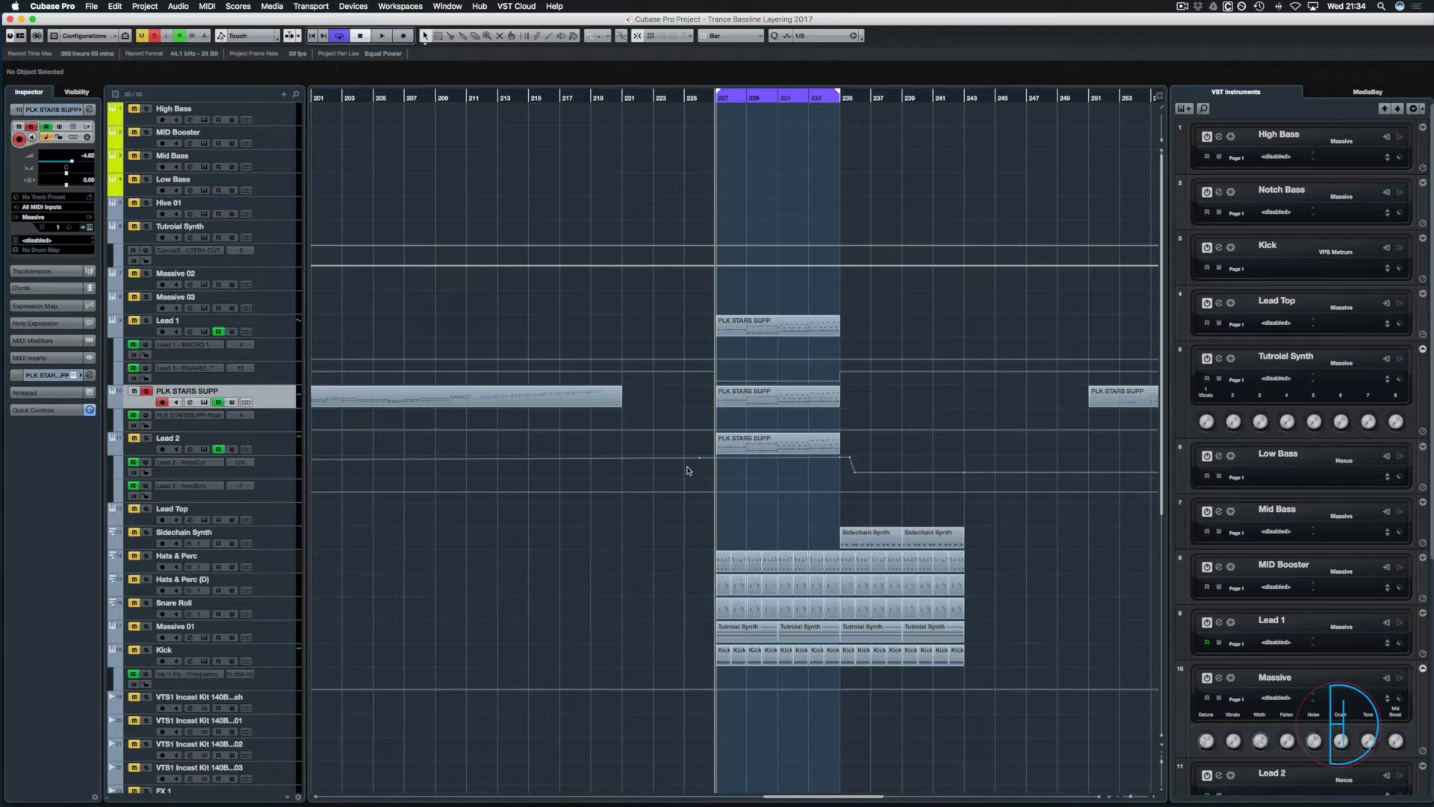
Clear all solo states and place the playhead where the first PLK STARS SUPP clips begin, around bar 57.
{"action": "key", "text": "g"}
{"action": "key", "text": "g"}
{"action": "key", "text": "g"}
{"action": "key", "text": "g"}
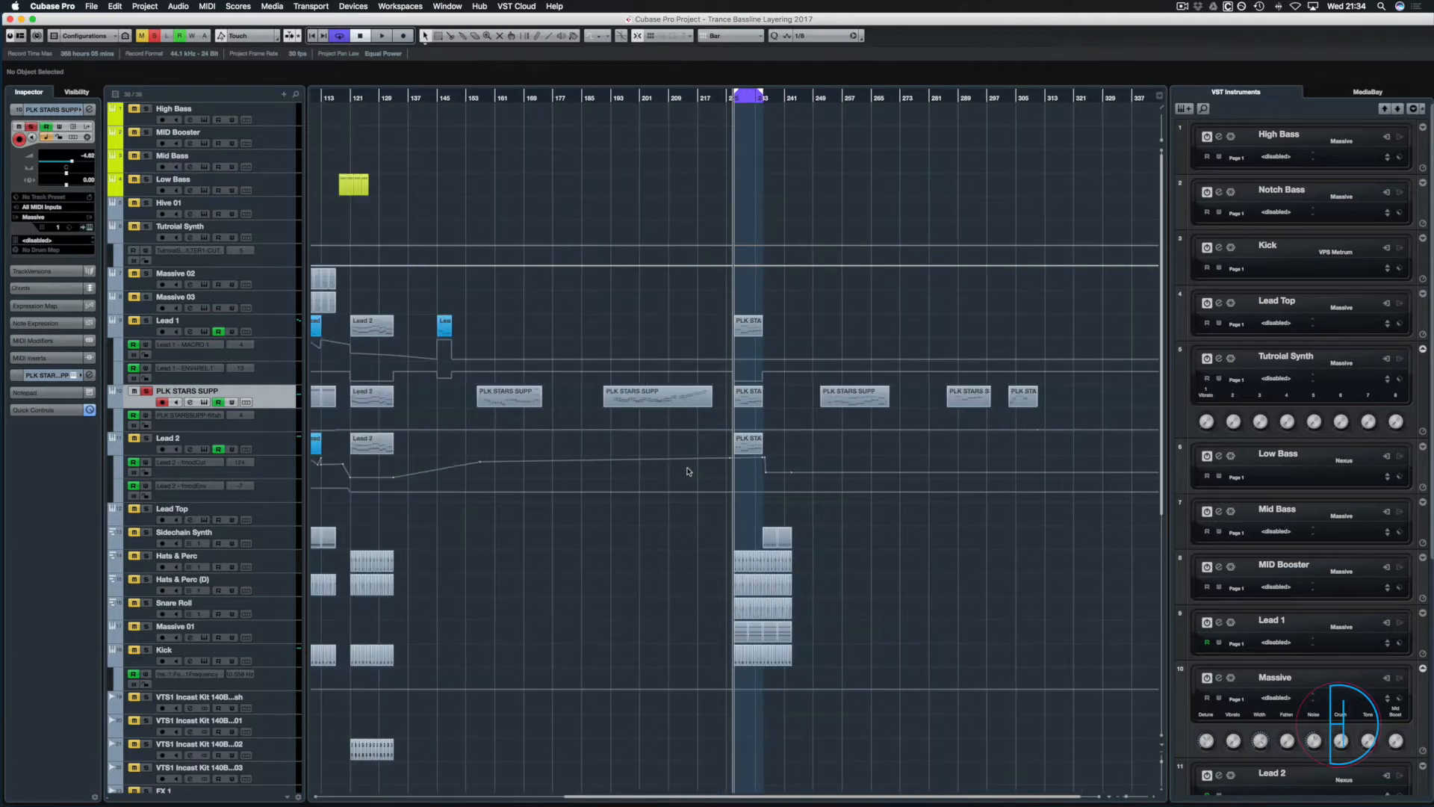
{"action": "scroll", "coordinate": [641, 321], "scroll_direction": "left", "scroll_amount": 10}
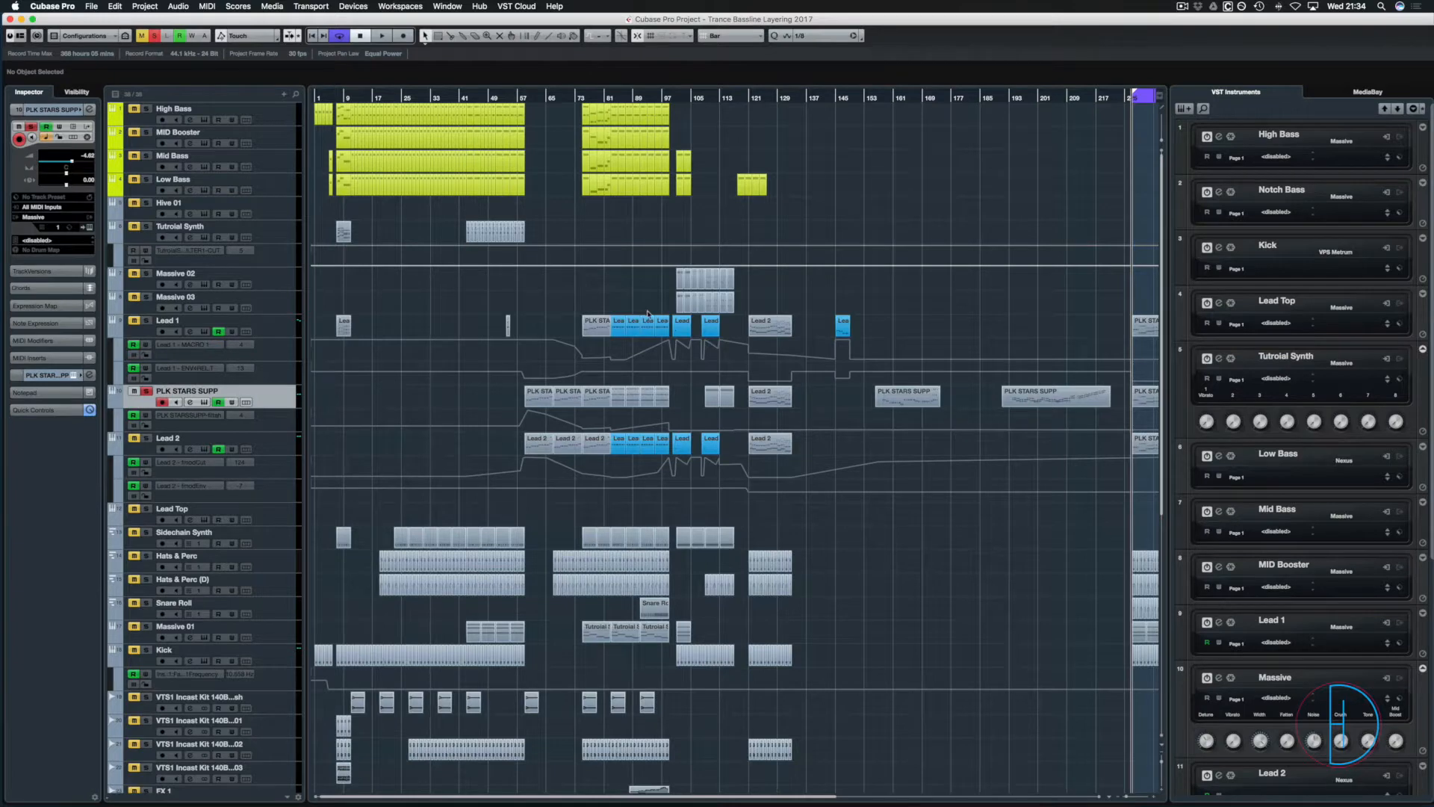
{"action": "scroll", "coordinate": [650, 313], "scroll_direction": "right", "scroll_amount": 5}
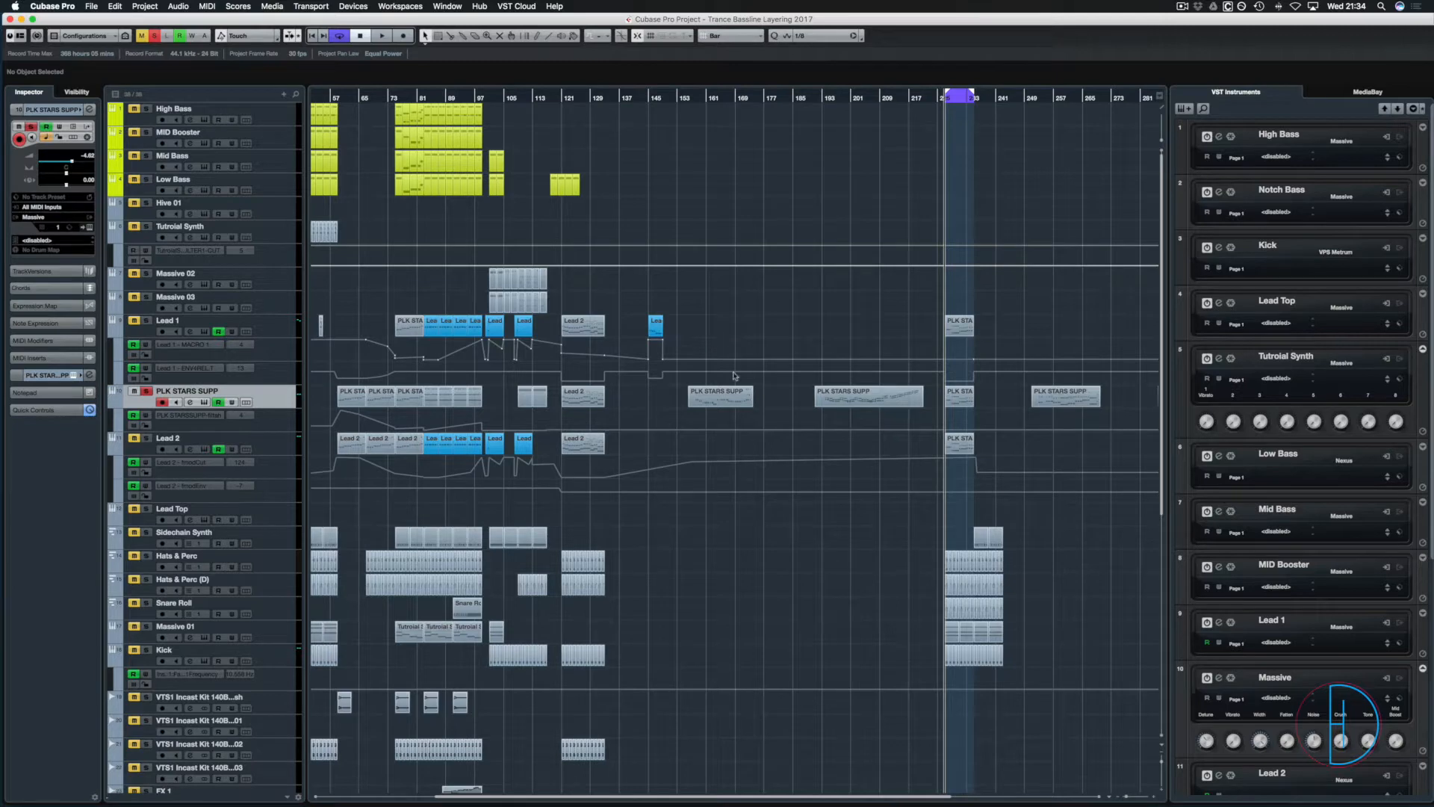
{"action": "left_click", "coordinate": [343, 95]}
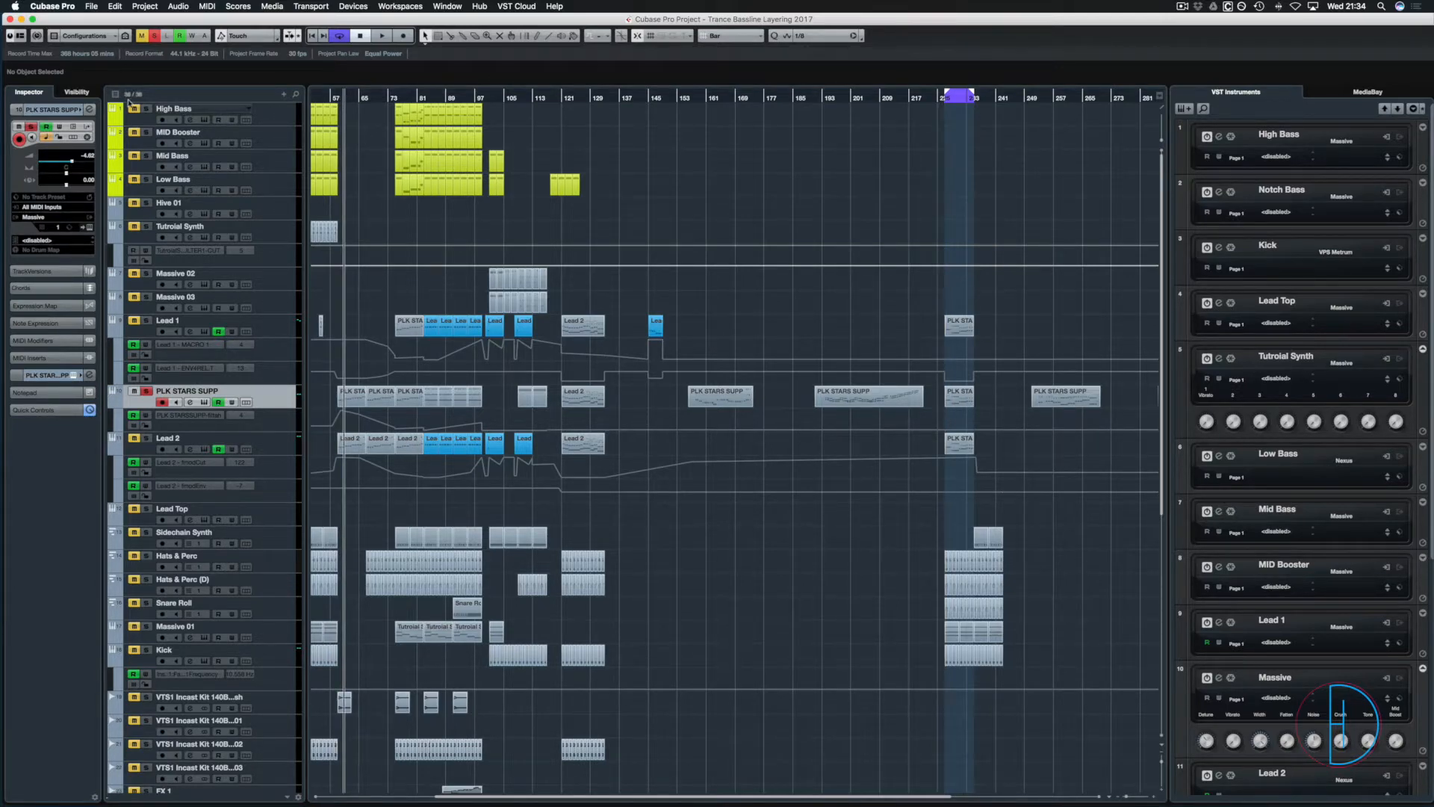
{"action": "left_click", "coordinate": [154, 36]}
{"action": "left_click", "coordinate": [338, 97]}
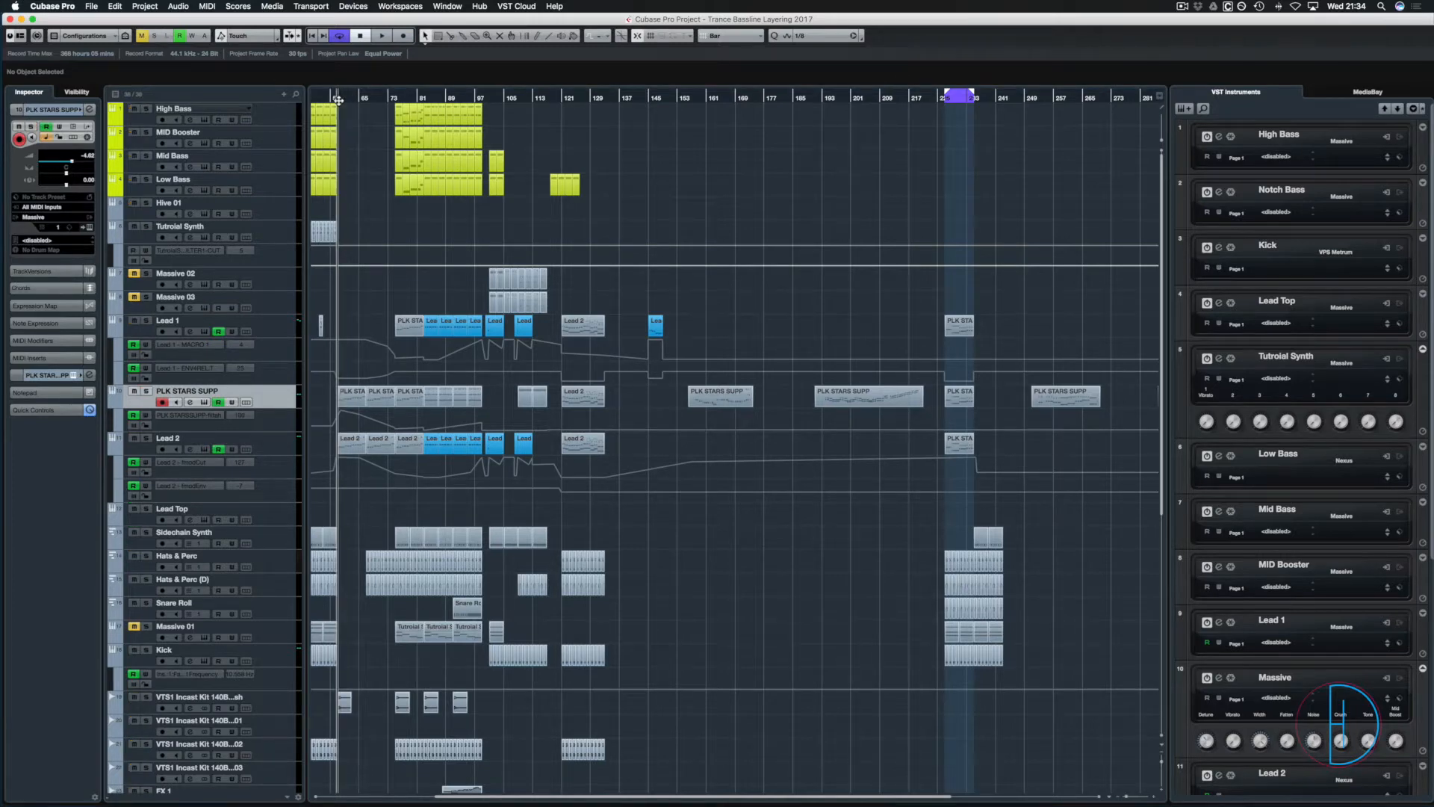
Play the breakdown from the playhead, skip to where the bass layers come back in, and stop playback.
{"action": "key", "text": "h"}
{"action": "key", "text": "h"}
{"action": "key", "text": "h"}
{"action": "key", "text": "h"}
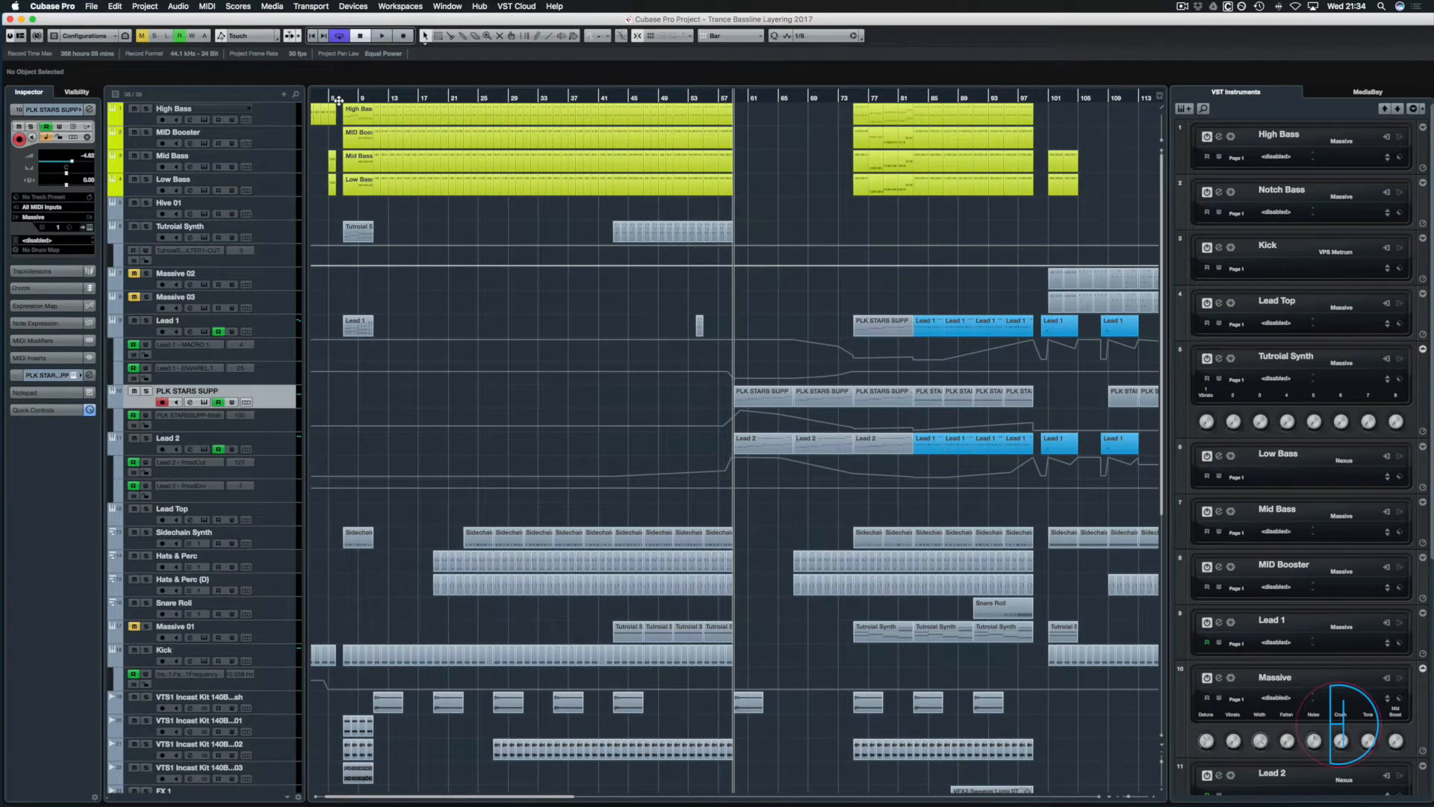
{"action": "key", "text": "XF86AudioRaiseVolume"}
{"action": "key", "text": "space"}
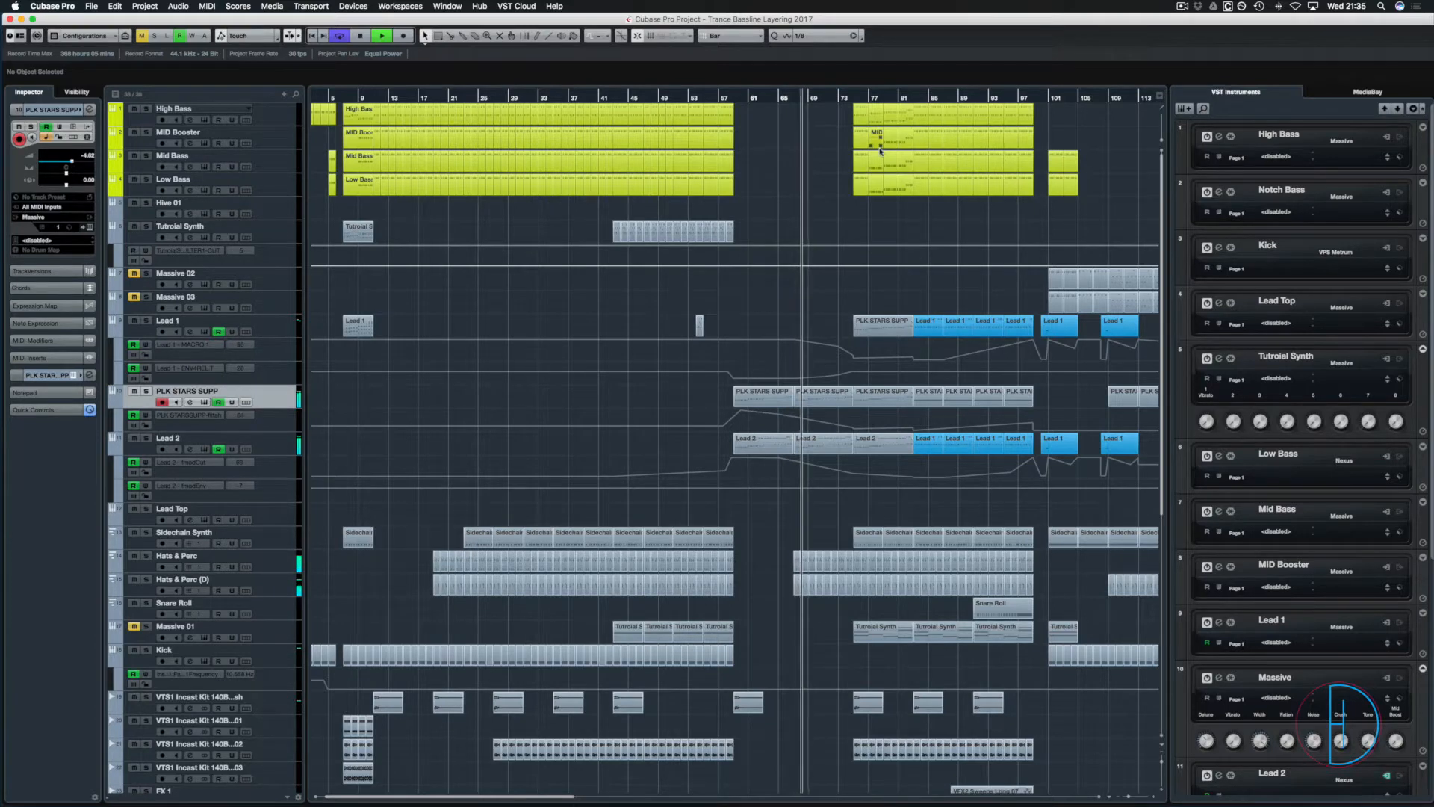
{"action": "left_click", "coordinate": [852, 98]}
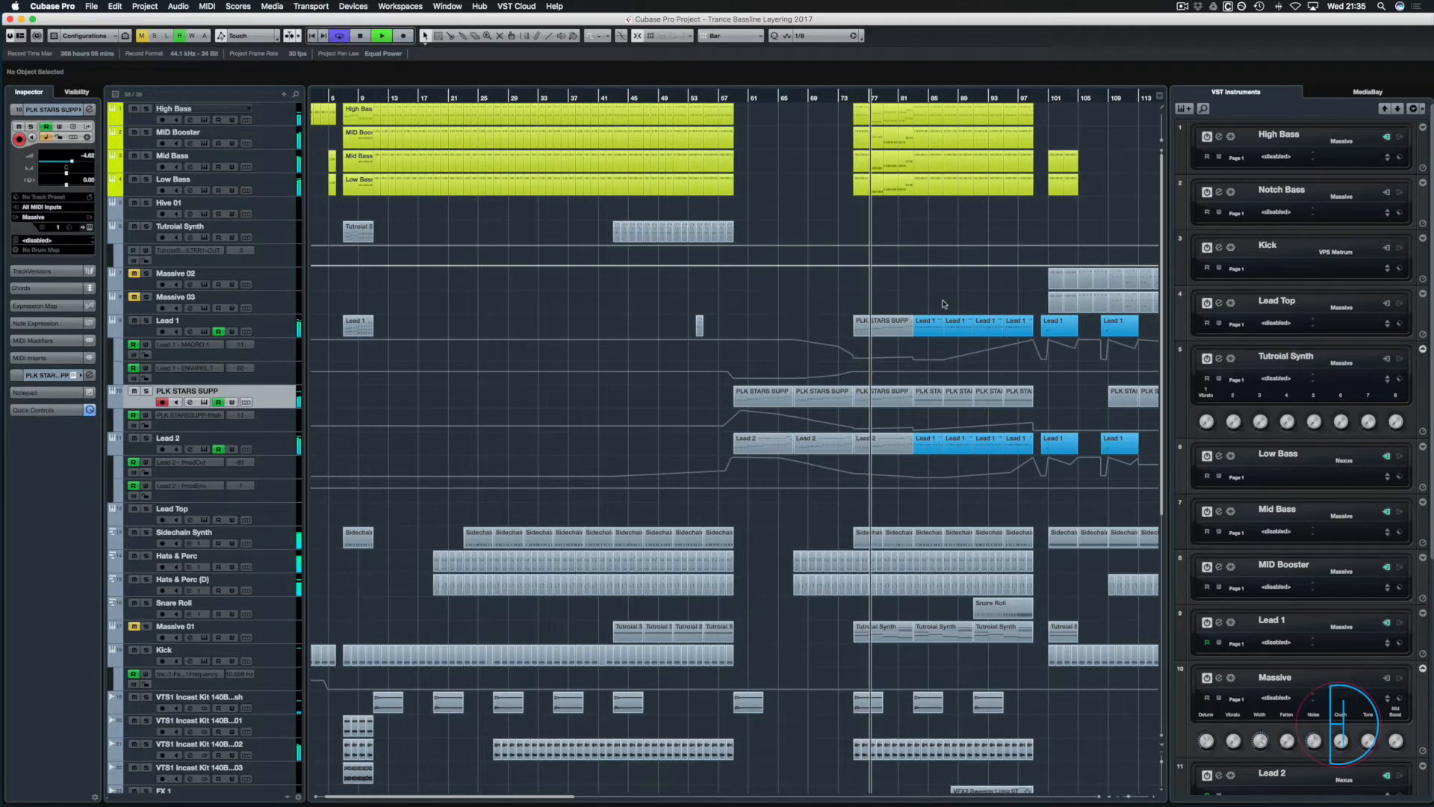
{"action": "key", "text": "space"}
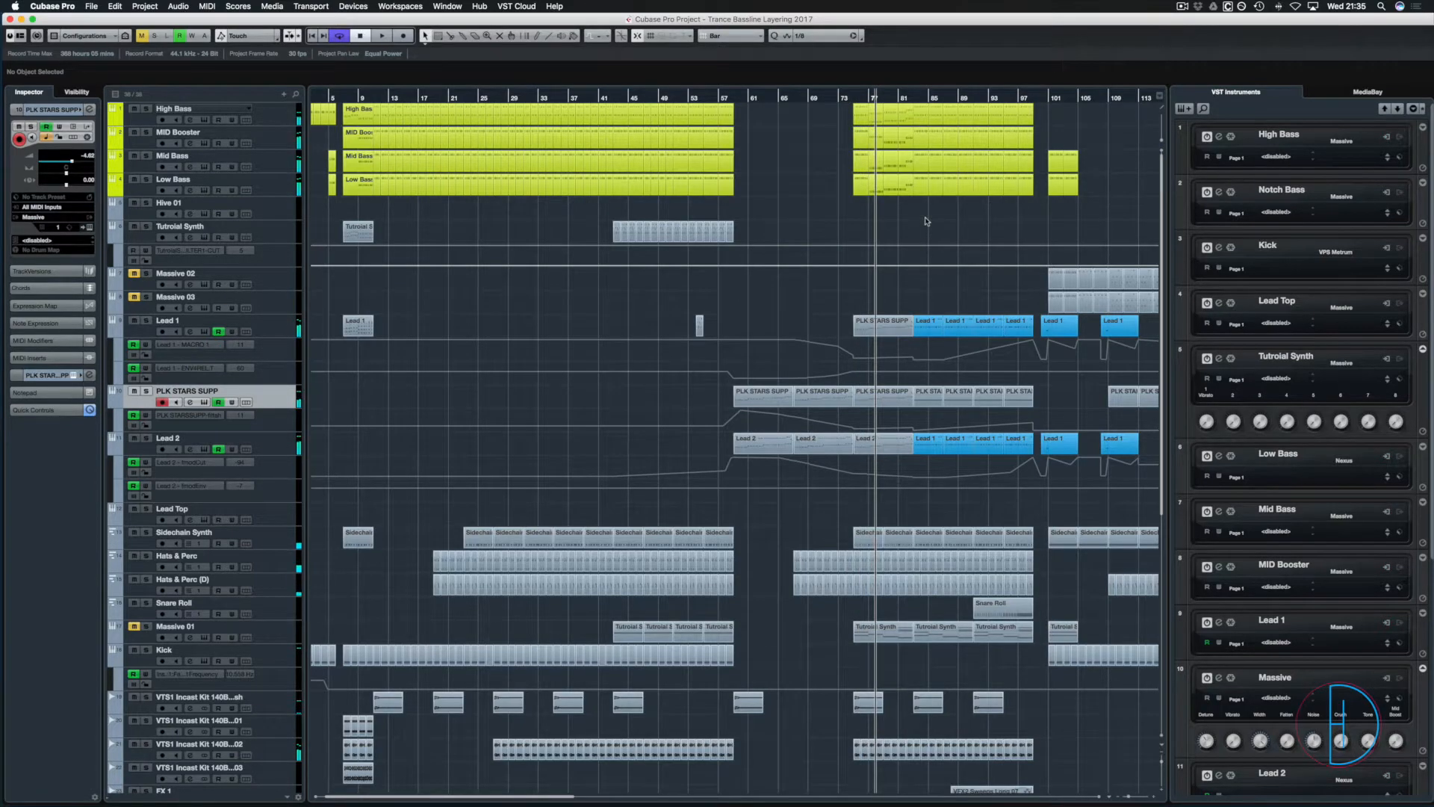
Solo only the PLK STARS SUPP track and play it from the start of the loop region.
{"action": "scroll", "coordinate": [928, 221], "scroll_direction": "right", "scroll_amount": 15}
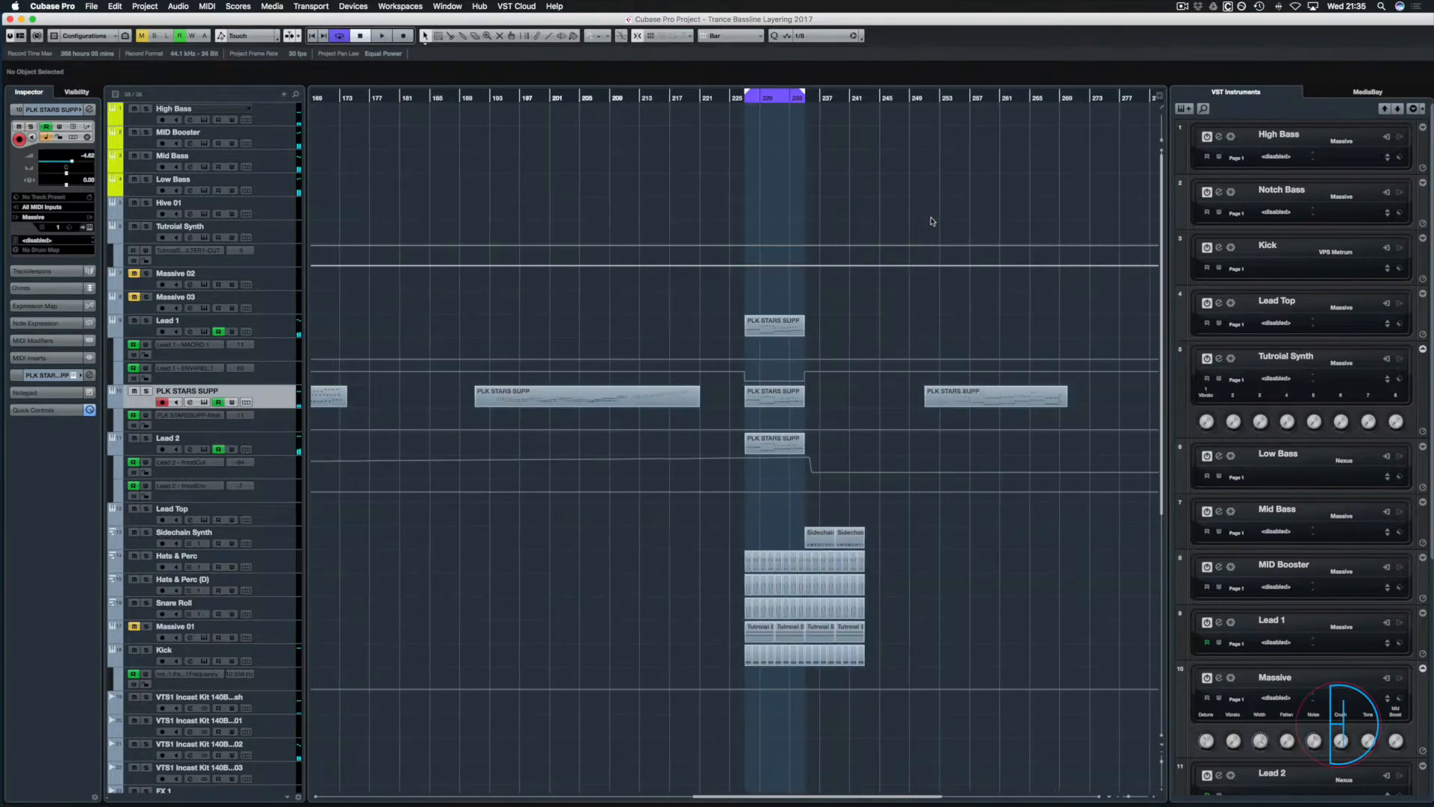
{"action": "key", "text": "KP_1"}
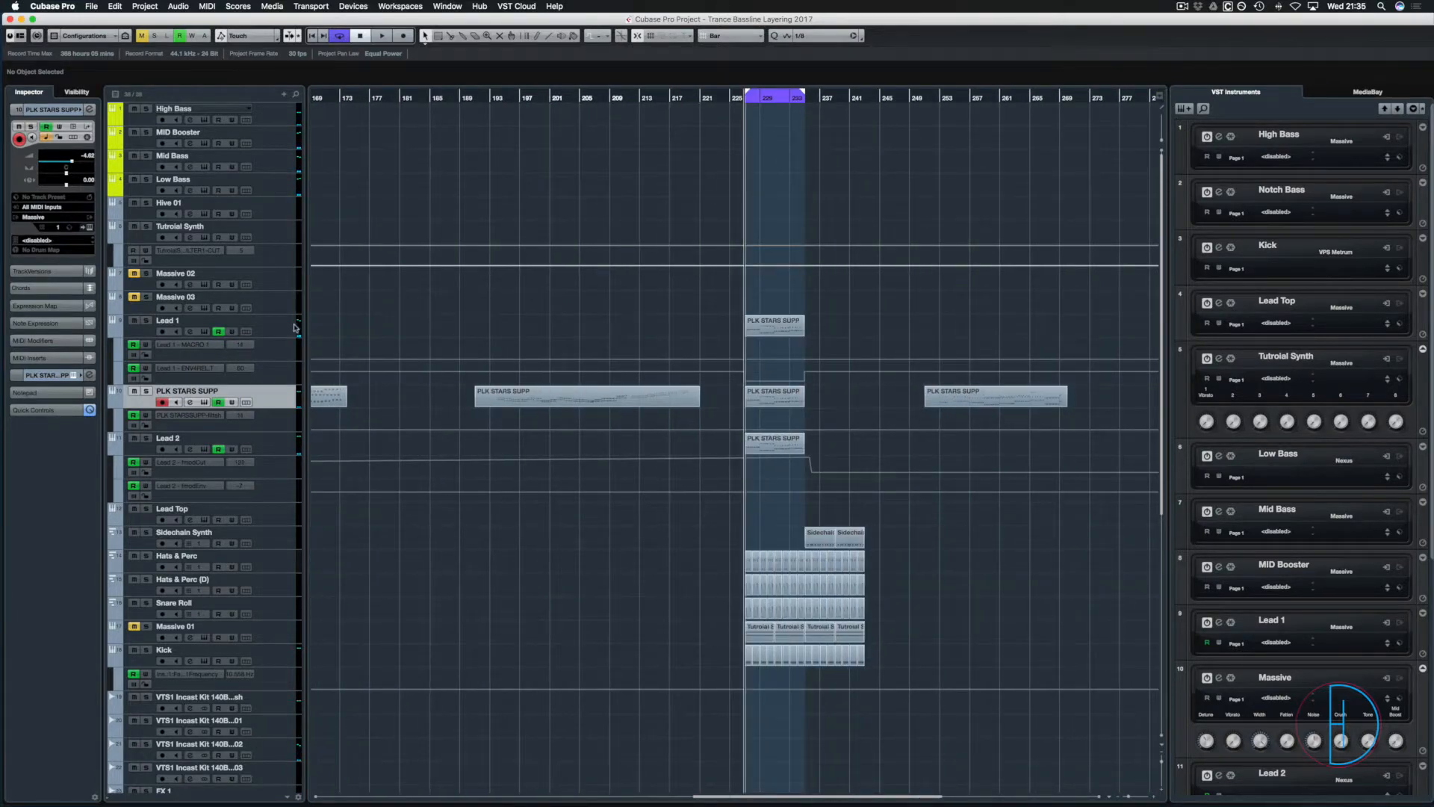
{"action": "left_click", "coordinate": [148, 321]}
{"action": "left_click", "coordinate": [147, 392]}
{"action": "left_click", "coordinate": [147, 440]}
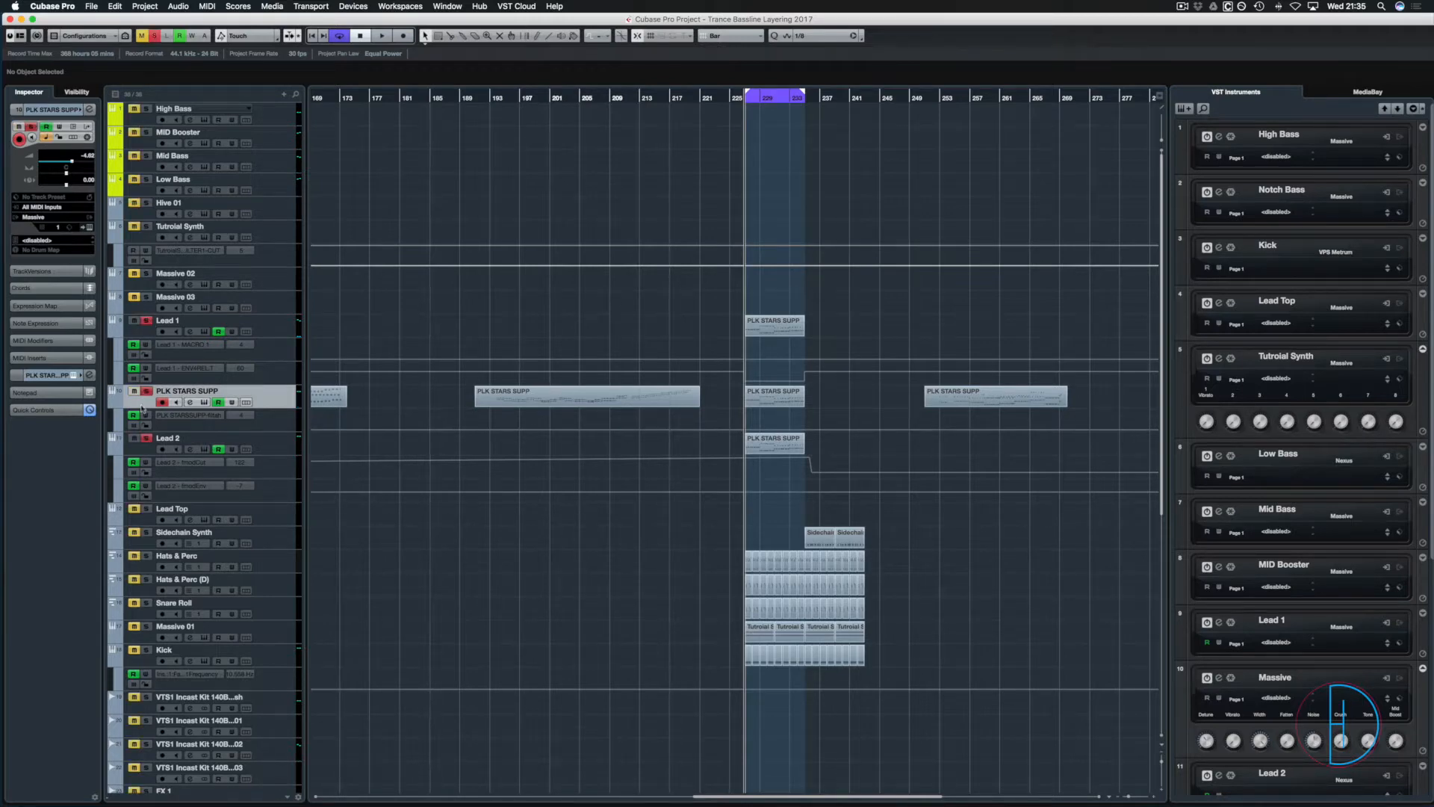
{"action": "left_click", "coordinate": [147, 438]}
{"action": "left_click", "coordinate": [148, 321]}
{"action": "key", "text": "space"}
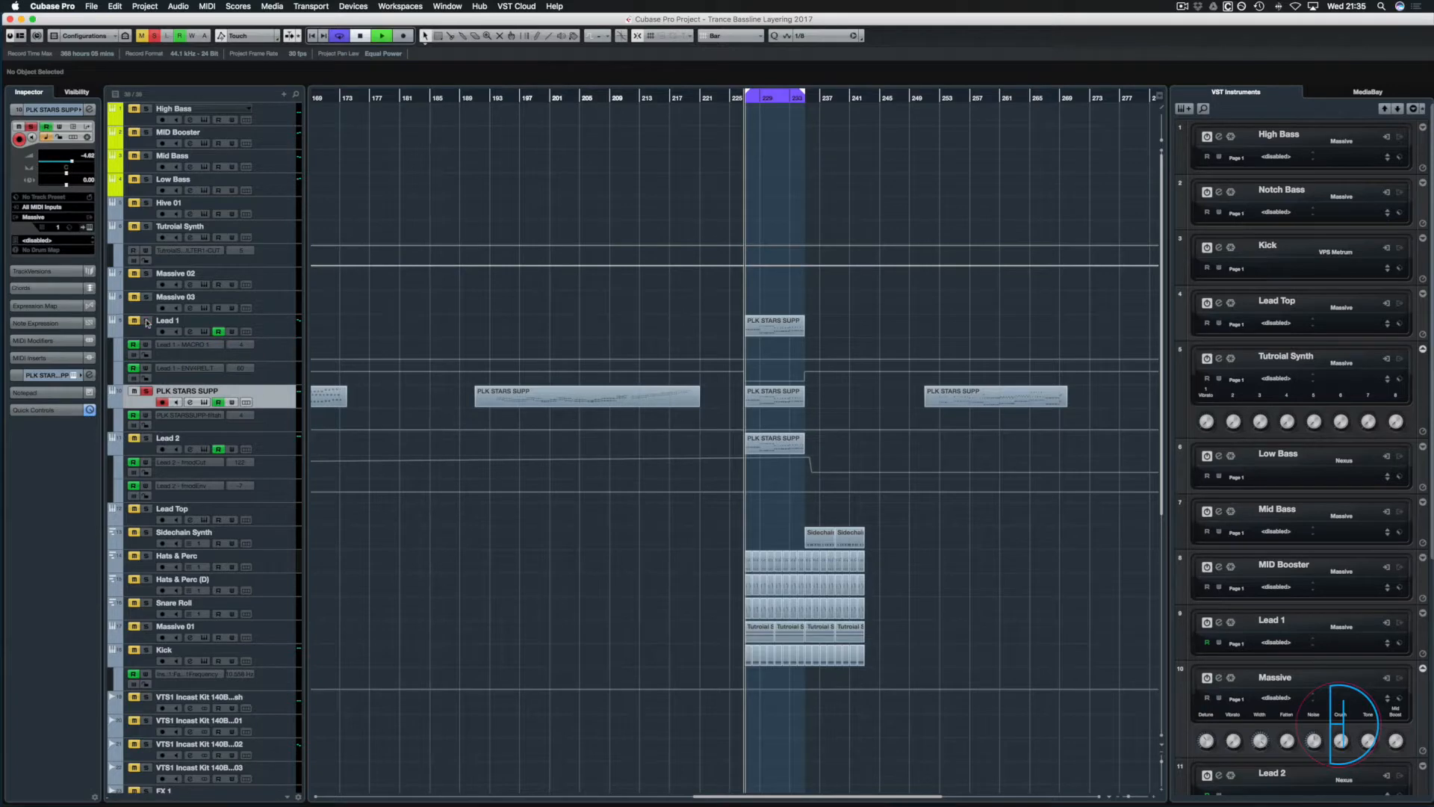
{"action": "key", "text": "XF86AudioLowerVolume"}
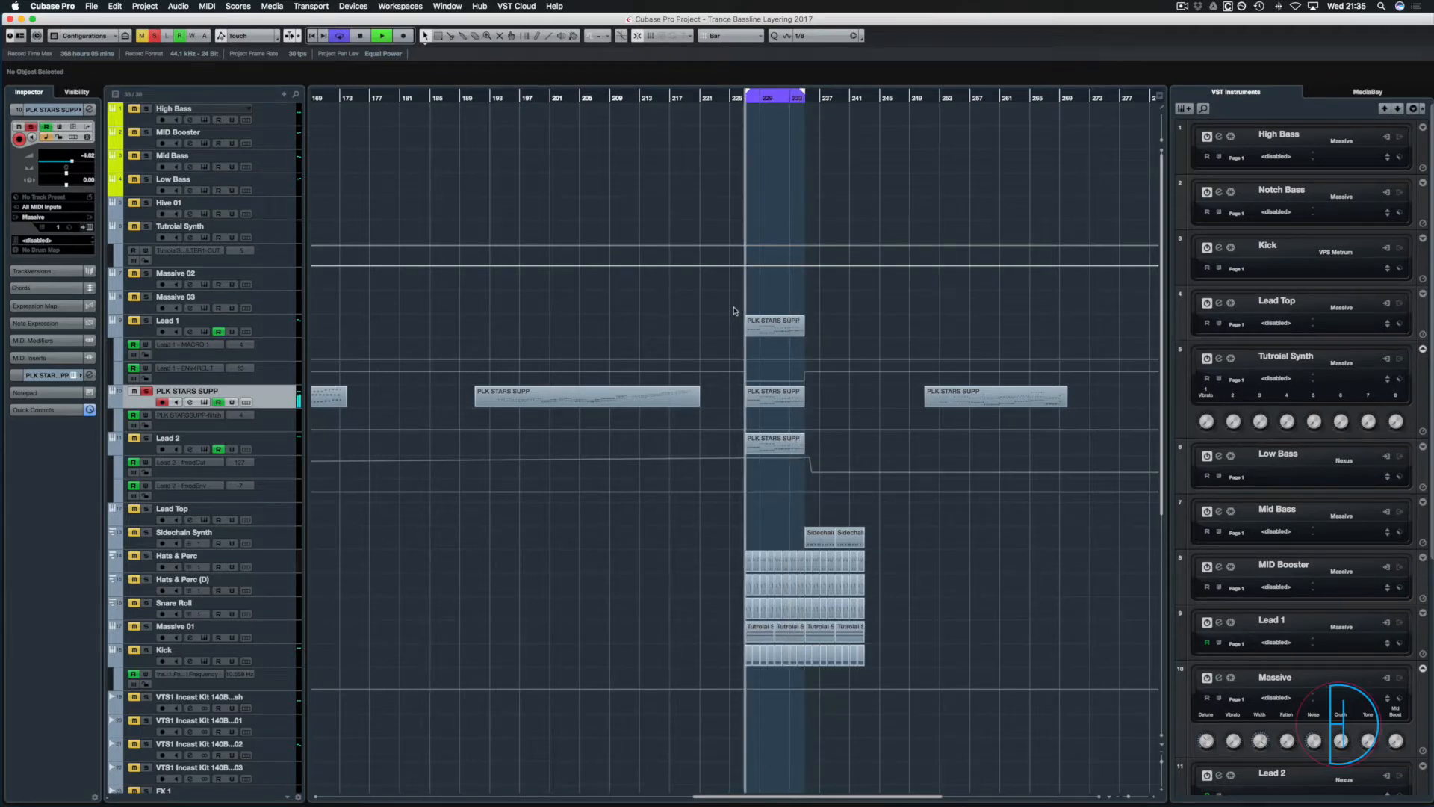
{"action": "key", "text": "space"}
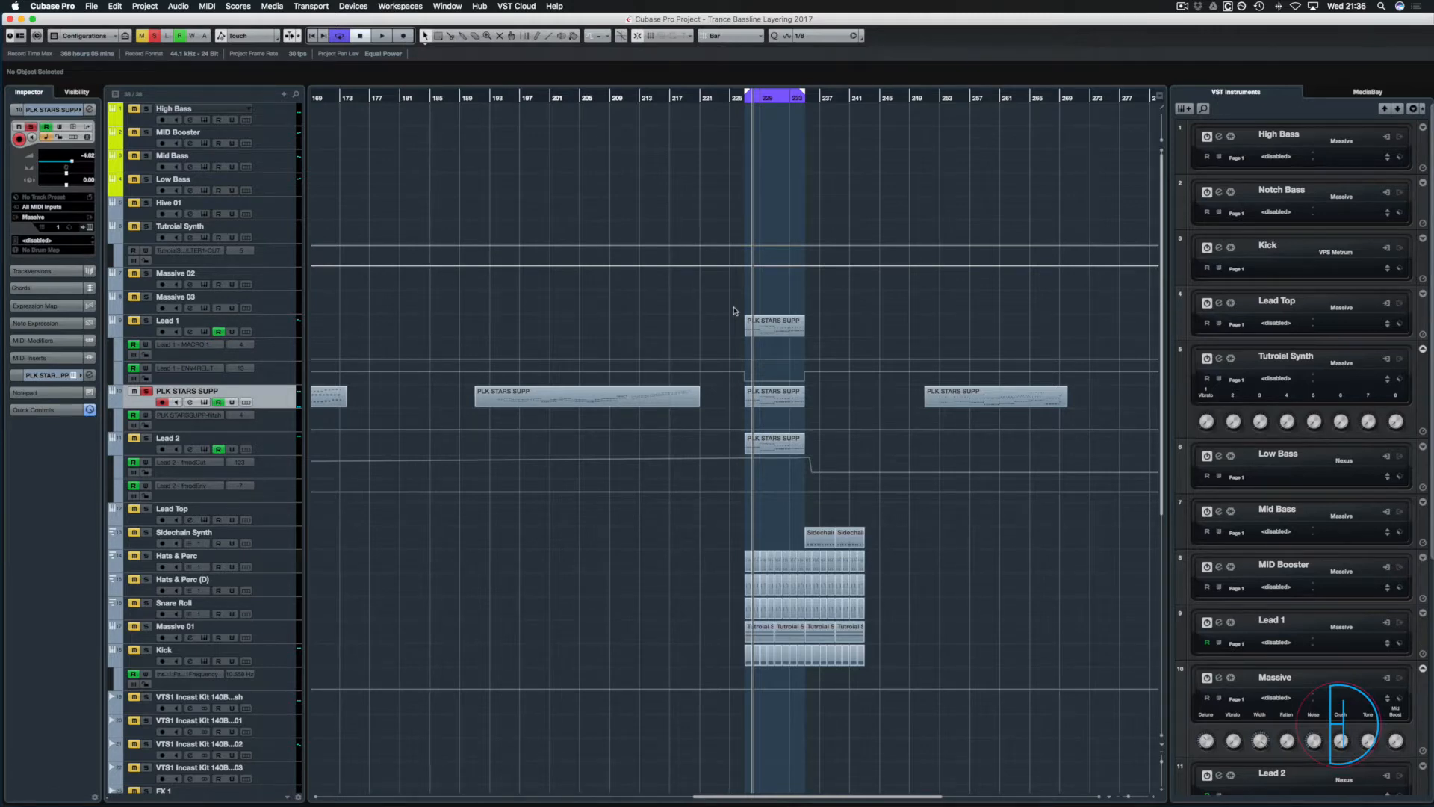
Solo Lead 1 and Lead 2 alongside PLK STARS SUPP, play the loop, and save the project.
{"action": "left_click", "coordinate": [798, 98]}
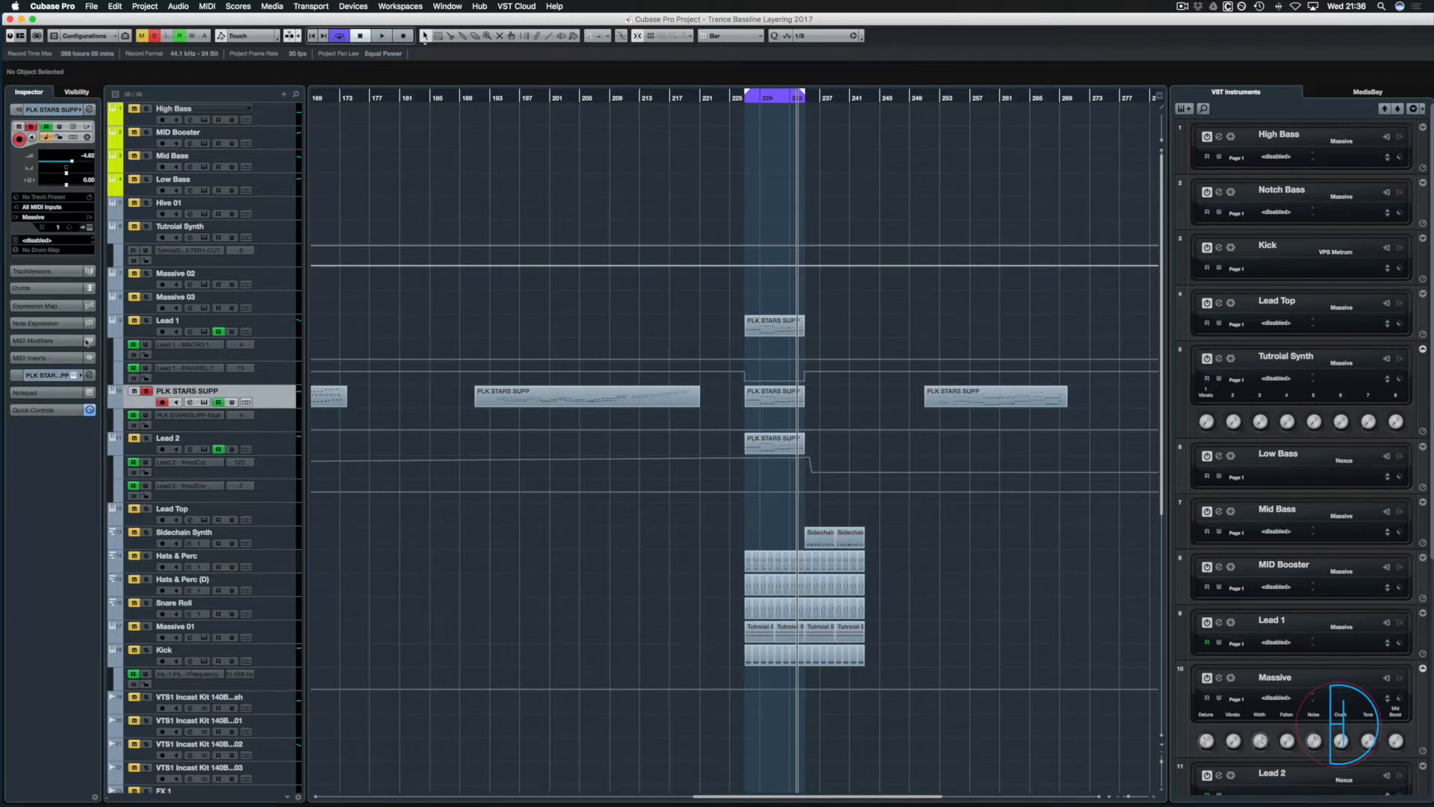
{"action": "left_click", "coordinate": [147, 320]}
{"action": "left_click", "coordinate": [148, 438]}
{"action": "key", "text": "space"}
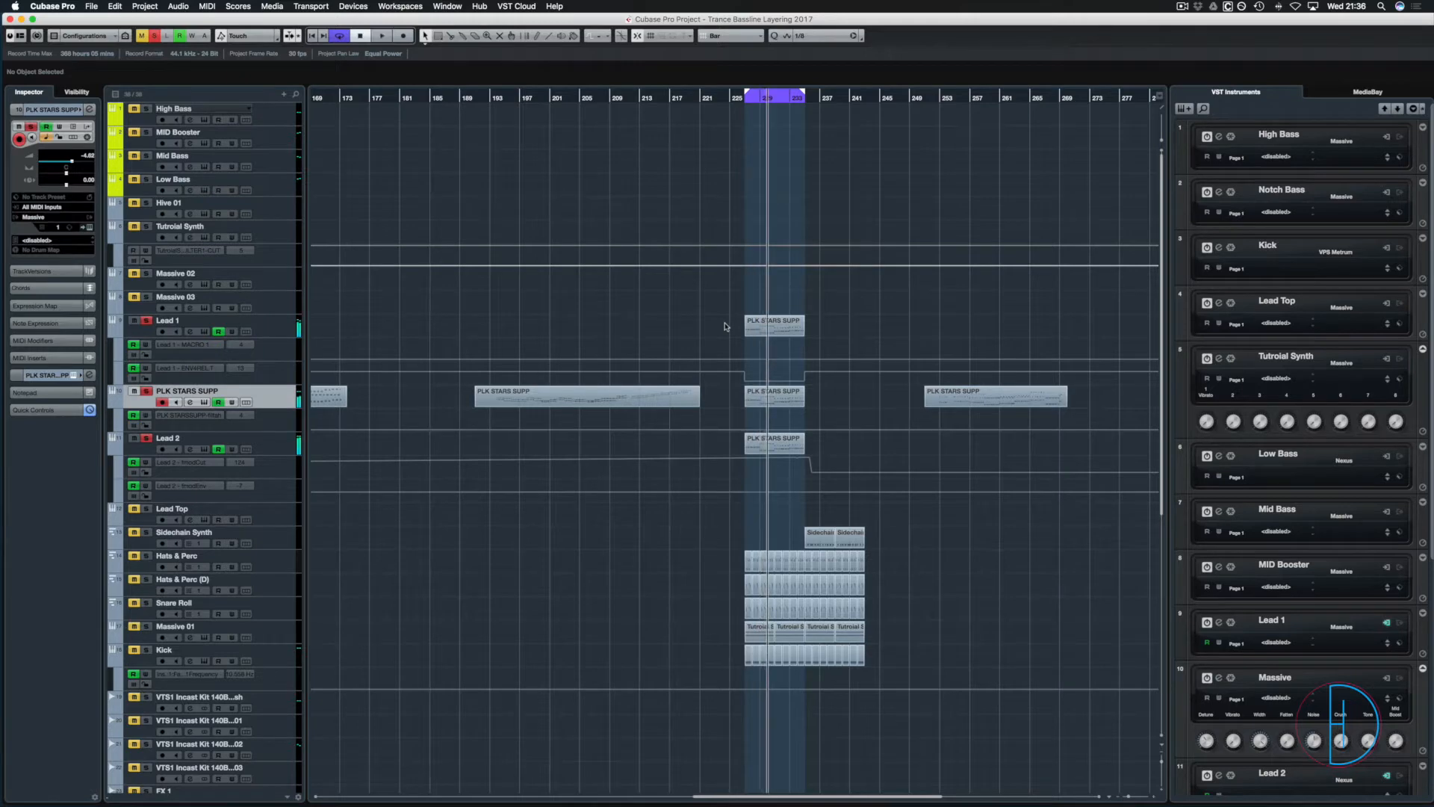
{"action": "key", "text": "super+s"}
Leave only PLK STARS SUPP soloed, play the loop, and open its looped clip in the Key Editor.
{"action": "left_click", "coordinate": [149, 439]}
{"action": "left_click", "coordinate": [779, 396]}
{"action": "key", "text": "l"}
{"action": "key", "text": "space"}
{"action": "scroll", "coordinate": [776, 398], "scroll_direction": "left", "scroll_amount": 3}
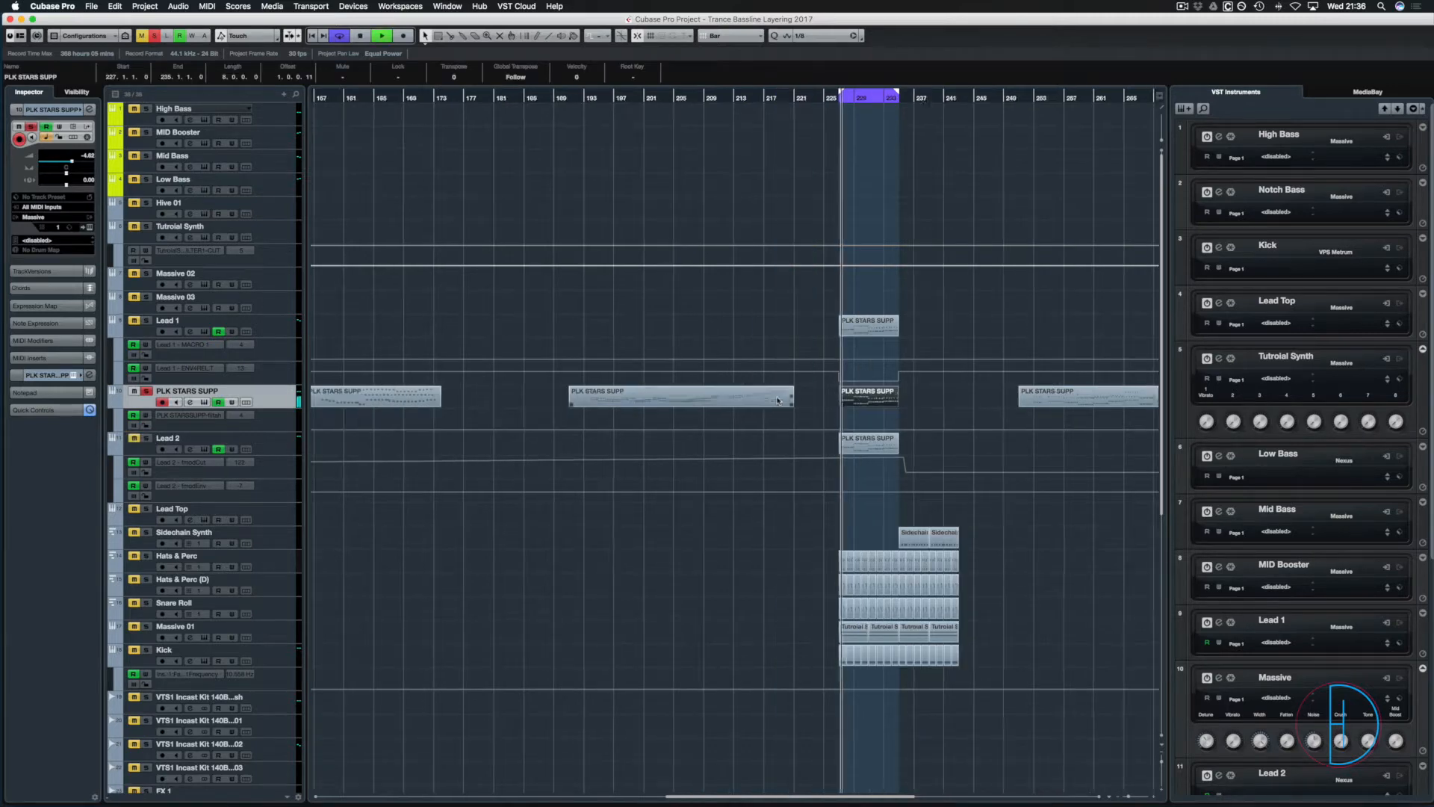
{"action": "key", "text": "Return"}
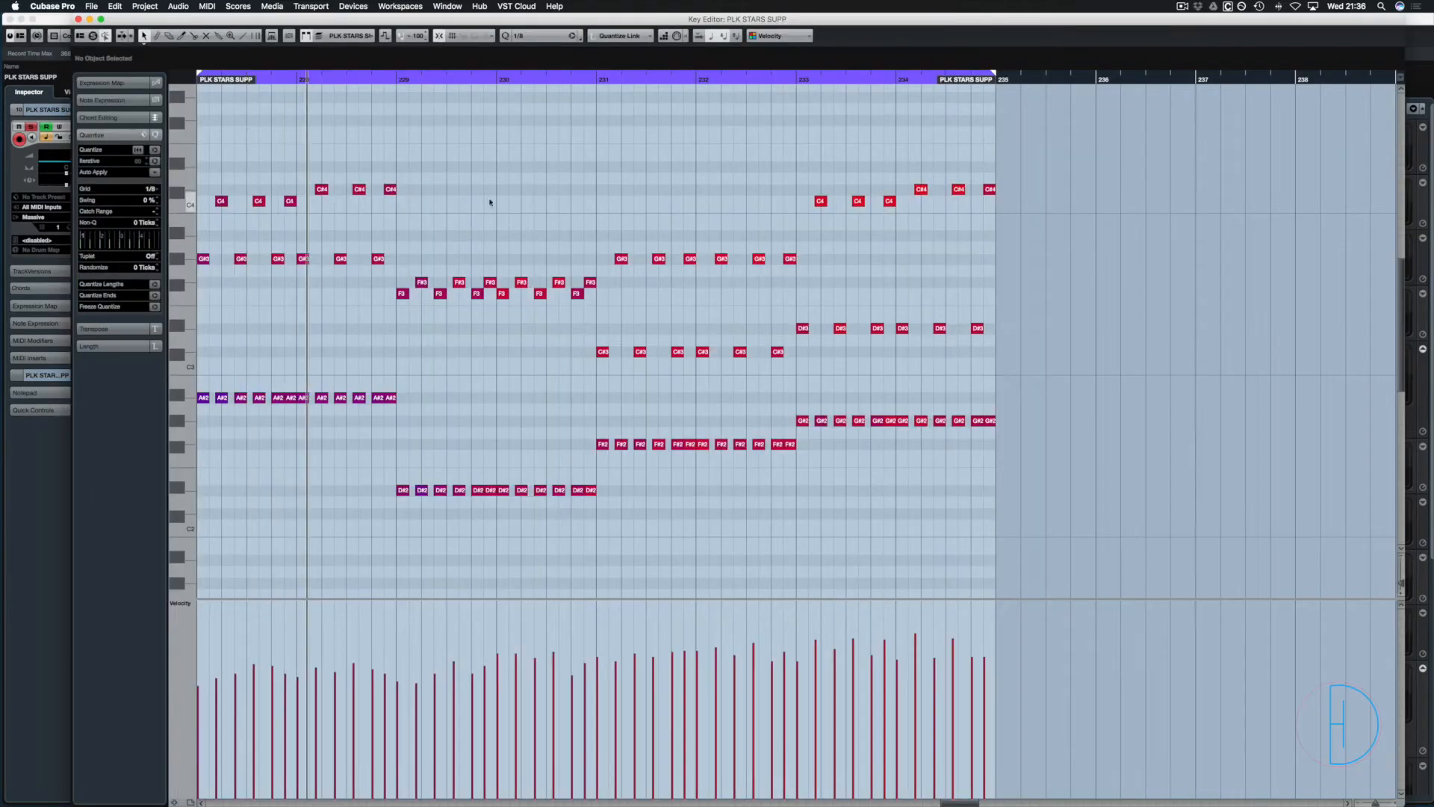
Set the quantize grid to 1/16 and draw a row of A#1 notes across the clip's first two bars with the Line tool.
{"action": "scroll", "coordinate": [480, 199], "scroll_direction": "down", "scroll_amount": 5}
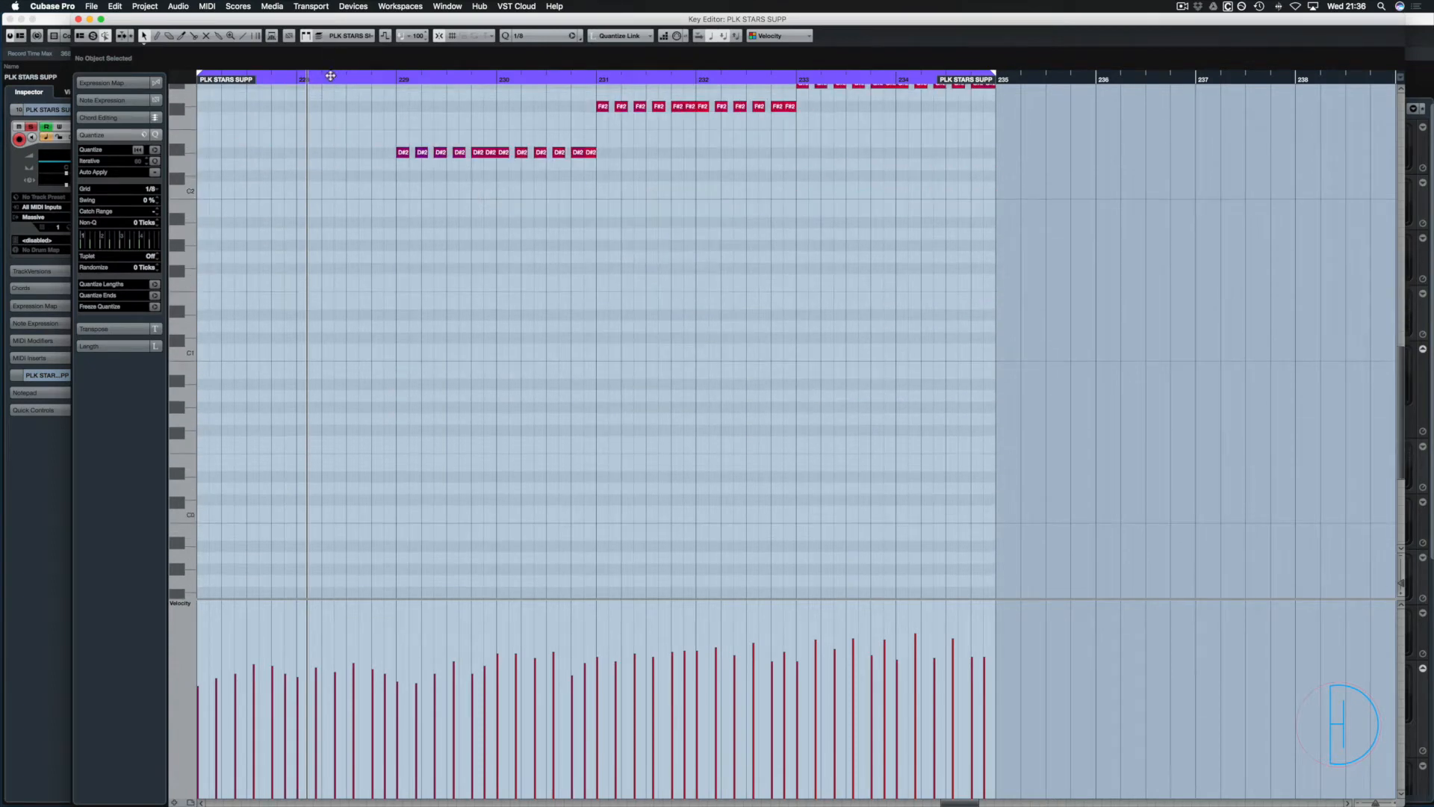
{"action": "left_click", "coordinate": [240, 36]}
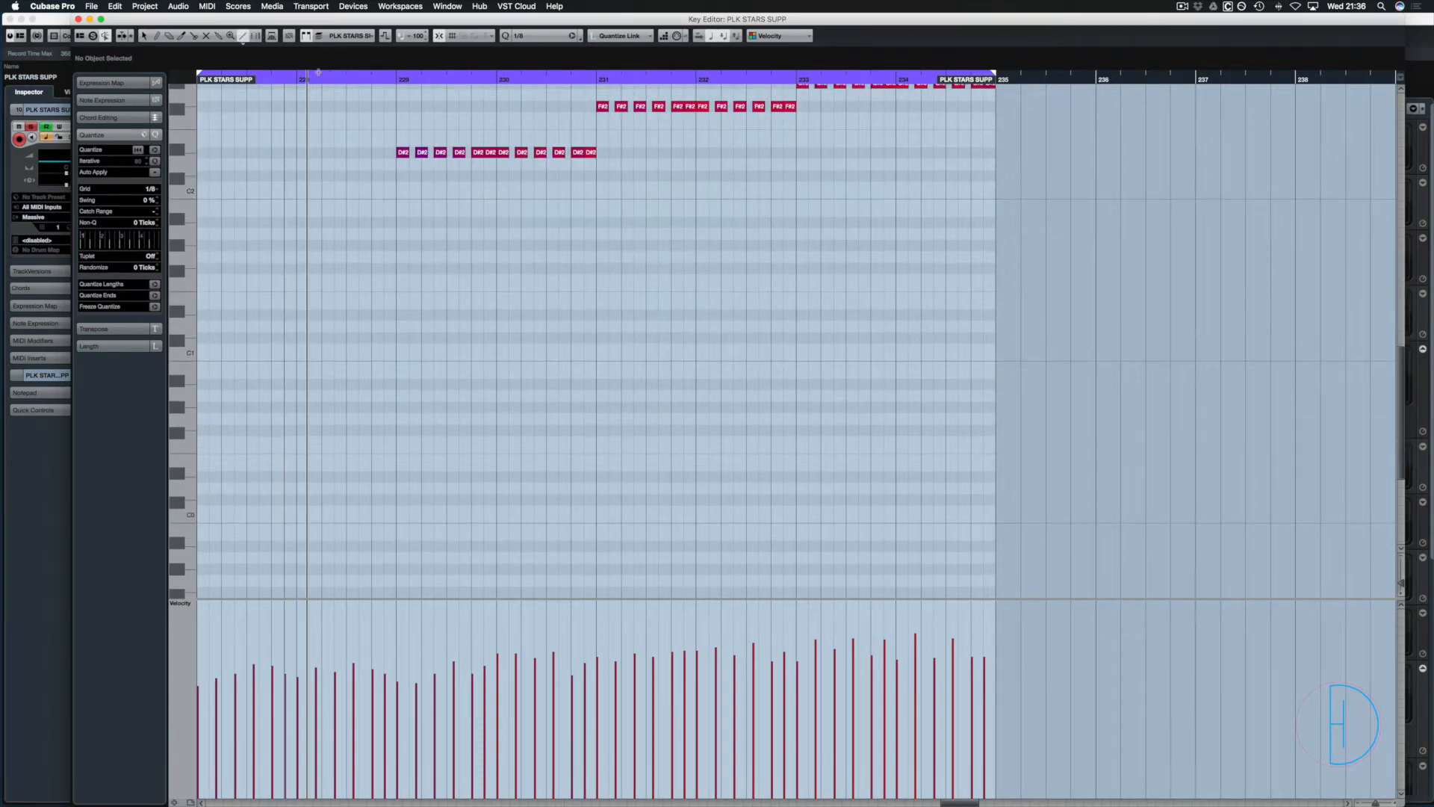
{"action": "scroll", "coordinate": [257, 278], "scroll_direction": "up", "scroll_amount": 3}
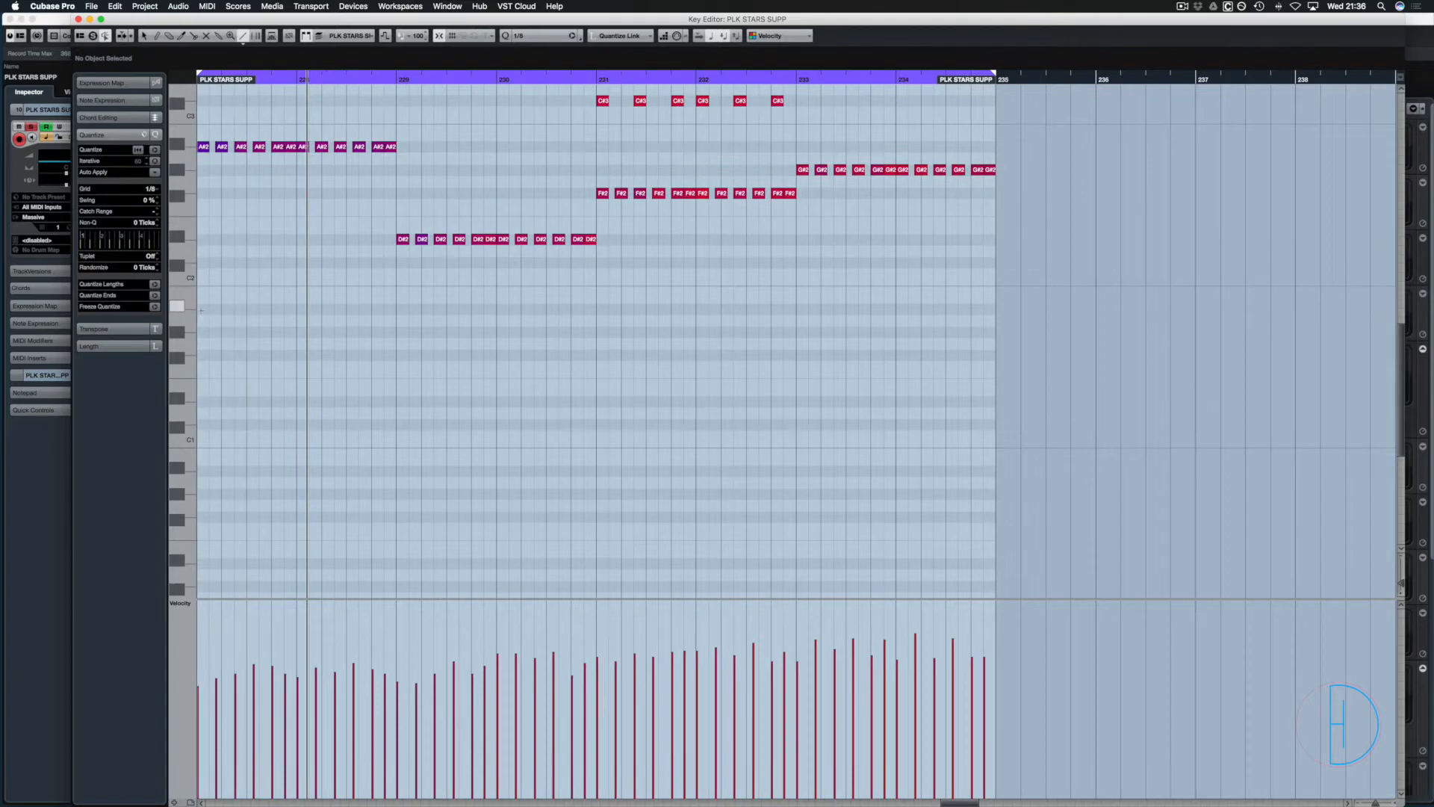
{"action": "left_click_drag", "start_coordinate": [203, 307], "coordinate": [395, 307]}
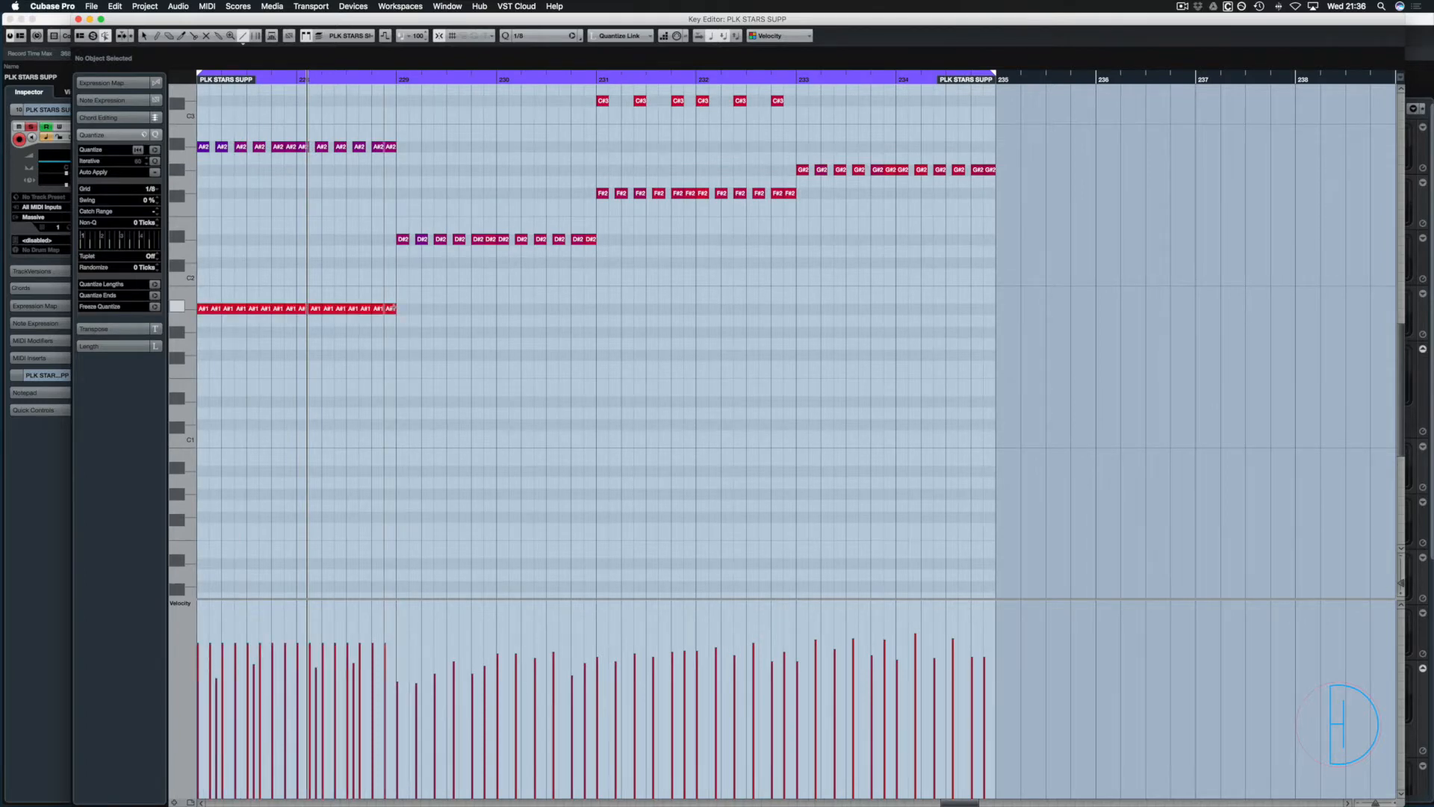
{"action": "key", "text": "super+z"}
{"action": "left_click", "coordinate": [523, 36]}
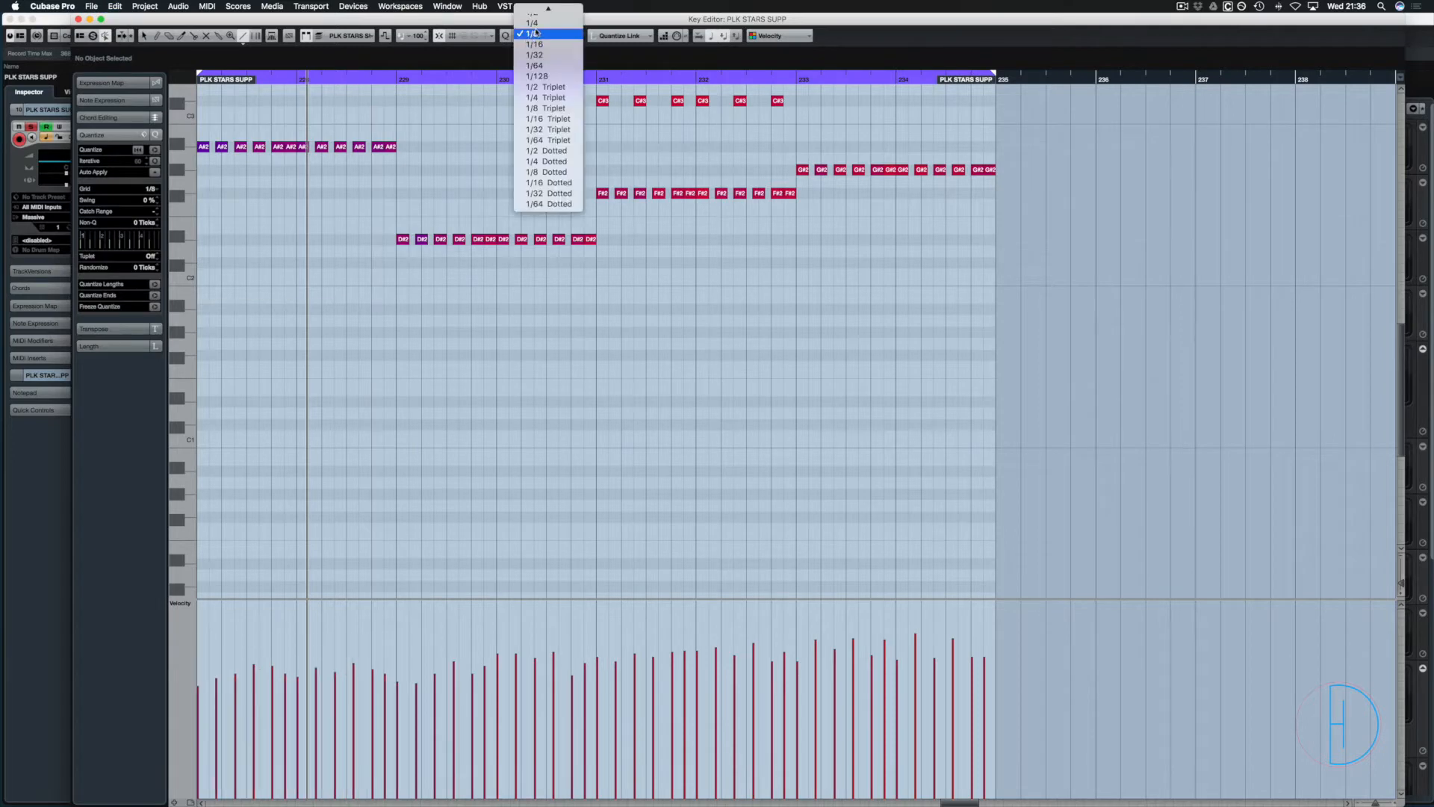
{"action": "left_click", "coordinate": [531, 45]}
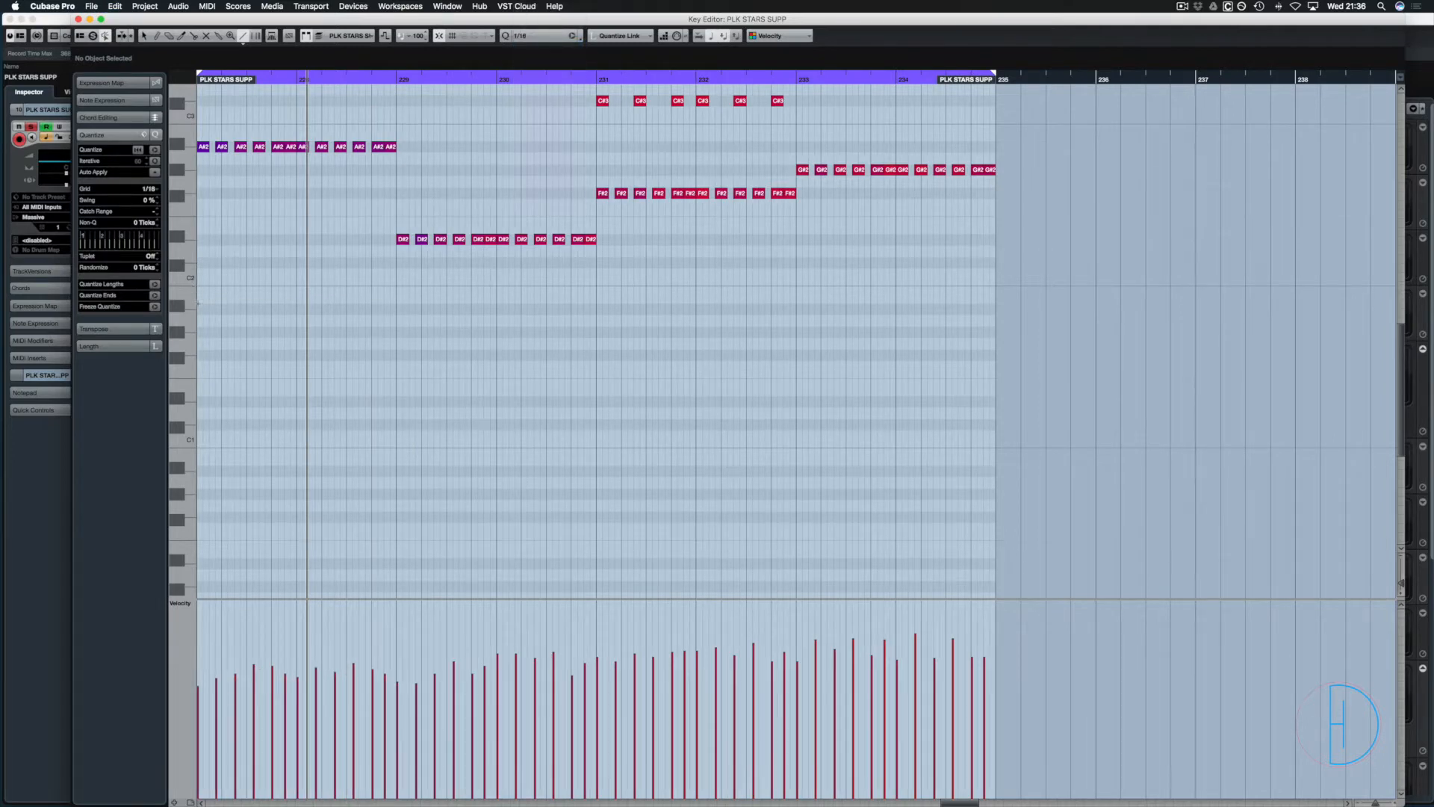
{"action": "left_click_drag", "start_coordinate": [198, 306], "coordinate": [394, 307]}
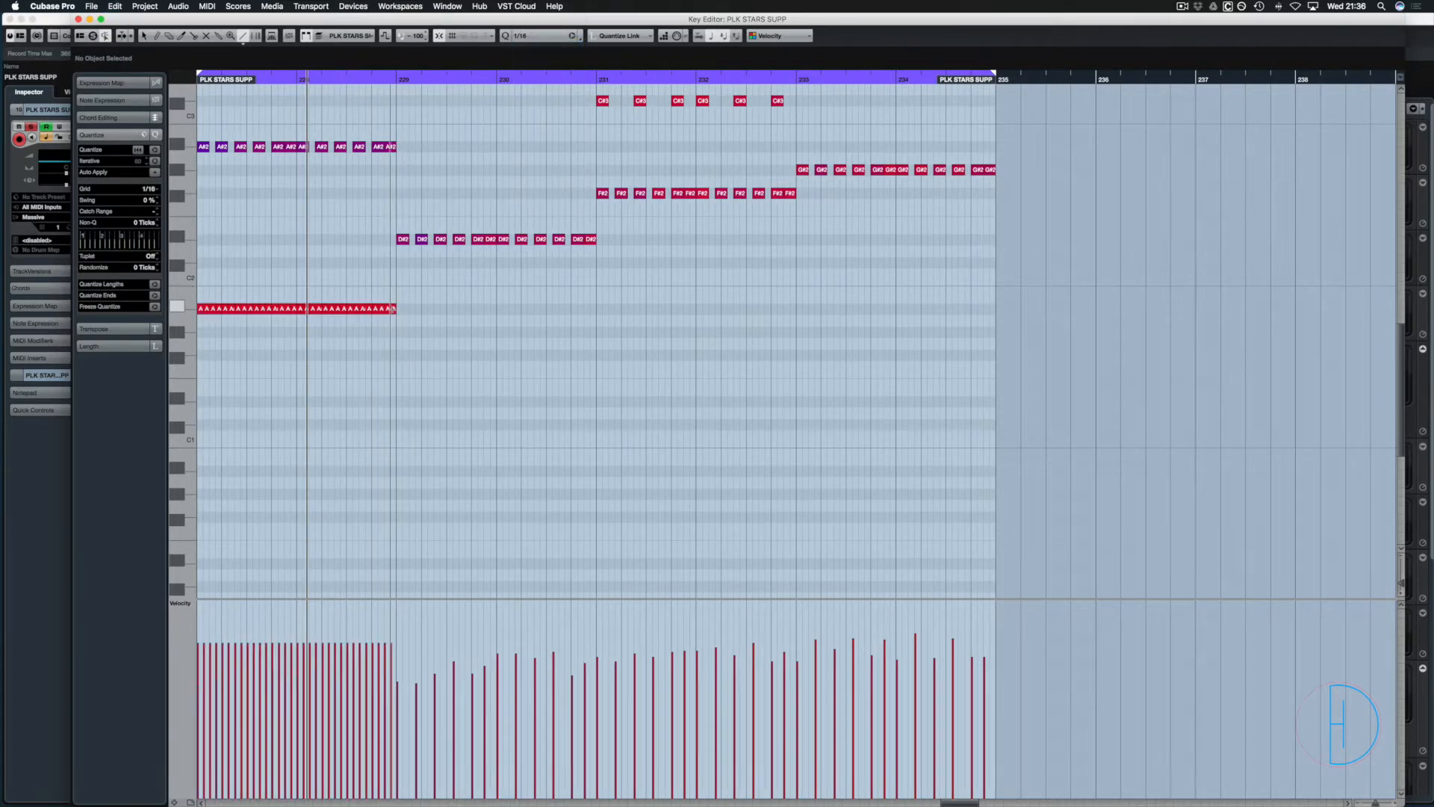
Continue the 1/16 bass row with two bars each of D#1, F#1 and G#1 notes, and close the Key Editor.
{"action": "key", "text": "space"}
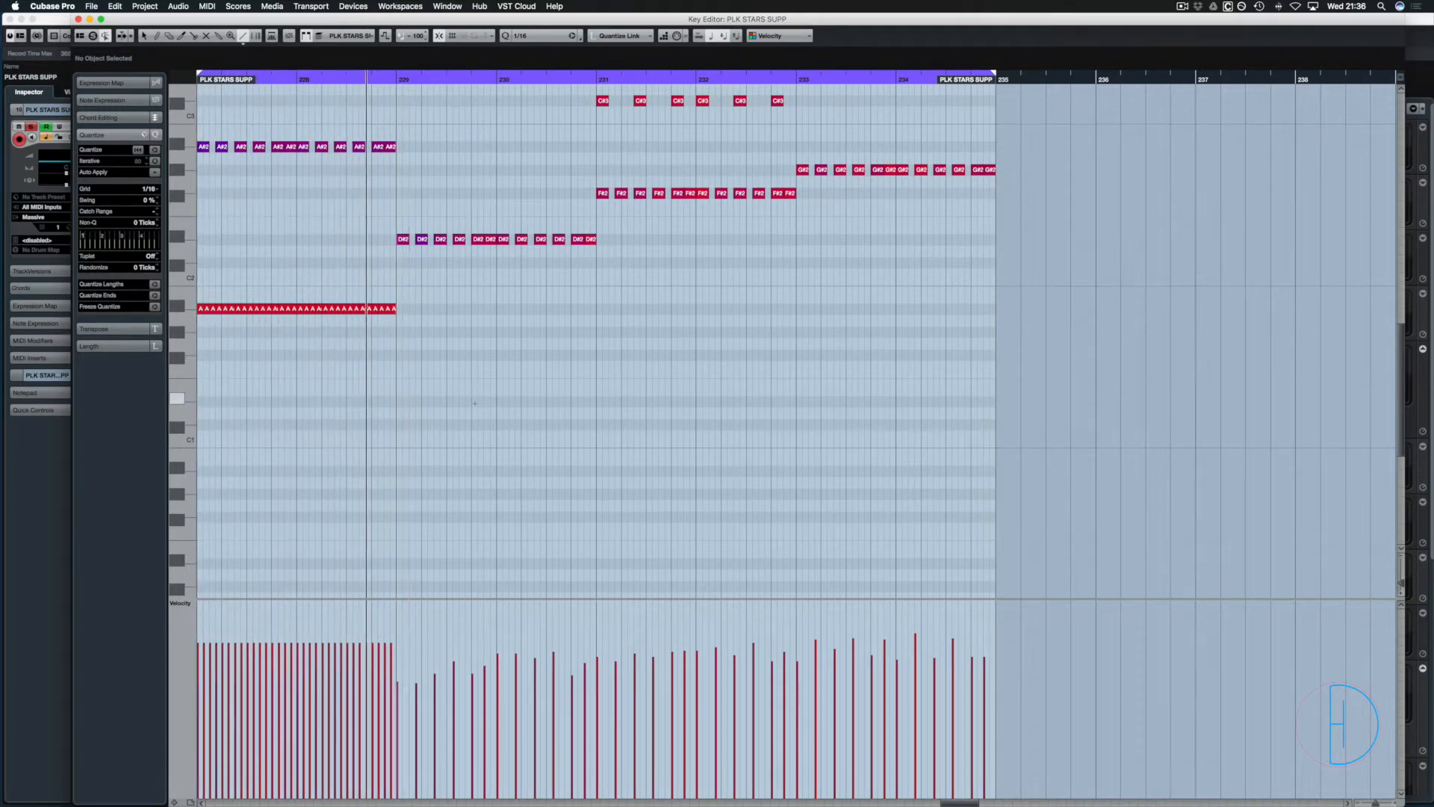
{"action": "left_click_drag", "start_coordinate": [396, 401], "coordinate": [994, 331]}
{"action": "left_click", "coordinate": [144, 36]}
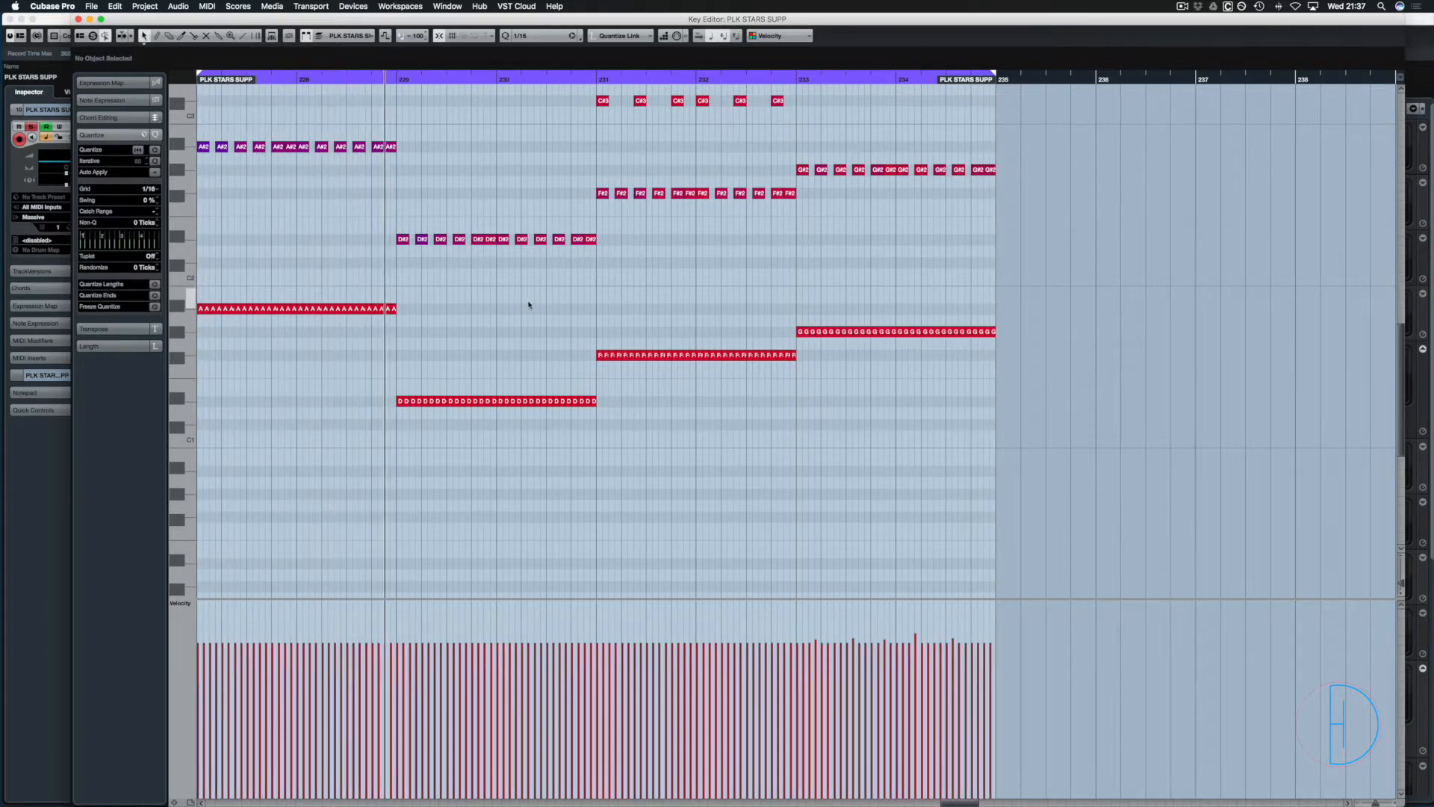
{"action": "scroll", "coordinate": [533, 190], "scroll_direction": "left", "scroll_amount": 6}
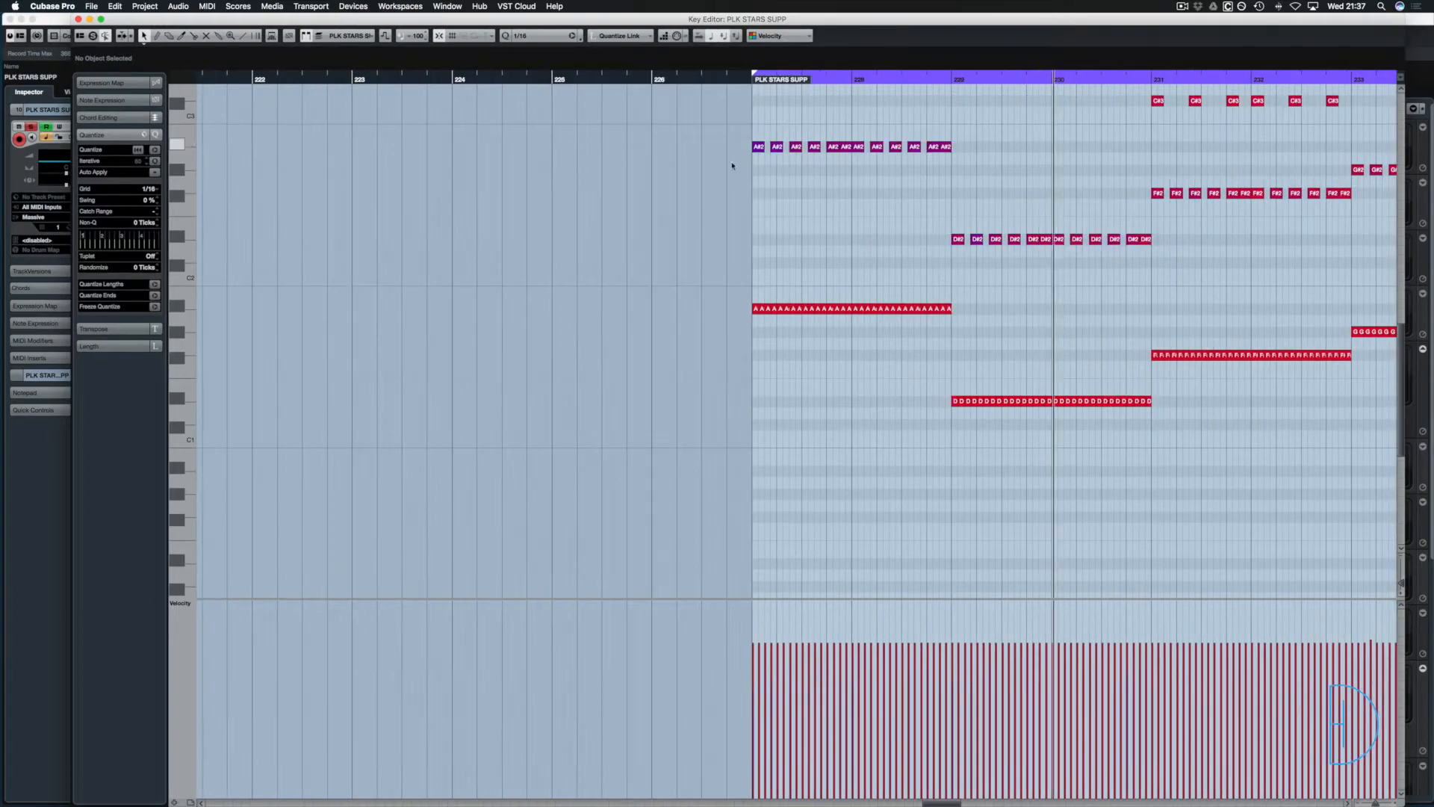
{"action": "key", "text": "Return"}
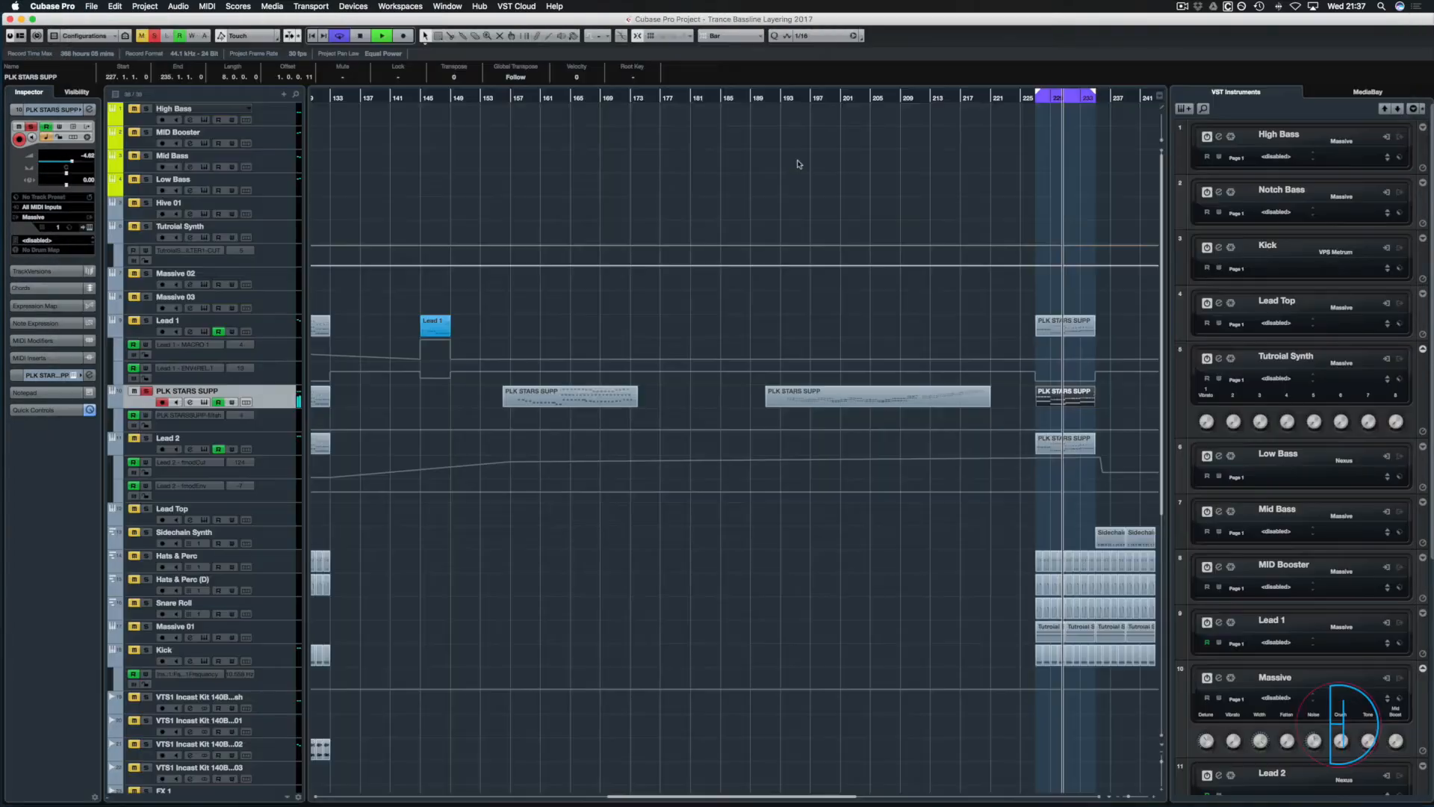
Deselect the clip, clear all solos, and play the full mix from the start of the loop.
{"action": "left_click", "coordinate": [1034, 254]}
{"action": "scroll", "coordinate": [1117, 193], "scroll_direction": "right", "scroll_amount": 5}
{"action": "key", "text": "space"}
{"action": "key", "text": "s"}
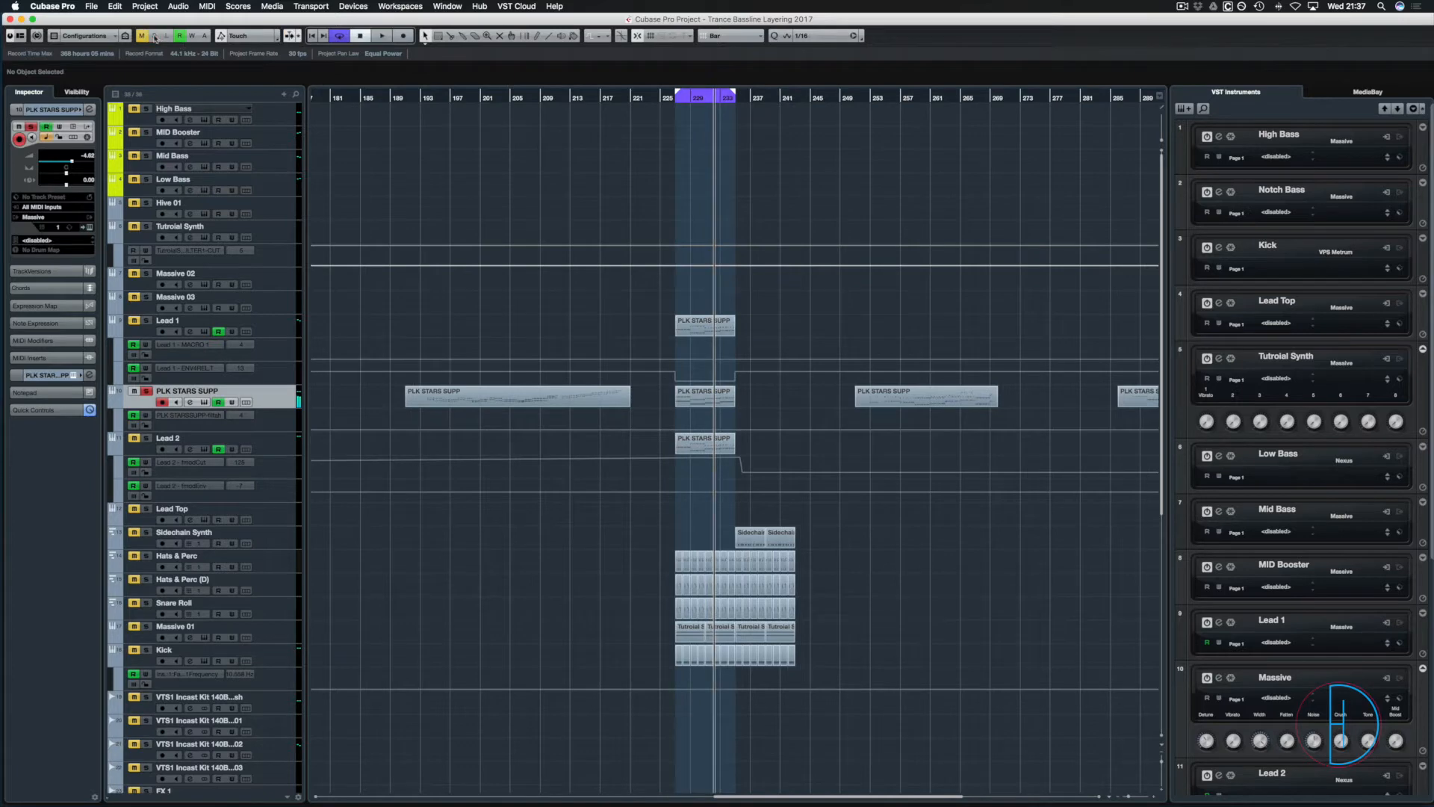
{"action": "key", "text": "KP_1"}
{"action": "key", "text": "space"}
{"action": "key", "text": "space"}
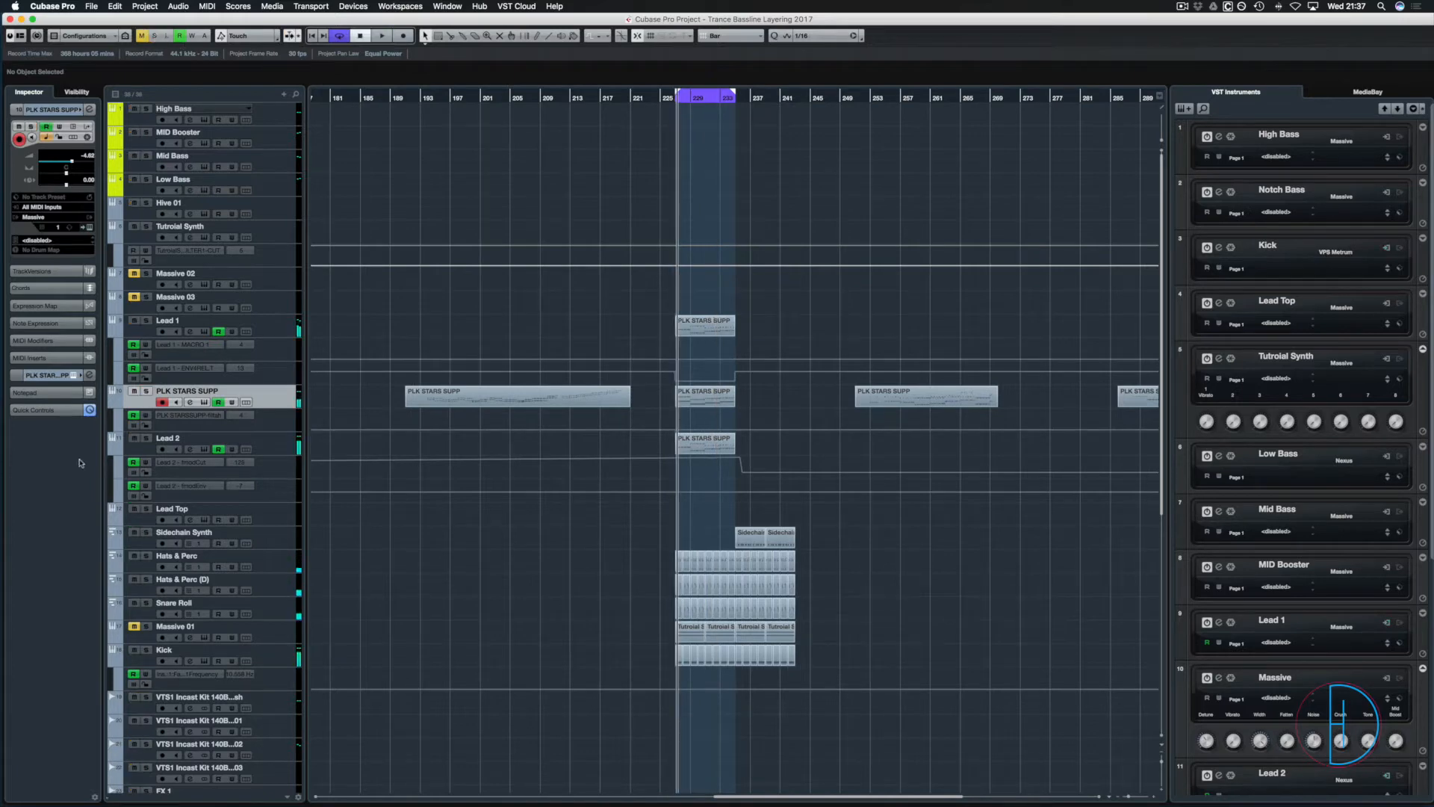
Solo Lead 2 and PLK STARS SUPP and play the loop, leaving Lead 1's automation writing off.
{"action": "left_click", "coordinate": [146, 438]}
{"action": "left_click", "coordinate": [147, 368]}
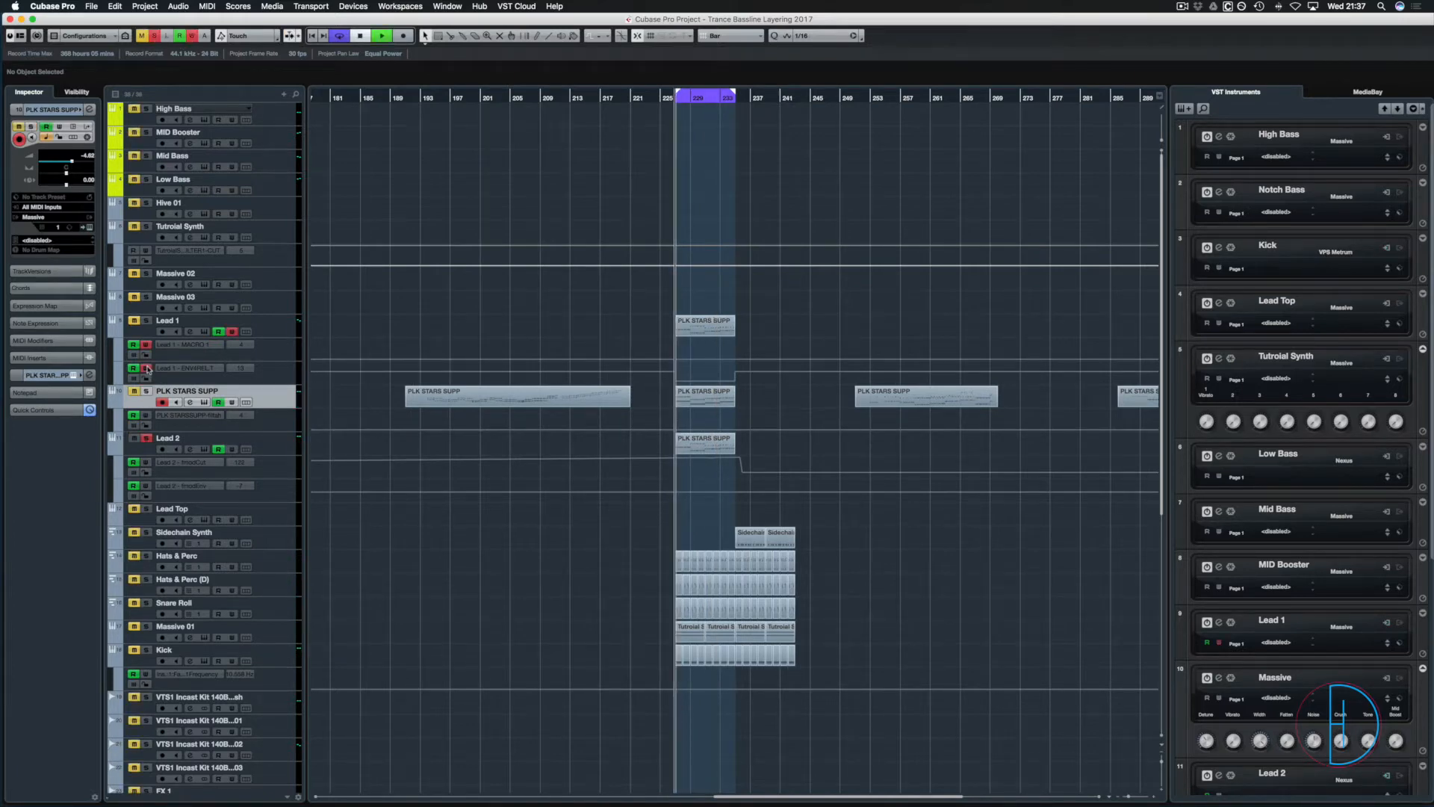
{"action": "key", "text": "space"}
{"action": "left_click", "coordinate": [147, 391]}
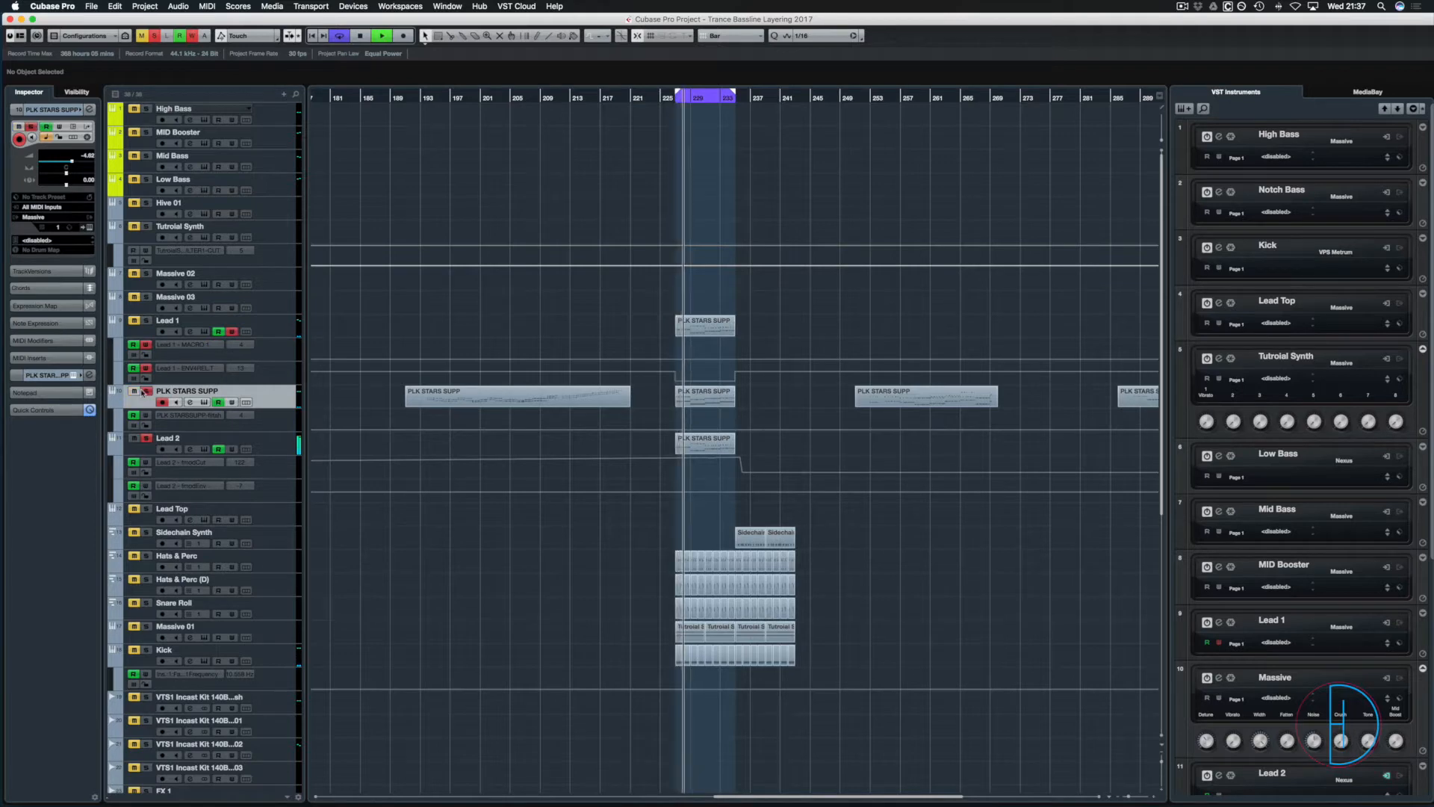
{"action": "left_click", "coordinate": [146, 369]}
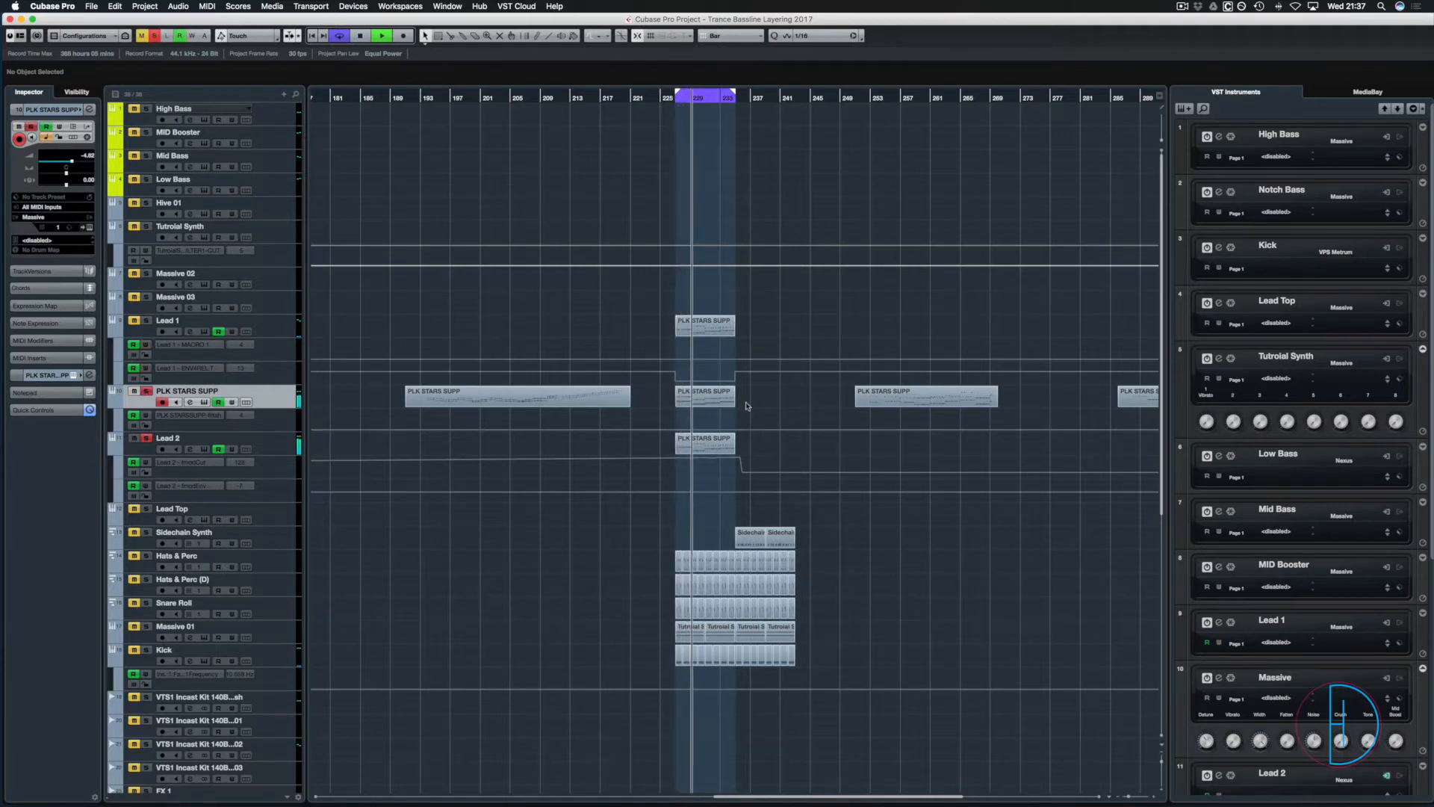
Leave only Lead 2 soloed and draw a sustained two-bar A#1 note at the start of its clip in the Key Editor.
{"action": "left_click", "coordinate": [148, 393]}
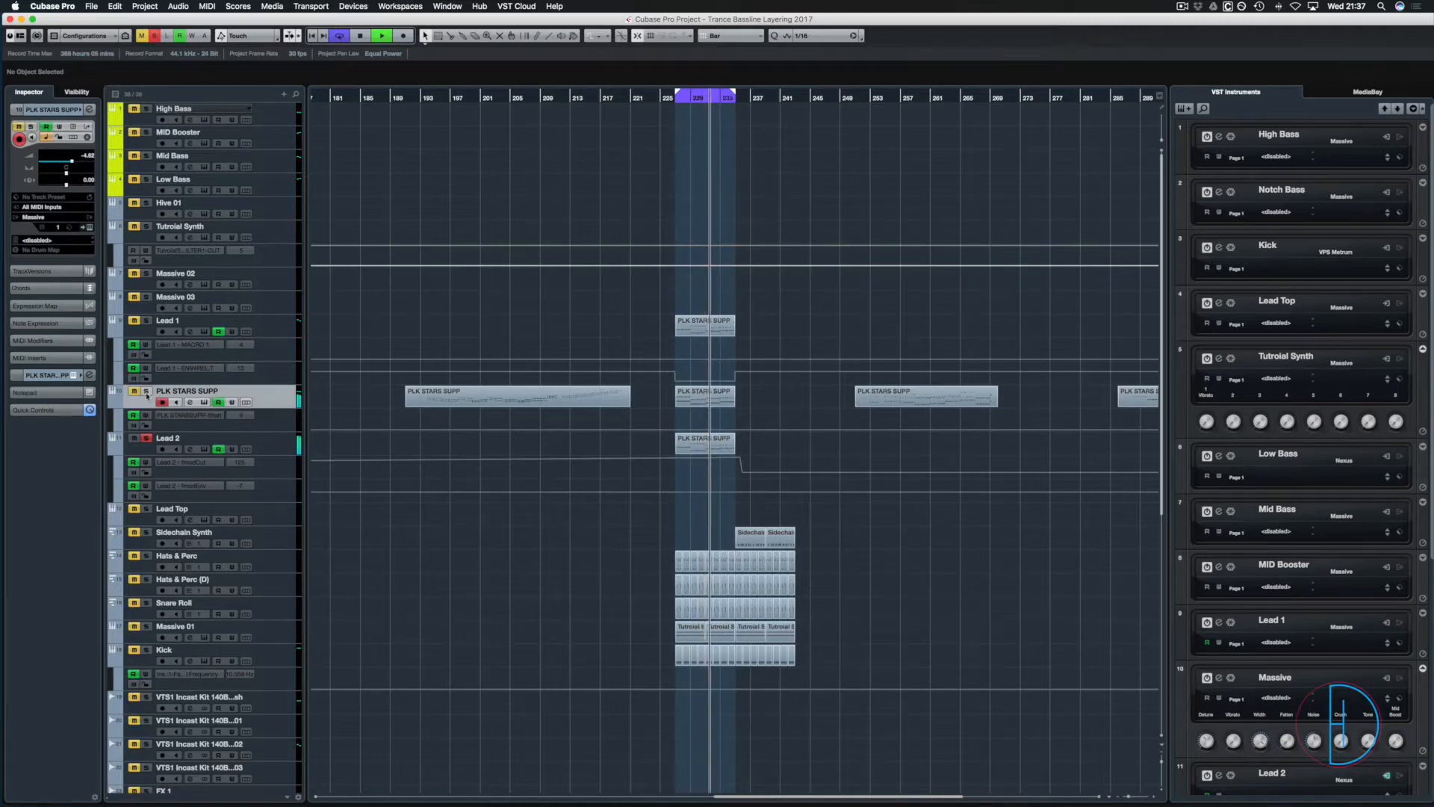
{"action": "left_click", "coordinate": [695, 446]}
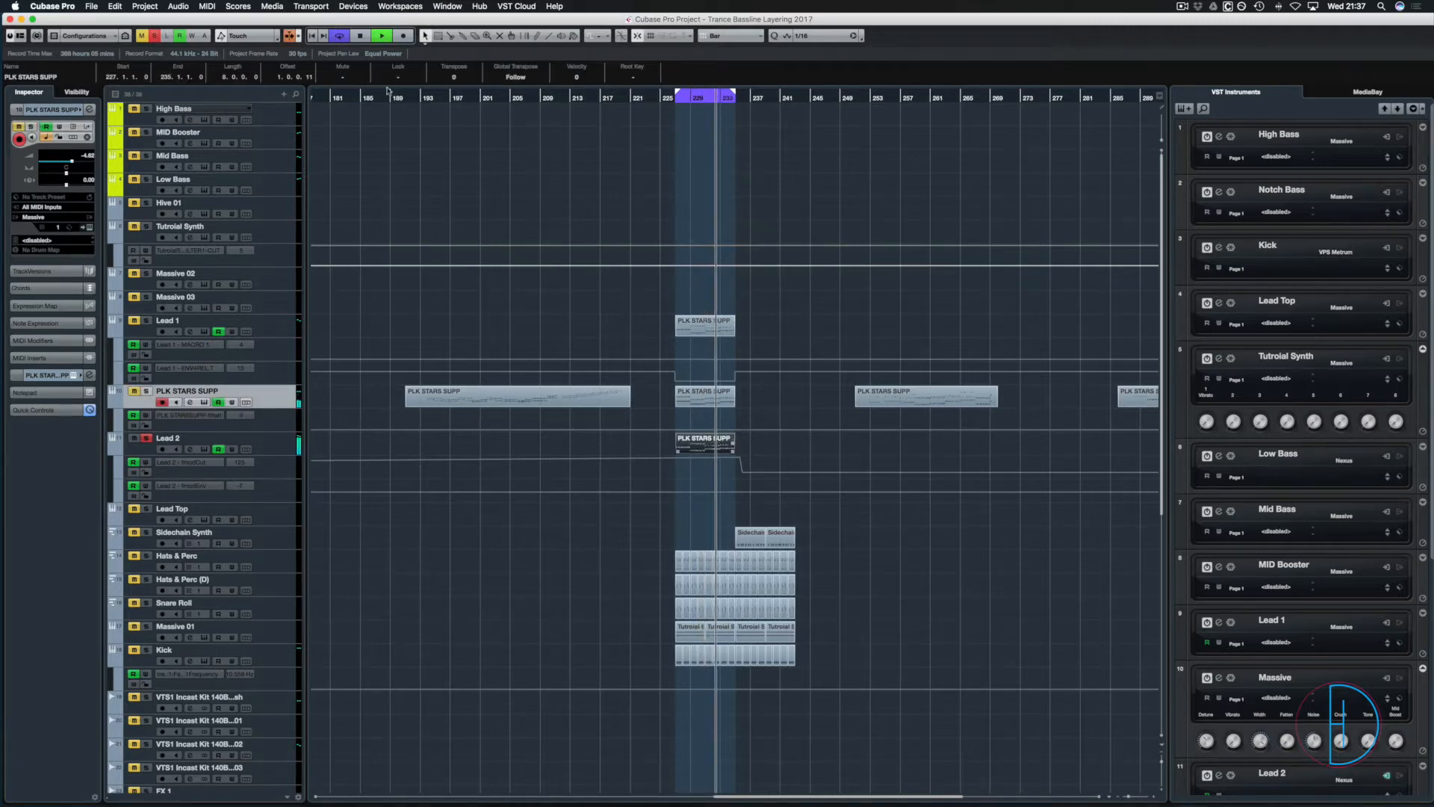
{"action": "key", "text": "Return"}
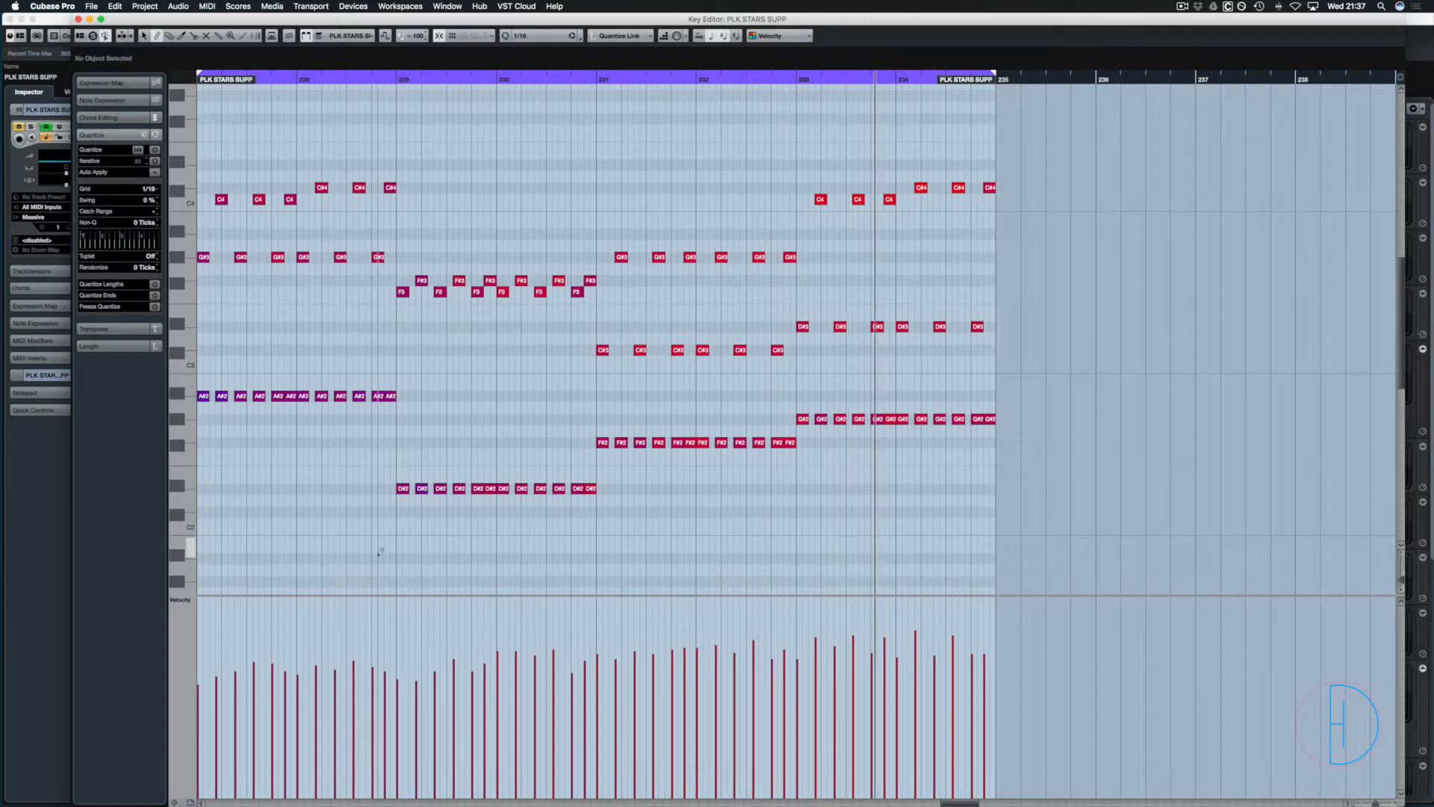
{"action": "left_click", "coordinate": [380, 556]}
{"action": "key", "text": "Delete"}
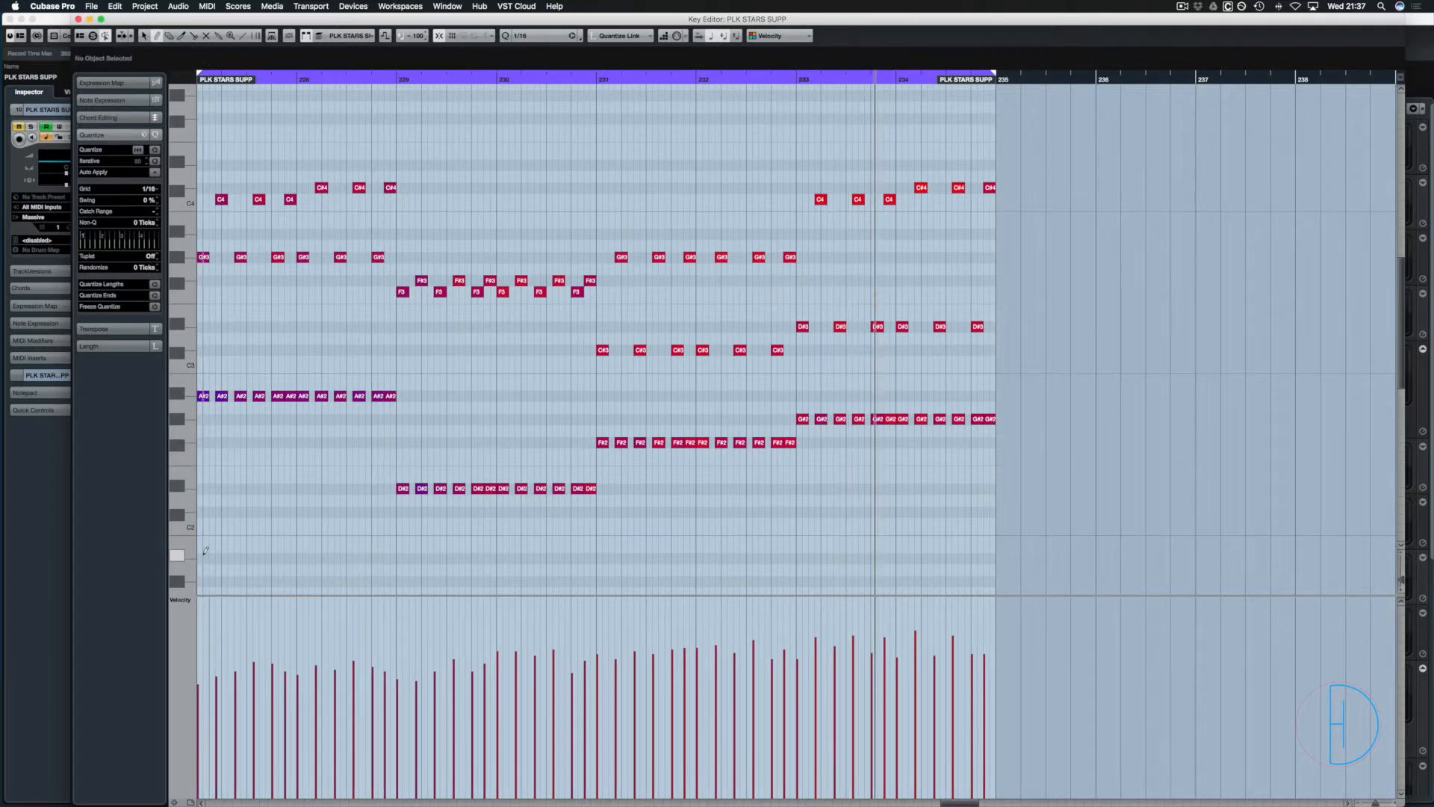
{"action": "mouse_move", "coordinate": [198, 557]}
{"action": "left_mouse_down"}
{"action": "mouse_move", "coordinate": [413, 555]}
{"action": "mouse_move", "coordinate": [399, 547]}
{"action": "left_mouse_up"}
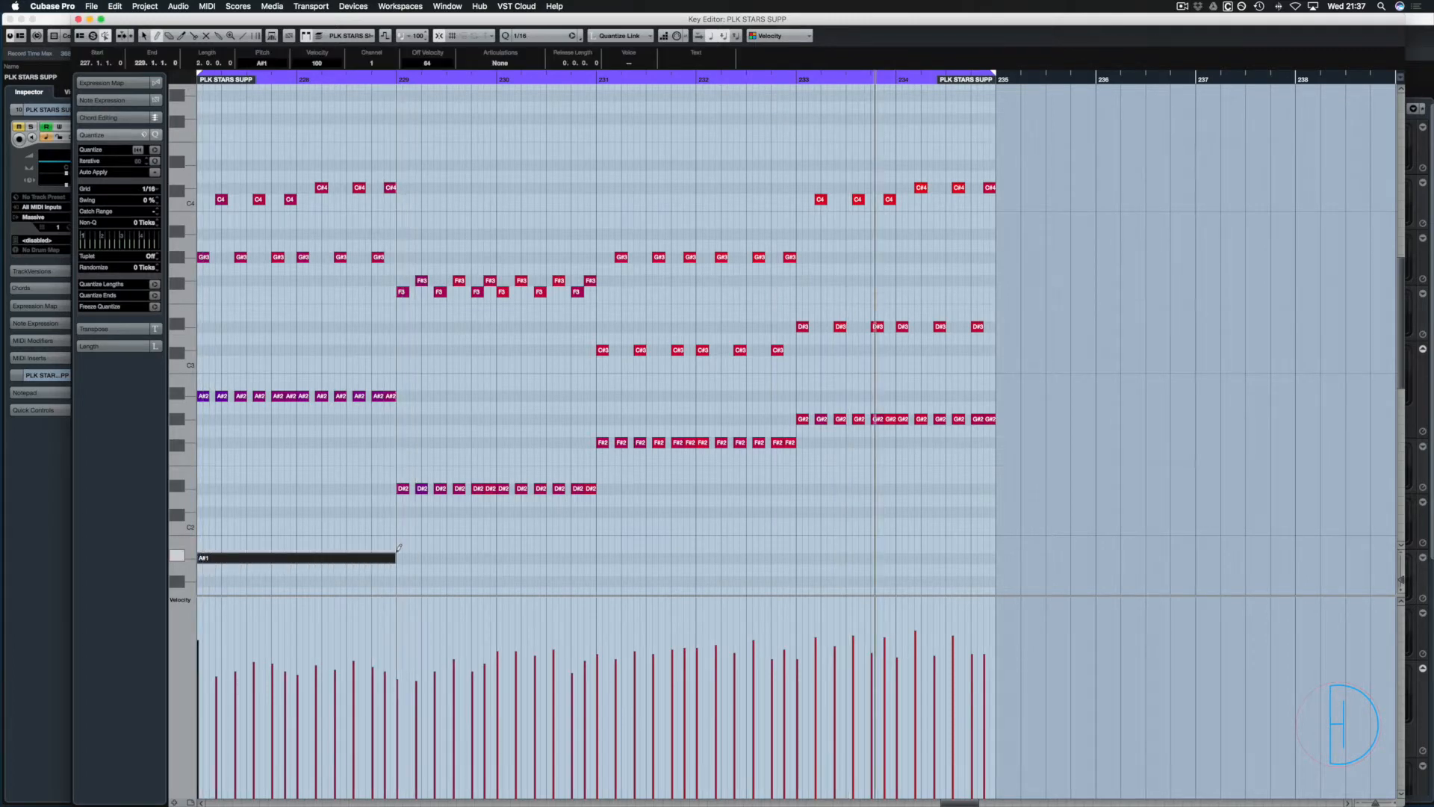
{"action": "key", "text": "space"}
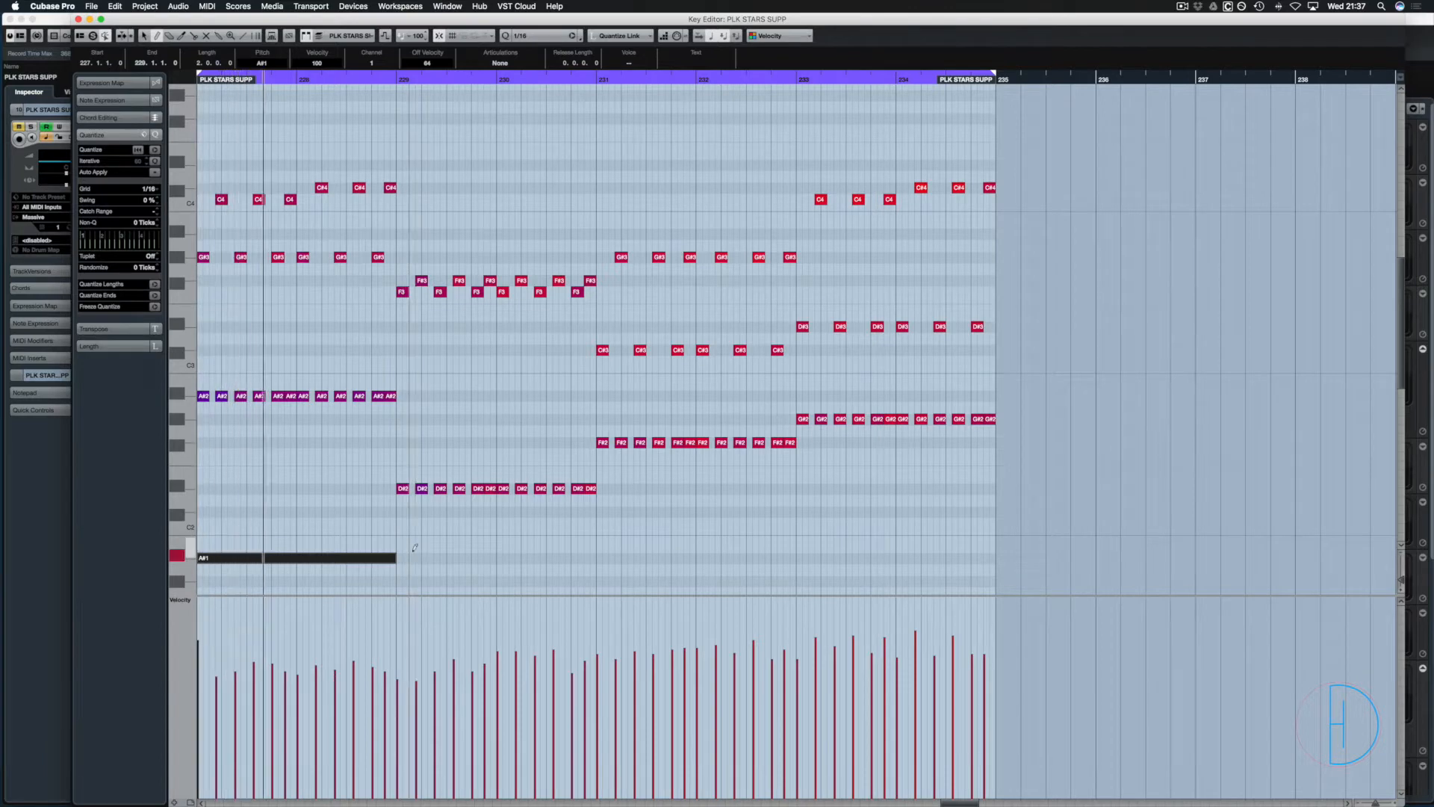
Continue the sustained bass with two-bar D#1, F#1 and G#1 notes to the clip's end, and close the Key Editor.
{"action": "scroll", "coordinate": [523, 545], "scroll_direction": "down", "scroll_amount": 3}
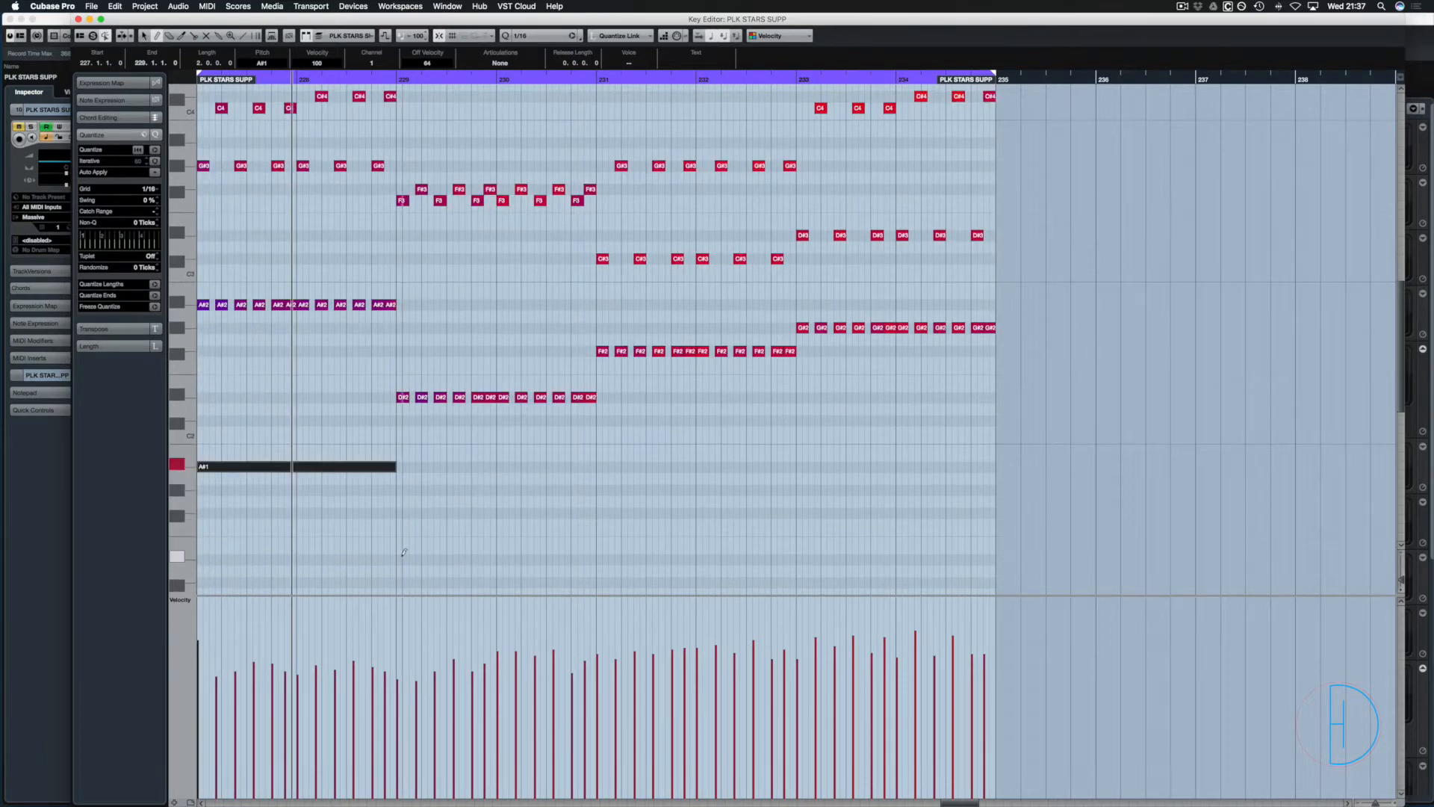
{"action": "mouse_move", "coordinate": [402, 554]}
{"action": "left_mouse_down"}
{"action": "mouse_move", "coordinate": [590, 554]}
{"action": "mouse_move", "coordinate": [768, 505]}
{"action": "mouse_move", "coordinate": [995, 483]}
{"action": "left_mouse_up"}
{"action": "key", "text": "space"}
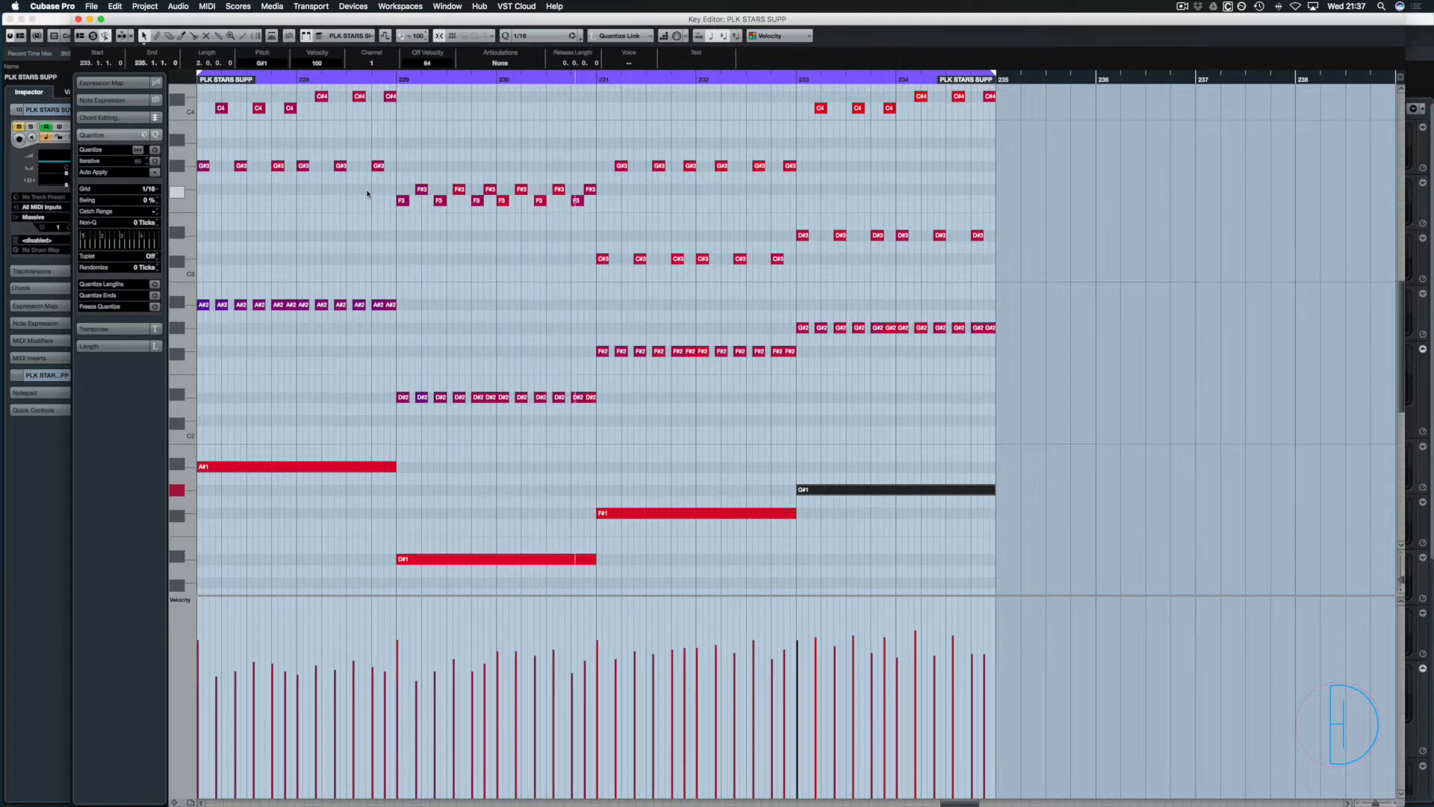
{"action": "key", "text": "space"}
{"action": "key", "text": "Return"}
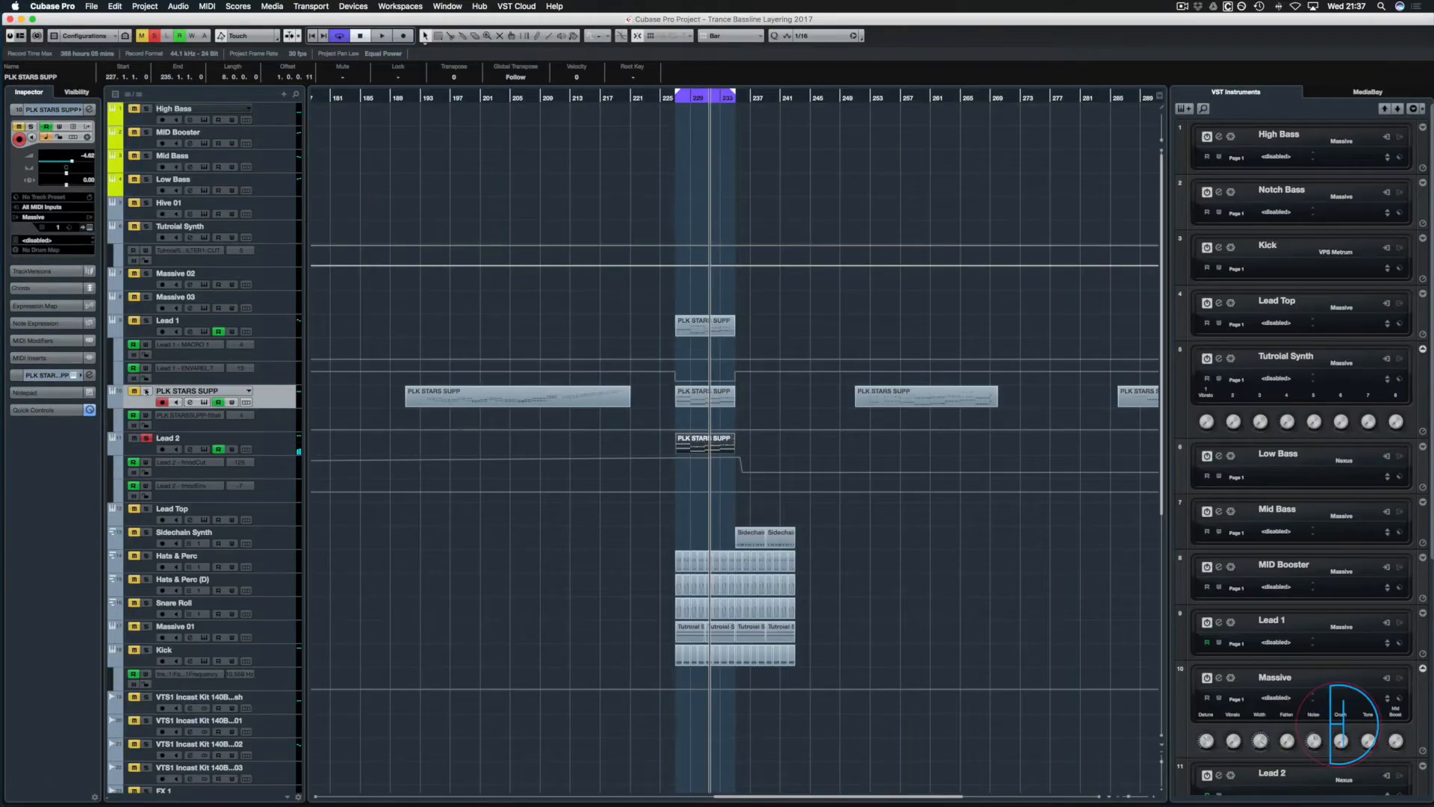
Play the loop with PLK STARS SUPP and Lead 1 added to the Lead 2 solo, and clear all solos.
{"action": "key", "text": "space"}
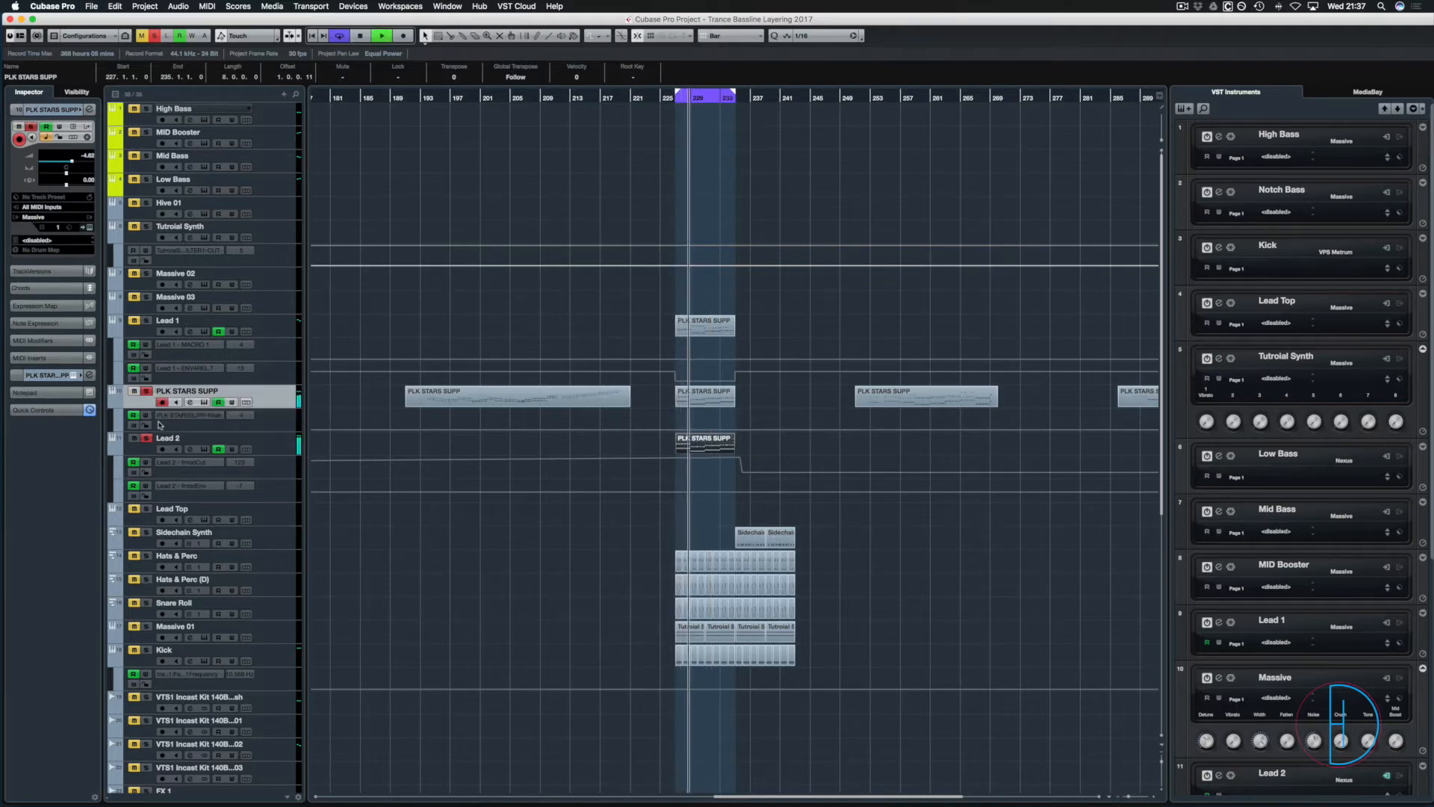
{"action": "left_click", "coordinate": [147, 322]}
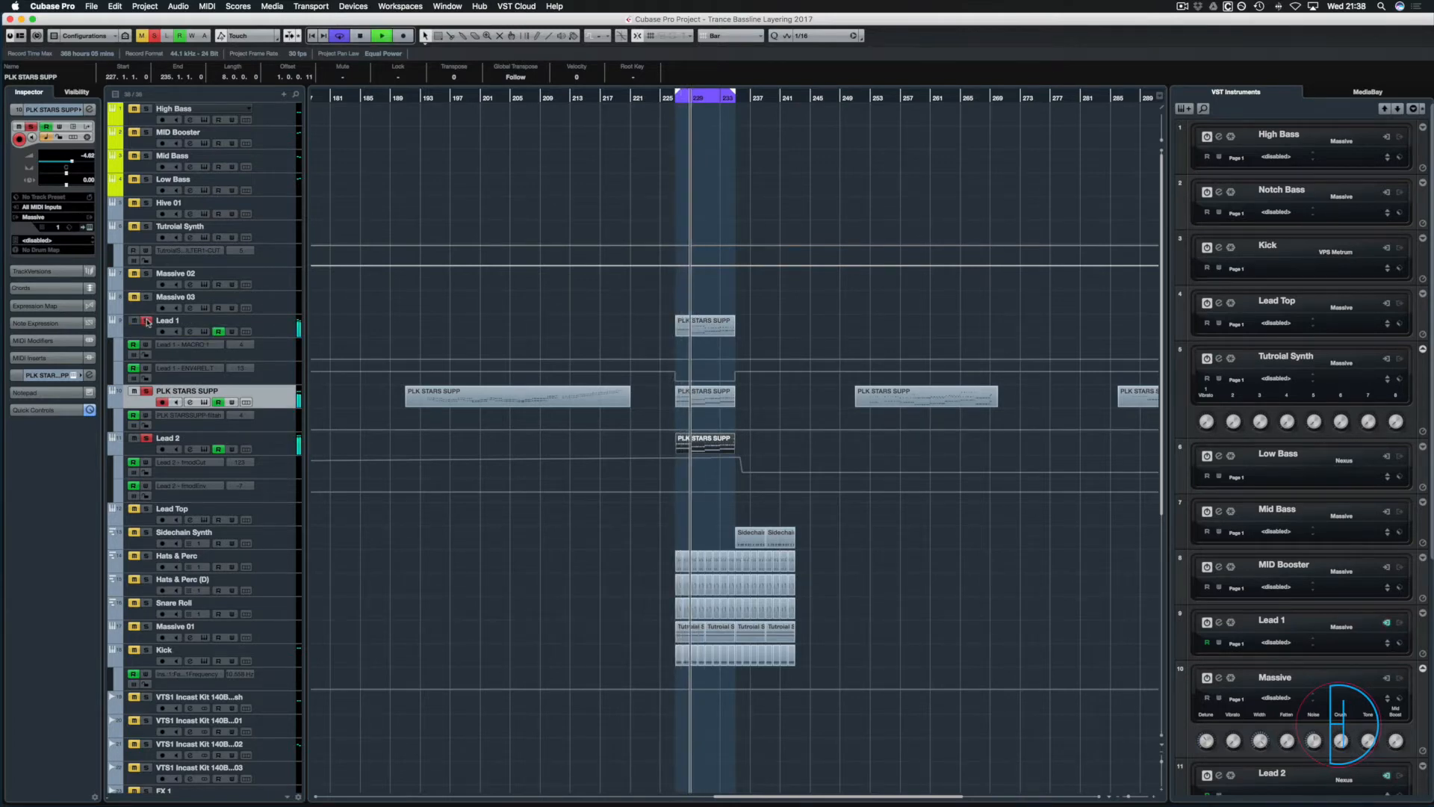
{"action": "left_click", "coordinate": [149, 322]}
{"action": "left_click", "coordinate": [147, 390]}
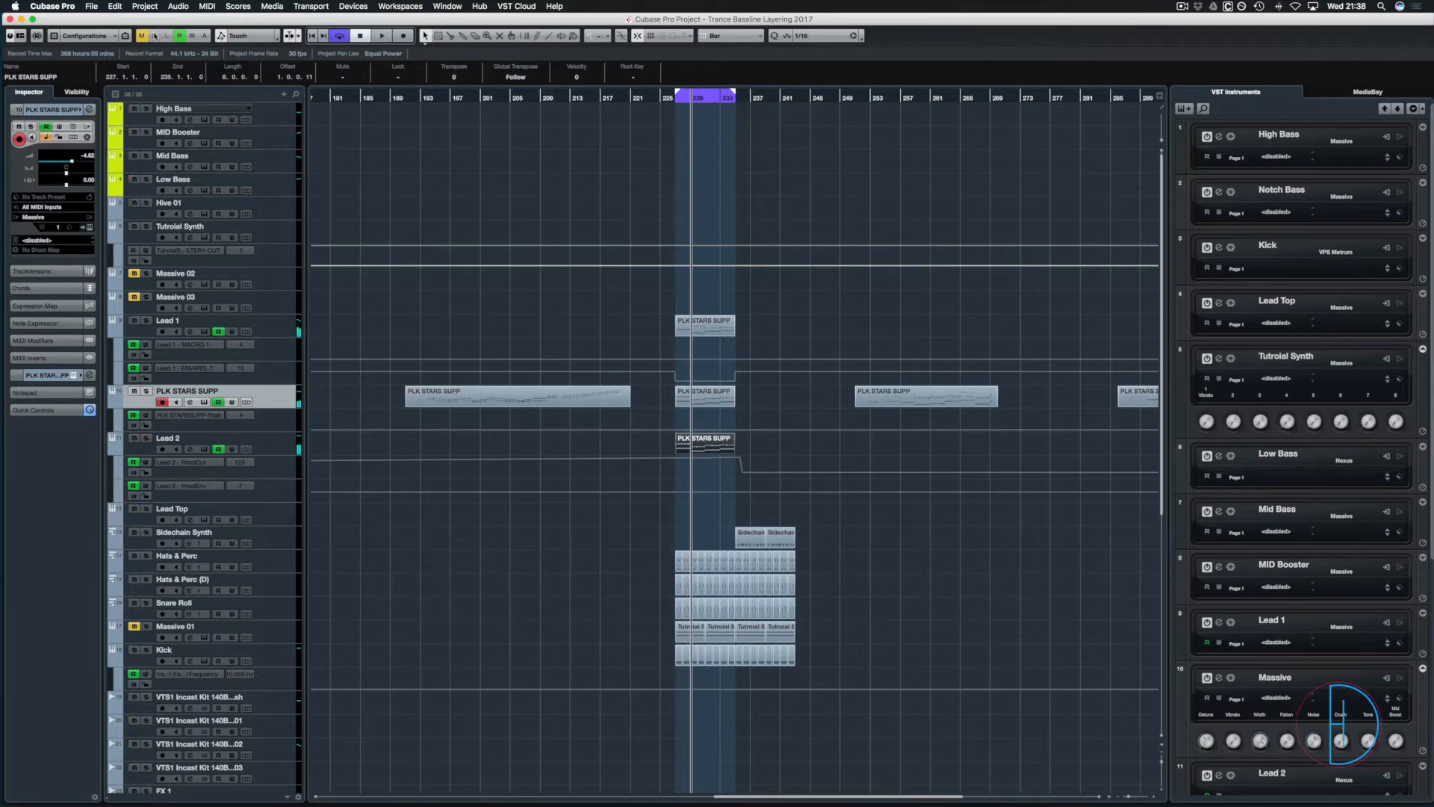
Lower Lead 2's filter cutoff automation across the loop region and play the full mix.
{"action": "left_click", "coordinate": [714, 464]}
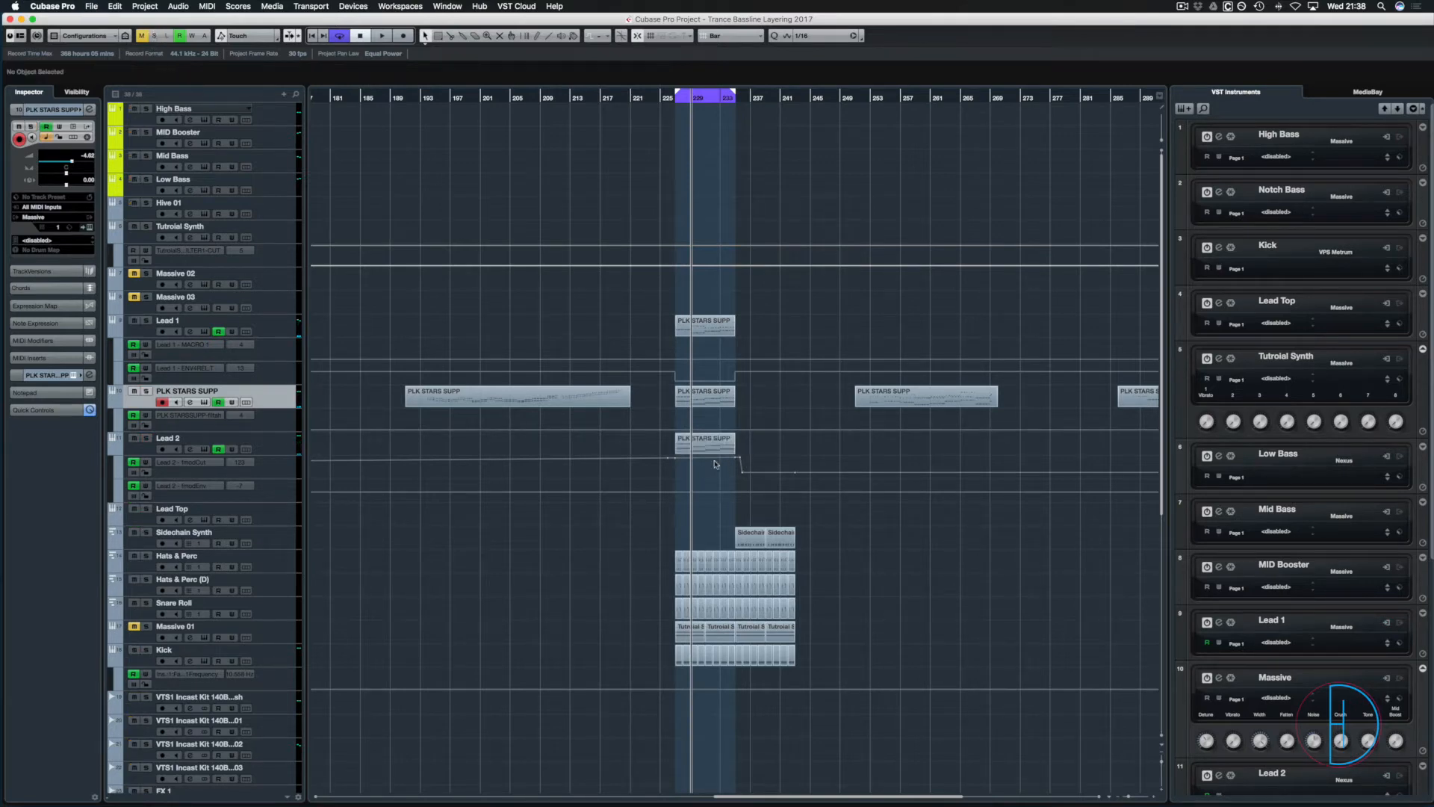
{"action": "left_click_drag", "start_coordinate": [661, 459], "coordinate": [661, 465]}
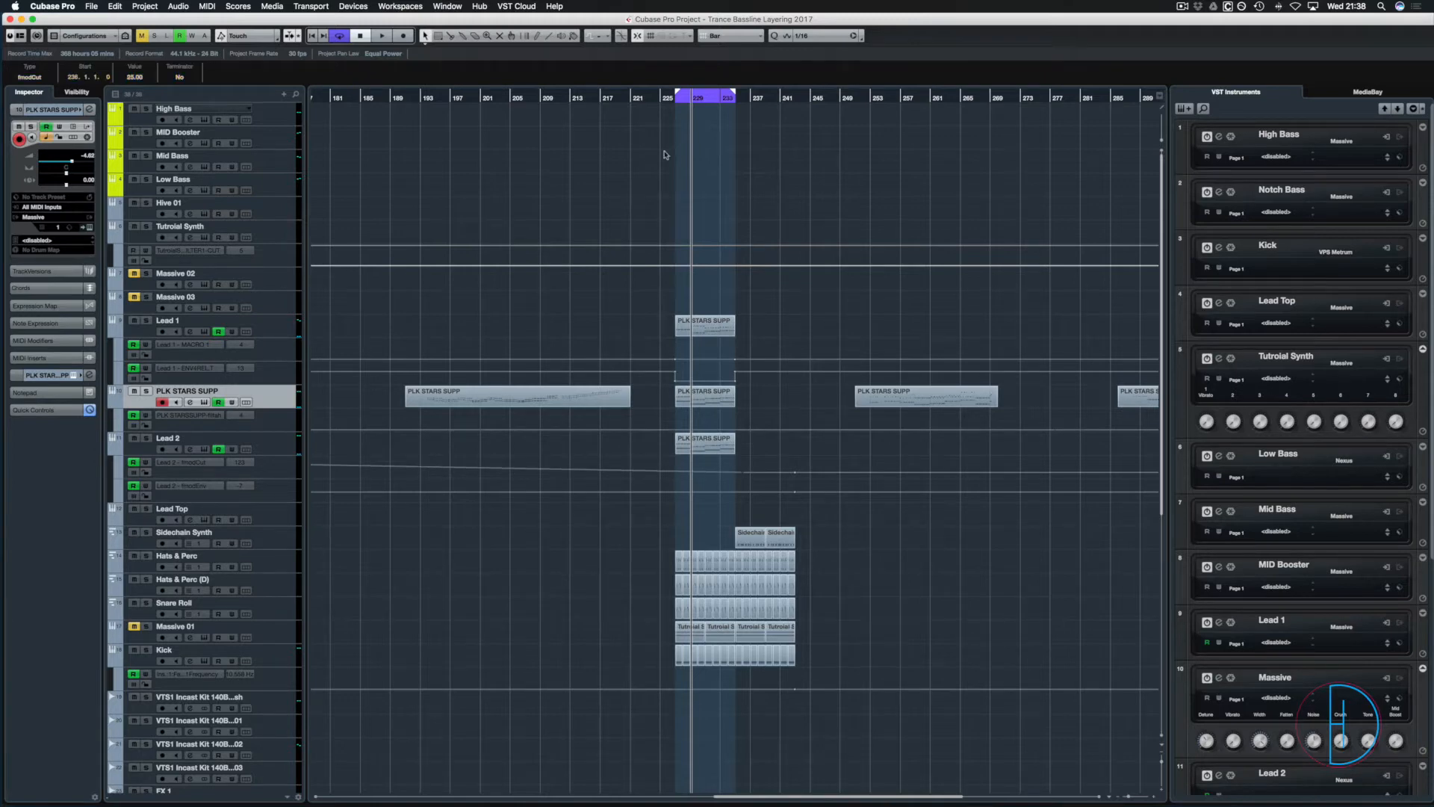
{"action": "key", "text": "space"}
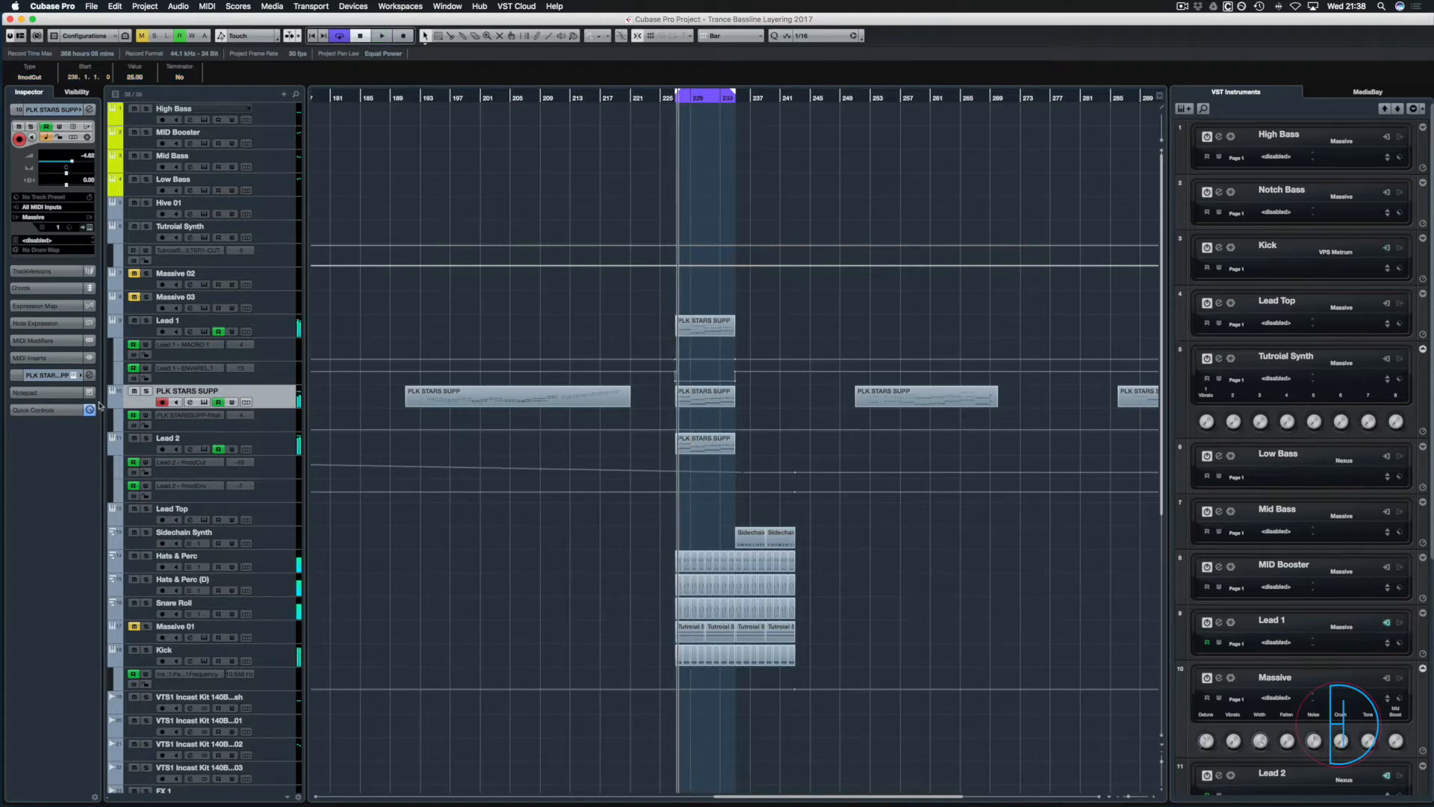
Solo Lead 2 and PLK STARS SUPP during playback, briefly adding Lead 1 to the audition.
{"action": "left_click", "coordinate": [147, 438]}
{"action": "key", "text": "space"}
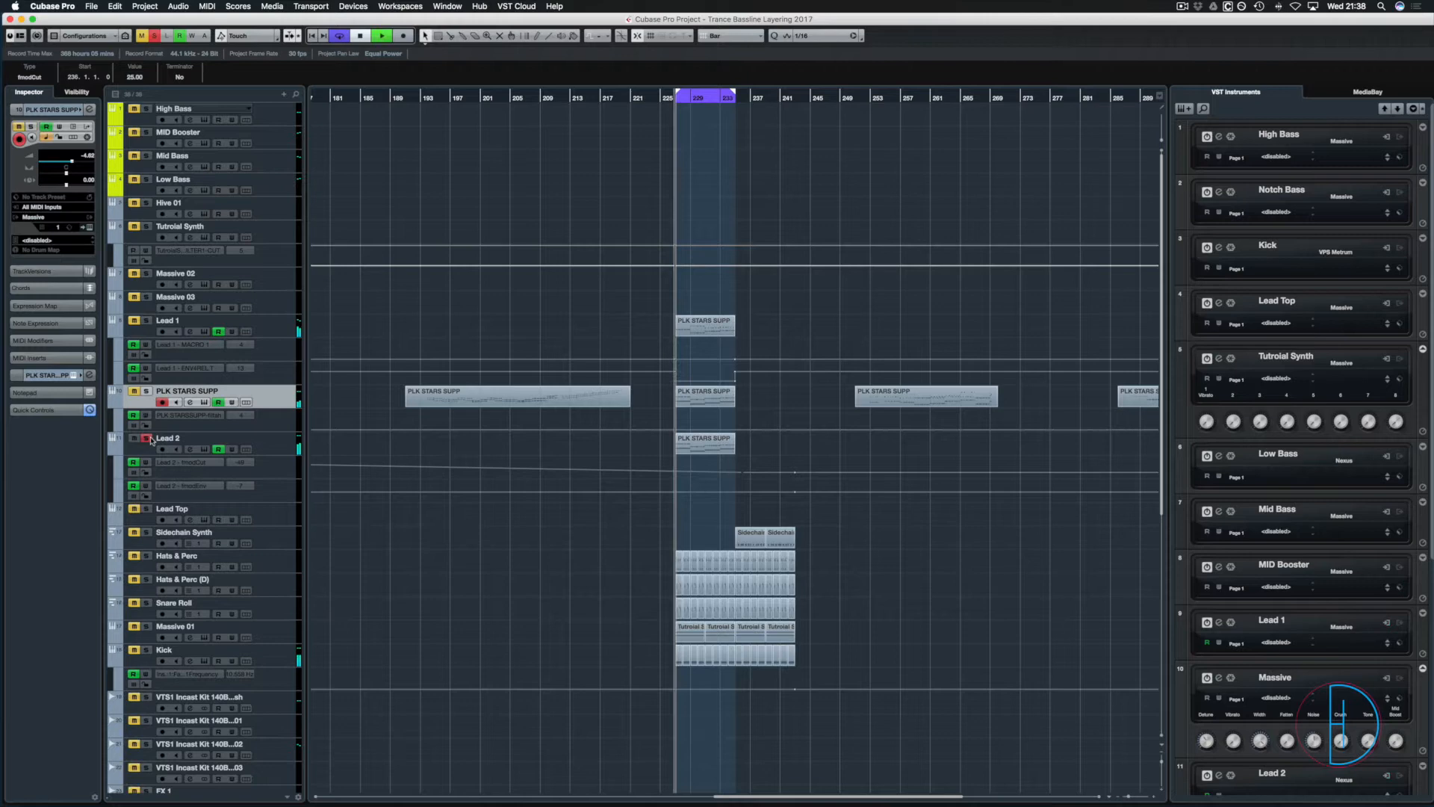
{"action": "left_click", "coordinate": [146, 392]}
{"action": "left_click", "coordinate": [146, 321]}
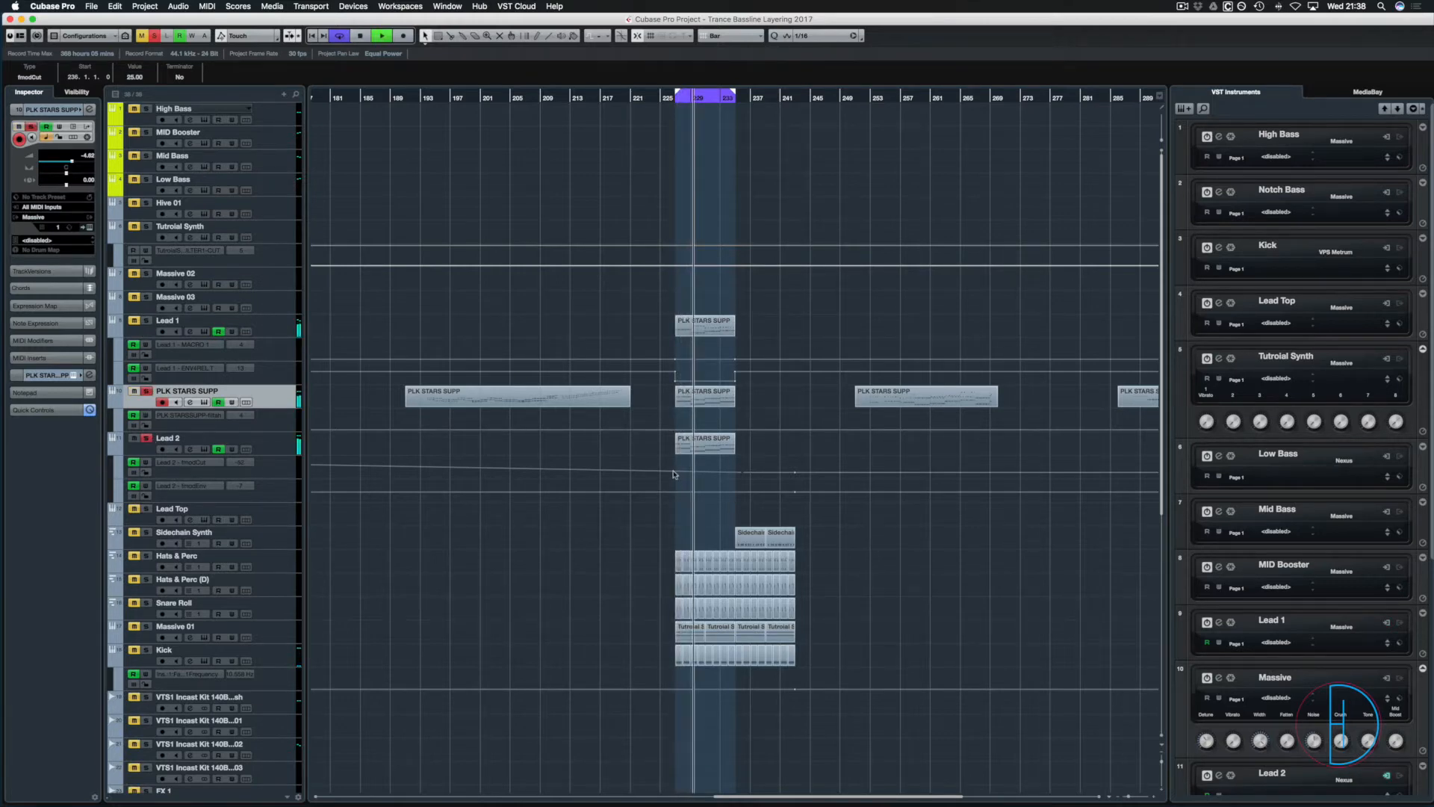
Set Lead 2's filter cutoff automation to 11.11 at bars 227 and 235, and audition the soloed layers with the Kick added.
{"action": "left_click", "coordinate": [675, 479]}
{"action": "left_click_drag", "start_coordinate": [674, 478], "coordinate": [675, 482]}
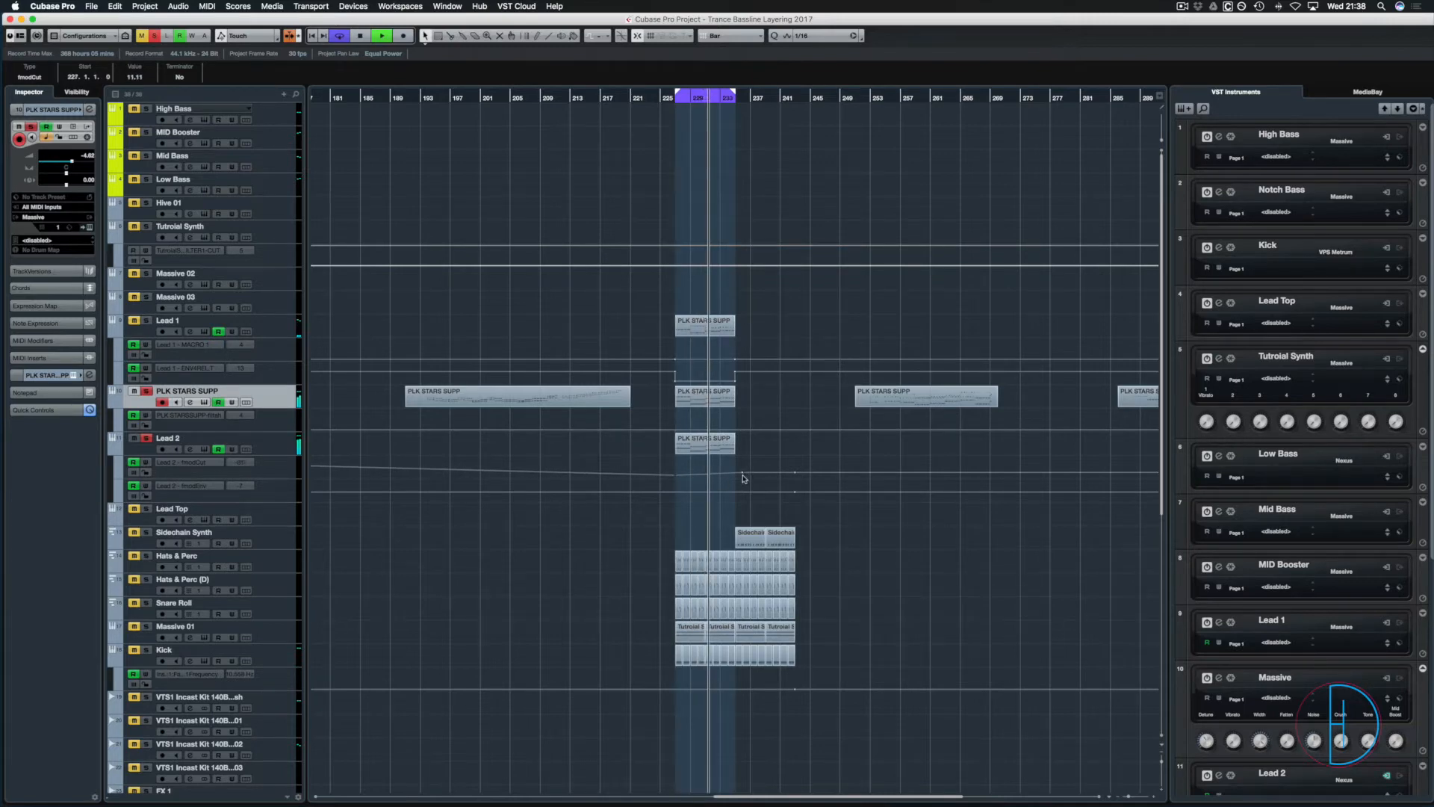
{"action": "left_click", "coordinate": [743, 478]}
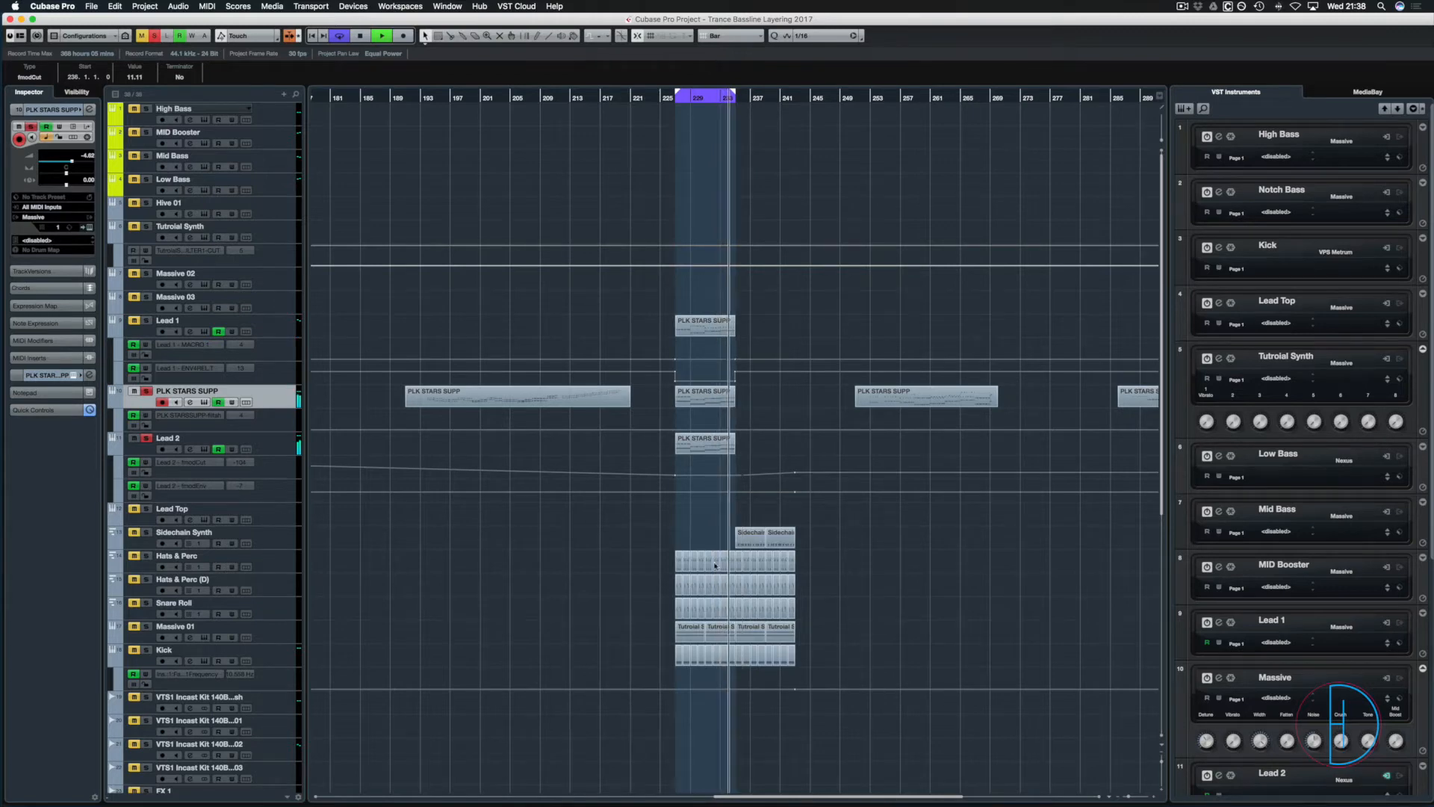
{"action": "left_click", "coordinate": [146, 650]}
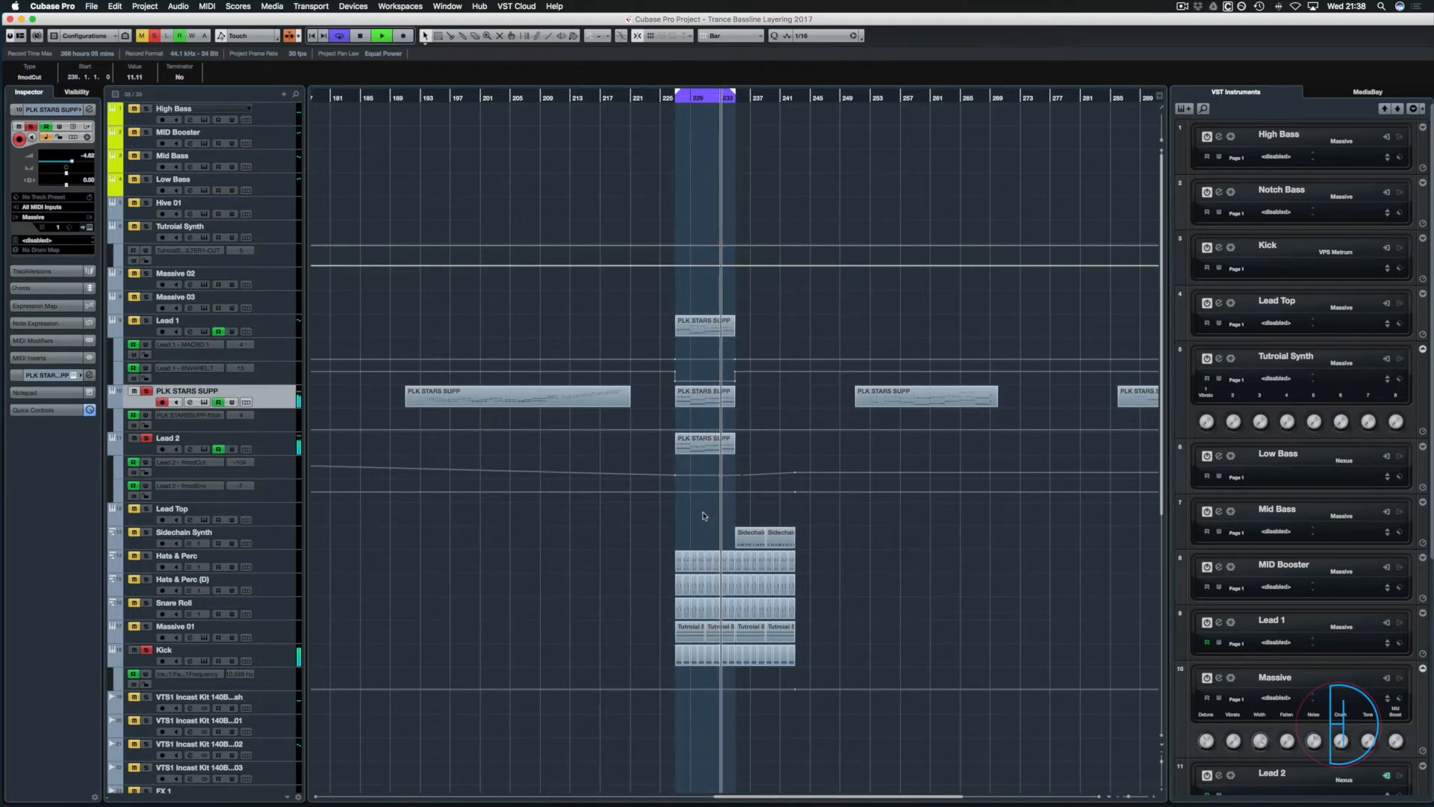
{"action": "key", "text": "space"}
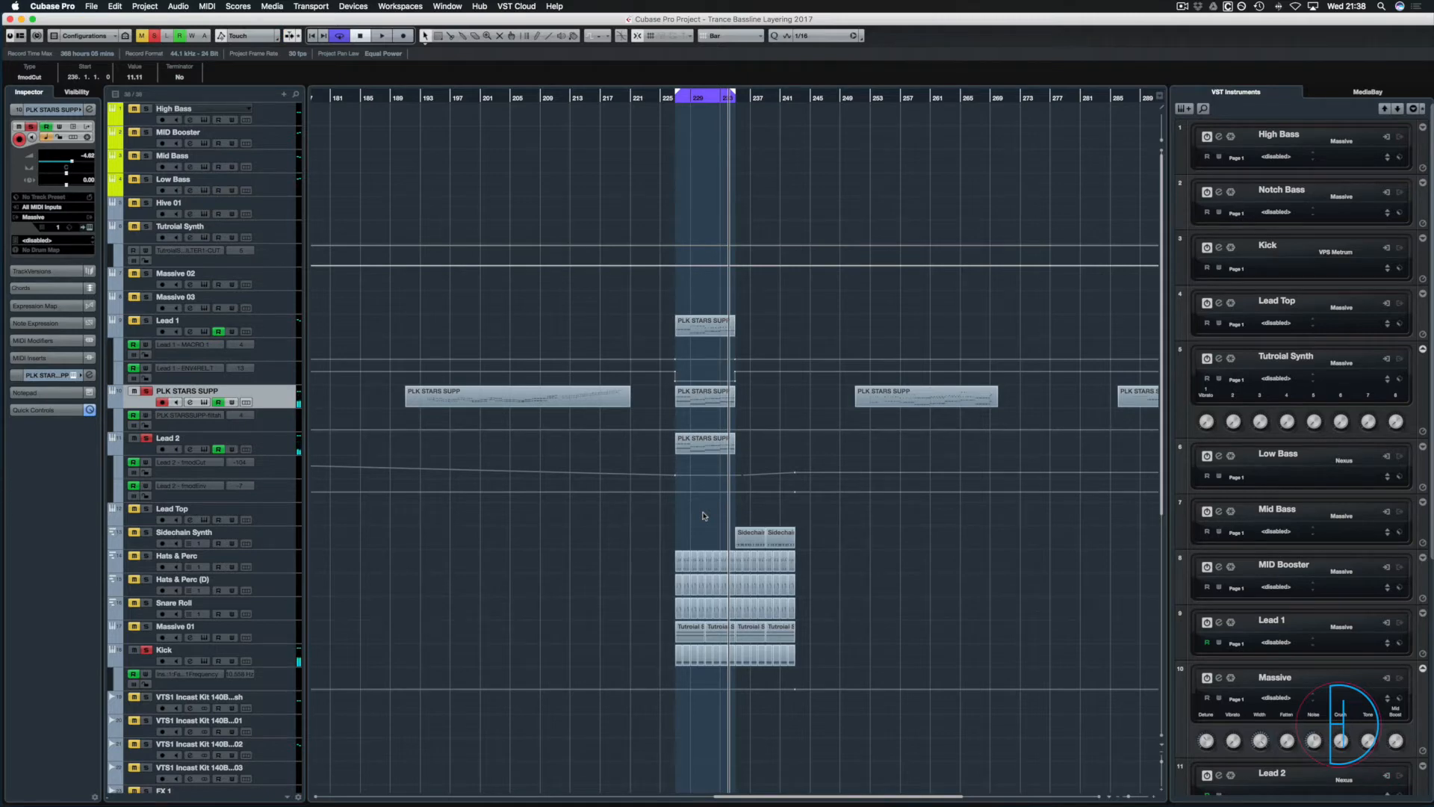
In the earlier arrangement, delete the Lead 2, PLK STARS SUPP and Lead 1 clips that directly precede the first blue lead clips.
{"action": "key", "text": "g"}
{"action": "key", "text": "g"}
{"action": "key", "text": "g"}
{"action": "key", "text": "g"}
{"action": "key", "text": "g"}
{"action": "key", "text": "g"}
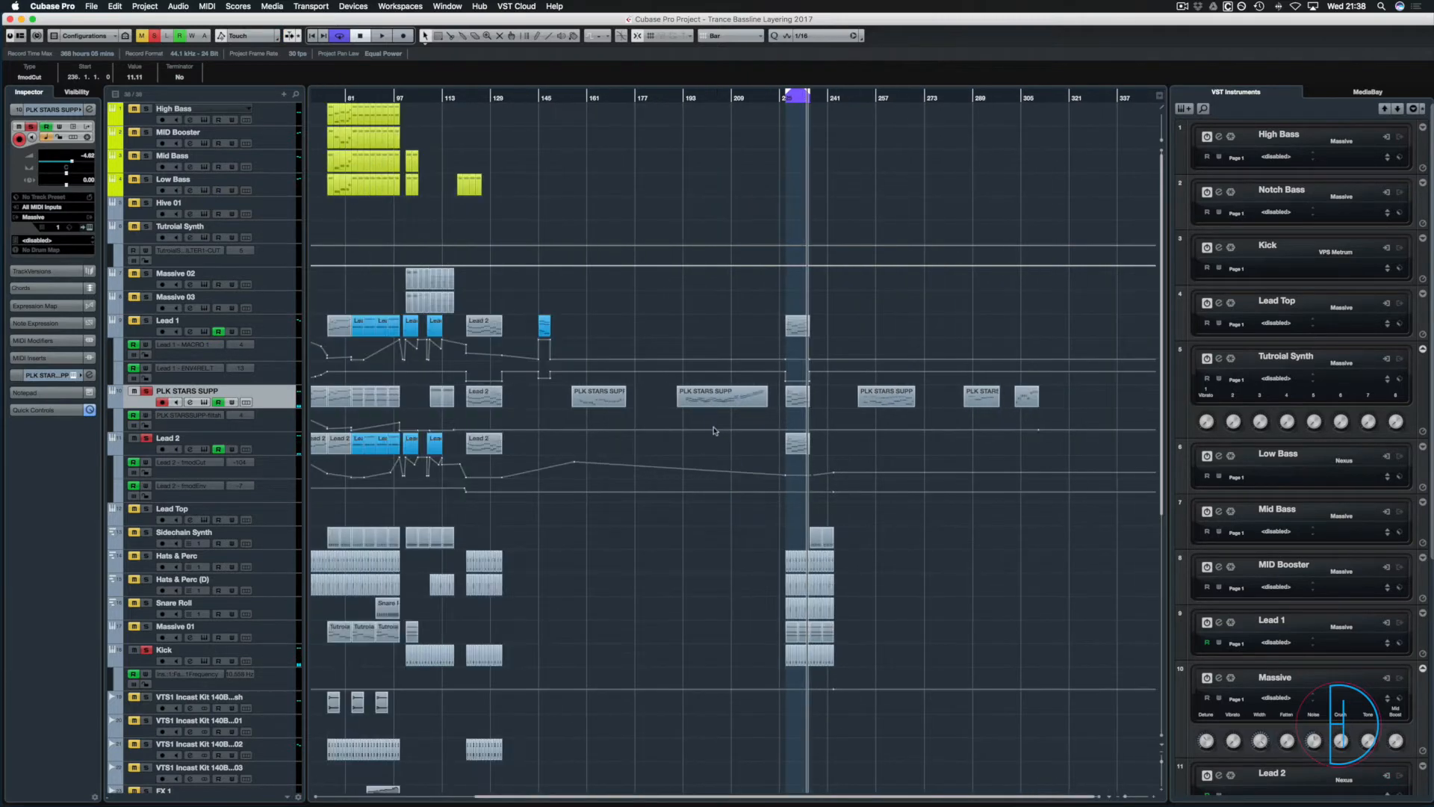
{"action": "key", "text": "h"}
{"action": "key", "text": "h"}
{"action": "key", "text": "h"}
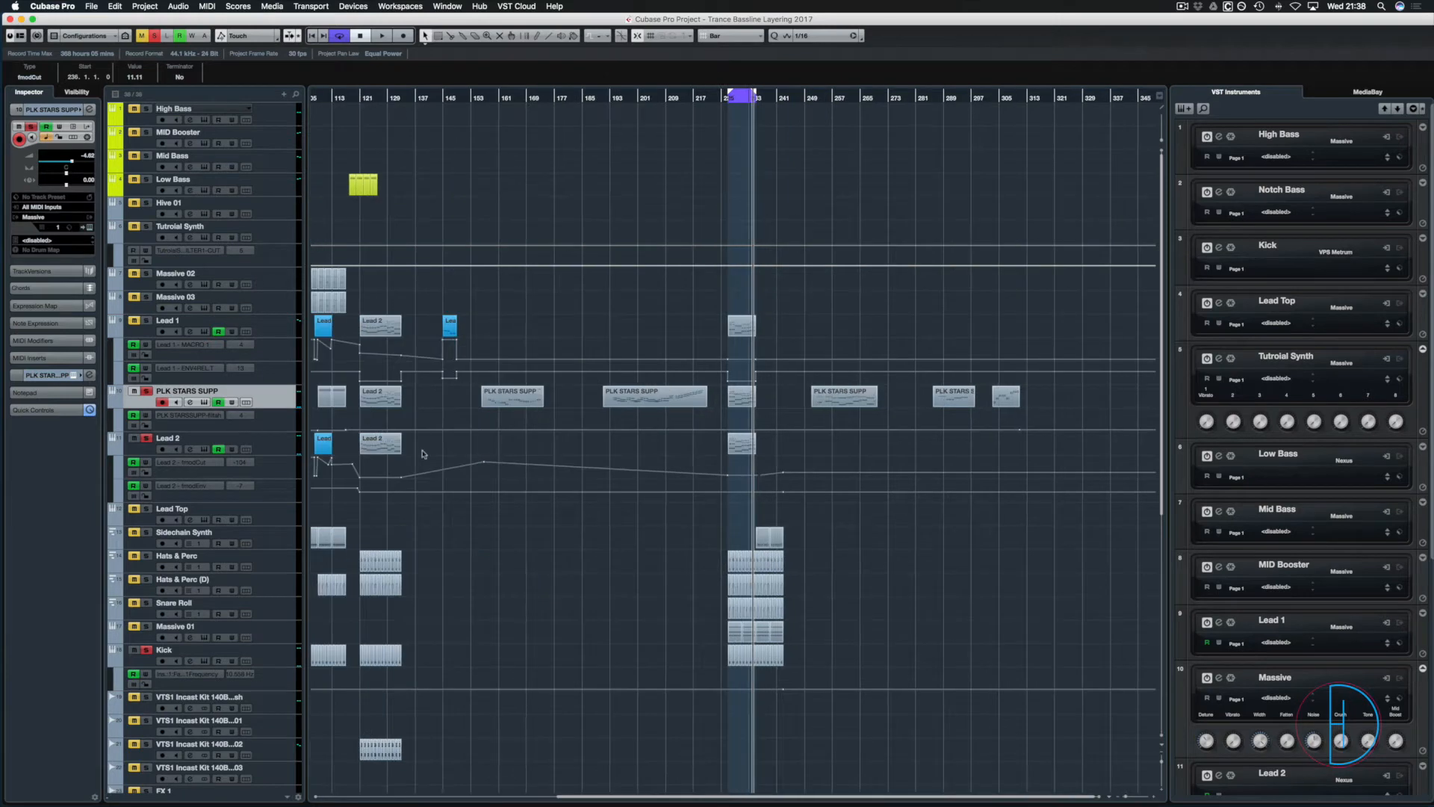
{"action": "scroll", "coordinate": [443, 482], "scroll_direction": "left", "scroll_amount": 10}
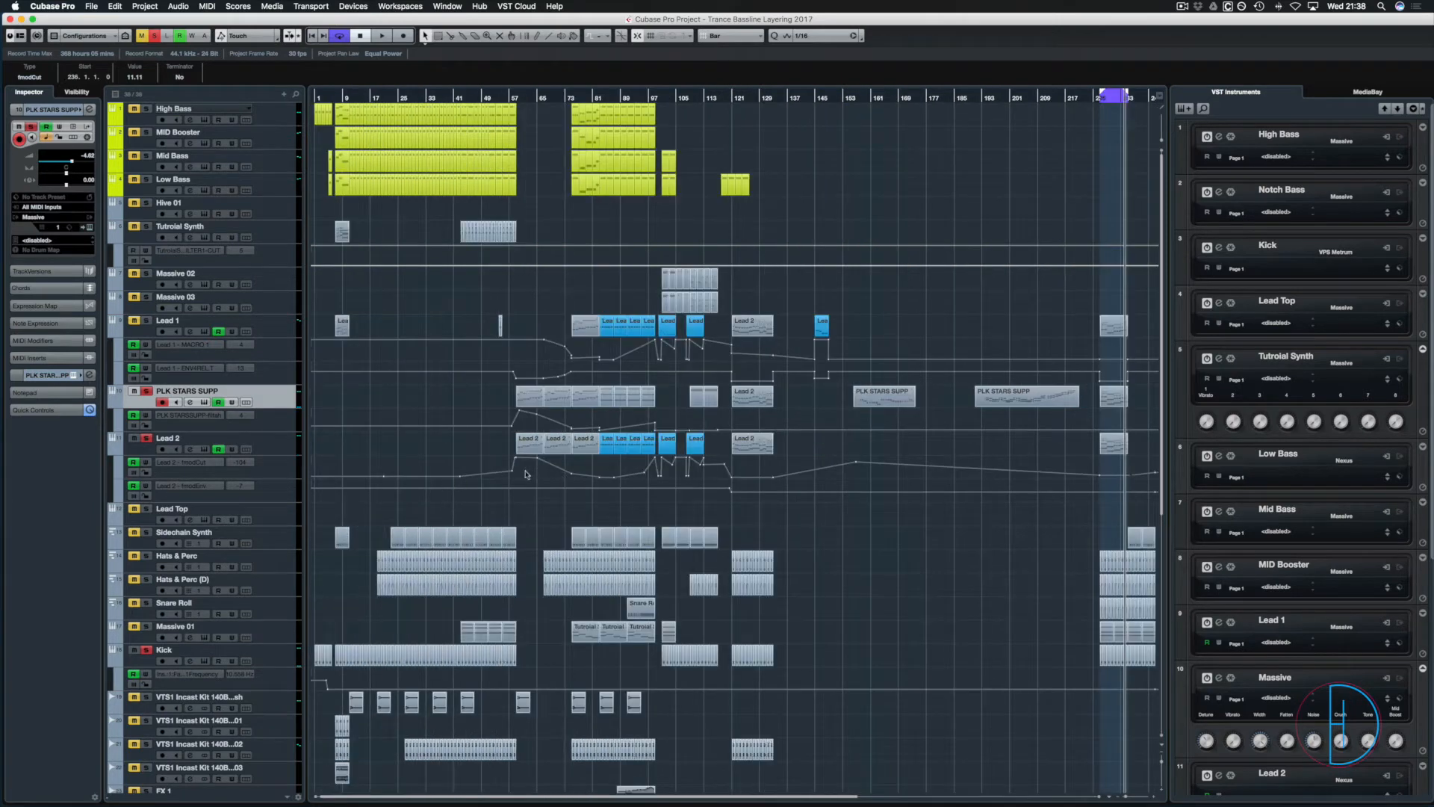
{"action": "left_click_drag", "start_coordinate": [521, 473], "coordinate": [590, 395]}
{"action": "key", "text": "Delete"}
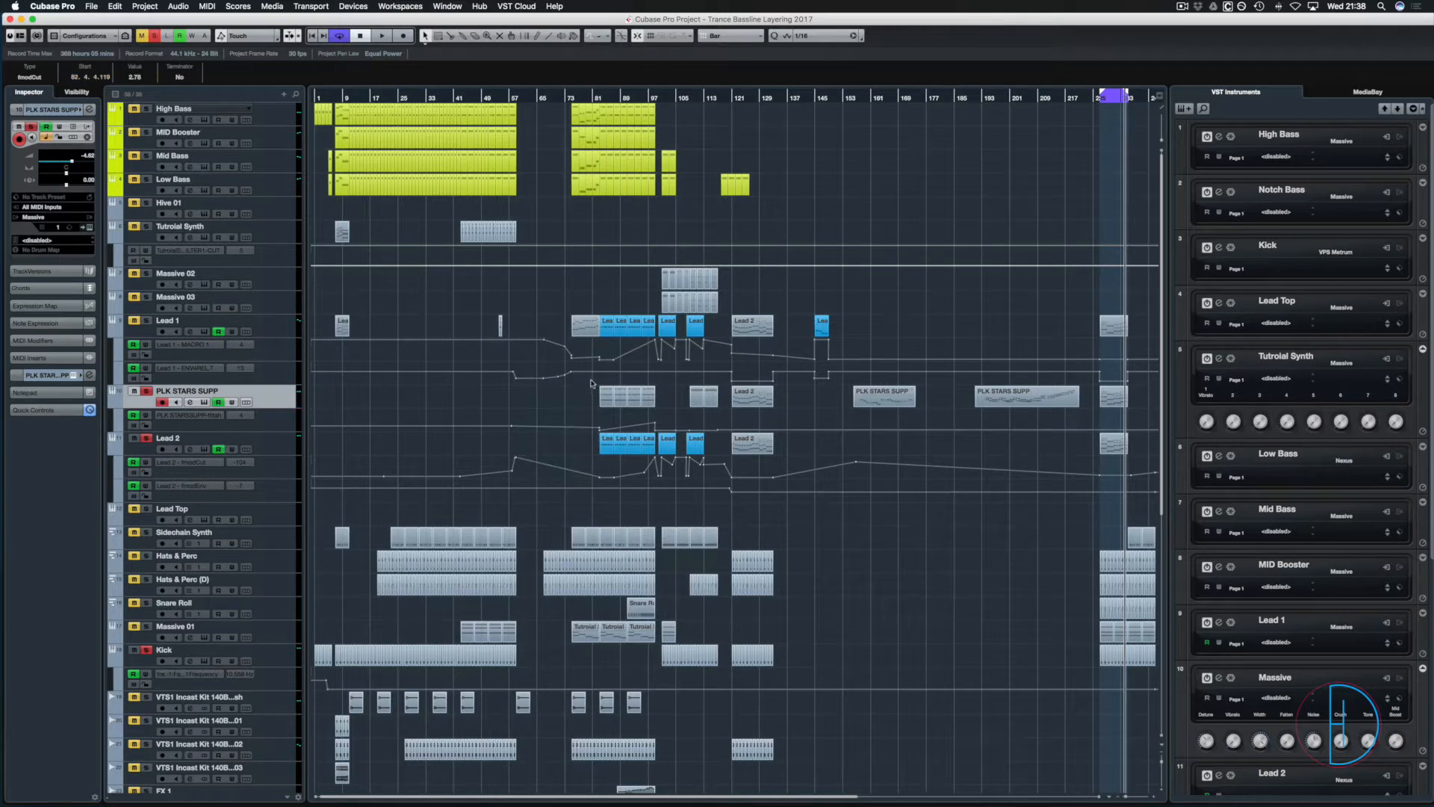
{"action": "left_click", "coordinate": [585, 325]}
{"action": "key", "text": "Delete"}
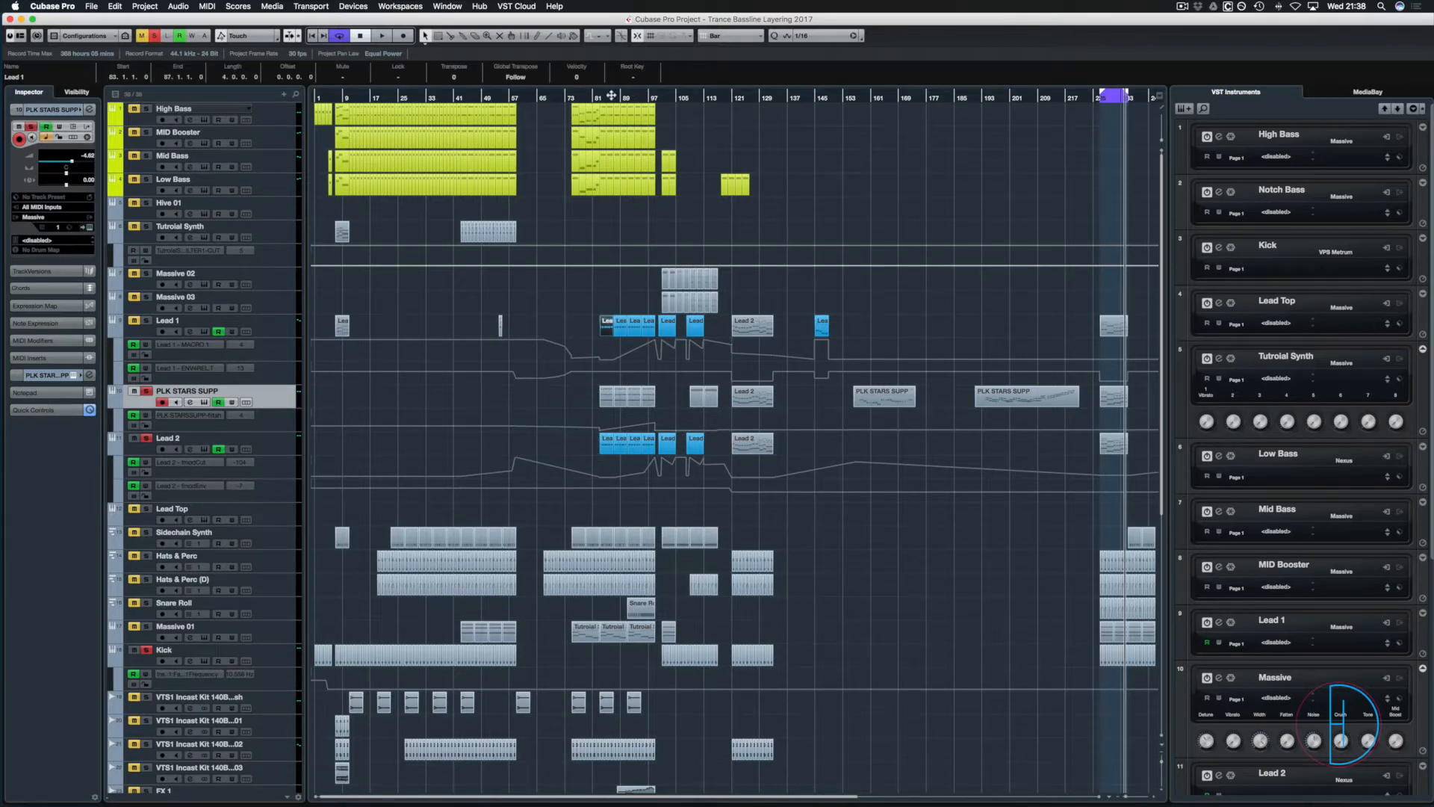
Play the arrangement from the blue lead clips, clearing all solos to hear the full mix, and skip ahead to about bar 95.
{"action": "left_click_drag", "start_coordinate": [660, 98], "coordinate": [629, 98]}
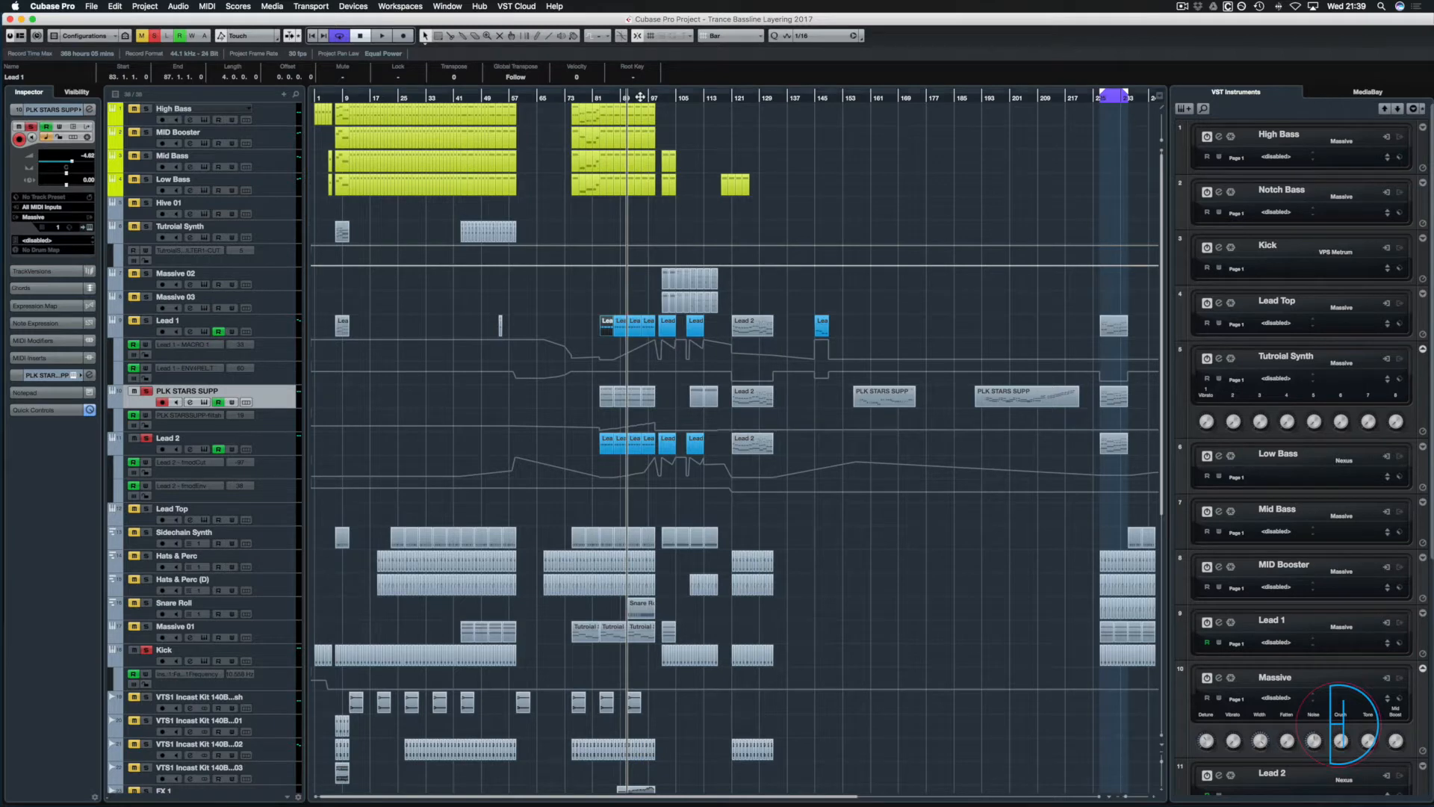
{"action": "left_click", "coordinate": [611, 97]}
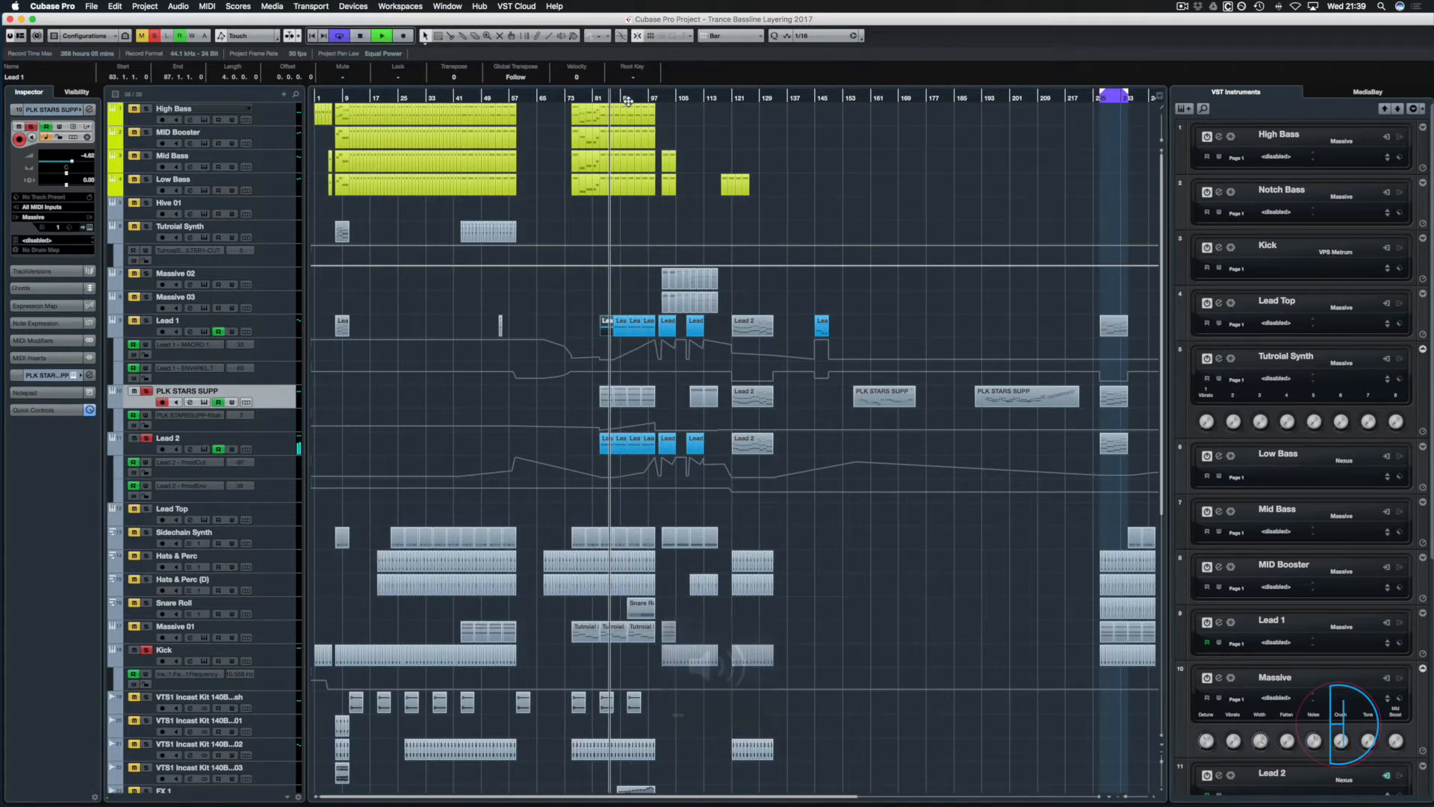
{"action": "key", "text": "space"}
{"action": "key", "text": "XF86AudioRaiseVolume"}
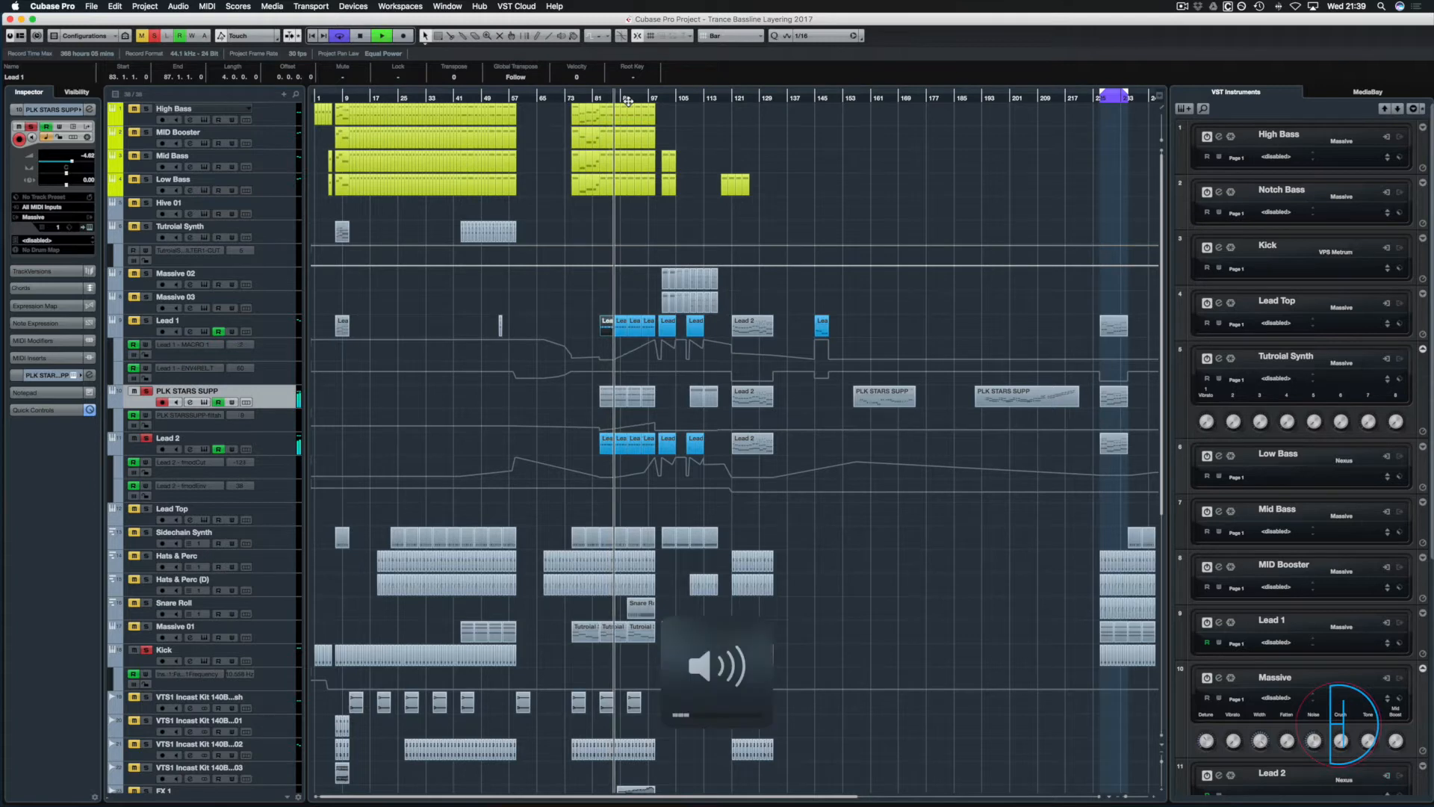
{"action": "left_click", "coordinate": [154, 36]}
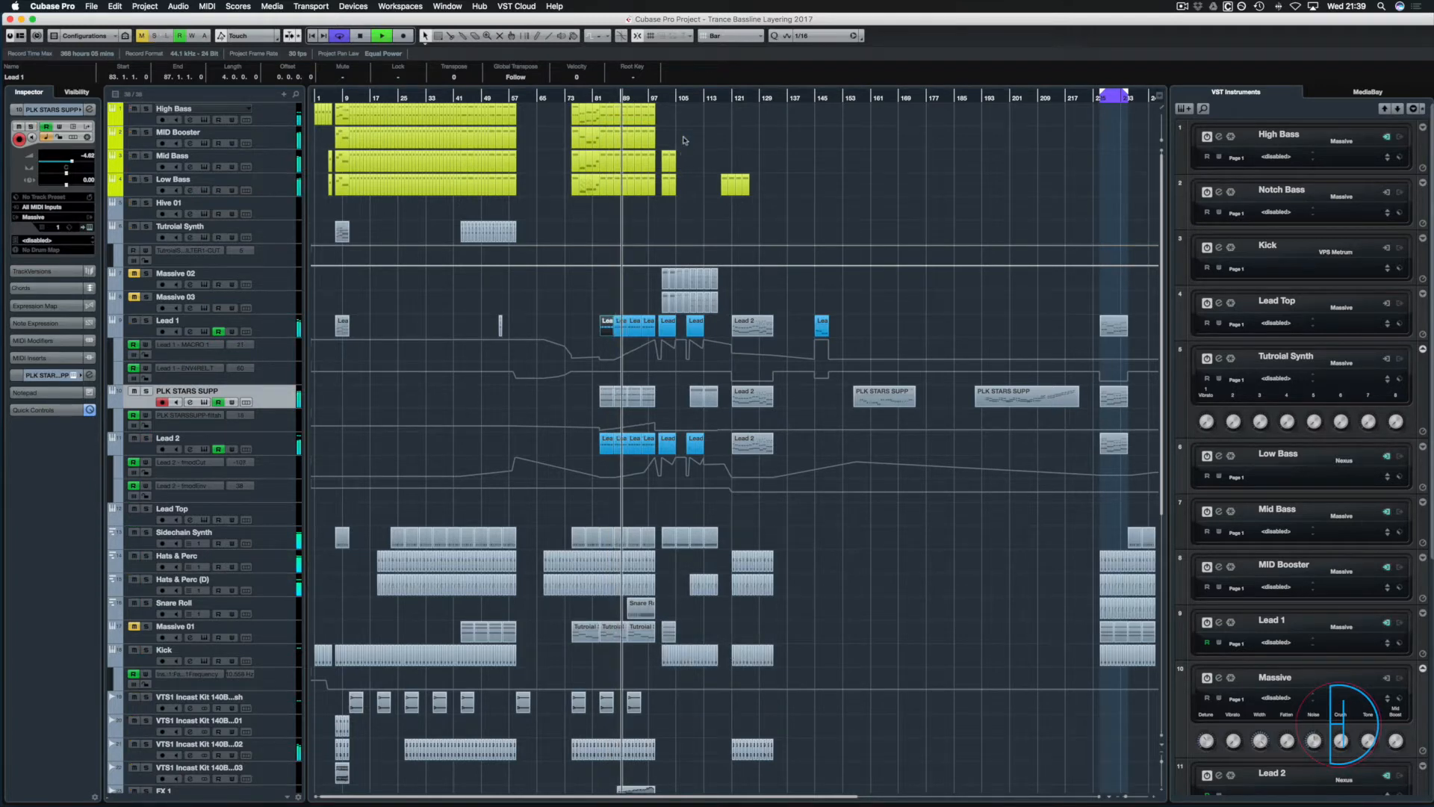
{"action": "left_click", "coordinate": [643, 98]}
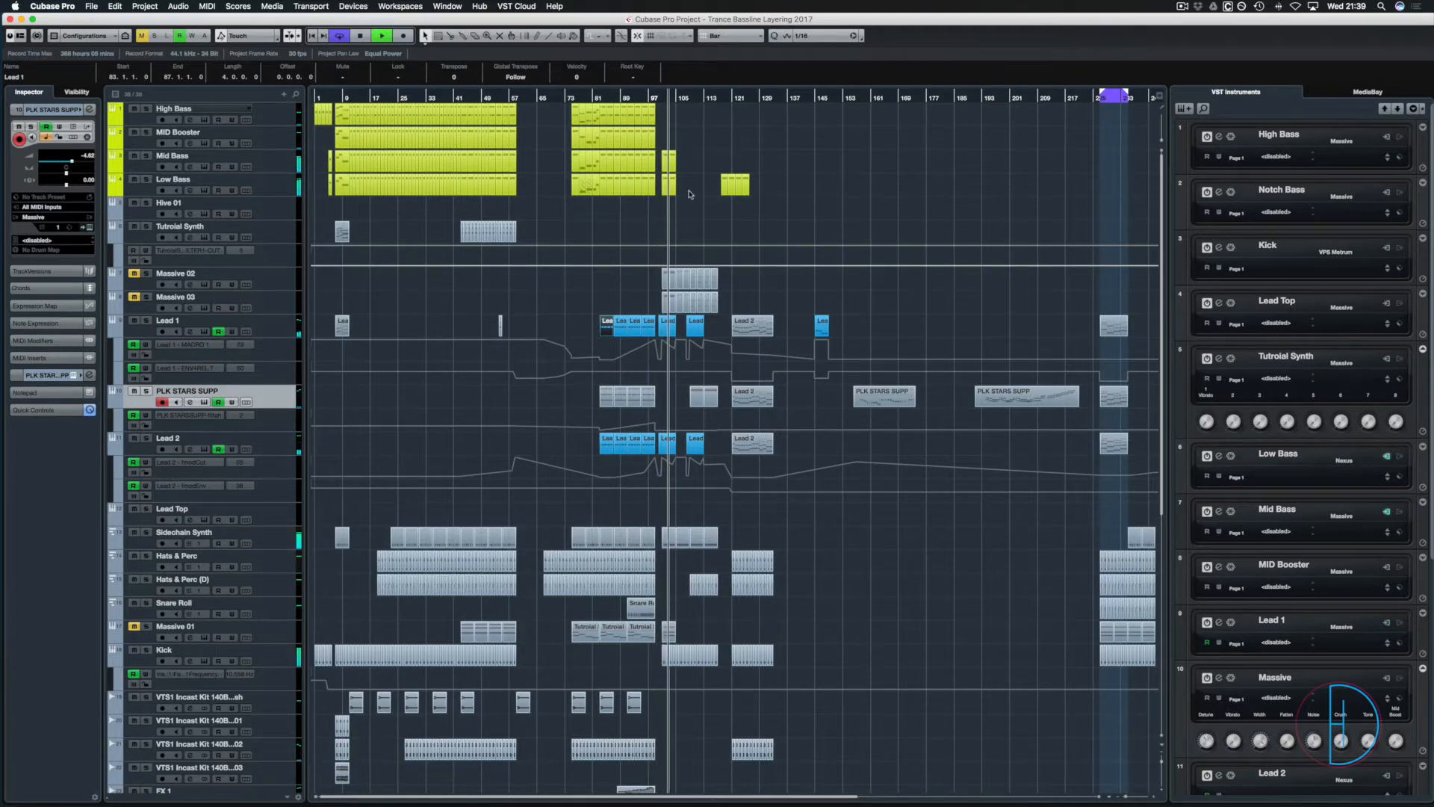
{"action": "key", "text": "space"}
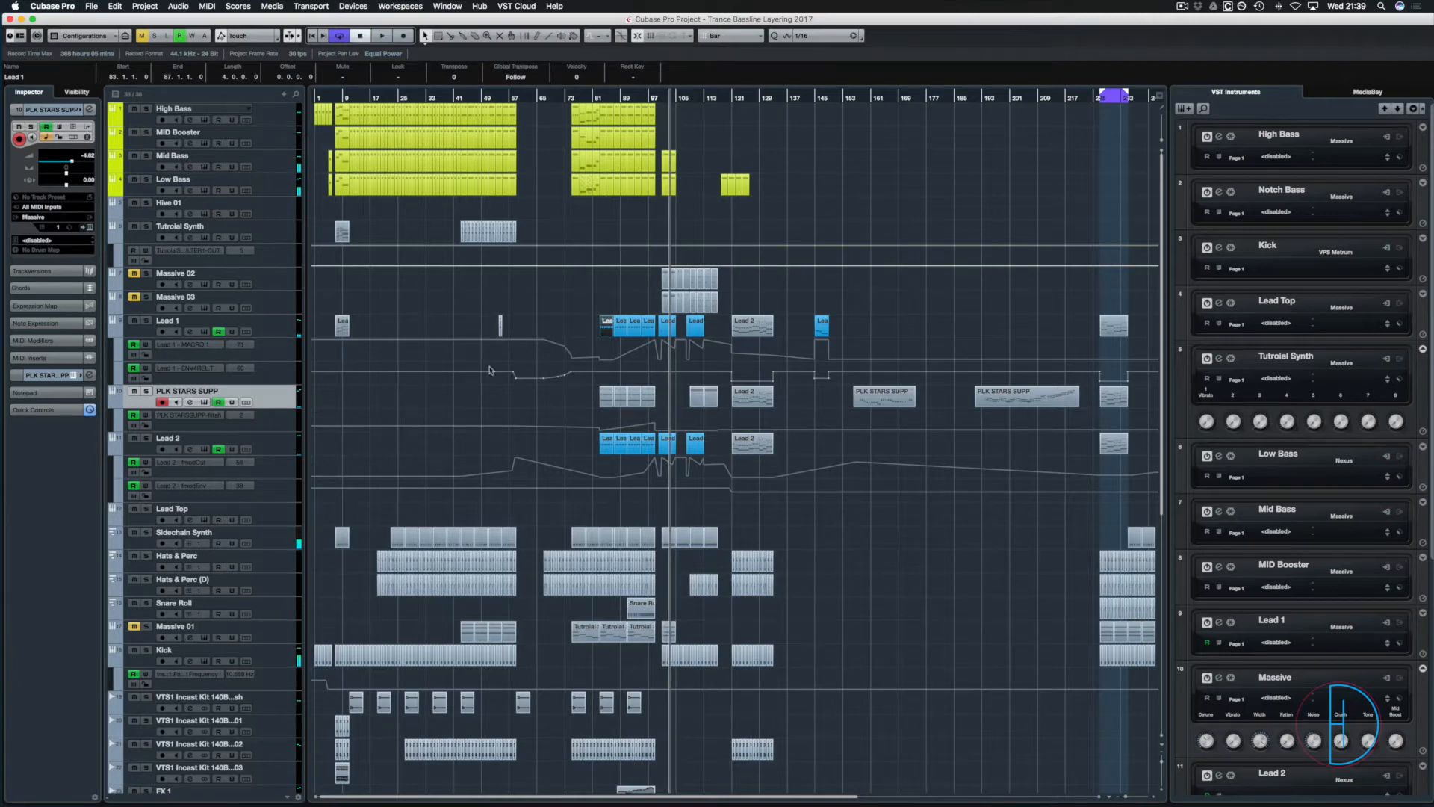
Solo Massive 03 and Massive 02 to lift their mutes, and clear all solos.
{"action": "left_click", "coordinate": [147, 297]}
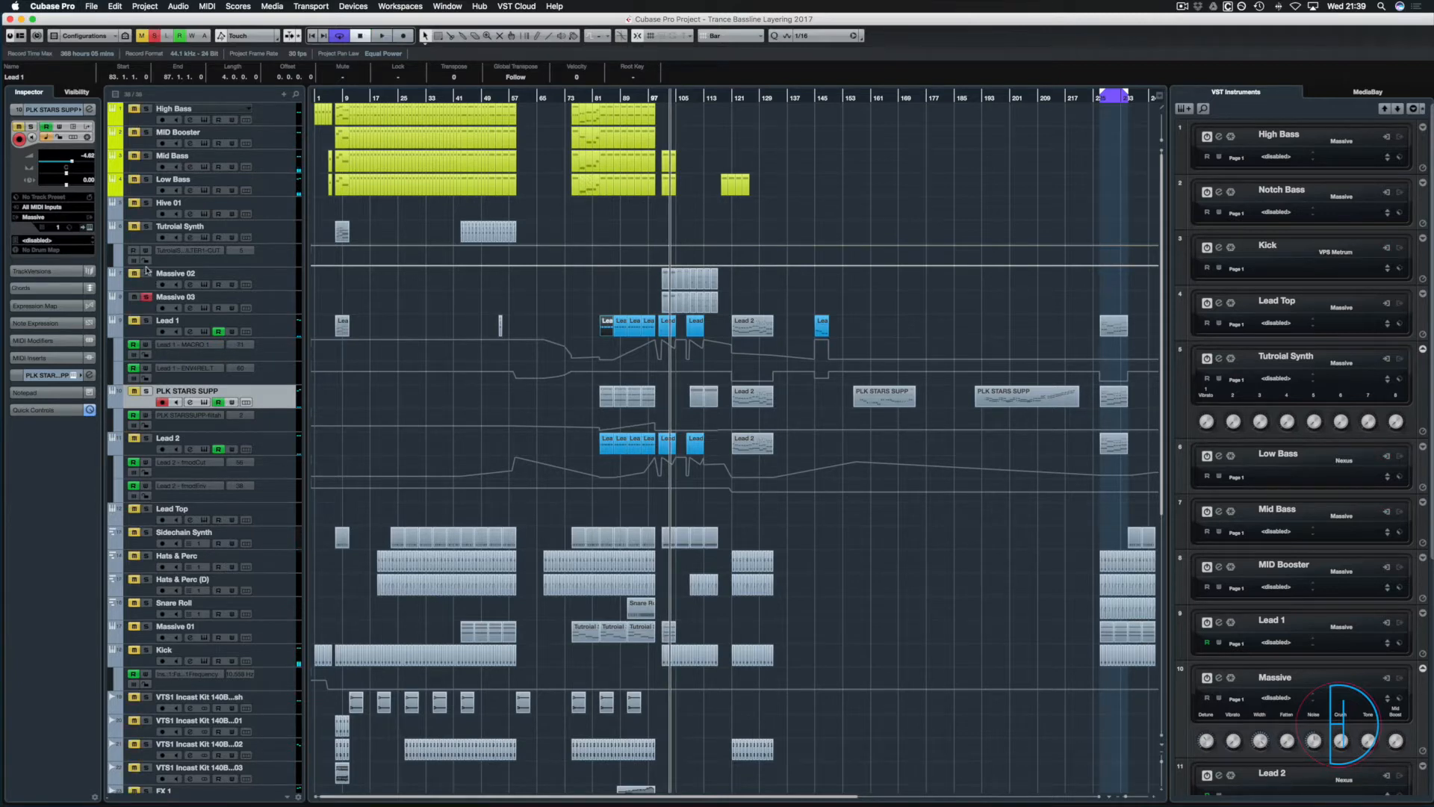
{"action": "left_click", "coordinate": [149, 262]}
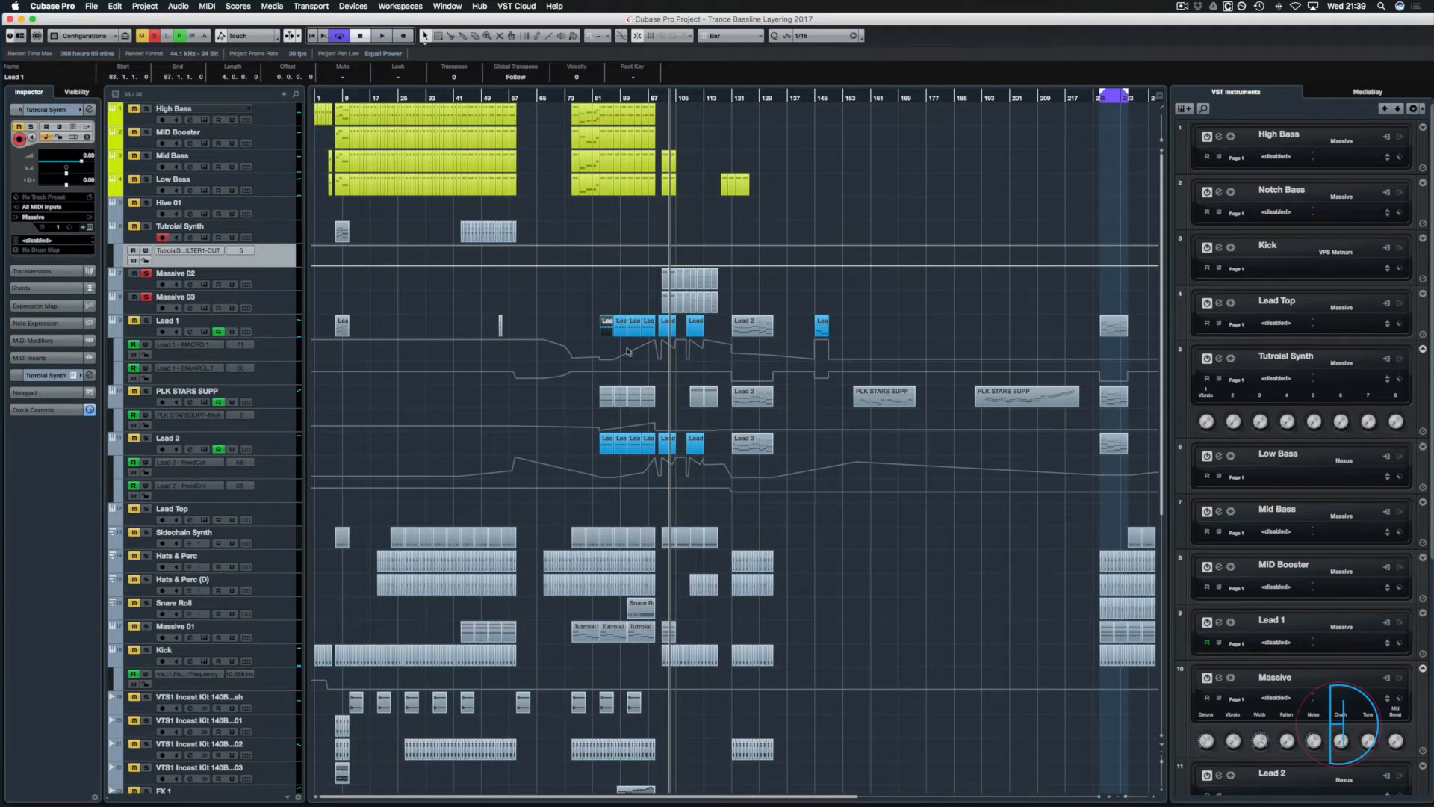
{"action": "left_click", "coordinate": [155, 37]}
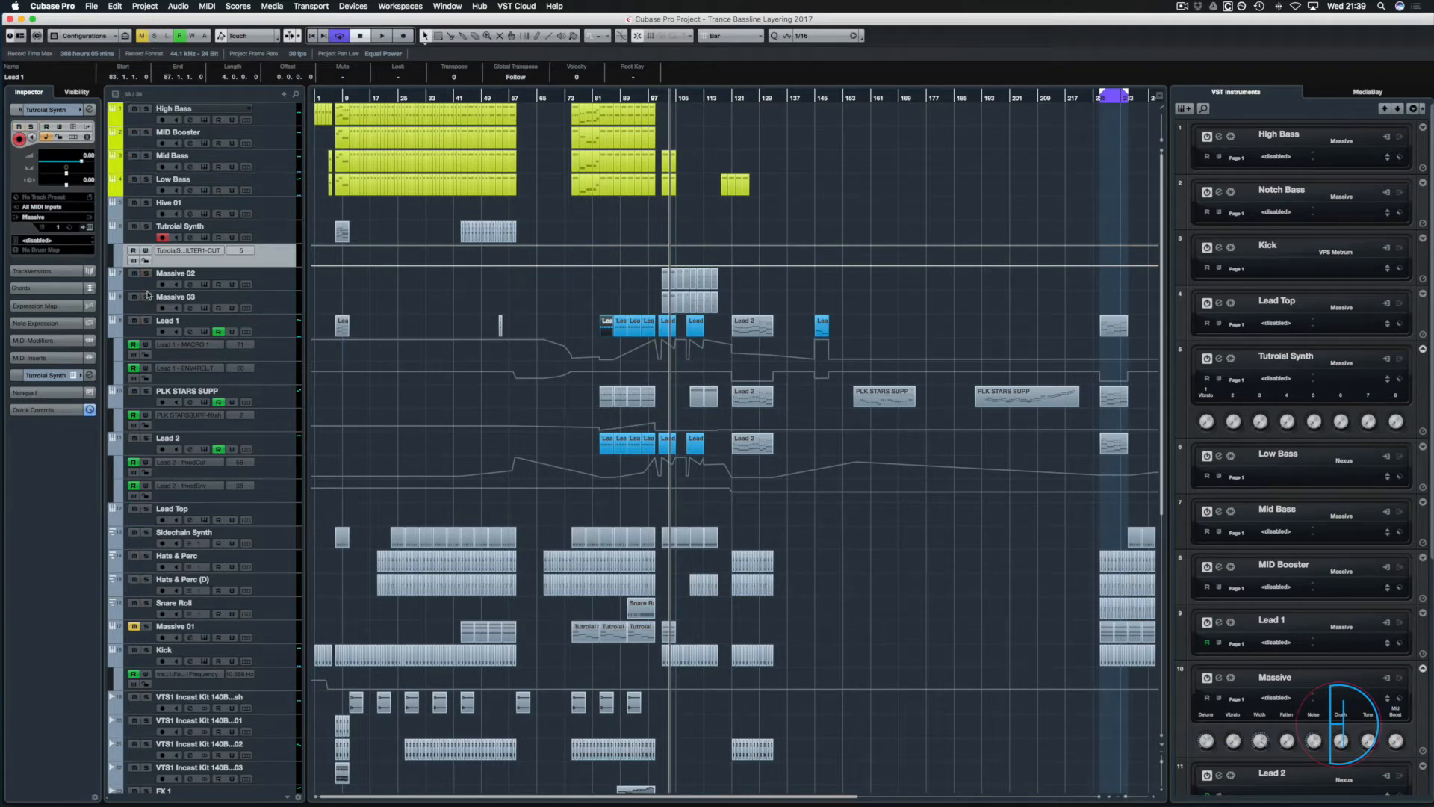
Audition the arrangement from about bar 97, muting the Mid Bass and Low Bass tracks for a second playback.
{"action": "key", "text": "KP_1"}
{"action": "key", "text": "space"}
{"action": "left_click", "coordinate": [659, 103]}
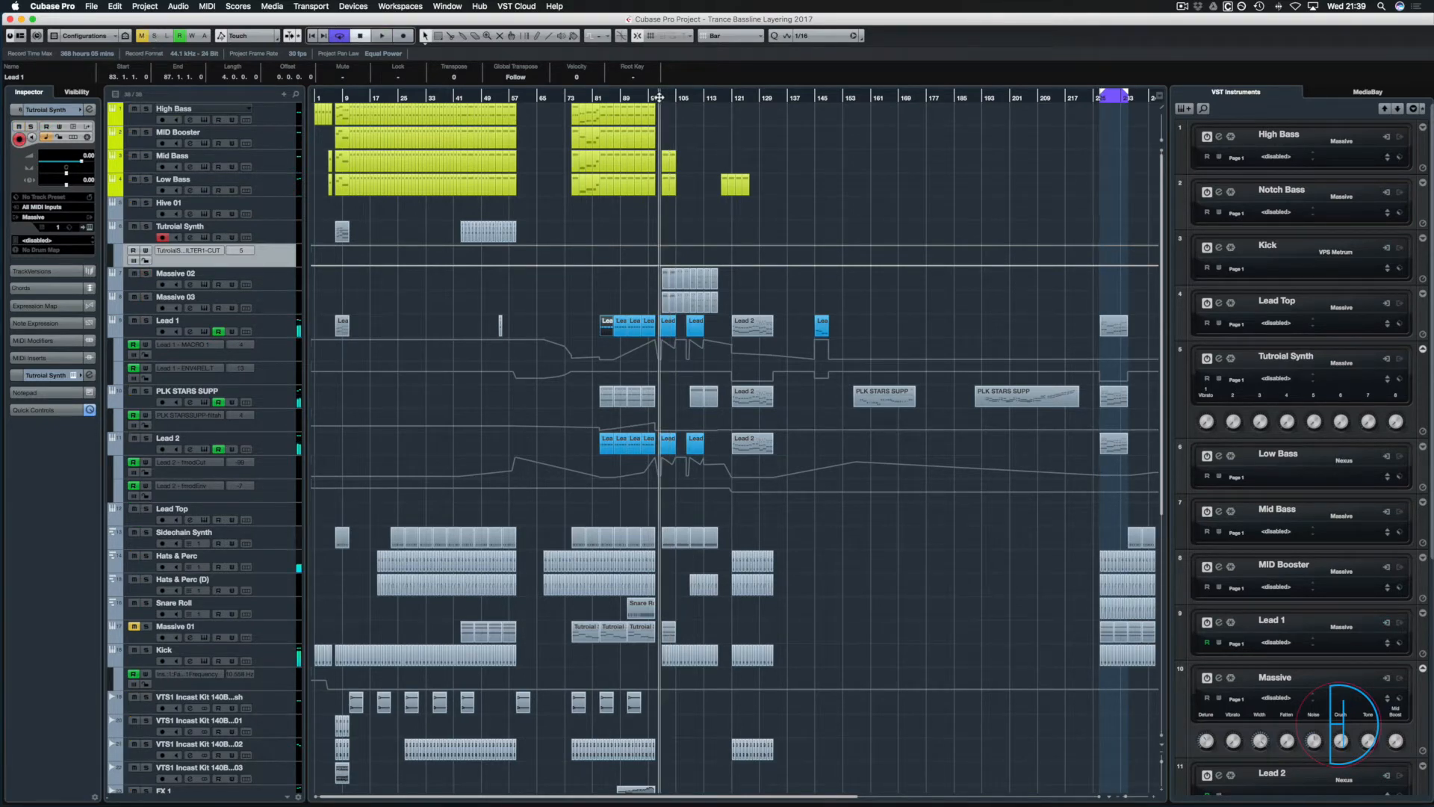
{"action": "left_click", "coordinate": [134, 157]}
{"action": "key", "text": "KP_1"}
{"action": "key", "text": "space"}
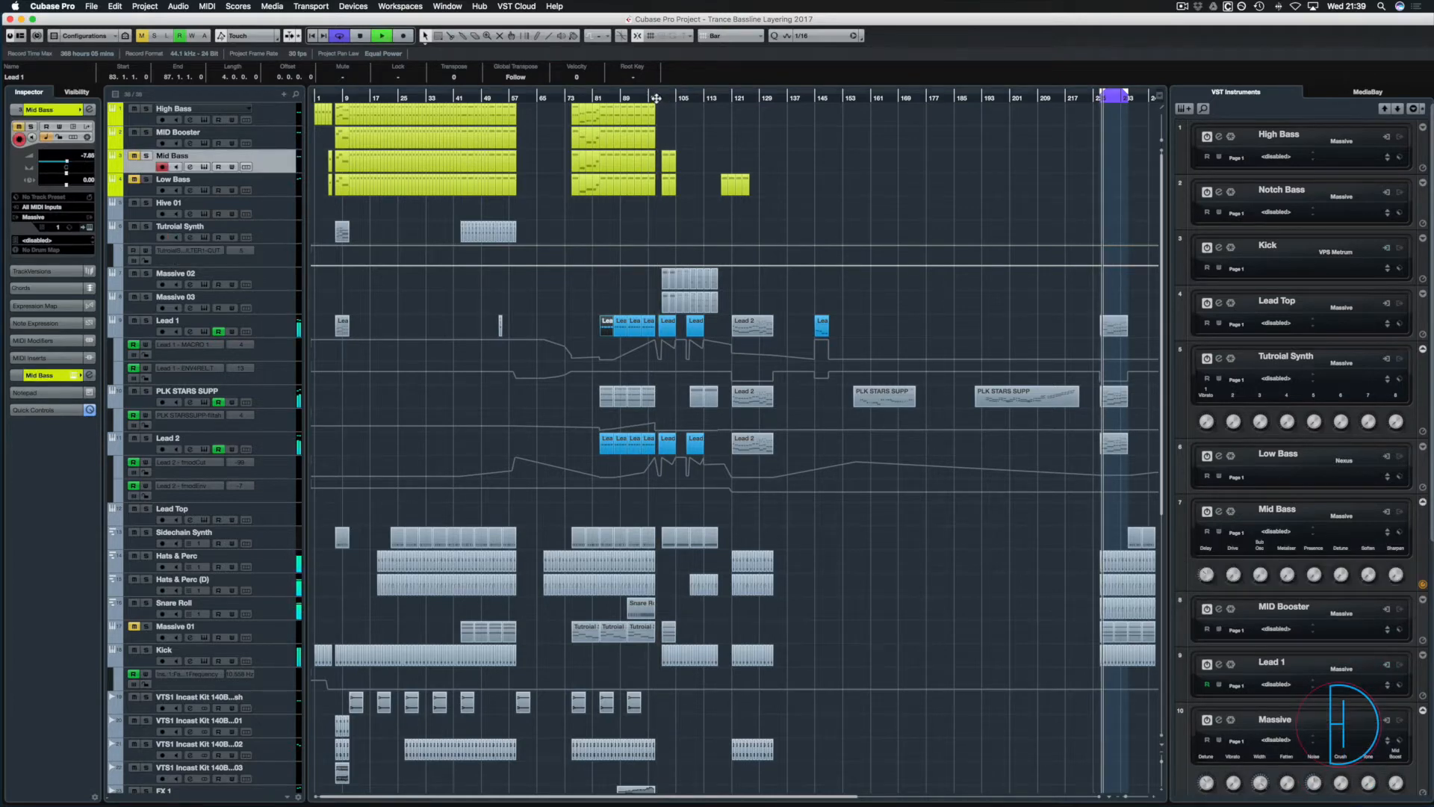
{"action": "left_click", "coordinate": [656, 98]}
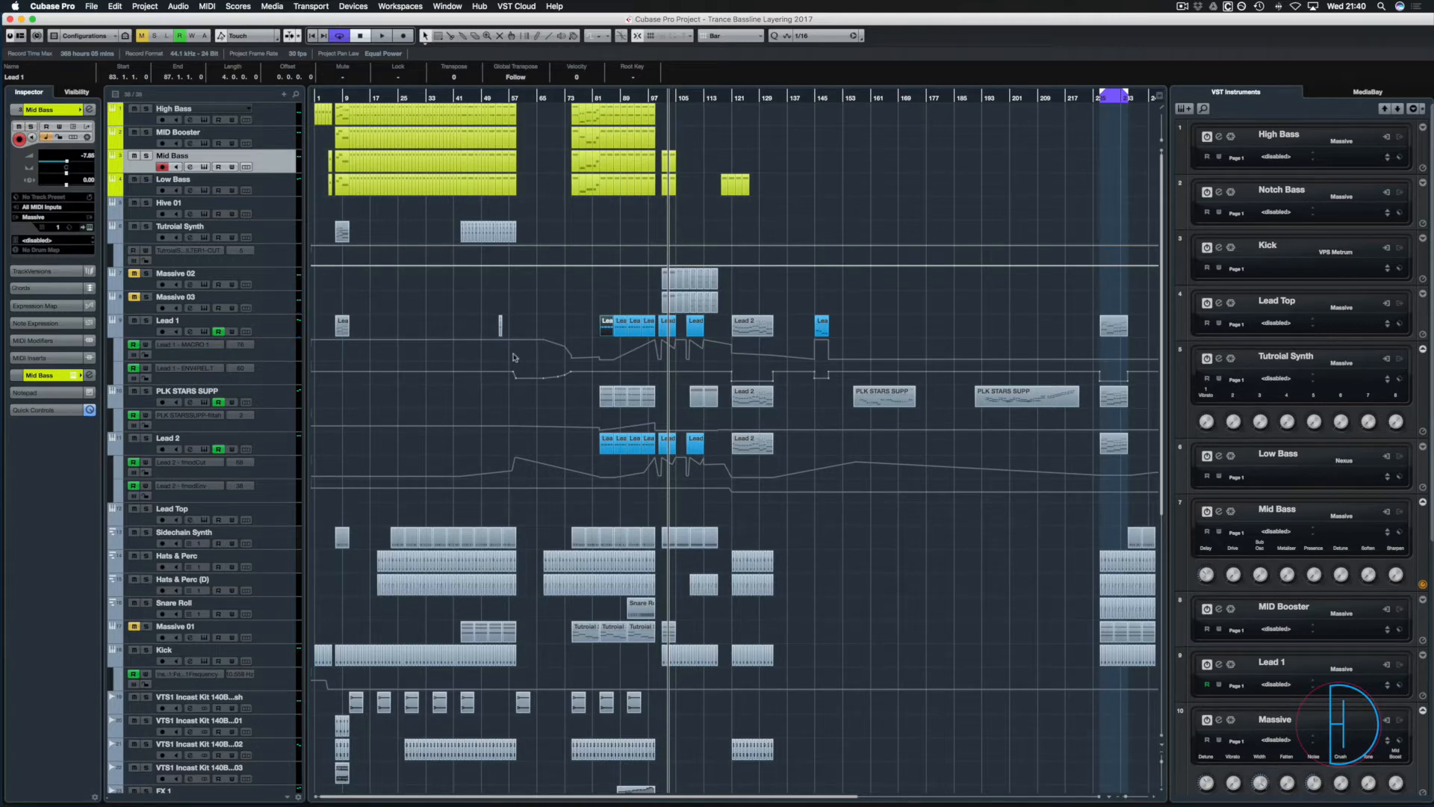
Copy the three PLK STARS SUPP clips at bar 227 on Lead 1, PLK STARS SUPP and Lead 2 to bar 59.
{"action": "scroll", "coordinate": [513, 357], "scroll_direction": "up", "scroll_amount": 2}
{"action": "scroll", "coordinate": [1007, 317], "scroll_direction": "right", "scroll_amount": 10}
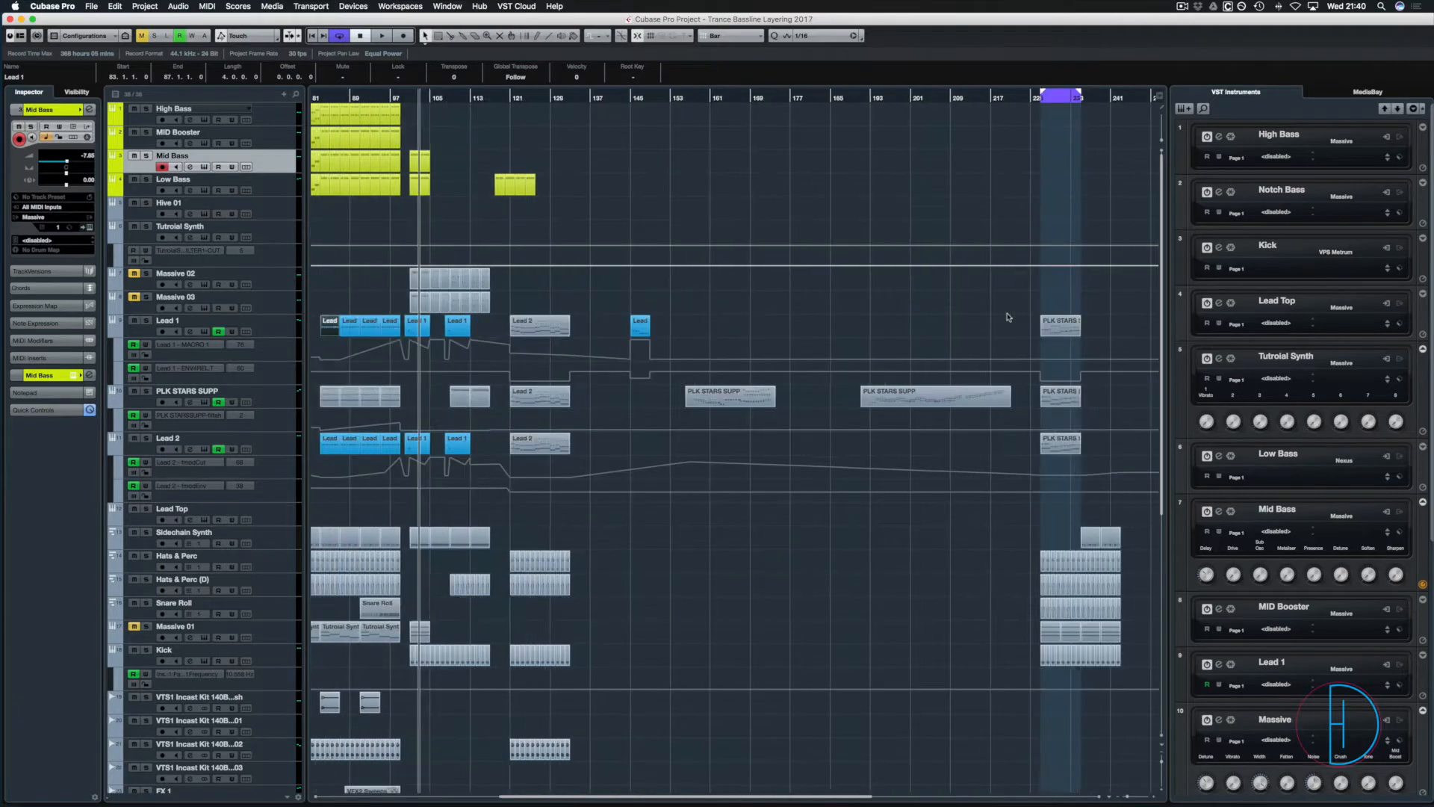
{"action": "left_click_drag", "start_coordinate": [810, 314], "coordinate": [810, 473]}
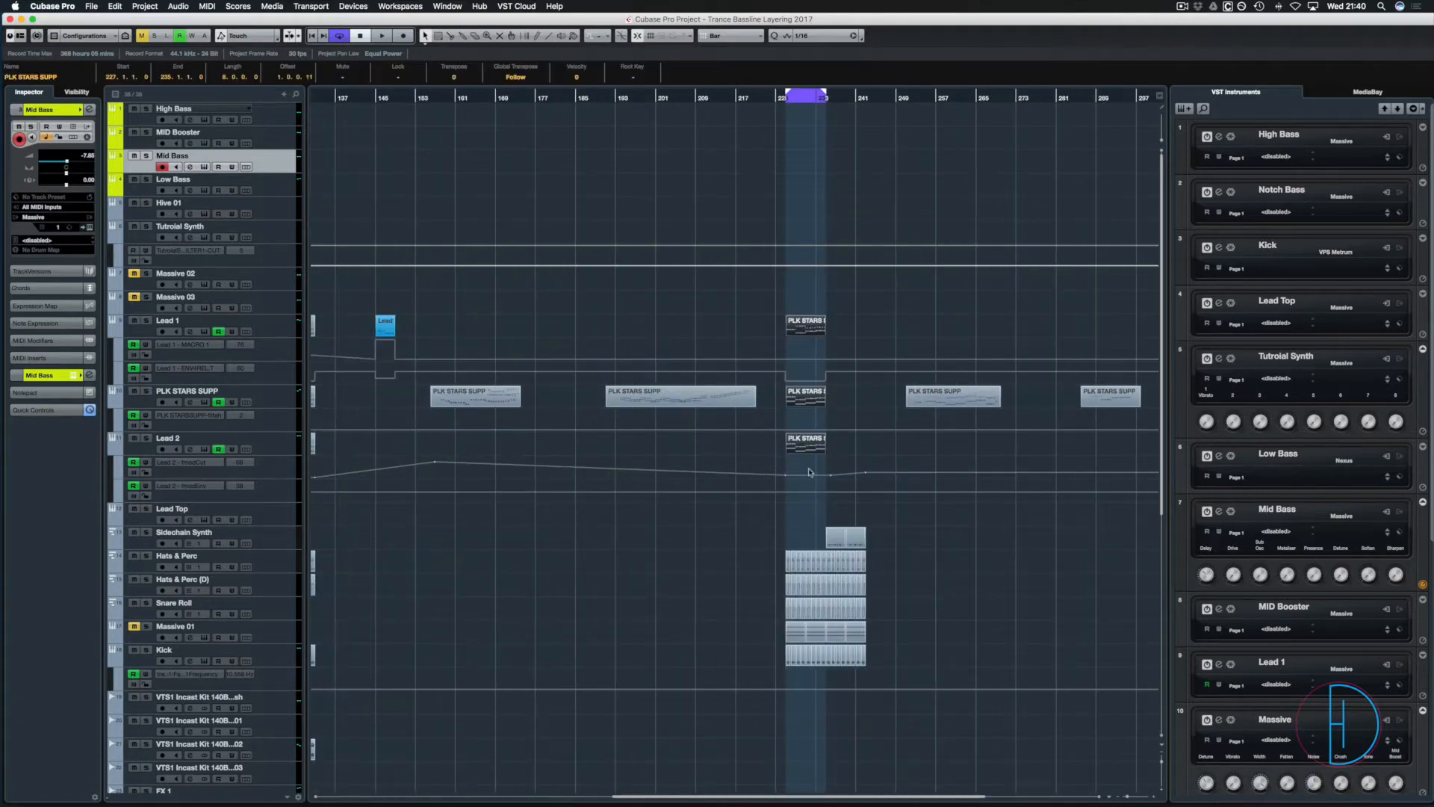
{"action": "left_click_drag", "start_coordinate": [804, 298], "coordinate": [802, 460]}
{"action": "scroll", "coordinate": [802, 463], "scroll_direction": "left", "scroll_amount": 15}
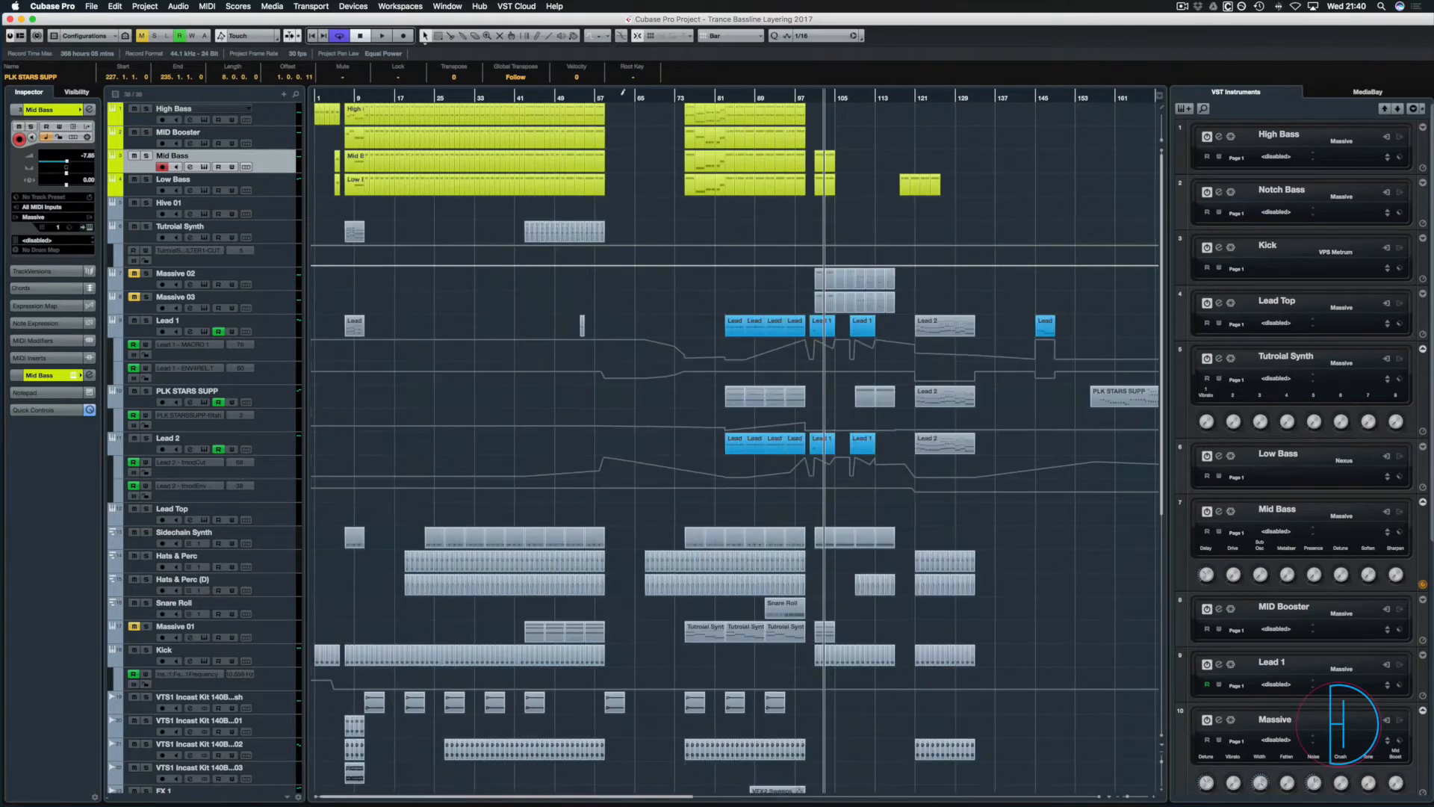
{"action": "left_click", "coordinate": [605, 96]}
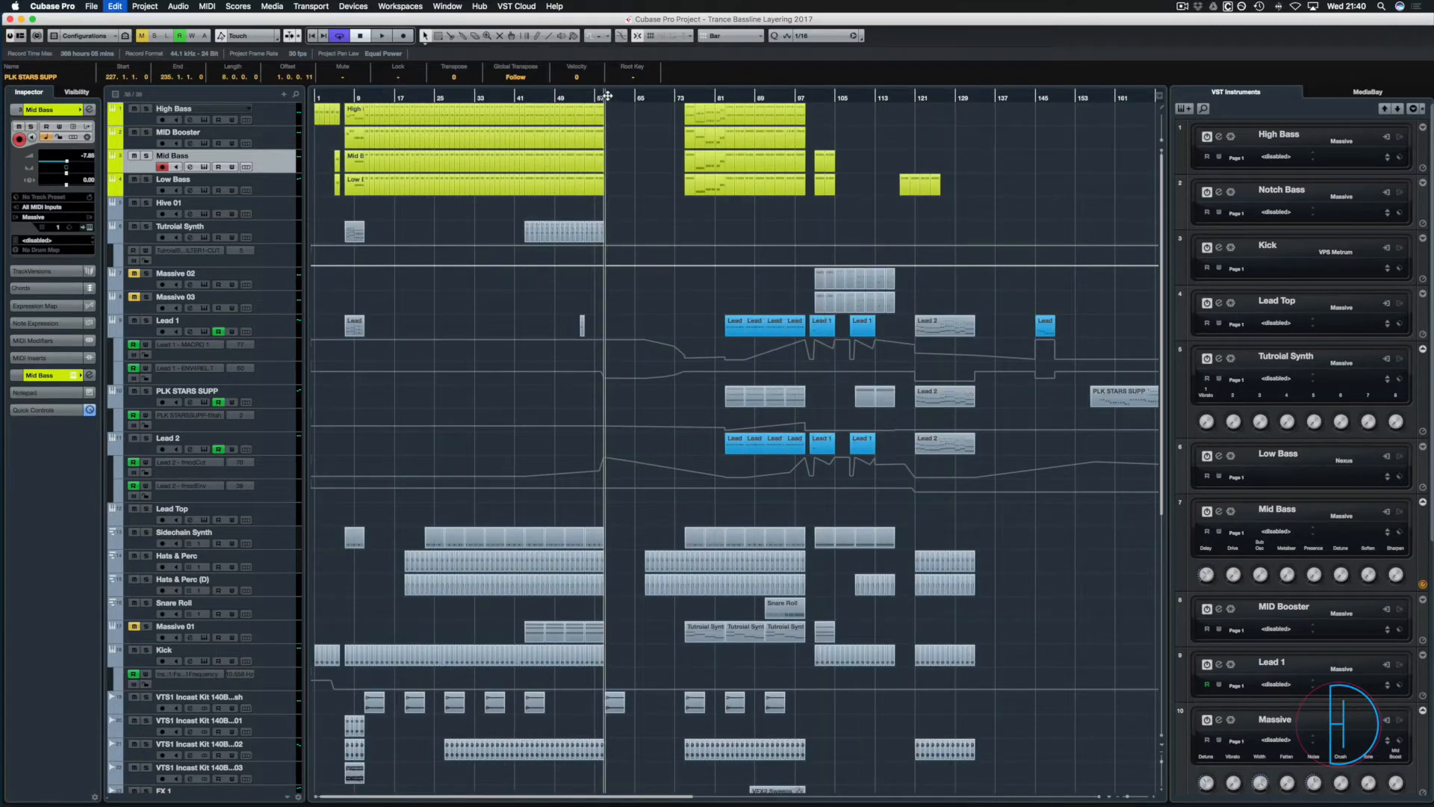
{"action": "key", "text": "super+v"}
{"action": "key", "text": "super+z"}
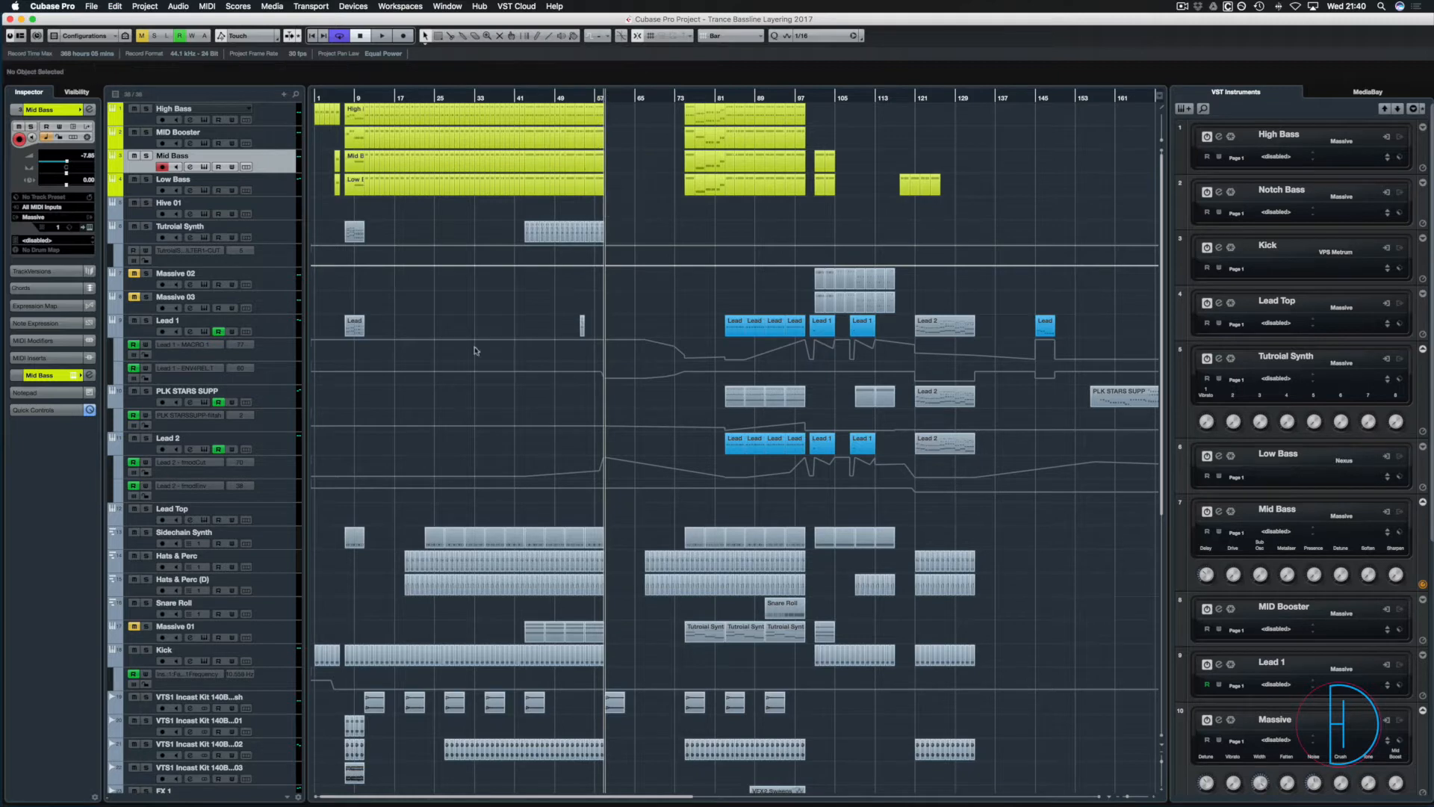
{"action": "left_click", "coordinate": [285, 329]}
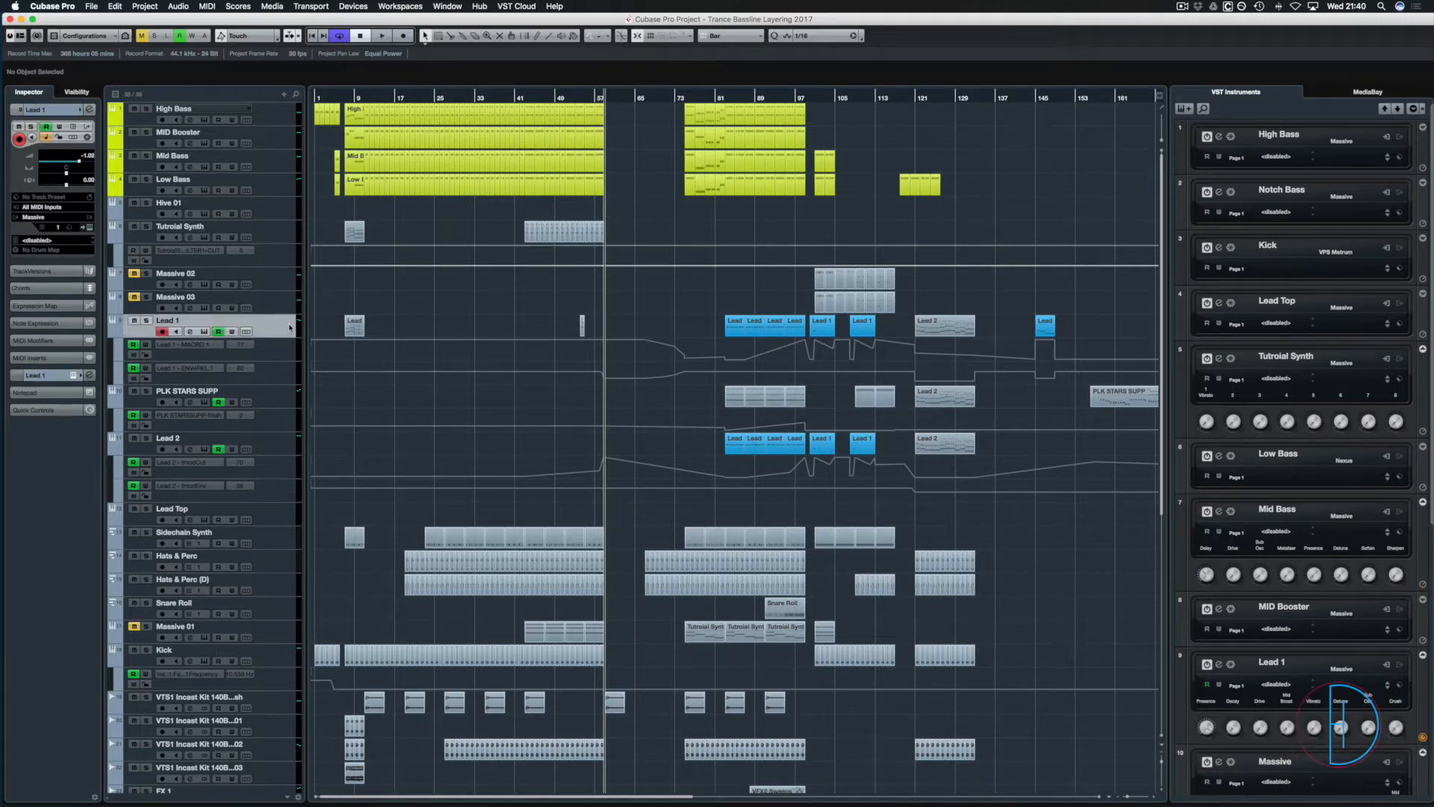
{"action": "key", "text": "super+v"}
Duplicate the three pasted PLK STARS SUPP clips to bar 67 and audition them from bar 59.
{"action": "left_click", "coordinate": [623, 306]}
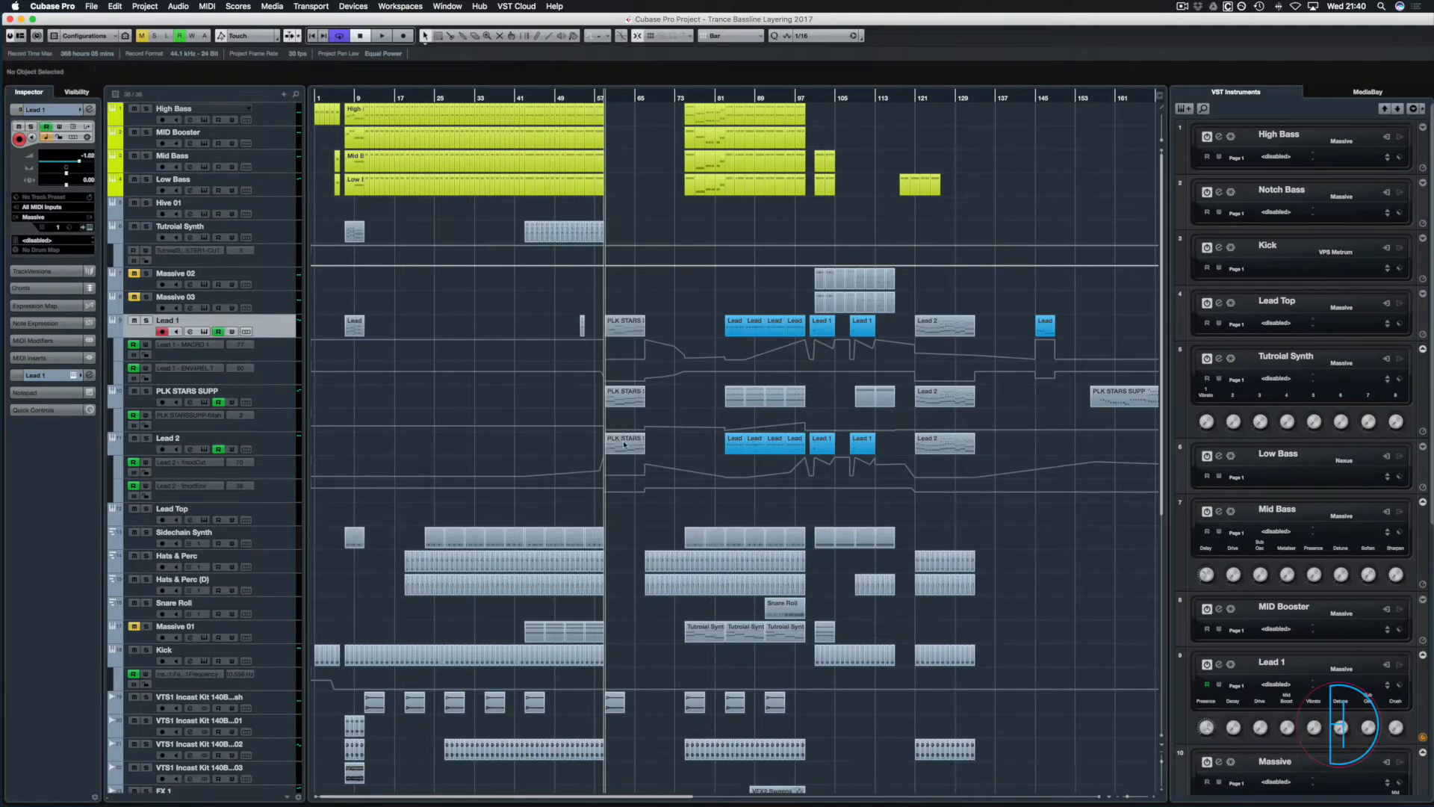
{"action": "left_click_drag", "start_coordinate": [625, 458], "coordinate": [625, 457]}
{"action": "key", "text": "super+d"}
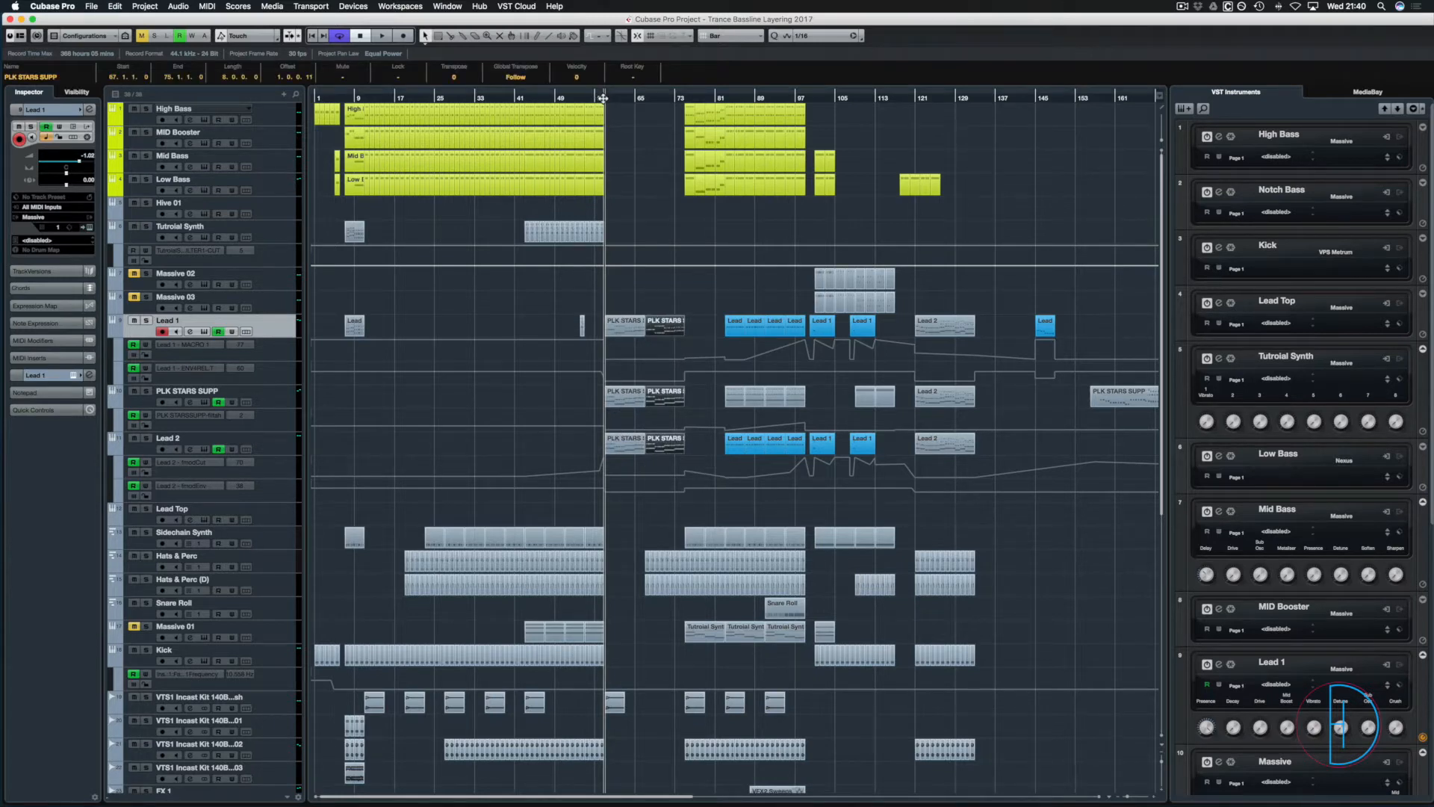
{"action": "key", "text": "space"}
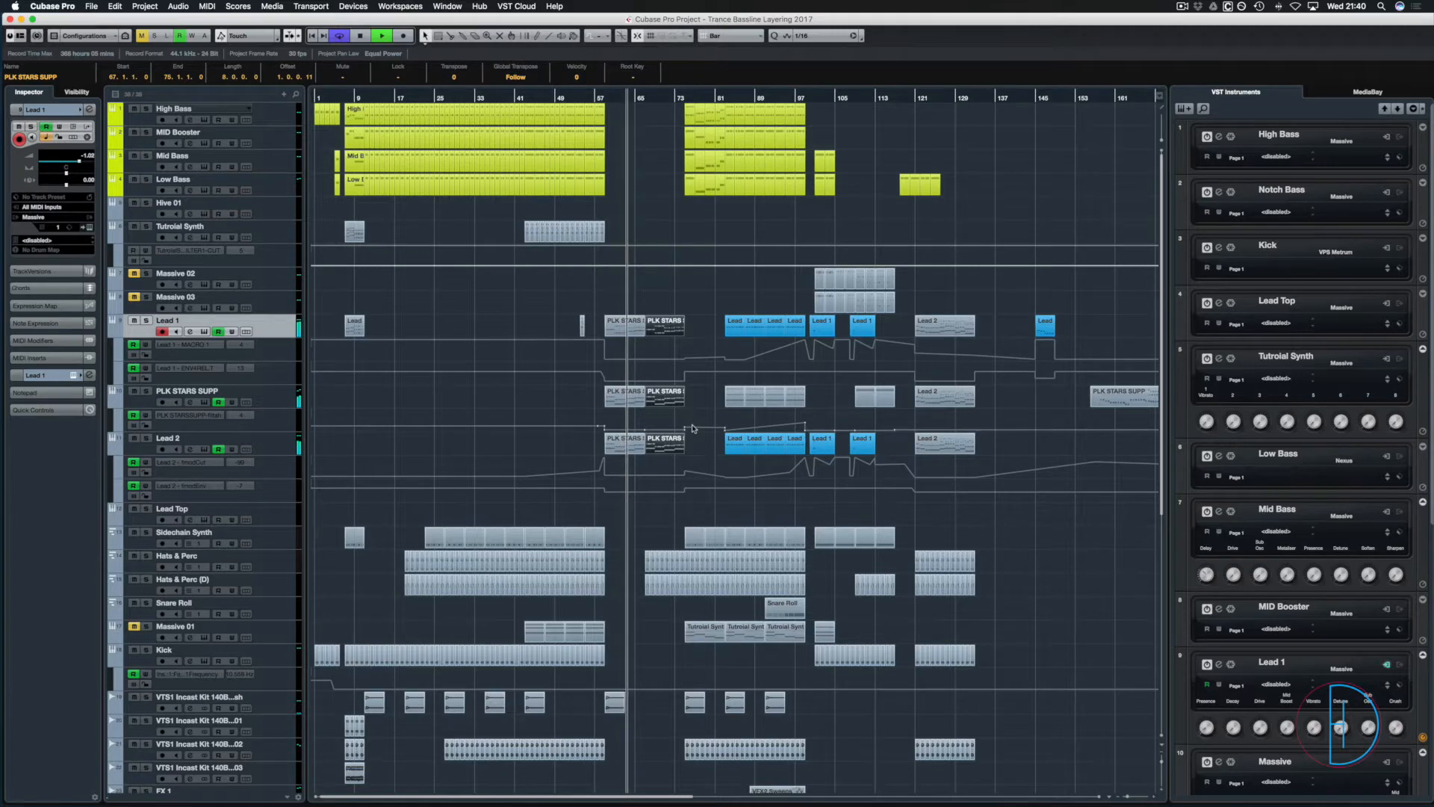
{"action": "key", "text": "space"}
Remove the peak in Lead 2's filter cutoff automation and the raised MACRO 1 point on Lead 1 at bar 59.
{"action": "left_click", "coordinate": [614, 397]}
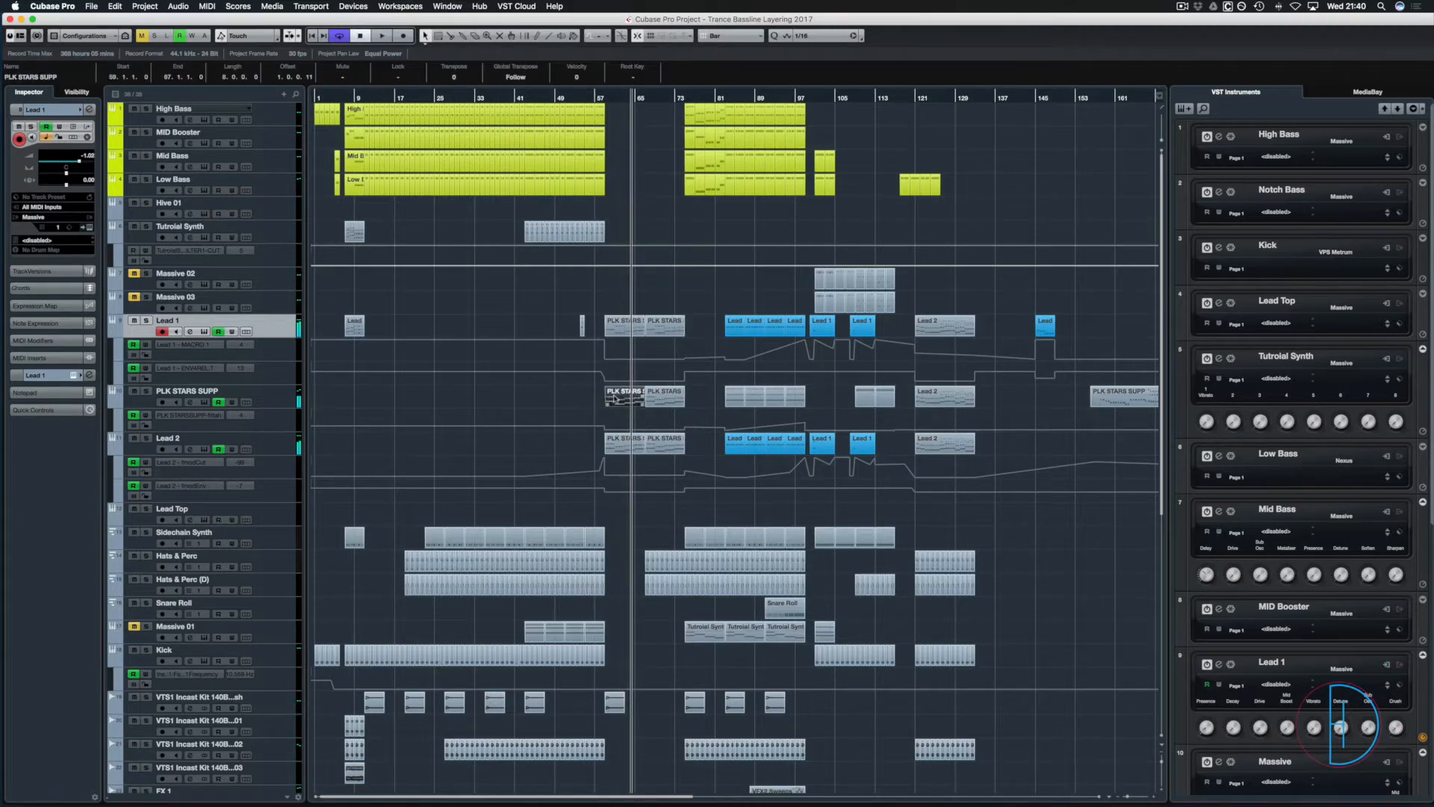
{"action": "left_click", "coordinate": [609, 448]}
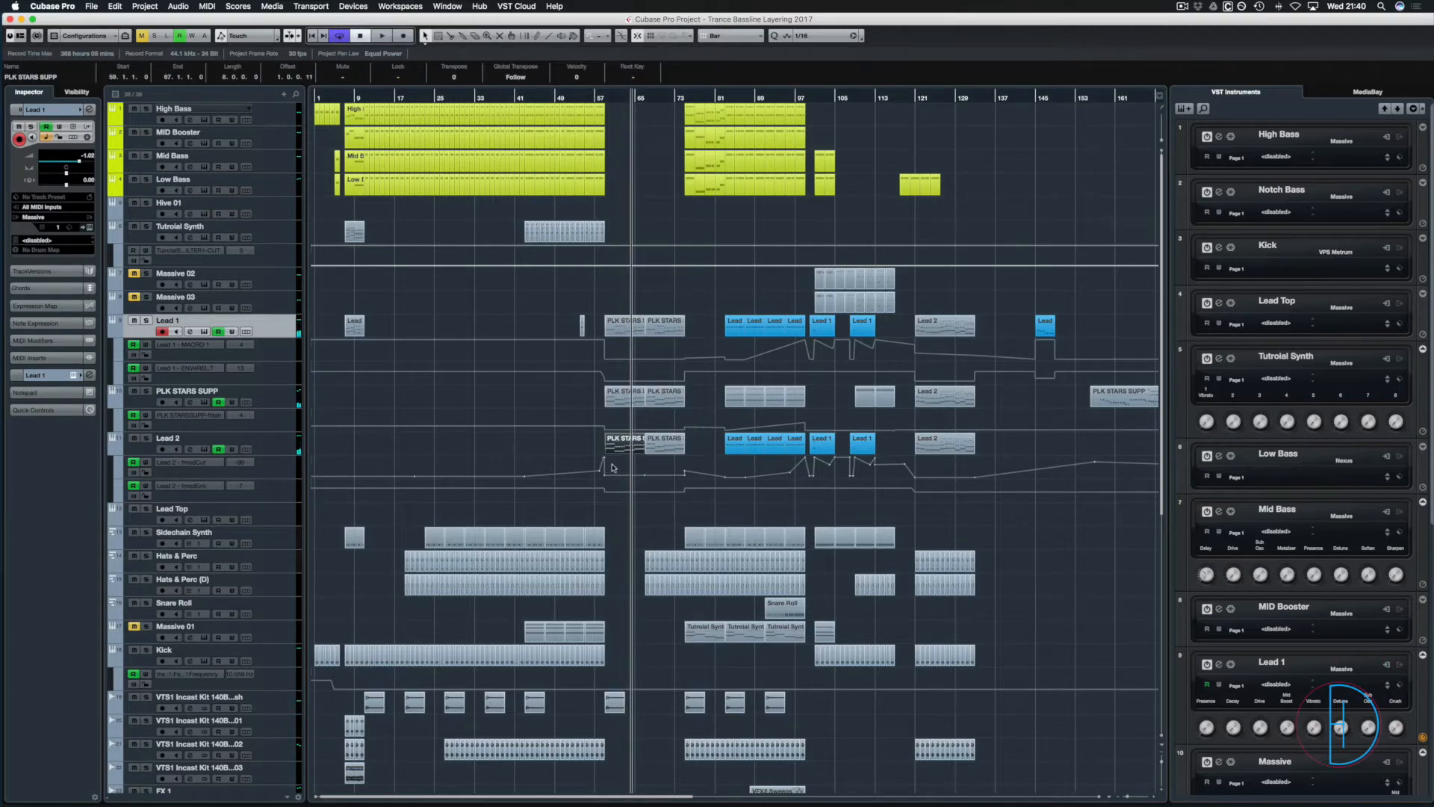
{"action": "left_click", "coordinate": [602, 460]}
{"action": "left_click", "coordinate": [604, 463]}
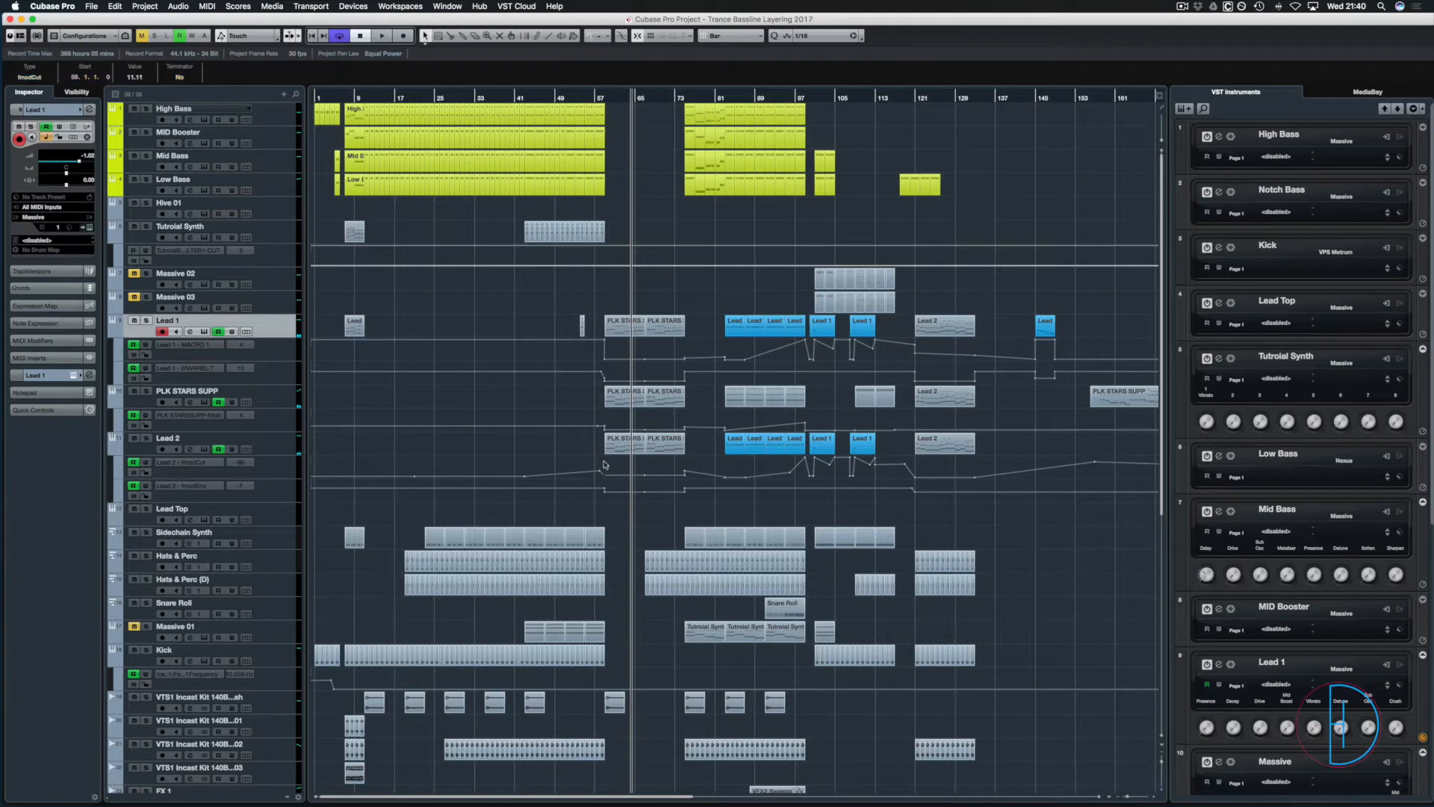
{"action": "left_click", "coordinate": [604, 343]}
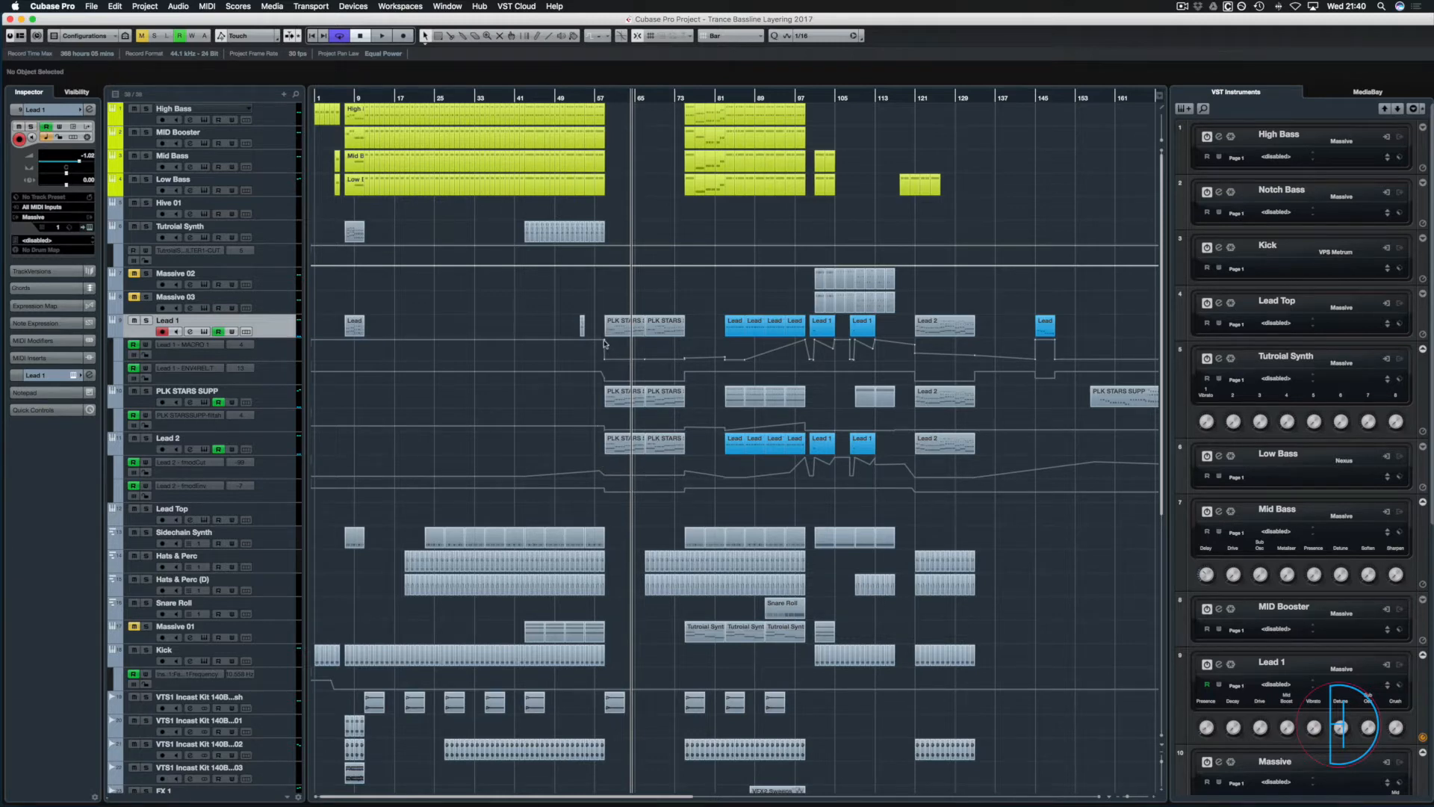
{"action": "left_click_drag", "start_coordinate": [606, 344], "coordinate": [616, 371]}
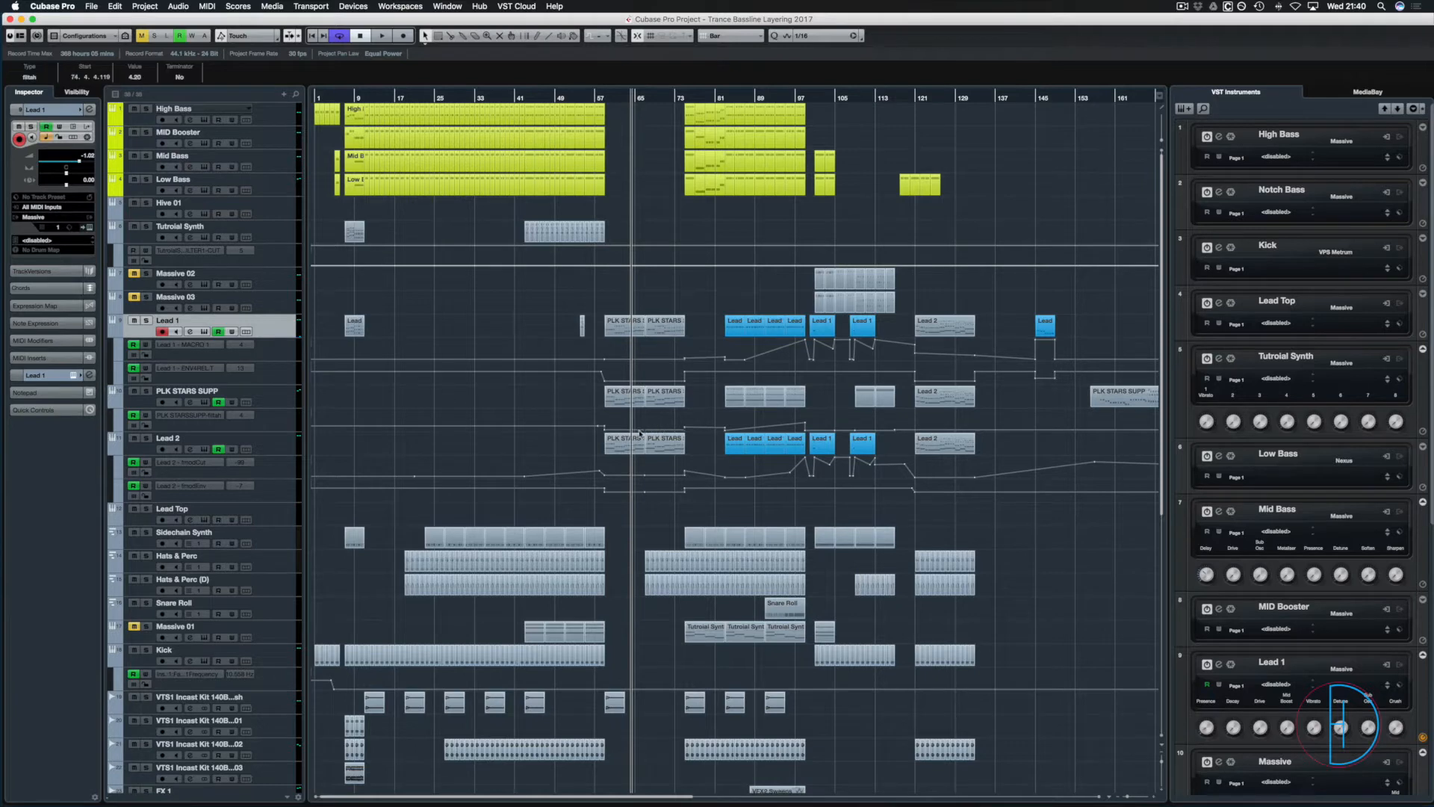
Delete the leftover automation points around bar 75 on Lead 1 and around bars 75 to 83 on PLK STARS SUPP.
{"action": "mouse_move", "coordinate": [673, 351]}
{"action": "left_mouse_down"}
{"action": "mouse_move", "coordinate": [731, 364]}
{"action": "mouse_move", "coordinate": [682, 369]}
{"action": "left_mouse_up"}
{"action": "key", "text": "Delete"}
{"action": "key", "text": "Delete"}
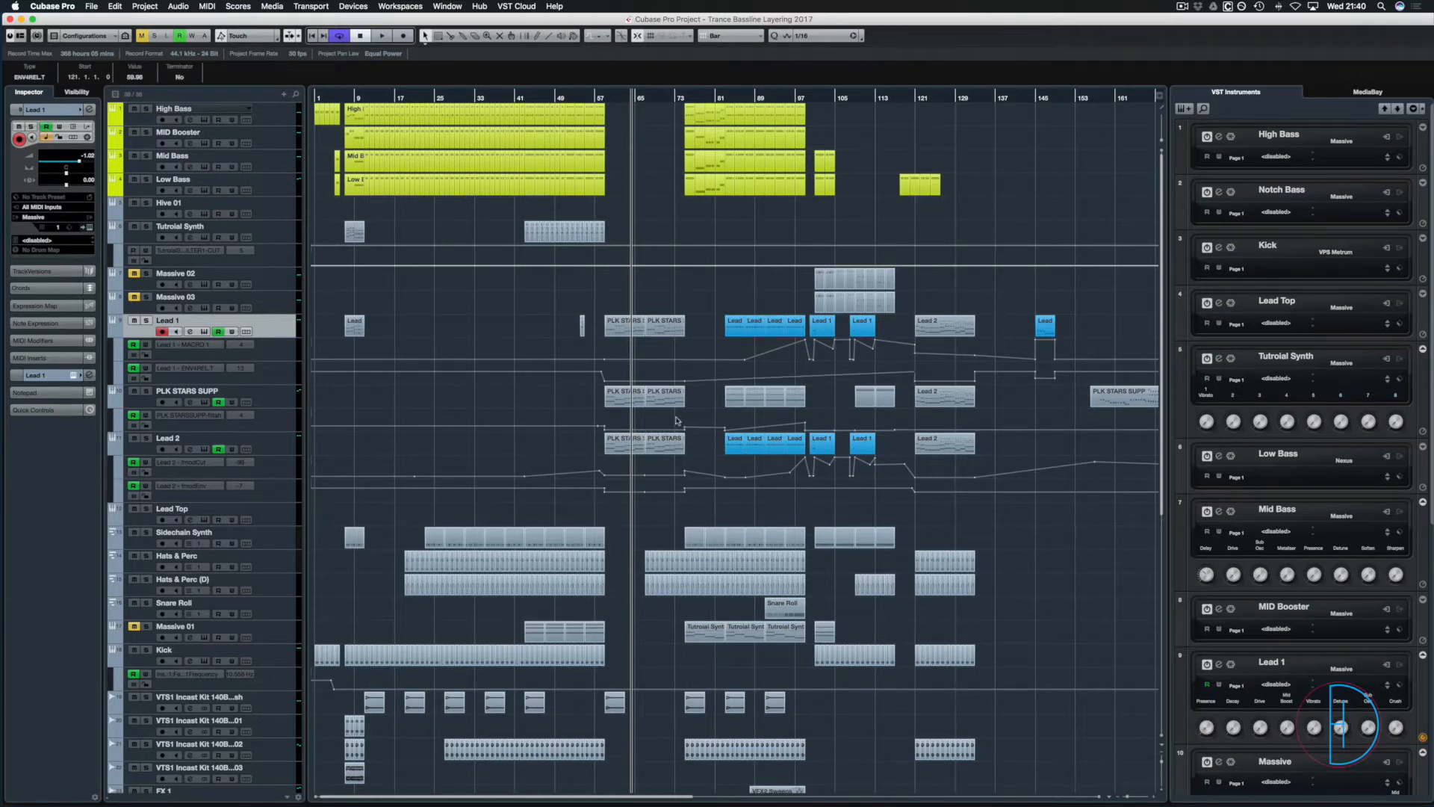
{"action": "left_click_drag", "start_coordinate": [677, 421], "coordinate": [732, 428]}
Select all clips and automation from bar 59 onward across every track and move them 16 bars later.
{"action": "scroll", "coordinate": [1044, 706], "scroll_direction": "down", "scroll_amount": 10}
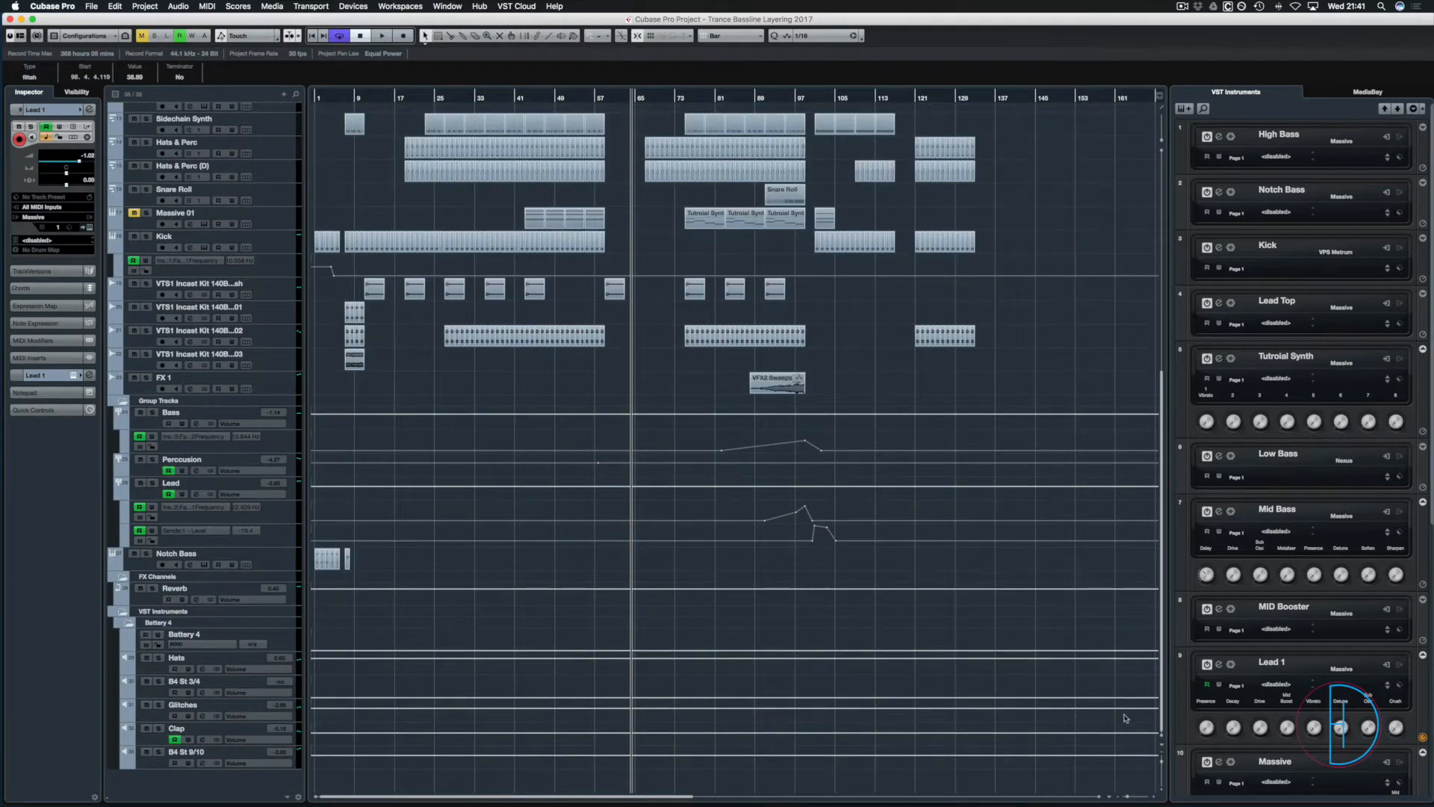
{"action": "left_click", "coordinate": [1126, 718]}
{"action": "scroll", "coordinate": [1120, 706], "scroll_direction": "up", "scroll_amount": 10}
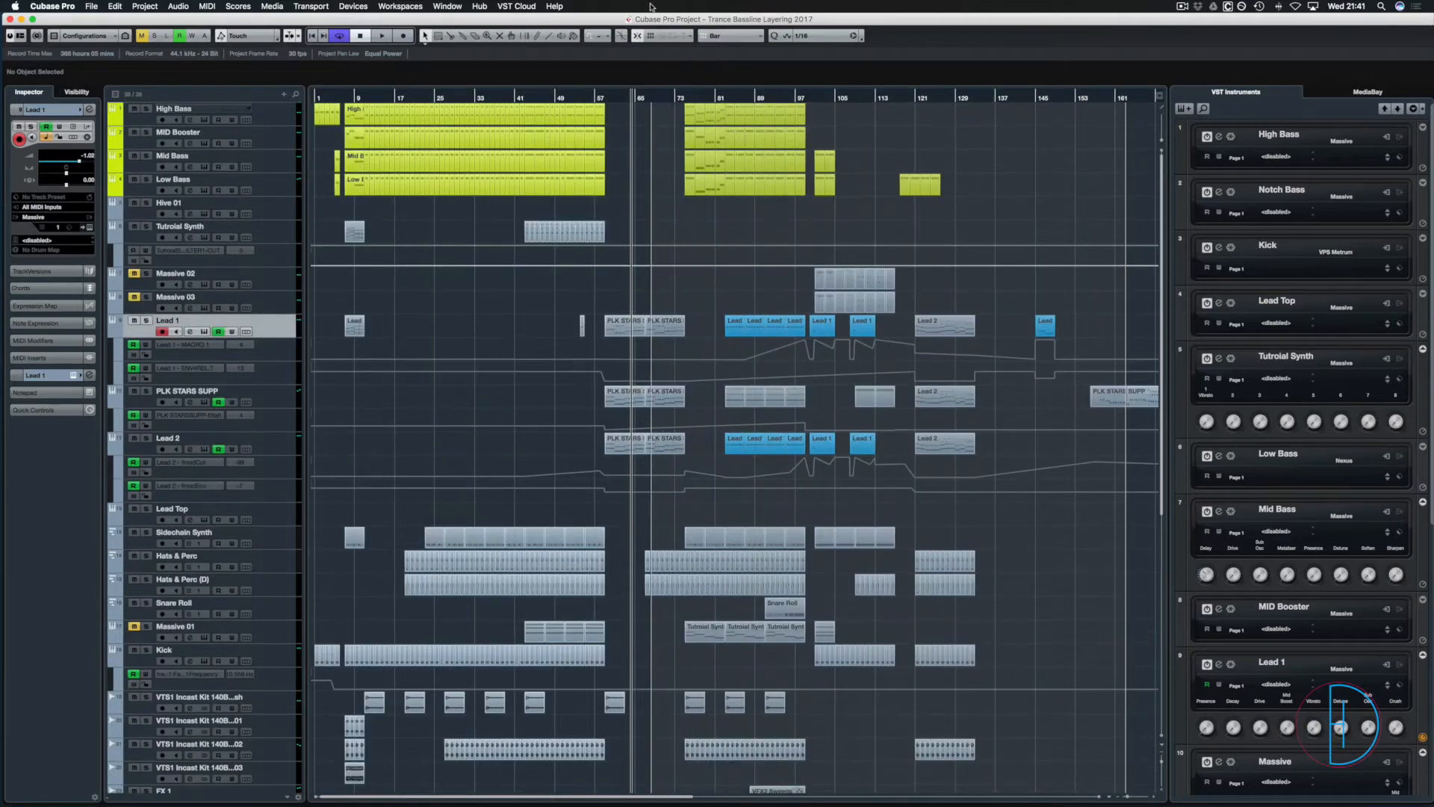
{"action": "left_click_drag", "start_coordinate": [651, 7], "coordinate": [624, 7]}
{"action": "scroll", "coordinate": [703, 215], "scroll_direction": "down", "scroll_amount": 10}
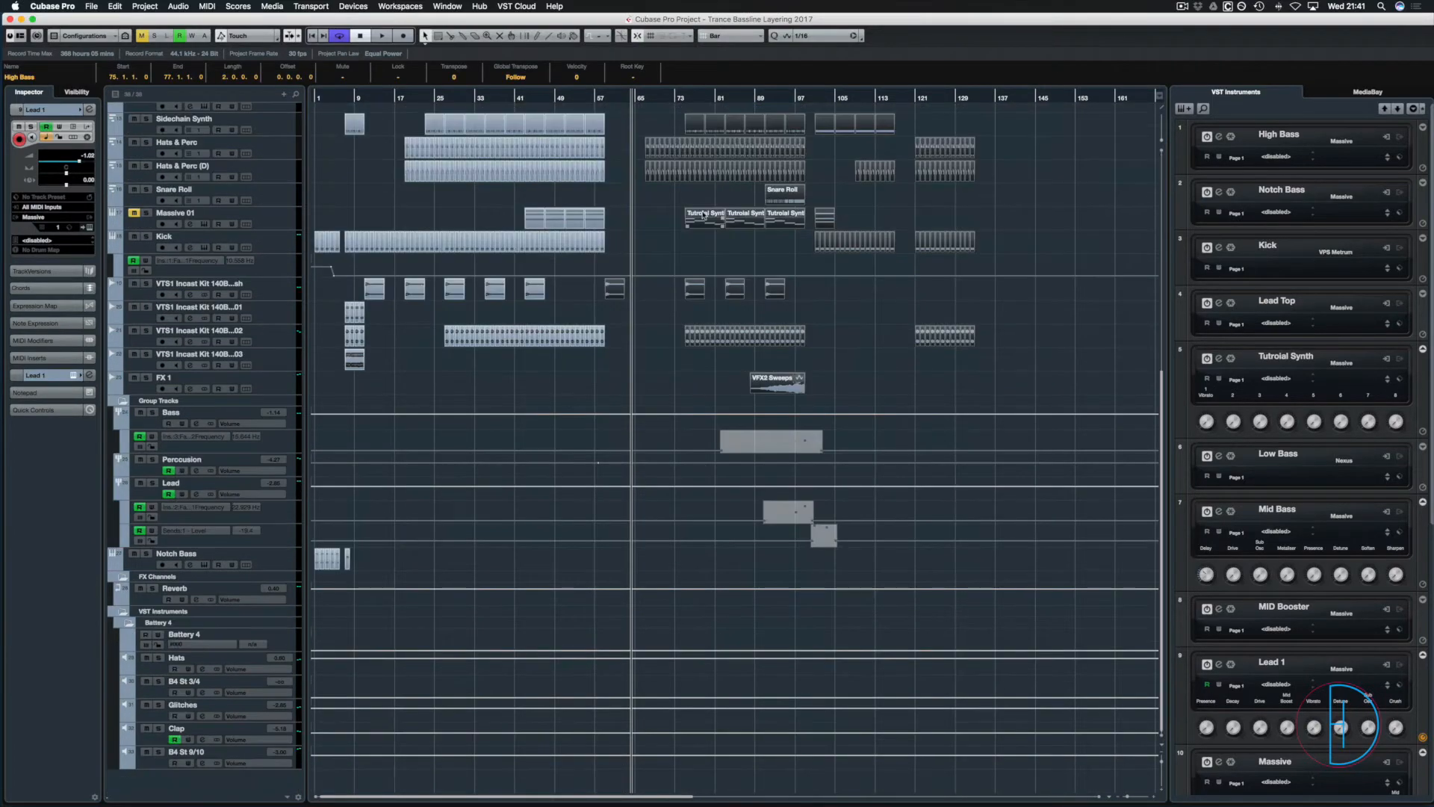
{"action": "scroll", "coordinate": [702, 214], "scroll_direction": "up", "scroll_amount": 10}
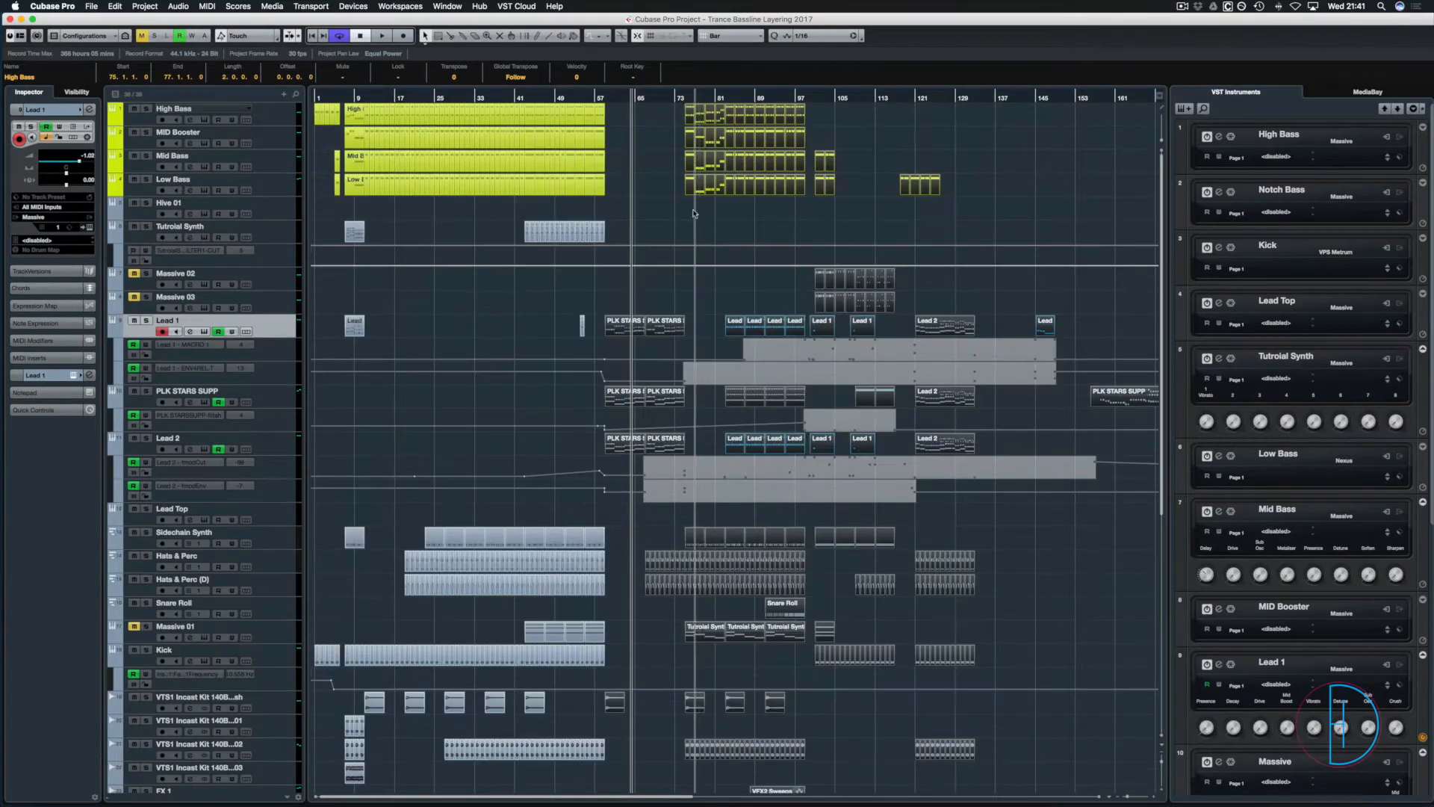
{"action": "left_click_drag", "start_coordinate": [693, 332], "coordinate": [697, 330]}
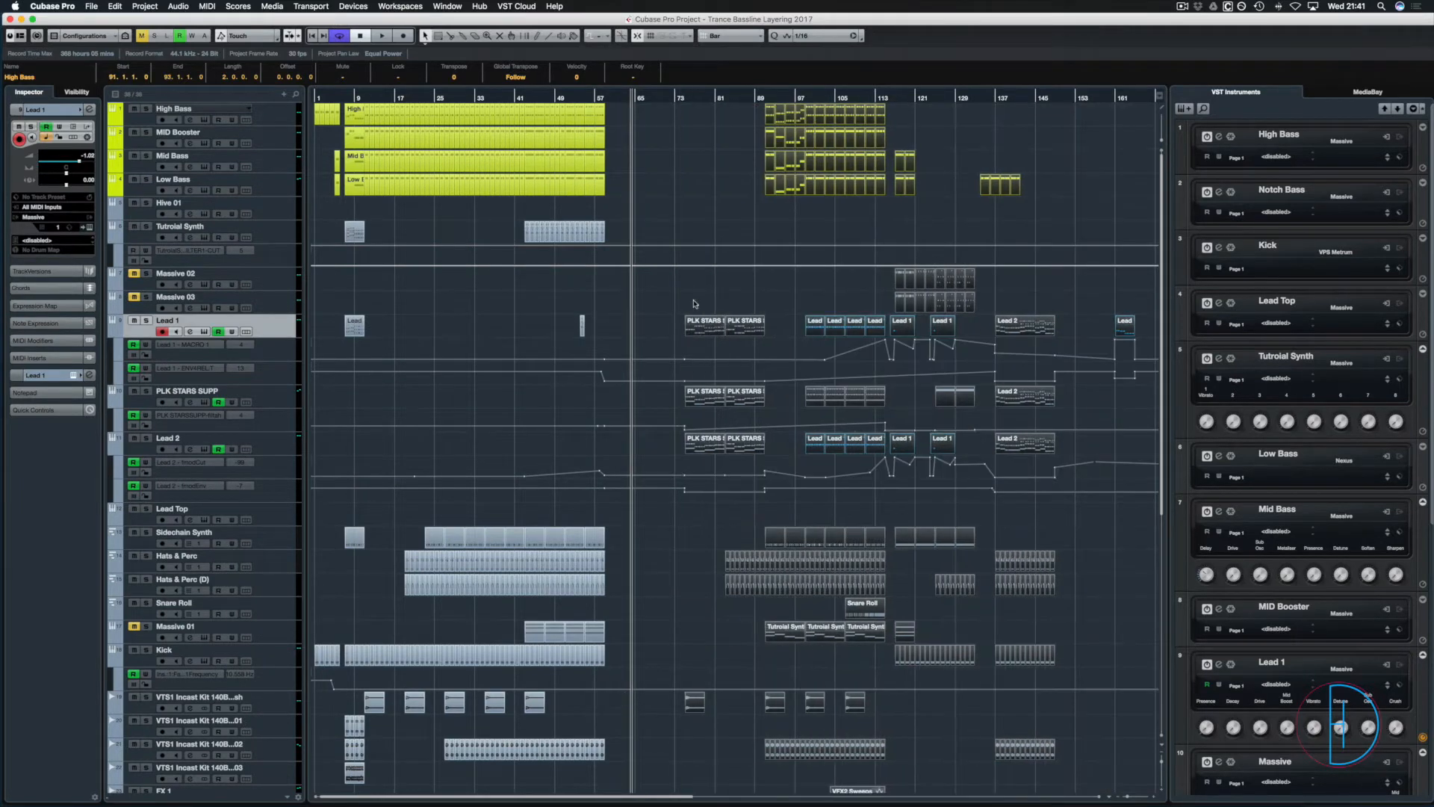
Copy the PLK STARS SUPP clips at bar 75 on Lead 1, PLK STARS SUPP and Lead 2 back to bar 59.
{"action": "left_click", "coordinate": [694, 303]}
{"action": "left_click", "coordinate": [758, 431]}
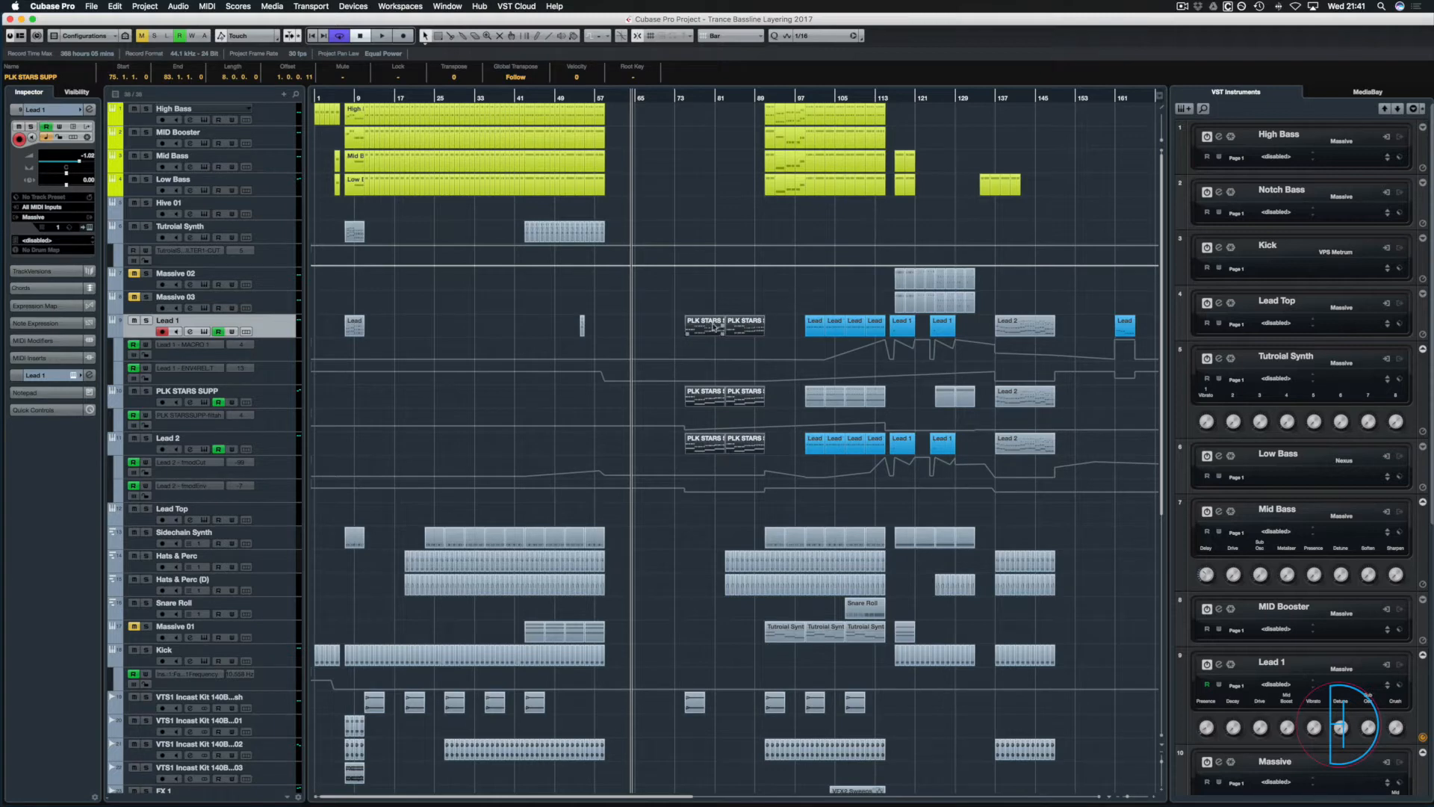
{"action": "left_click_drag", "start_coordinate": [706, 327], "coordinate": [627, 325]}
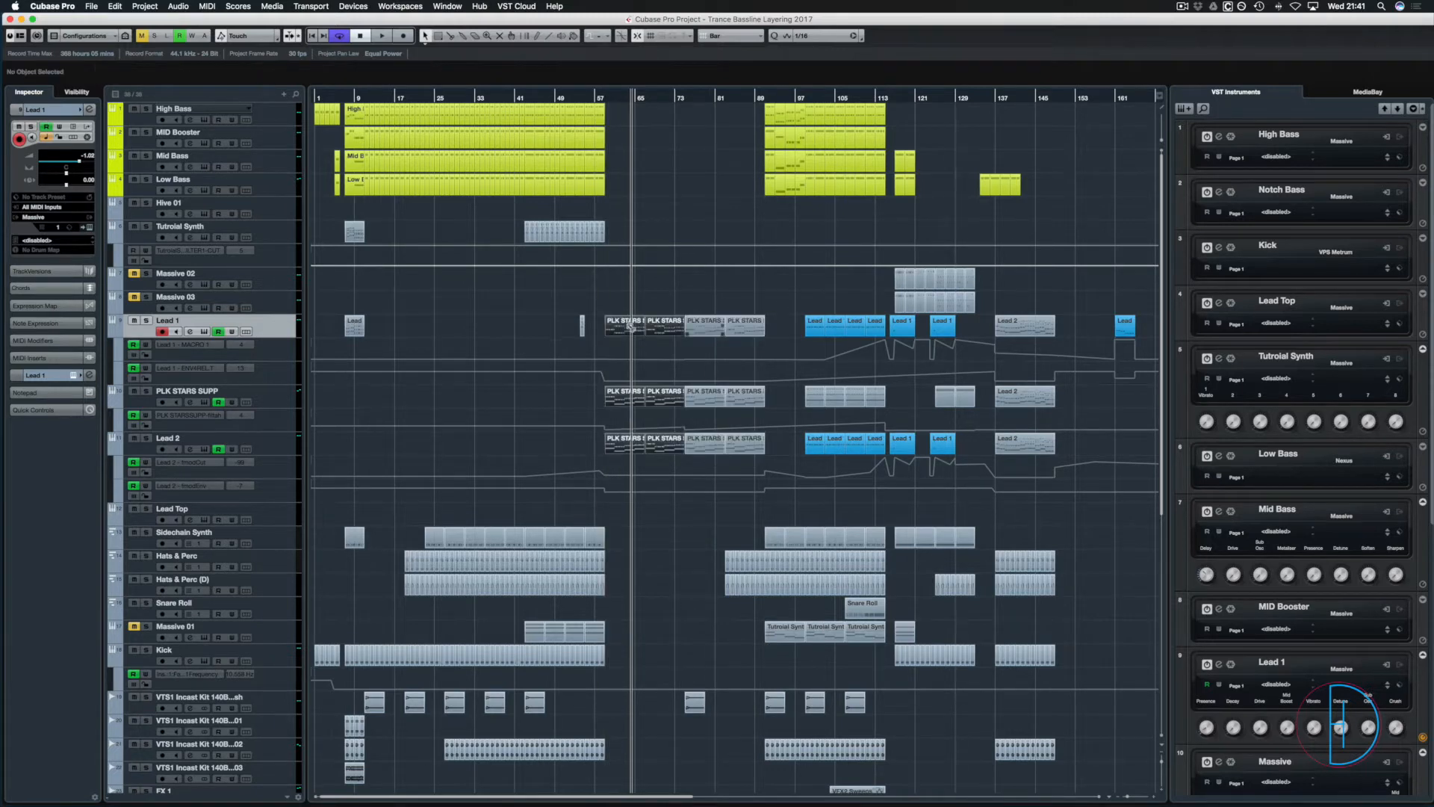
{"action": "left_click", "coordinate": [683, 431]}
{"action": "left_click", "coordinate": [682, 431]}
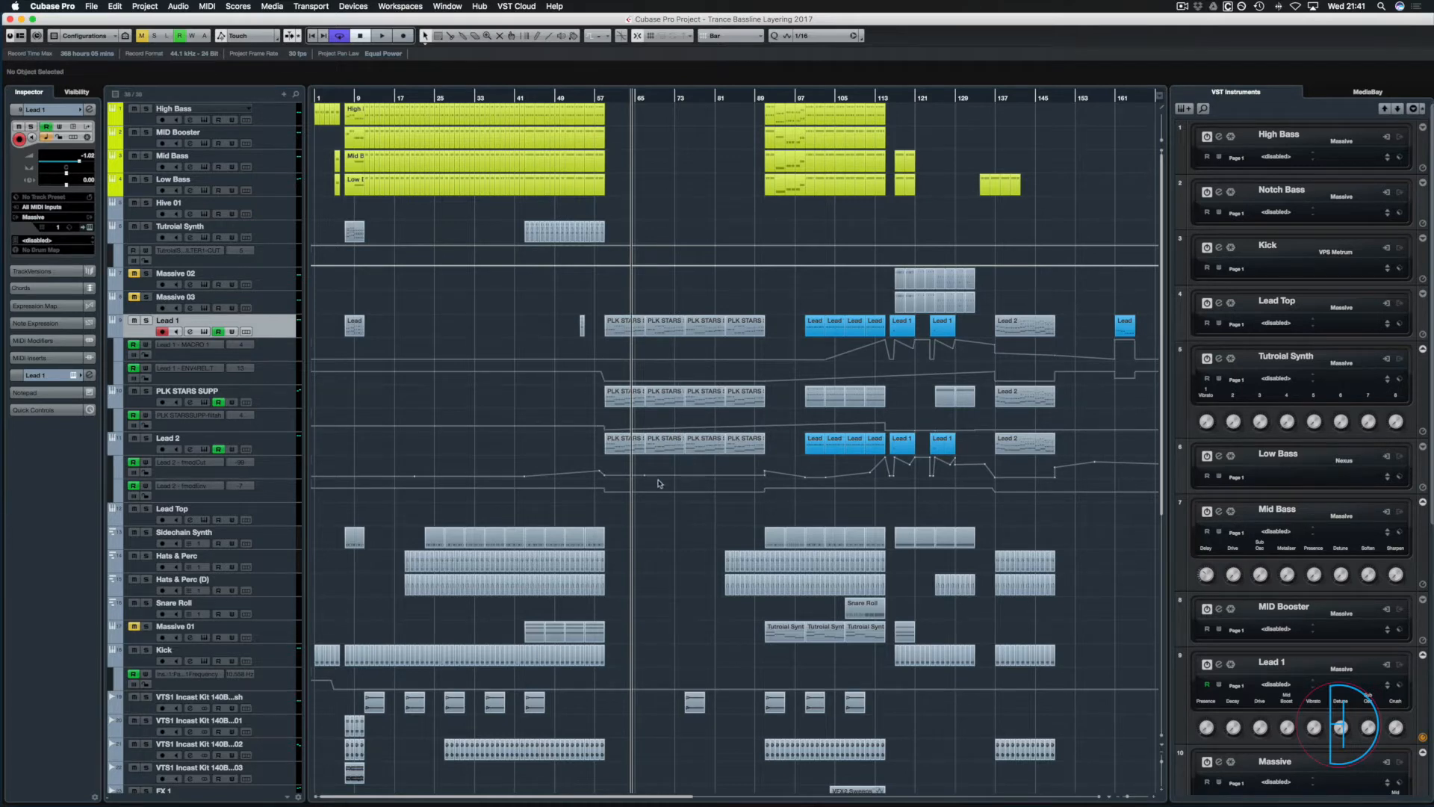
Play from bar 59 while raising Lead 2's cutoff automation to 100.00 at bar 91 and PLK STARS SUPP's wah automation from 0.00 at bar 75.
{"action": "left_click", "coordinate": [605, 96]}
{"action": "key", "text": "space"}
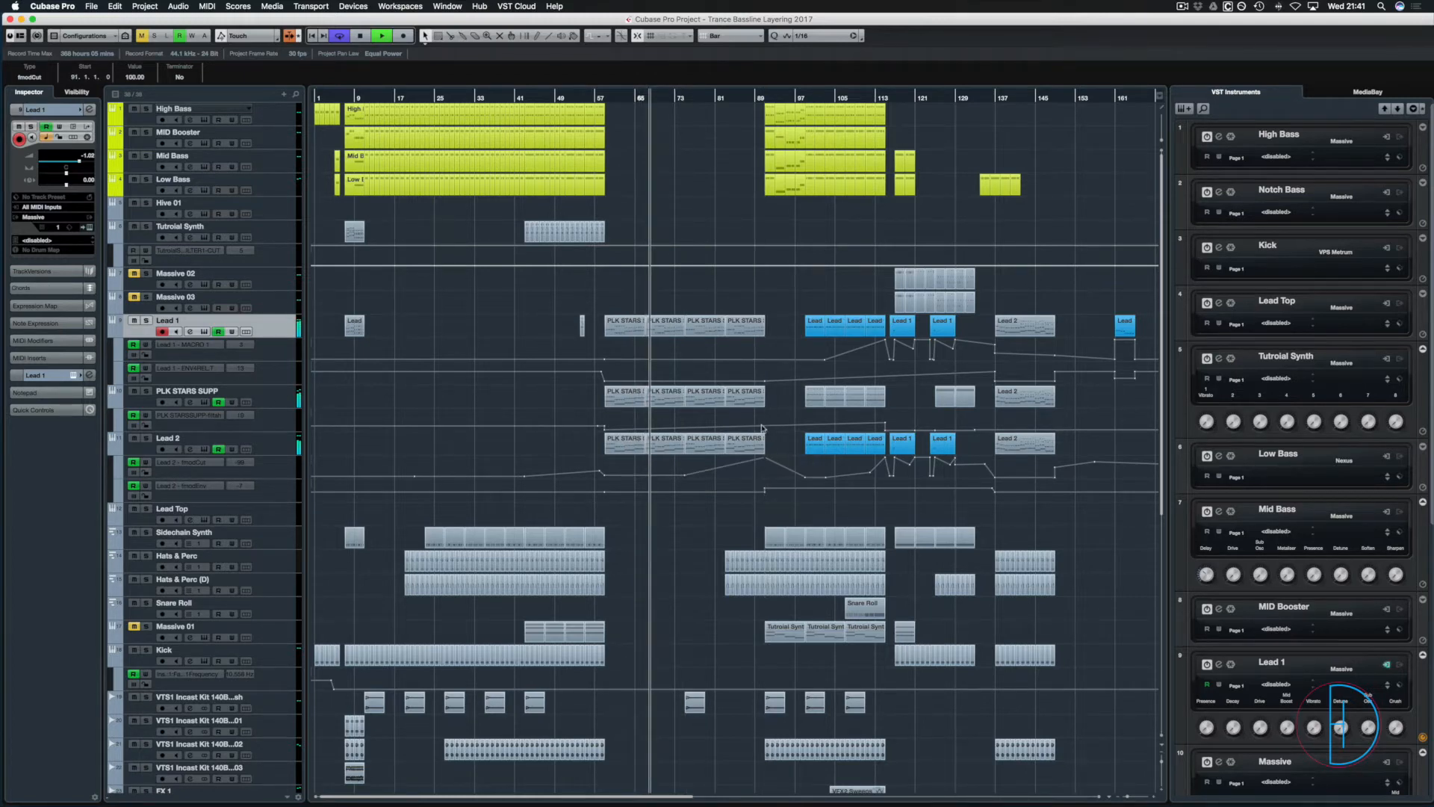
{"action": "left_click_drag", "start_coordinate": [764, 407], "coordinate": [765, 409]}
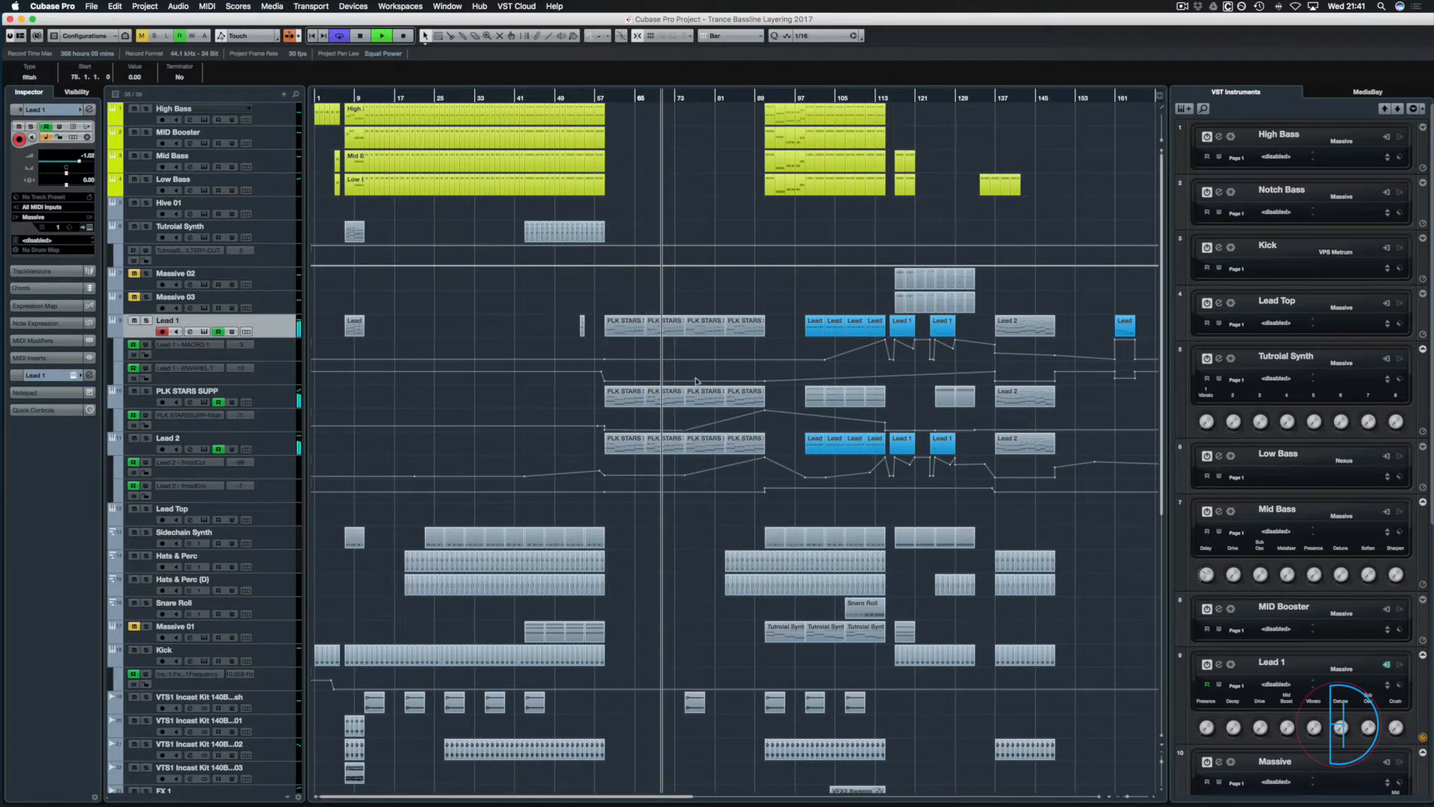
{"action": "left_click", "coordinate": [764, 368]}
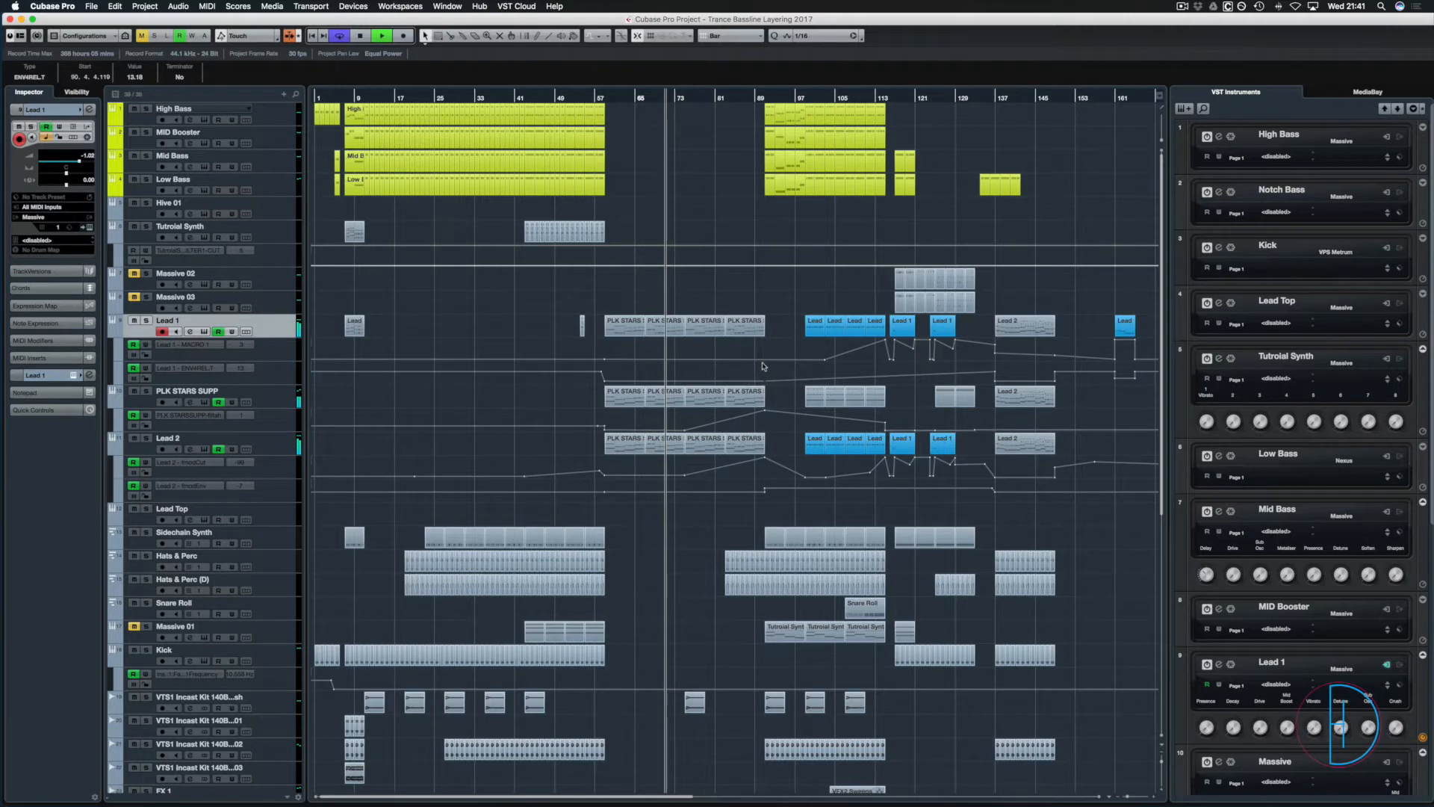
{"action": "left_click_drag", "start_coordinate": [763, 364], "coordinate": [764, 362]}
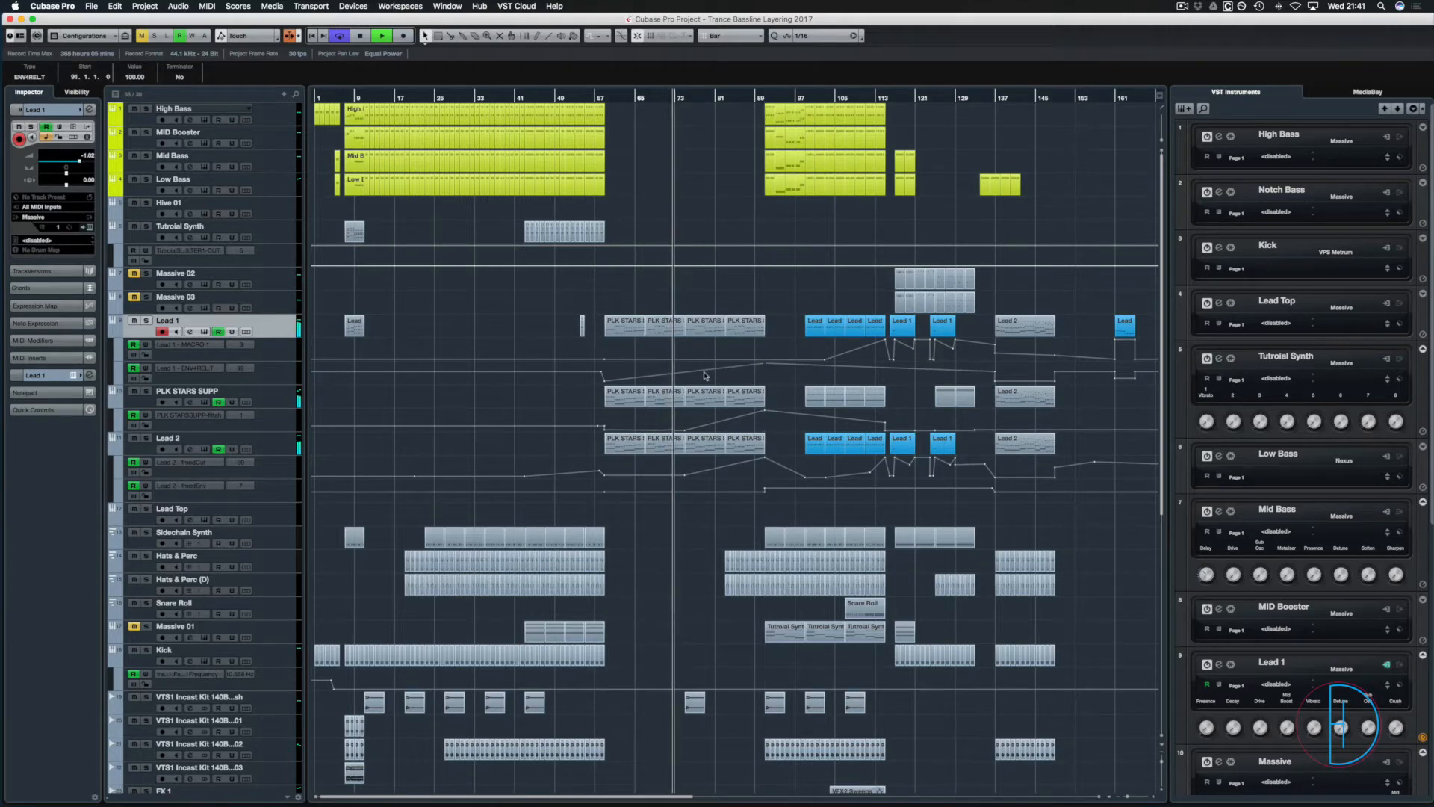
{"action": "key", "text": "super+z"}
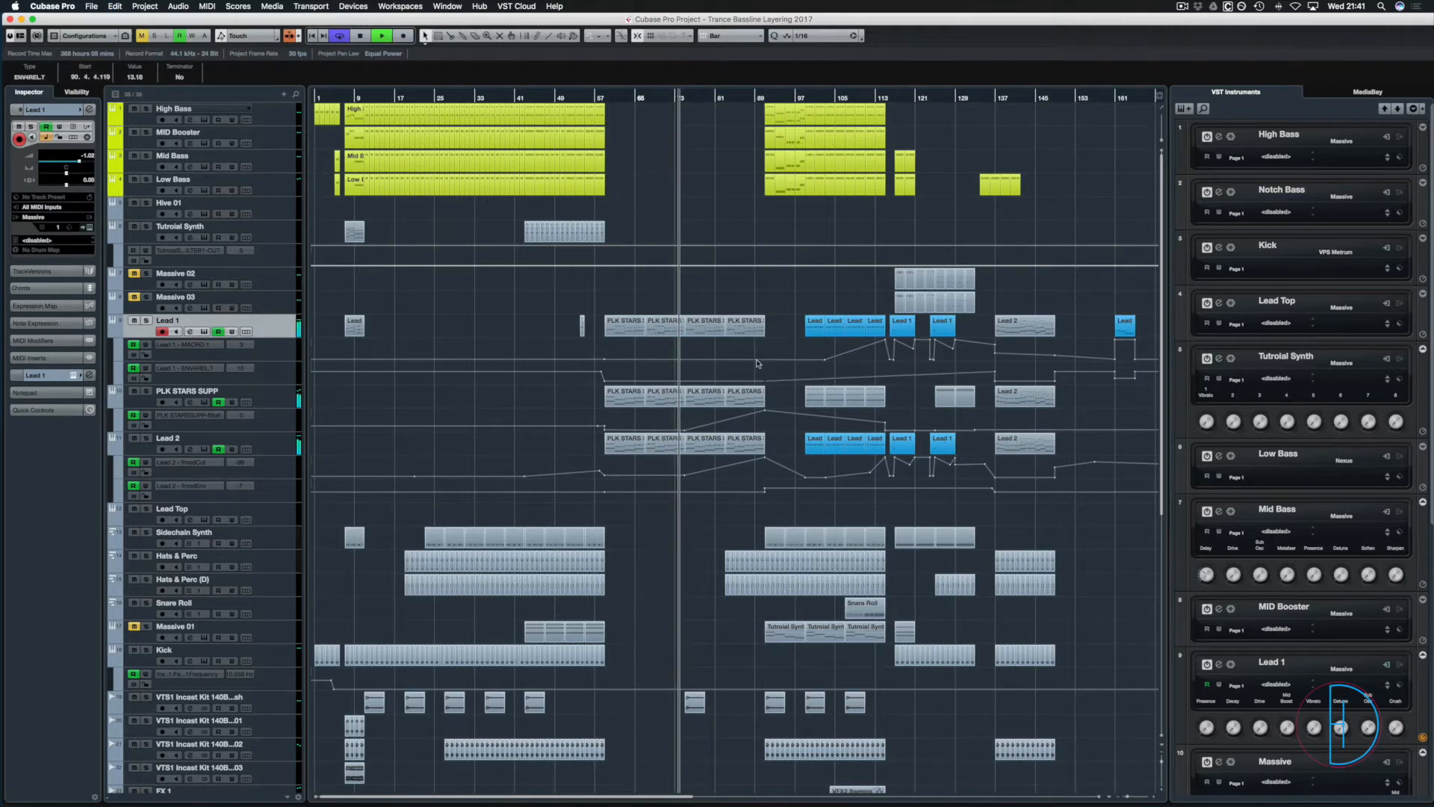
Make Lead 1's MACRO 1 automation rise from 0.00 at bar 76 to a peak at bar 91, and remove the release automation point before bar 91.
{"action": "left_click_drag", "start_coordinate": [756, 360], "coordinate": [764, 340]}
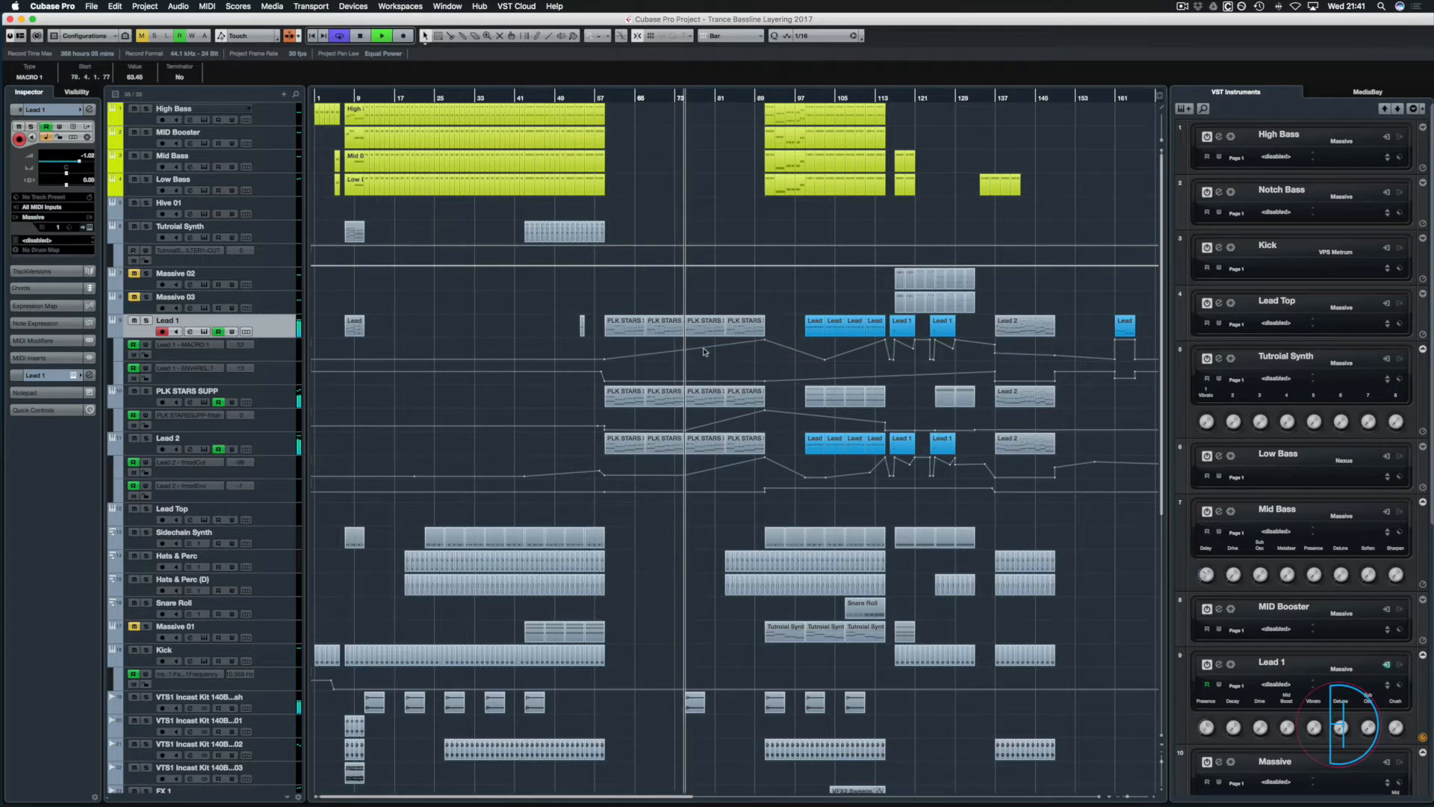
{"action": "left_click", "coordinate": [697, 361]}
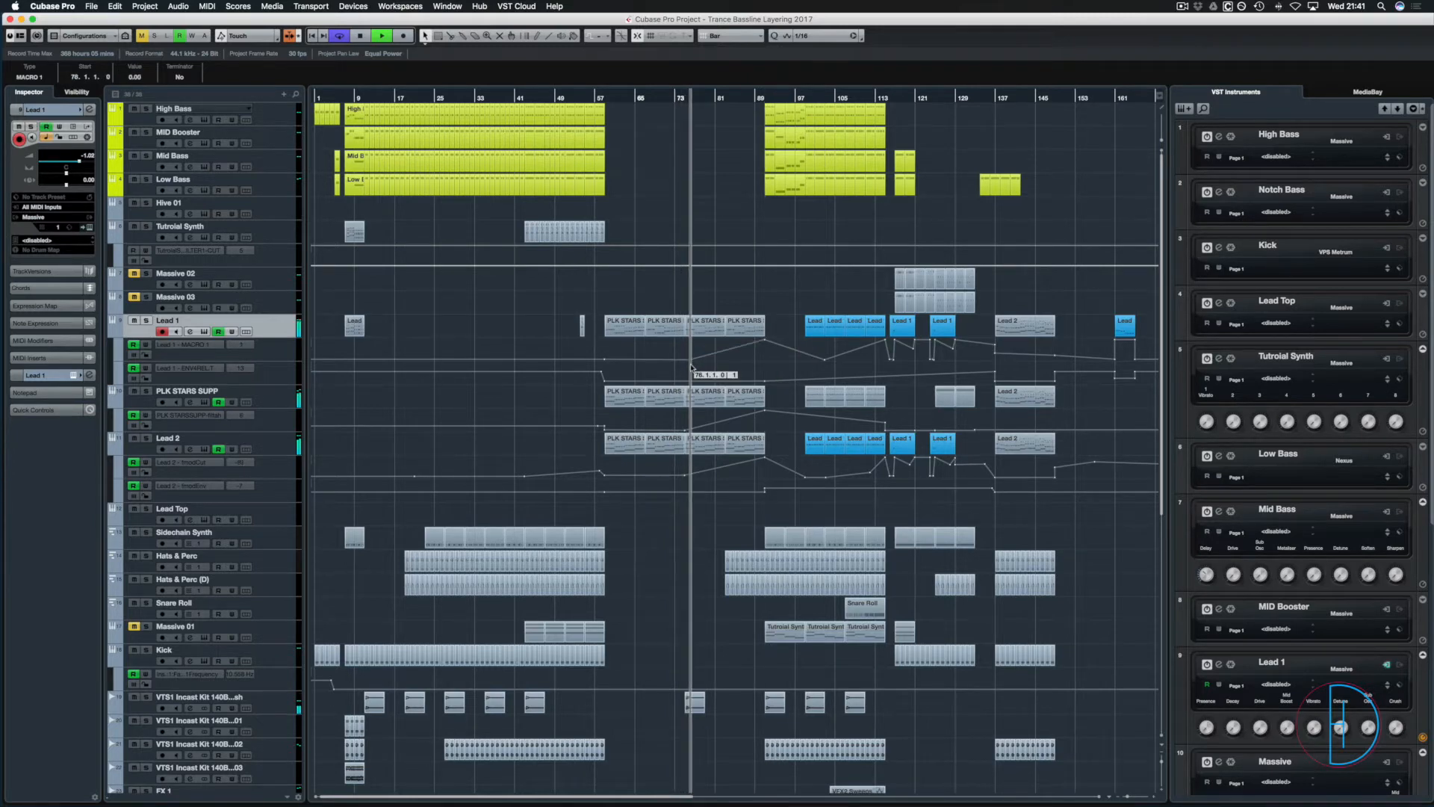
{"action": "left_click", "coordinate": [758, 379]}
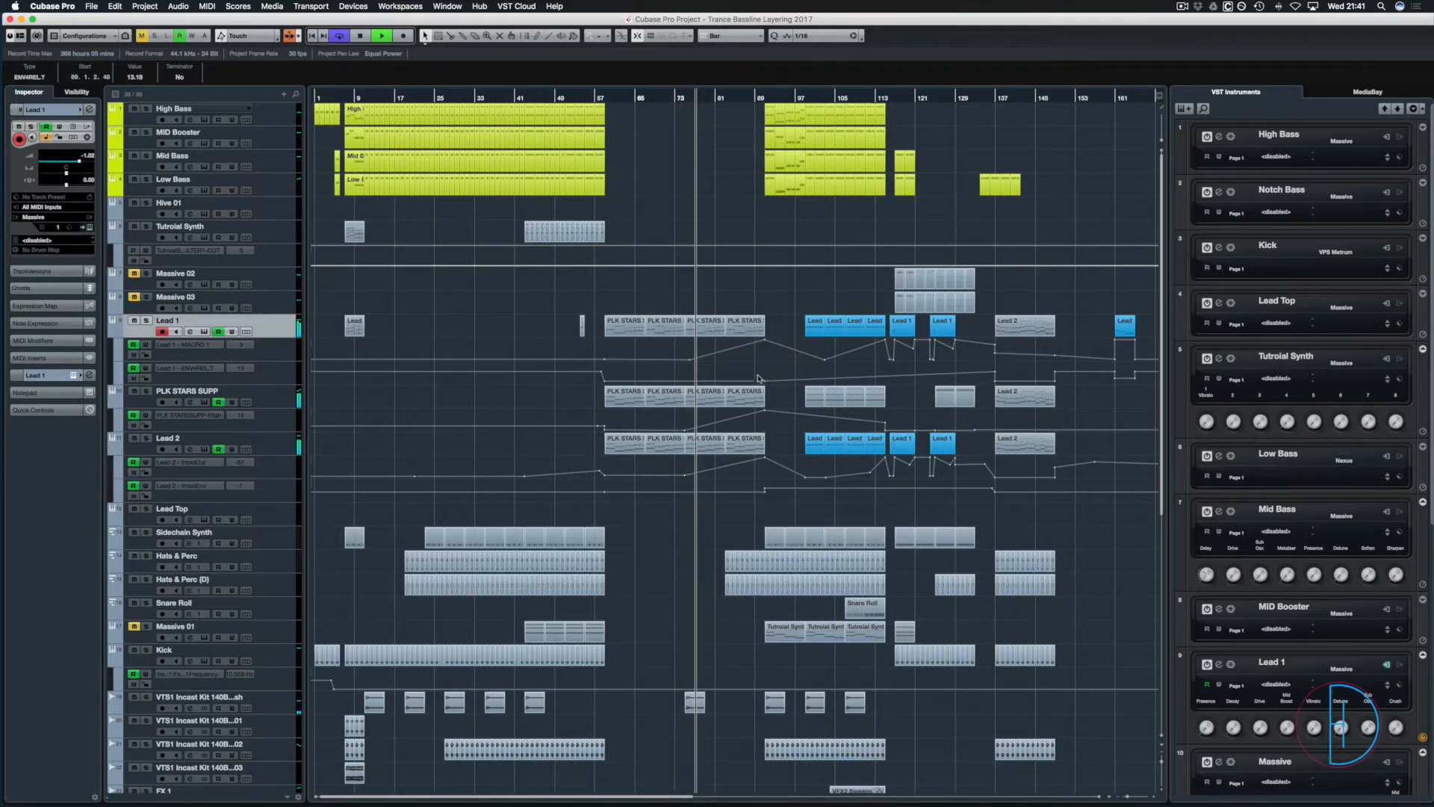
{"action": "left_click_drag", "start_coordinate": [761, 377], "coordinate": [765, 384]}
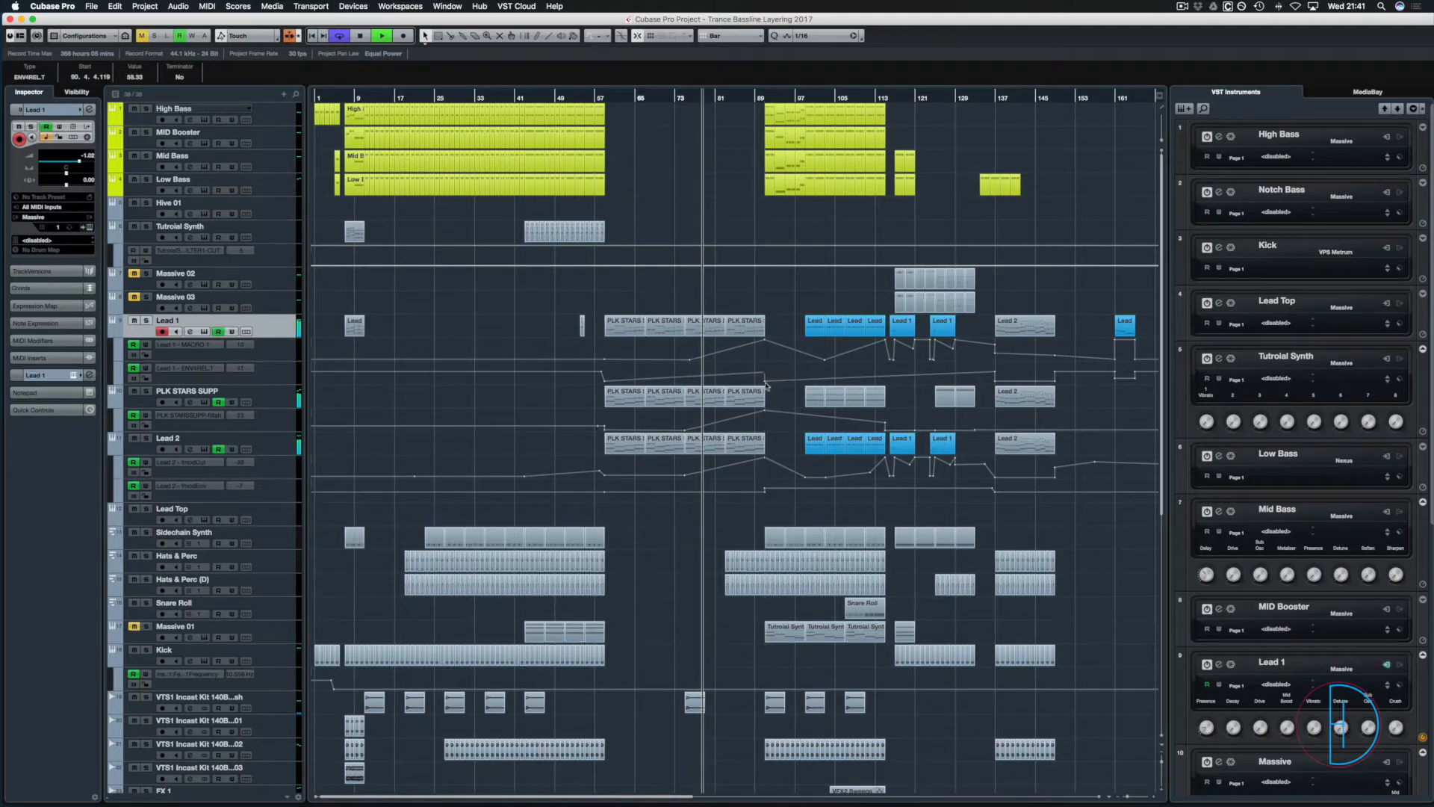
{"action": "left_click", "coordinate": [764, 383]}
{"action": "key", "text": "Delete"}
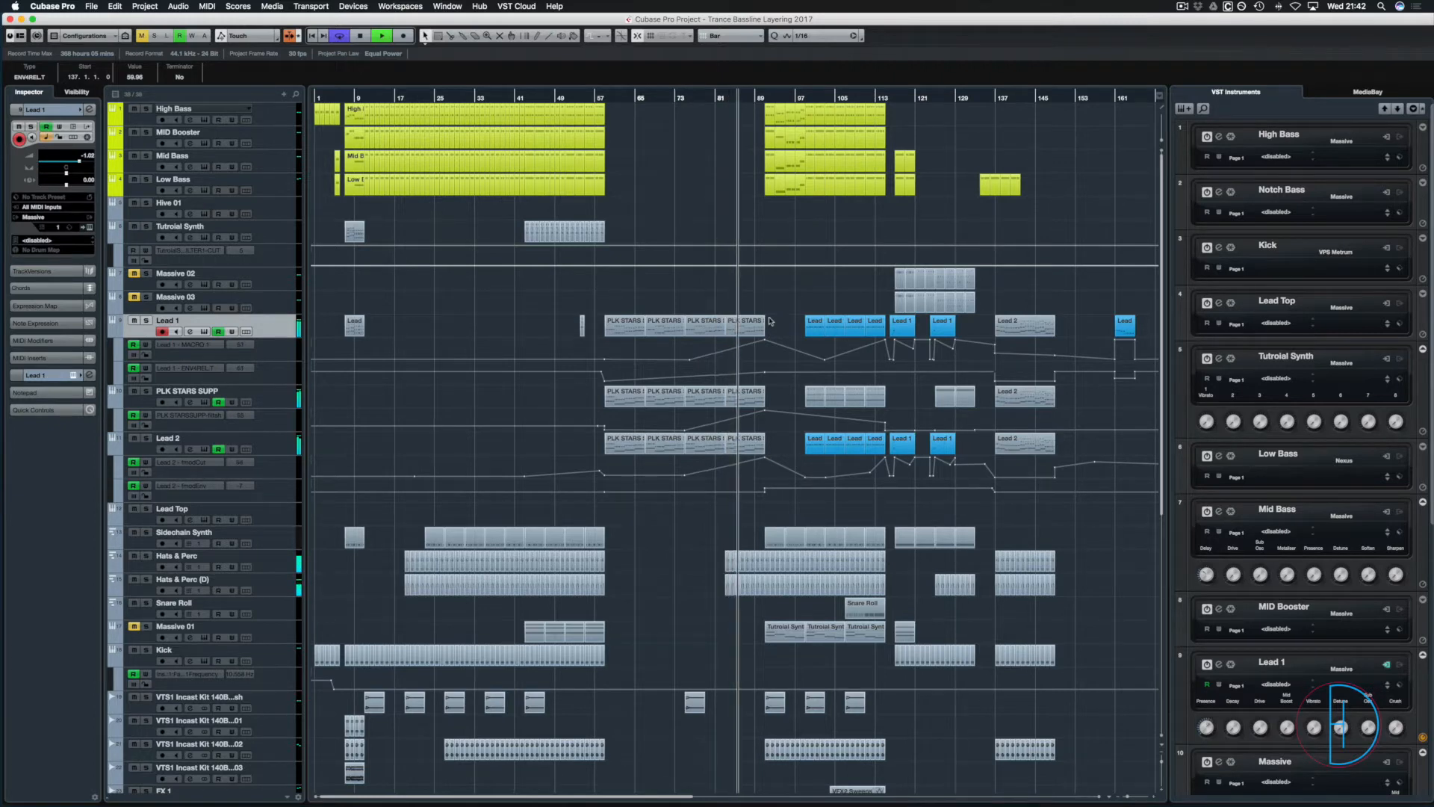
Duplicate the last PLK STARS SUPP clips on the three lead tracks to bar 91 and bring their cutoff, wah and macro automation down by bar 99.
{"action": "left_click_drag", "start_coordinate": [770, 321], "coordinate": [744, 449]}
{"action": "key", "text": "ctrl+d"}
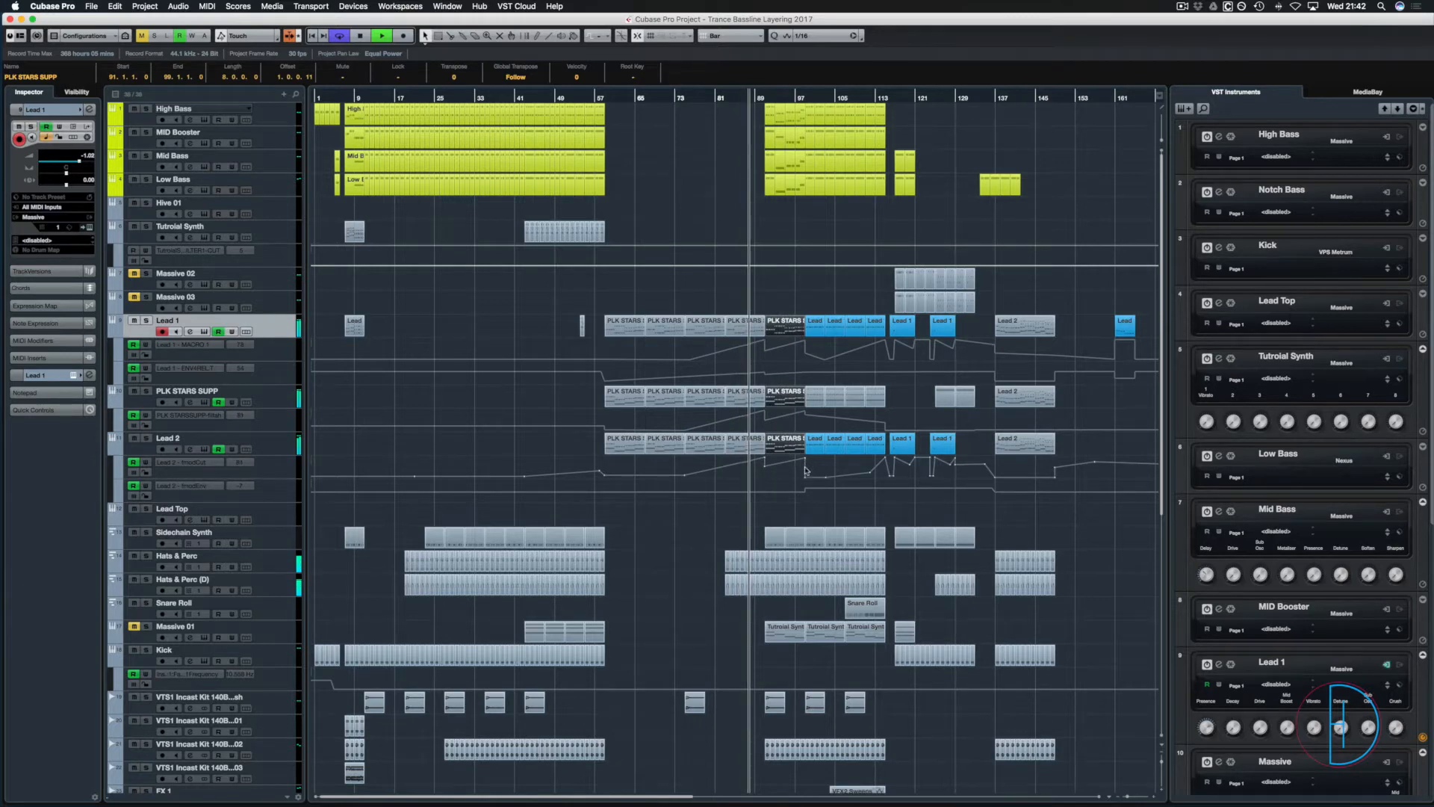
{"action": "left_click", "coordinate": [806, 478]}
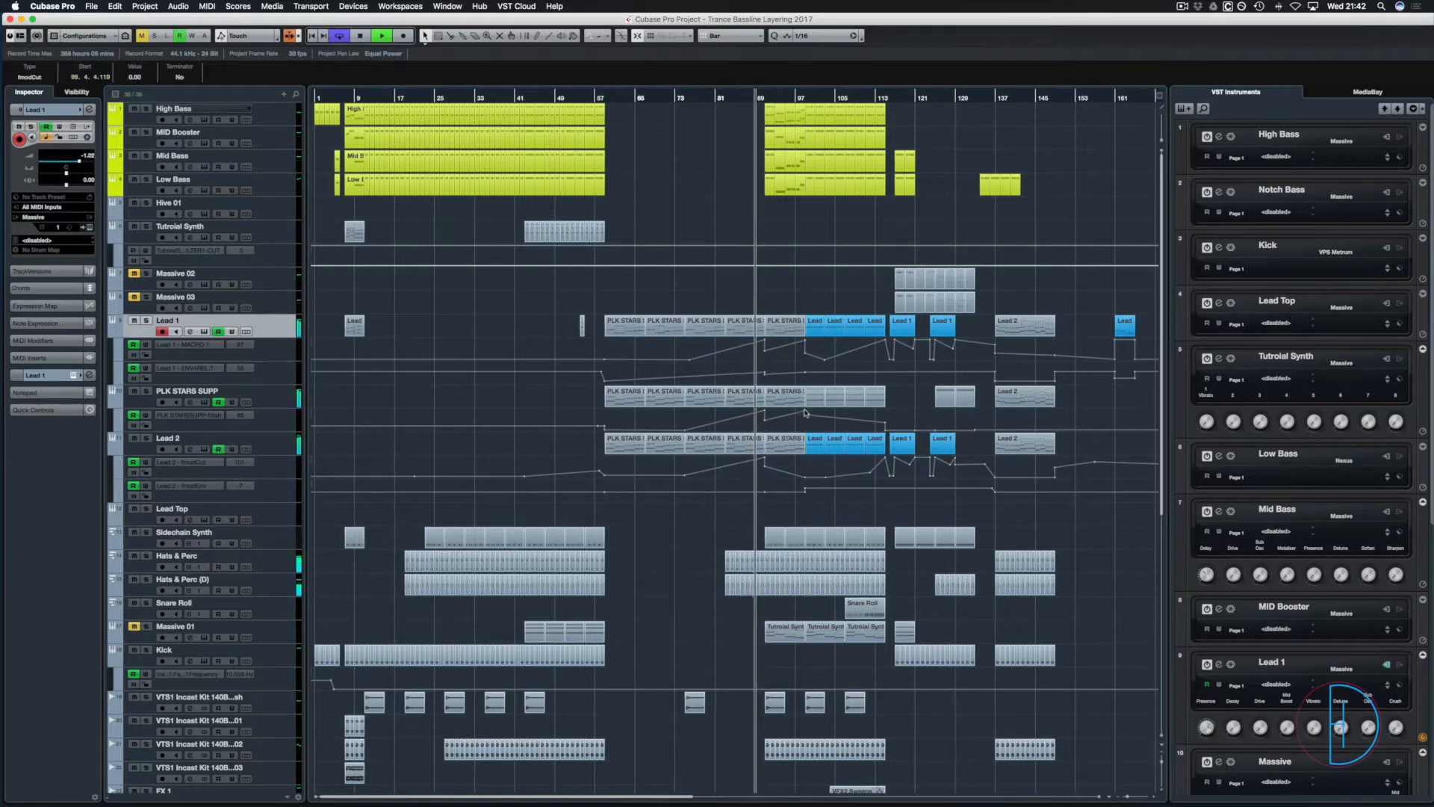
{"action": "left_click_drag", "start_coordinate": [805, 415], "coordinate": [806, 442]}
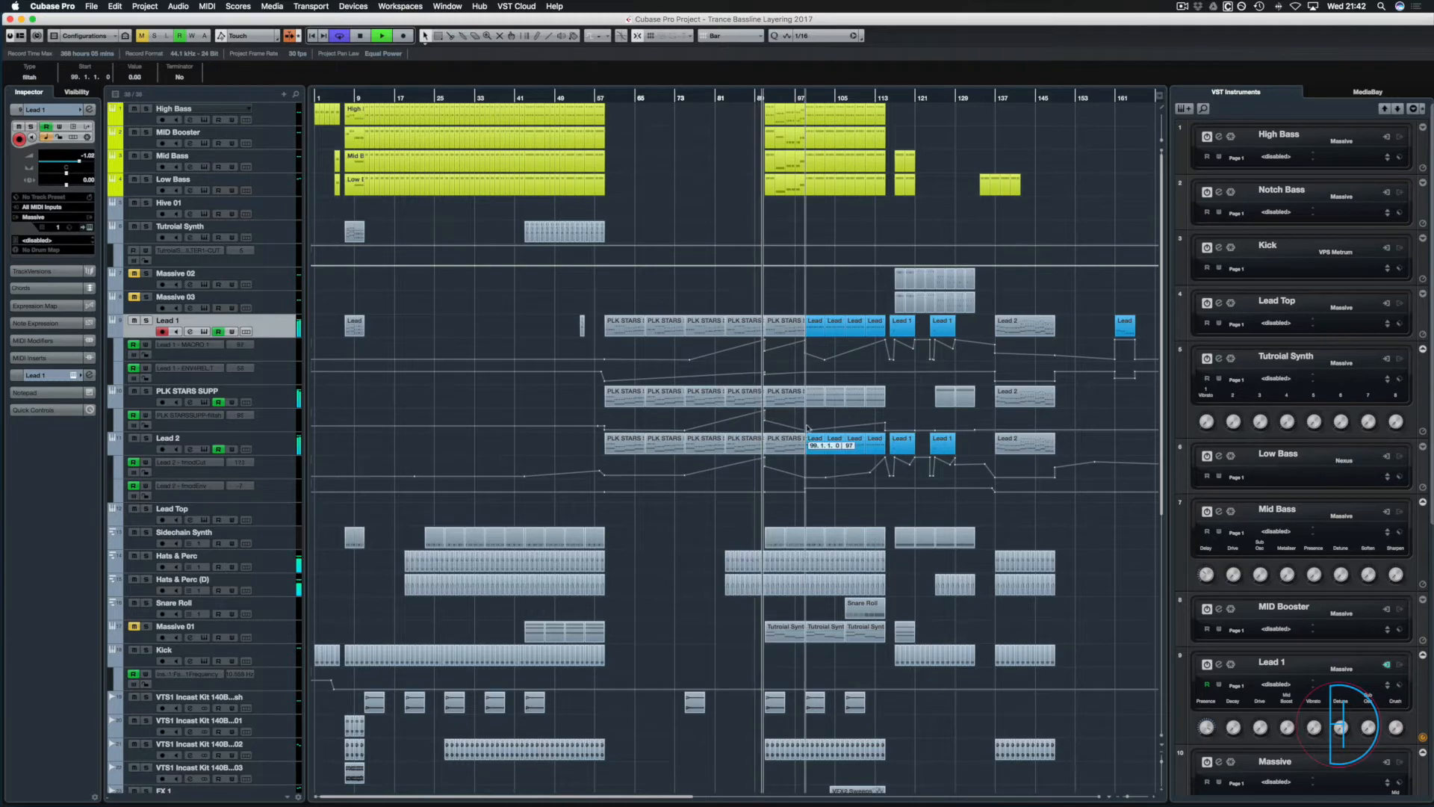
{"action": "left_click_drag", "start_coordinate": [805, 343], "coordinate": [803, 361]}
{"action": "left_click", "coordinate": [805, 359]}
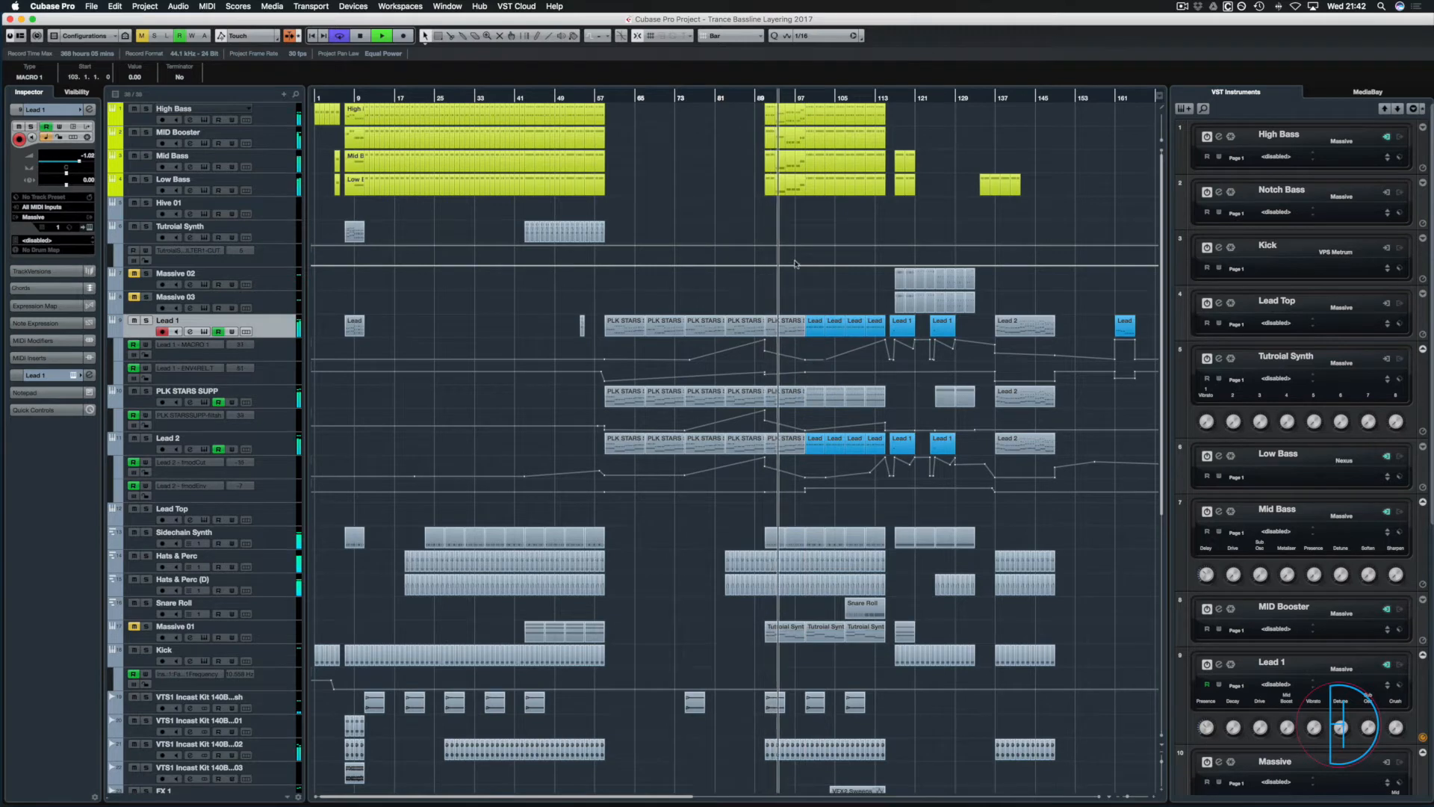
{"action": "key", "text": "space"}
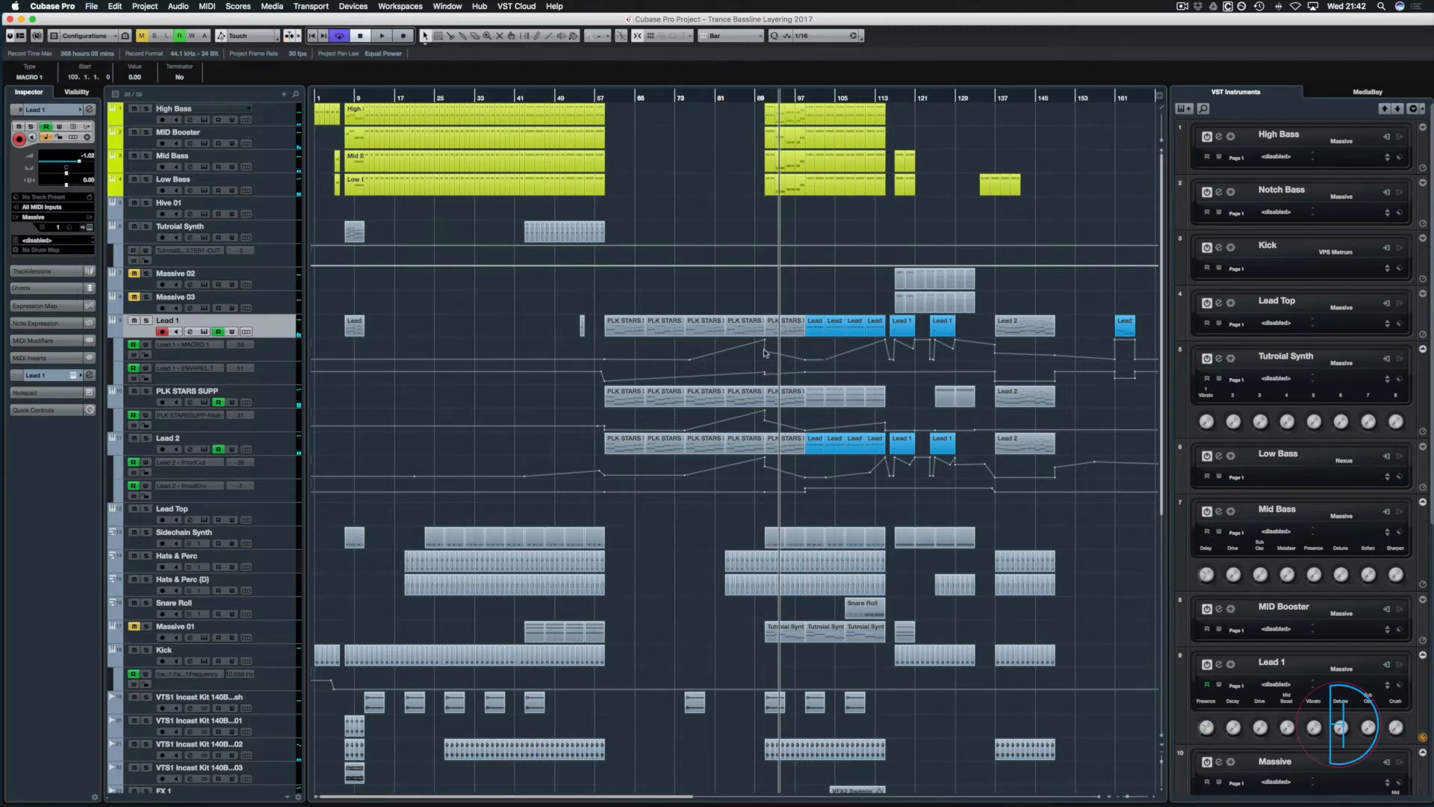
Delete the leftover automation points around bars 91 and 99 on Lead 1, PLK STARS SUPP and Lead 2.
{"action": "left_click_drag", "start_coordinate": [758, 347], "coordinate": [773, 359]}
{"action": "key", "text": "Delete"}
{"action": "left_click", "coordinate": [804, 380]}
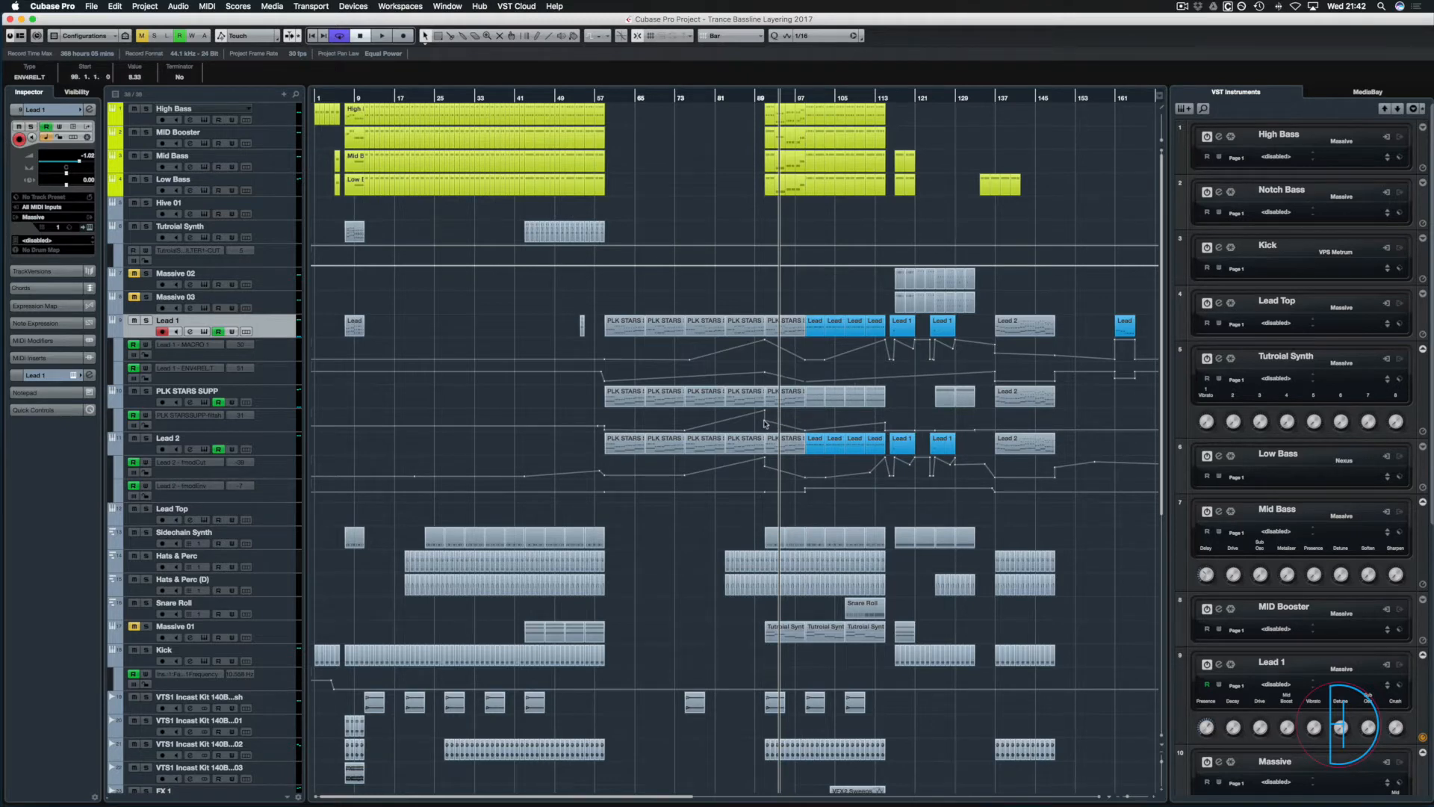
{"action": "key", "text": "Delete"}
{"action": "left_click_drag", "start_coordinate": [760, 474], "coordinate": [774, 463]}
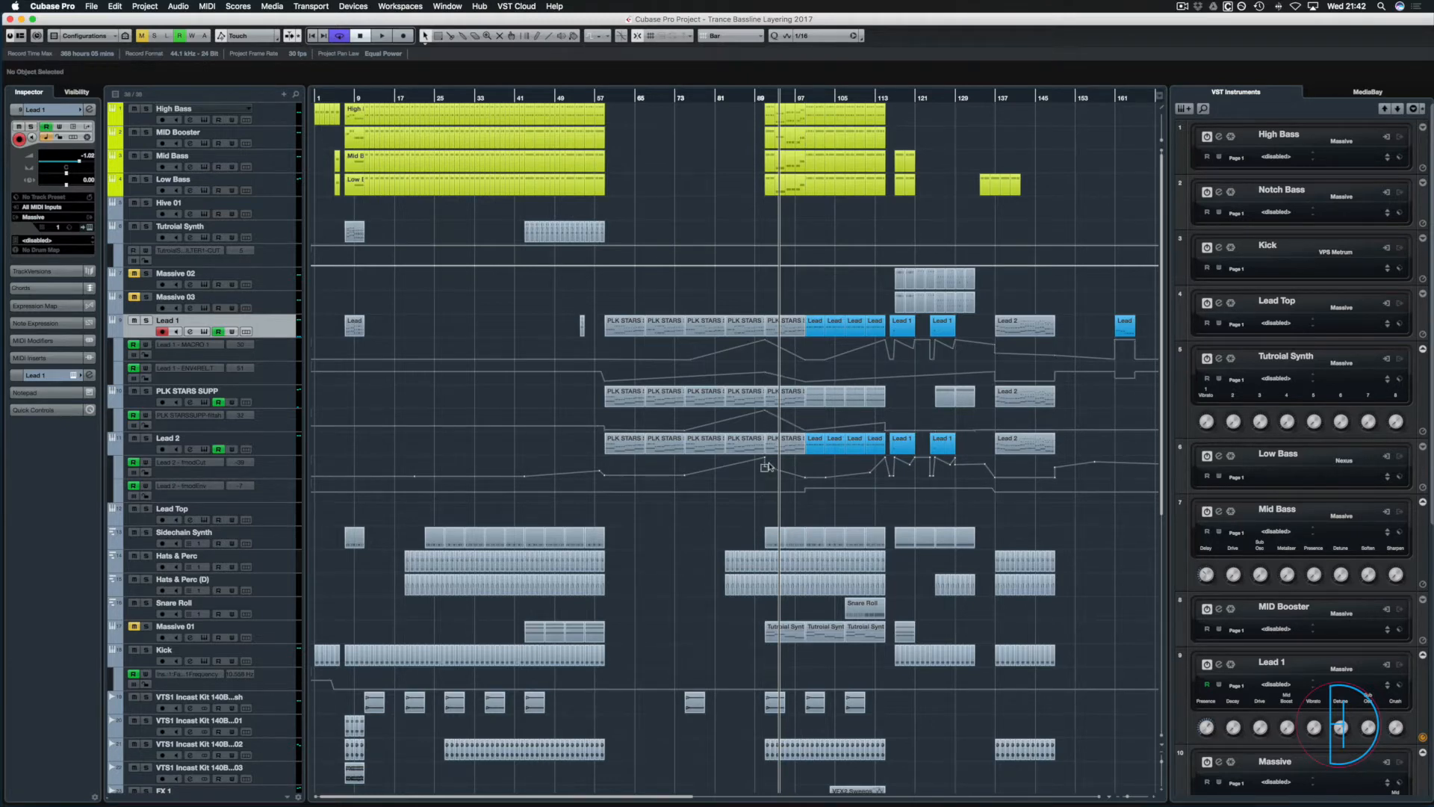
{"action": "key", "text": "Delete"}
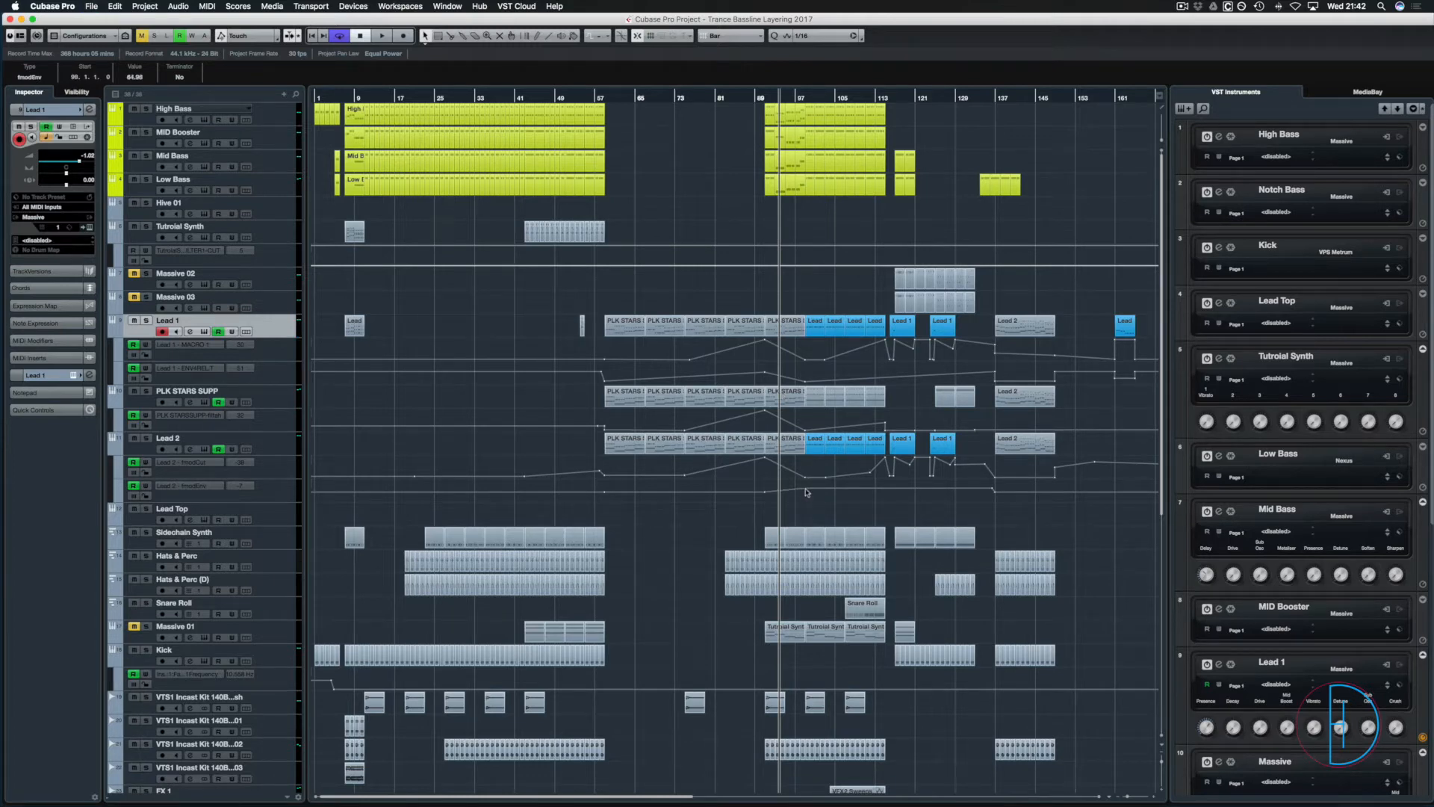
{"action": "left_click_drag", "start_coordinate": [806, 490], "coordinate": [815, 498]}
{"action": "key", "text": "Delete"}
Glue the clip pieces from bar 91 to 99 into one clip each on High Bass, MID Booster, Mid Bass and Low Bass.
{"action": "left_click_drag", "start_coordinate": [762, 210], "coordinate": [803, 106]}
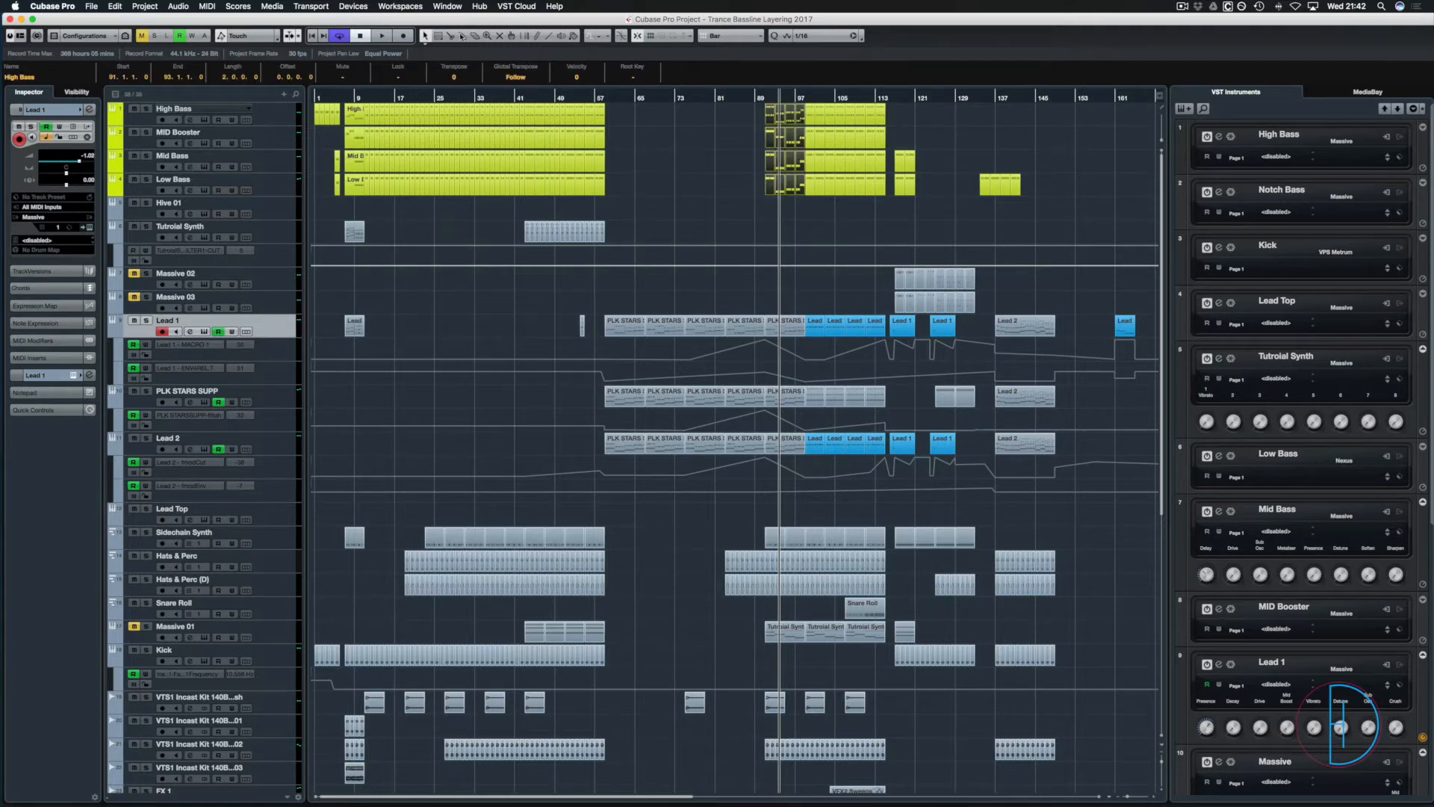
{"action": "left_click", "coordinate": [462, 35]}
{"action": "left_click", "coordinate": [774, 118]}
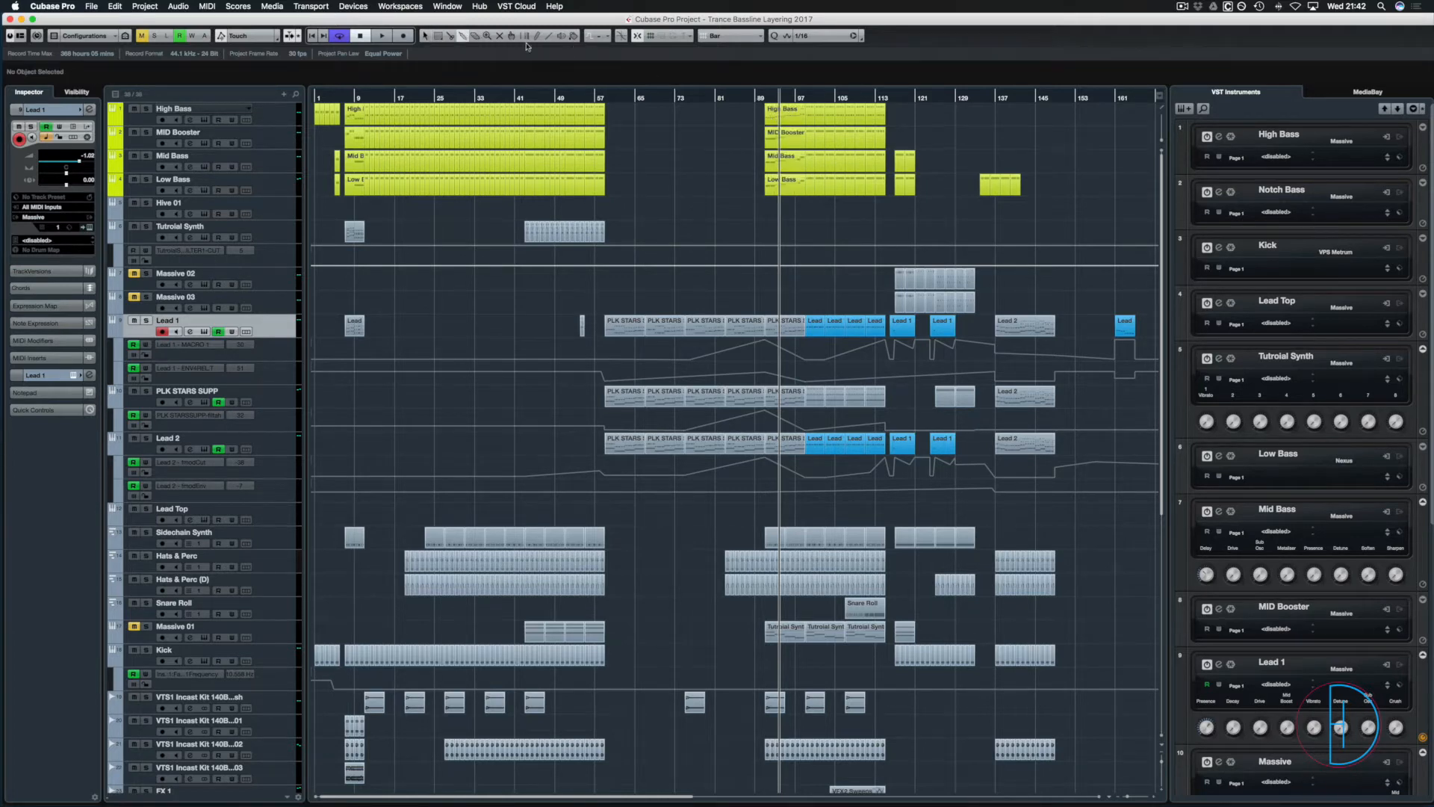
{"action": "key", "text": "1"}
{"action": "left_click_drag", "start_coordinate": [766, 135], "coordinate": [770, 116]}
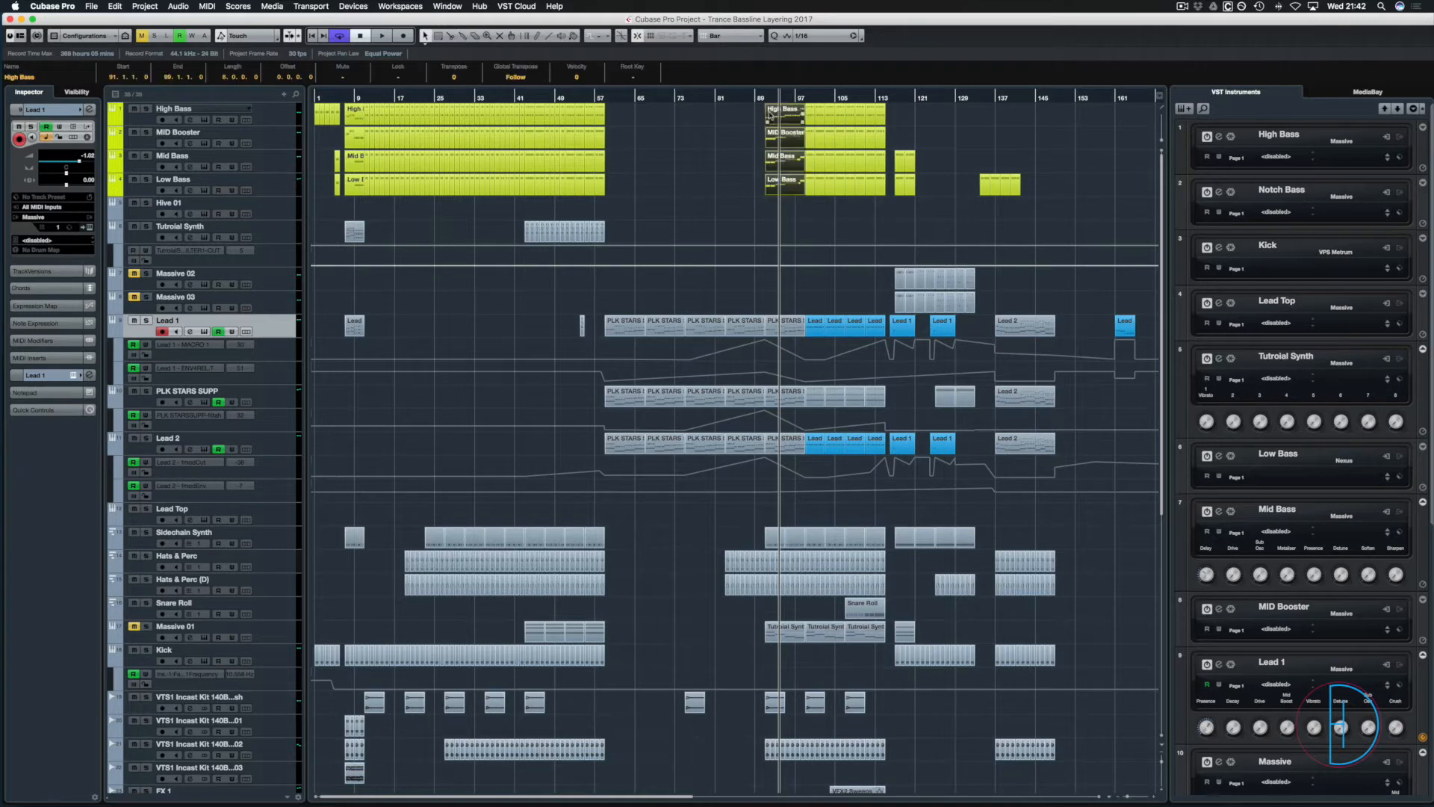
{"action": "key", "text": "Delete"}
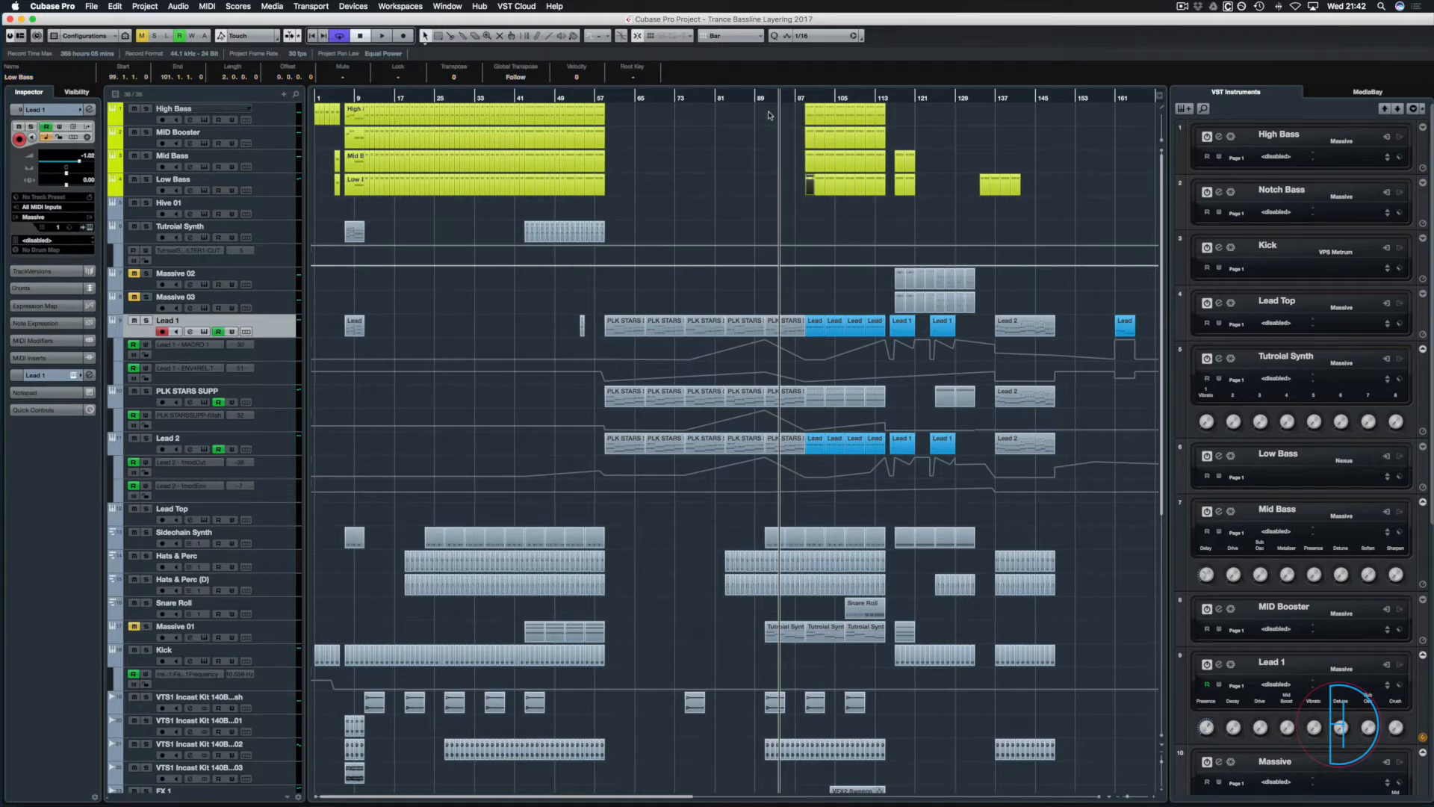
{"action": "key", "text": "super+z"}
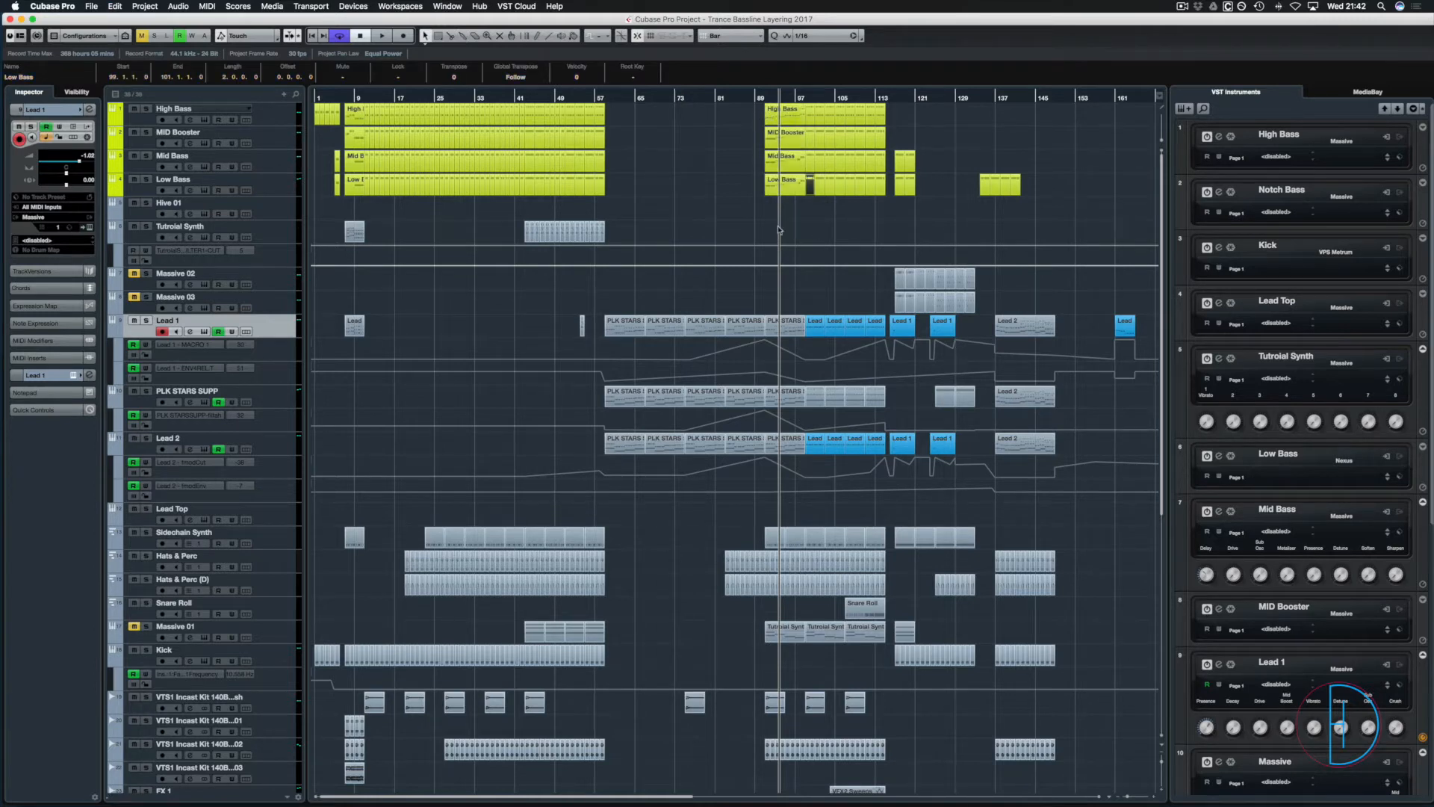
Set the locators around the four bass clips at bars 91 to 99 and examine the Lead 1 clip's notes there in the Key Editor.
{"action": "left_click_drag", "start_coordinate": [779, 230], "coordinate": [778, 114]}
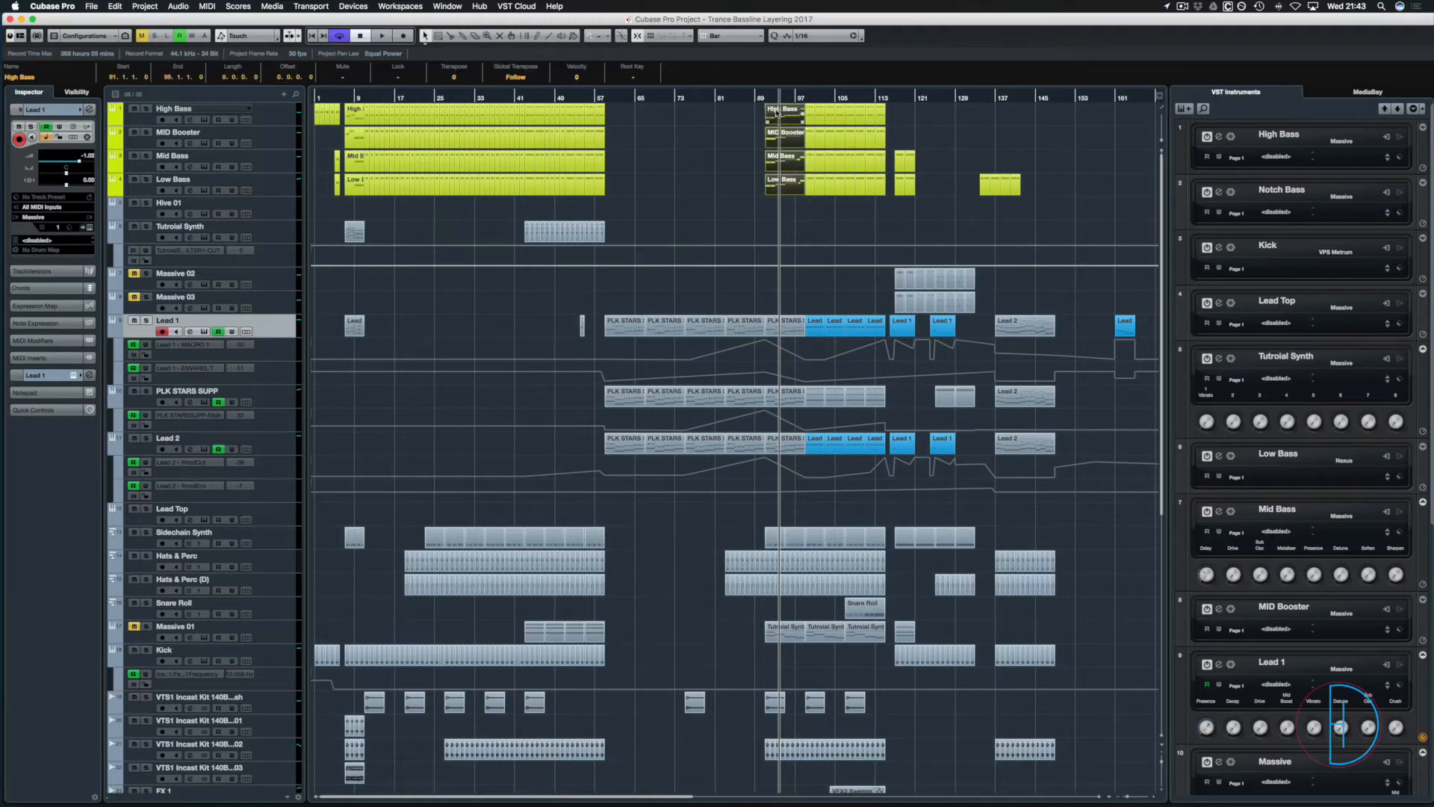
{"action": "key", "text": "p"}
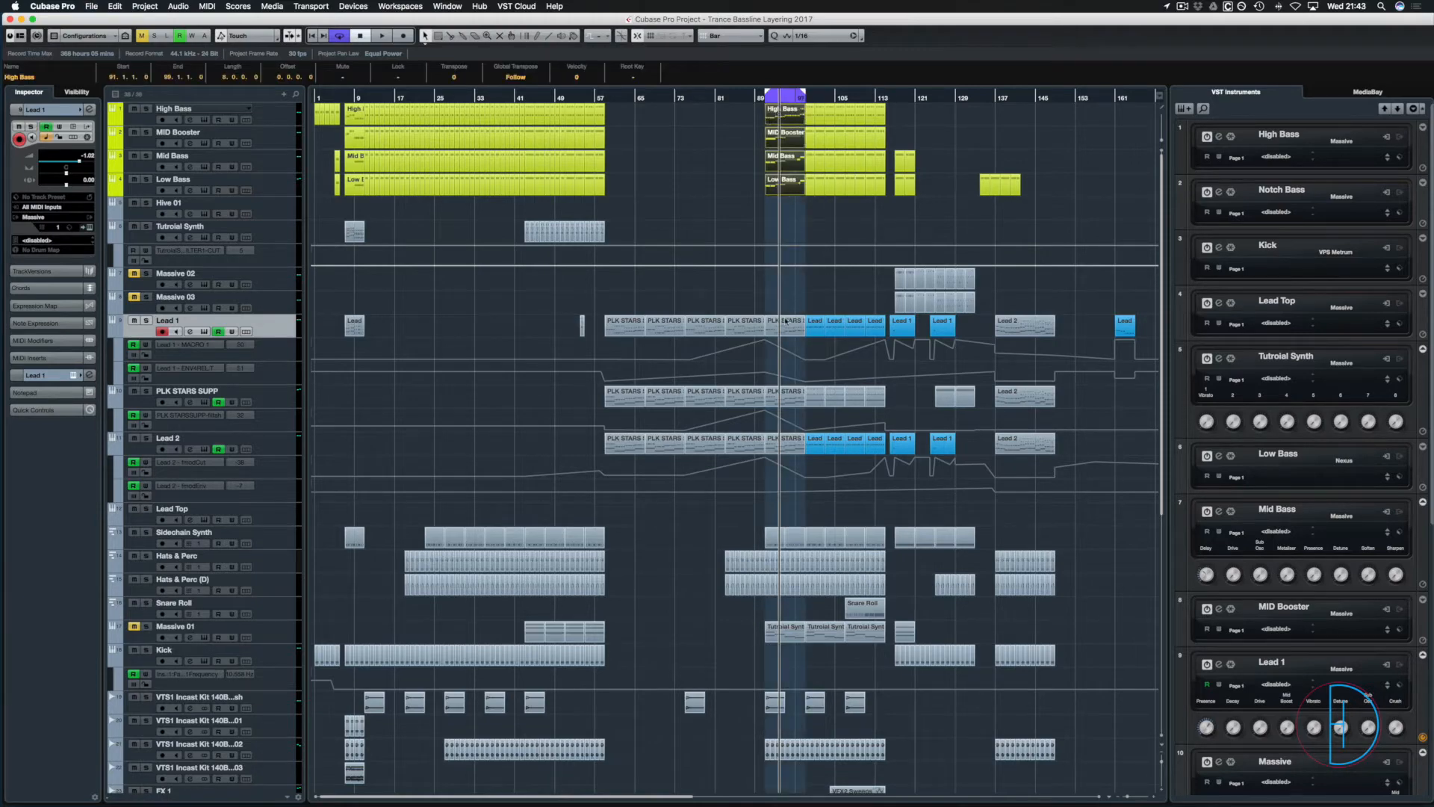
{"action": "left_click", "coordinate": [783, 326]}
{"action": "double_click", "coordinate": [784, 326]}
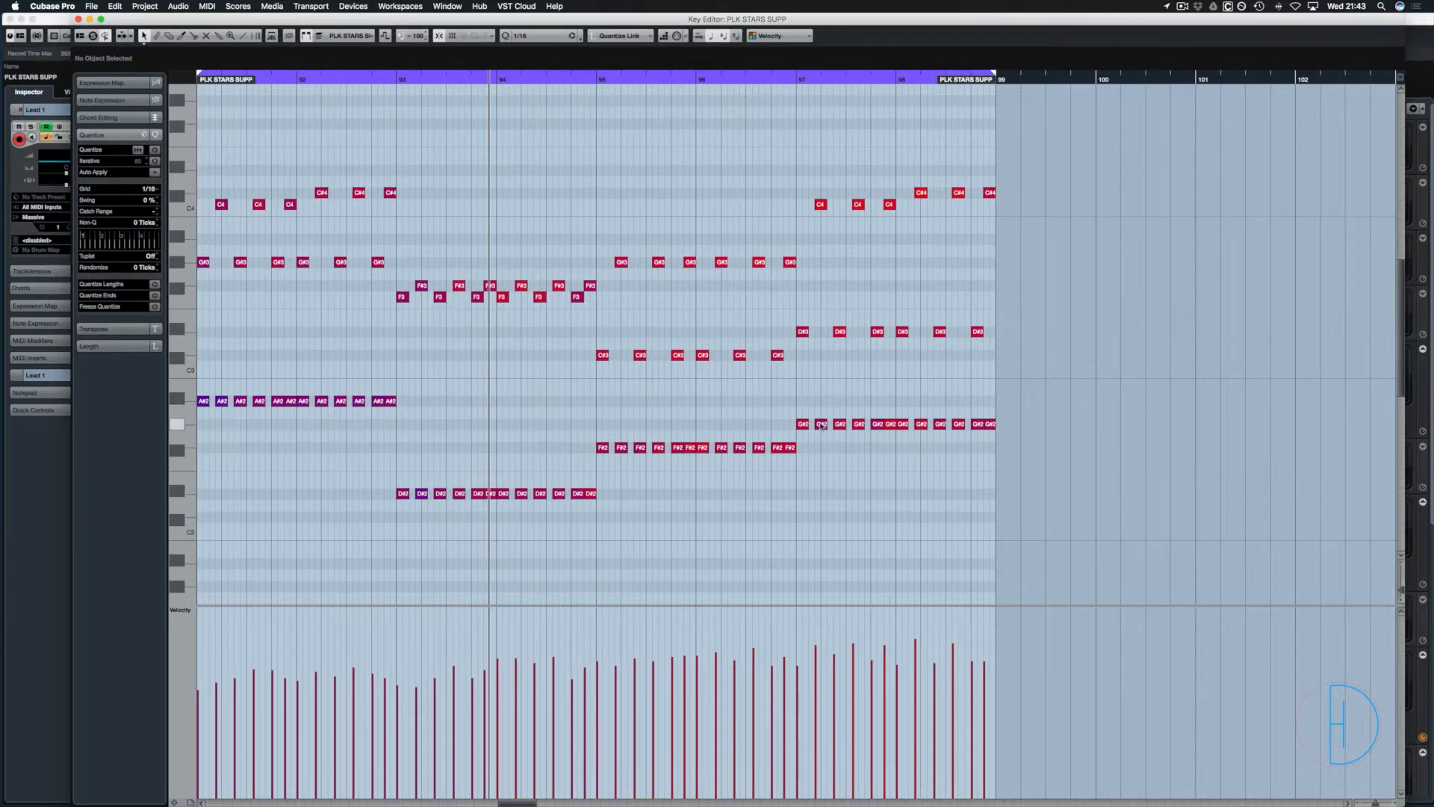
{"action": "key", "text": "Return"}
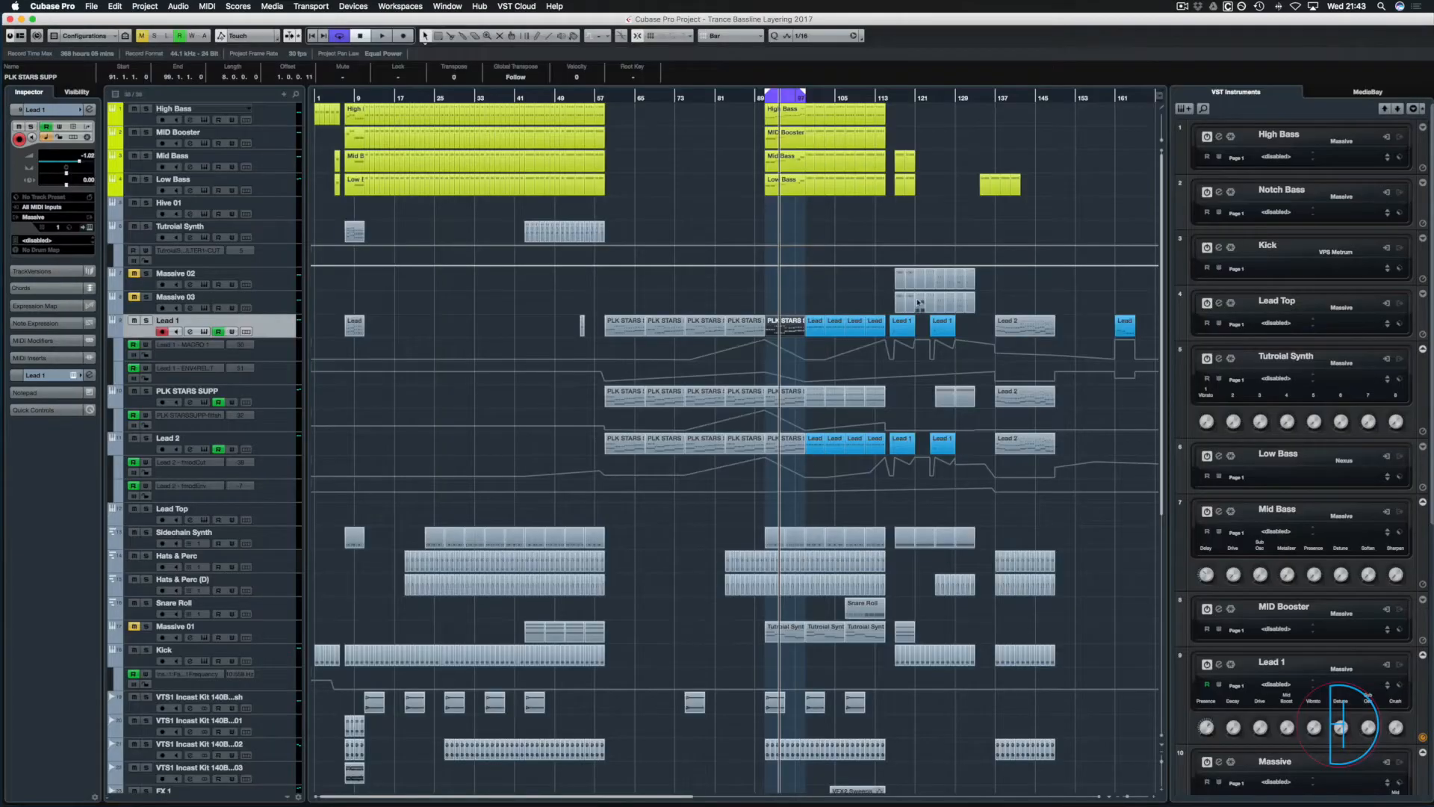
{"action": "left_click_drag", "start_coordinate": [786, 199], "coordinate": [778, 111]}
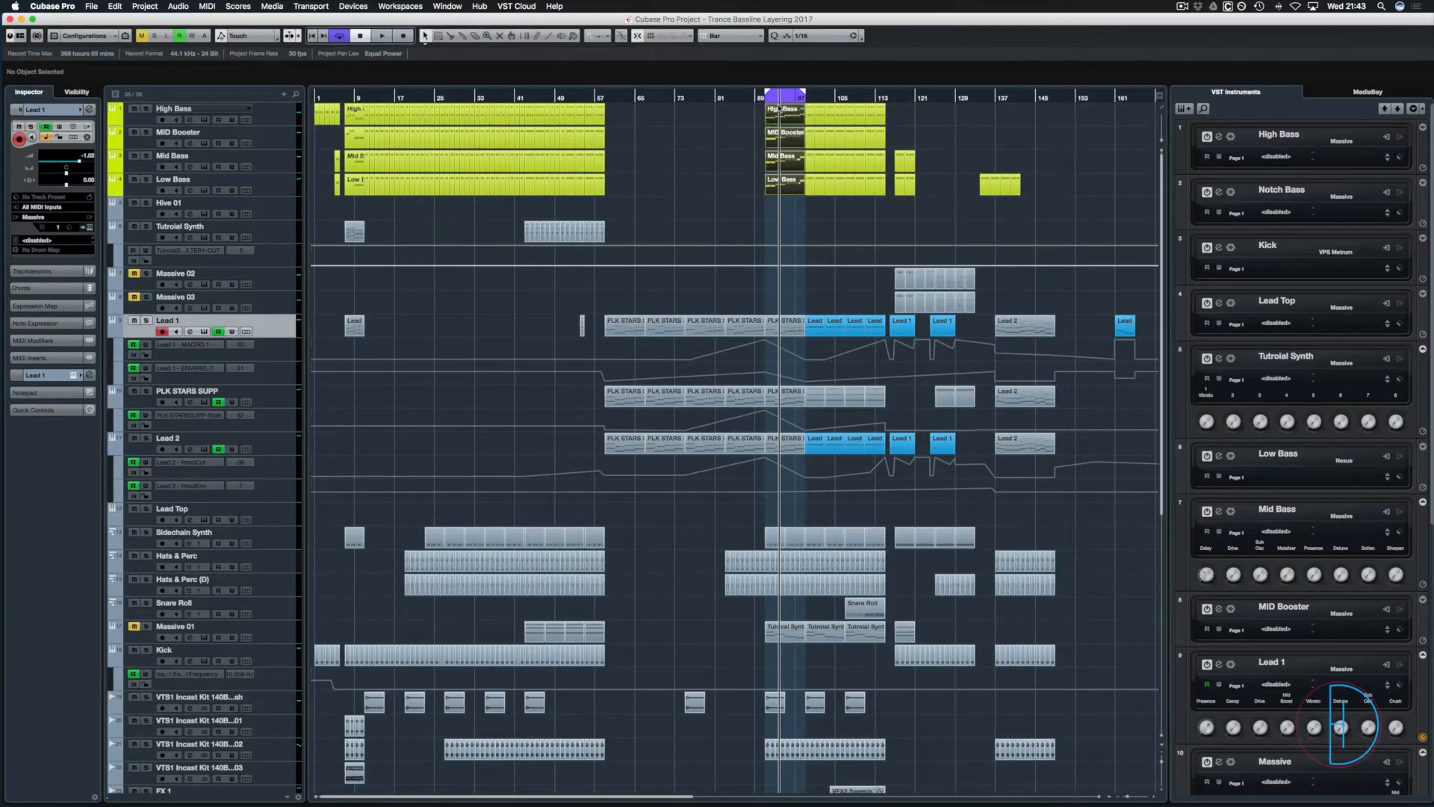
{"action": "left_click", "coordinate": [783, 325]}
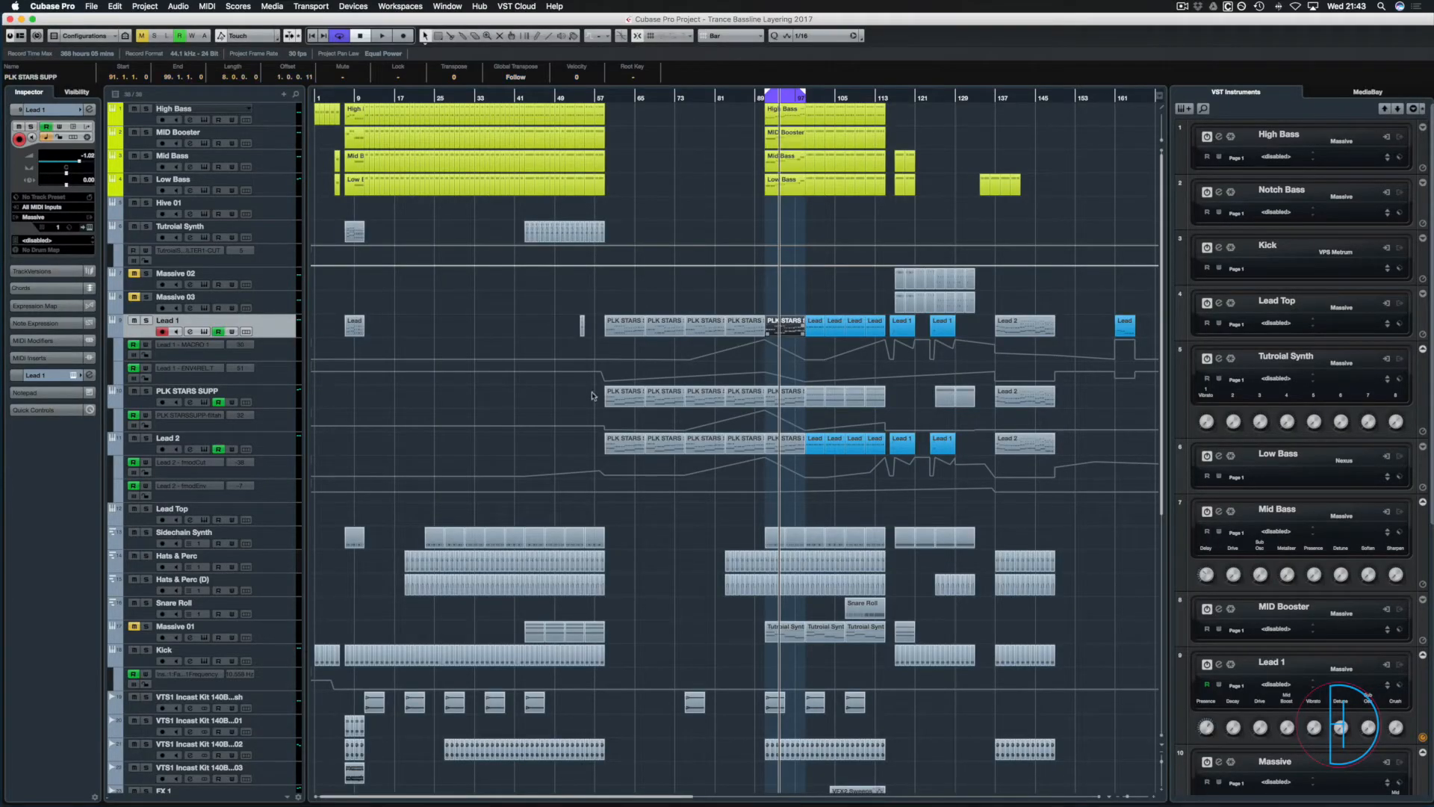
{"action": "key", "text": "Return"}
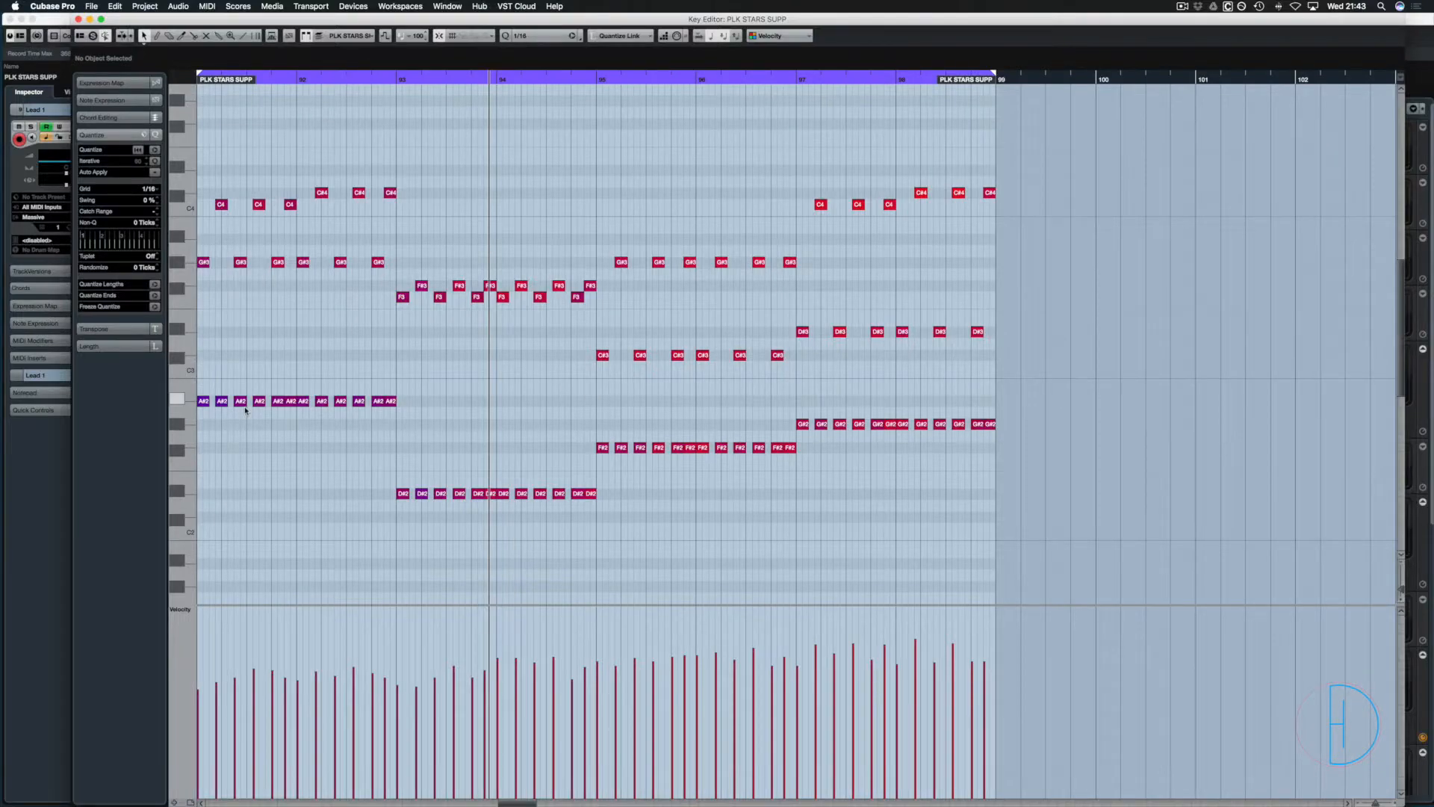
{"action": "key", "text": "Return"}
Open the four bass clips at bar 91 in the Key Editor and transpose the notes from bar 93 onward down nine semitones, placing bar 93 on D#.
{"action": "left_click_drag", "start_coordinate": [781, 215], "coordinate": [807, 104]}
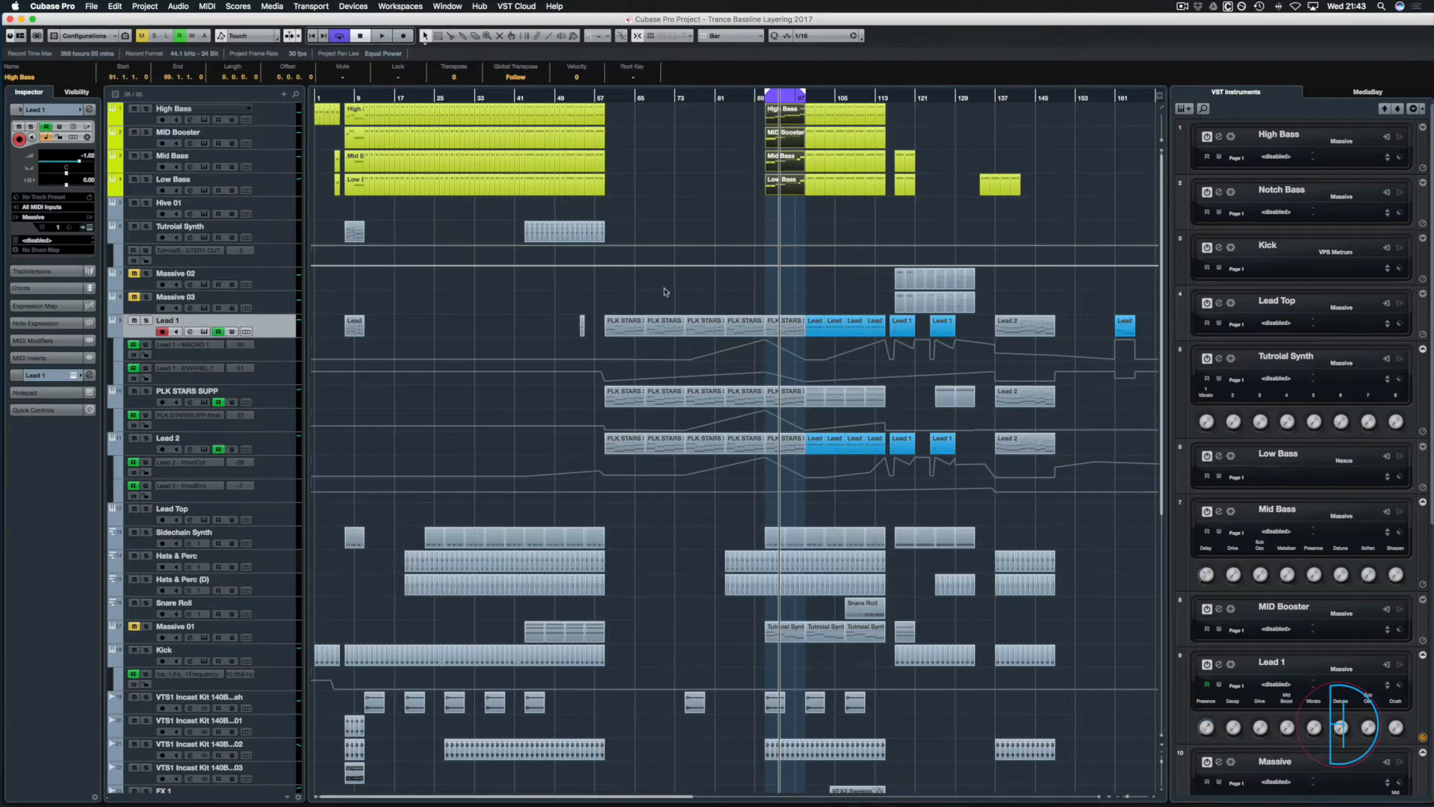
{"action": "key", "text": "Return"}
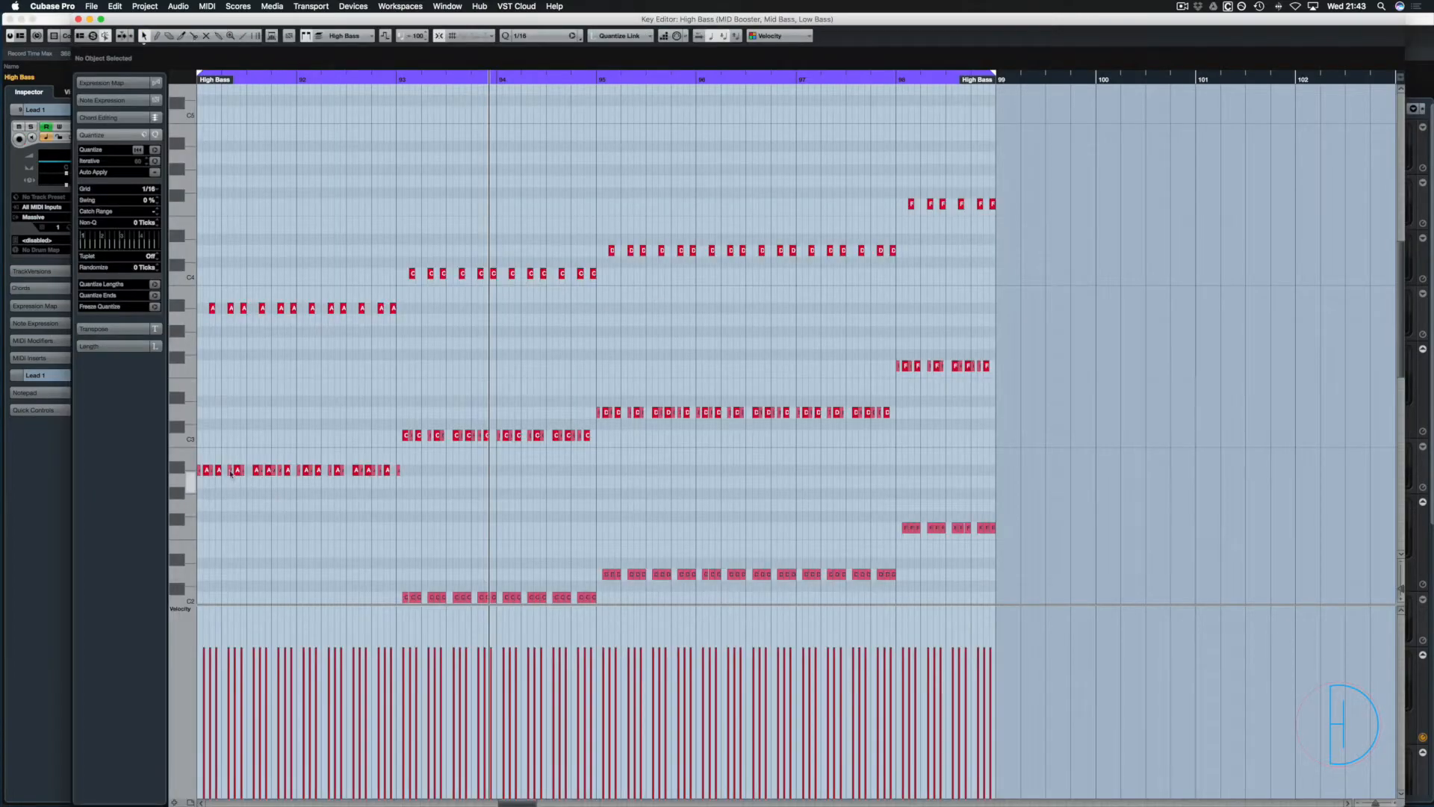
{"action": "left_click_drag", "start_coordinate": [518, 539], "coordinate": [404, 577]}
{"action": "key", "text": "Down"}
{"action": "key", "text": "Down"}
{"action": "key", "text": "Down"}
{"action": "key", "text": "Down"}
{"action": "key", "text": "Down"}
{"action": "key", "text": "Down"}
{"action": "key", "text": "Down"}
{"action": "key", "text": "Down"}
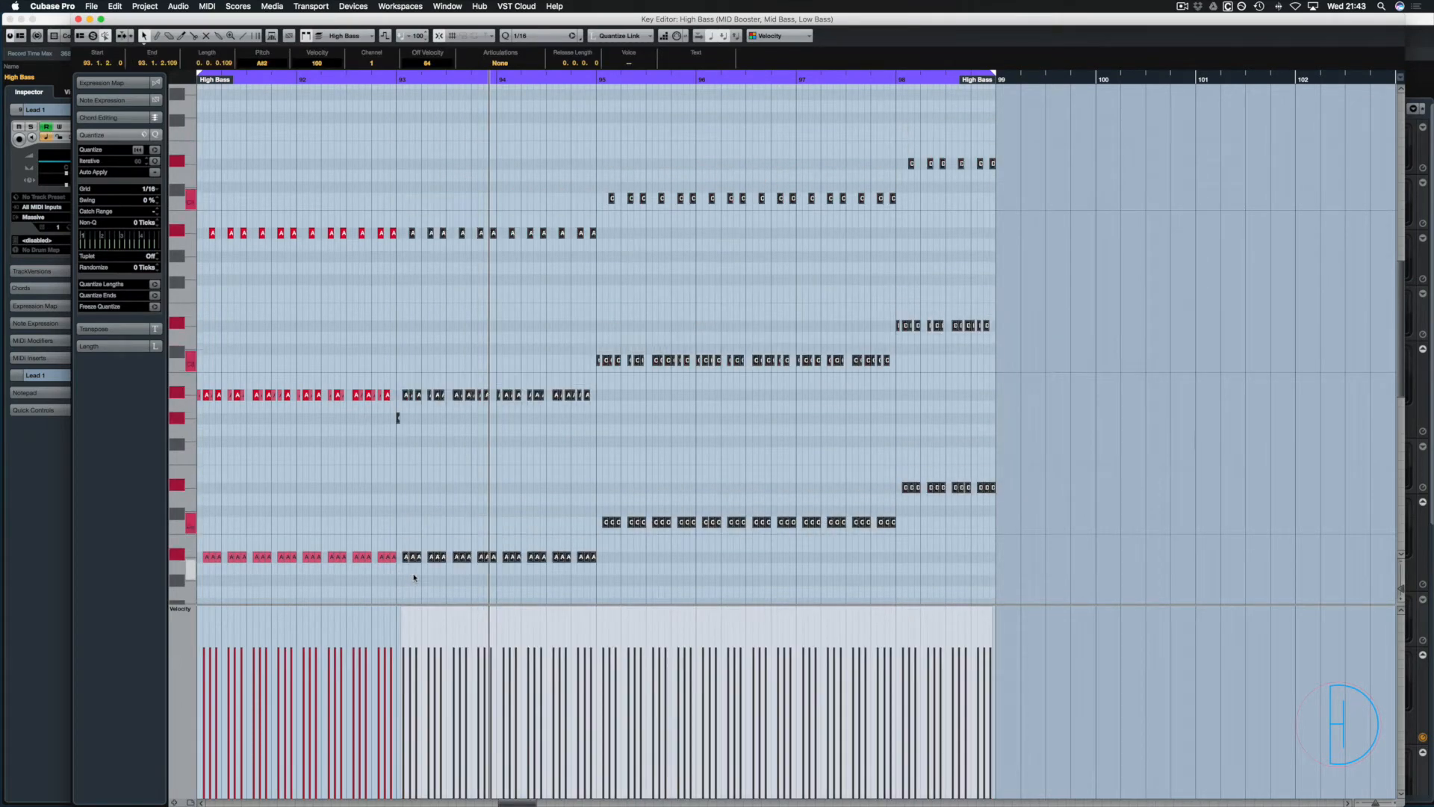
{"action": "key", "text": "Down"}
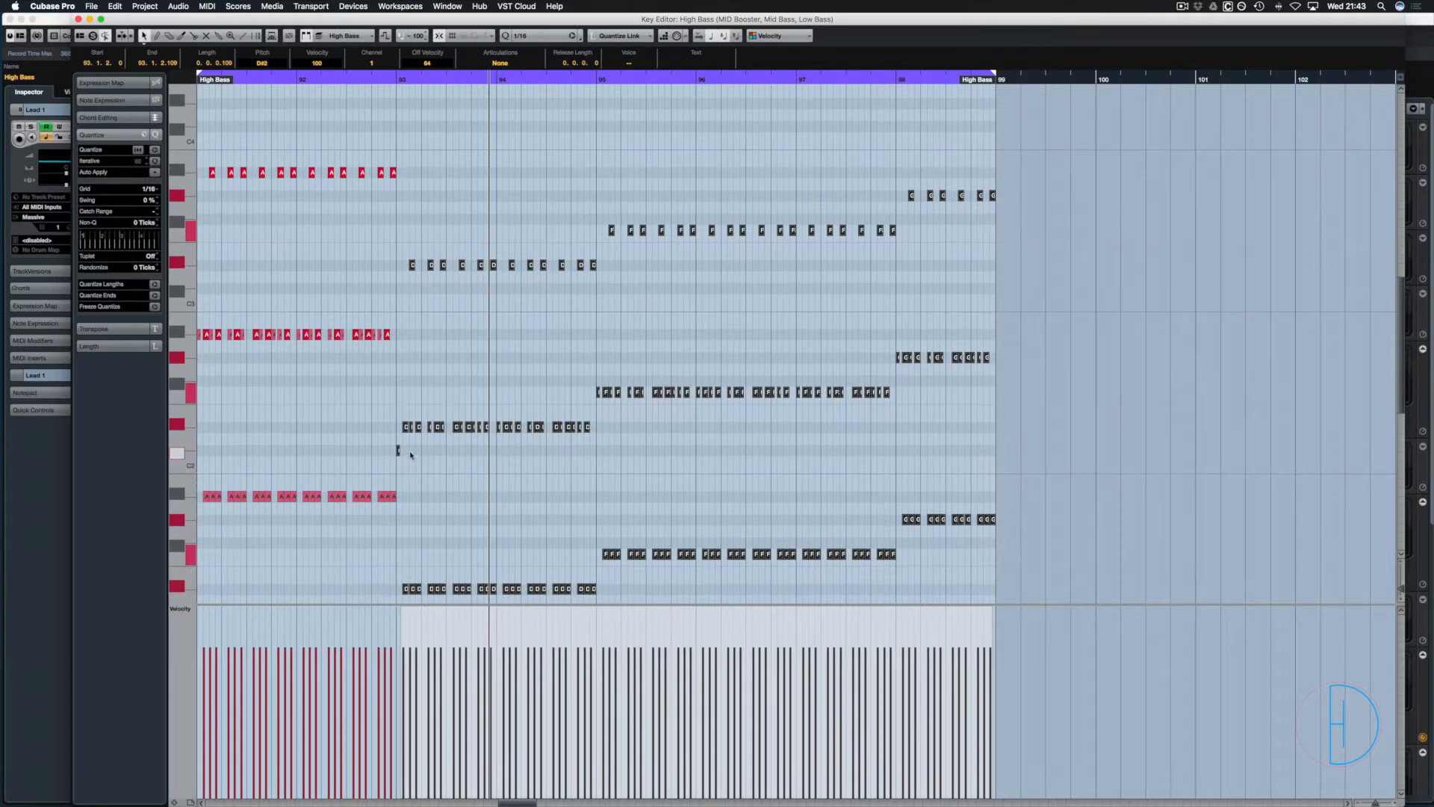
{"action": "left_click", "coordinate": [365, 449]}
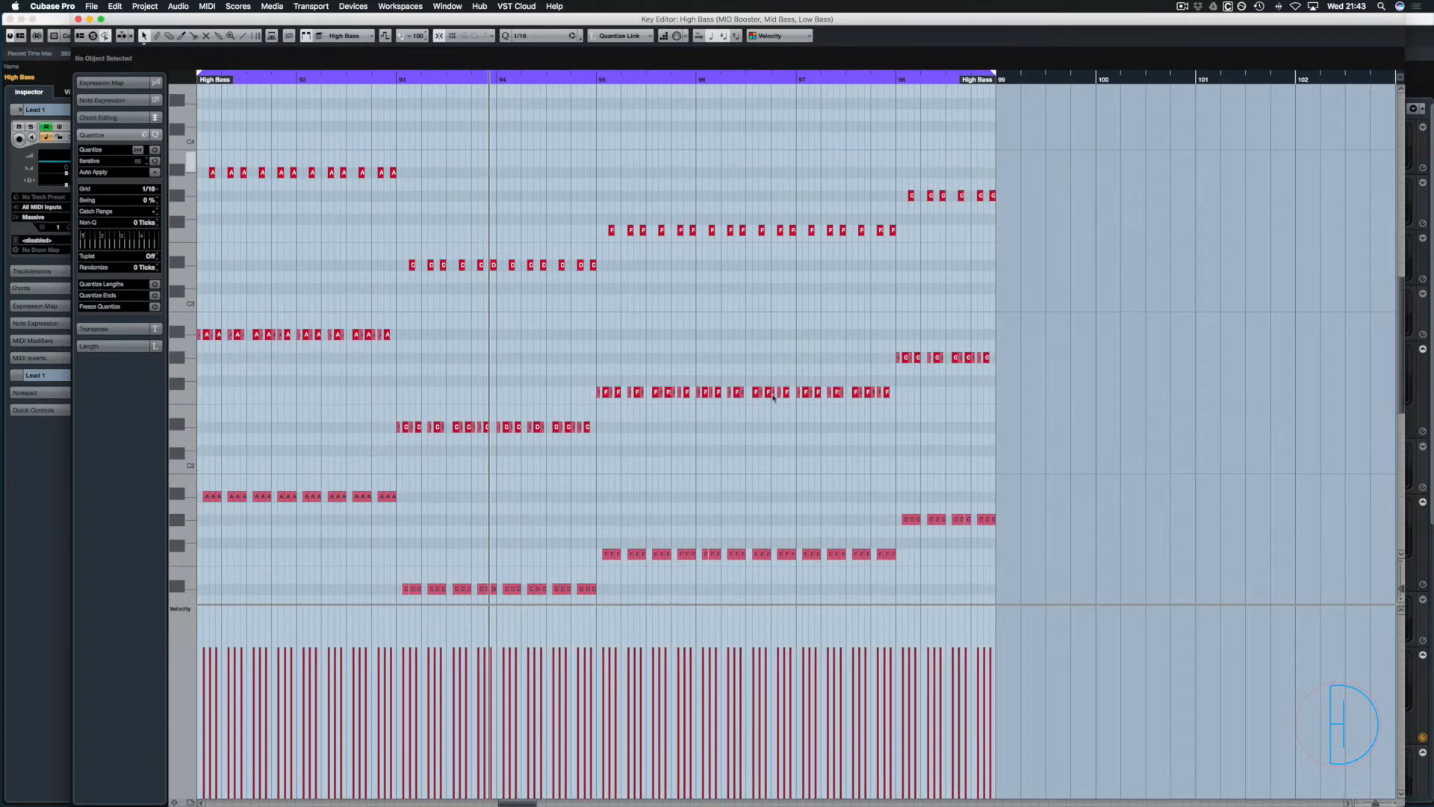
Raise the bass notes from bar 95 onward one semitone to F#, and those from bar 97 onward two more semitones to G#.
{"action": "left_click_drag", "start_coordinate": [1069, 161], "coordinate": [599, 563]}
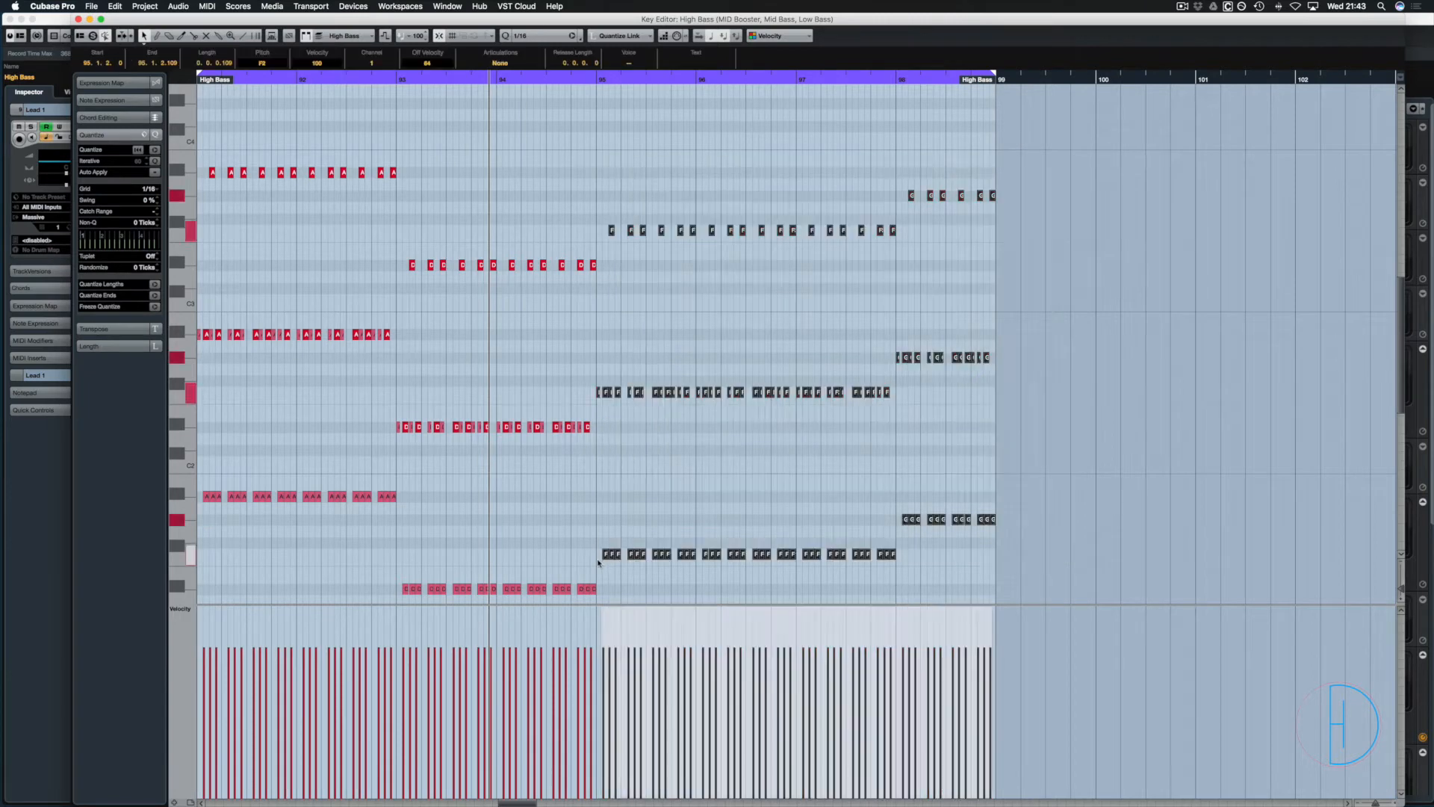
{"action": "key", "text": "Up"}
{"action": "left_click", "coordinate": [929, 298]}
{"action": "left_click_drag", "start_coordinate": [1035, 148], "coordinate": [790, 546]}
{"action": "key", "text": "Up"}
{"action": "key", "text": "Up"}
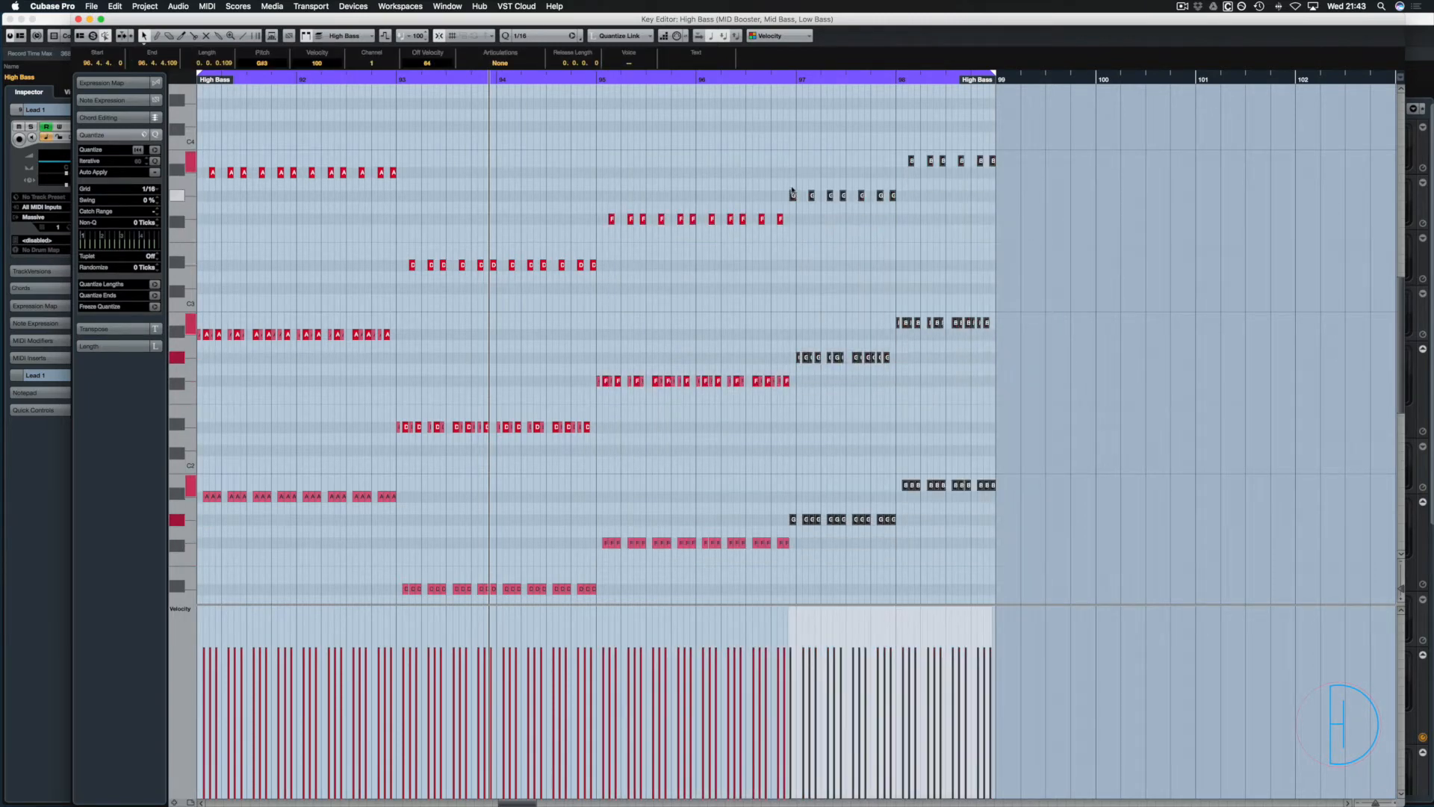
Lower the stray bass notes just before bar 97 by two semitones to F#.
{"action": "left_click_drag", "start_coordinate": [791, 175], "coordinate": [794, 312]}
{"action": "key", "text": "Down"}
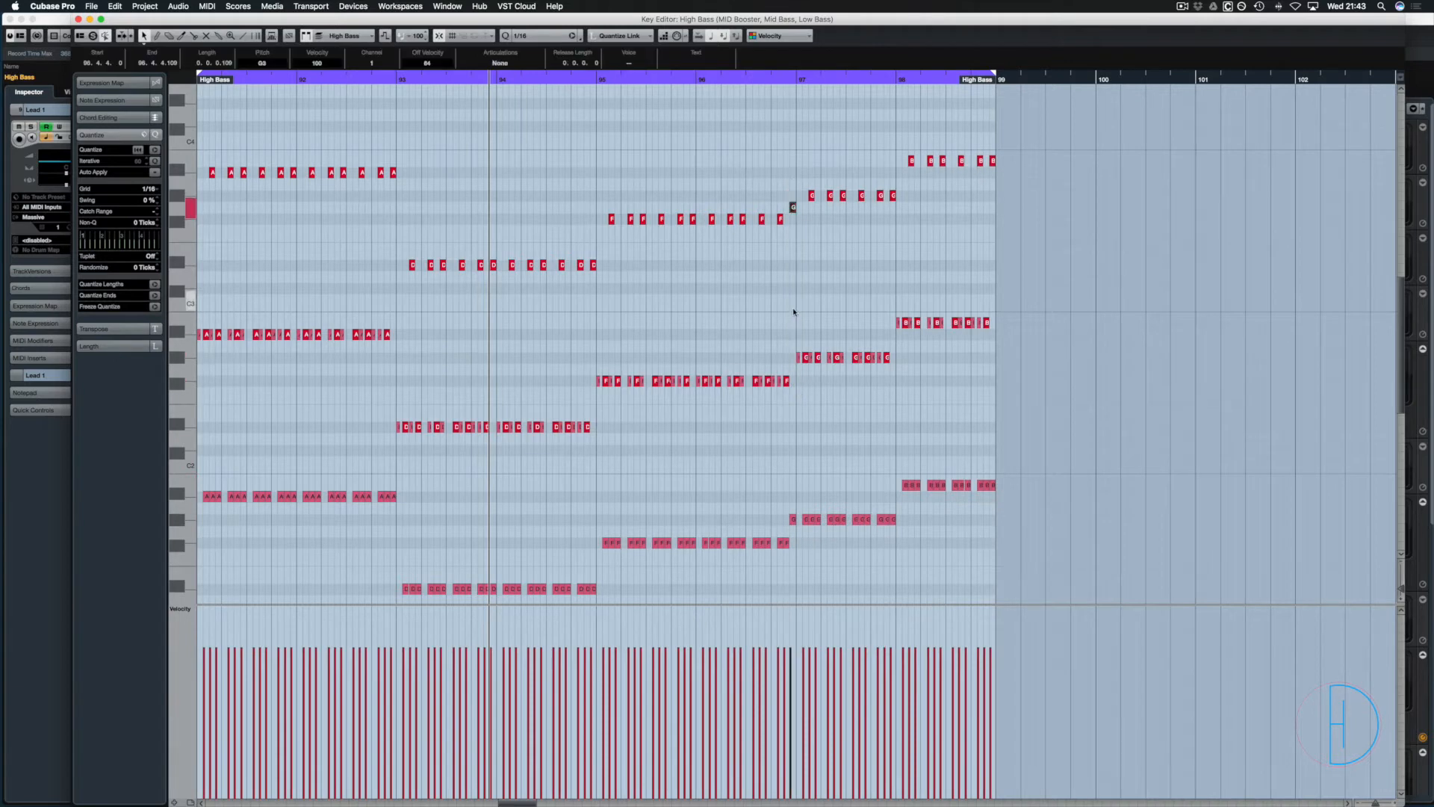
{"action": "key", "text": "Down"}
{"action": "left_click_drag", "start_coordinate": [791, 486], "coordinate": [795, 518]}
{"action": "key", "text": "Down"}
{"action": "key", "text": "Down"}
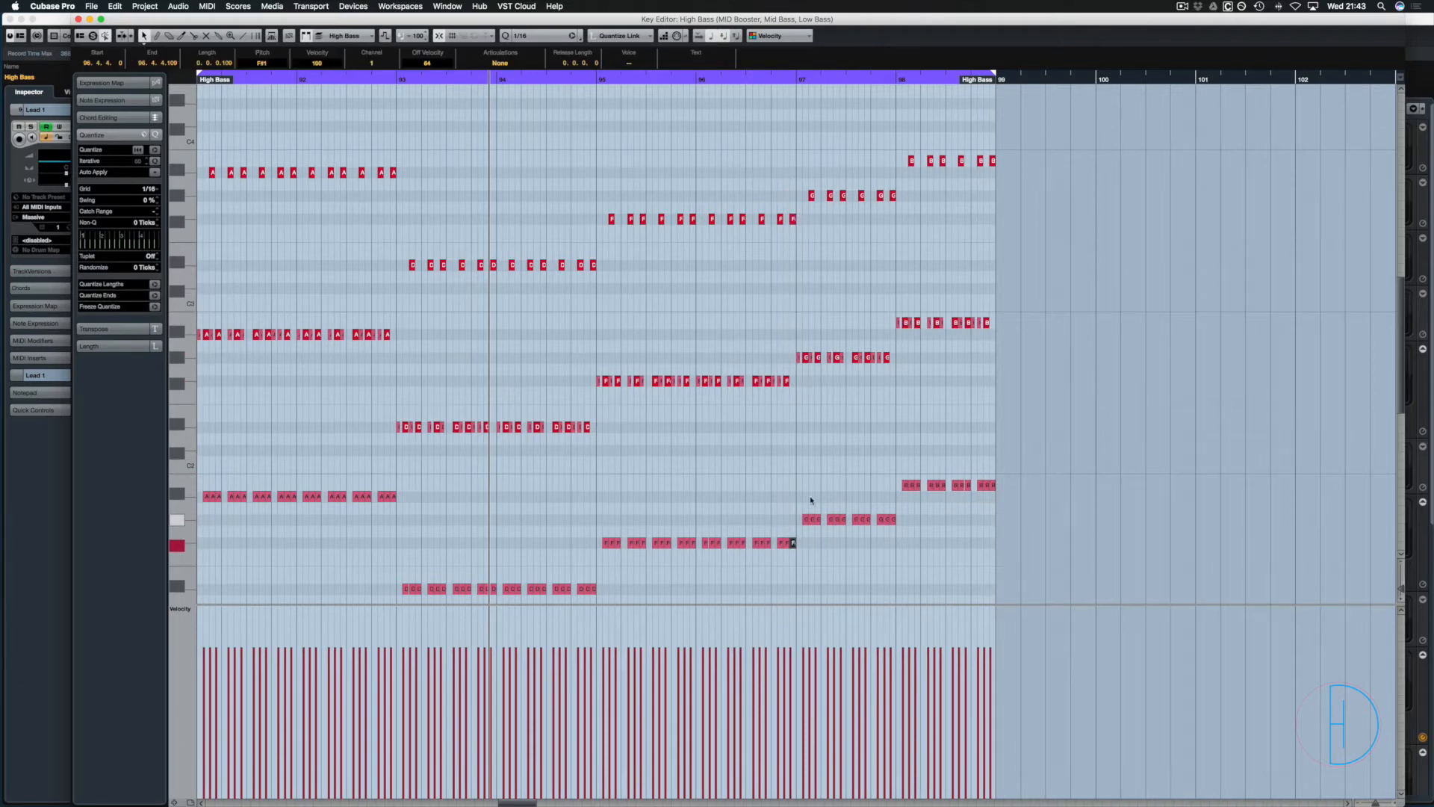
Lower the bass notes in bar 98 by three semitones and close the Key Editor.
{"action": "left_click_drag", "start_coordinate": [1028, 128], "coordinate": [901, 504]}
{"action": "key", "text": "Down"}
{"action": "key", "text": "Down"}
{"action": "key", "text": "Down"}
{"action": "key", "text": "Return"}
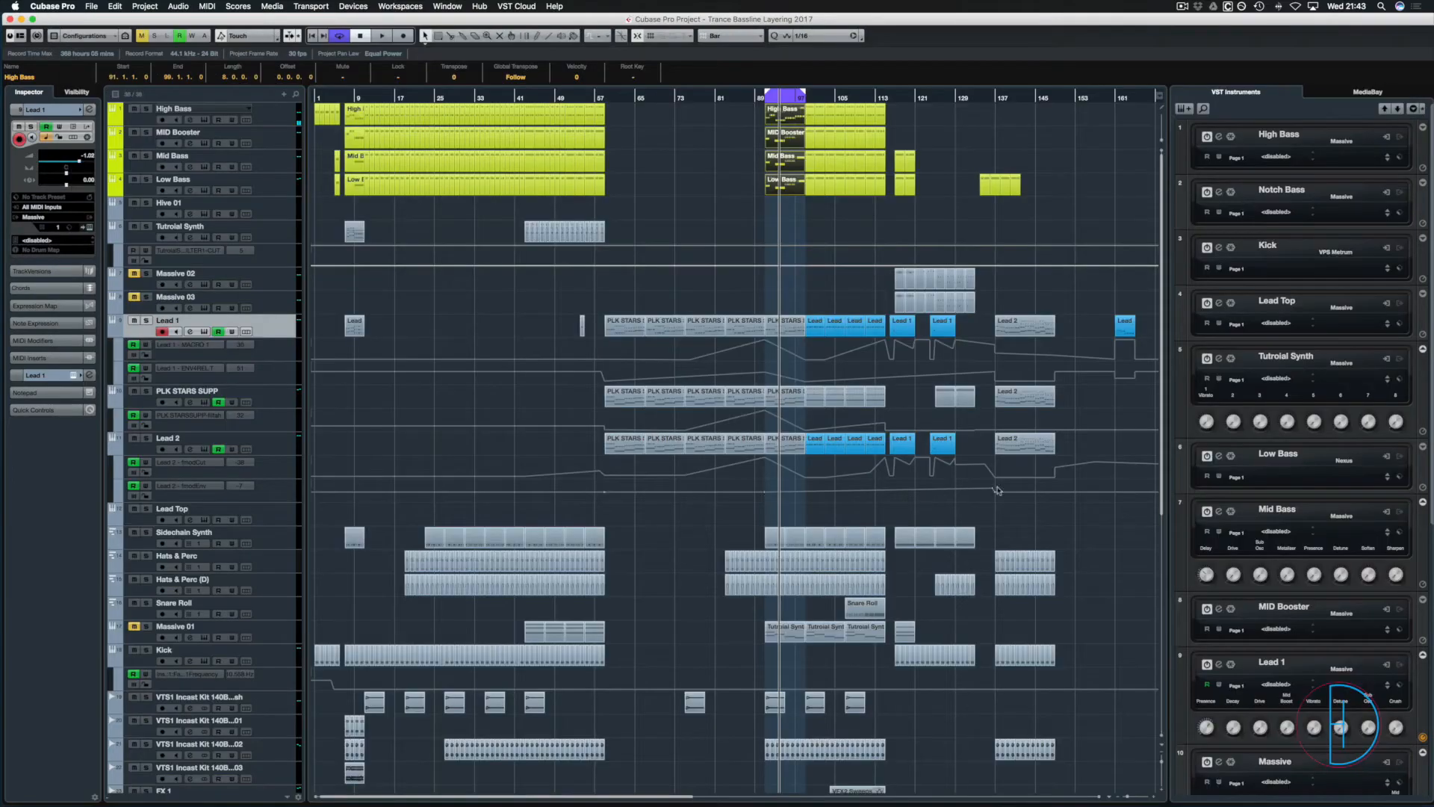
Play the looped section from bar 91 to hear the transposed basses with the full mix.
{"action": "key", "text": "space"}
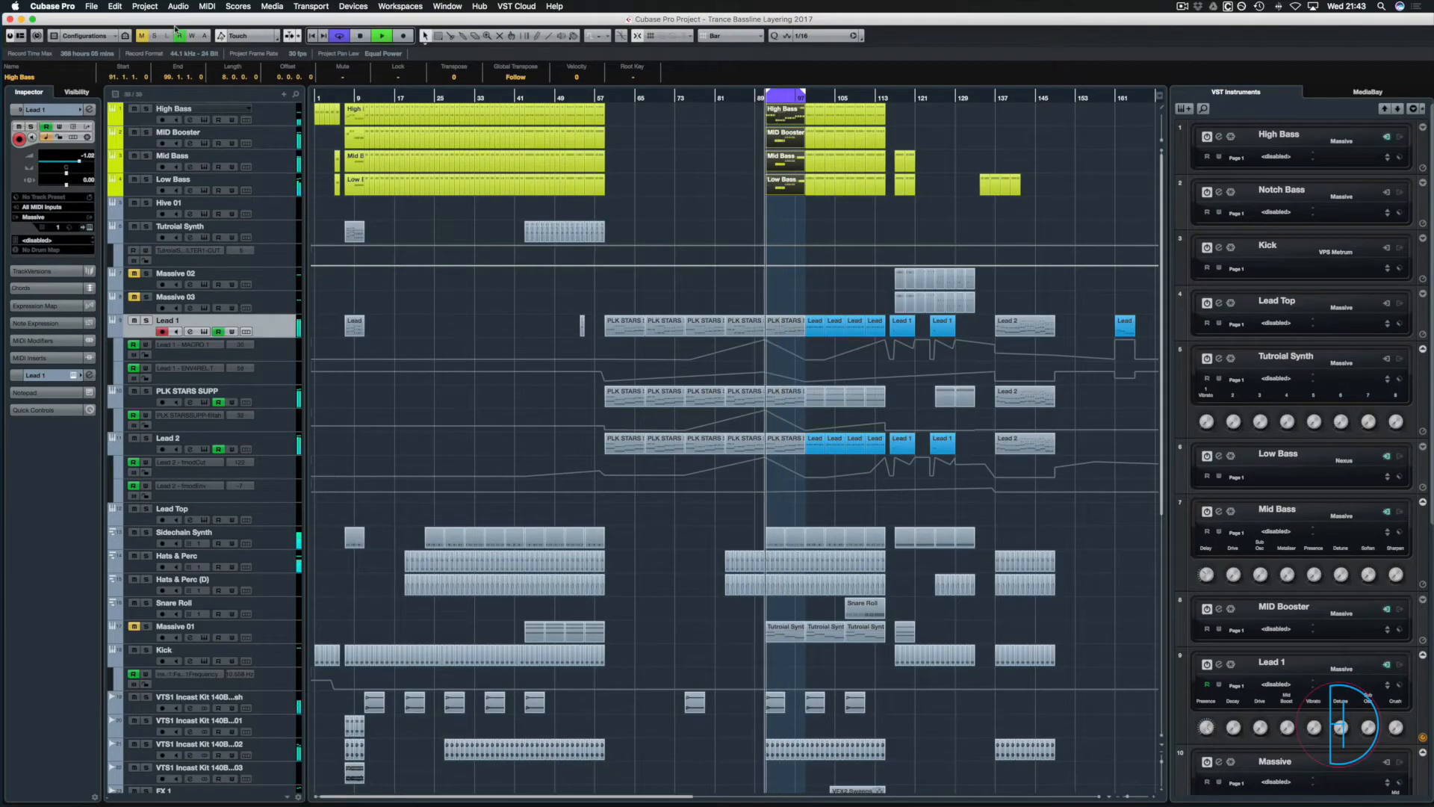
{"action": "right_click", "coordinate": [177, 28]}
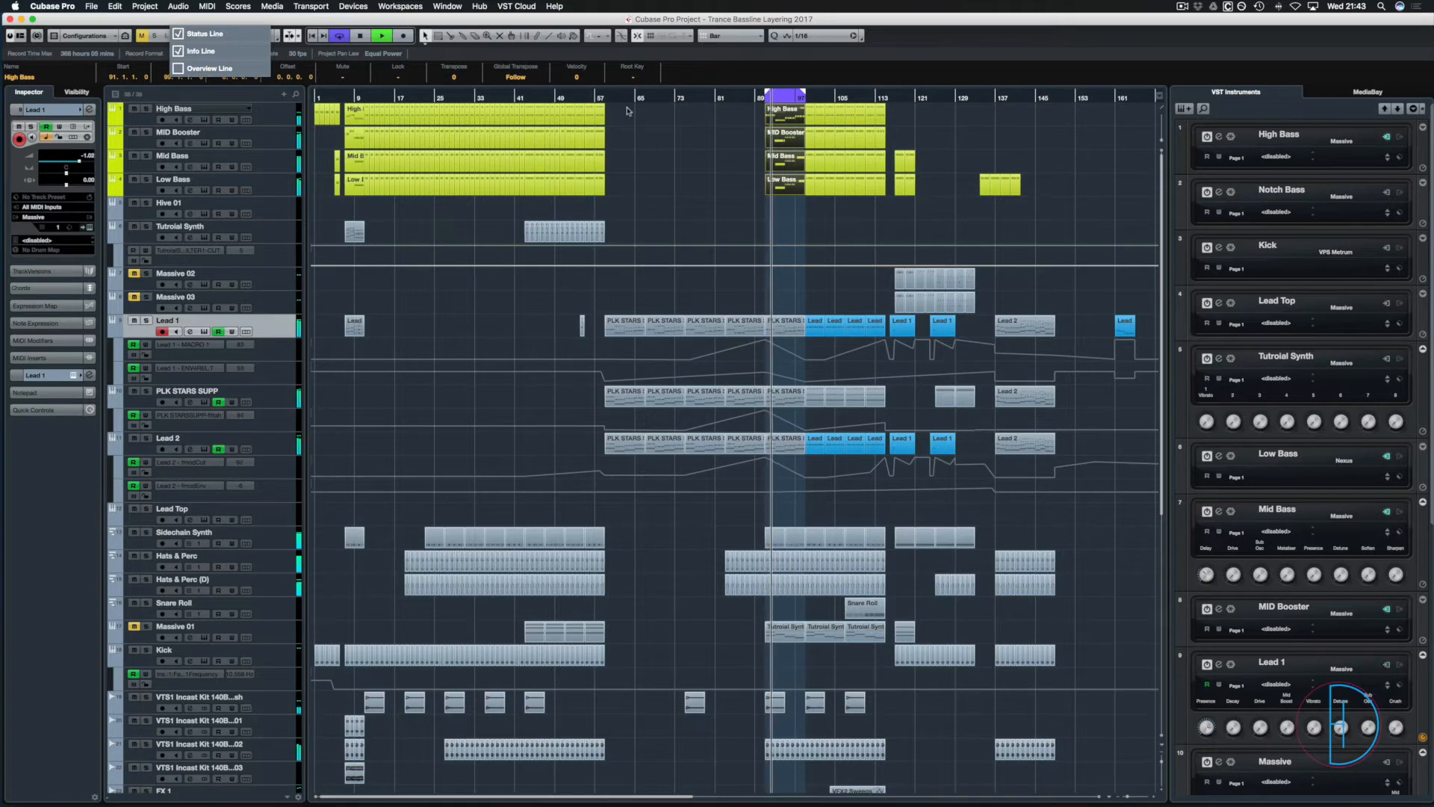
{"action": "left_click", "coordinate": [759, 173]}
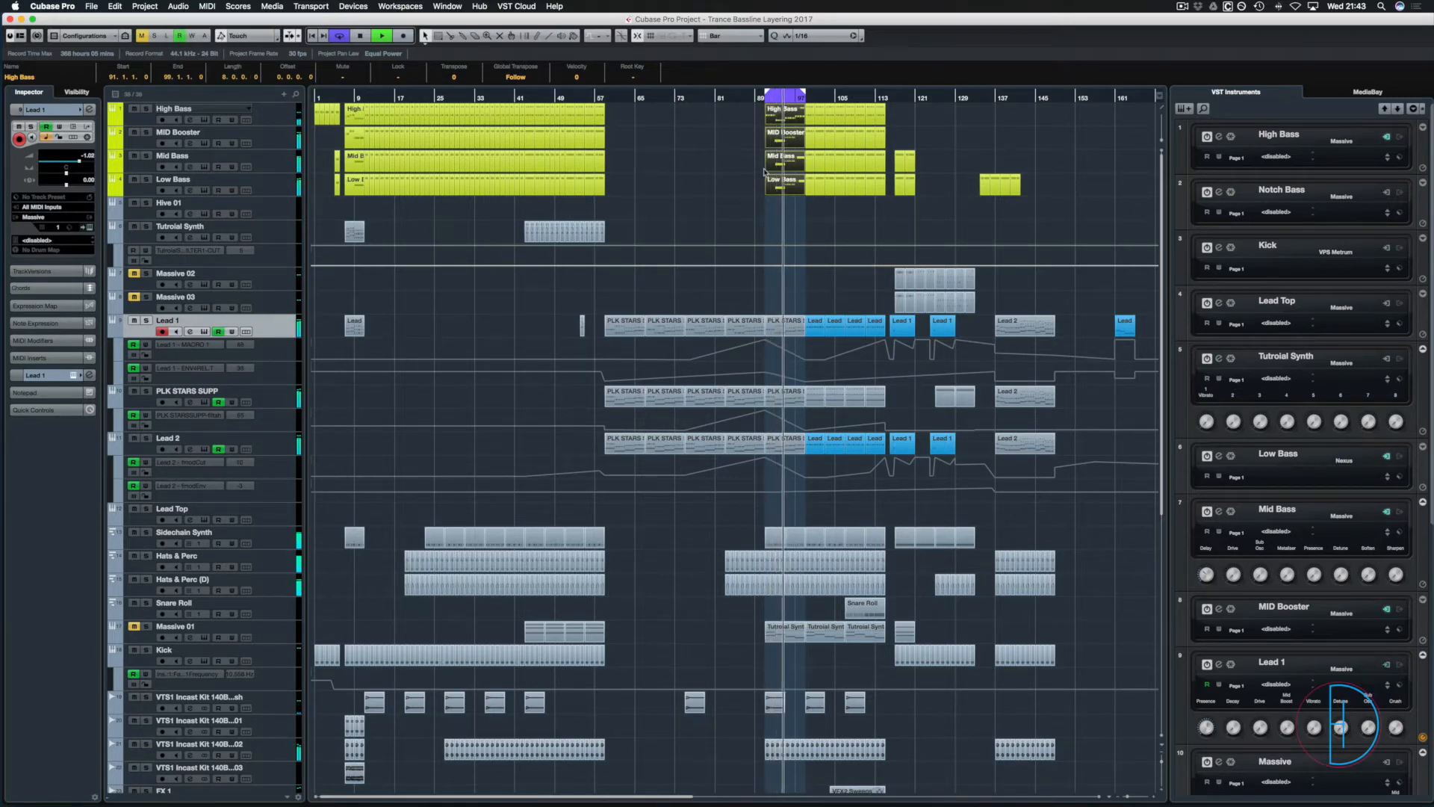
{"action": "key", "text": "space"}
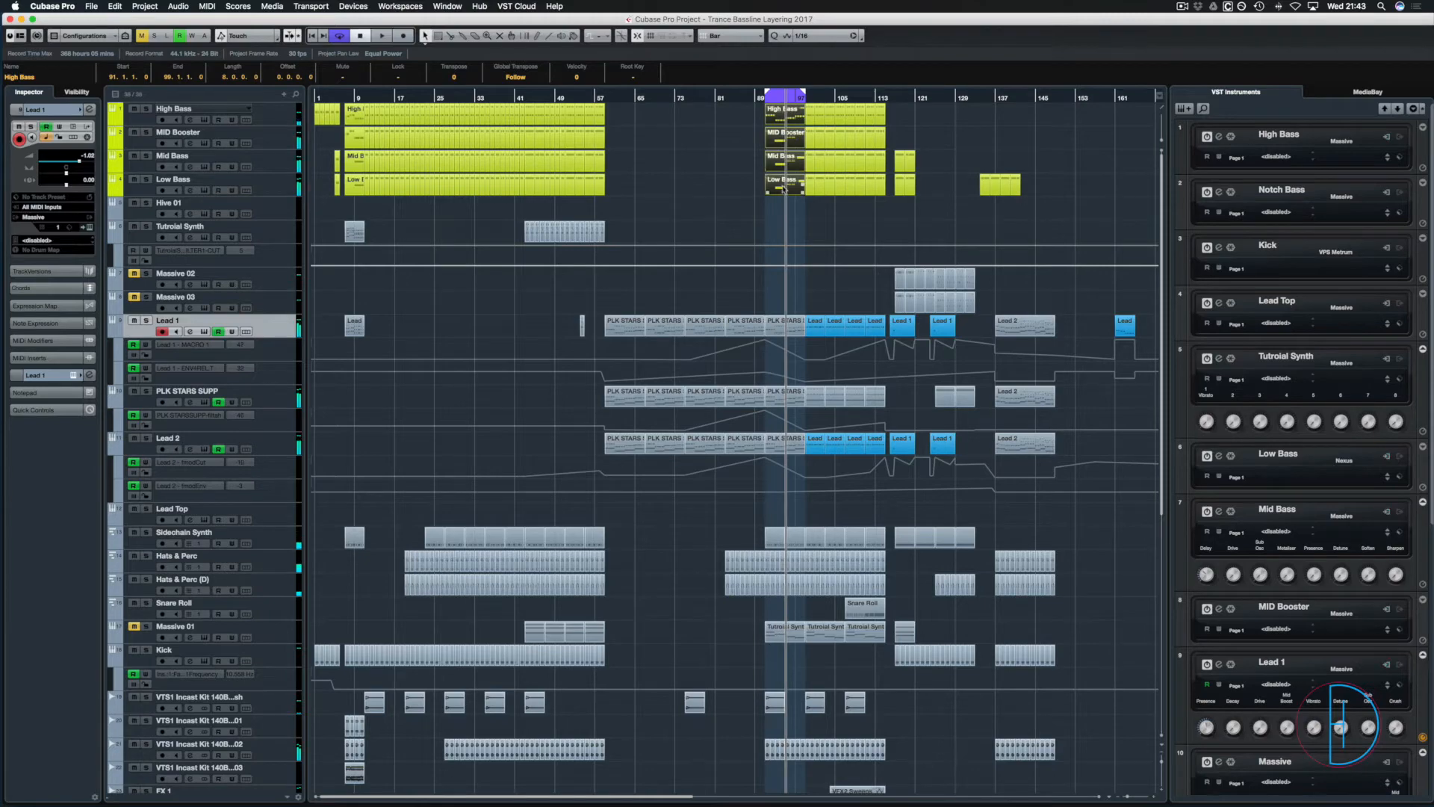
Compare the notes of the four bass clips with the Lead 1 clip at bar 91 in the Key Editor.
{"action": "double_click", "coordinate": [783, 189]}
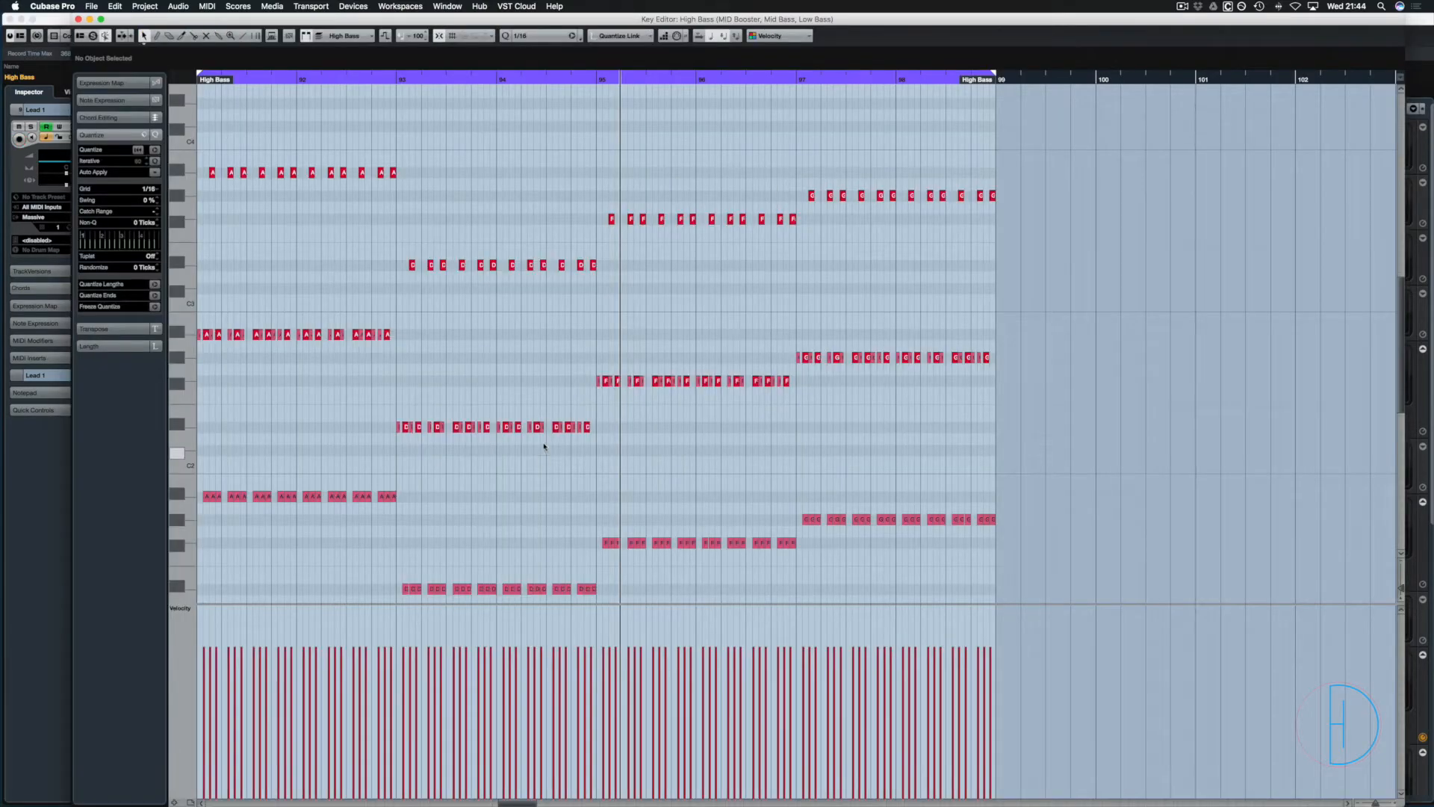
{"action": "scroll", "coordinate": [492, 307], "scroll_direction": "down", "scroll_amount": 3}
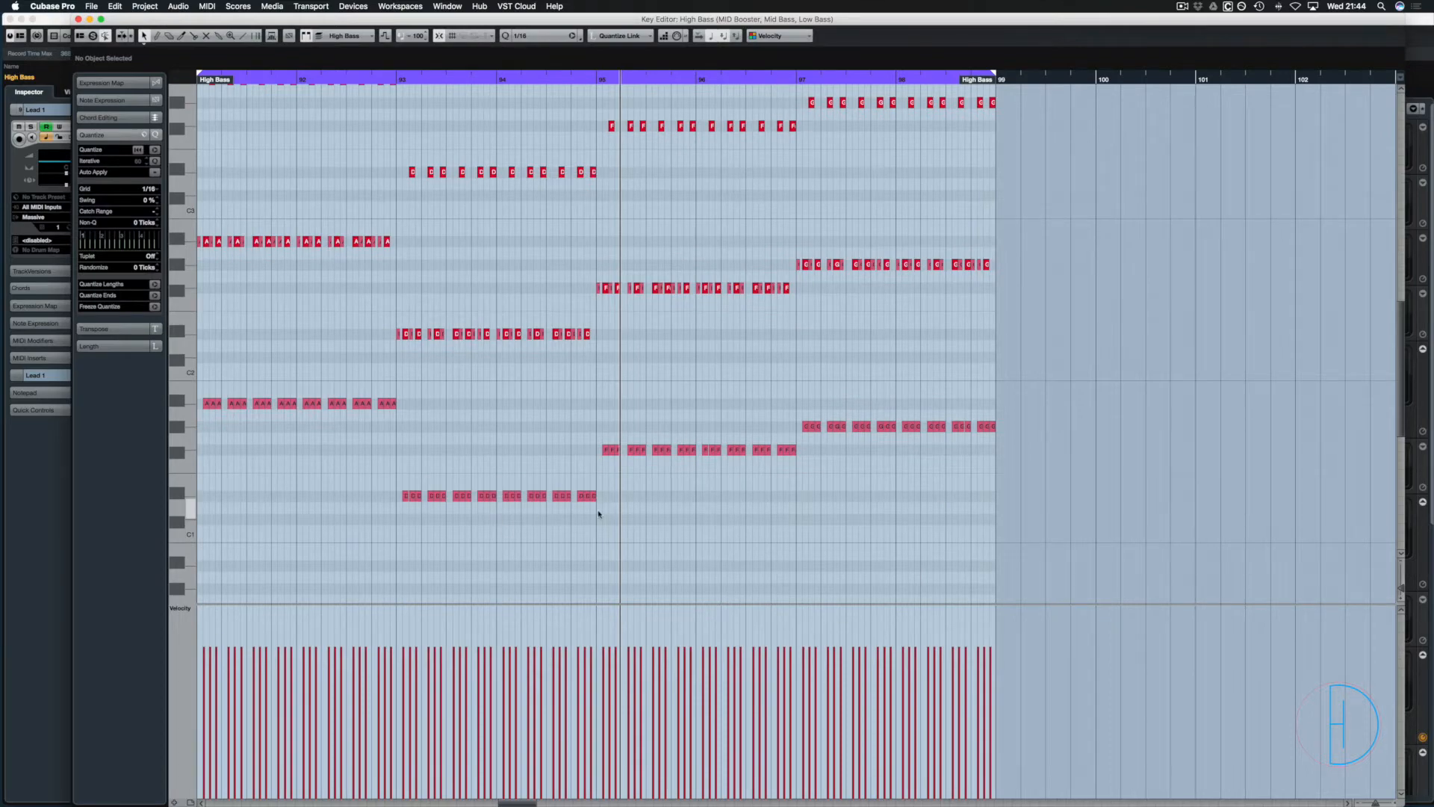
{"action": "key", "text": "Return"}
{"action": "left_click", "coordinate": [790, 322]}
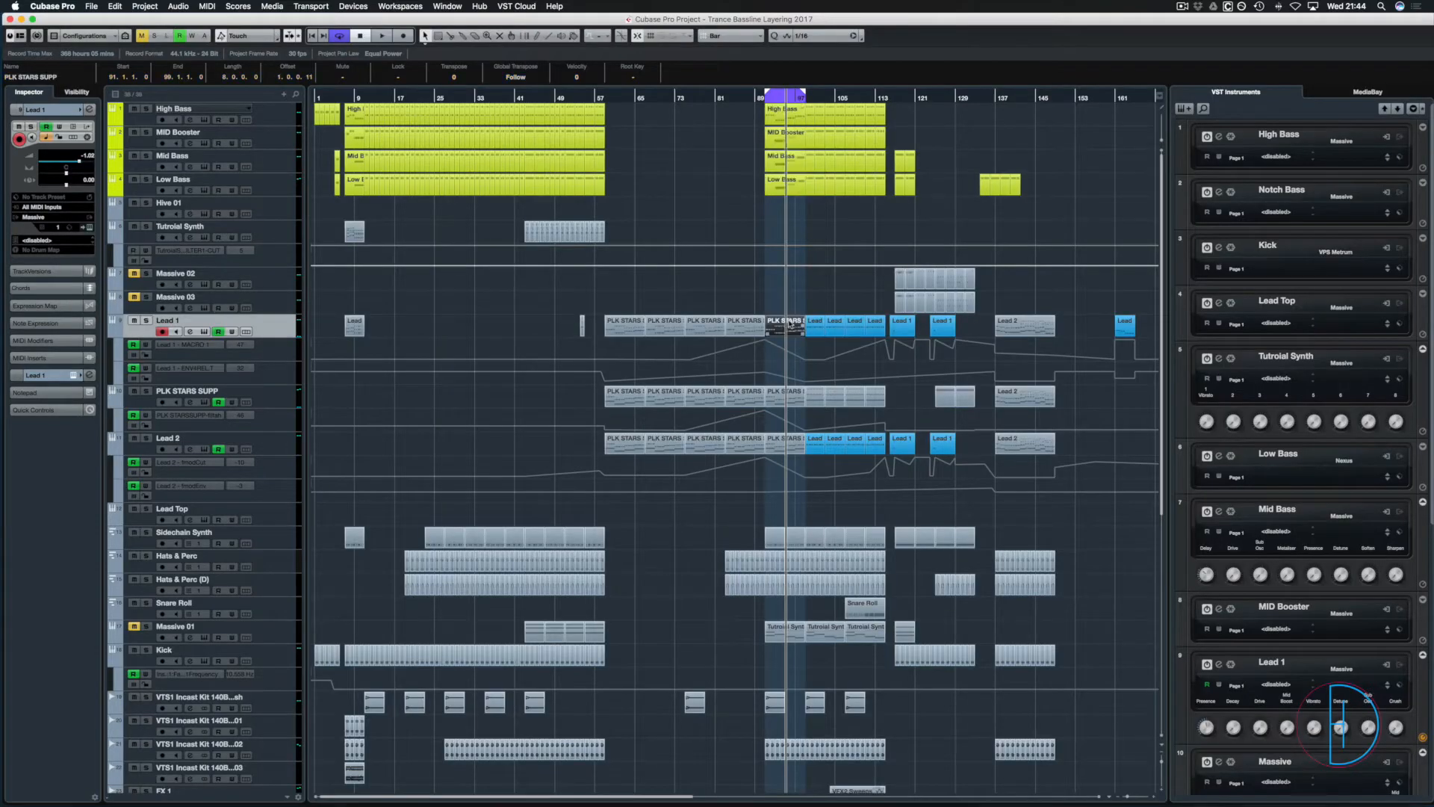
{"action": "key", "text": "Return"}
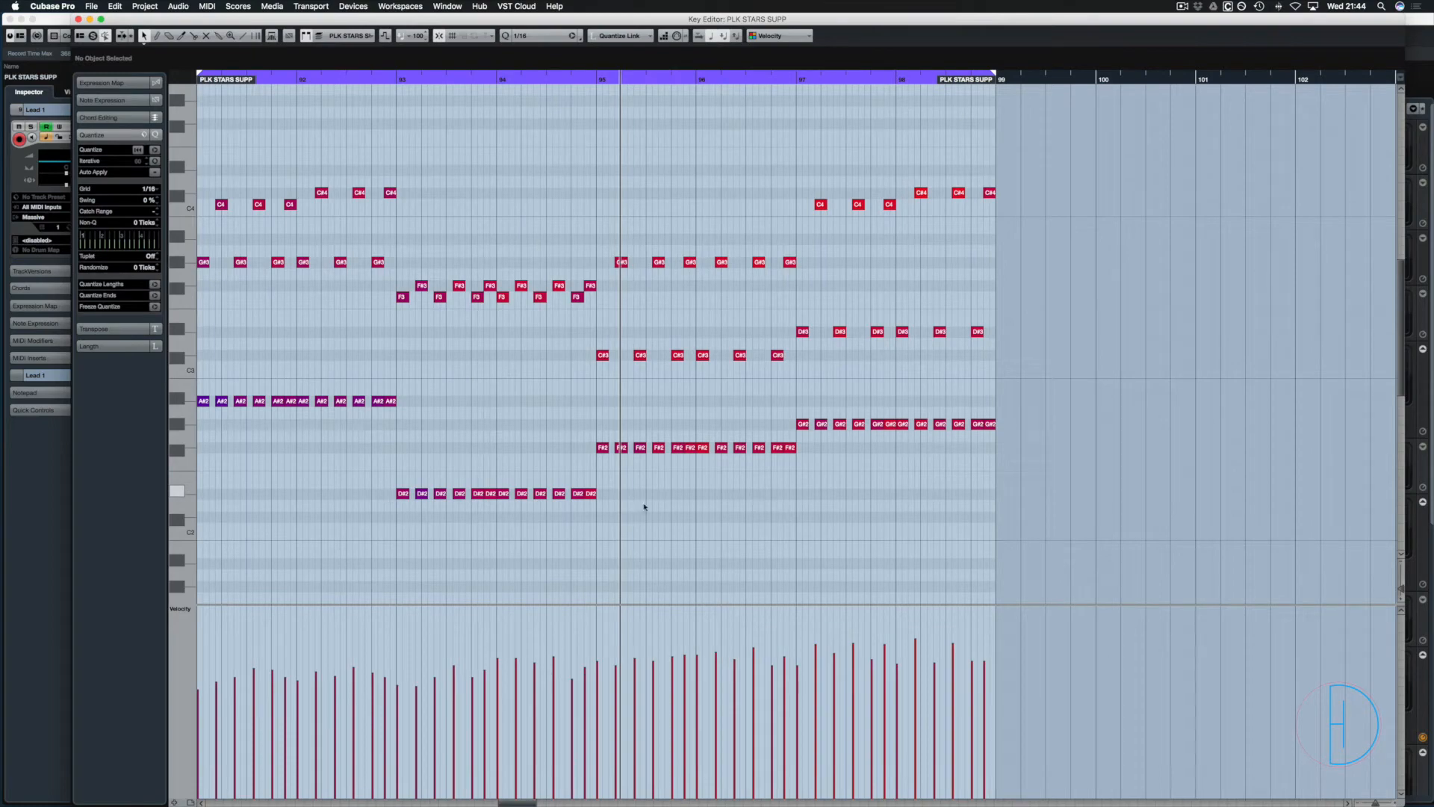
{"action": "left_click_drag", "start_coordinate": [644, 507], "coordinate": [646, 507]}
{"action": "key", "text": "Return"}
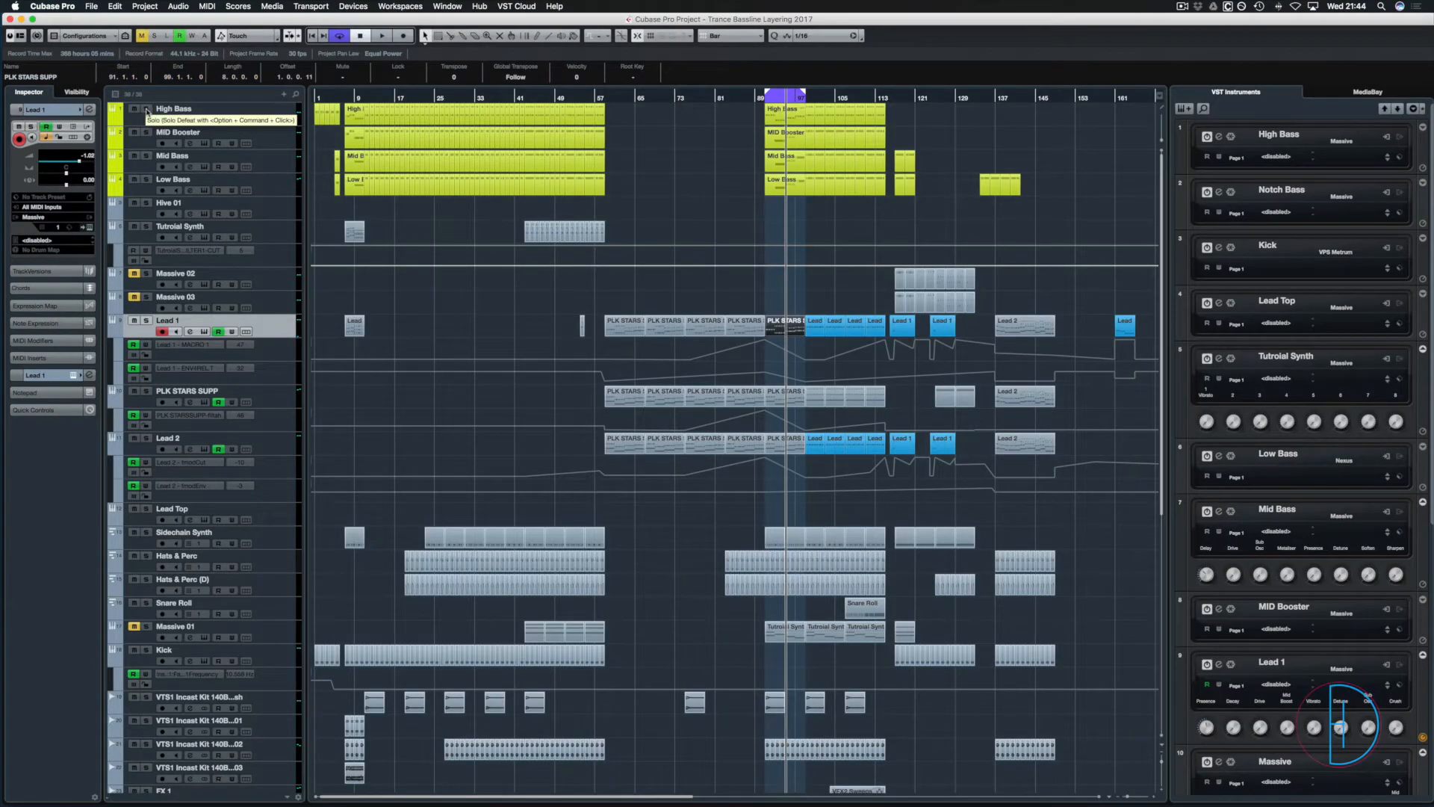
Solo the four bass tracks, play the loop from bar 91, and select their clips there.
{"action": "left_click", "coordinate": [146, 110]}
{"action": "left_click", "coordinate": [147, 180]}
{"action": "key", "text": "space"}
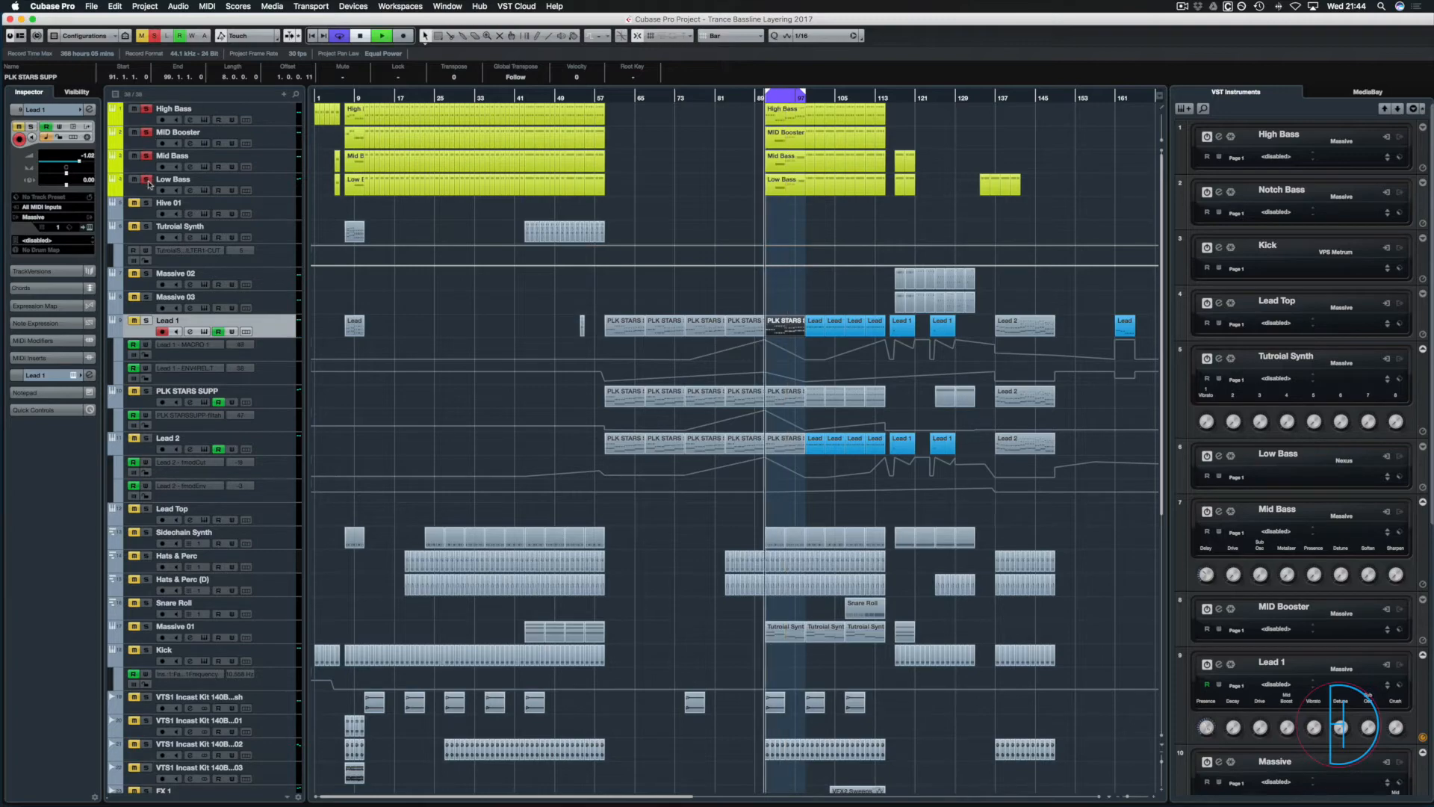
{"action": "left_click_drag", "start_coordinate": [800, 210], "coordinate": [774, 114]}
{"action": "double_click", "coordinate": [797, 114]}
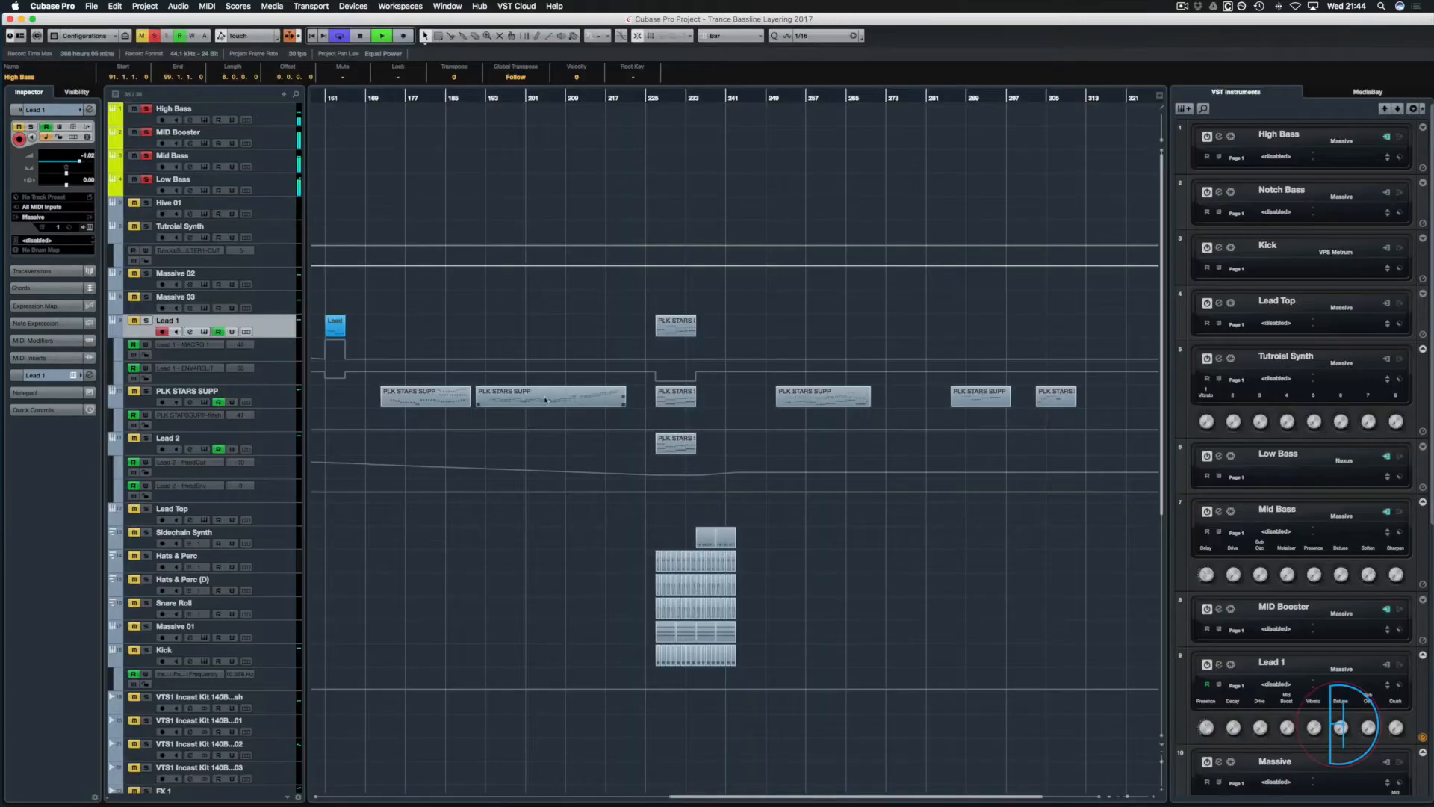
{"action": "scroll", "coordinate": [557, 321], "scroll_direction": "left", "scroll_amount": 10}
{"action": "key", "text": "space"}
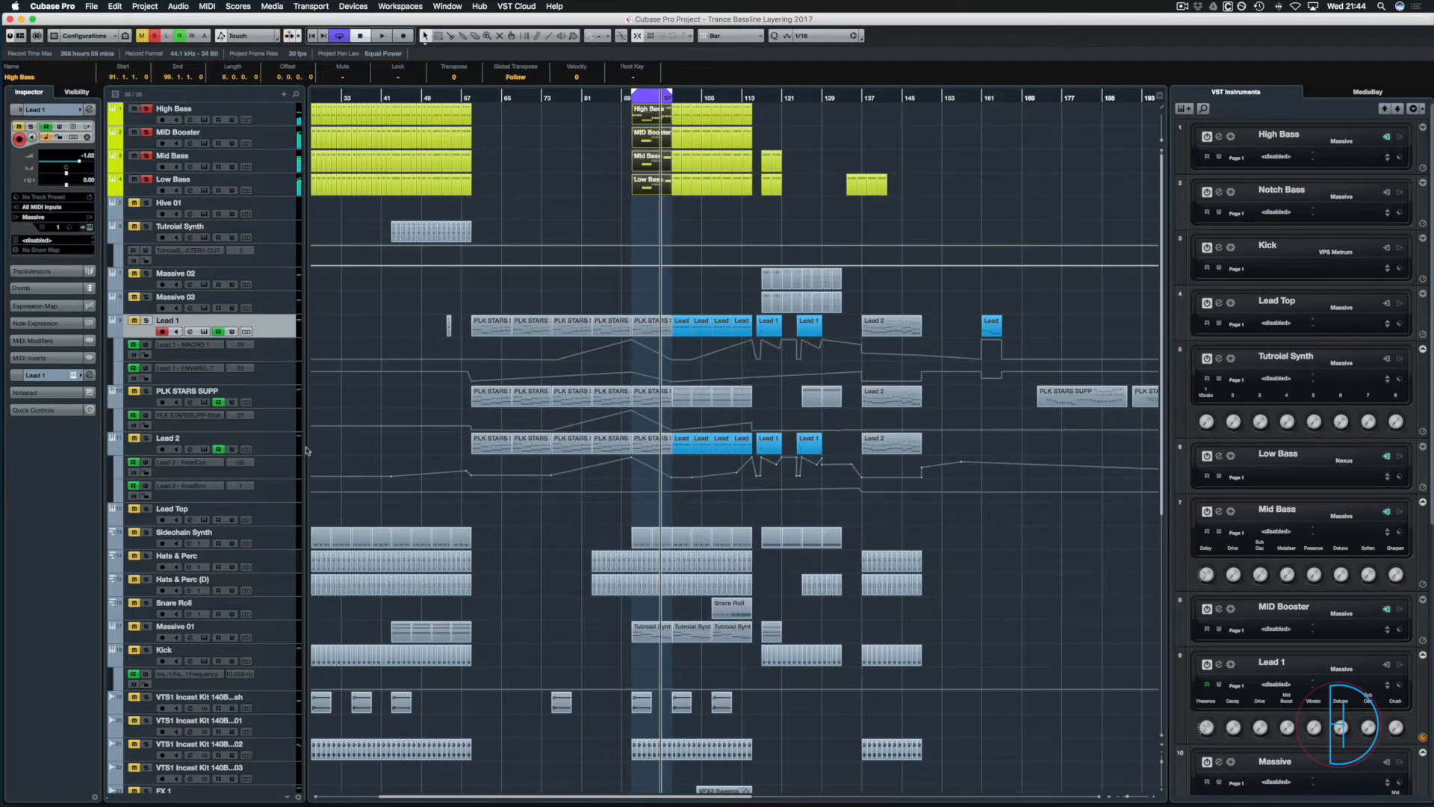
Play the loop with PLK STARS SUPP soloed alongside the basses, then clear all solos.
{"action": "key", "text": "space"}
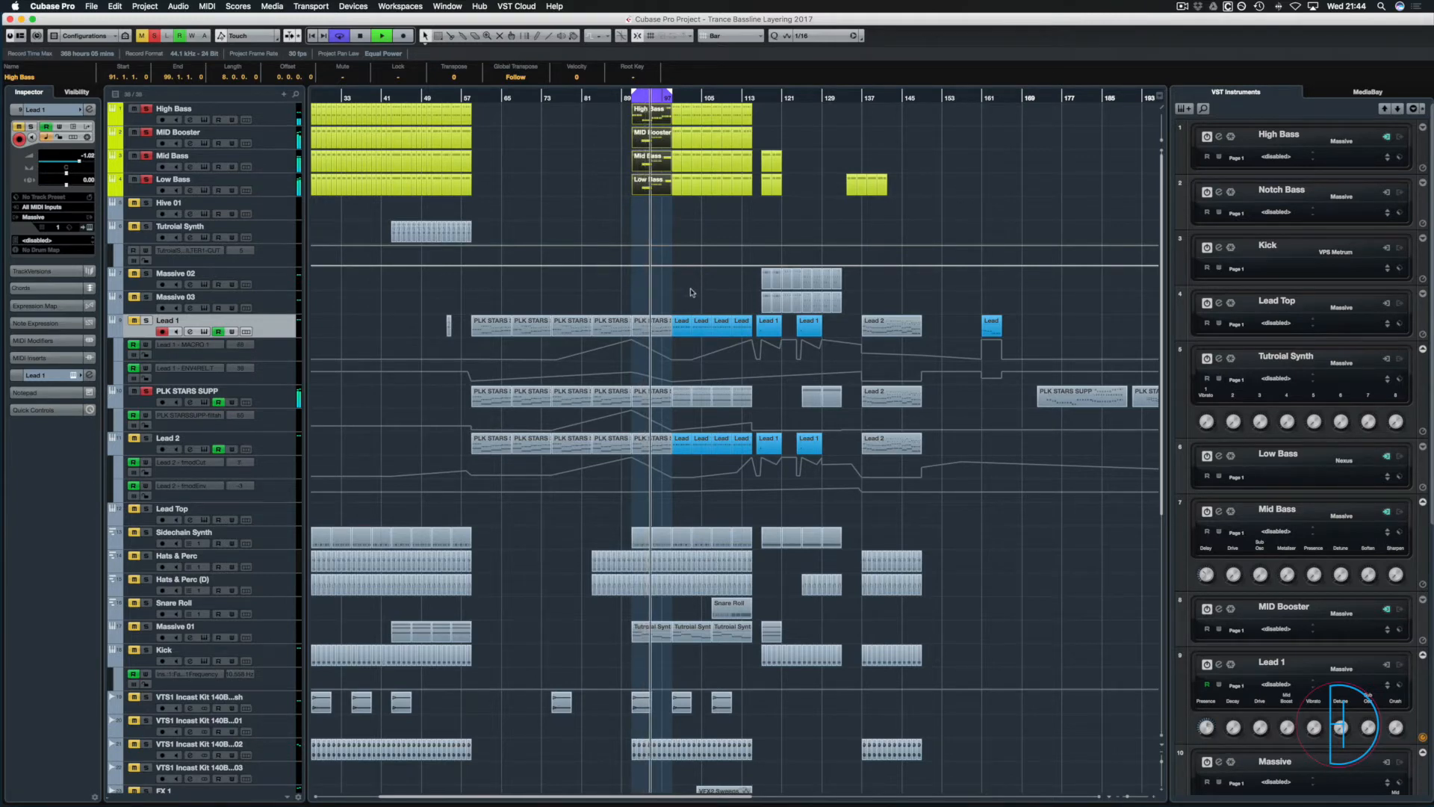
{"action": "key", "text": "space"}
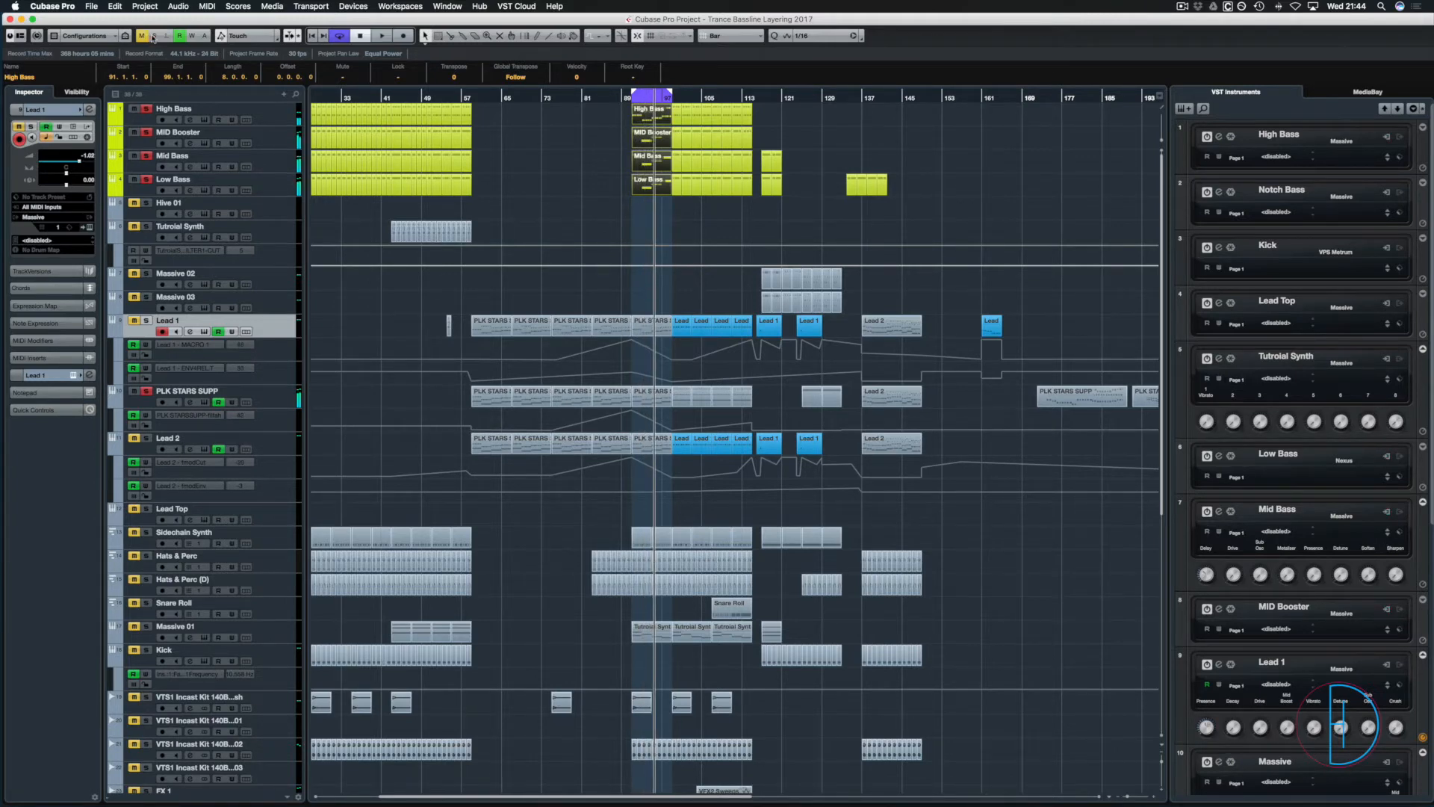
{"action": "left_click", "coordinate": [153, 36]}
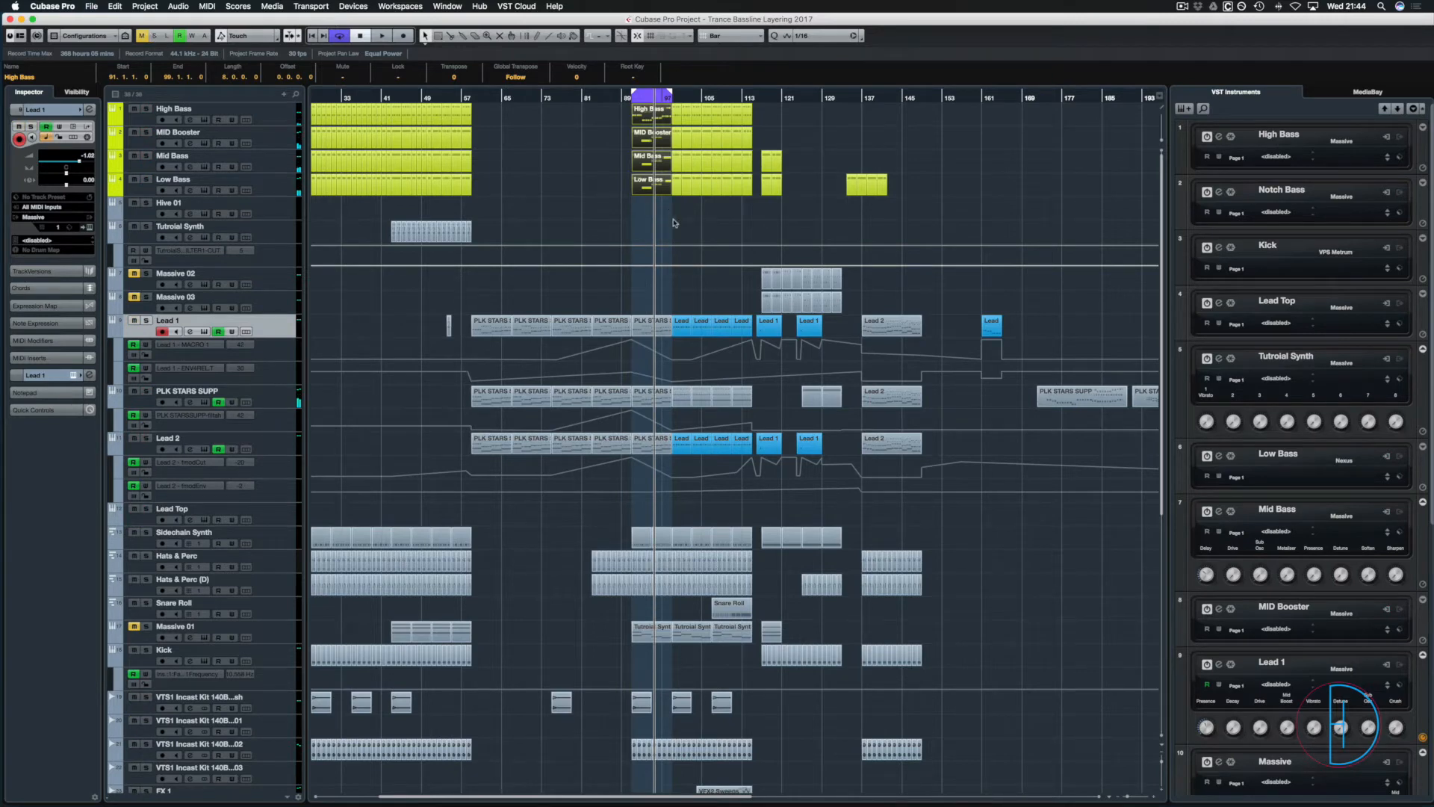
Open the Lead 1 track's clips at bars 91 and 99 together in the Key Editor.
{"action": "left_click_drag", "start_coordinate": [683, 306], "coordinate": [662, 335]}
{"action": "double_click", "coordinate": [664, 333]}
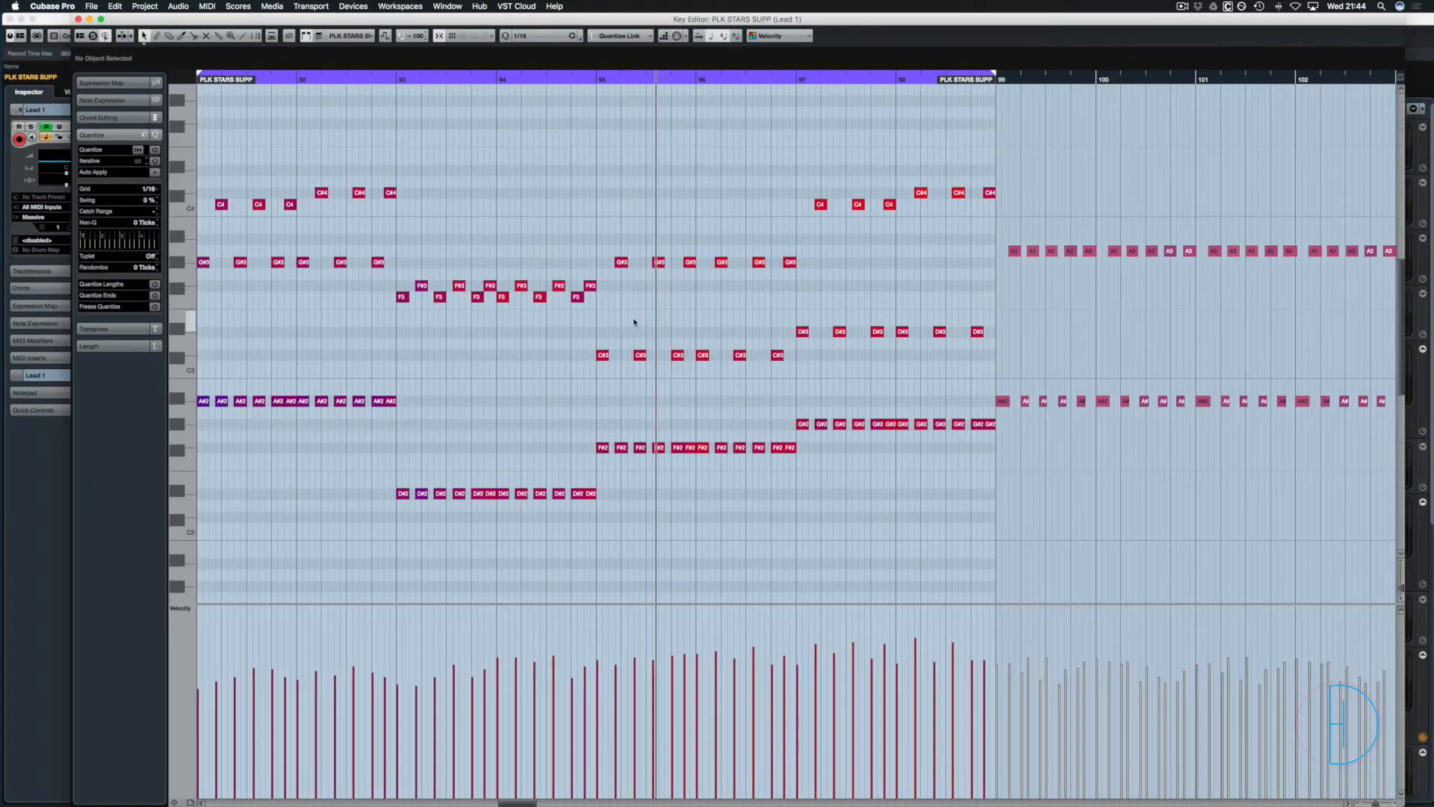
{"action": "key", "text": "g"}
{"action": "key", "text": "g"}
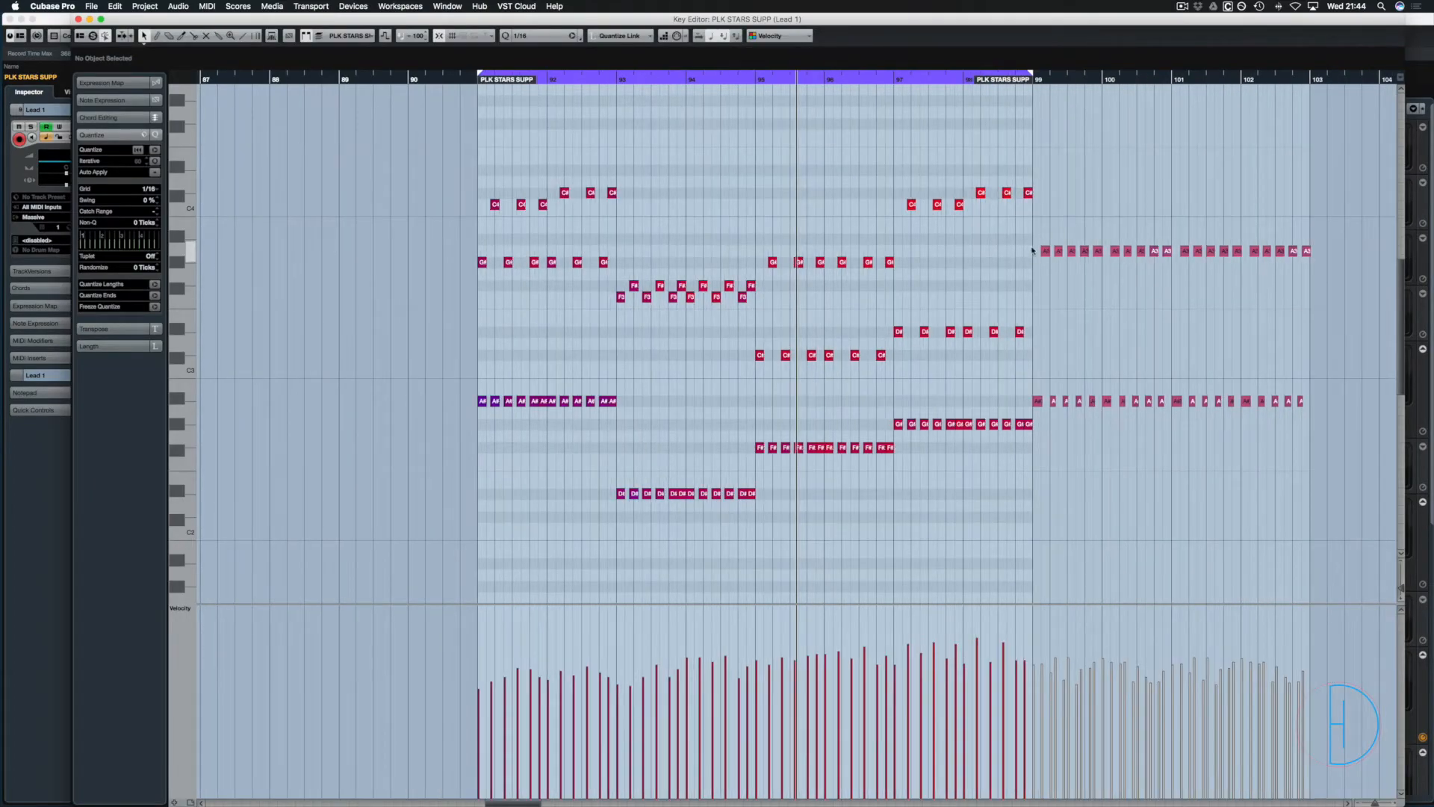
Try the upper notes of the bar 99 lead clip at A#3, then lower them to G#3.
{"action": "left_click_drag", "start_coordinate": [1009, 247], "coordinate": [1365, 266]}
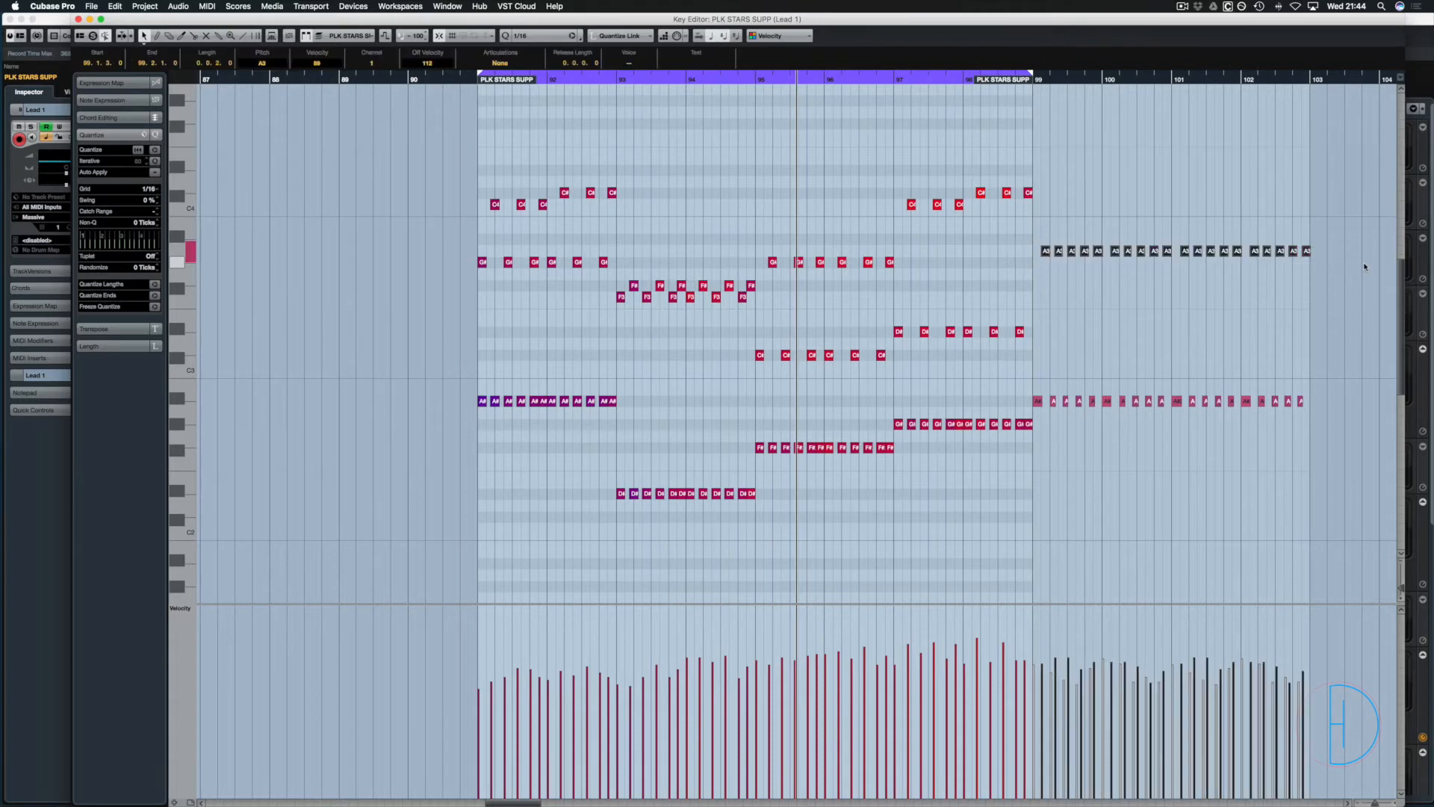
{"action": "key", "text": "Up"}
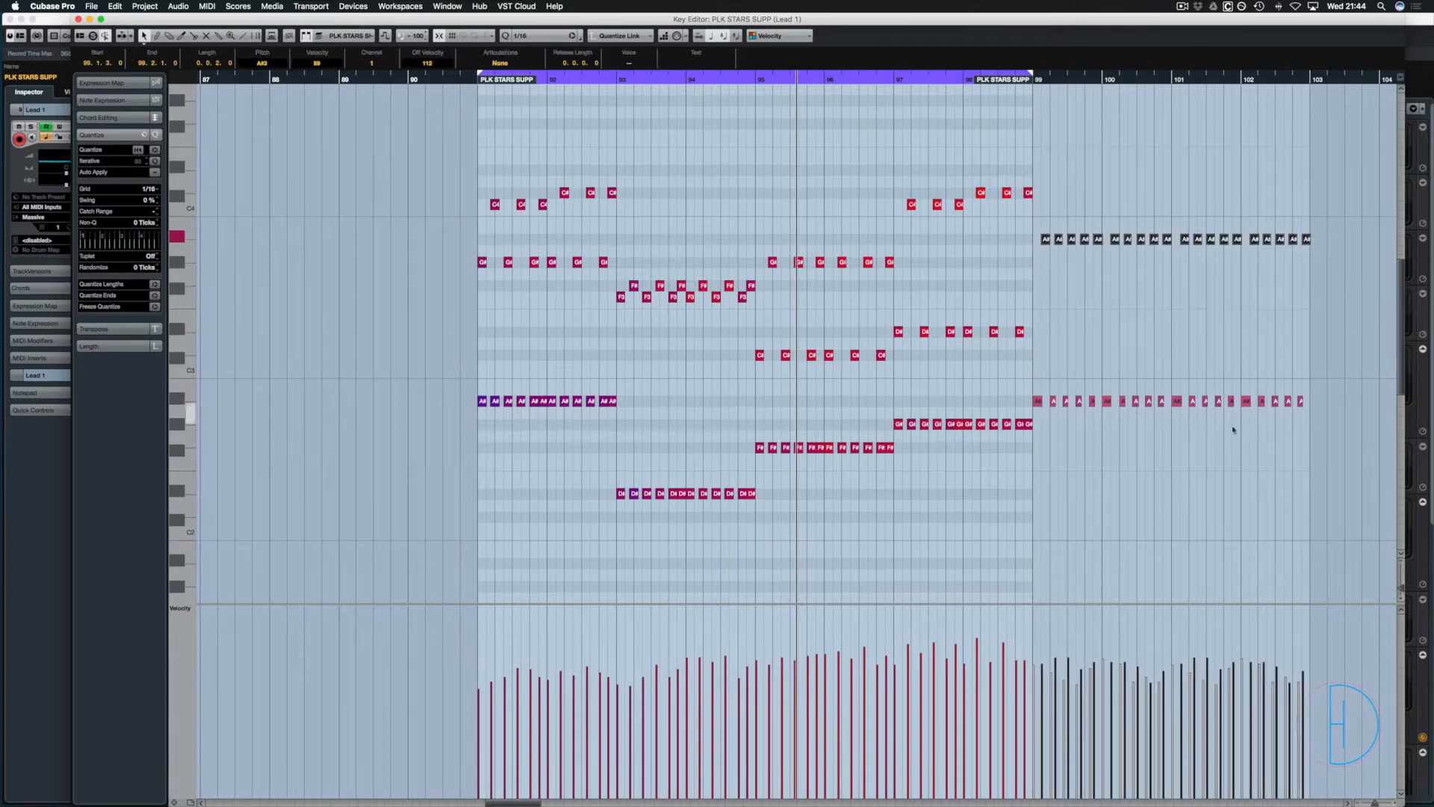
{"action": "left_click_drag", "start_coordinate": [998, 226], "coordinate": [1333, 252]}
{"action": "key", "text": "Down"}
{"action": "key", "text": "Down"}
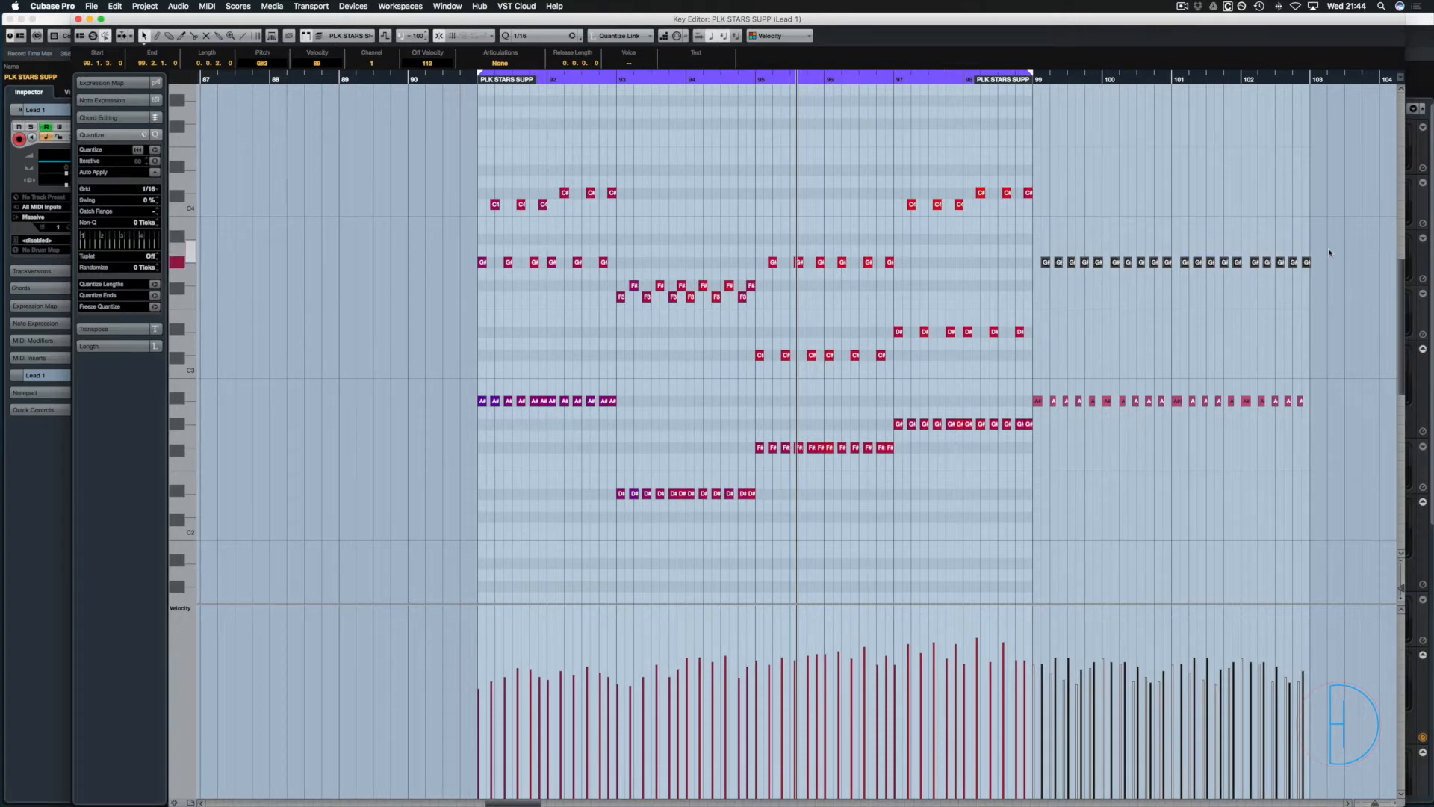
Replace all notes in the bar 99 lead clip with a copy of bars 91–92, and duplicate that phrase at bar 101.
{"action": "left_click_drag", "start_coordinate": [1322, 238], "coordinate": [1035, 416]}
{"action": "key", "text": "Delete"}
{"action": "left_click_drag", "start_coordinate": [463, 160], "coordinate": [614, 404]}
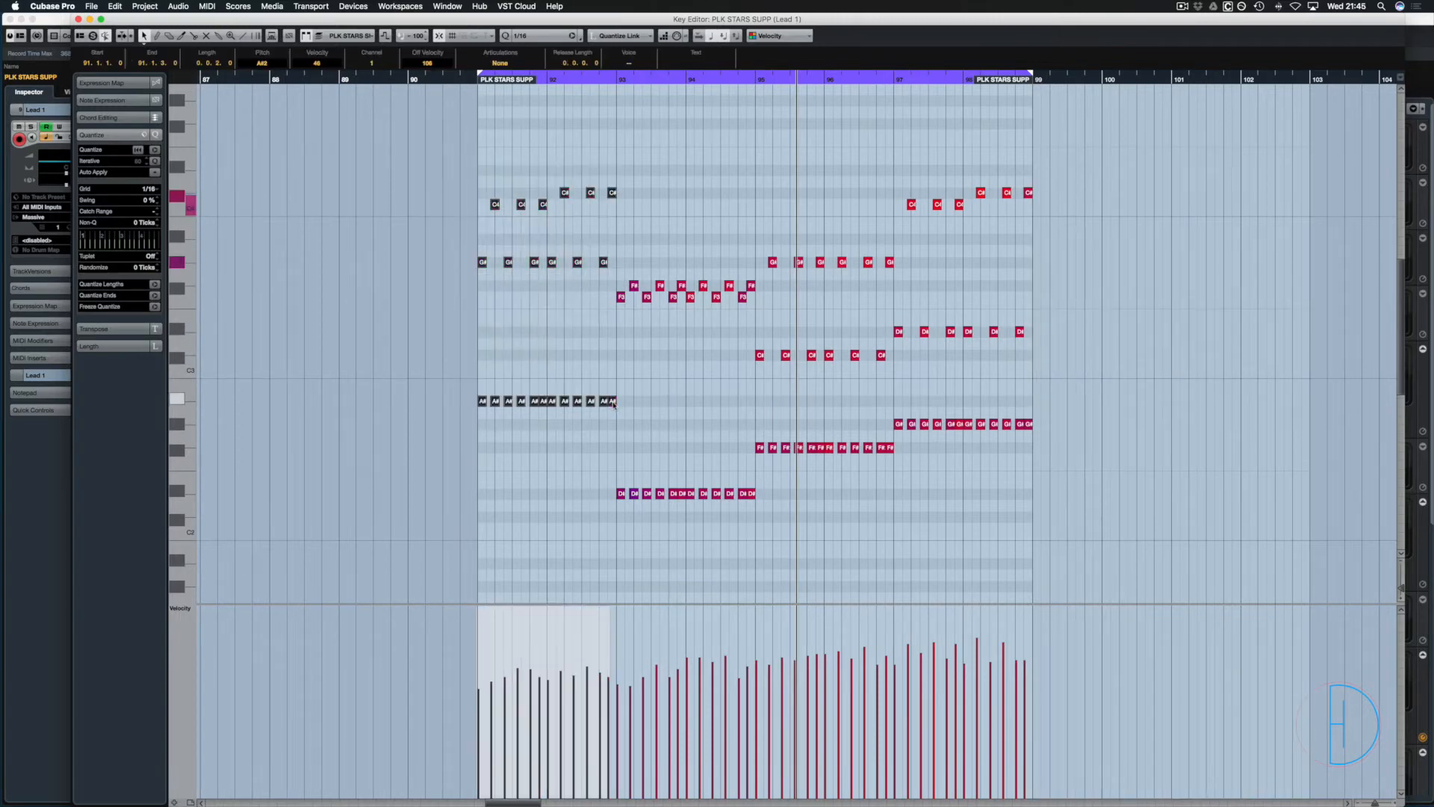
{"action": "left_click_drag", "start_coordinate": [487, 398], "coordinate": [1039, 403]}
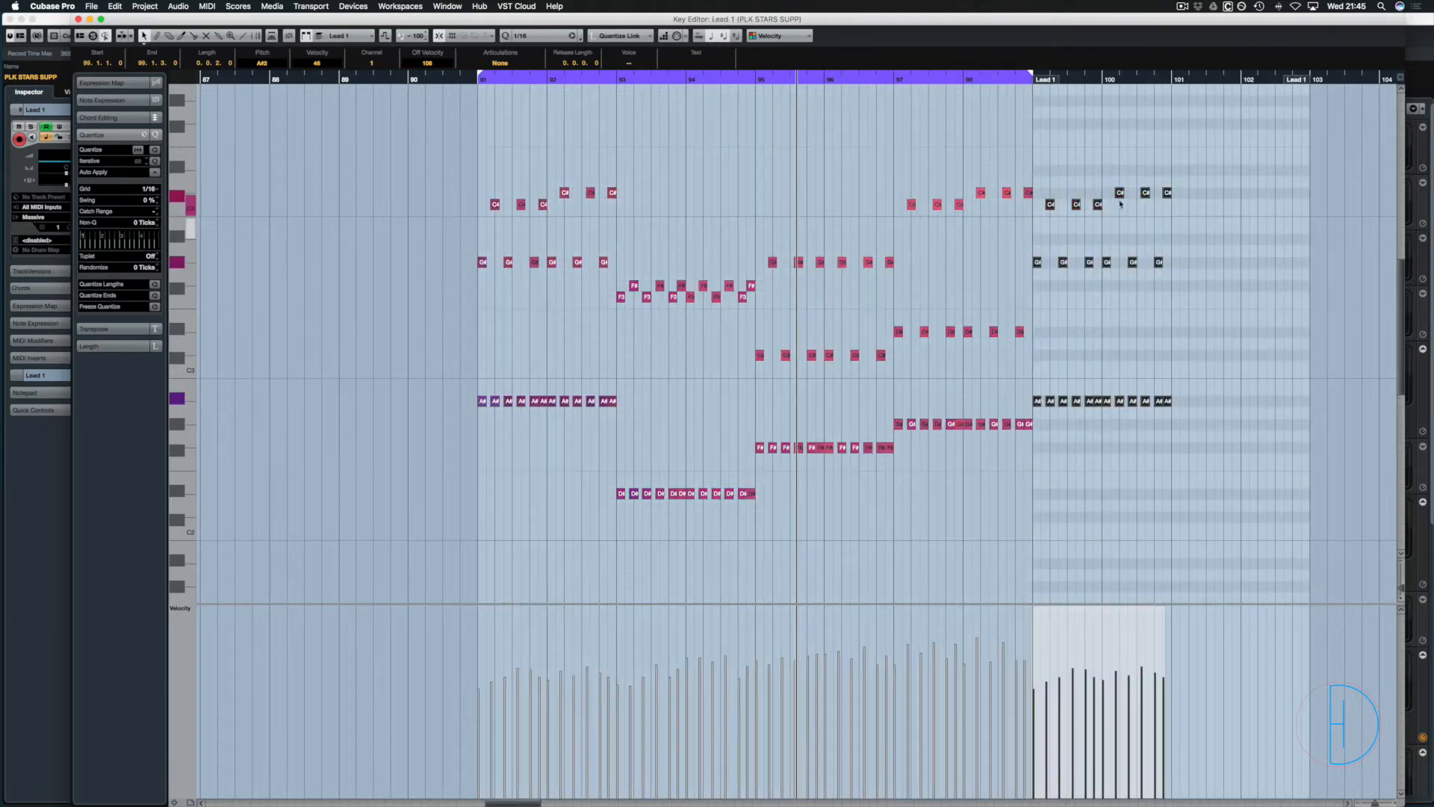
{"action": "left_click_drag", "start_coordinate": [1203, 162], "coordinate": [1036, 405]}
{"action": "key", "text": "super+d"}
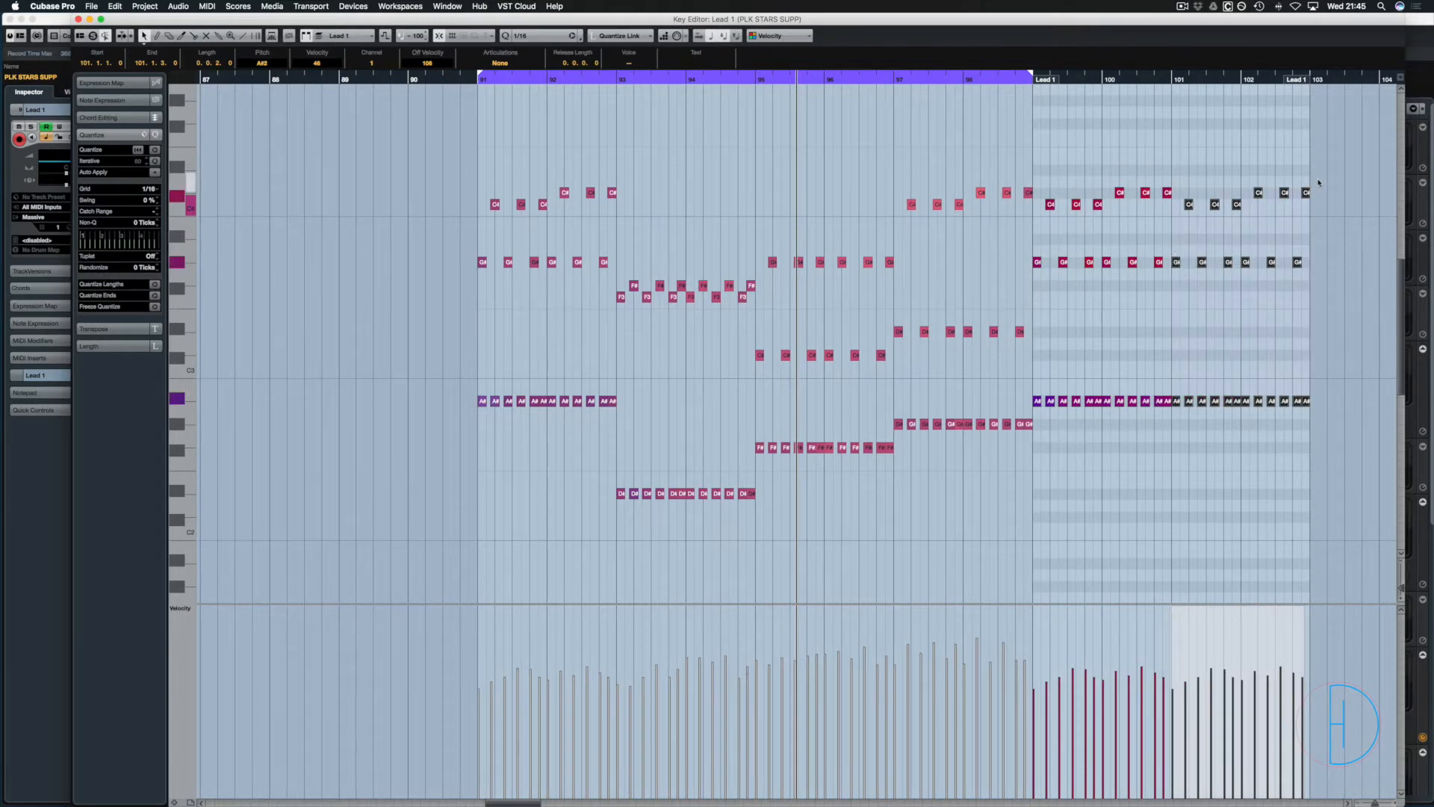
Lower the C#4 notes in bars 100 and 102 to C4 and close the Key Editor.
{"action": "left_click_drag", "start_coordinate": [1318, 182], "coordinate": [1116, 200]}
{"action": "key", "text": "Down"}
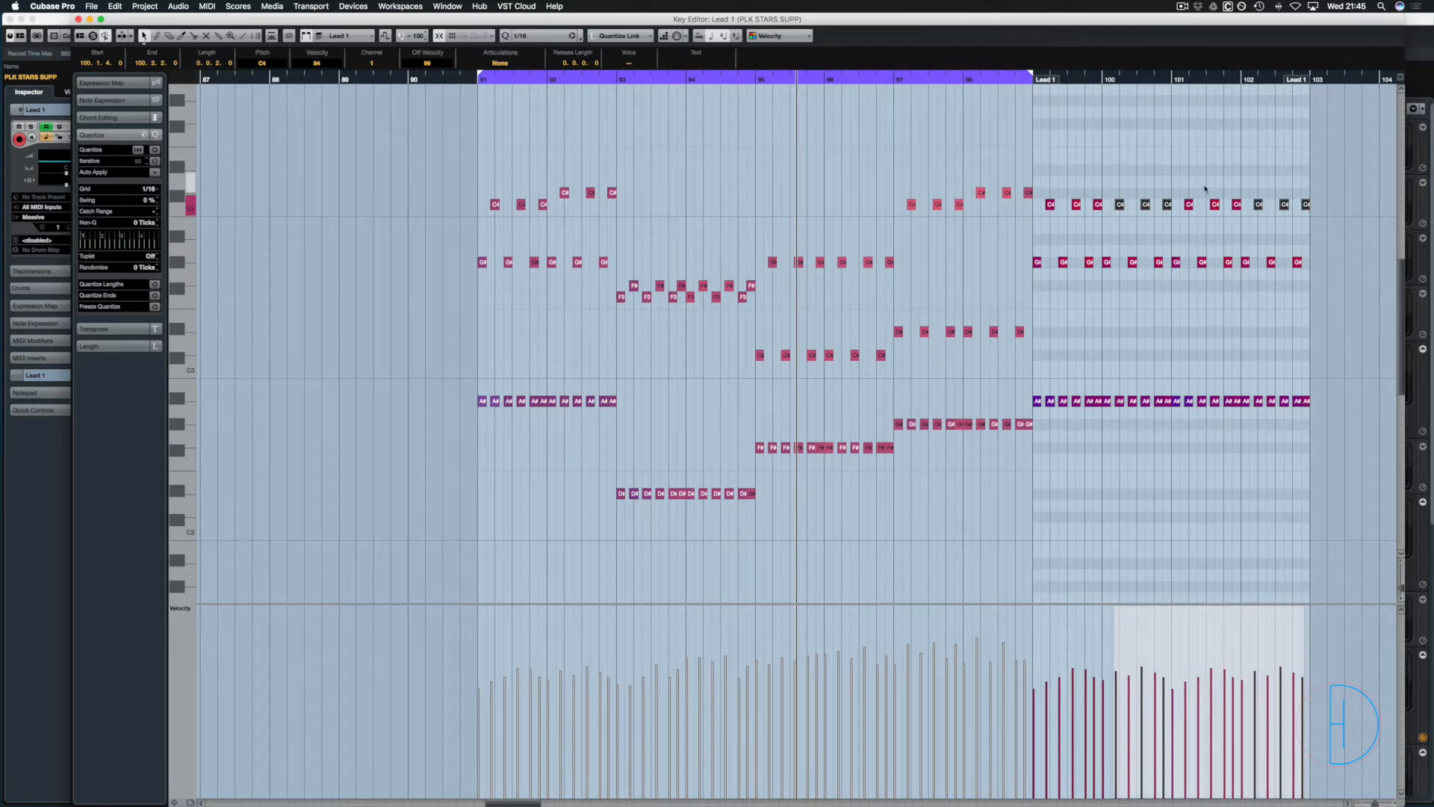
{"action": "left_click", "coordinate": [1269, 327]}
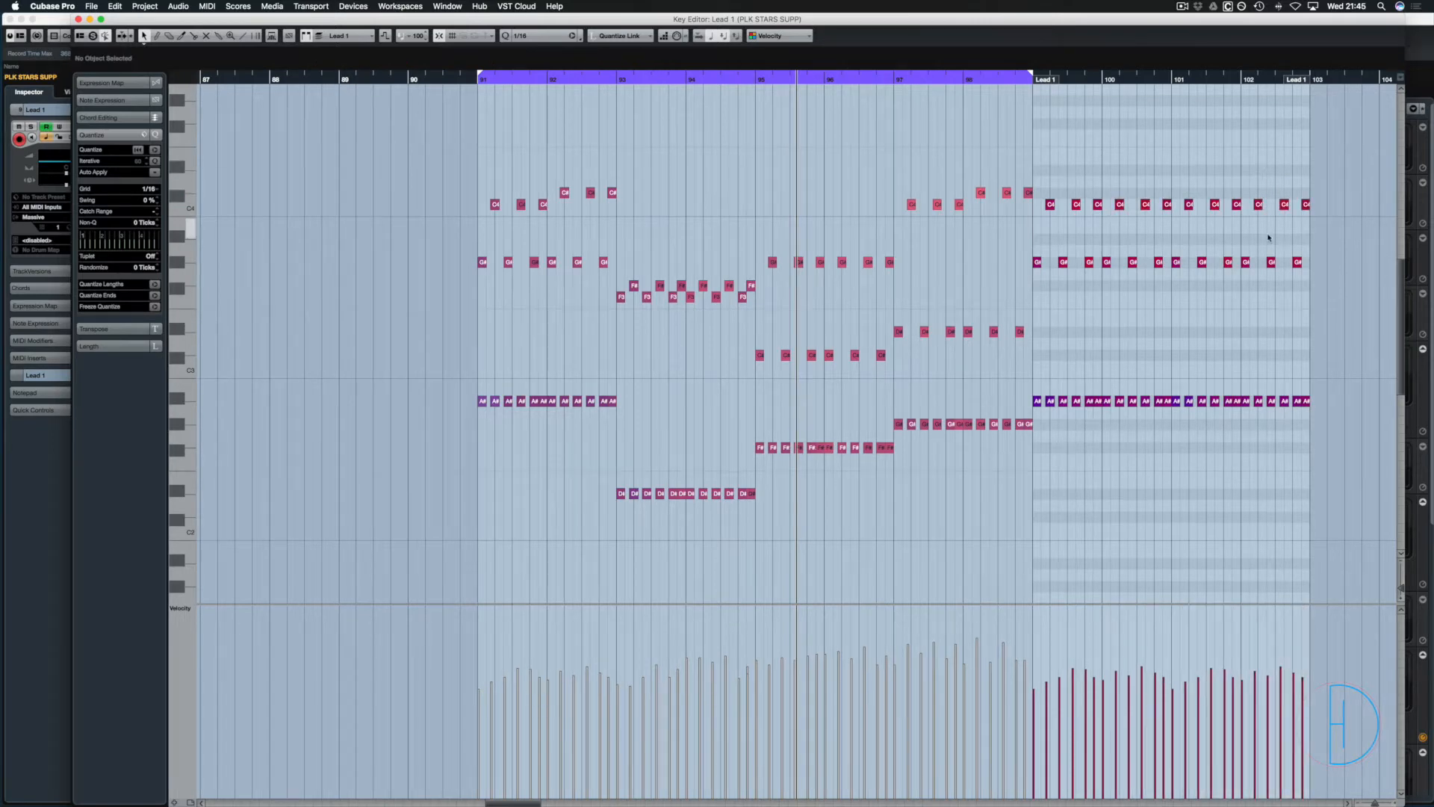
{"action": "key", "text": "Return"}
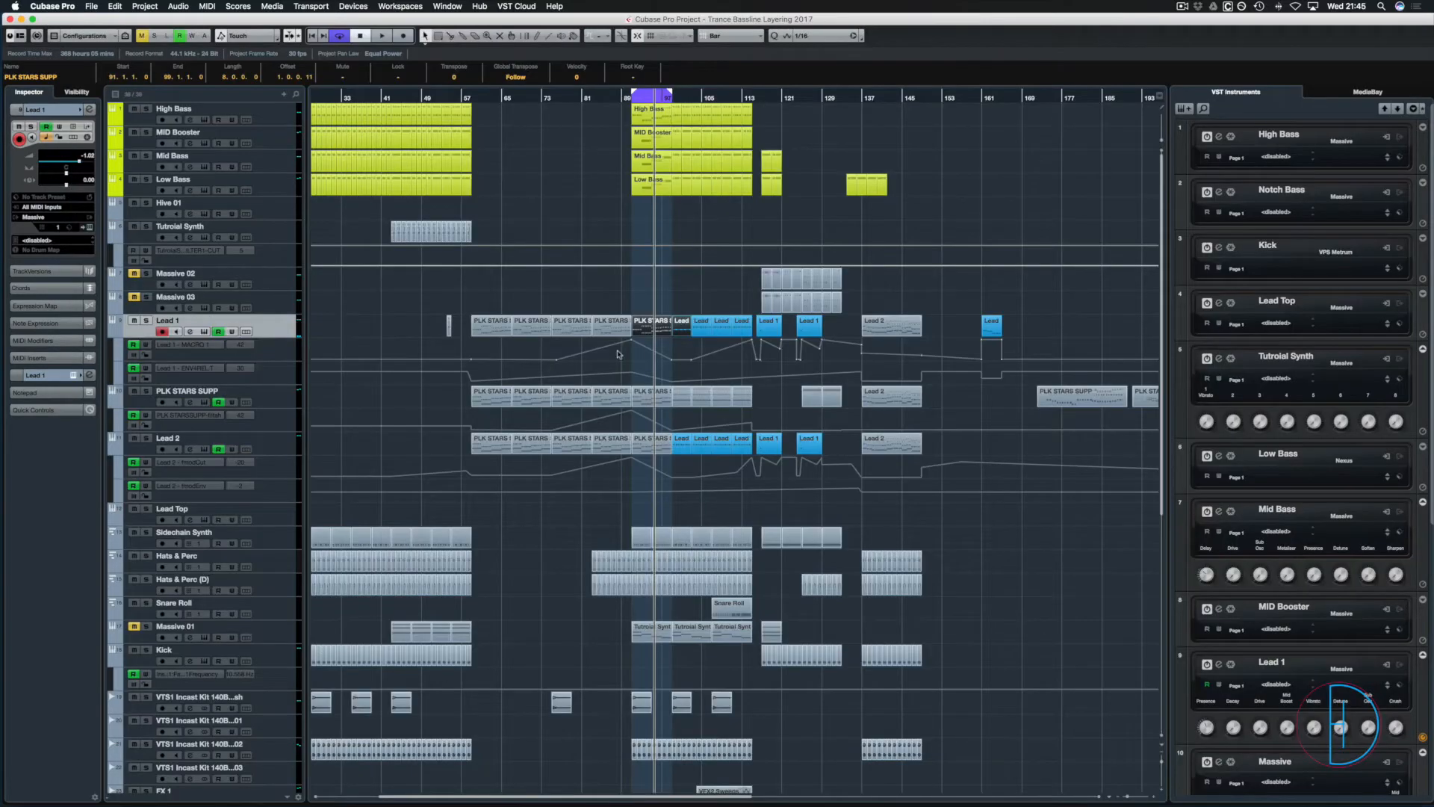
Solo Lead 1, set the loop to its bar 99 clip, and play the edited phrase.
{"action": "left_click", "coordinate": [147, 320]}
{"action": "key", "text": "space"}
{"action": "left_click", "coordinate": [681, 327]}
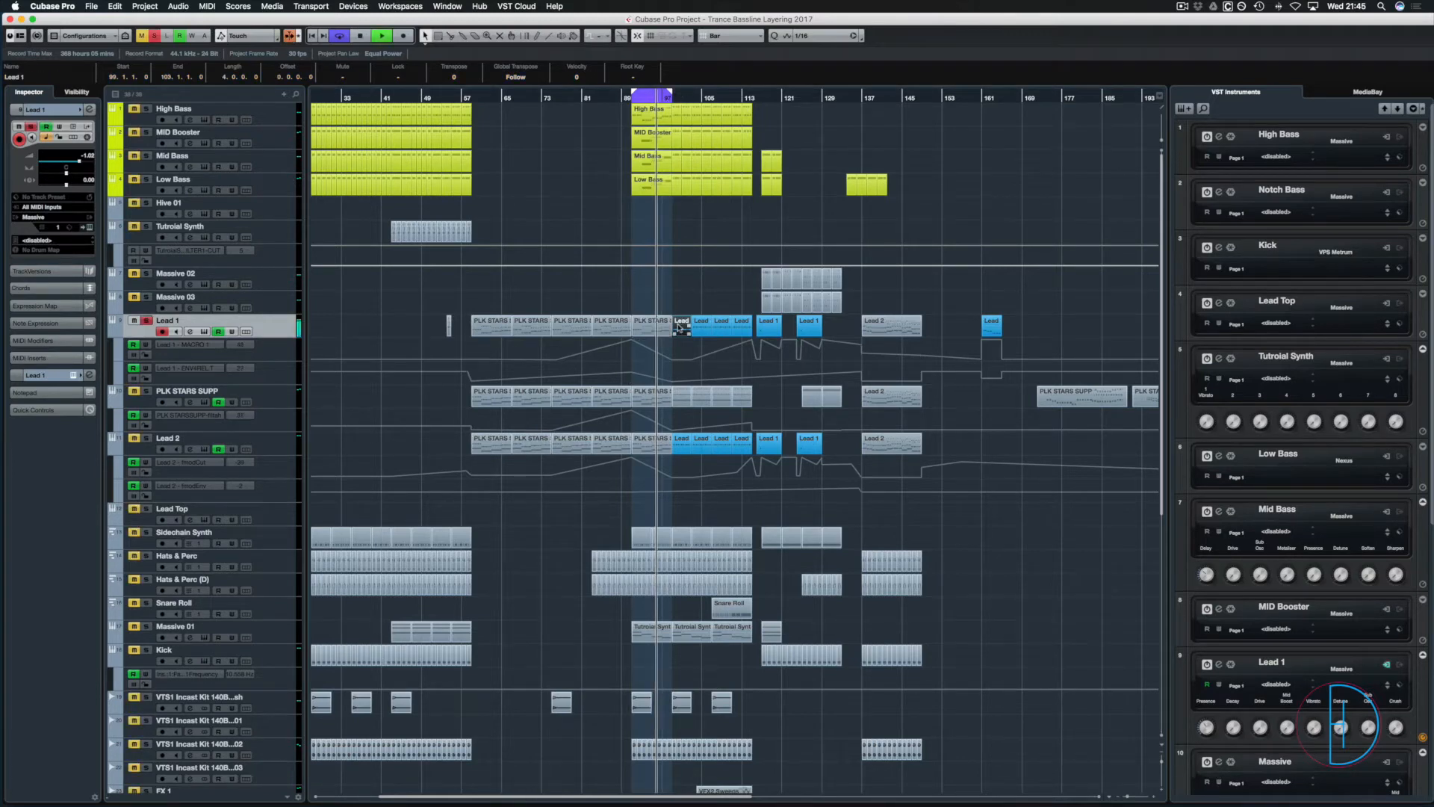
{"action": "key", "text": "p"}
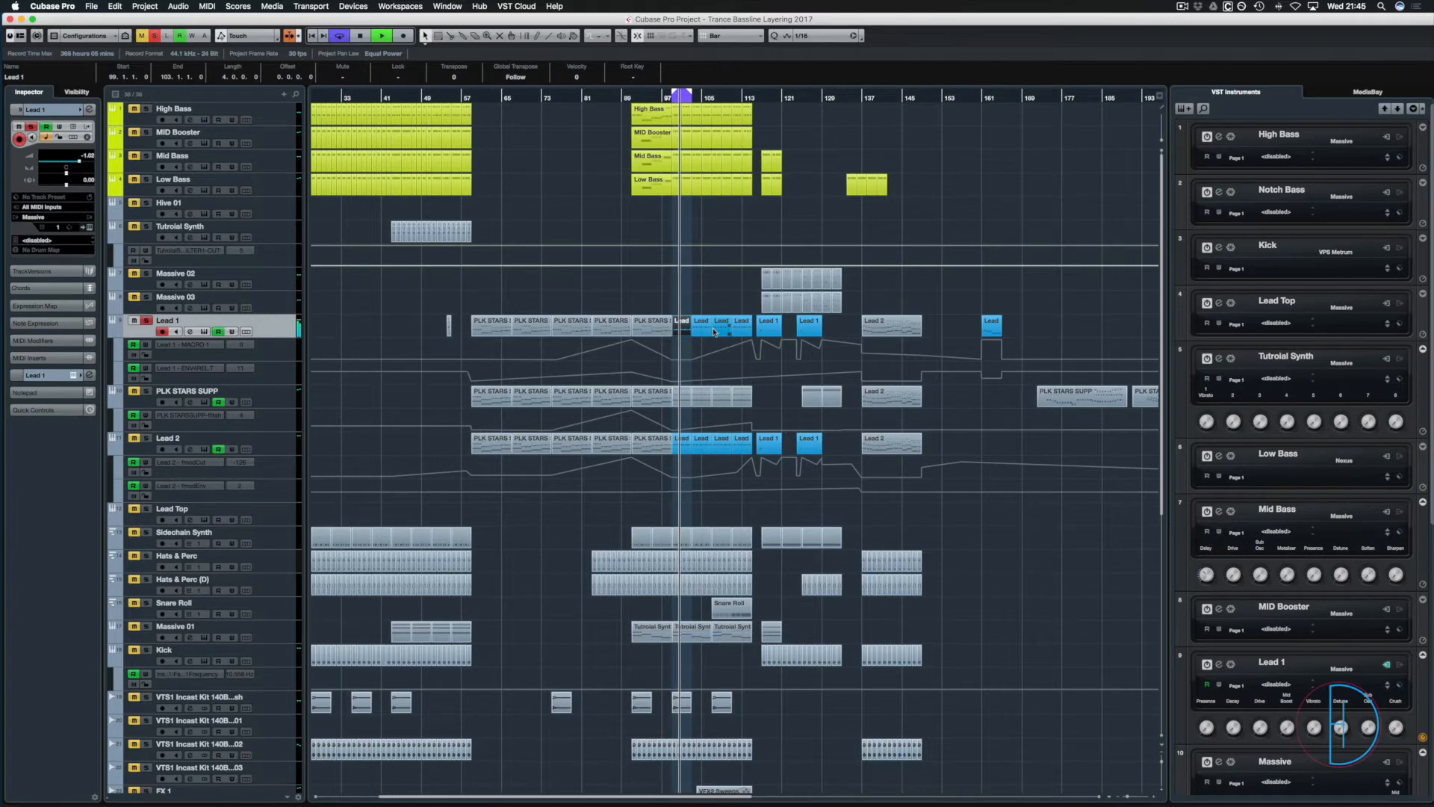
{"action": "key", "text": "space"}
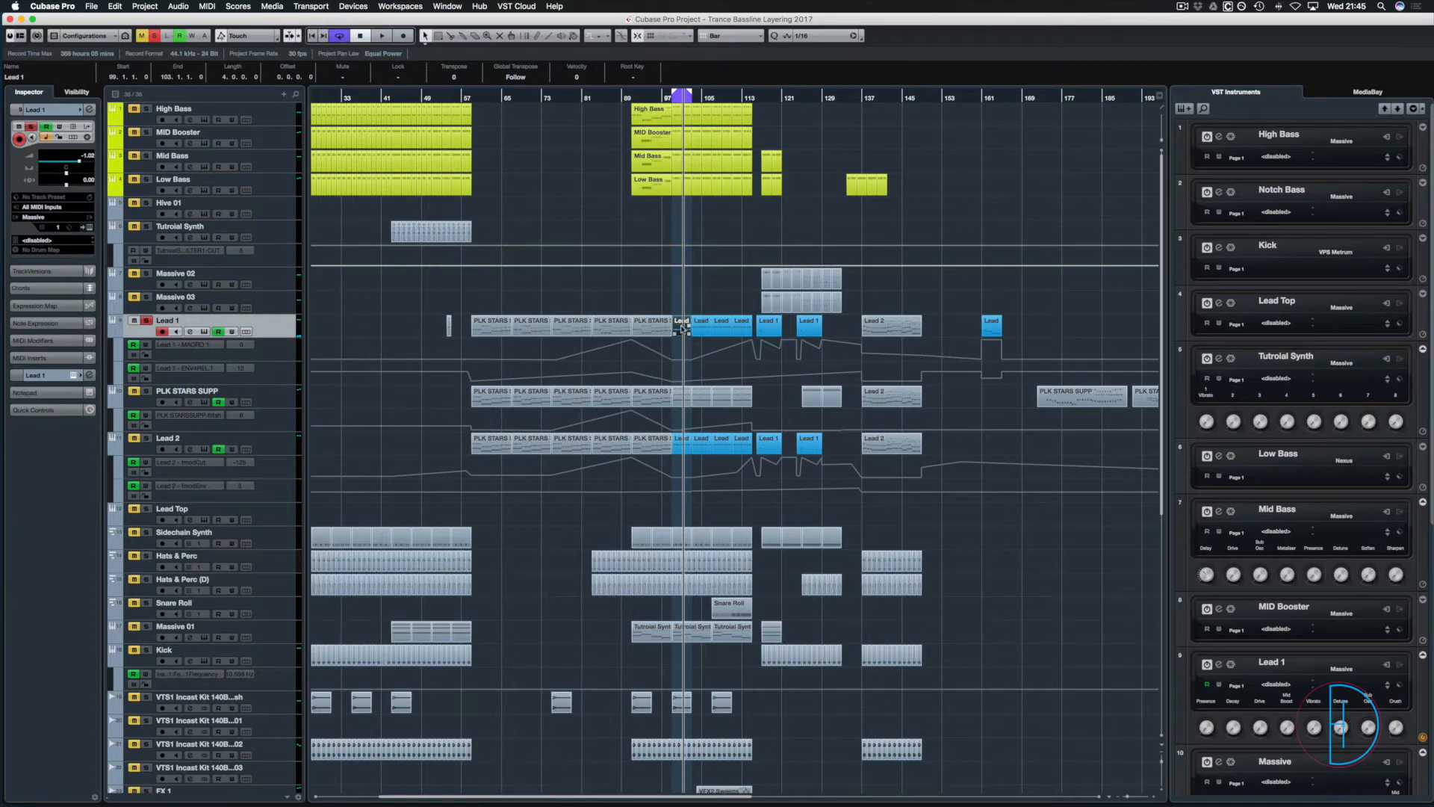
Copy all notes from the Lead 1 clip at bar 99 and replace the contents of the bar 103 clip with them.
{"action": "double_click", "coordinate": [681, 327]}
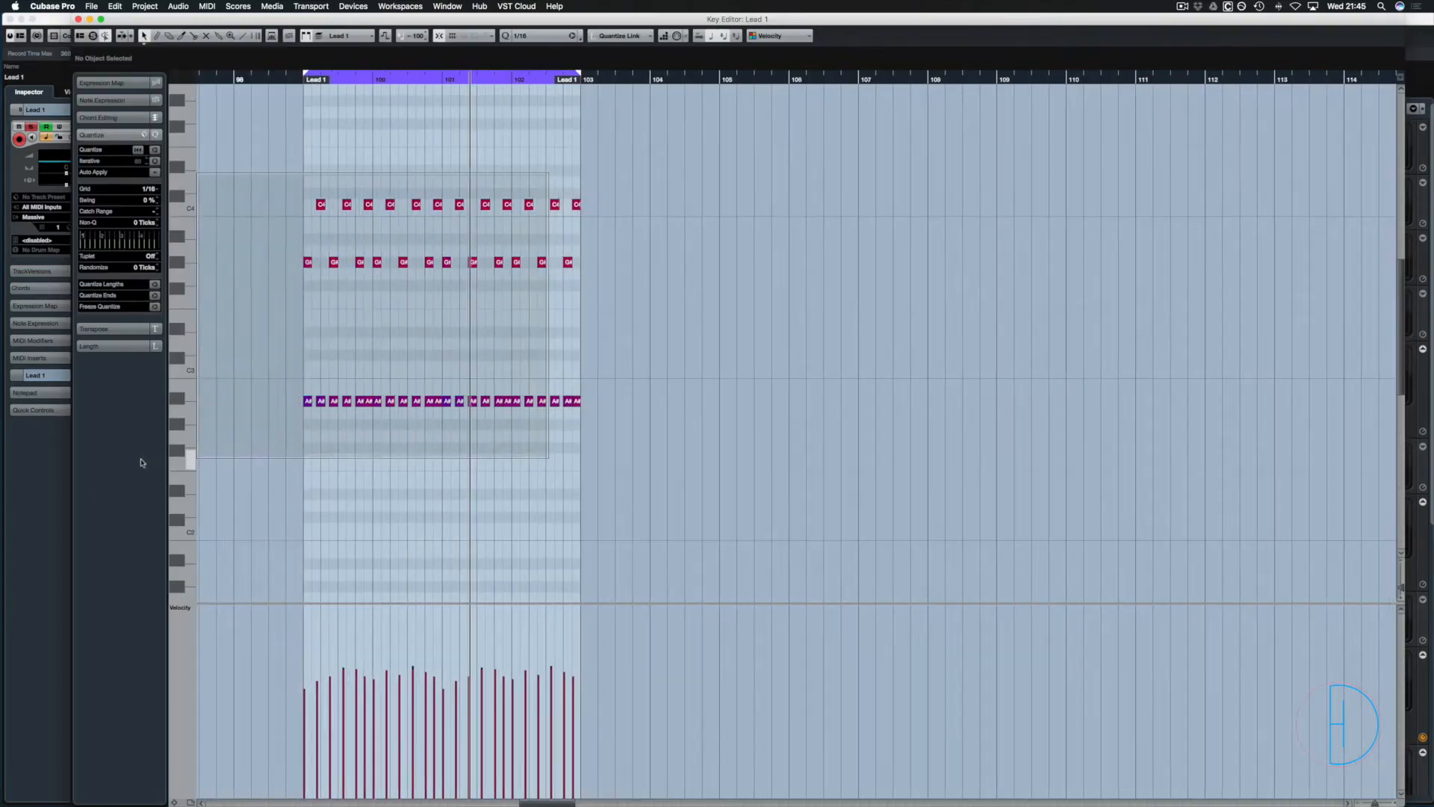
{"action": "key", "text": "super+w"}
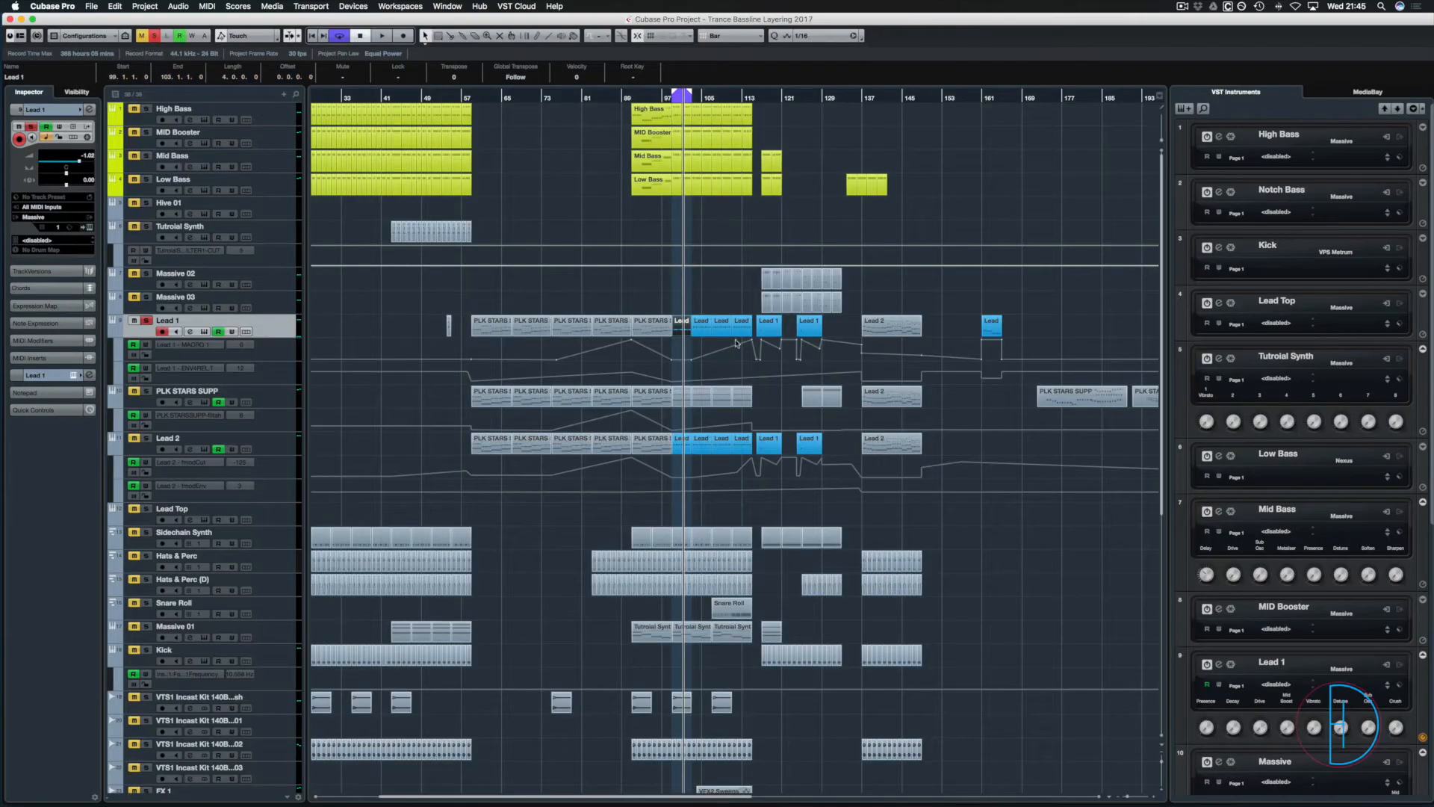
{"action": "left_click", "coordinate": [704, 329]}
{"action": "double_click", "coordinate": [706, 336]}
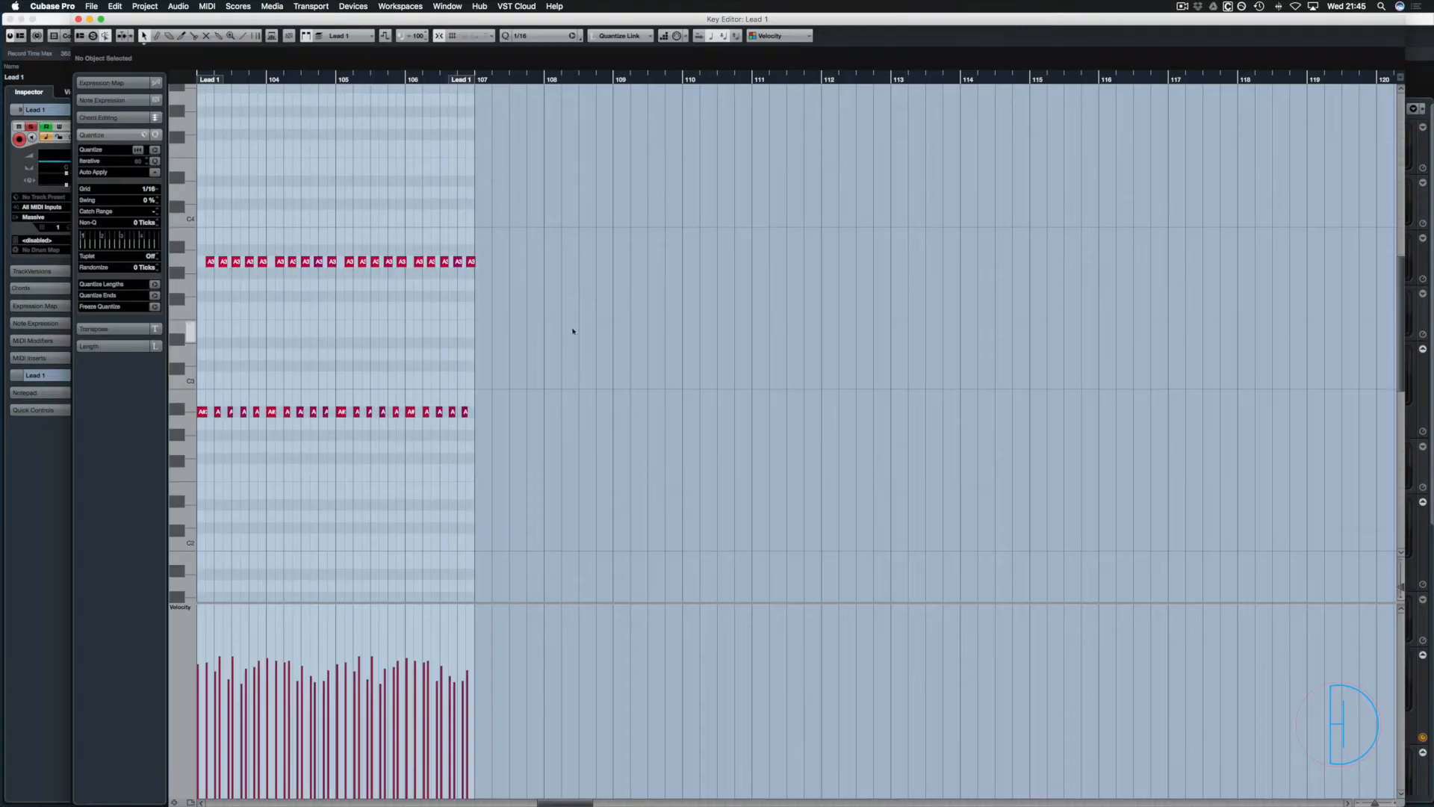
{"action": "left_click", "coordinate": [383, 79]}
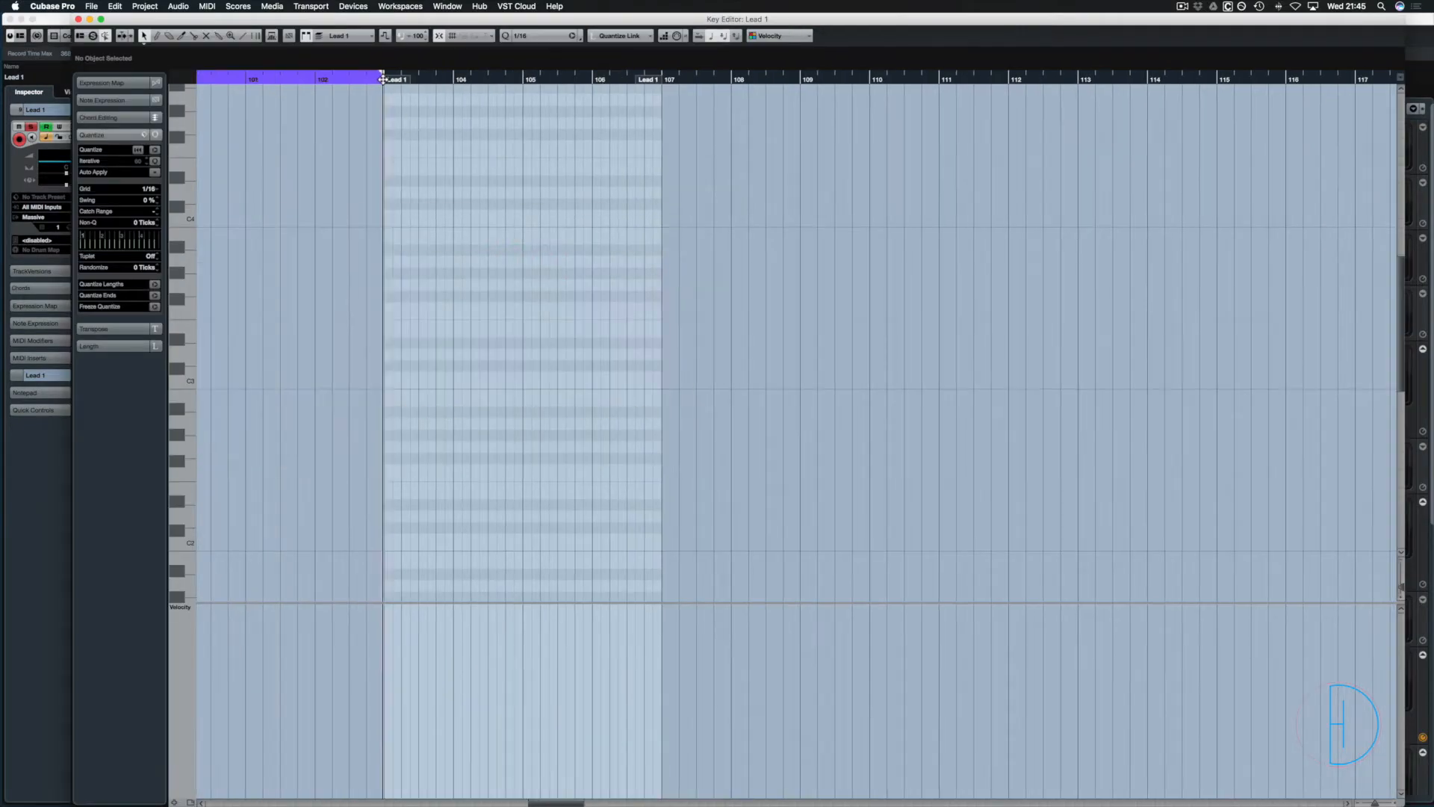
{"action": "key", "text": "super+v"}
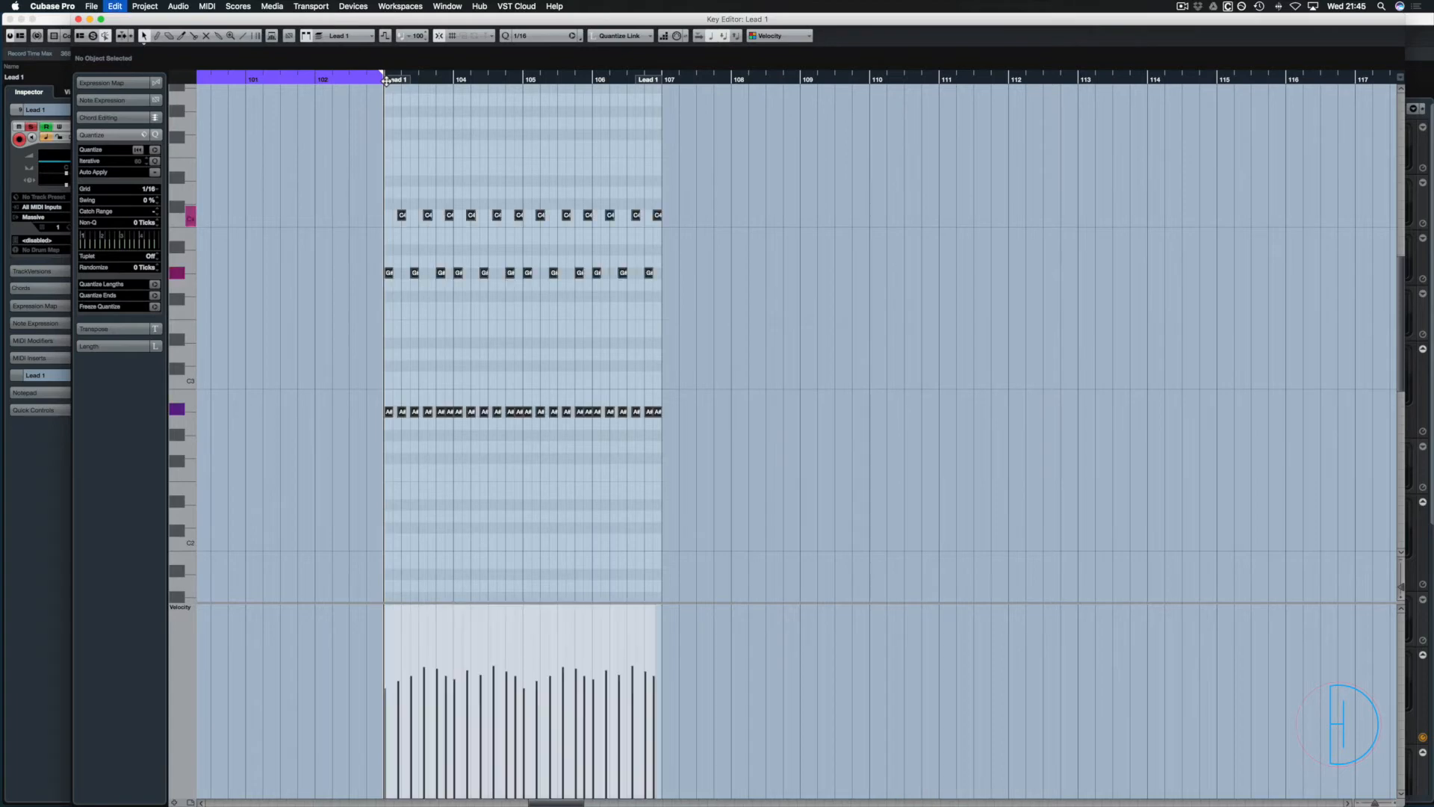
{"action": "key", "text": "Return"}
Replace all notes in the Lead 1 clip at bar 107 with the copied lead phrase and close the Key Editor.
{"action": "left_click", "coordinate": [721, 328]}
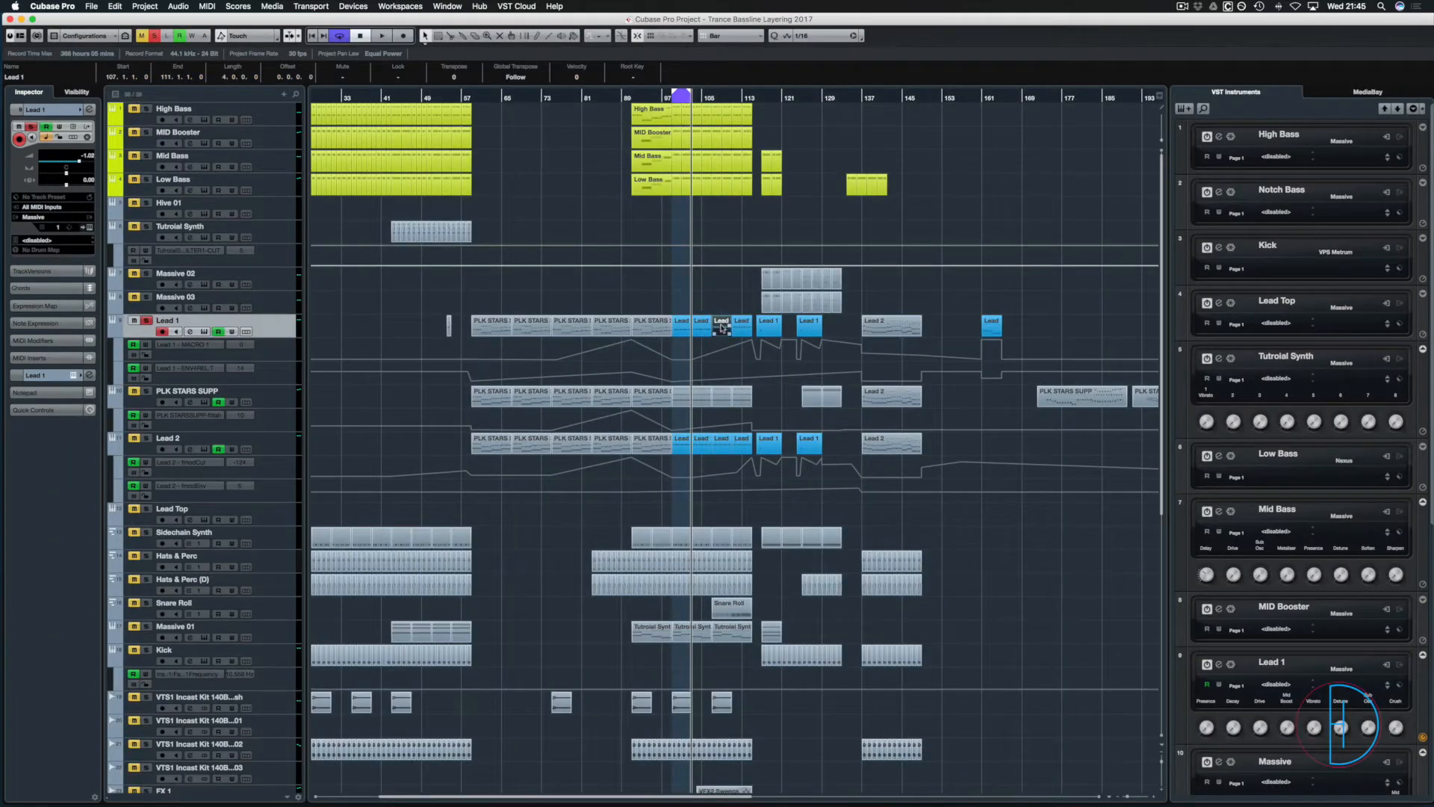
{"action": "key", "text": "Return"}
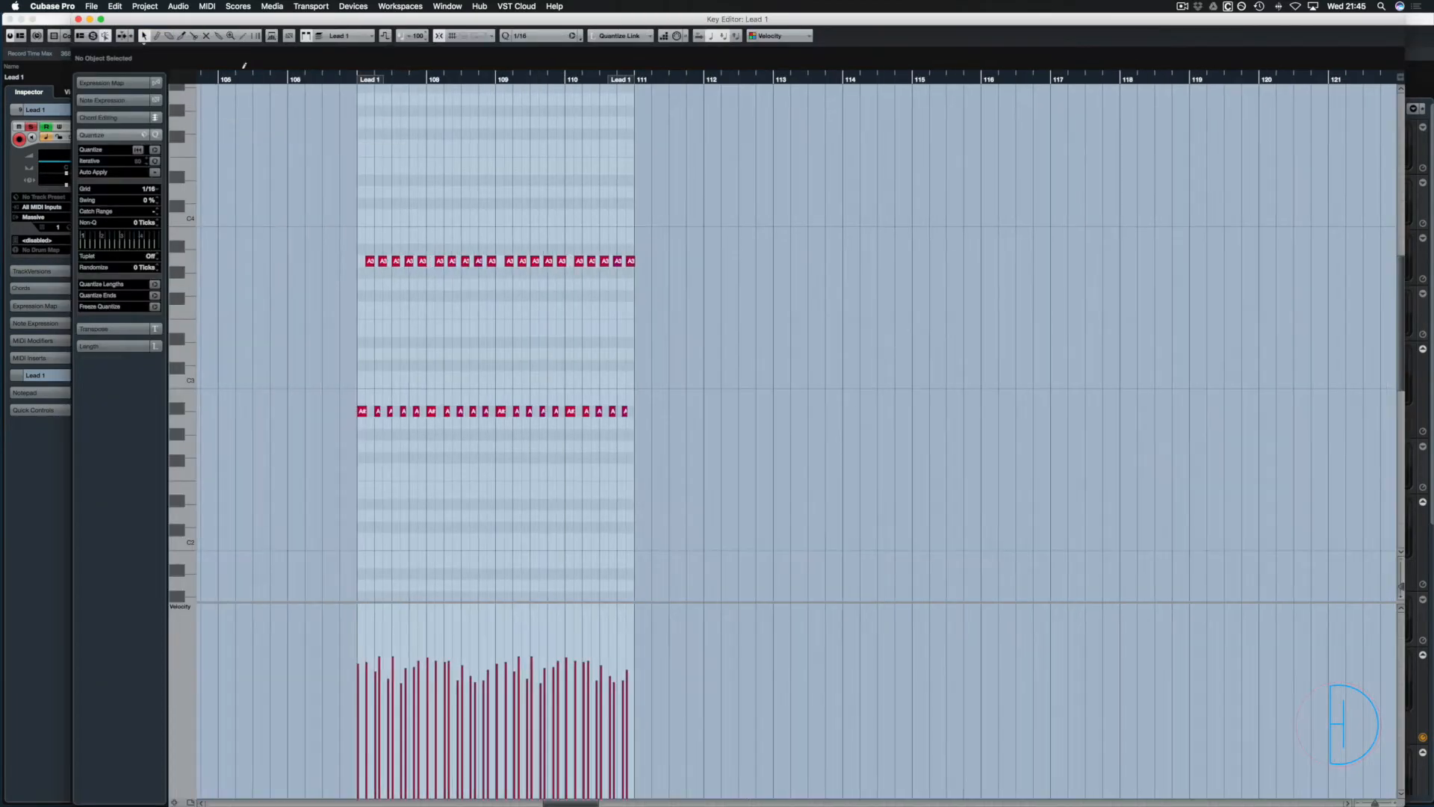
{"action": "left_click", "coordinate": [356, 80]}
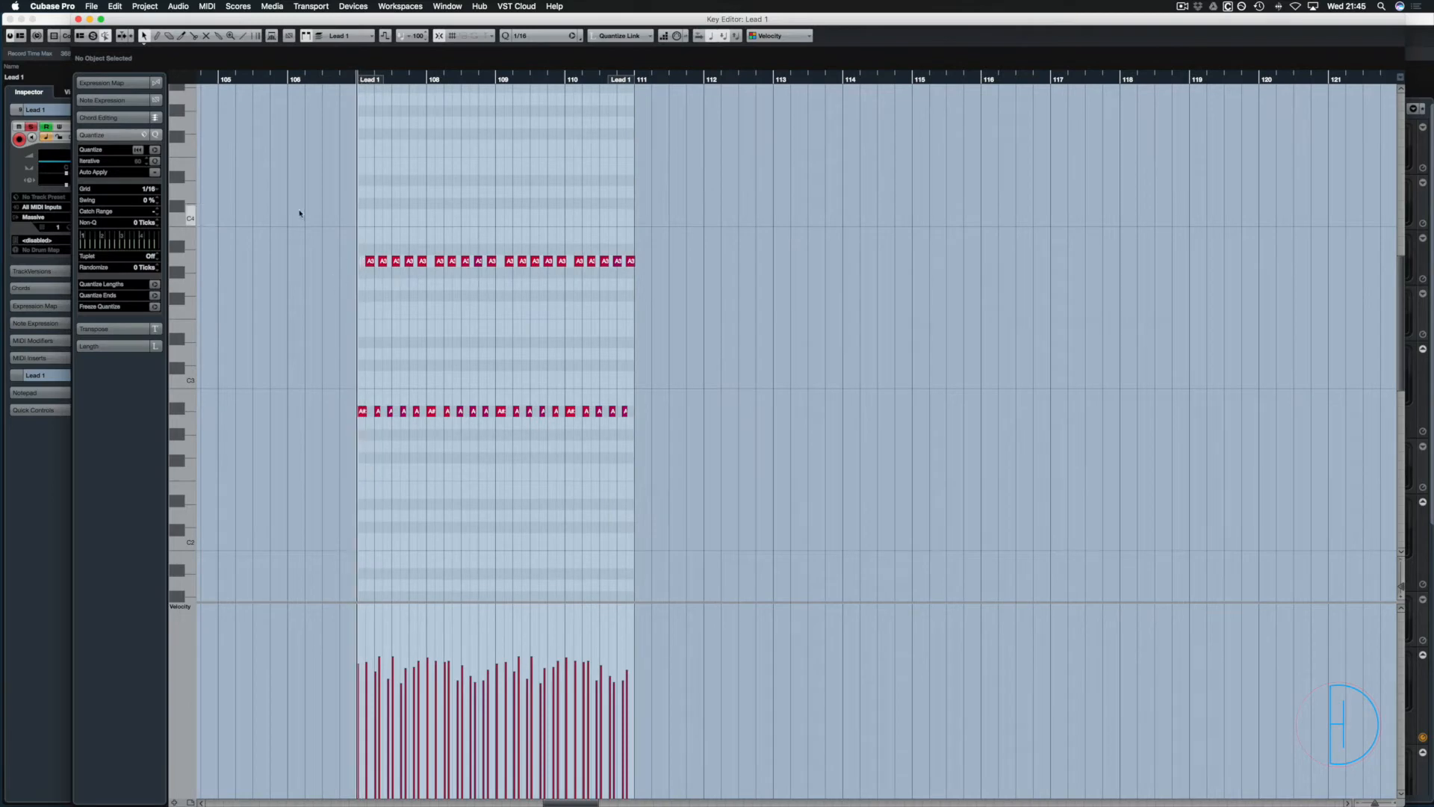
{"action": "left_click_drag", "start_coordinate": [300, 213], "coordinate": [781, 482]}
{"action": "key", "text": "Delete"}
{"action": "key", "text": "super+z"}
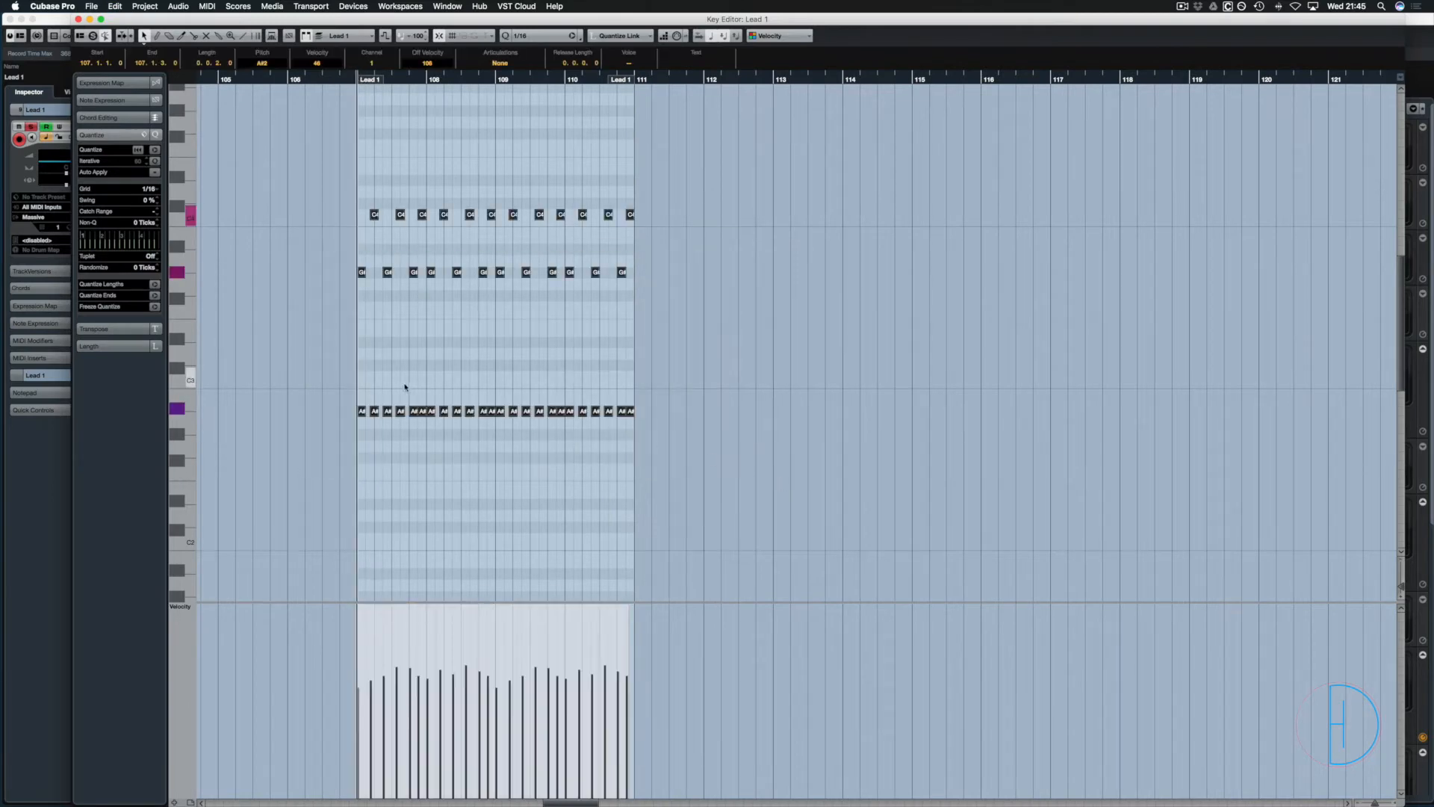
{"action": "key", "text": "super+w"}
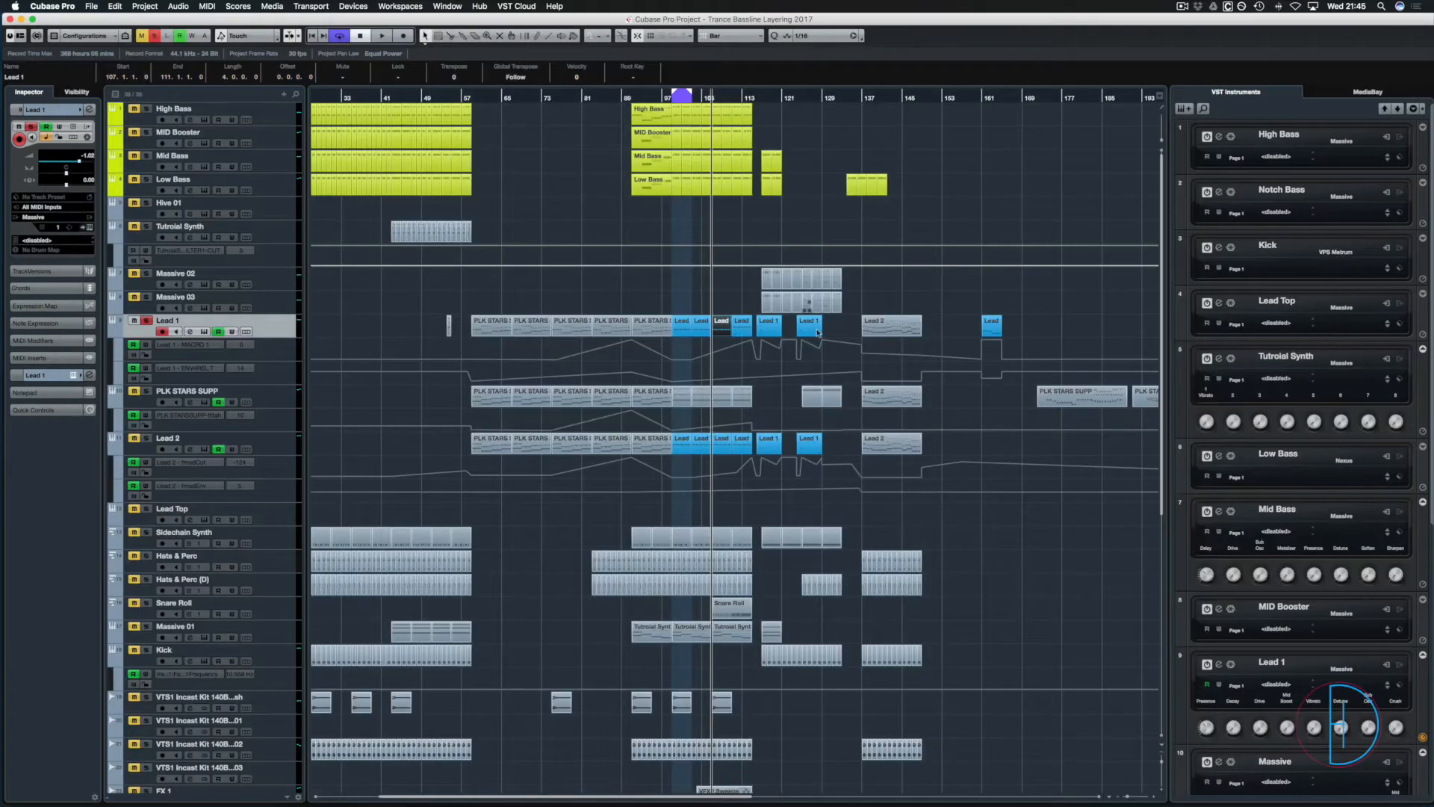
Replace all notes in the Lead 1 clip at bar 111 with the copied phrase, starting exactly at the clip's beginning.
{"action": "left_click", "coordinate": [737, 331]}
{"action": "double_click", "coordinate": [738, 337]}
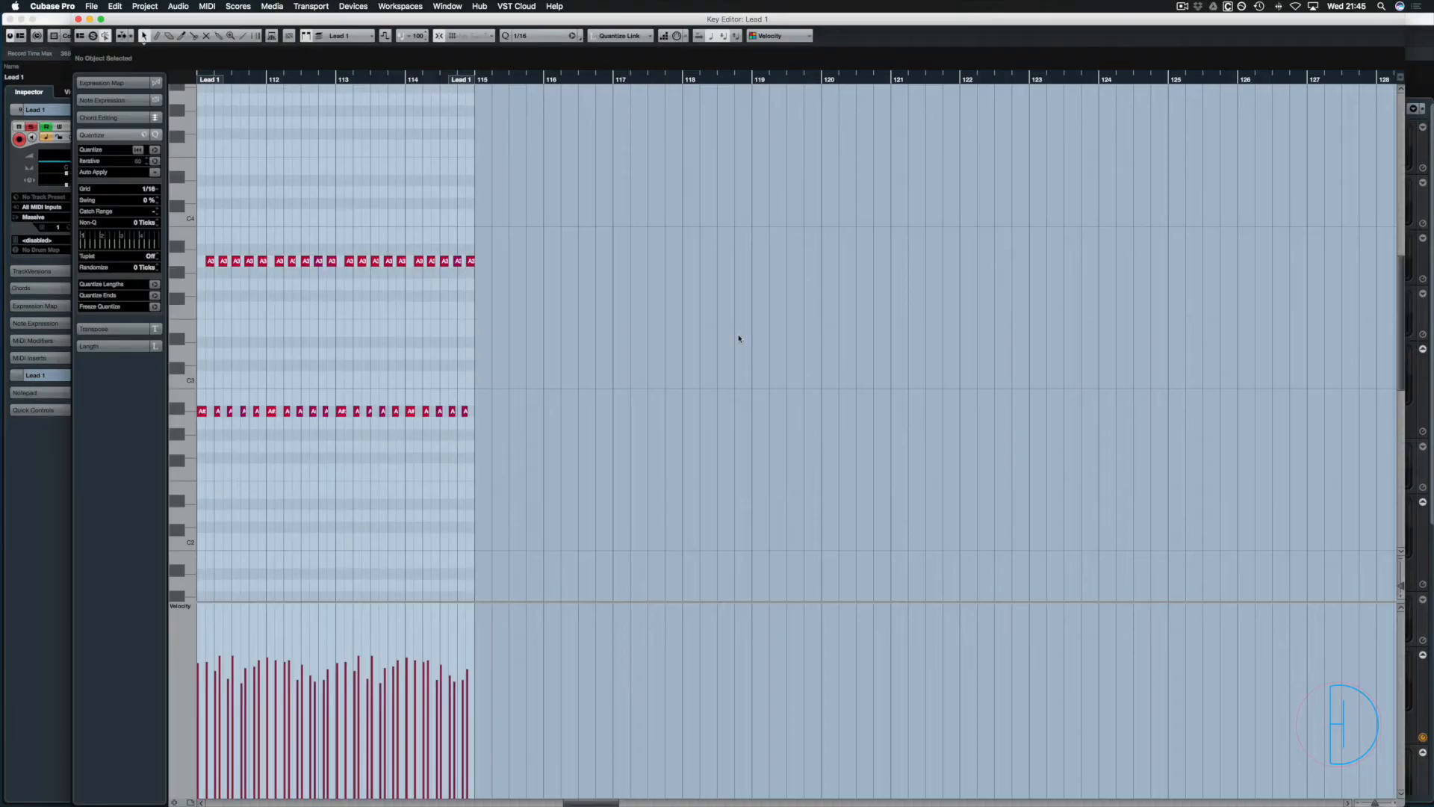
{"action": "left_click_drag", "start_coordinate": [487, 197], "coordinate": [198, 464]}
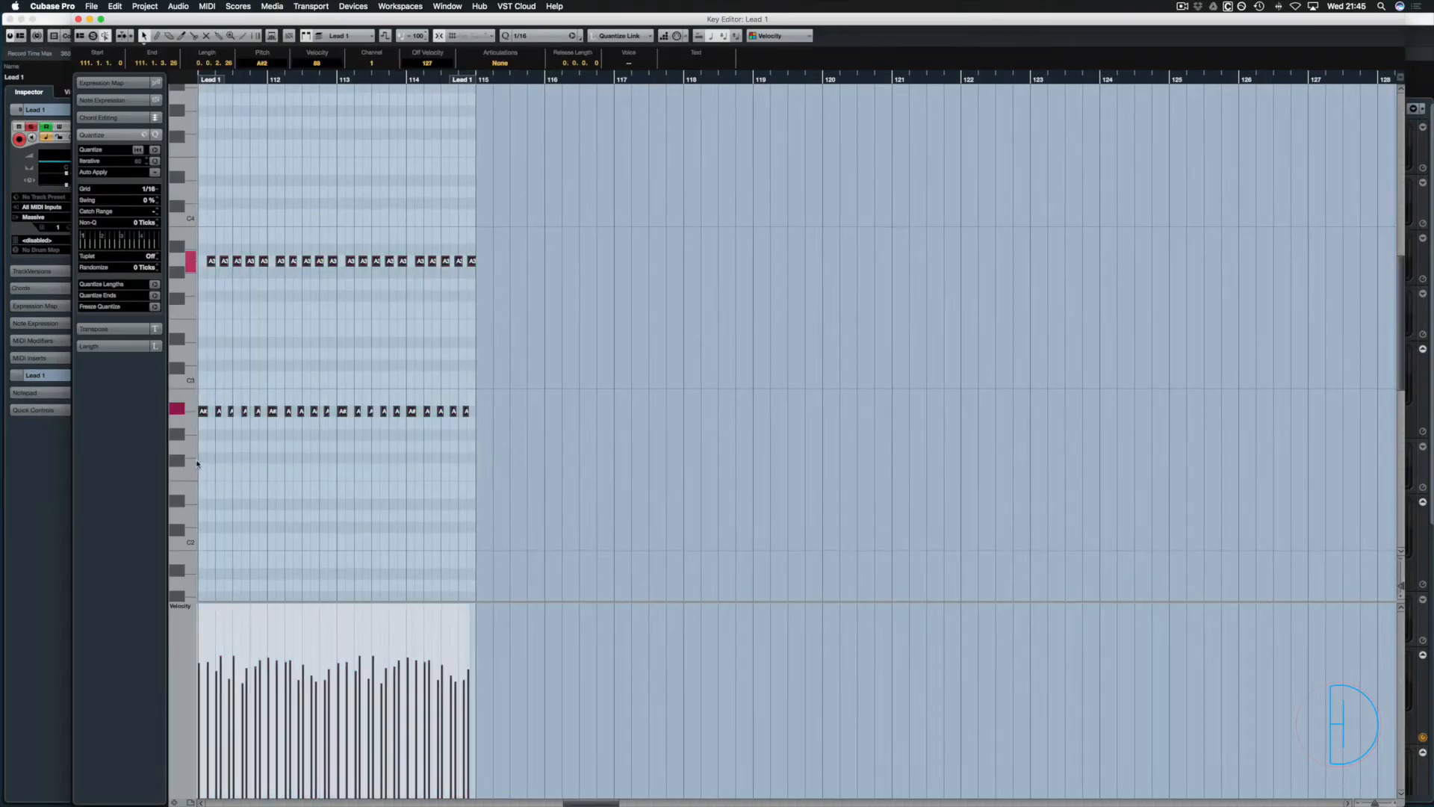
{"action": "key", "text": "Delete"}
{"action": "scroll", "coordinate": [302, 81], "scroll_direction": "left", "scroll_amount": 3}
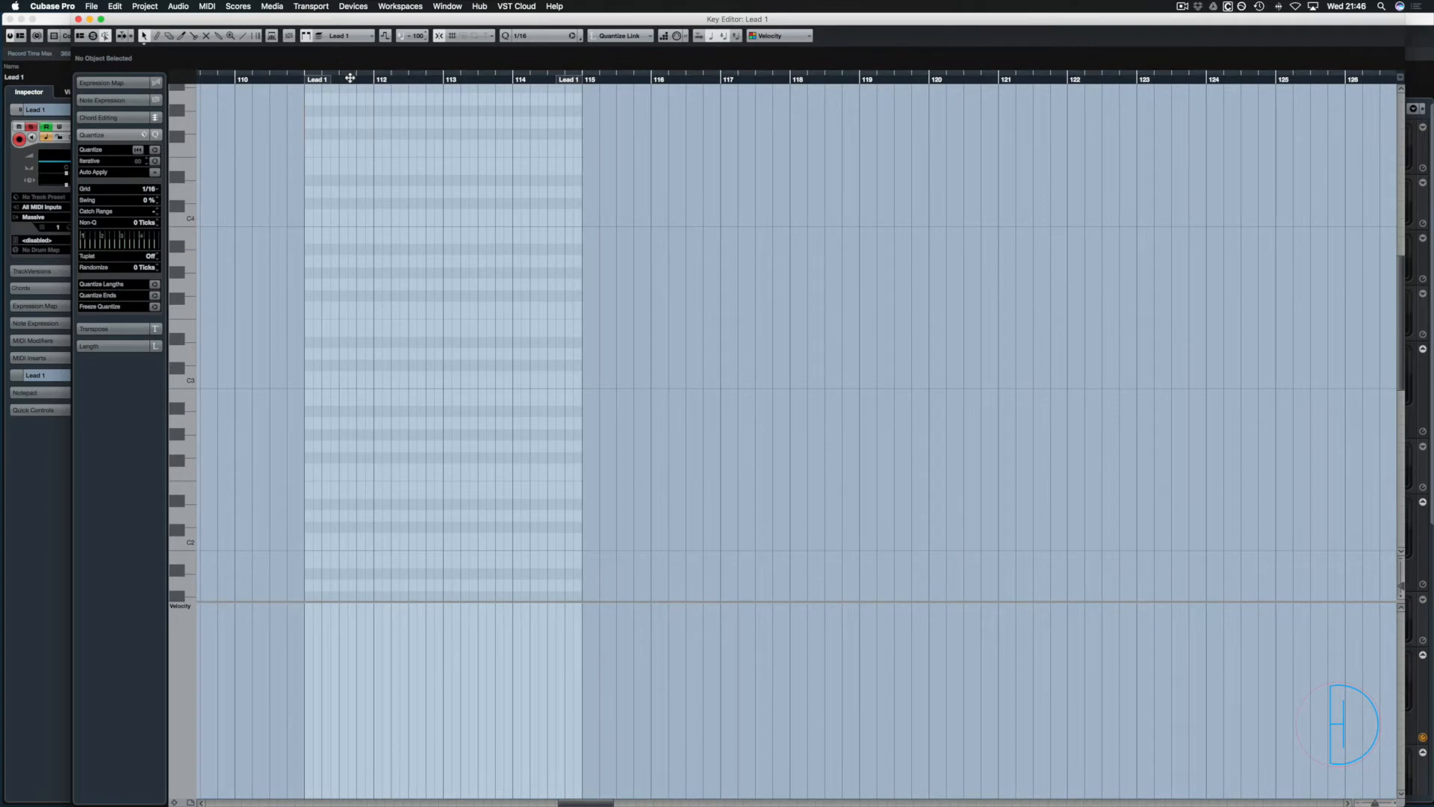
{"action": "left_click_drag", "start_coordinate": [334, 78], "coordinate": [305, 80]}
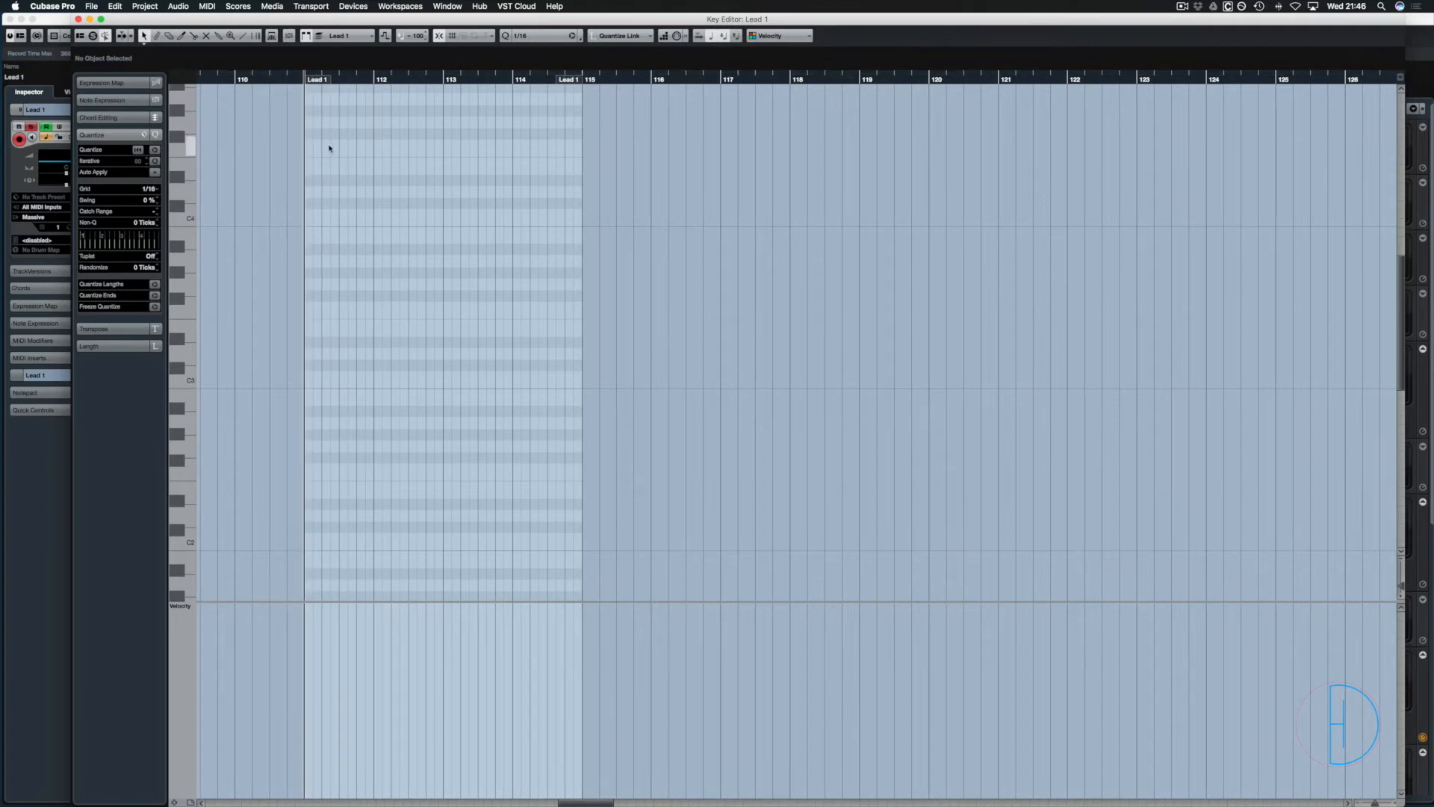
{"action": "key", "text": "super+z"}
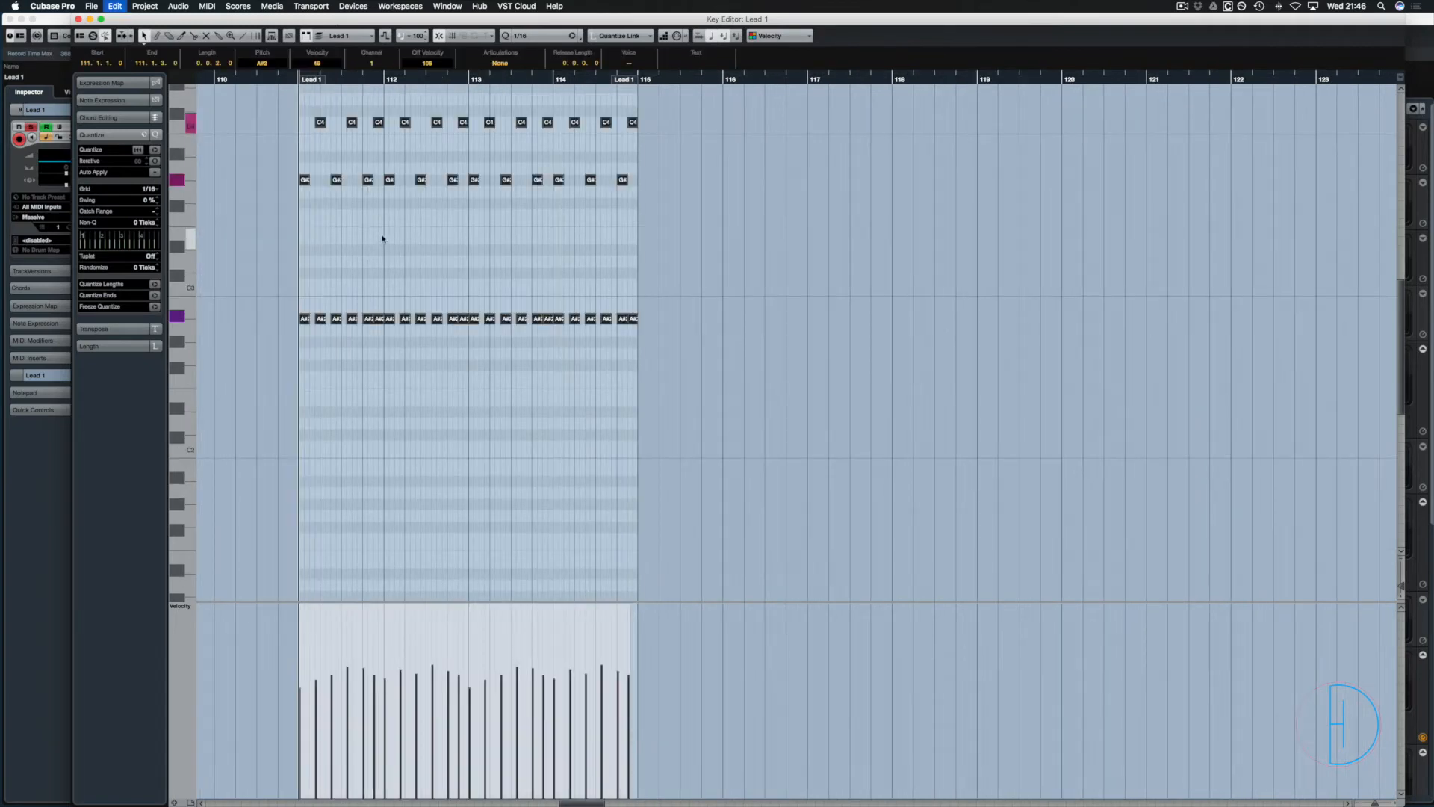
{"action": "key", "text": "Return"}
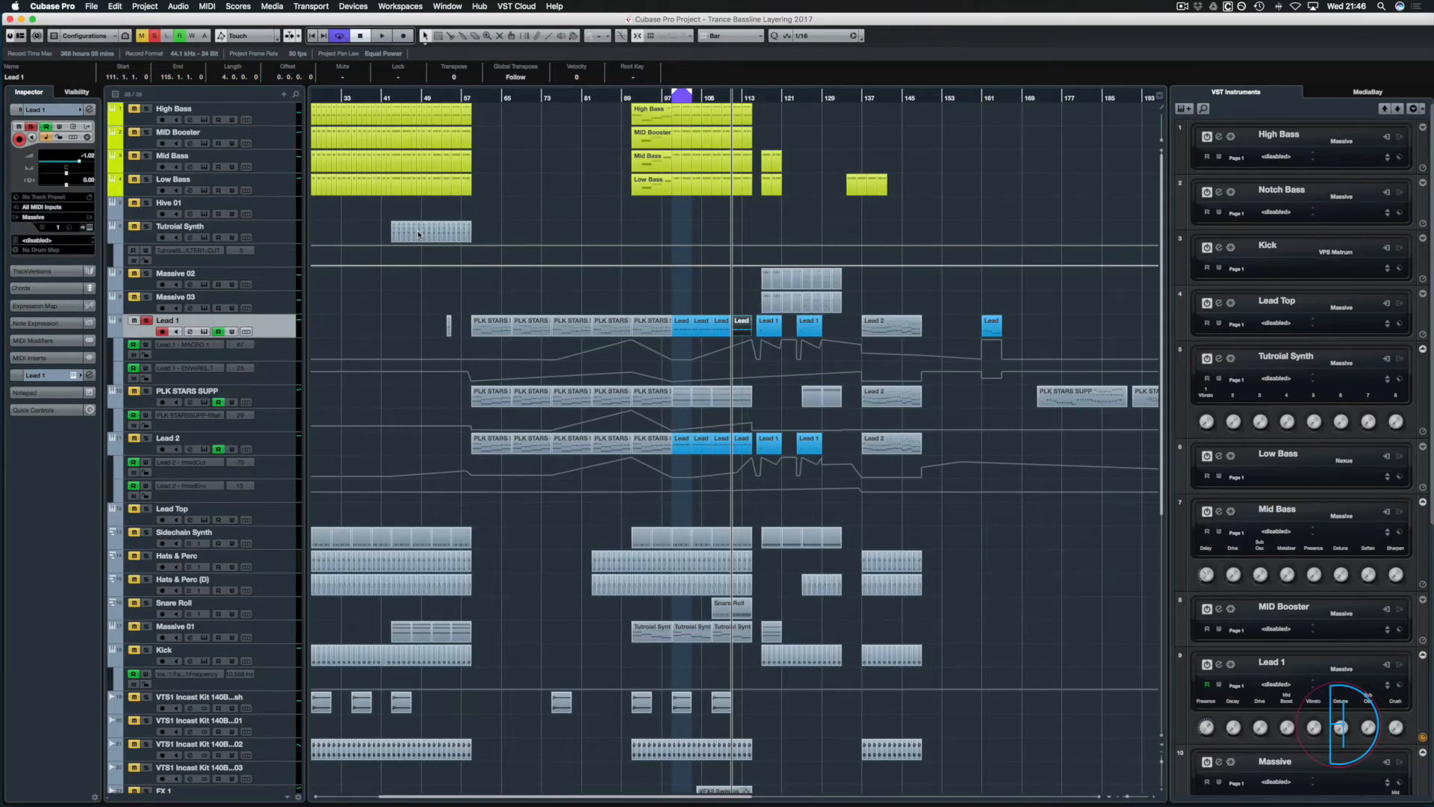
Replace all notes in the Lead 2 clip at bar 99 with the copied lead phrase.
{"action": "left_click", "coordinate": [685, 444]}
{"action": "key", "text": "Return"}
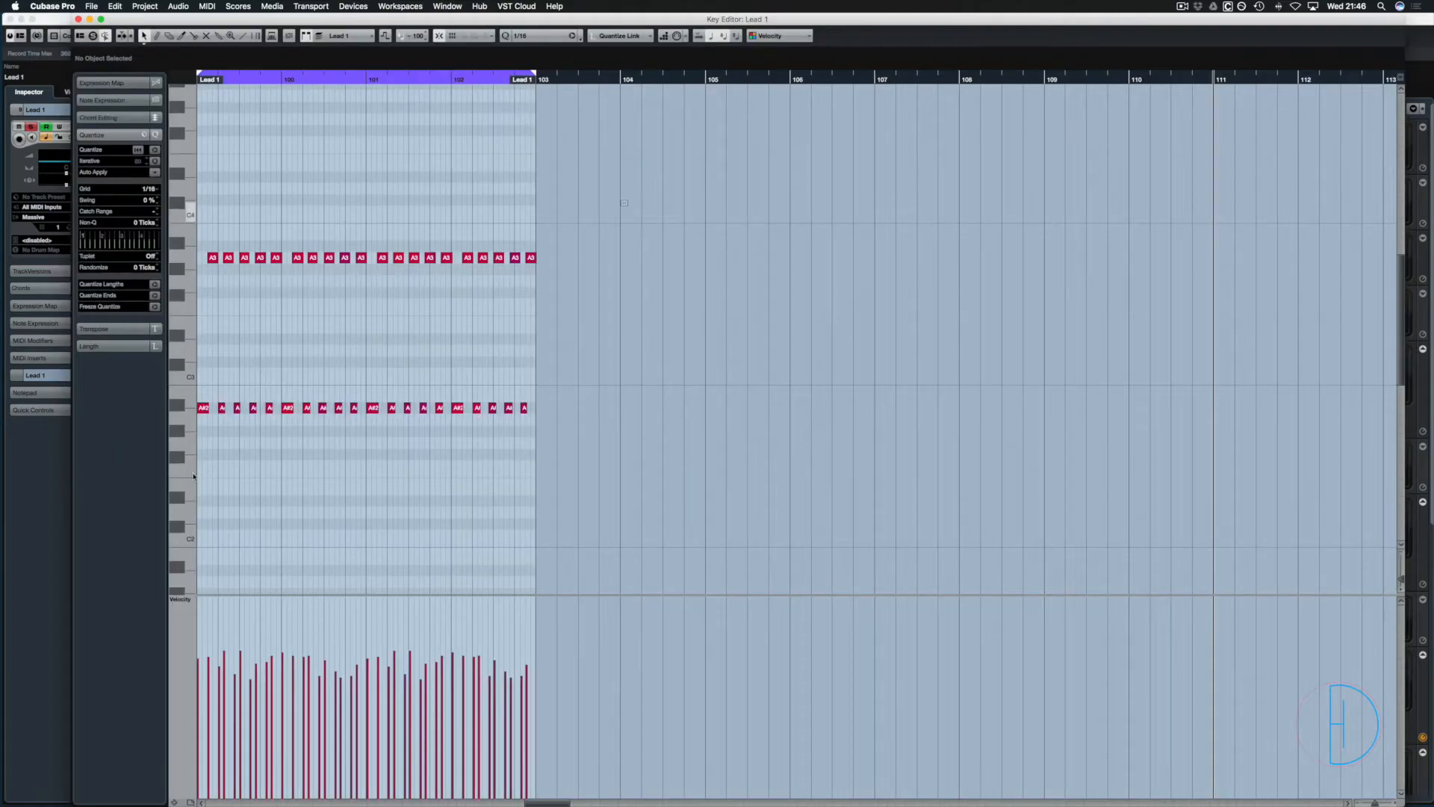
{"action": "scroll", "coordinate": [196, 474], "scroll_direction": "left", "scroll_amount": 3}
{"action": "key", "text": "super+a"}
{"action": "key", "text": "Delete"}
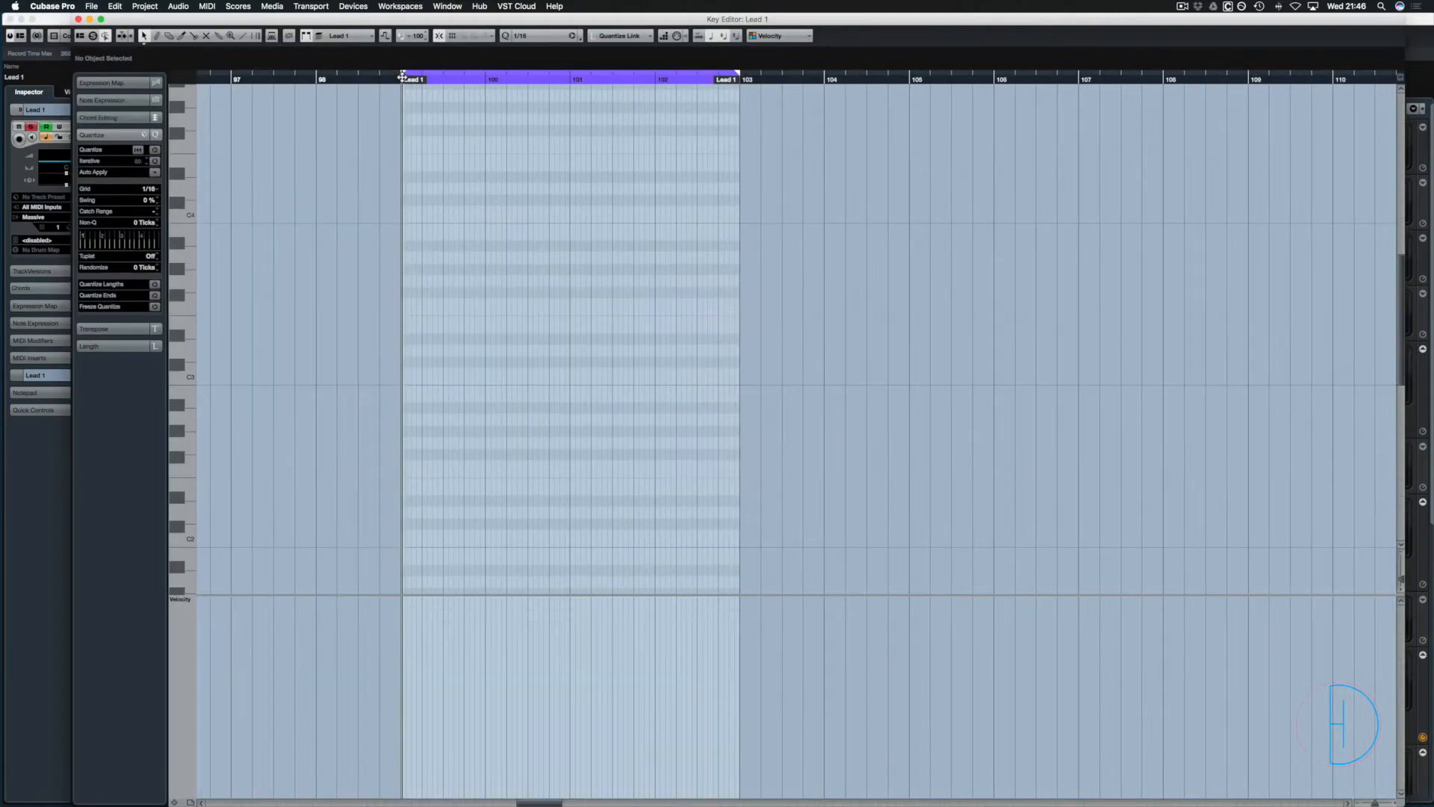
{"action": "key", "text": "super+z"}
{"action": "key", "text": "Return"}
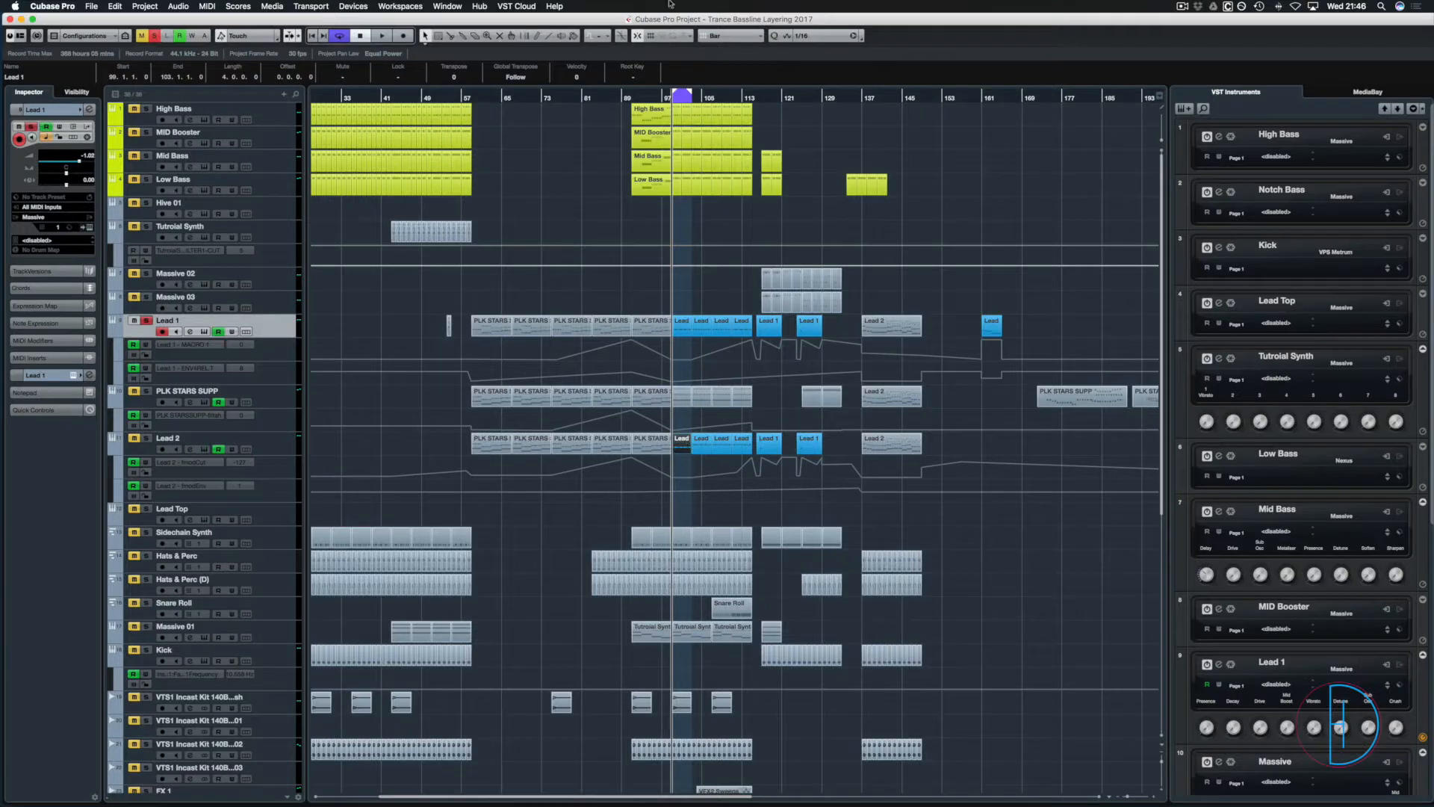
Compare the Lead 2 clip at bar 91 with the new phrase at bar 99 in the Key Editor.
{"action": "left_click", "coordinate": [668, 447]}
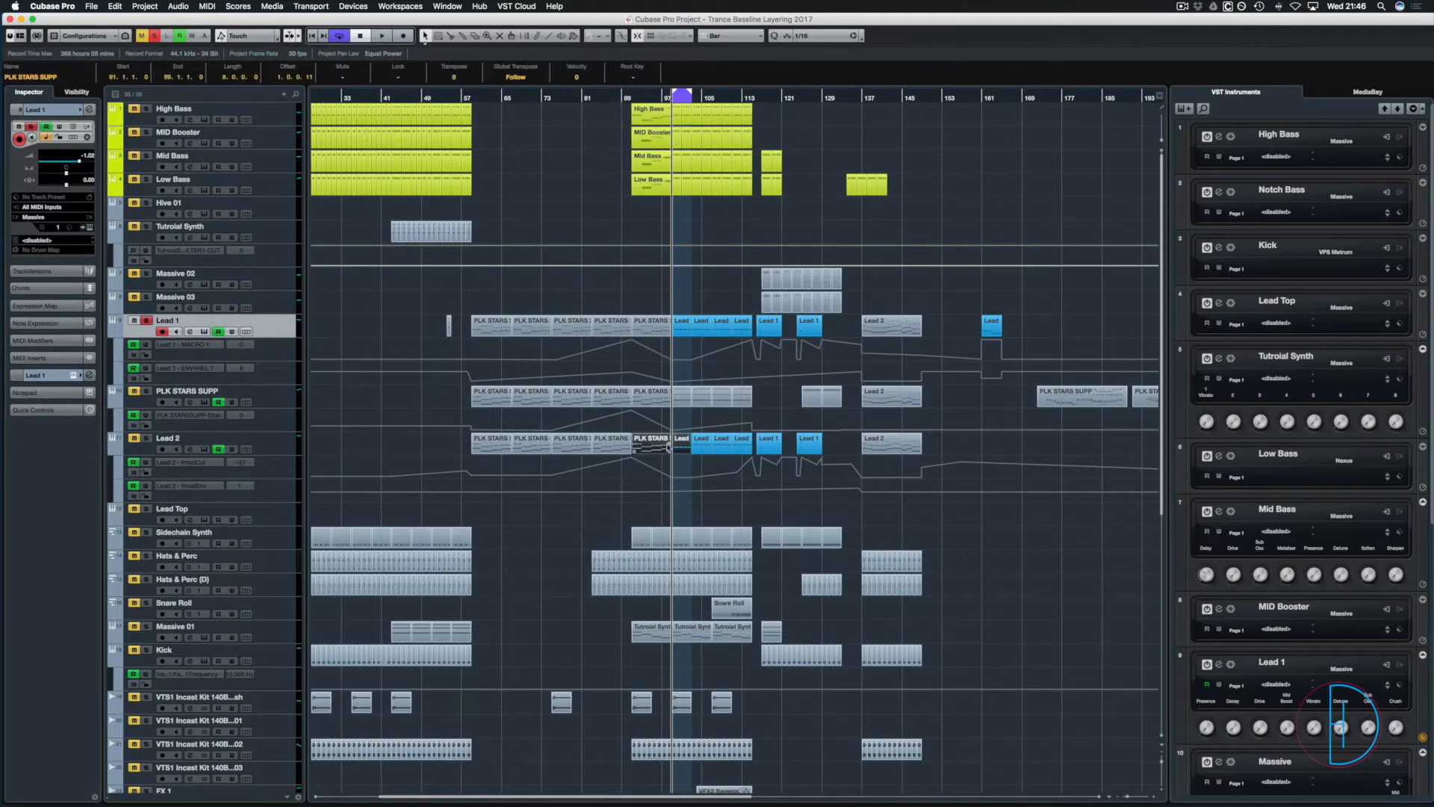
{"action": "key", "text": "Return"}
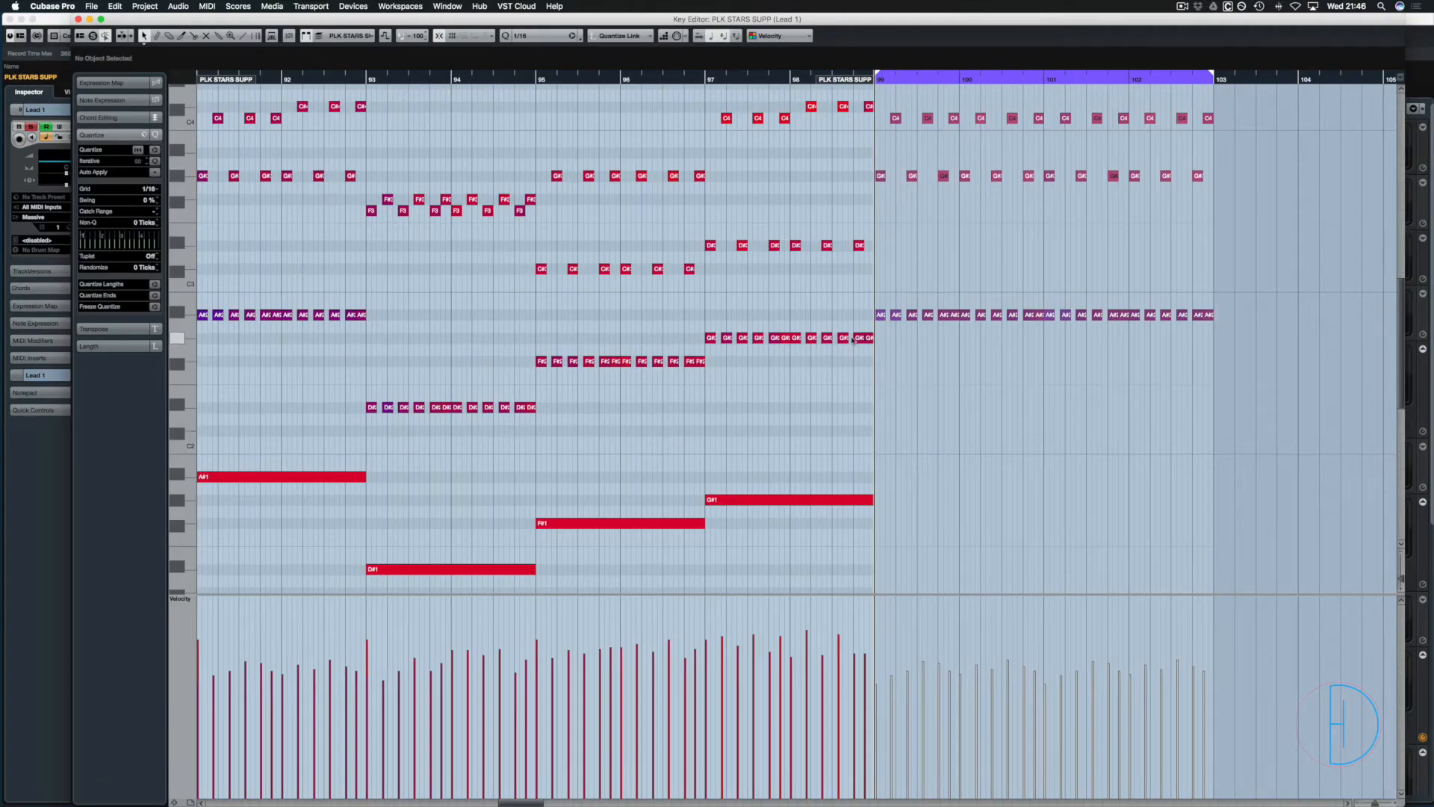
{"action": "key", "text": "Return"}
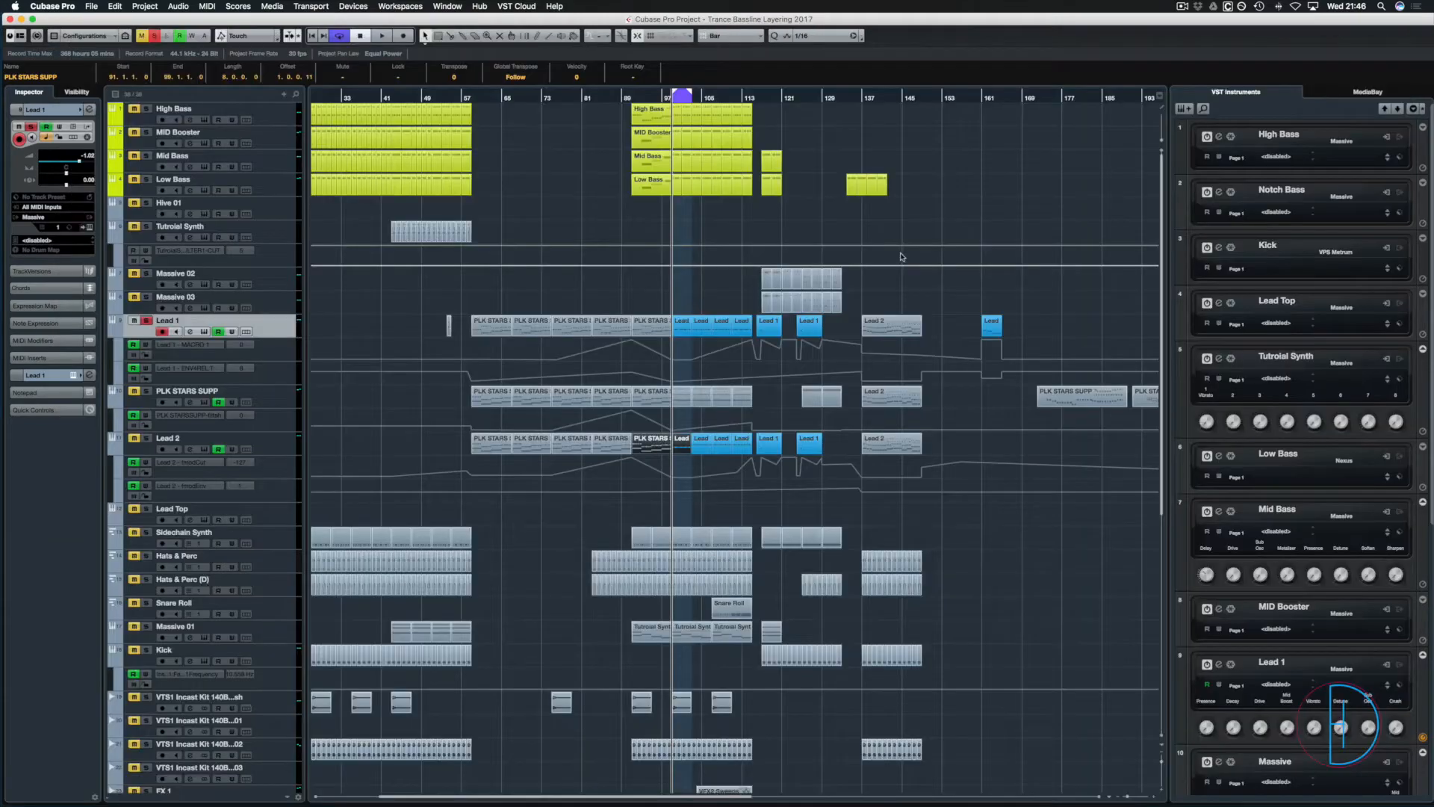
Replace the Lead 2 clips at bars 103, 107 and 111 with duplicates of its bar 99 clip.
{"action": "left_click_drag", "start_coordinate": [701, 465], "coordinate": [740, 448]}
{"action": "key", "text": "Delete"}
{"action": "key", "text": "super+z"}
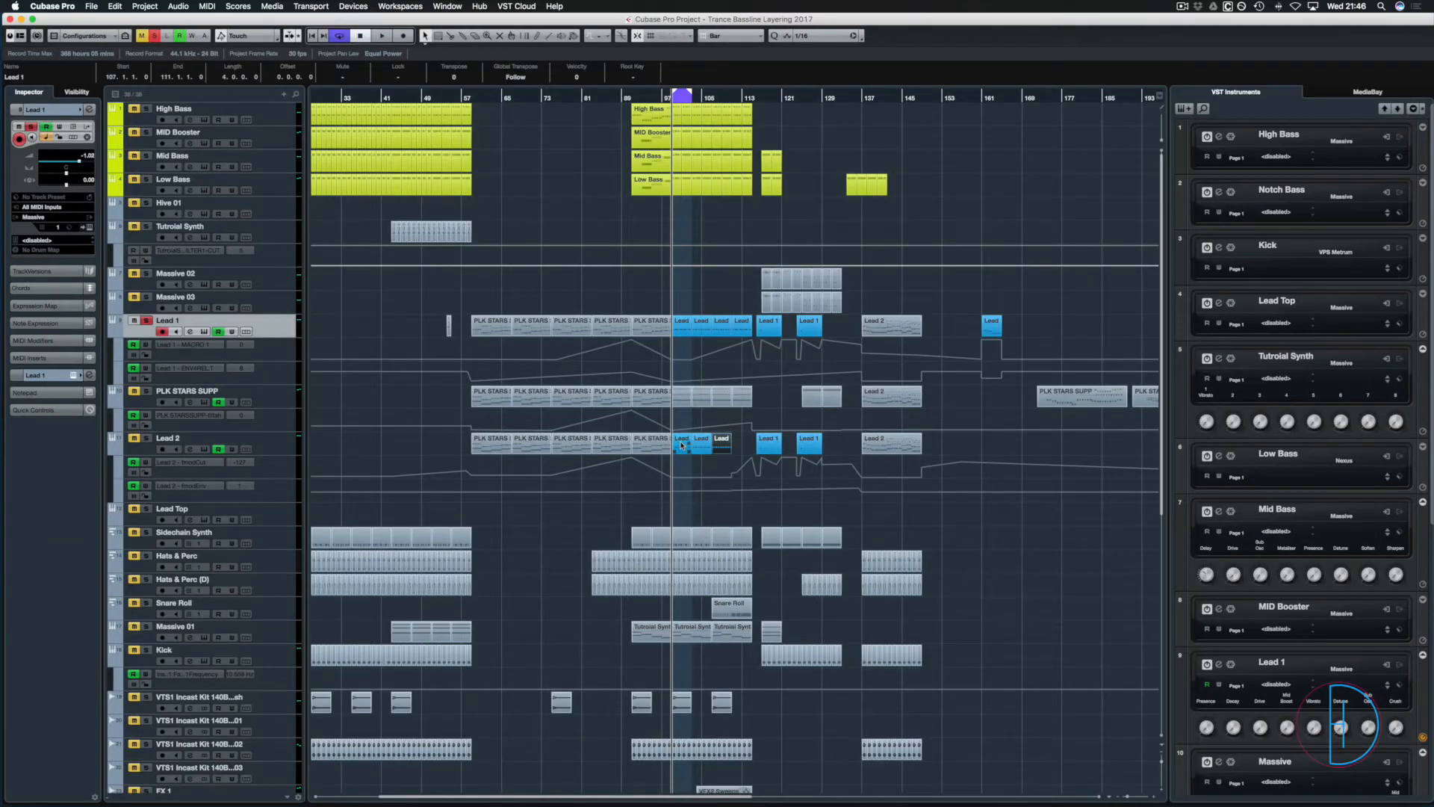
Clear the old points in Lead 2's upper automation lane after bar 99 and add a point at bar 111.
{"action": "left_click_drag", "start_coordinate": [735, 484], "coordinate": [688, 457]}
{"action": "key", "text": "Delete"}
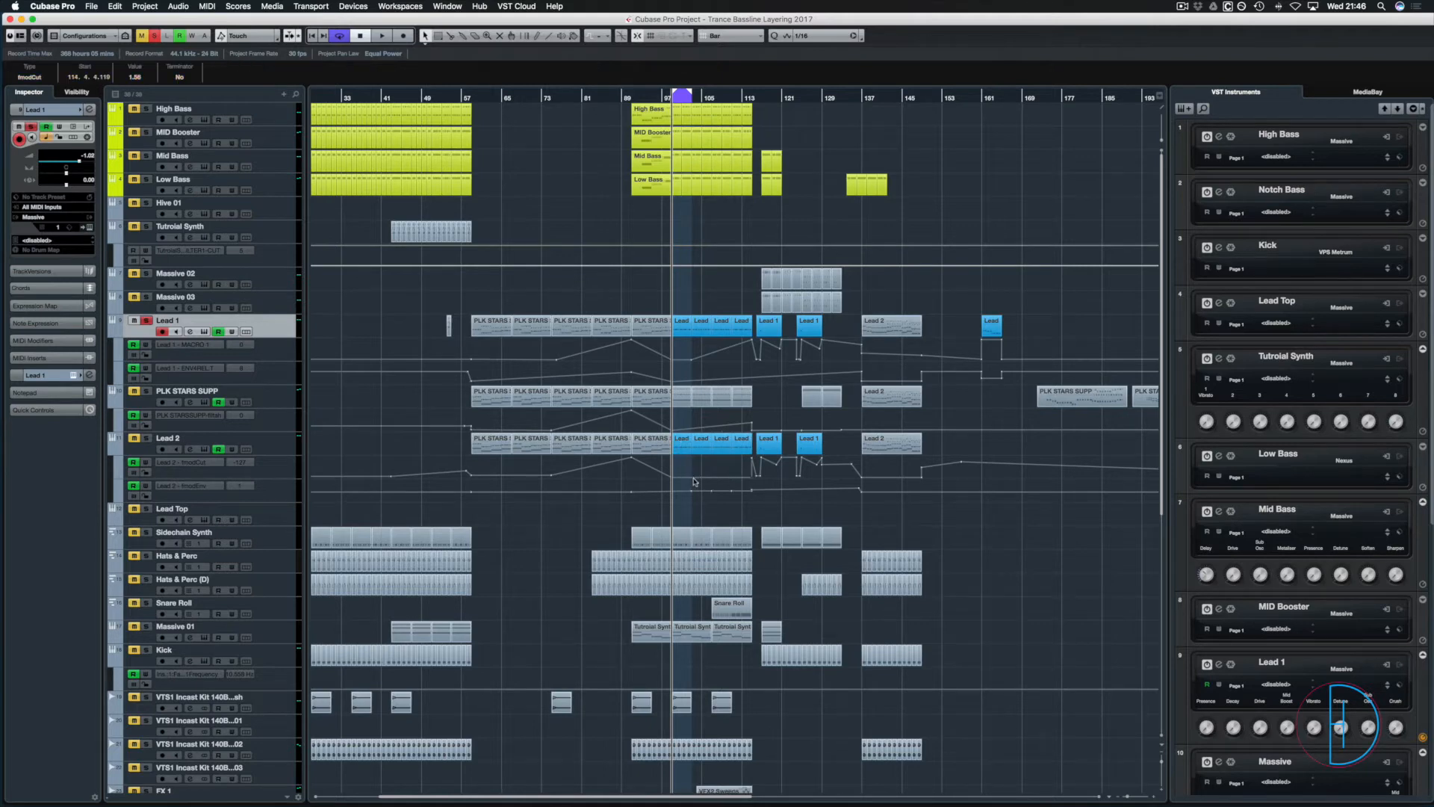
{"action": "key", "text": "Delete"}
{"action": "left_click", "coordinate": [731, 474]}
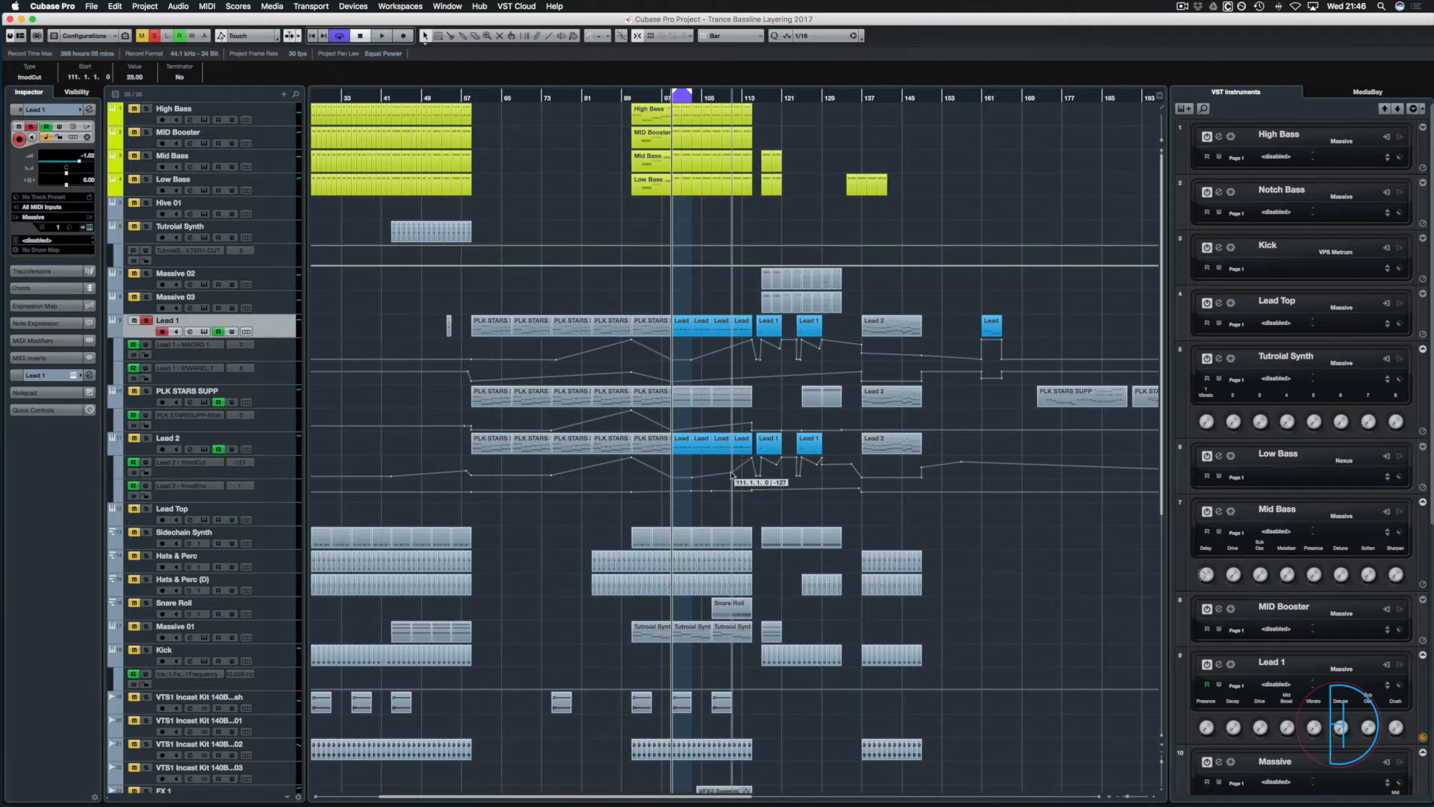
Turn off all solos and replace the upper notes in the bar 99 PLK STARS SUPP clip with the copied phrase, keeping the A#1 notes.
{"action": "left_click", "coordinate": [654, 99]}
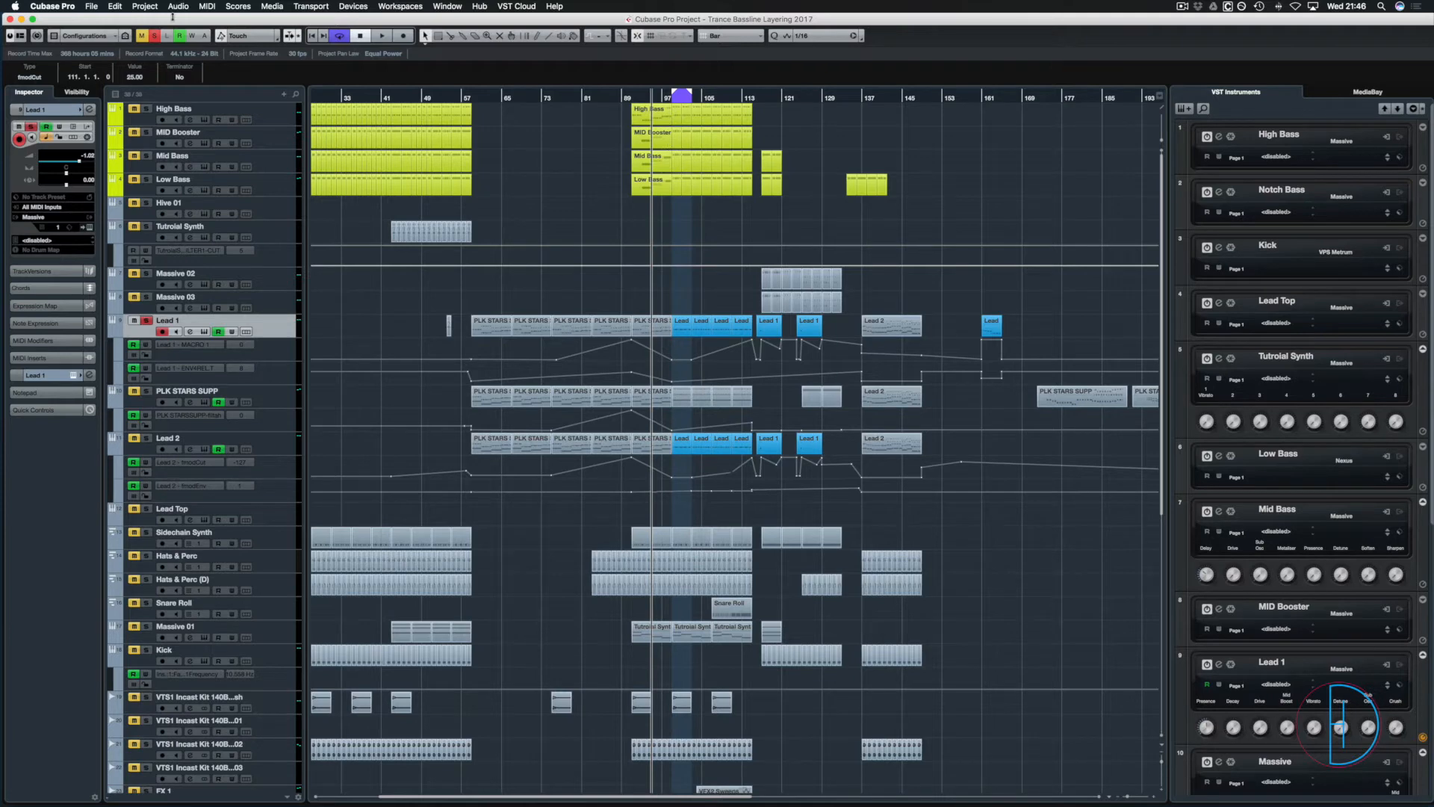
{"action": "left_click", "coordinate": [155, 37]}
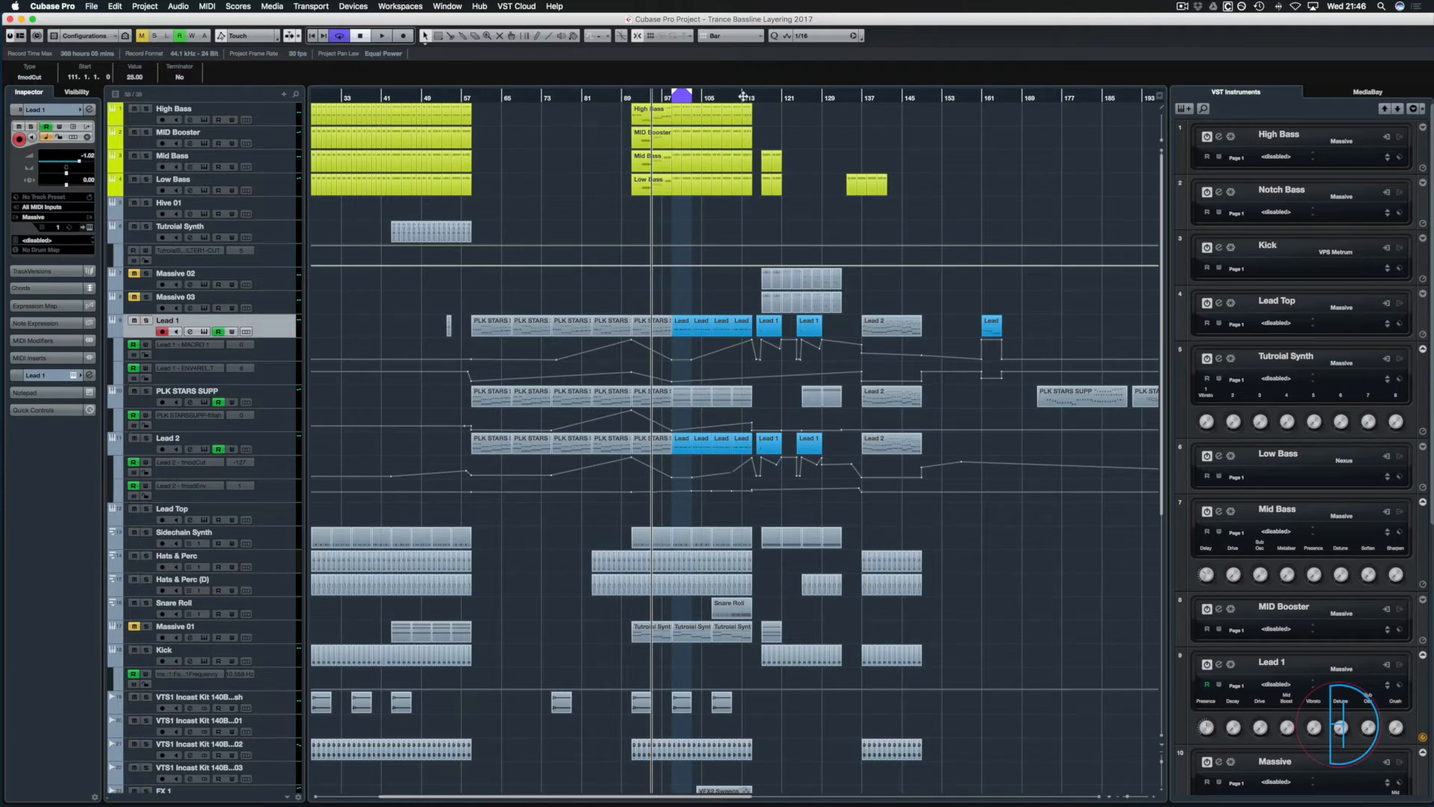
{"action": "left_click", "coordinate": [680, 397]}
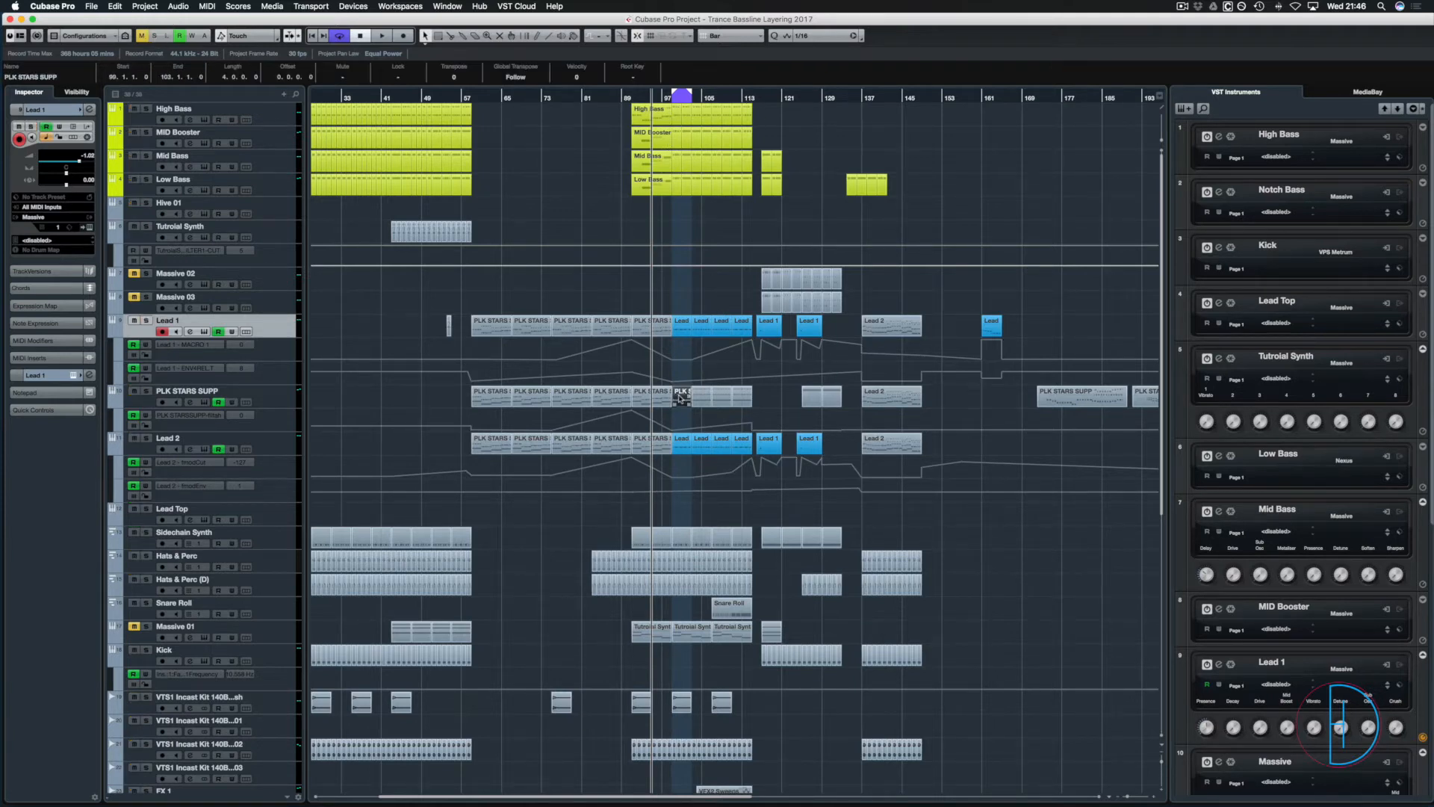
{"action": "key", "text": "Return"}
{"action": "left_click_drag", "start_coordinate": [616, 143], "coordinate": [326, 401]}
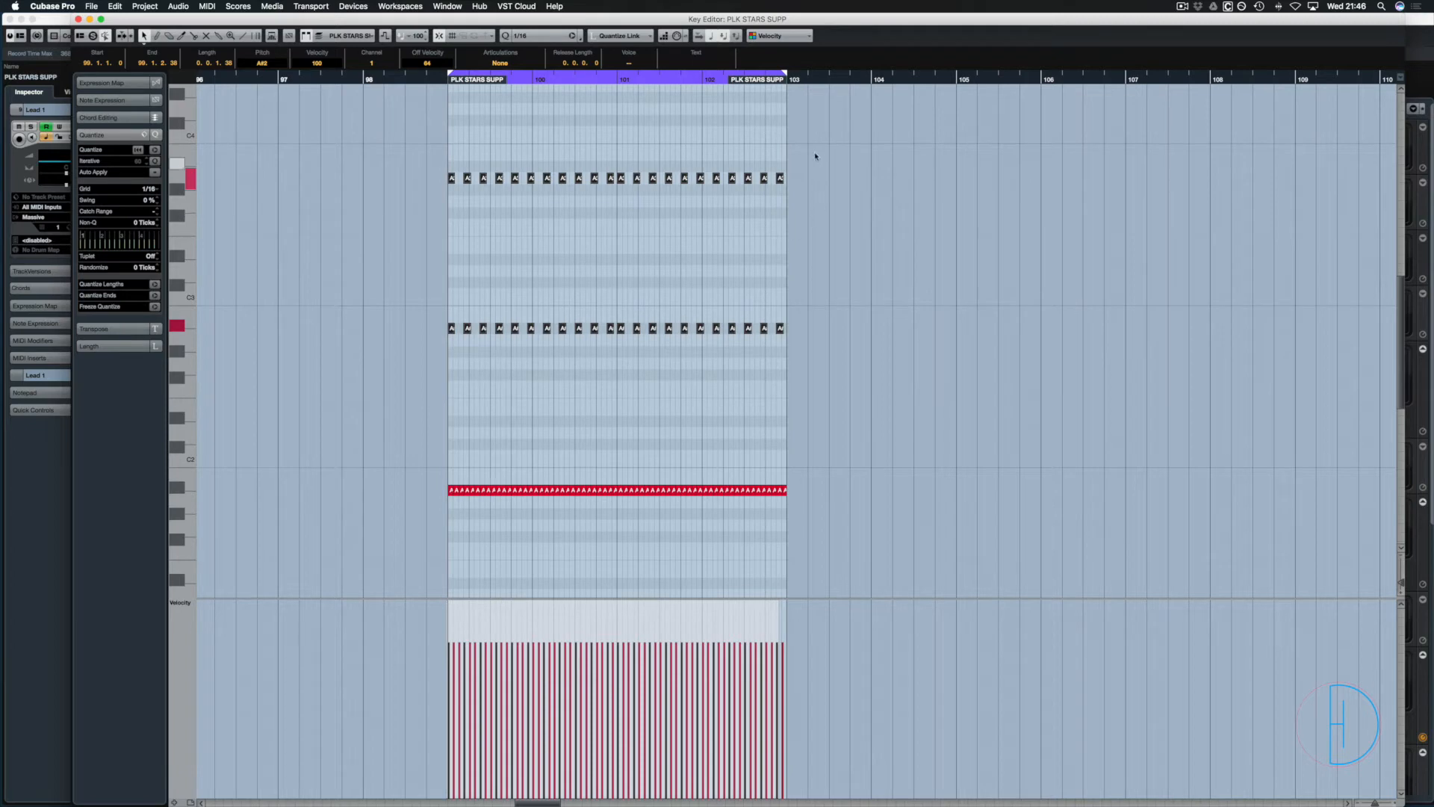
{"action": "key", "text": "Delete"}
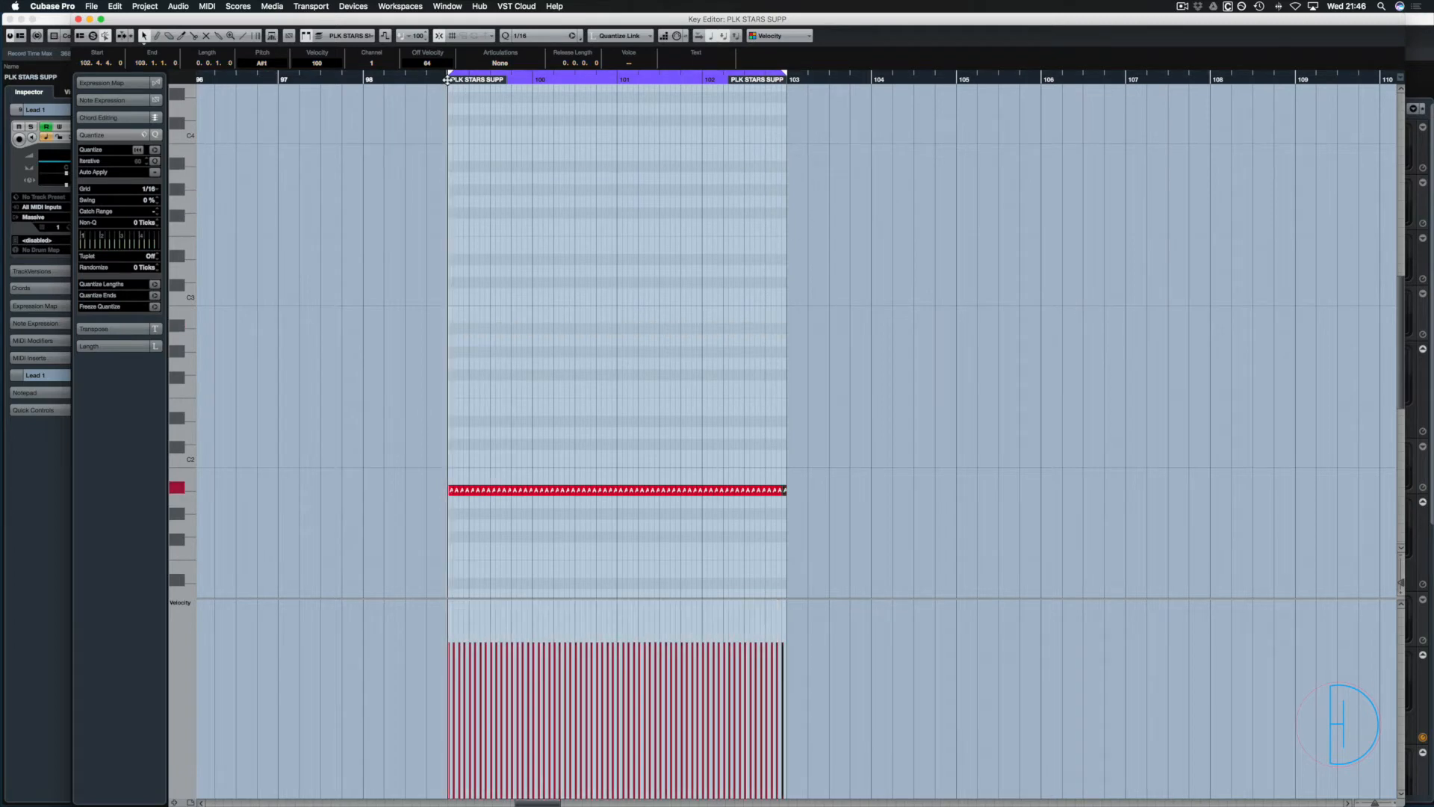
{"action": "key", "text": "super+z"}
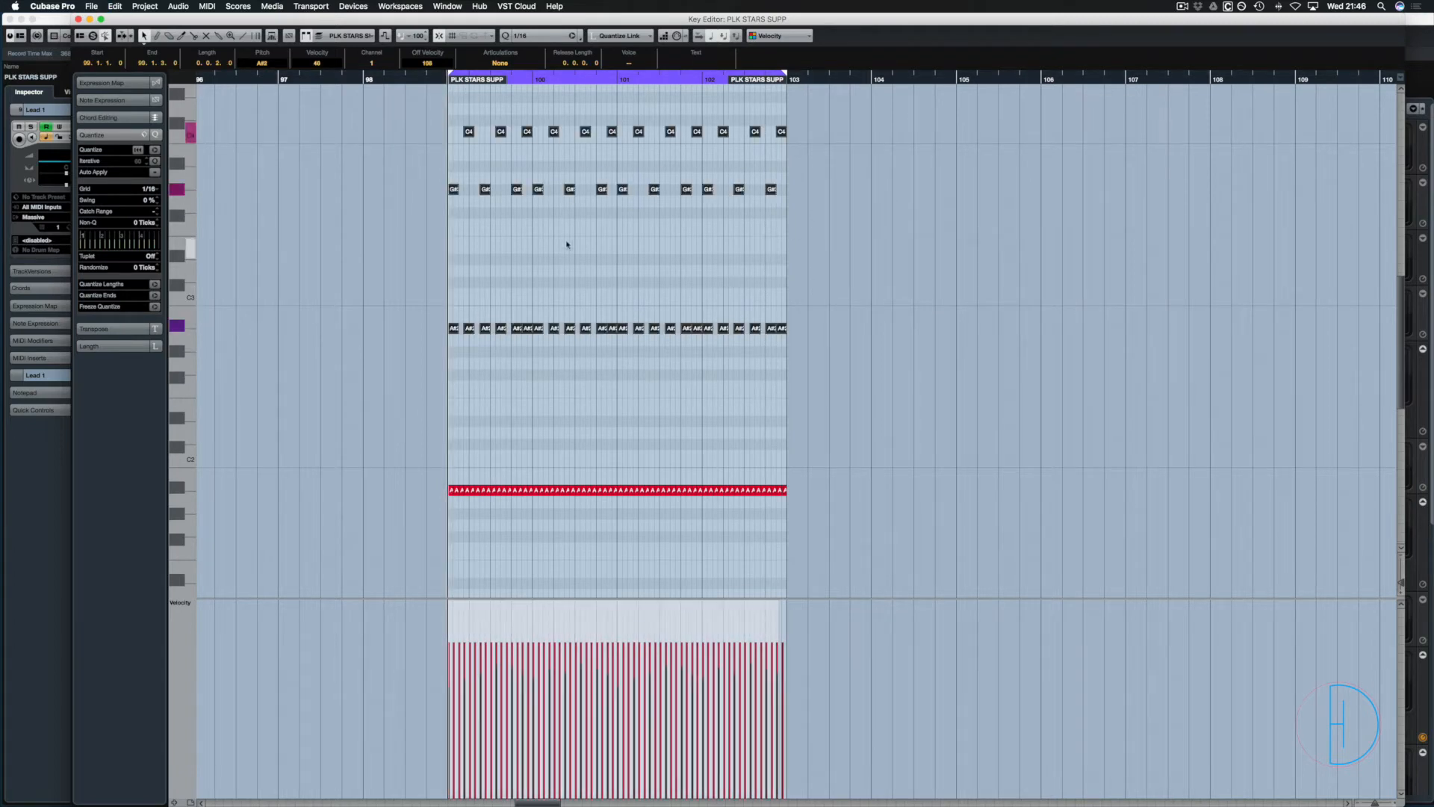
Close the Key Editor, solo PLK STARS SUPP and play its edited clip.
{"action": "key", "text": "space"}
{"action": "key", "text": "Return"}
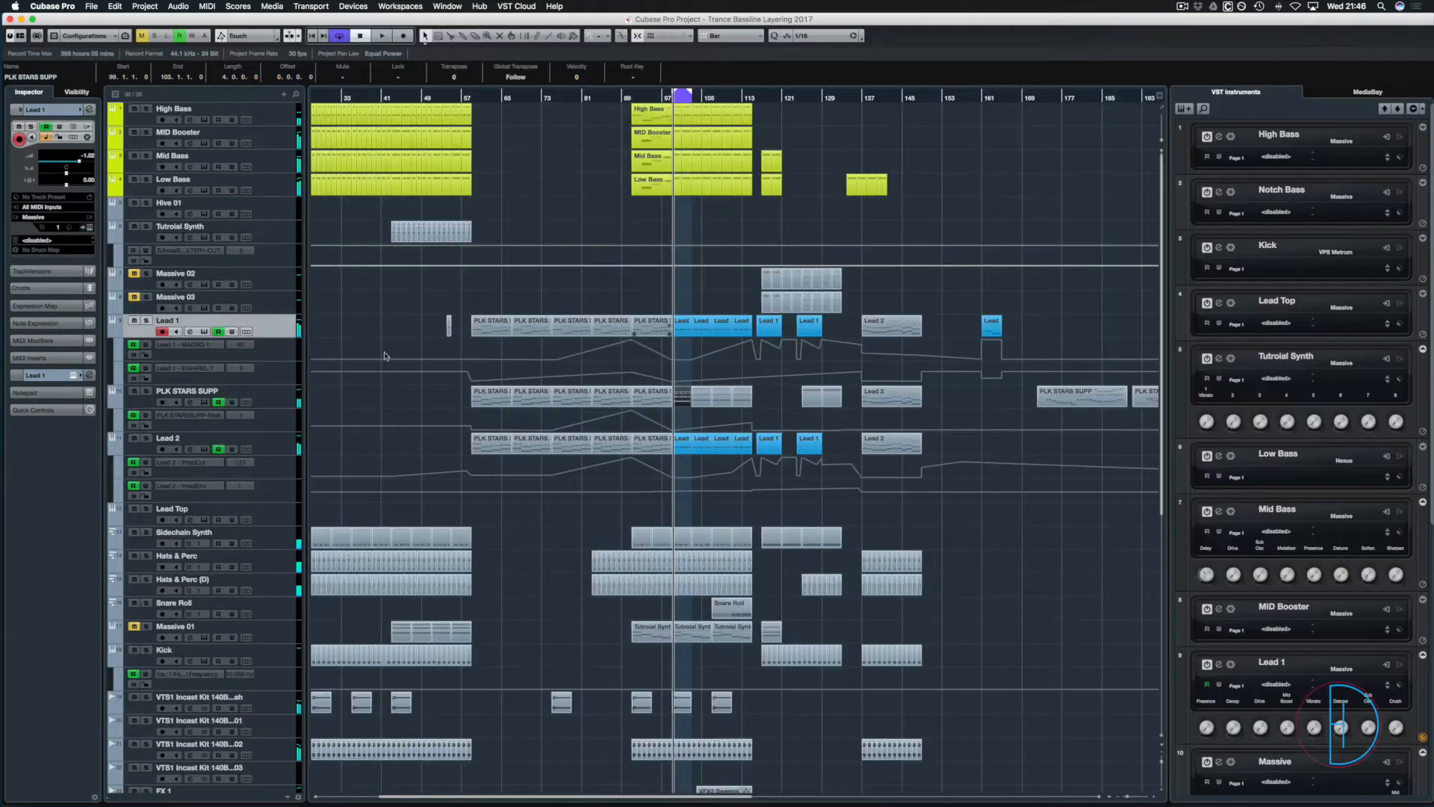
{"action": "left_click", "coordinate": [147, 391]}
{"action": "key", "text": "space"}
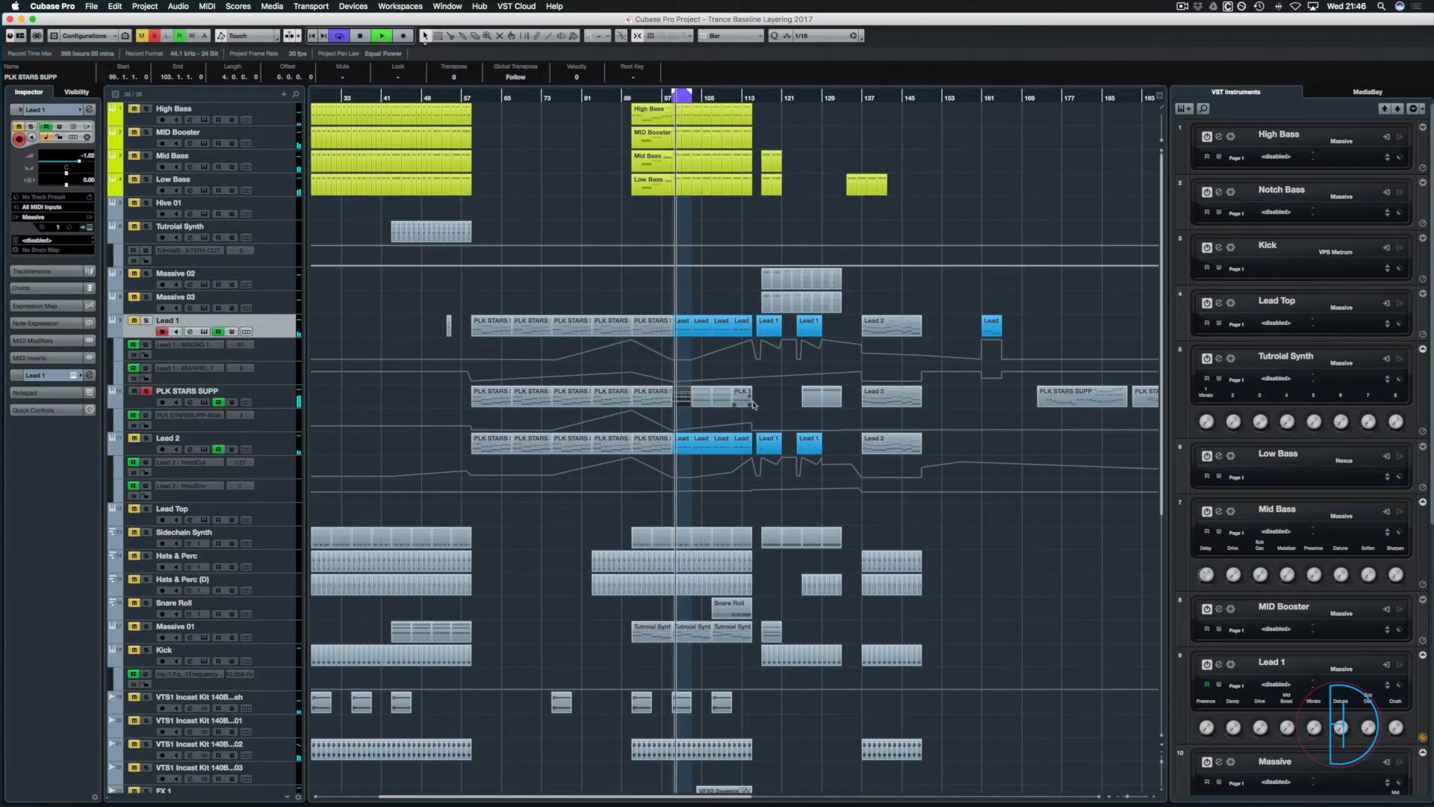
Replace the PLK STARS SUPP clips between bars 103 and 115 with duplicates of its bar 99 clip.
{"action": "left_click_drag", "start_coordinate": [776, 404], "coordinate": [703, 396]}
{"action": "key", "text": "Delete"}
{"action": "left_click", "coordinate": [684, 401]}
{"action": "key", "text": "super+d"}
{"action": "key", "text": "super+d"}
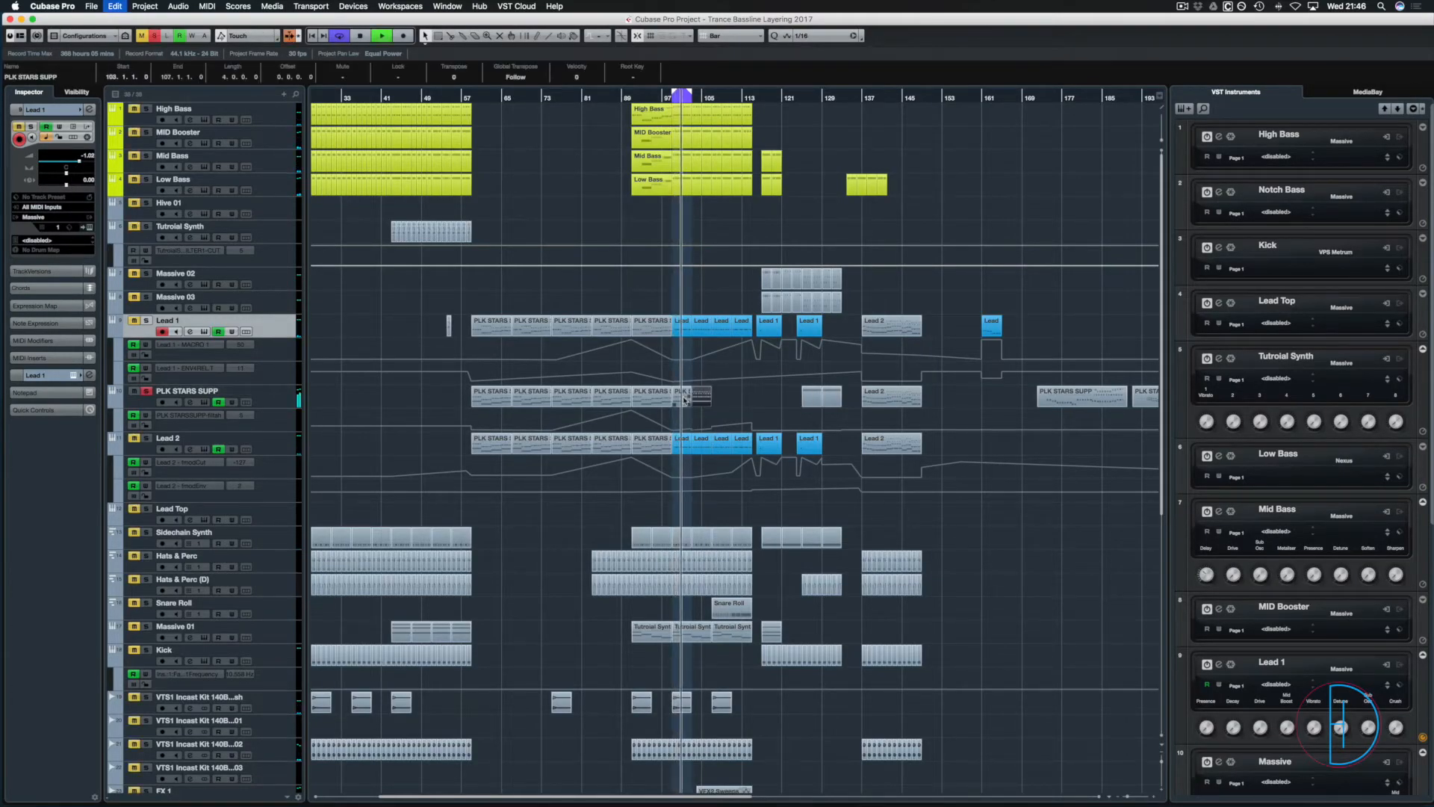
Reshape the PLK STARS SUPP automation to rise after bar 103 to a peak at bar 115.
{"action": "left_click", "coordinate": [719, 428]}
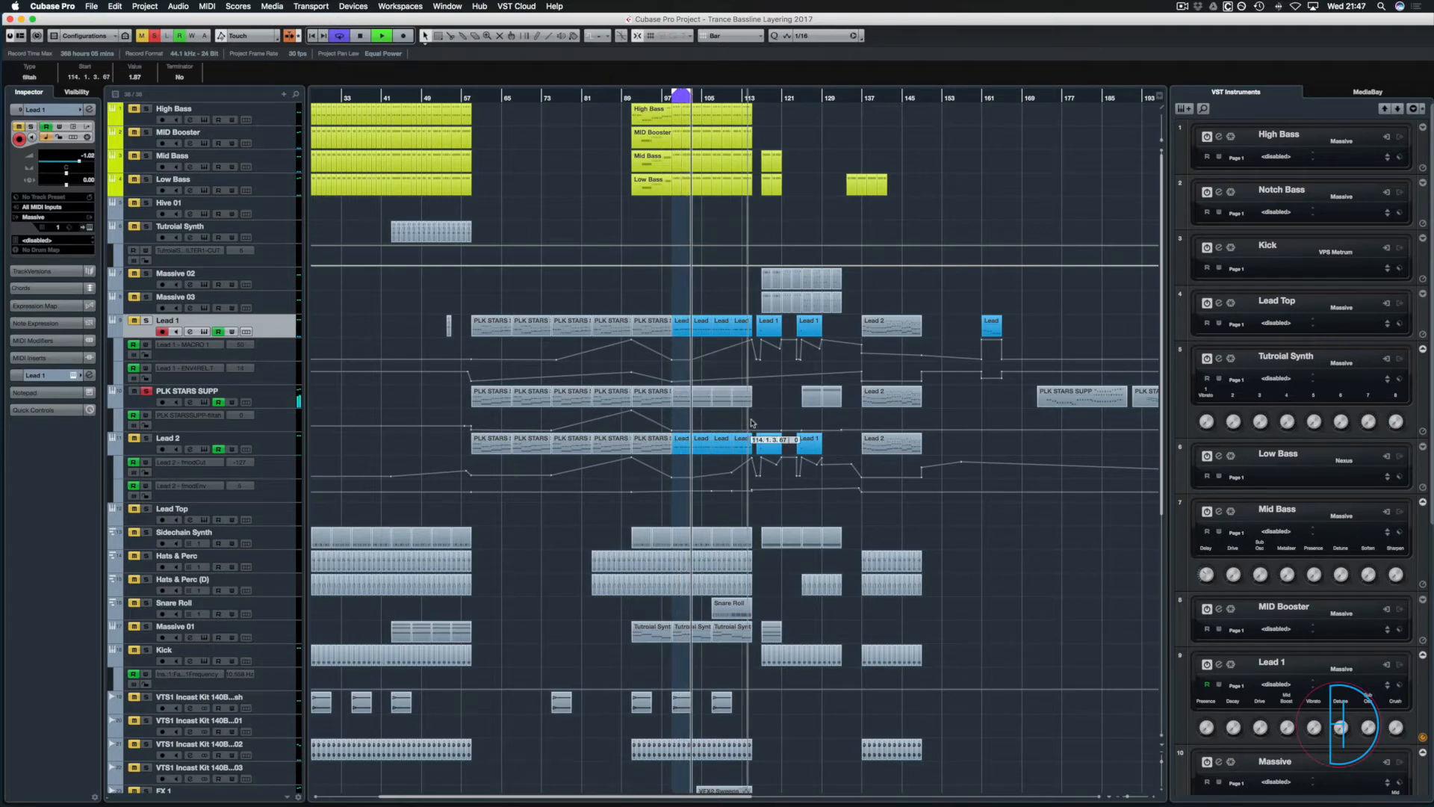
{"action": "left_click", "coordinate": [752, 419]}
{"action": "left_click_drag", "start_coordinate": [752, 419], "coordinate": [752, 408]}
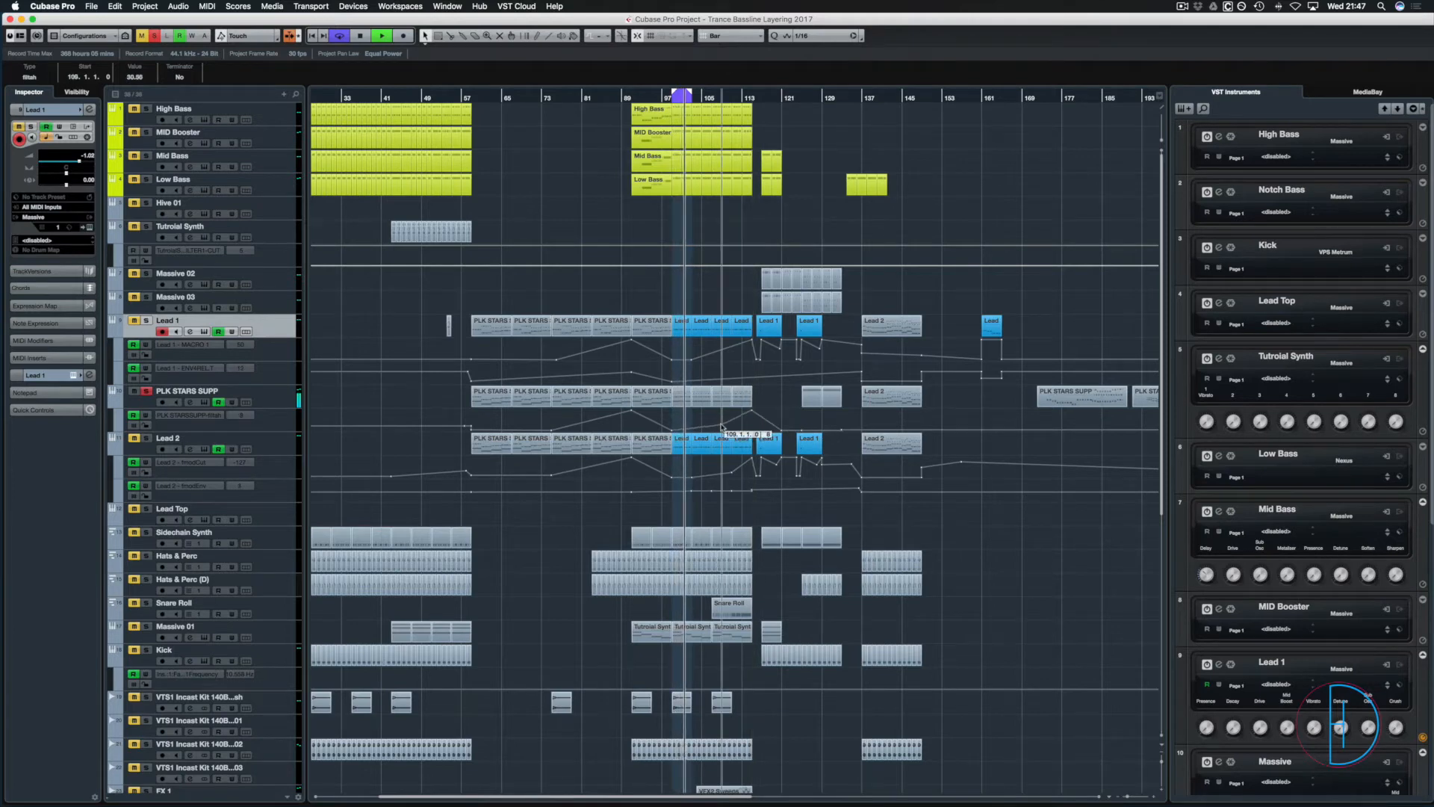
Reshape Lead 1's MACRO 1 automation between bars 103 and 115 into a gradual rise.
{"action": "left_click", "coordinate": [719, 357]}
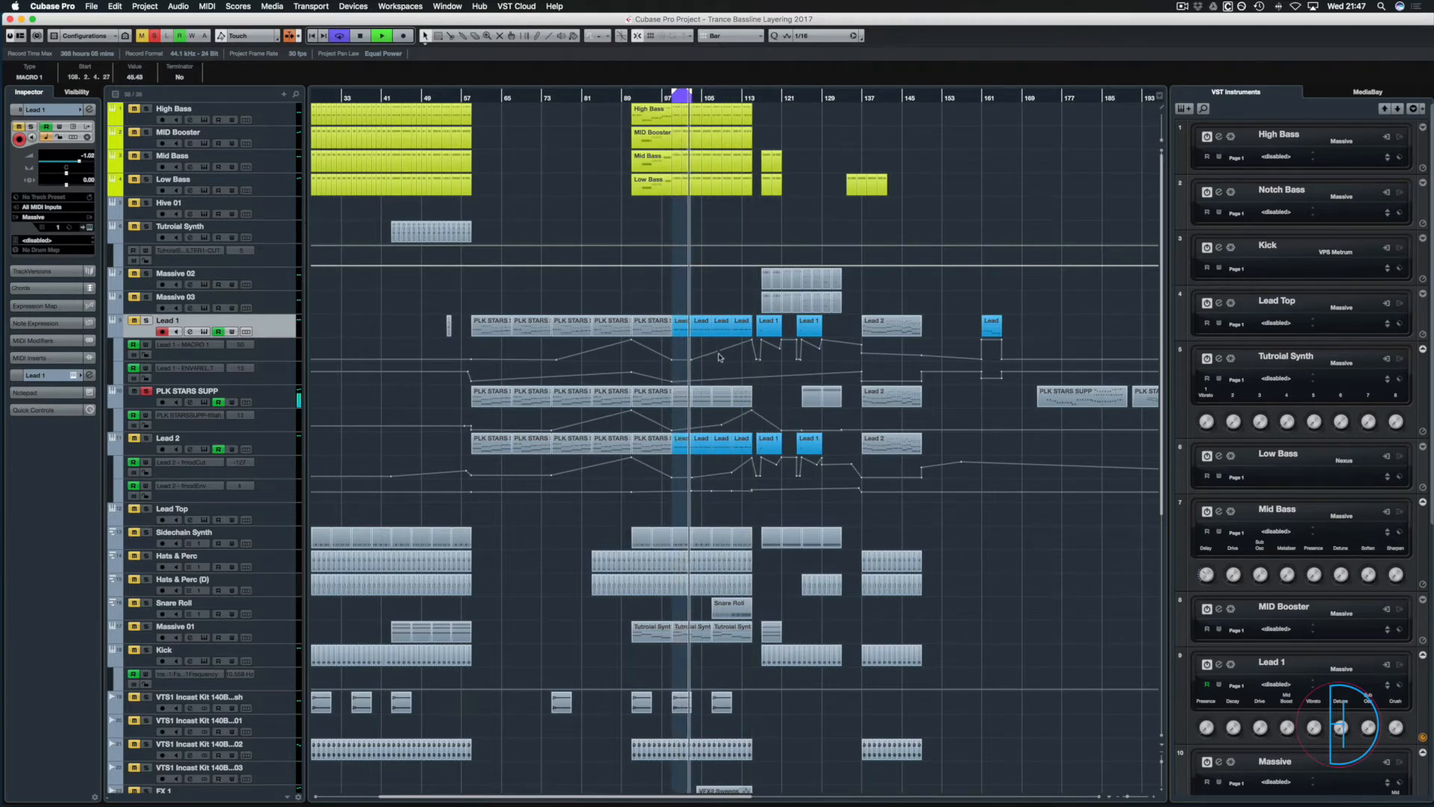
{"action": "left_click_drag", "start_coordinate": [719, 354], "coordinate": [690, 364]}
{"action": "key", "text": "Delete"}
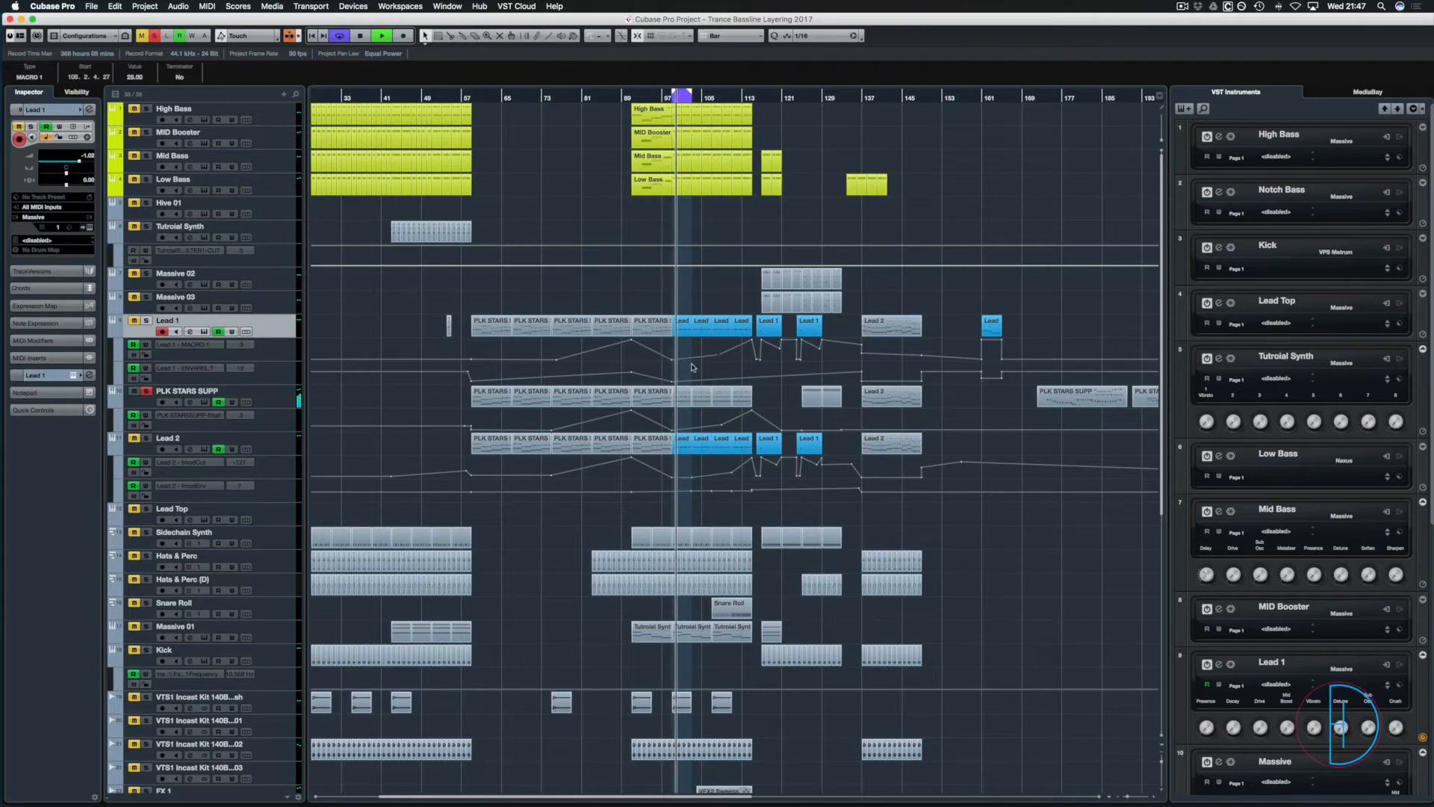
Turn off all solos, play the full mix from bar 95 and save the project.
{"action": "key", "text": "space"}
{"action": "left_click", "coordinate": [651, 97]}
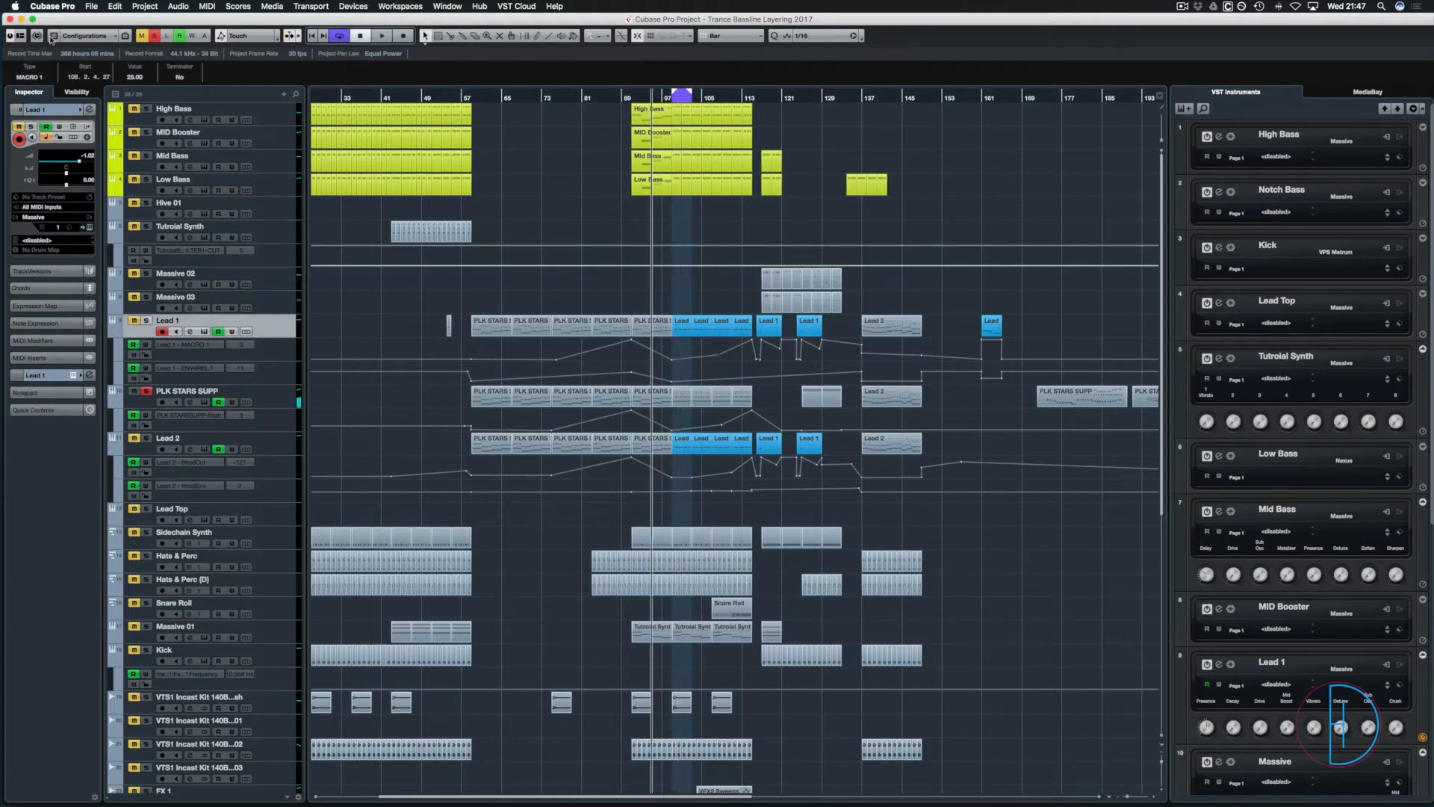
{"action": "left_click", "coordinate": [154, 36]}
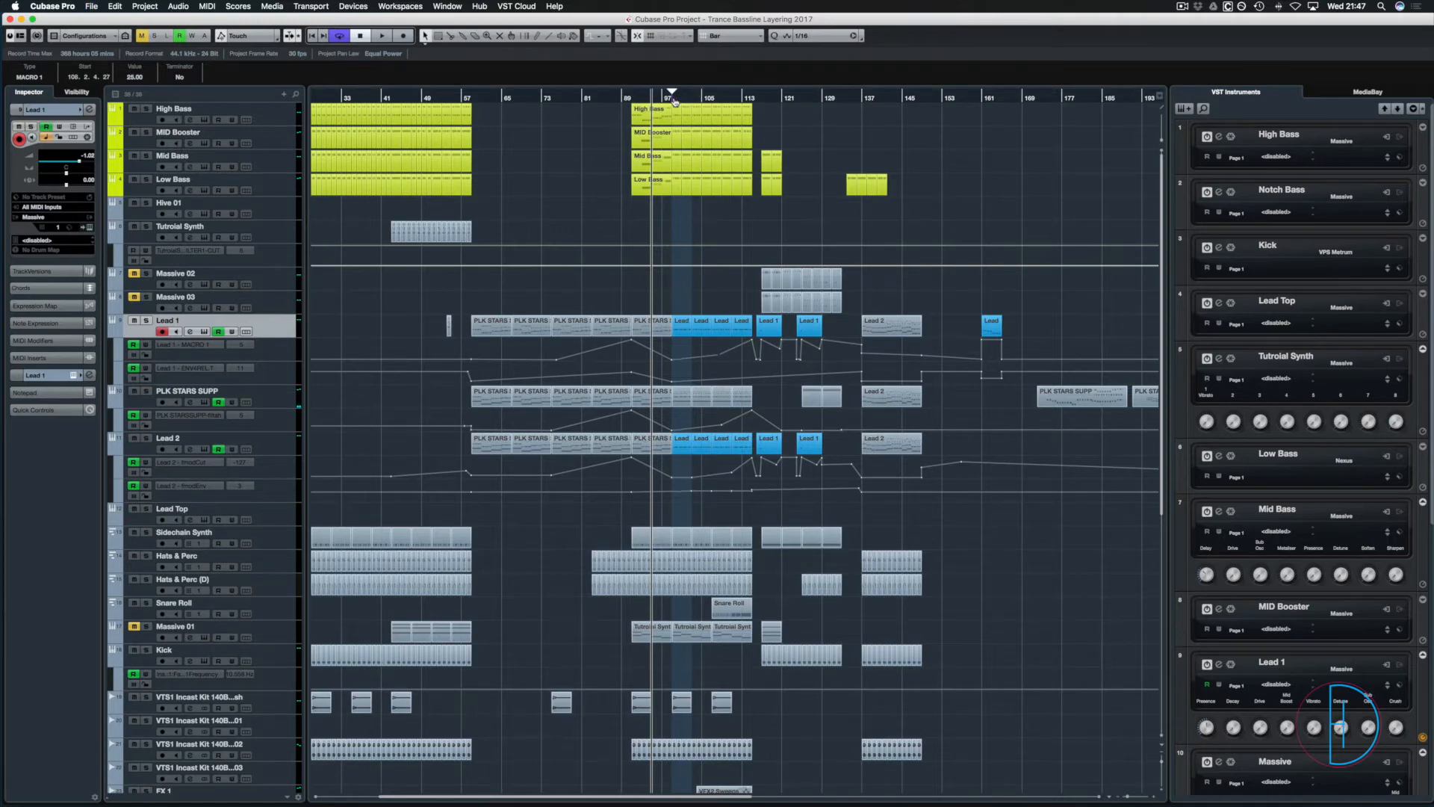
{"action": "key", "text": "space"}
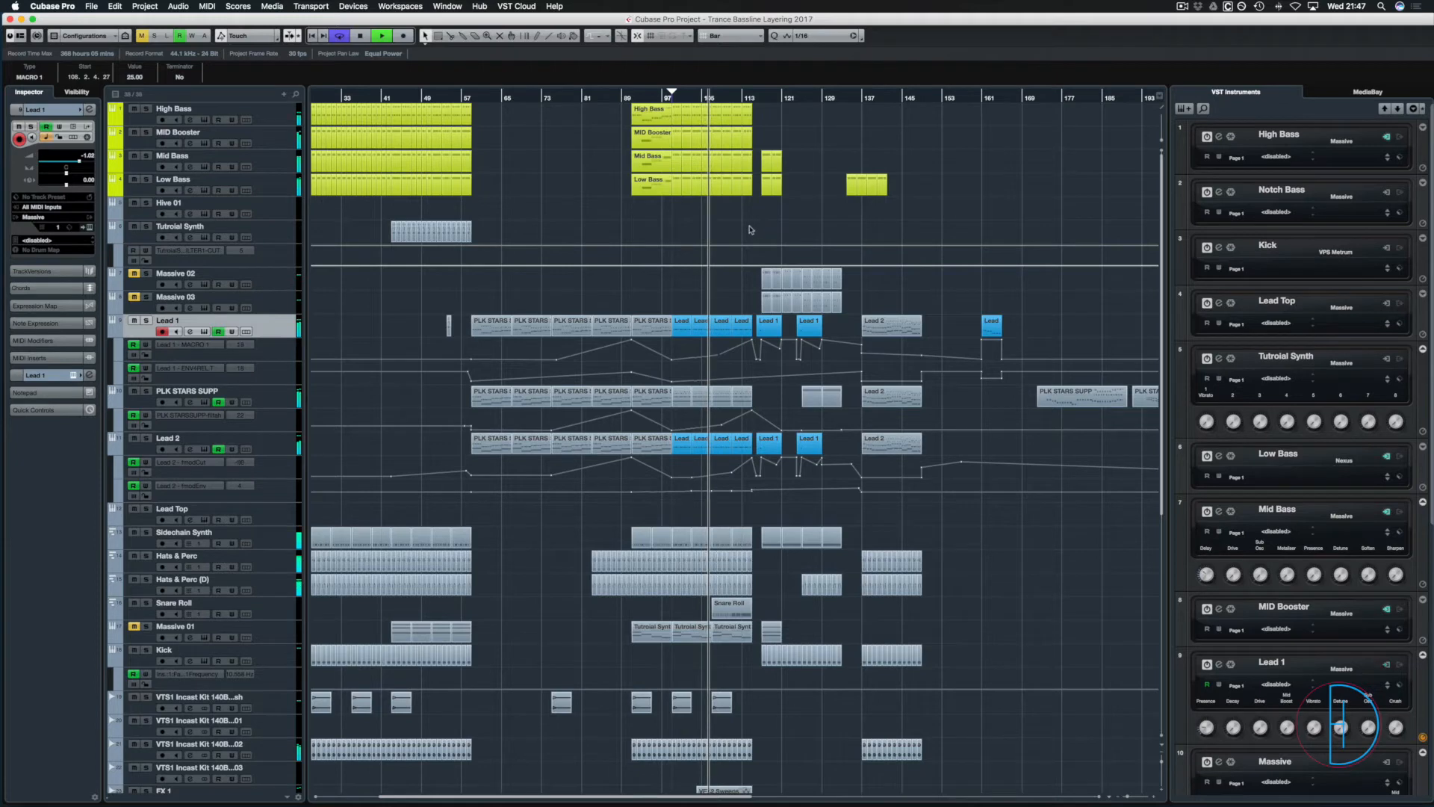
{"action": "key", "text": "super+s"}
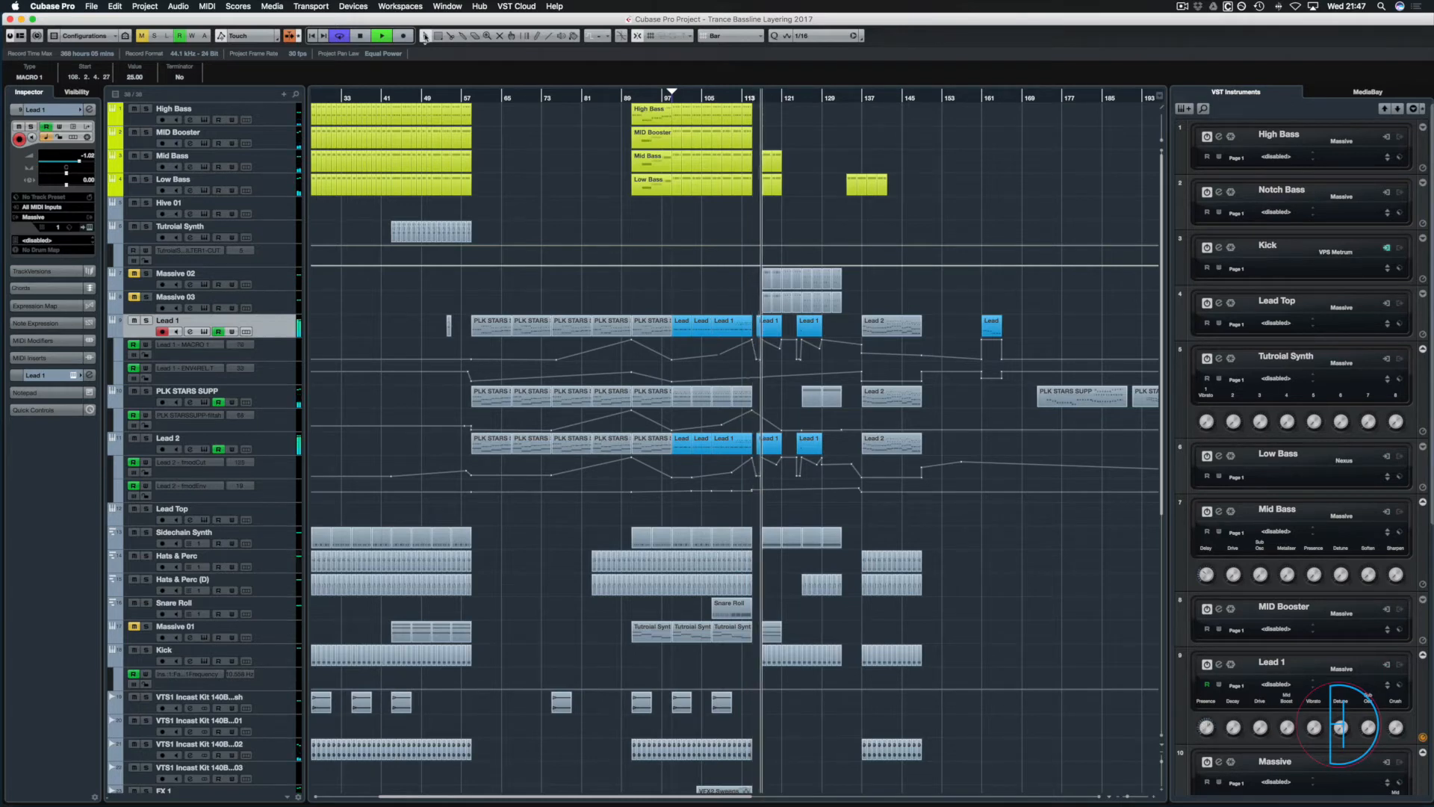
Duplicate the Mid Bass and Low Bass clips from bar 117 up to bar 133, and return the stopped playhead to about bar 116.
{"action": "left_click_drag", "start_coordinate": [801, 133], "coordinate": [770, 192]}
{"action": "key", "text": "super+d"}
{"action": "key", "text": "super+d"}
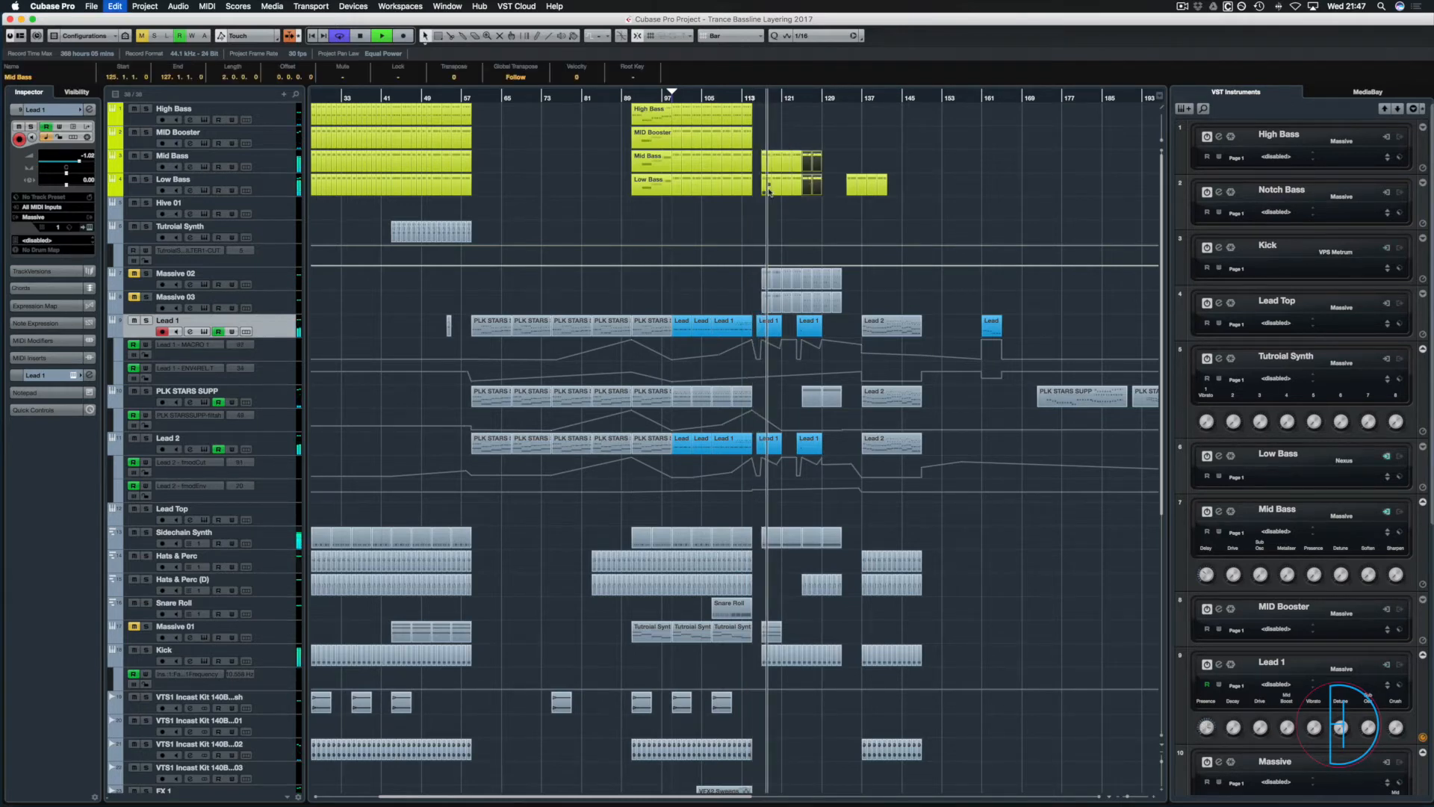
{"action": "key", "text": "super+d"}
{"action": "key", "text": "super+d"}
{"action": "key", "text": "space"}
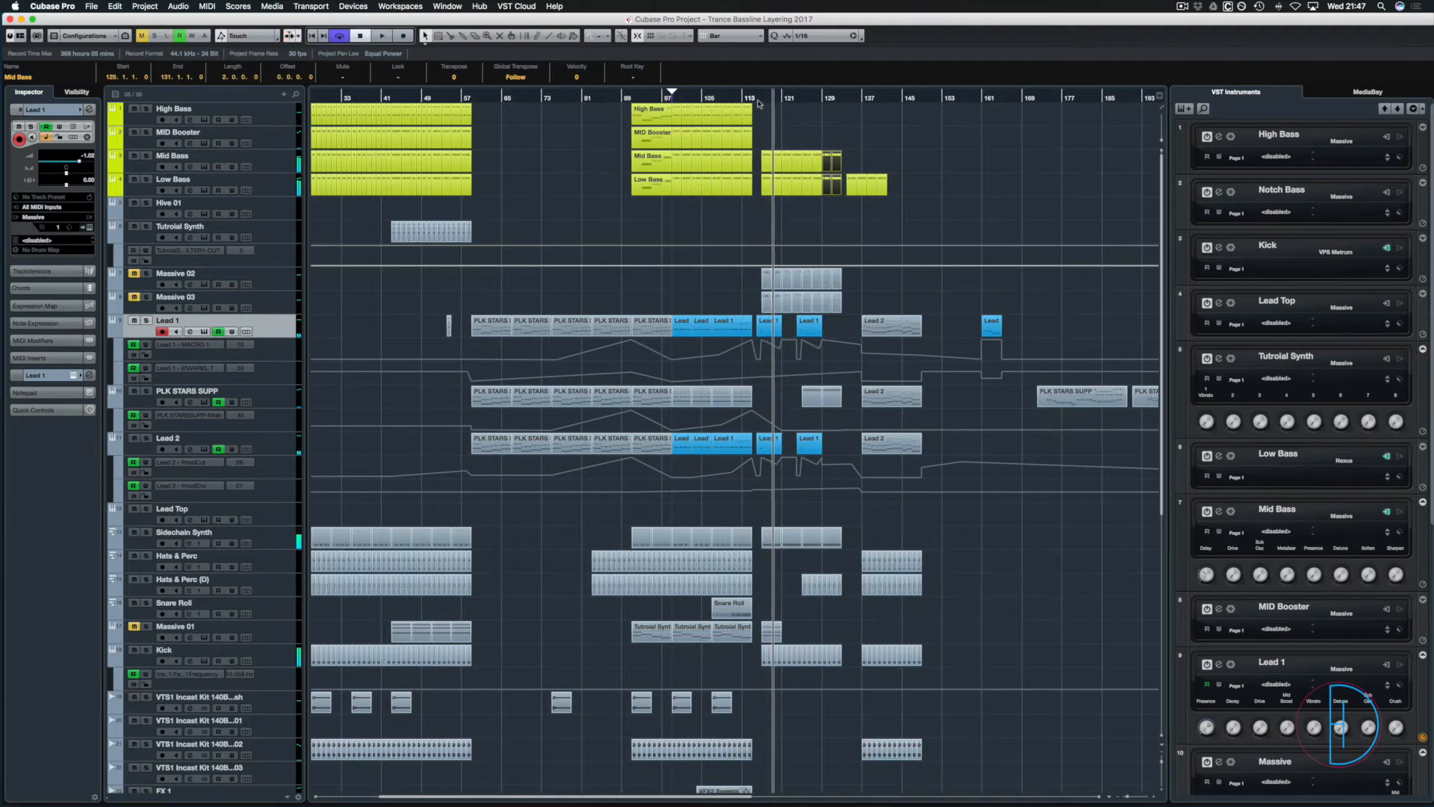
{"action": "left_click", "coordinate": [758, 101]}
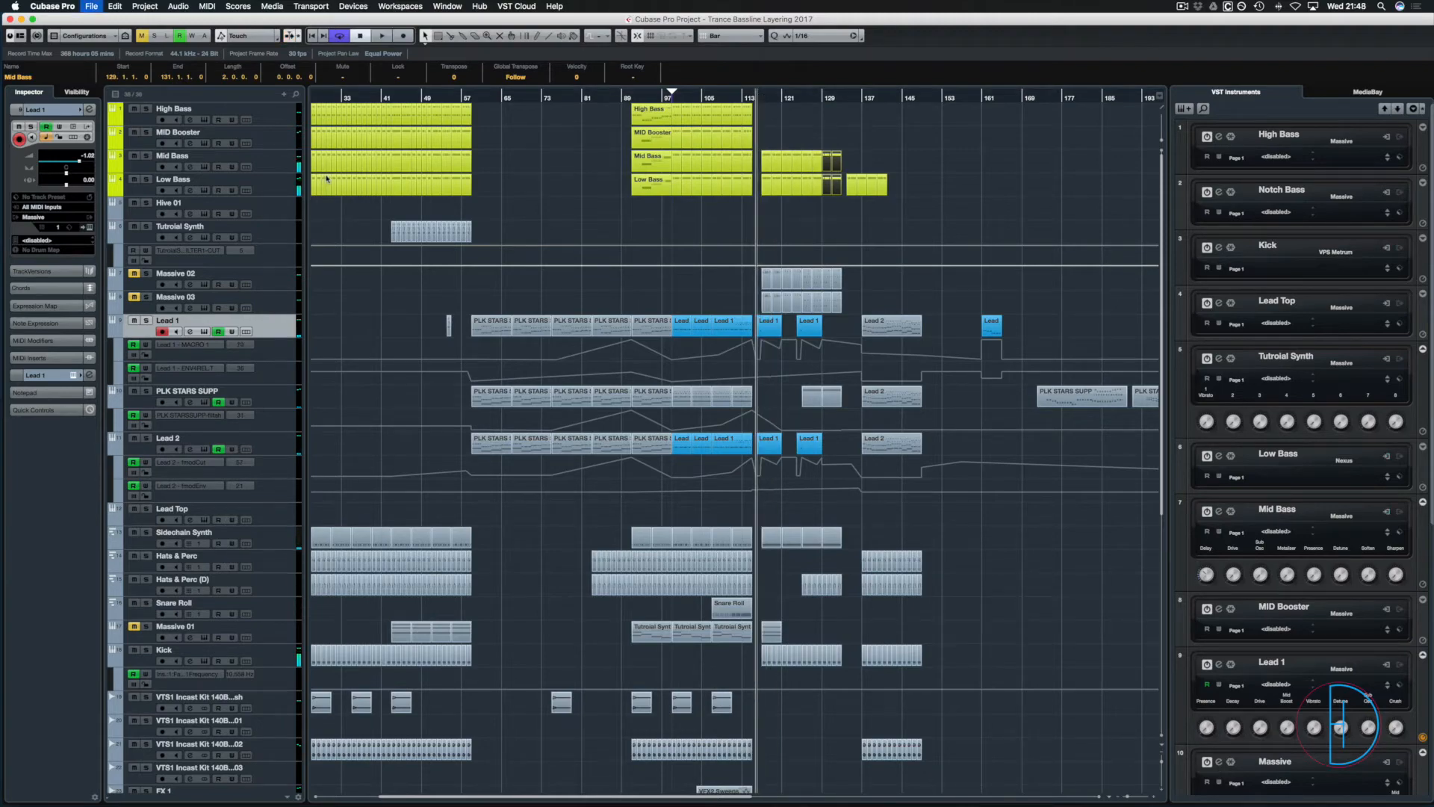
Open the FabFilter Pro-Q 2 from the fourth insert slot of the Bass group channel in the MixConsole.
{"action": "key", "text": "F3"}
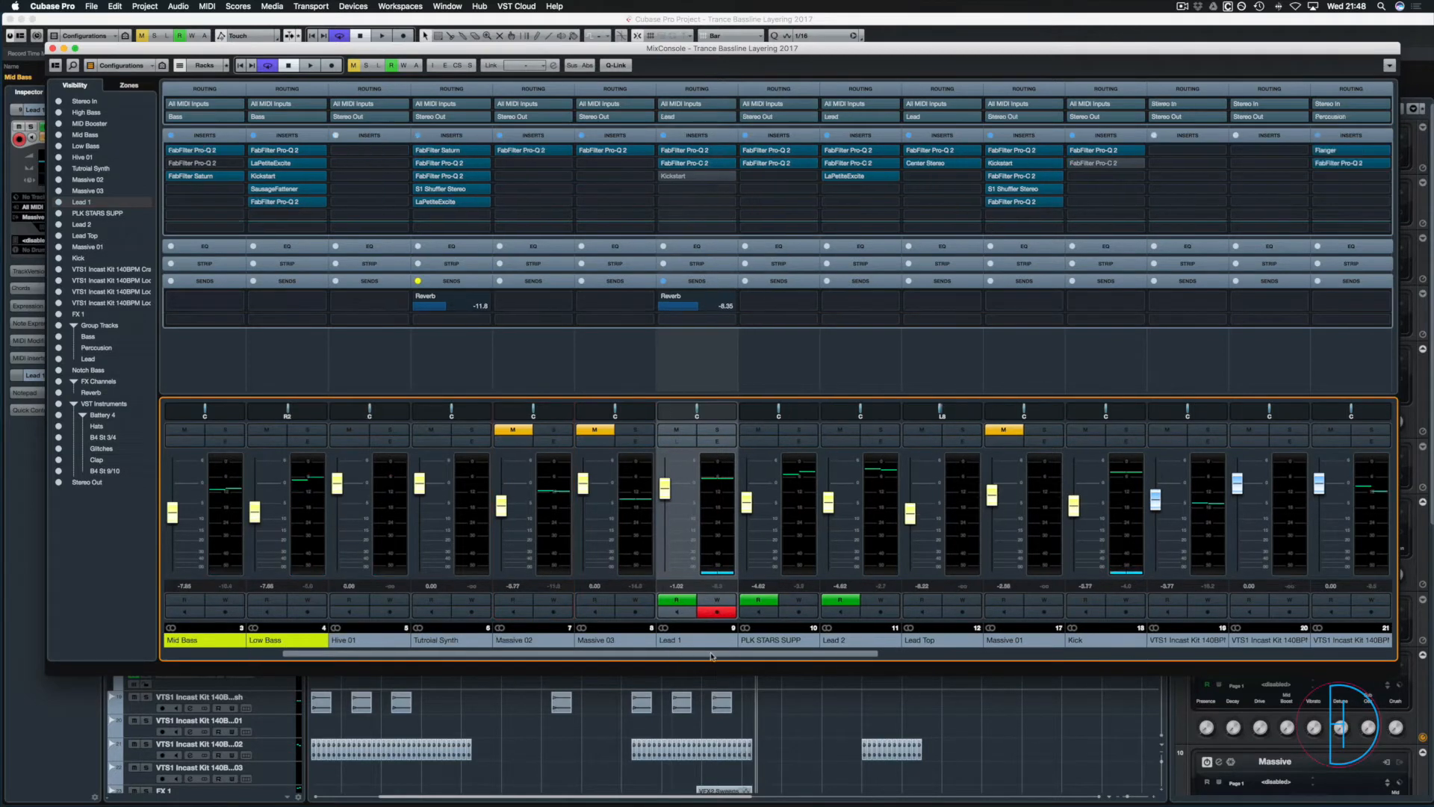
{"action": "left_click_drag", "start_coordinate": [712, 657], "coordinate": [966, 667]}
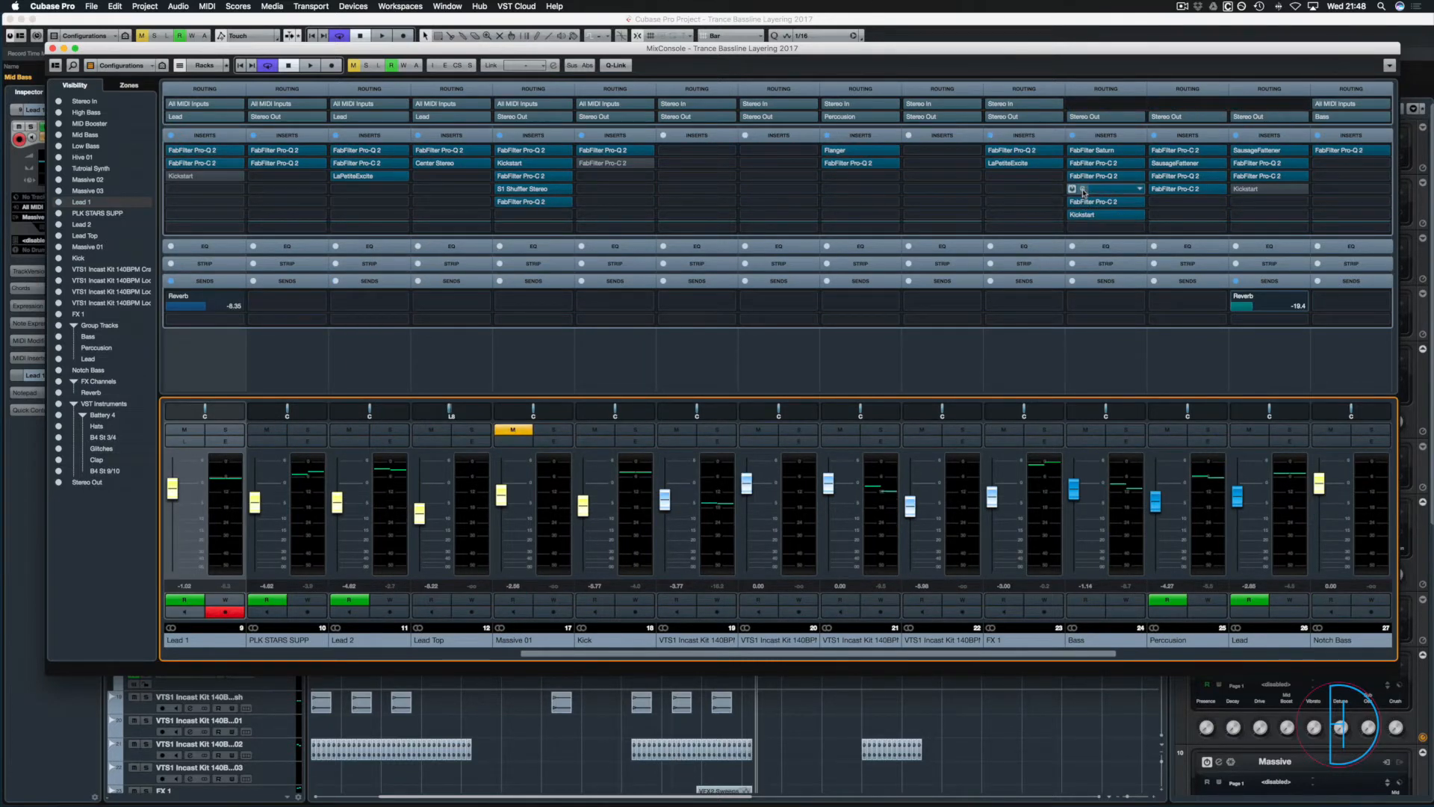
{"action": "left_click", "coordinate": [1083, 191]}
{"action": "left_click", "coordinate": [1083, 190]}
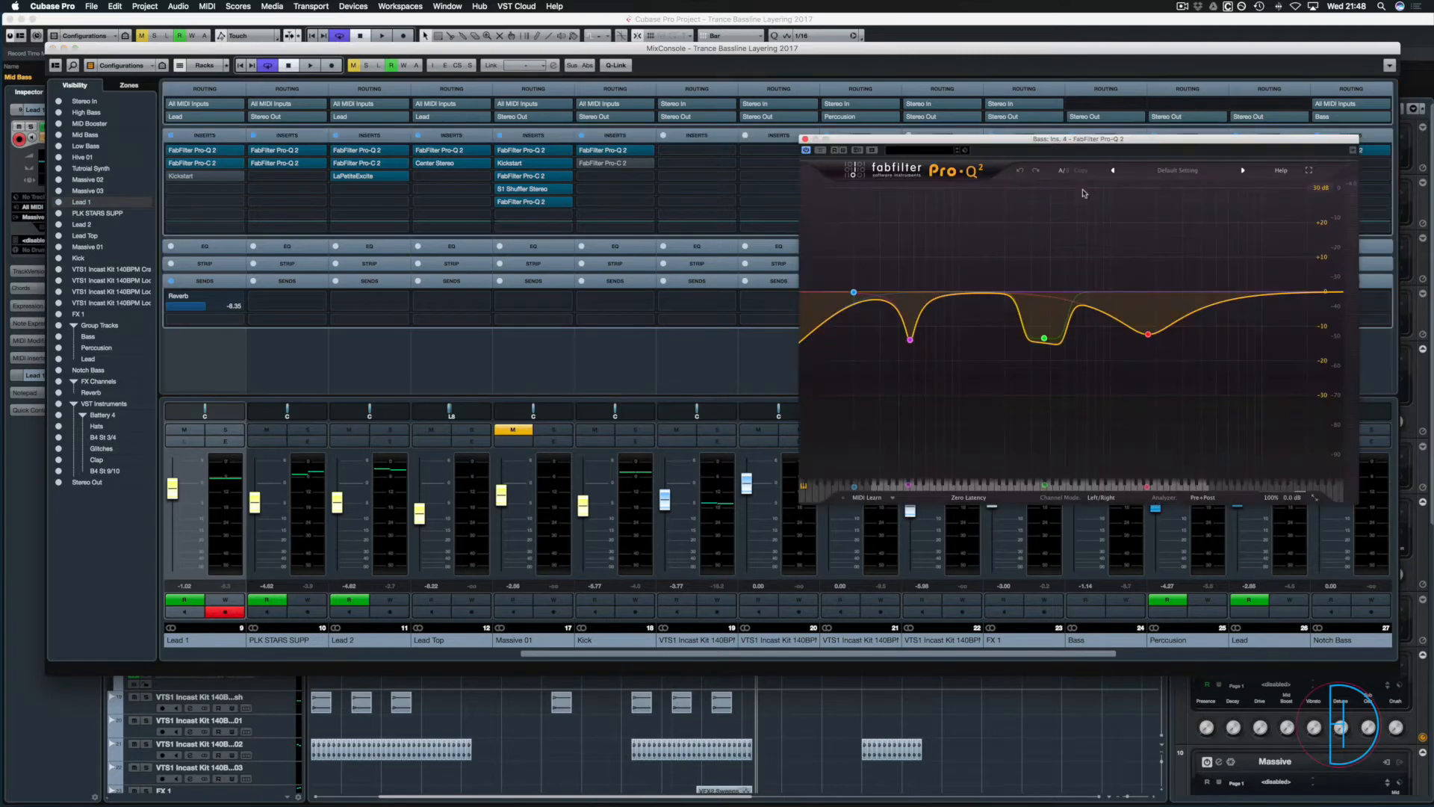
Add a Low Cut band at about 10 Hz, switch the EQ to Mid/Side channel mode, and restrict the band to the side signal.
{"action": "left_click", "coordinate": [808, 292]}
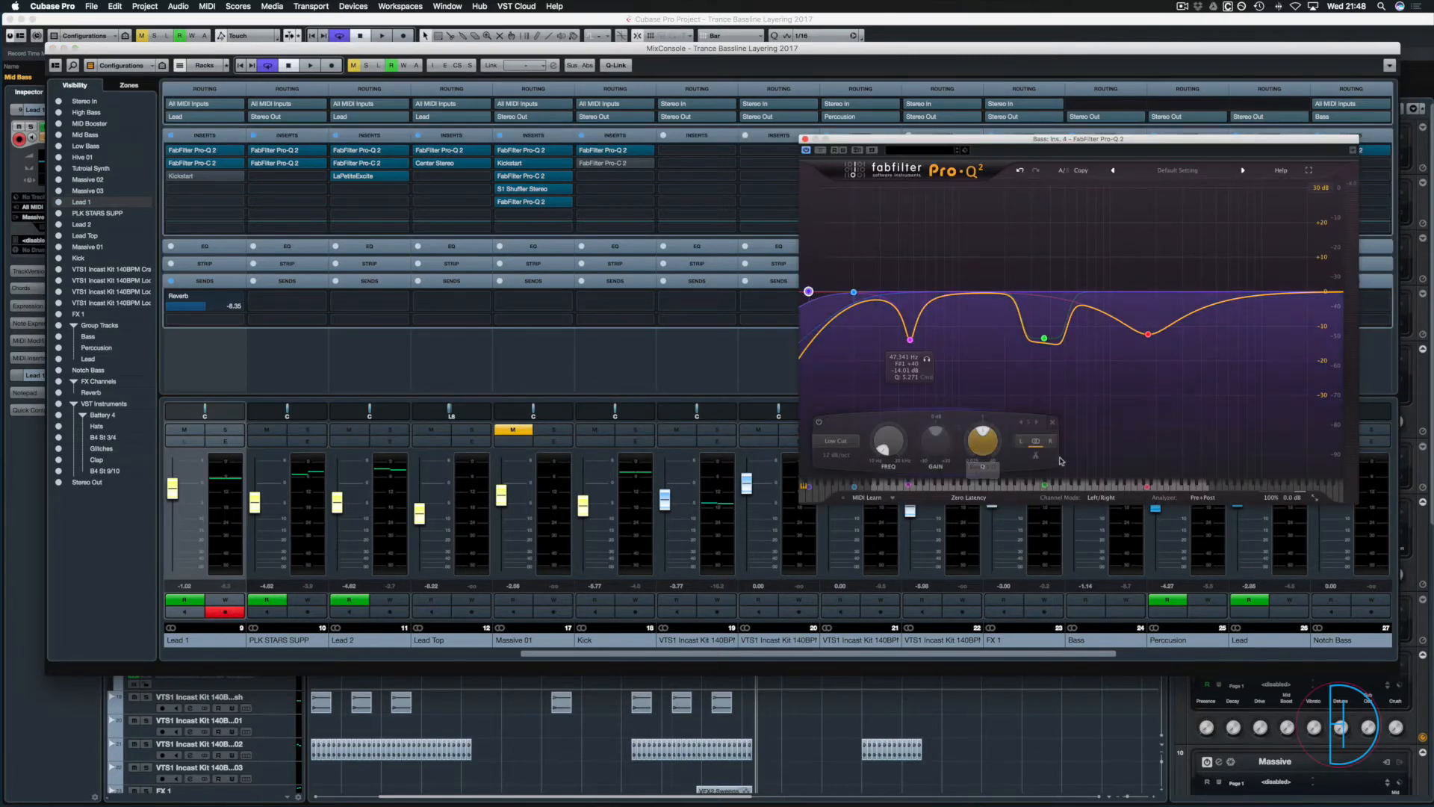
{"action": "left_click", "coordinate": [1102, 498]}
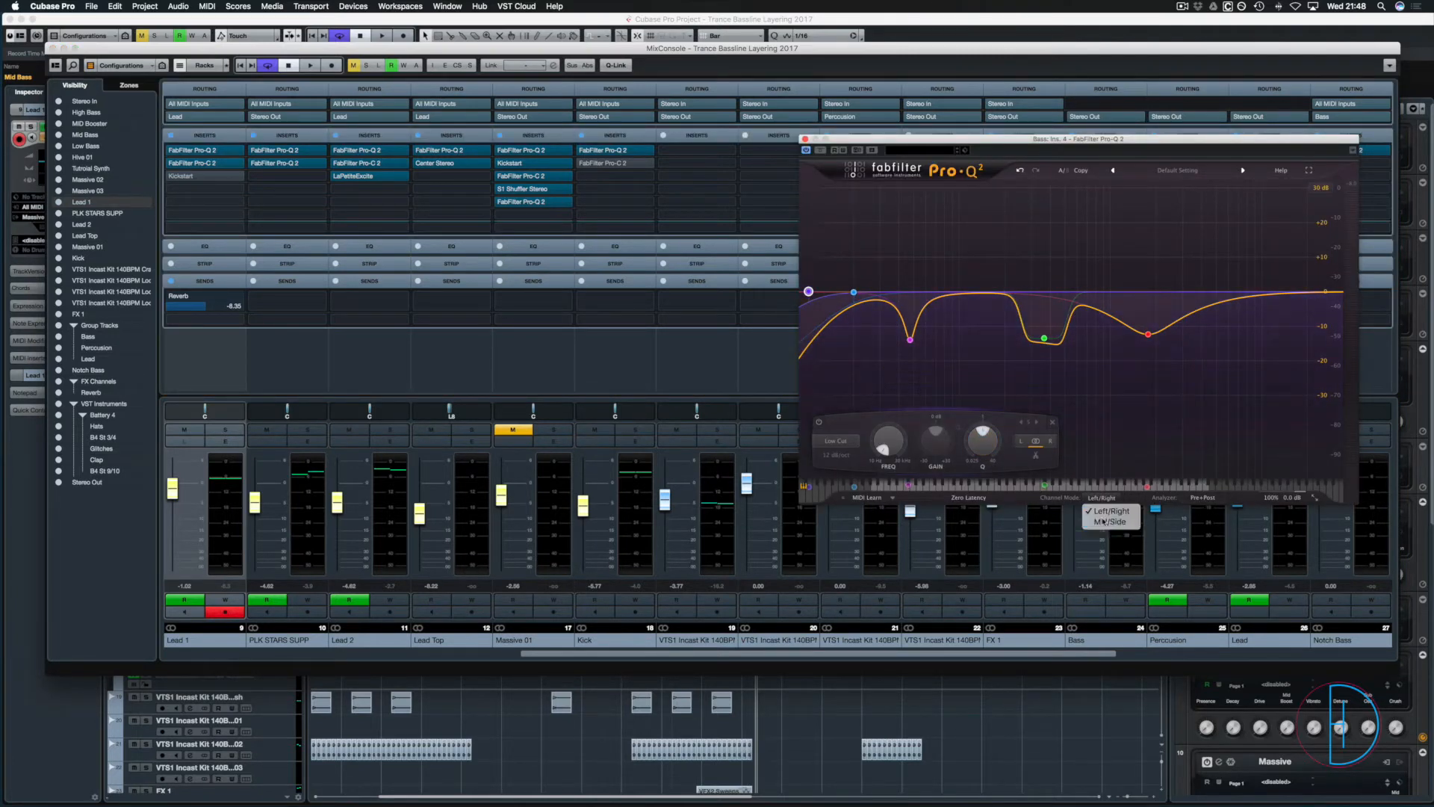
{"action": "left_click", "coordinate": [1110, 521]}
{"action": "left_click", "coordinate": [1054, 447]}
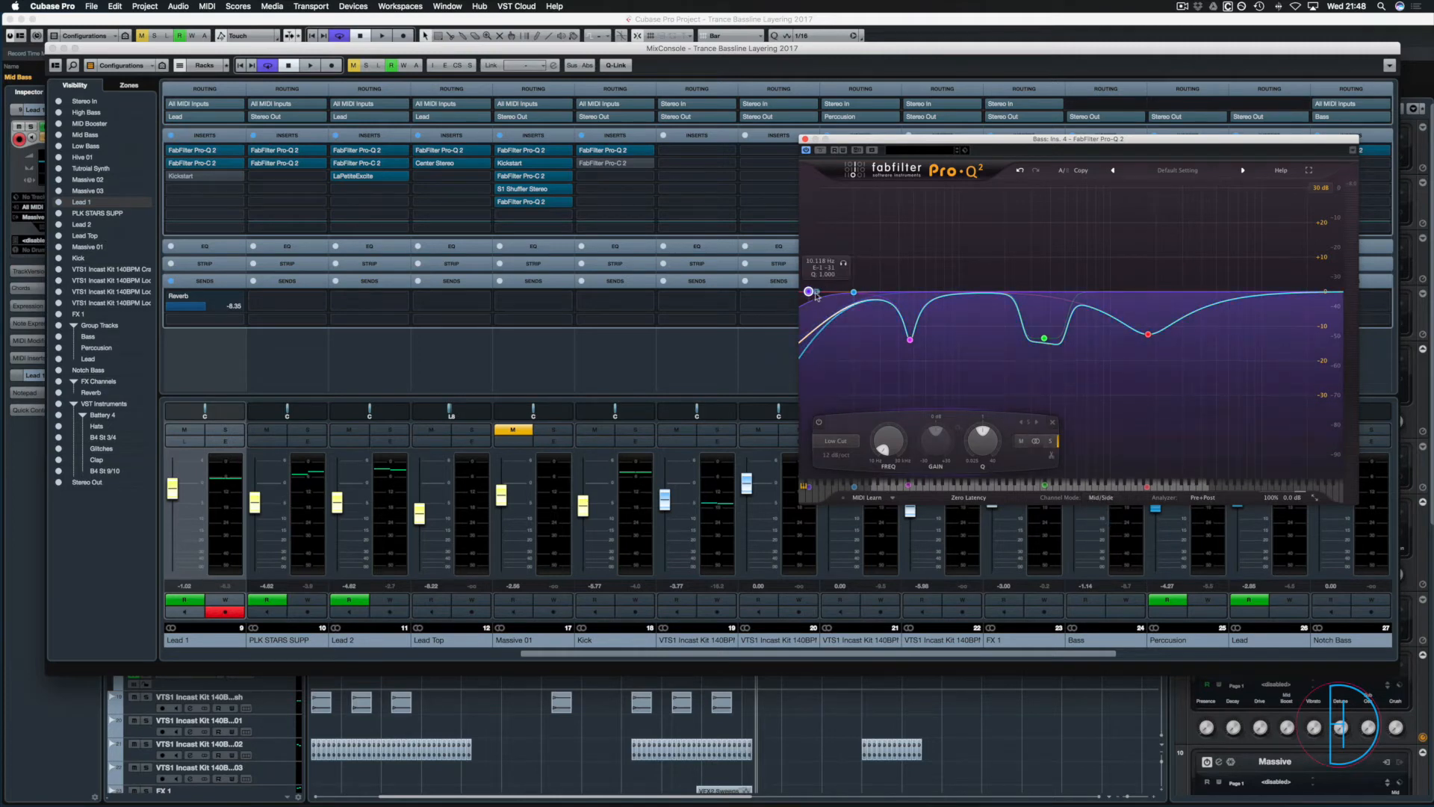
Give the side low cut a 30 dB/oct slope and raise its frequency to between the narrow low notch and the wider dip.
{"action": "left_click_drag", "start_coordinate": [808, 293], "coordinate": [1010, 289]}
{"action": "left_click", "coordinate": [910, 455]}
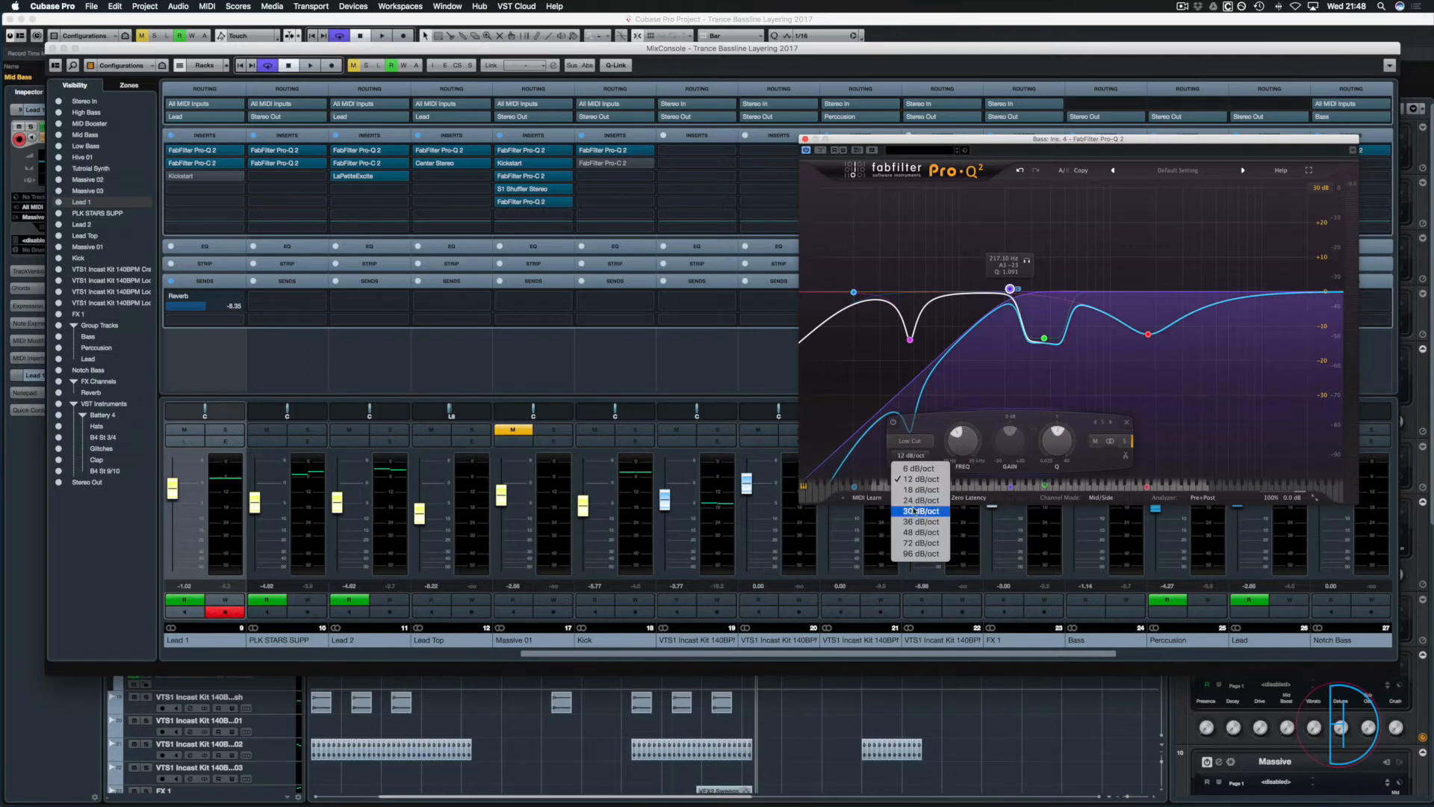
{"action": "left_click", "coordinate": [917, 511]}
{"action": "left_click_drag", "start_coordinate": [1010, 289], "coordinate": [962, 287]}
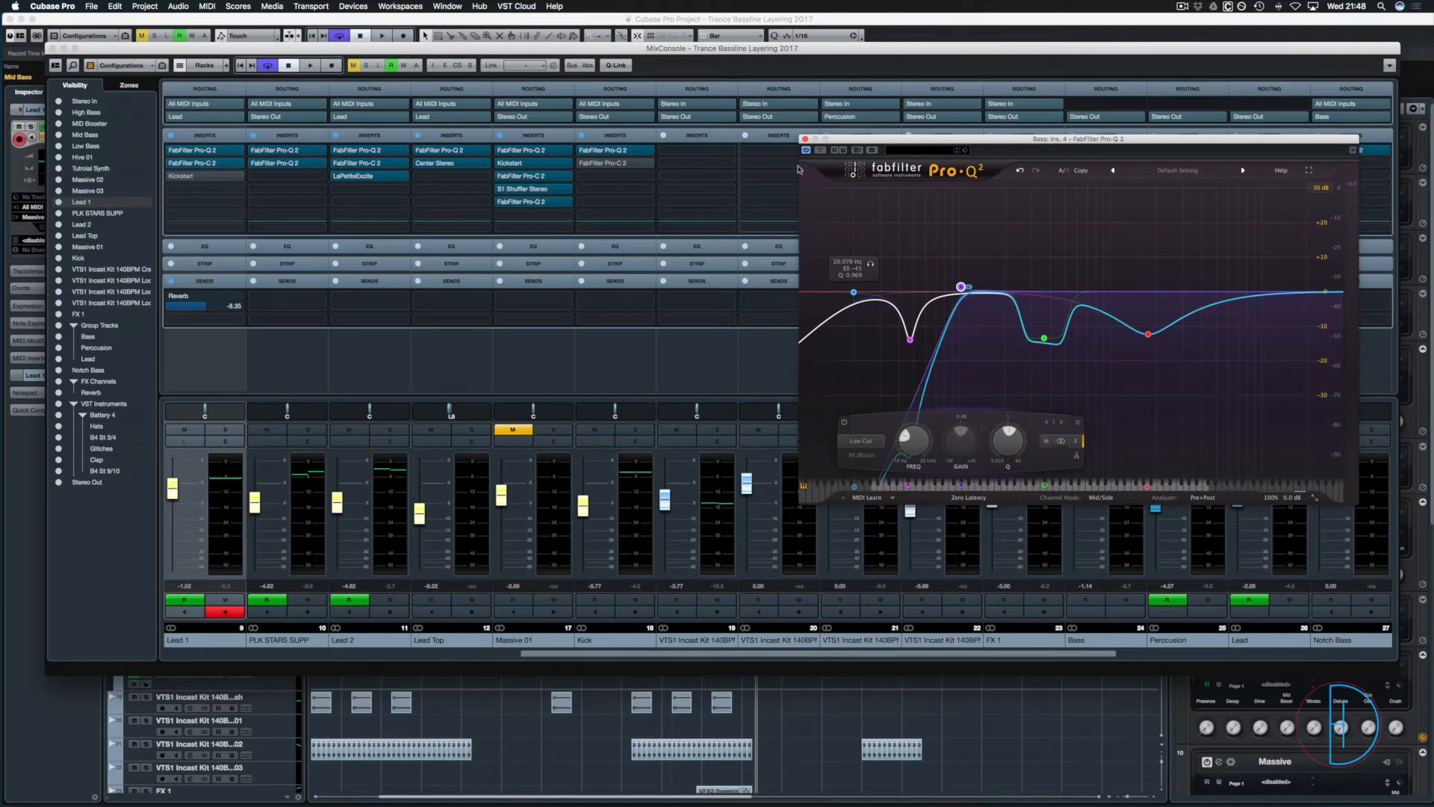
Hide the mixer, play the project from just after bar 113, and raise the side low cut to about 150 Hz.
{"action": "key", "text": "F3"}
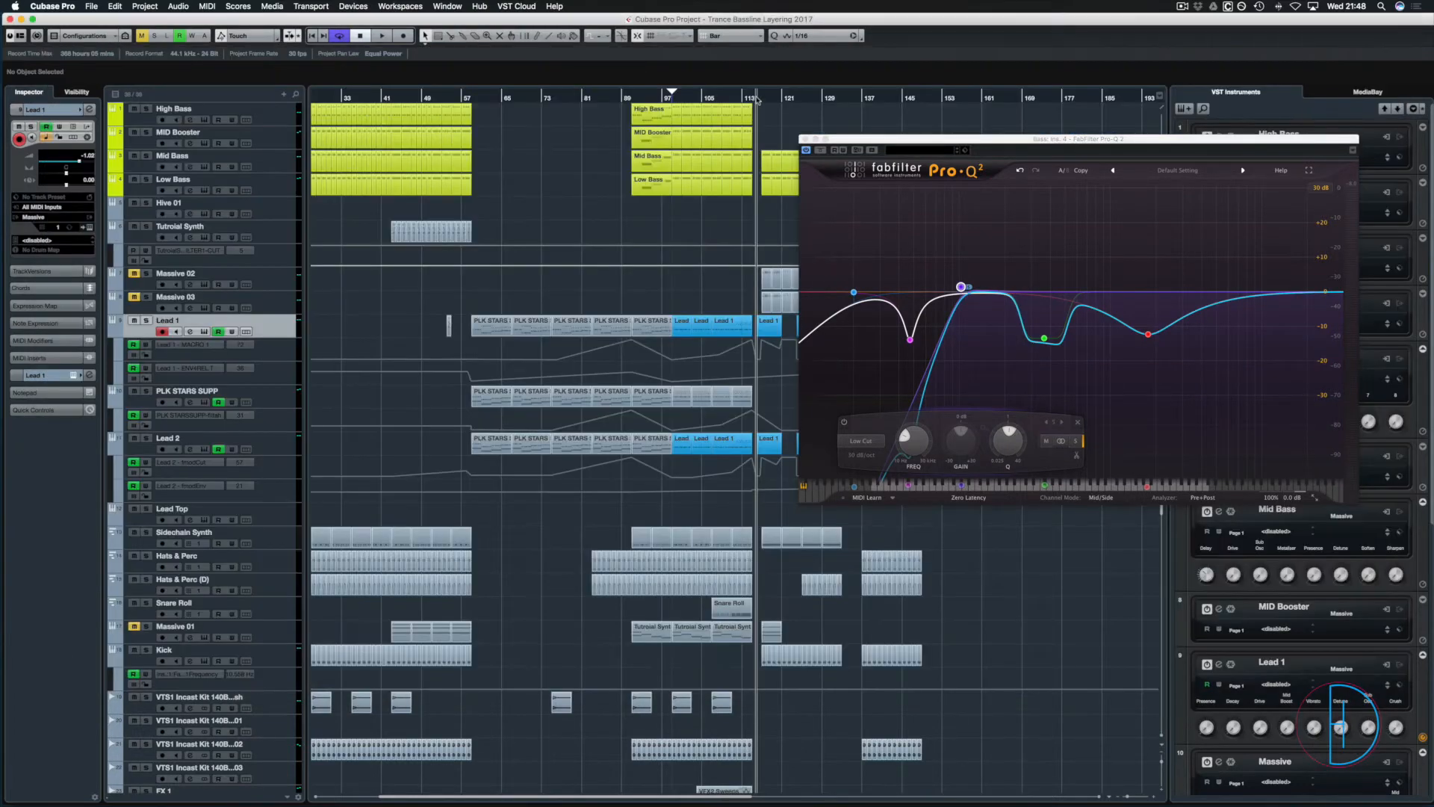
{"action": "left_click_drag", "start_coordinate": [757, 99], "coordinate": [758, 97]}
{"action": "key", "text": "space"}
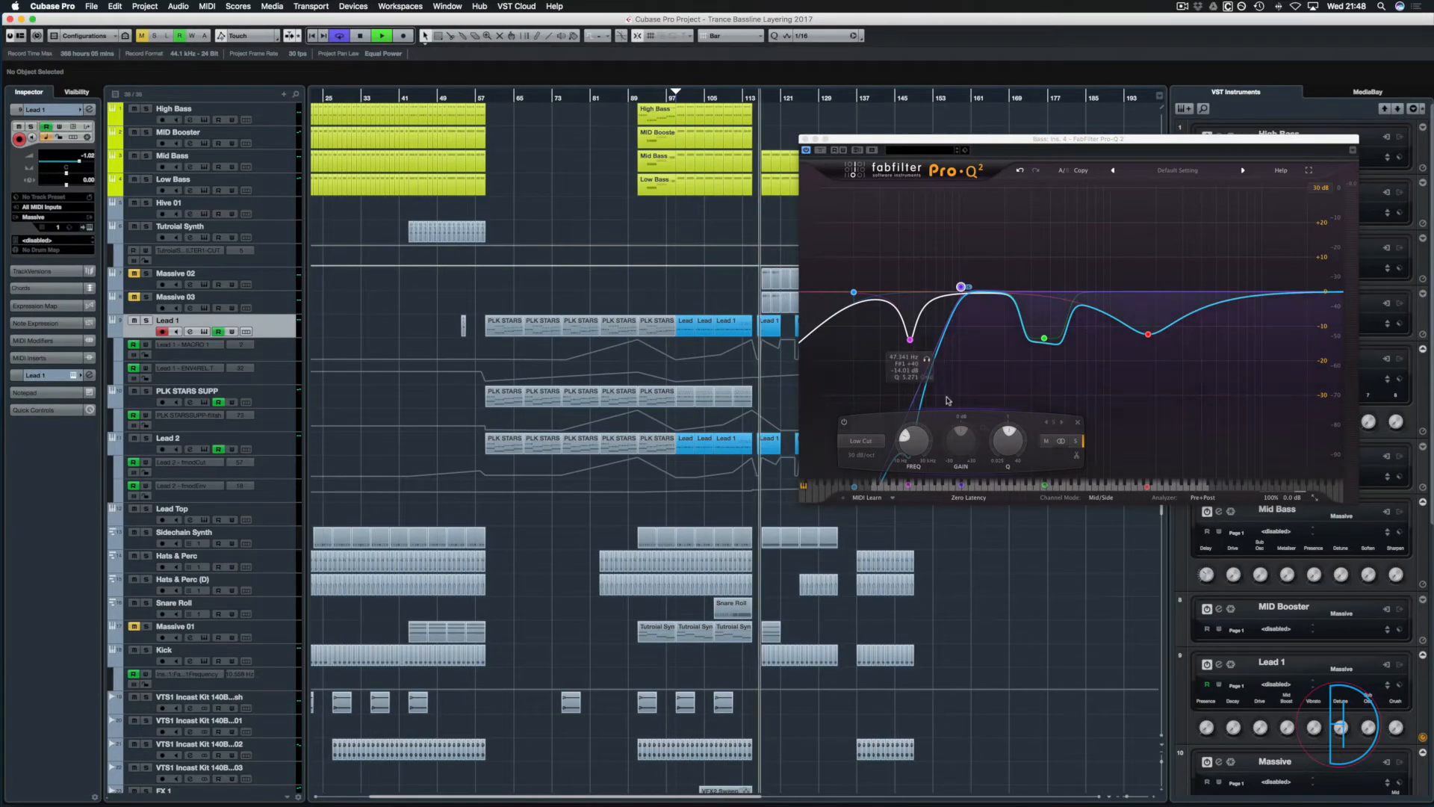
{"action": "mouse_move", "coordinate": [961, 287]}
{"action": "left_mouse_down"}
{"action": "mouse_move", "coordinate": [1022, 288]}
{"action": "mouse_move", "coordinate": [986, 292]}
{"action": "left_mouse_up"}
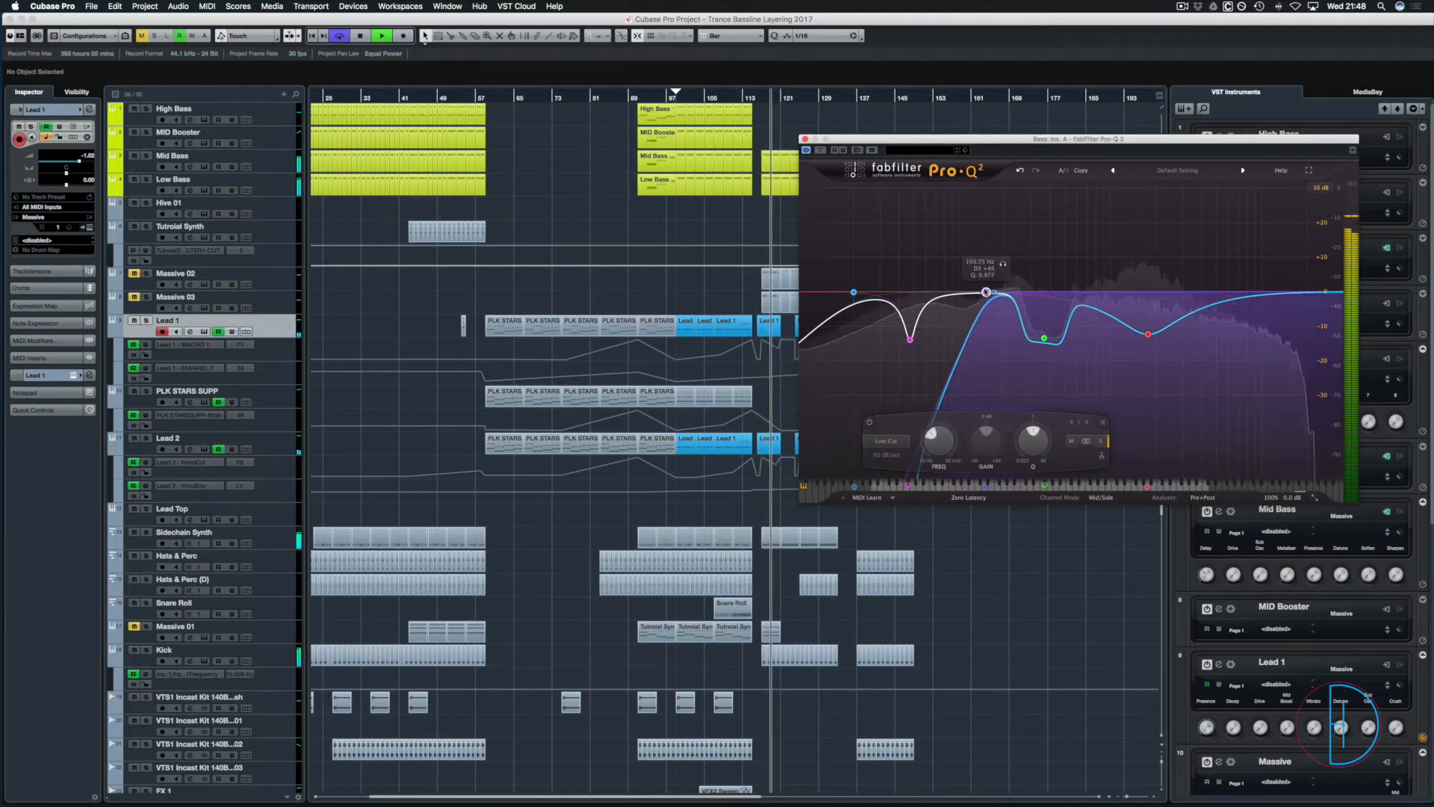
Compare the bass with the side low cut bypassed and enabled during playback, ending with it enabled, and close the EQ.
{"action": "left_click", "coordinate": [1002, 266]}
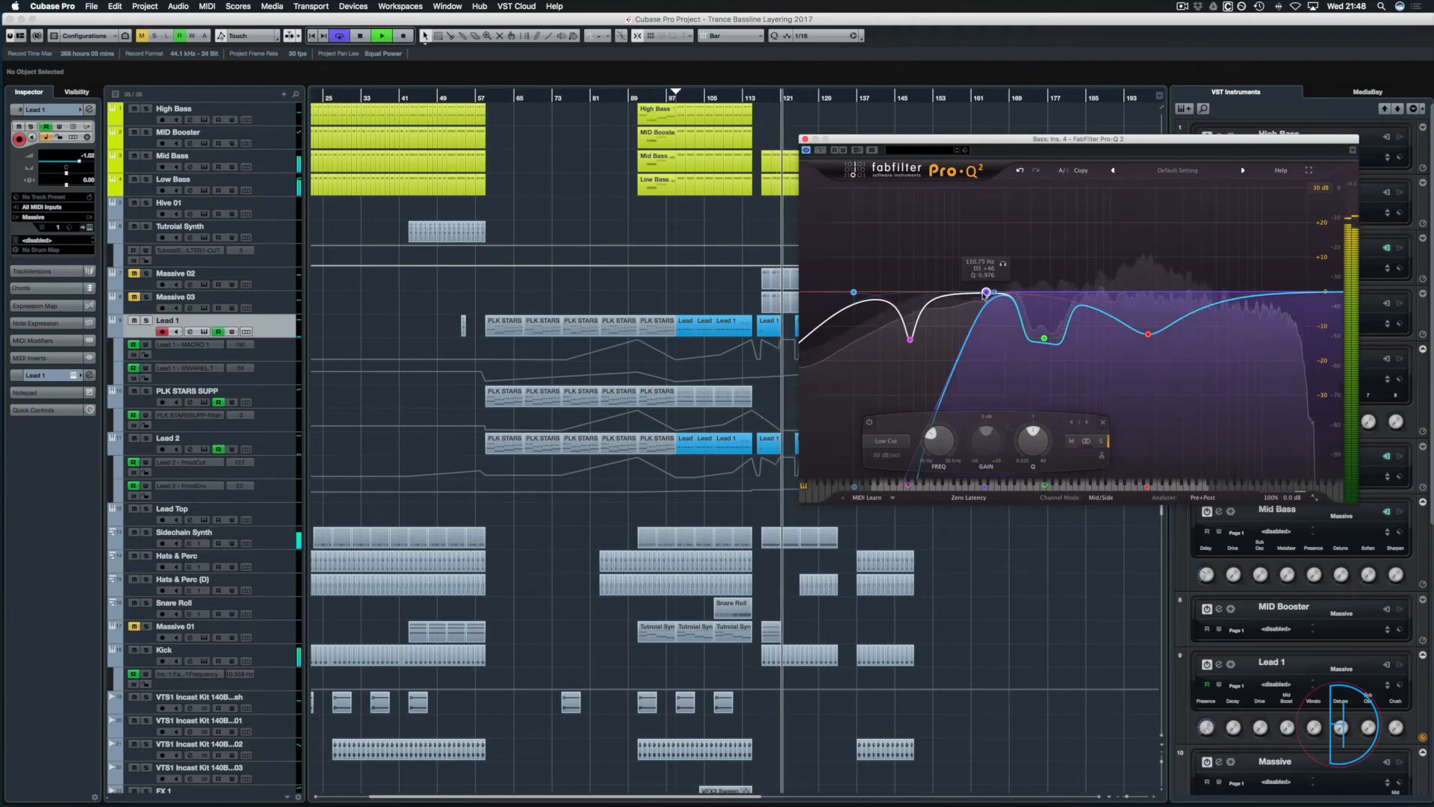
{"action": "left_click", "coordinate": [869, 424]}
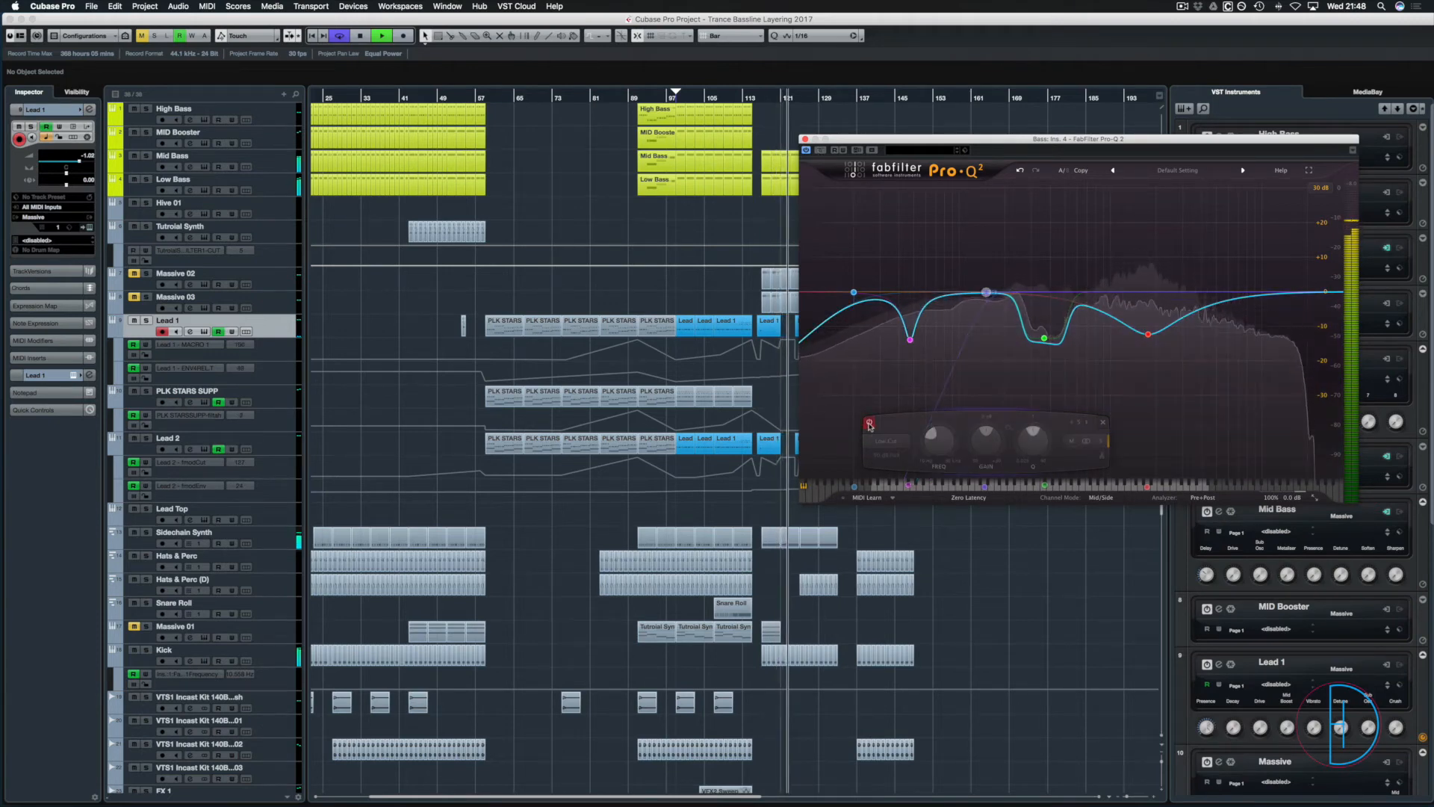
{"action": "left_click", "coordinate": [870, 423]}
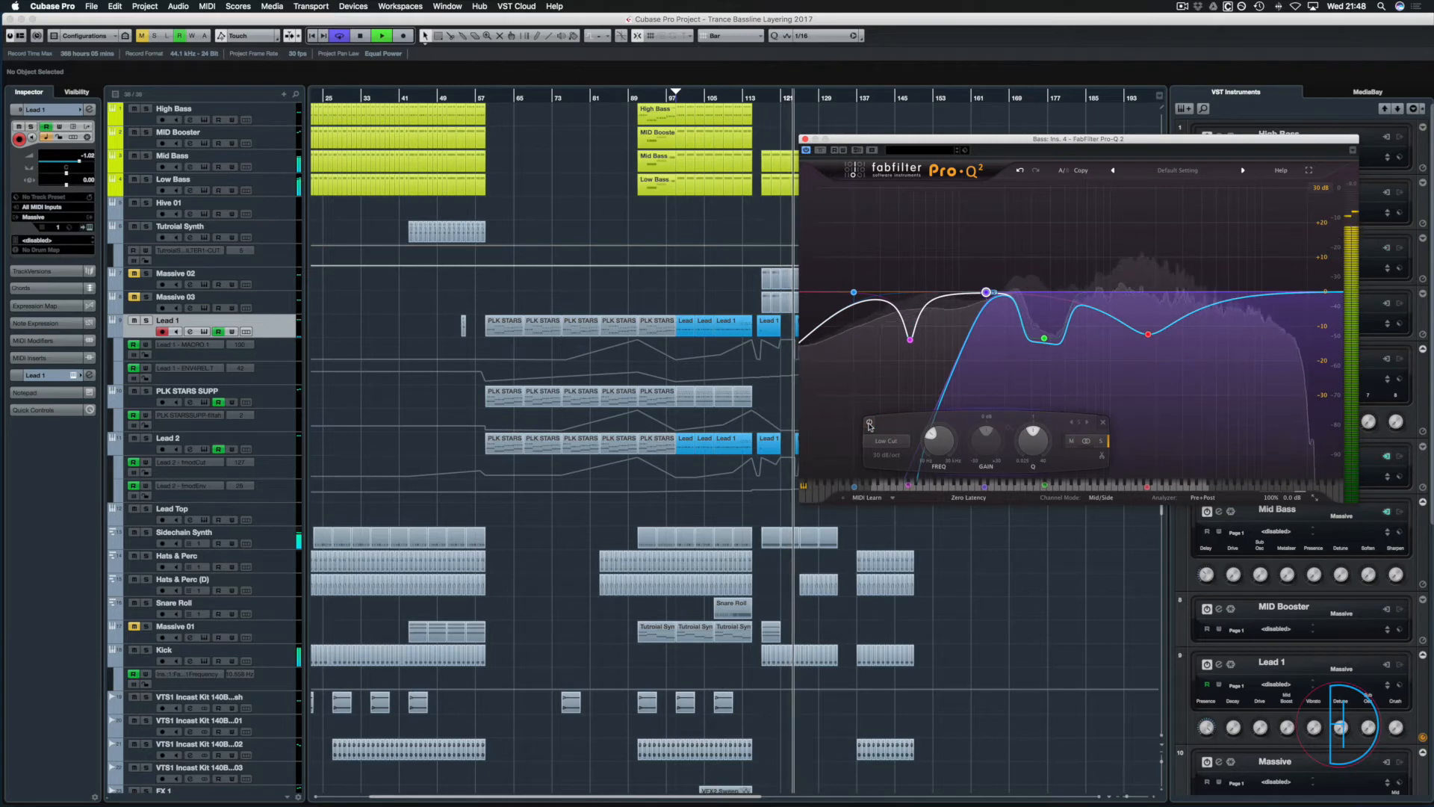
{"action": "left_click", "coordinate": [869, 423]}
{"action": "left_click", "coordinate": [869, 423]}
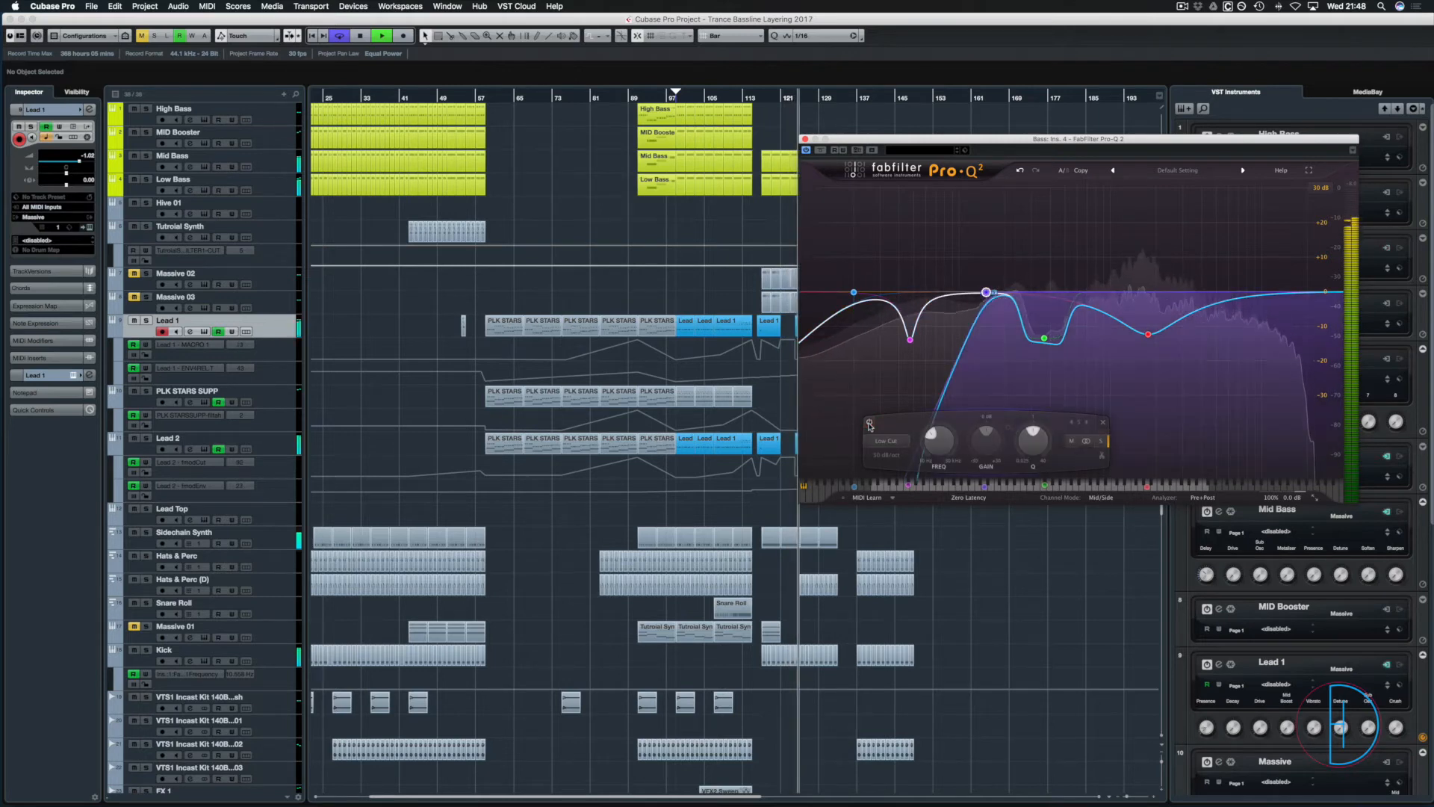
{"action": "left_click", "coordinate": [870, 424]}
{"action": "left_click", "coordinate": [869, 423]}
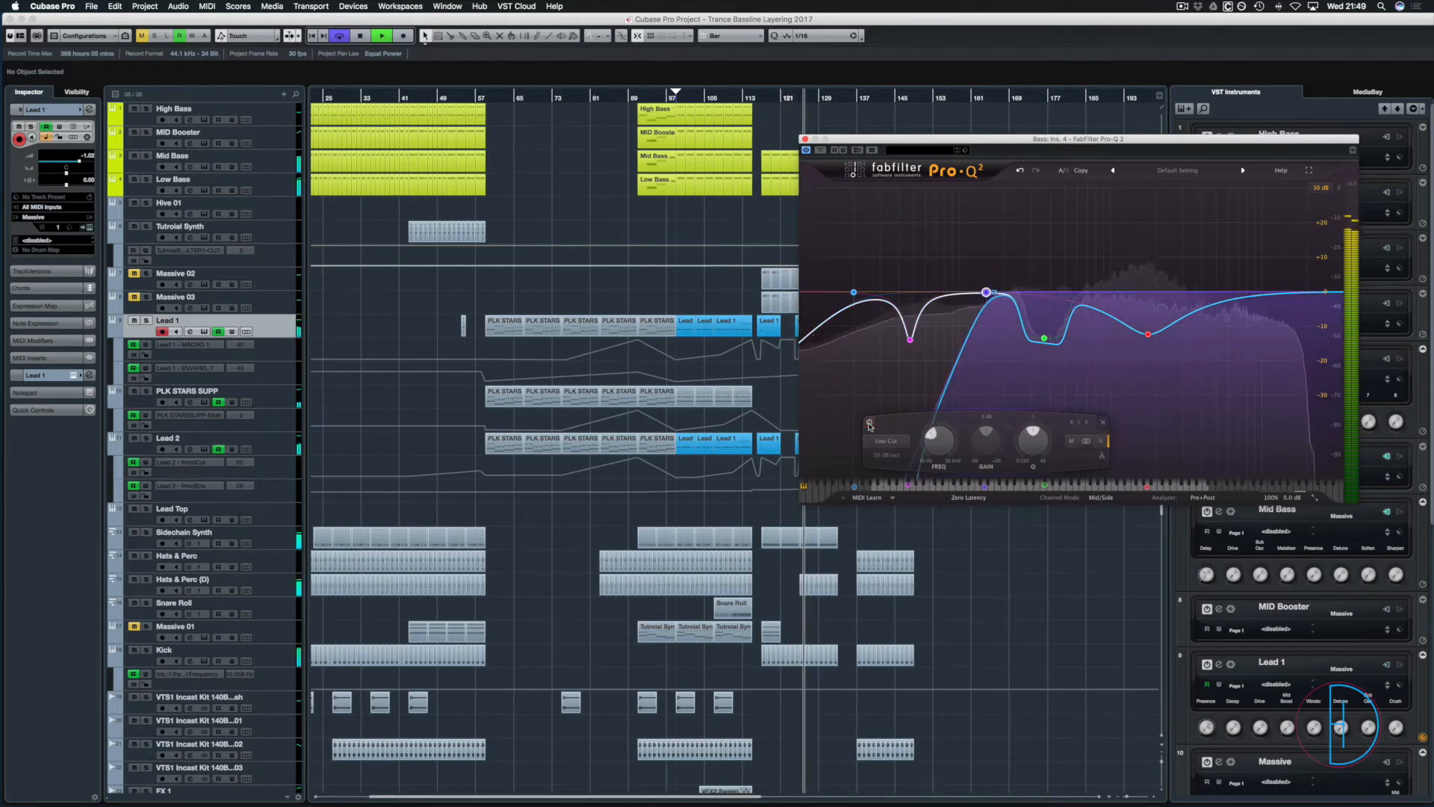
{"action": "key", "text": "space"}
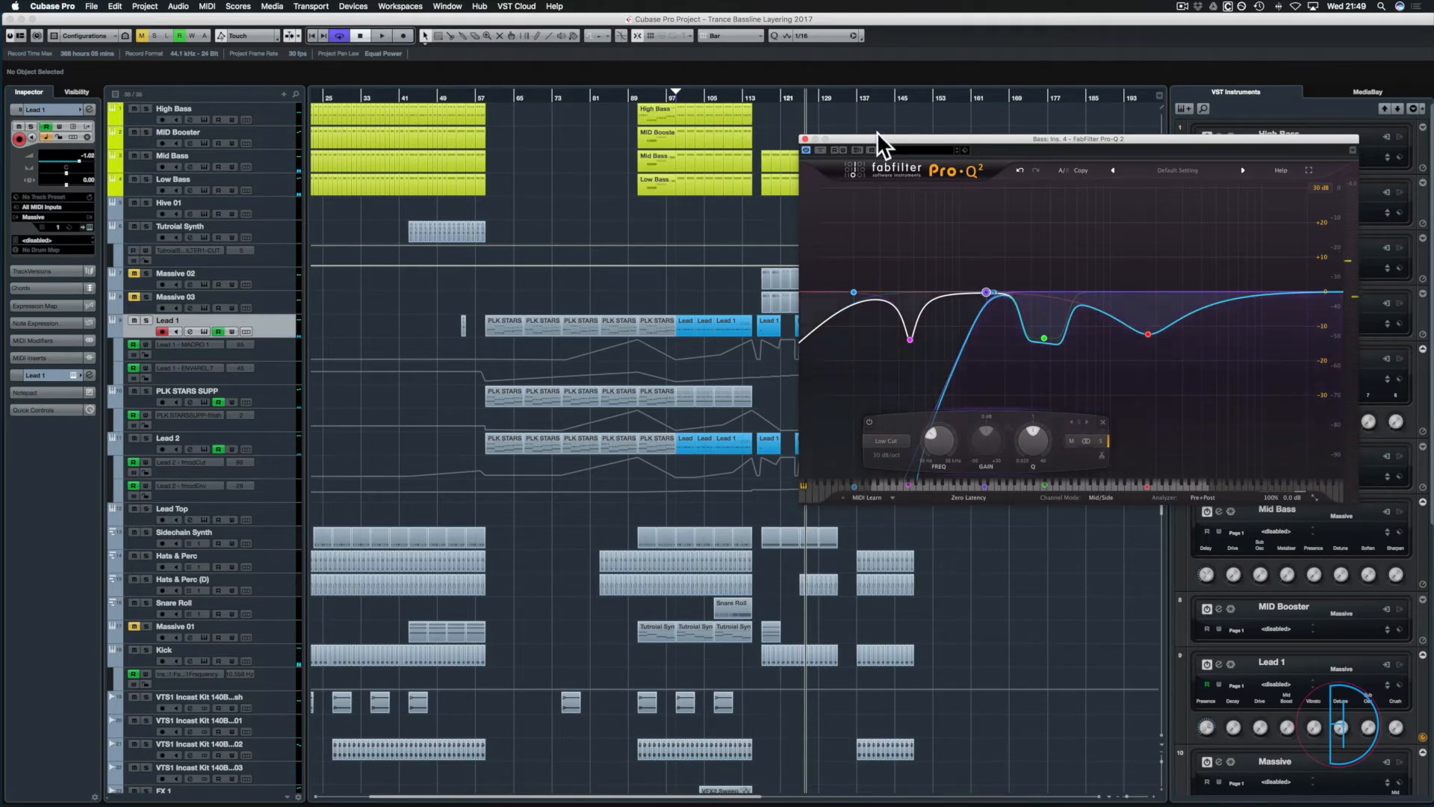
{"action": "left_click", "coordinate": [805, 139]}
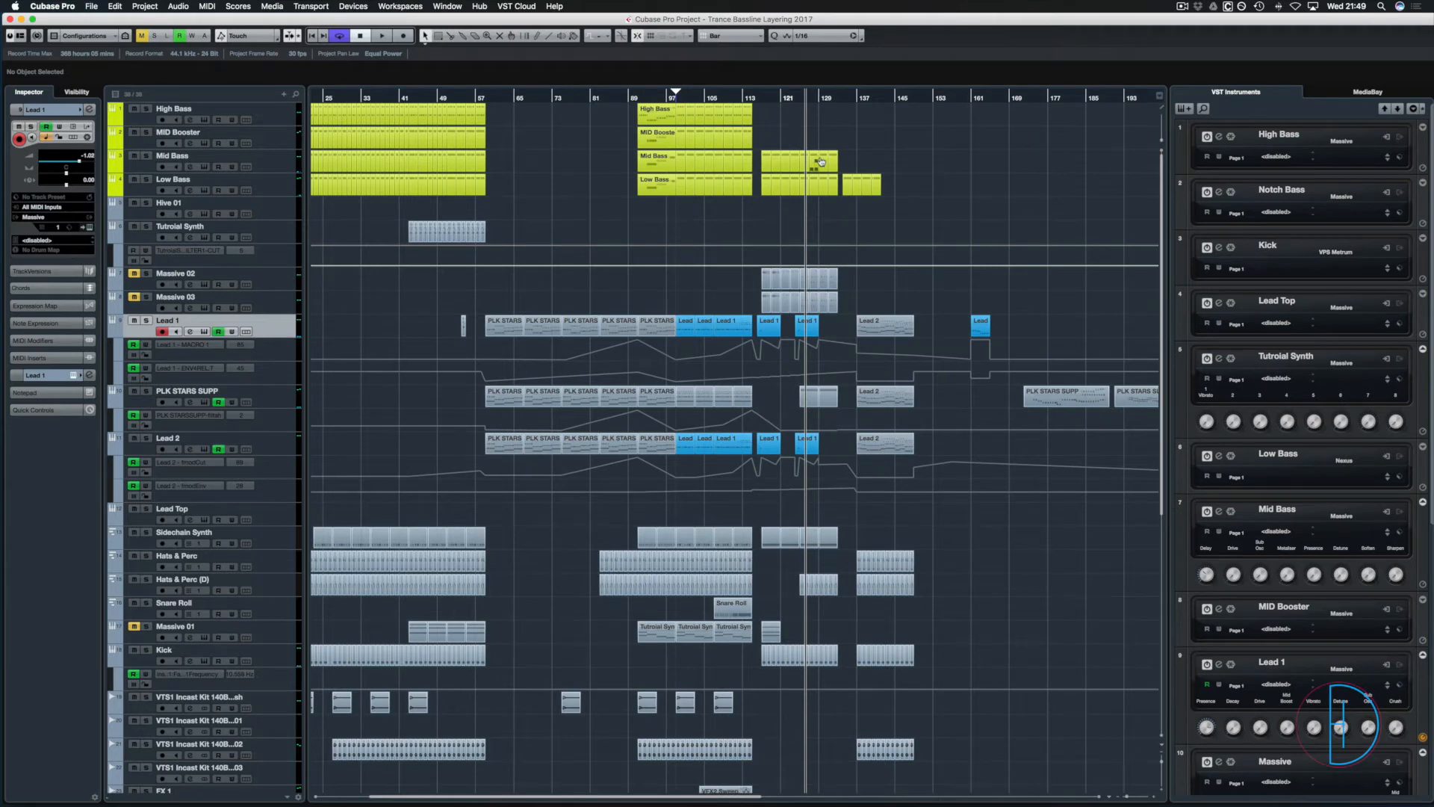
Listen briefly to the section before the drop, starting playback around bar 95.
{"action": "left_click", "coordinate": [718, 96]}
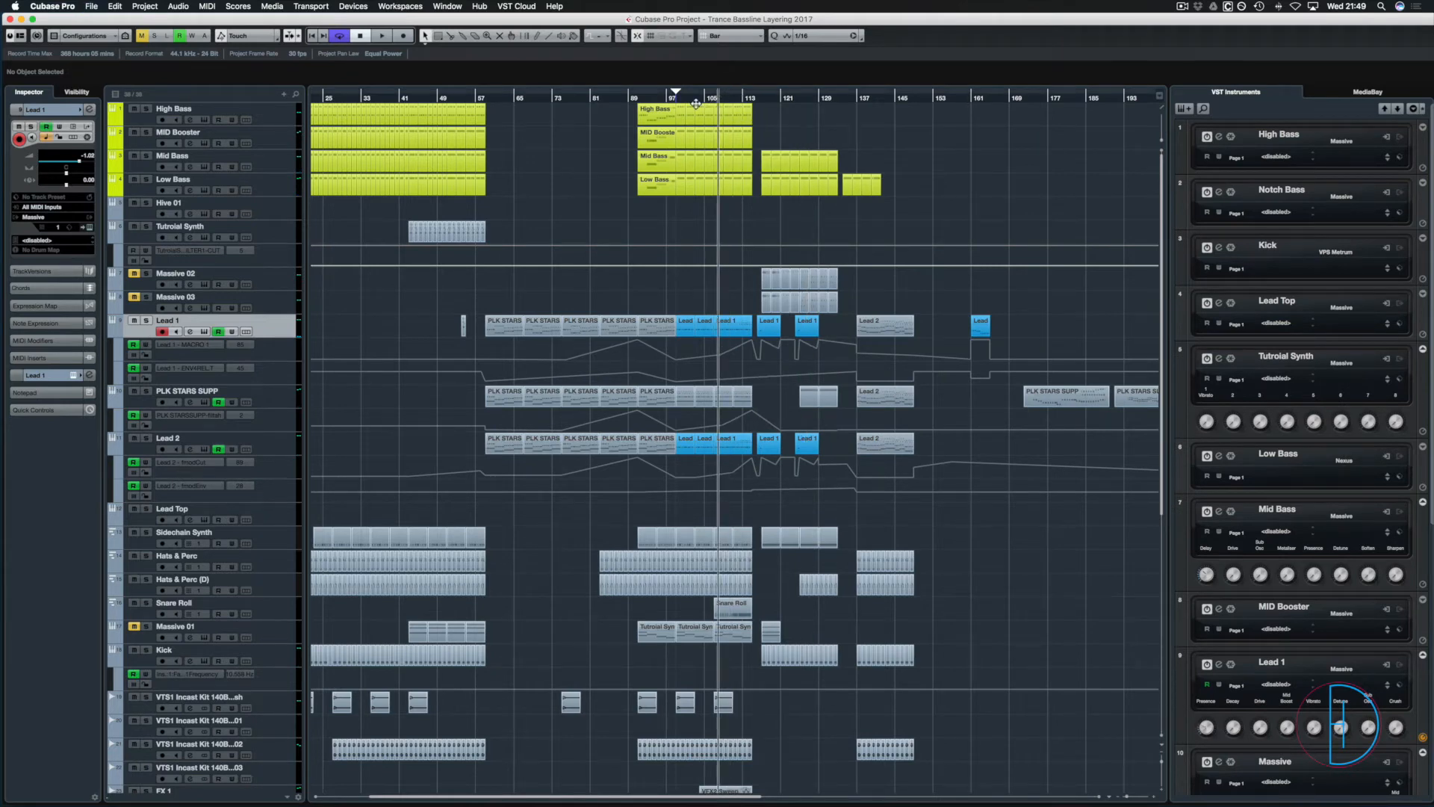
{"action": "key", "text": "space"}
{"action": "left_click", "coordinate": [663, 97]}
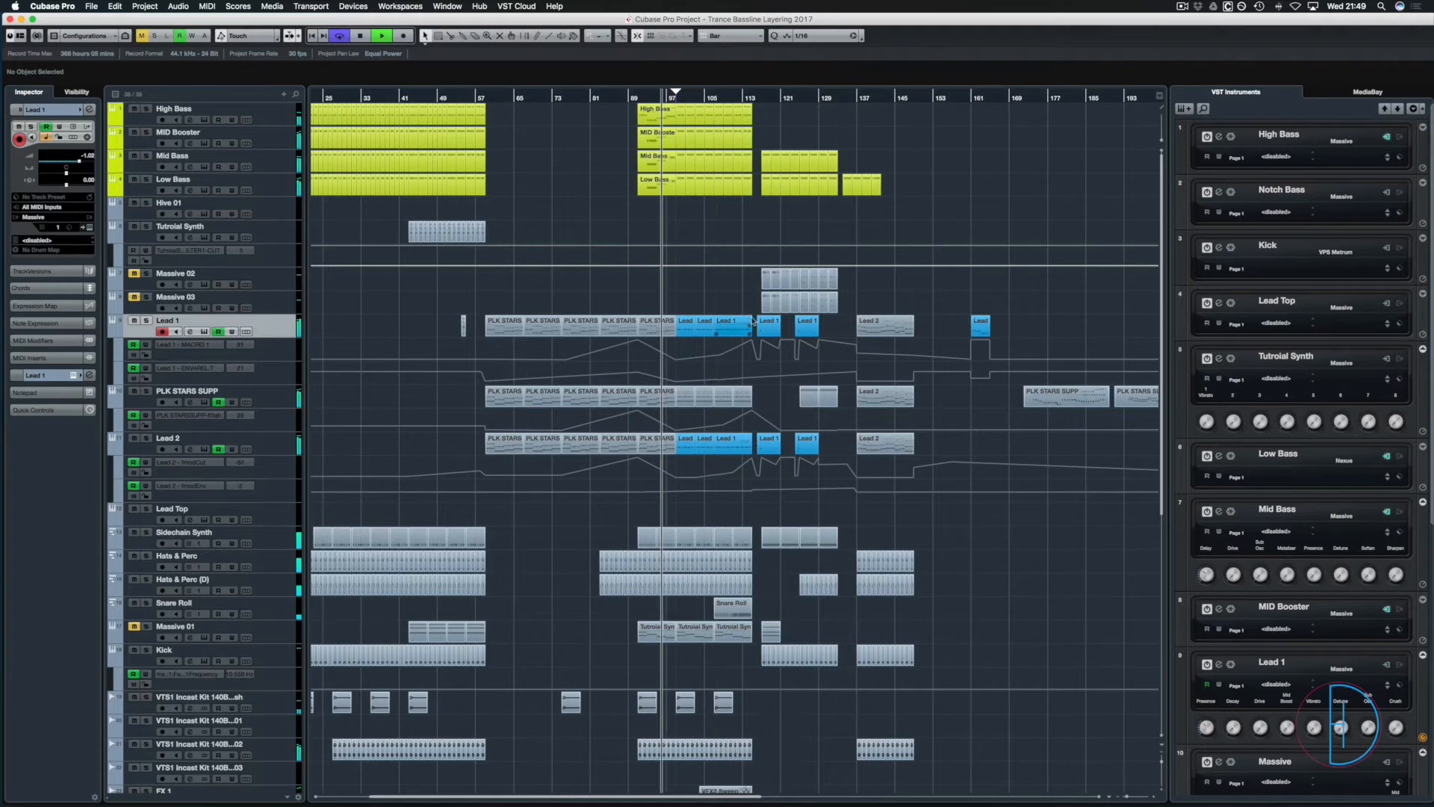
{"action": "key", "text": "space"}
Select the Lead 1 part at bar 107 and inspect the pitchbend range on the oscillator page of its Massive synth.
{"action": "left_click", "coordinate": [737, 327]}
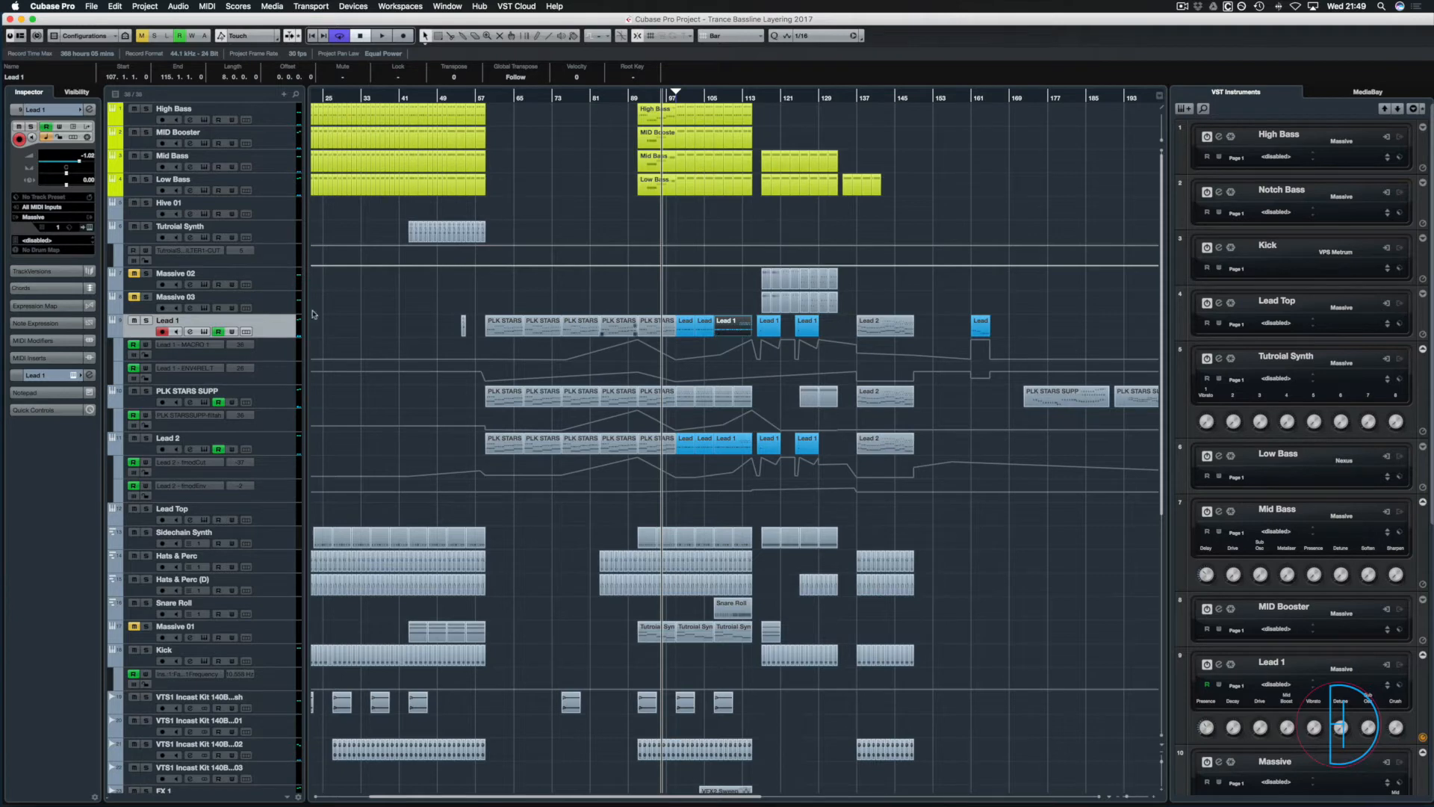
{"action": "left_click", "coordinate": [73, 376]}
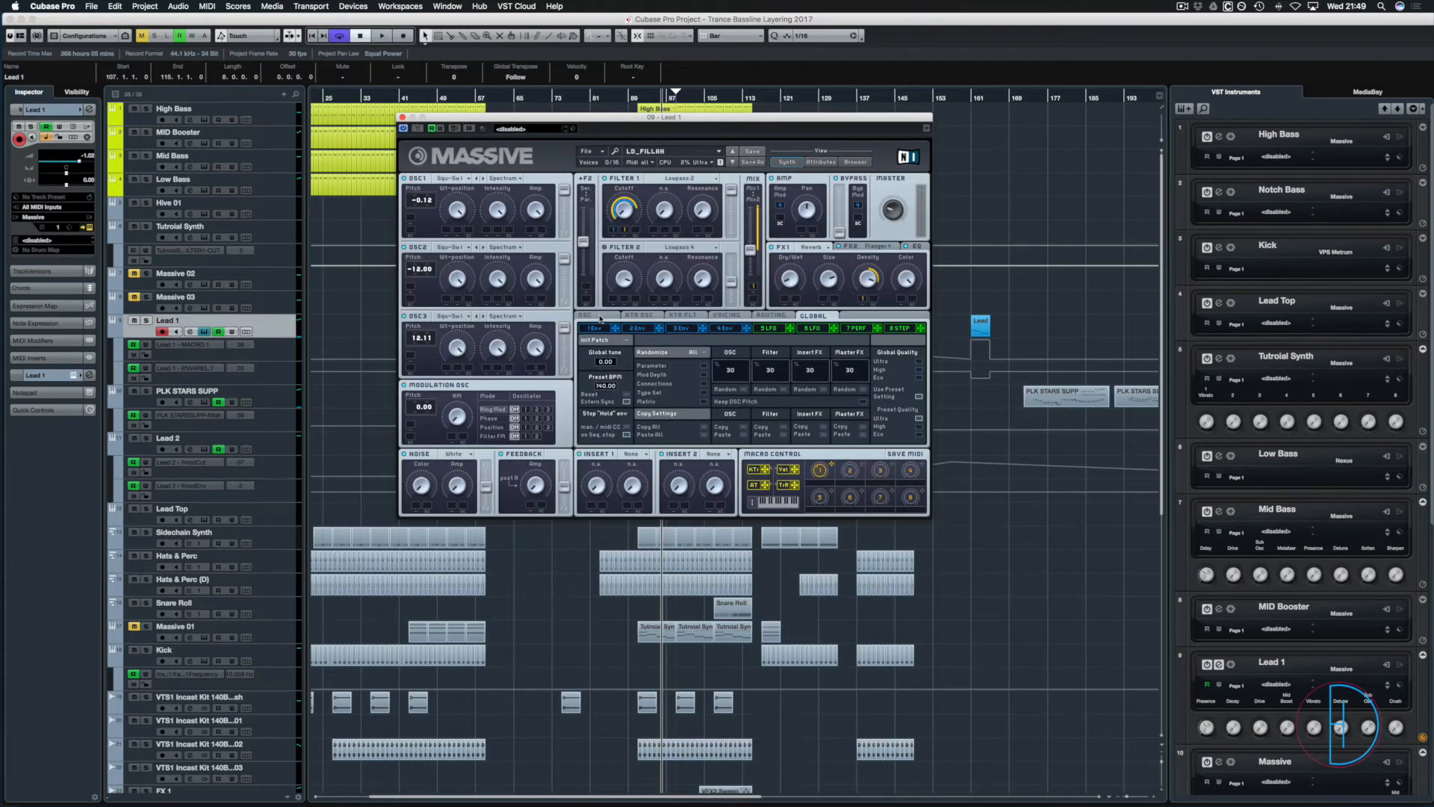
{"action": "left_click", "coordinate": [599, 317]}
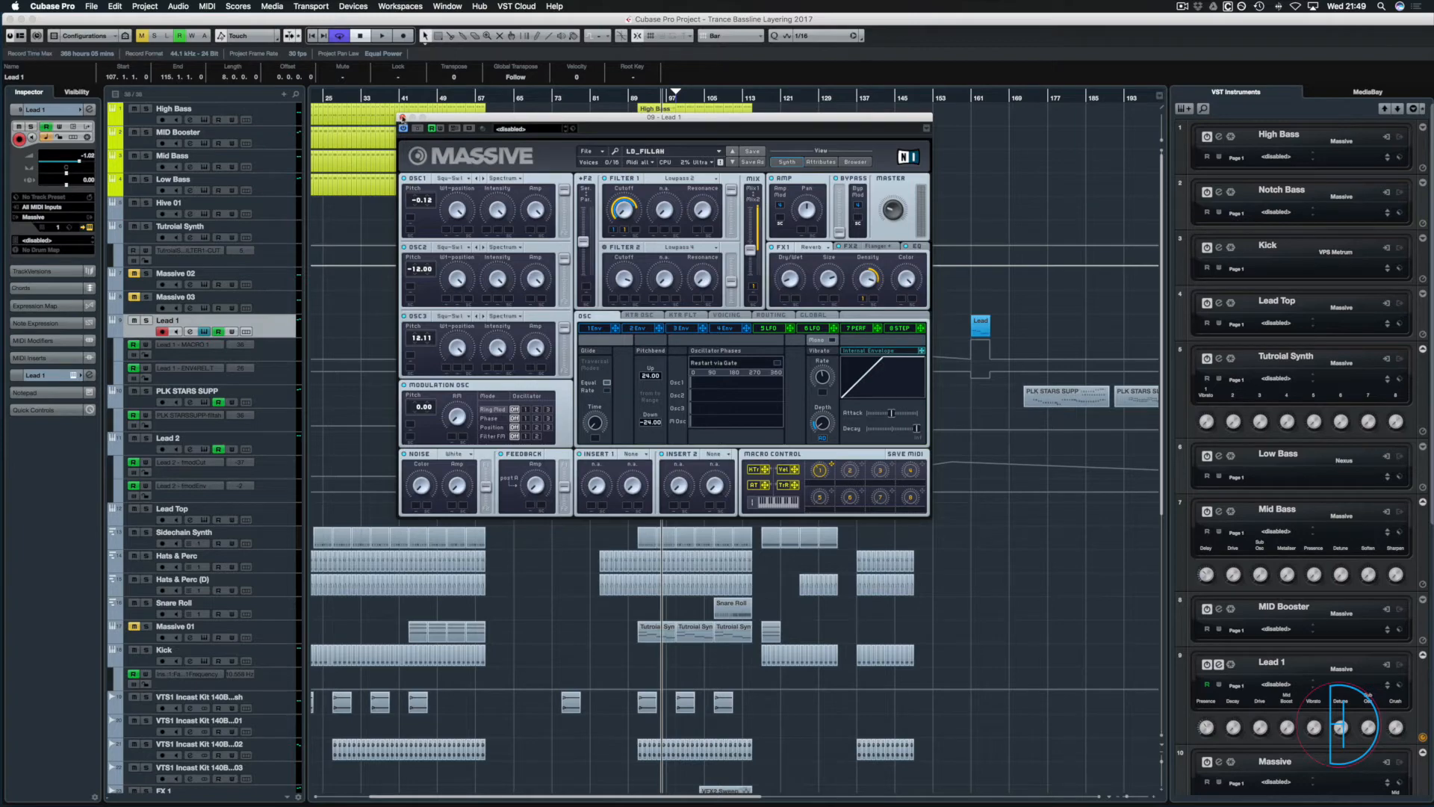
{"action": "left_click", "coordinate": [402, 118]}
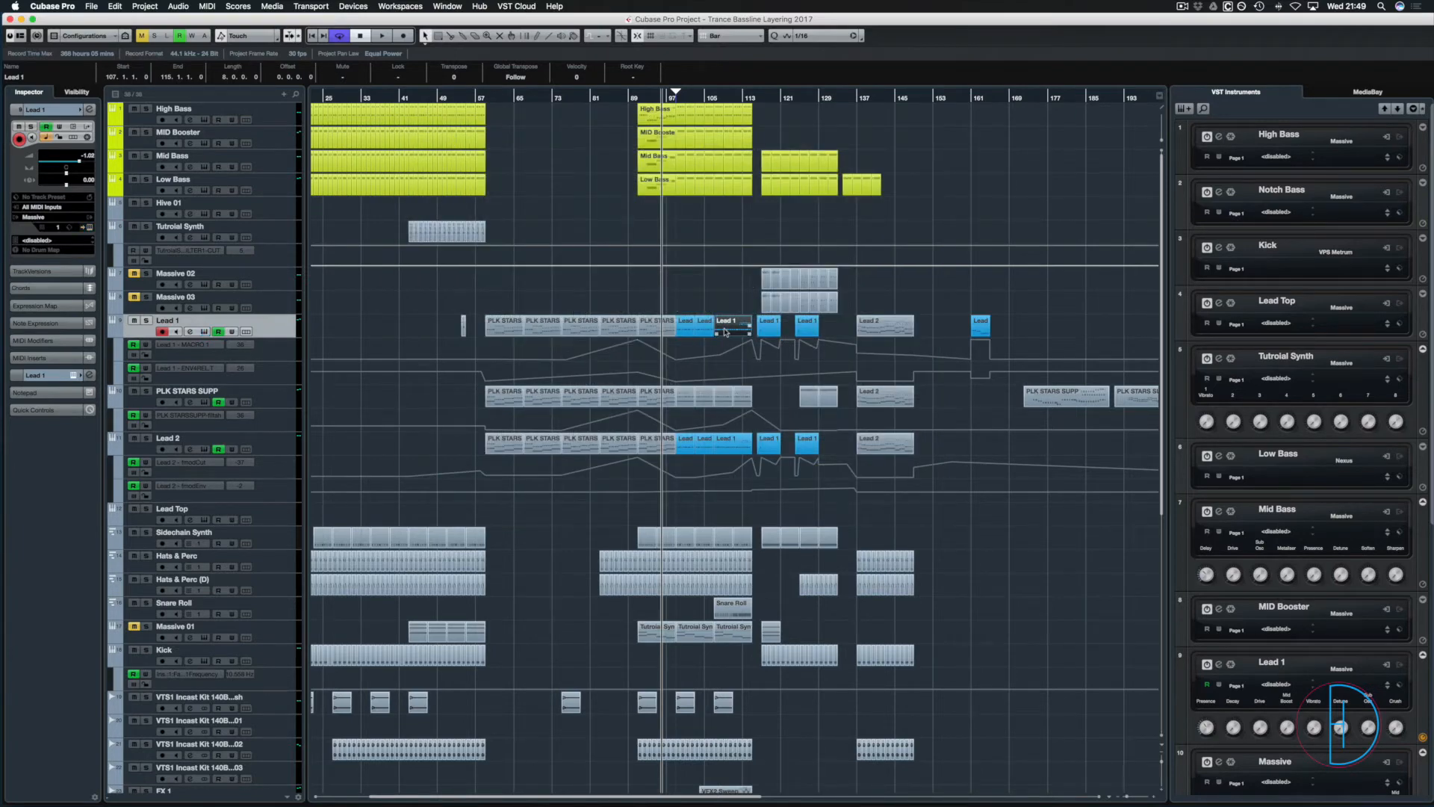
Set the loop locators around the selected Lead 1 part, solo the Lead 1 track, and start playback.
{"action": "key", "text": "p"}
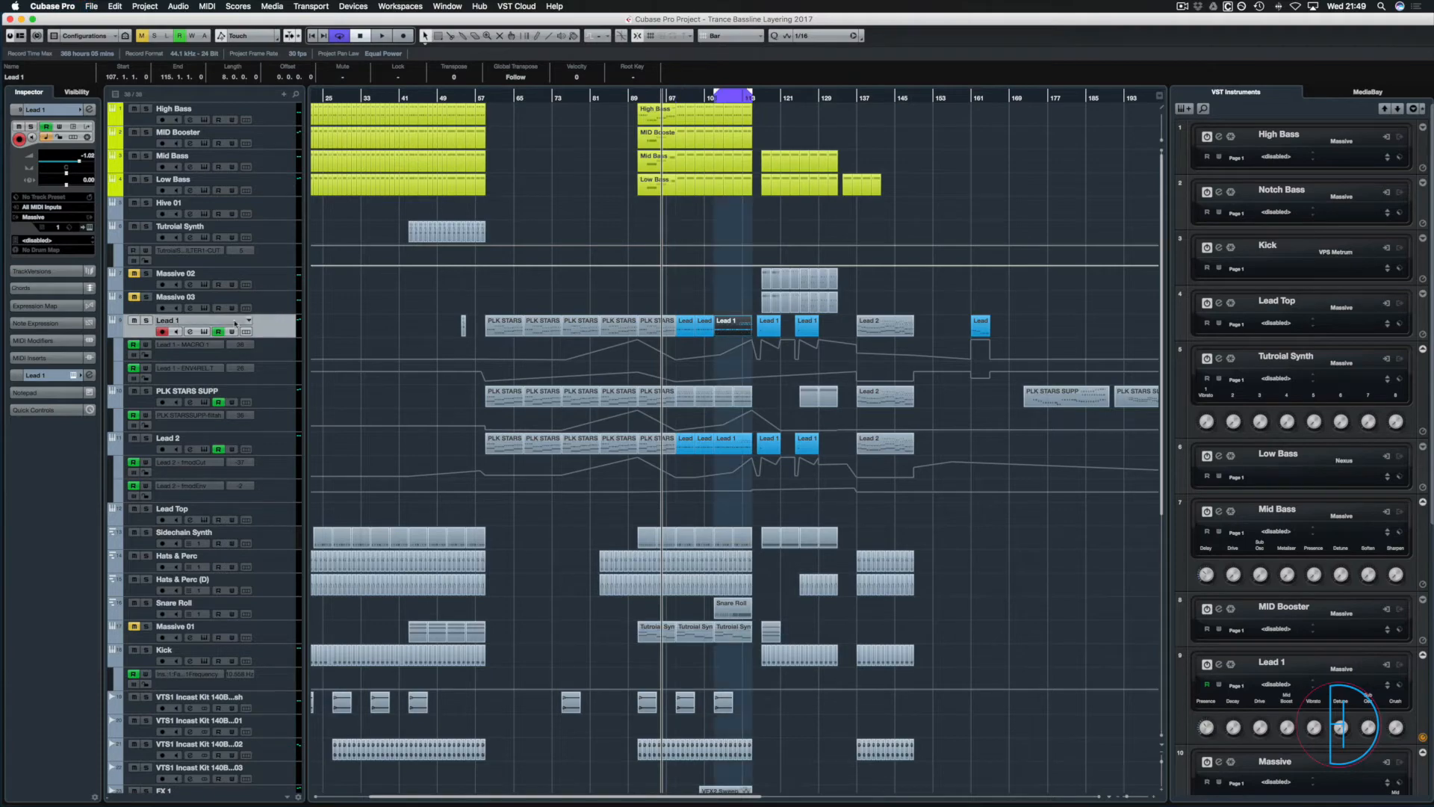
{"action": "left_click", "coordinate": [145, 323]}
{"action": "key", "text": "space"}
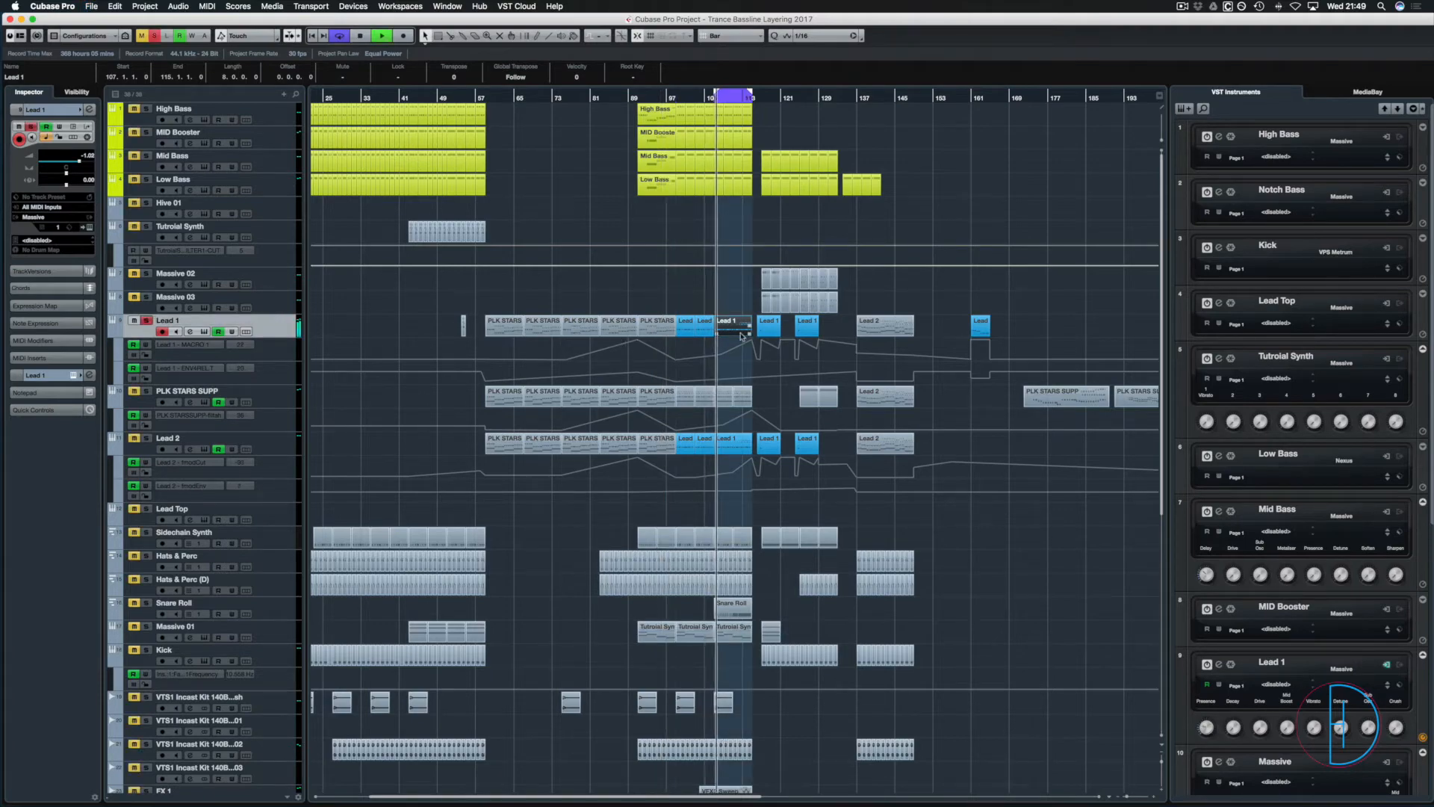
In the Key Editor for the Lead 1 part, draw a straight Pitchbend ramp from centre to maximum across its full length with snap off.
{"action": "double_click", "coordinate": [736, 329]}
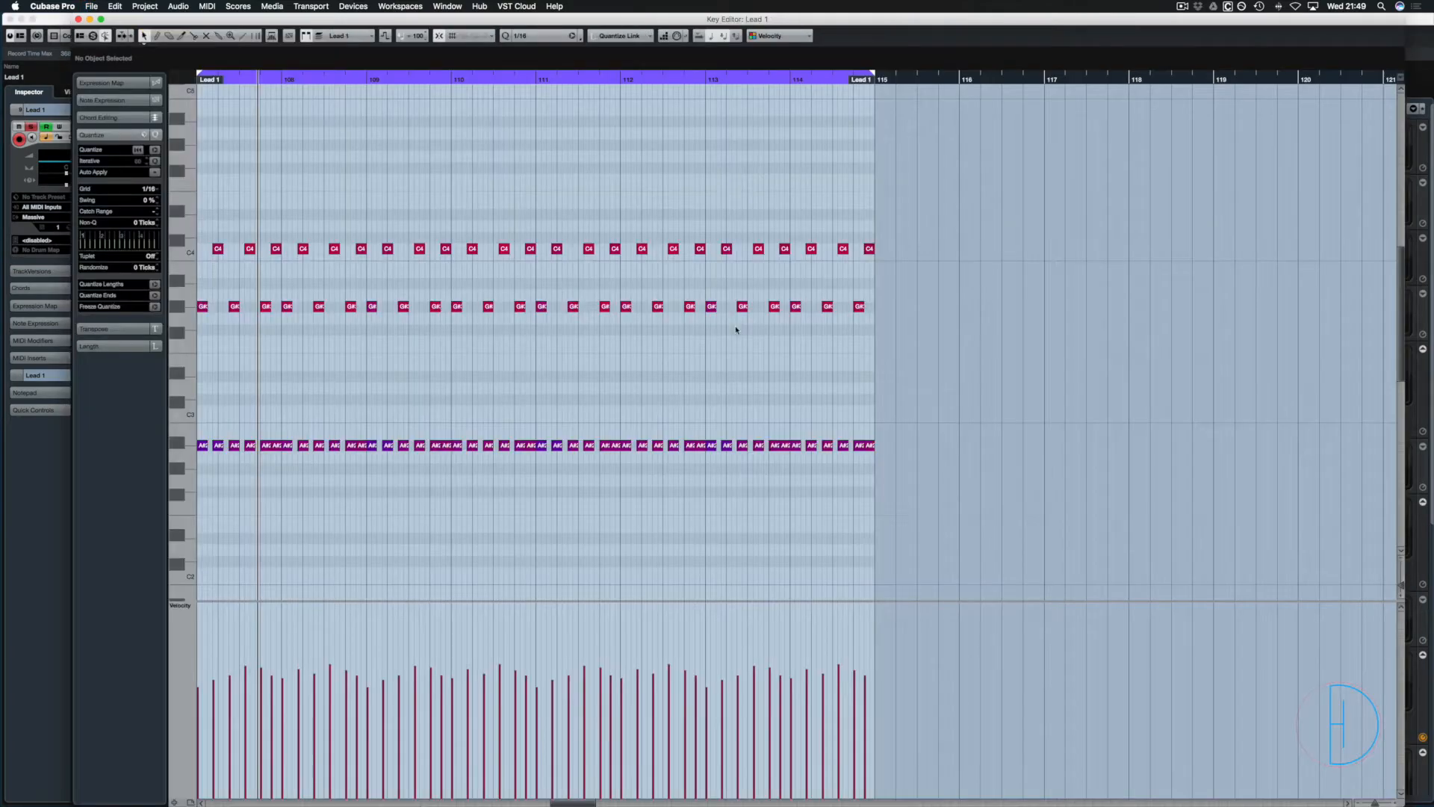
{"action": "left_click", "coordinate": [190, 606]}
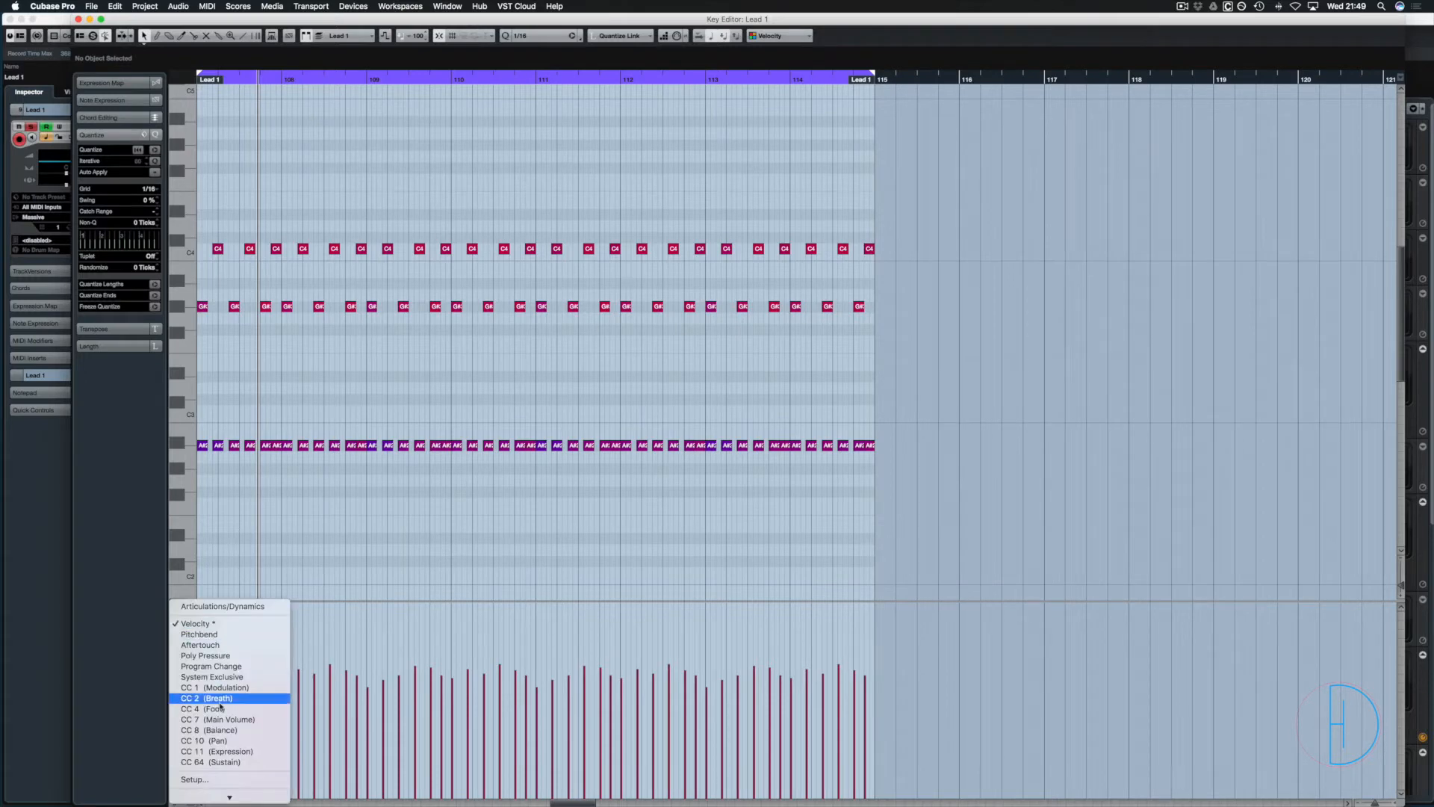
{"action": "left_click", "coordinate": [224, 635]}
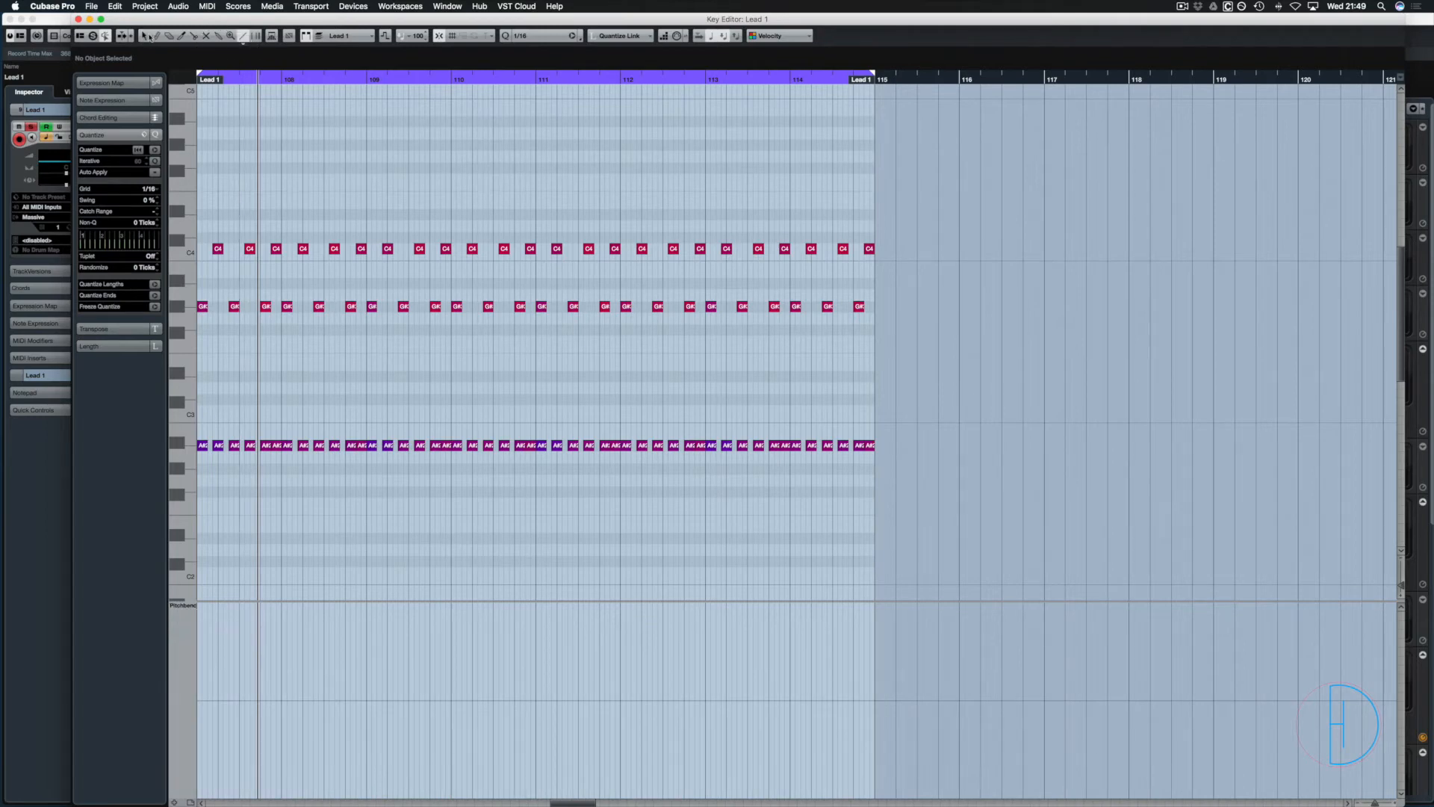
{"action": "left_click", "coordinate": [441, 37]}
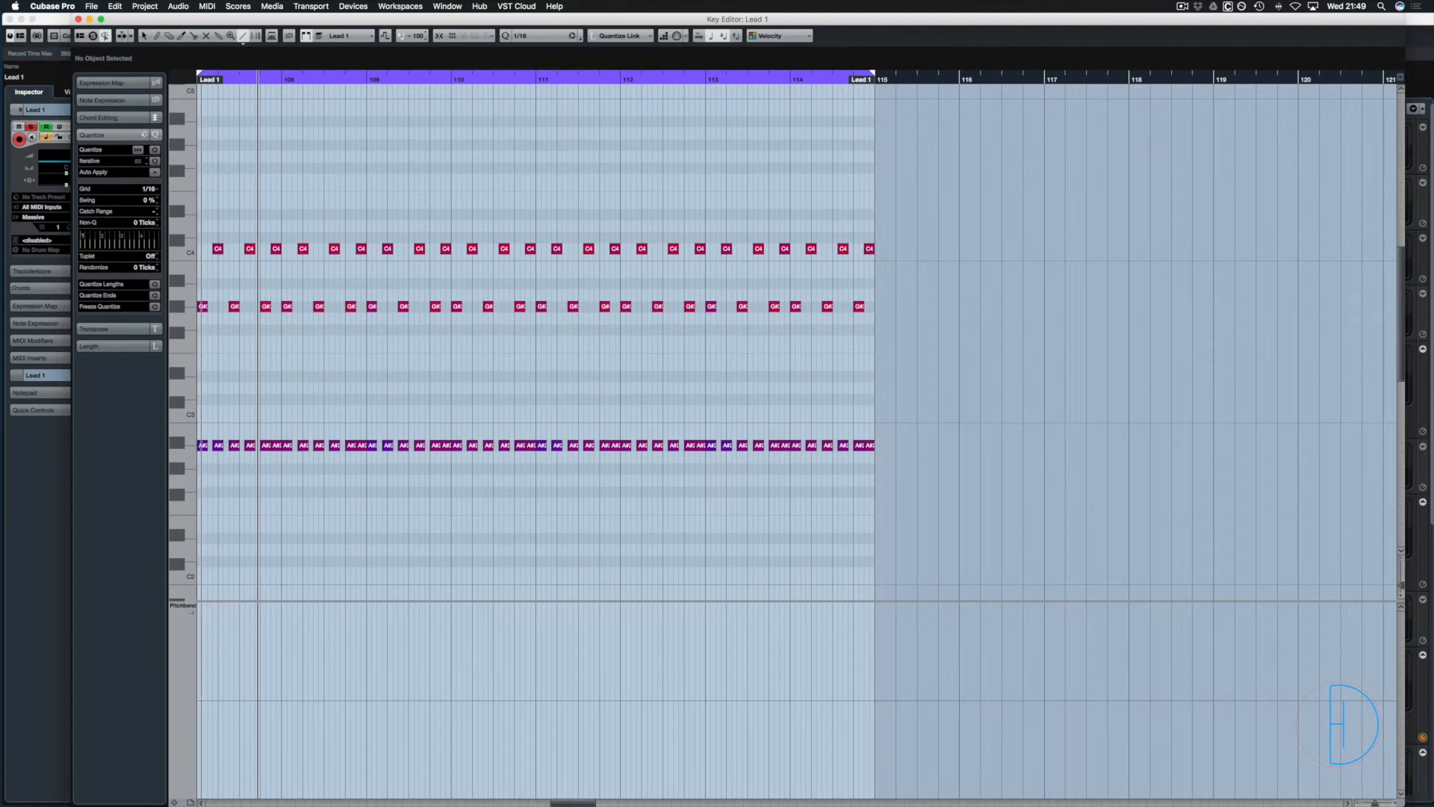
{"action": "mouse_move", "coordinate": [200, 700]}
{"action": "left_mouse_down"}
{"action": "mouse_move", "coordinate": [761, 600]}
{"action": "mouse_move", "coordinate": [874, 602]}
{"action": "left_mouse_up"}
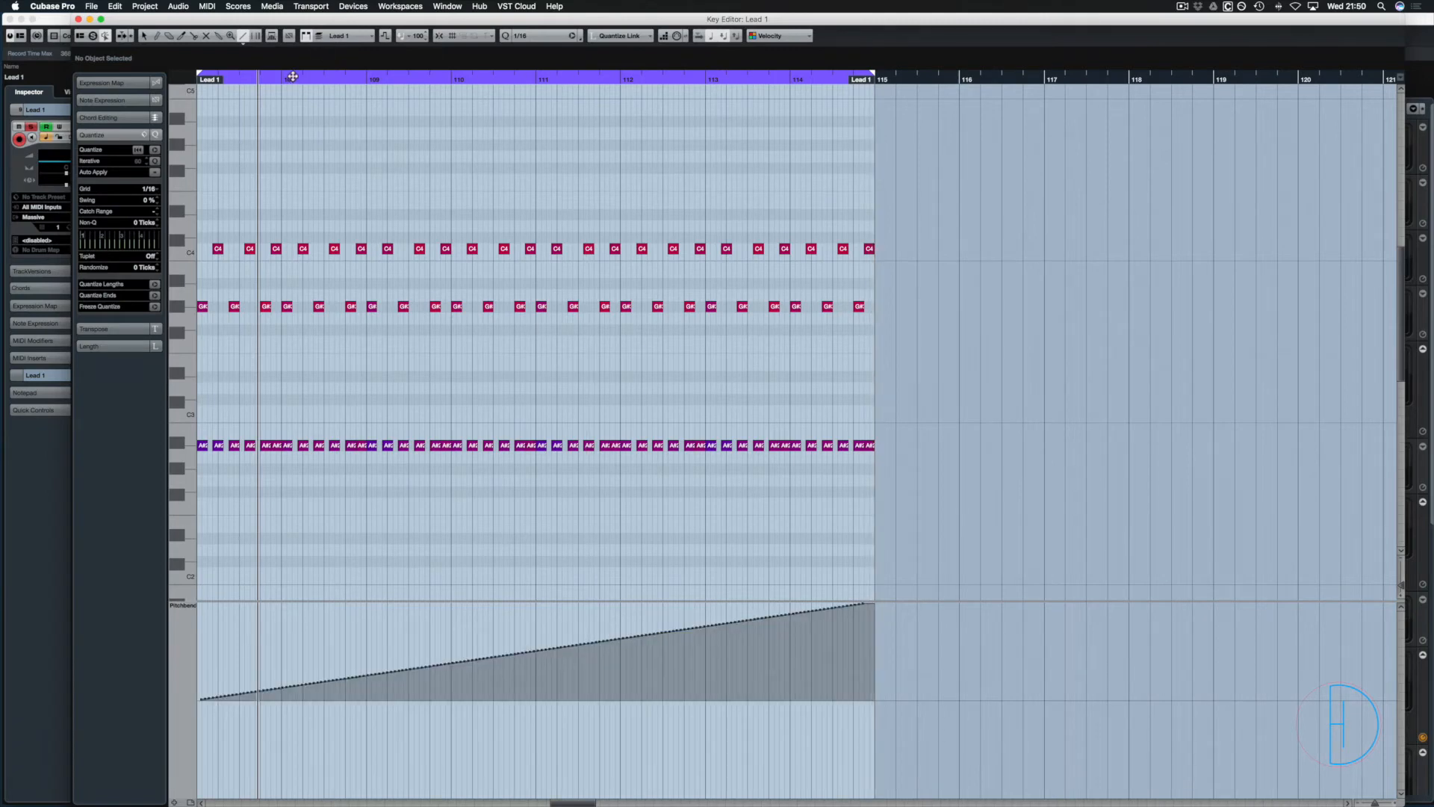
Play the Lead 1 part from its start to hear the pitchbend rise, and close the Key Editor.
{"action": "left_click_drag", "start_coordinate": [290, 76], "coordinate": [186, 77]}
{"action": "key", "text": "space"}
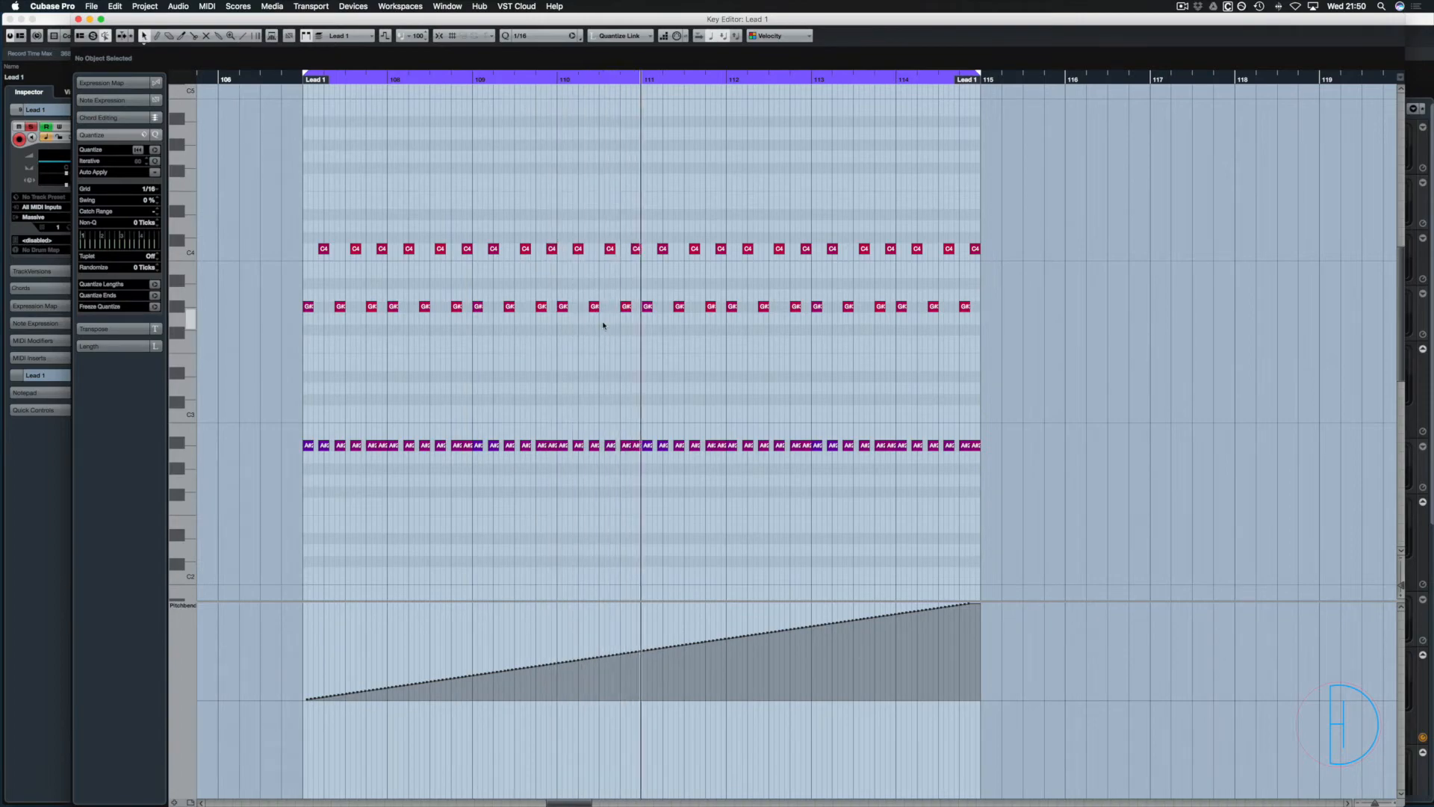
{"action": "key", "text": "Return"}
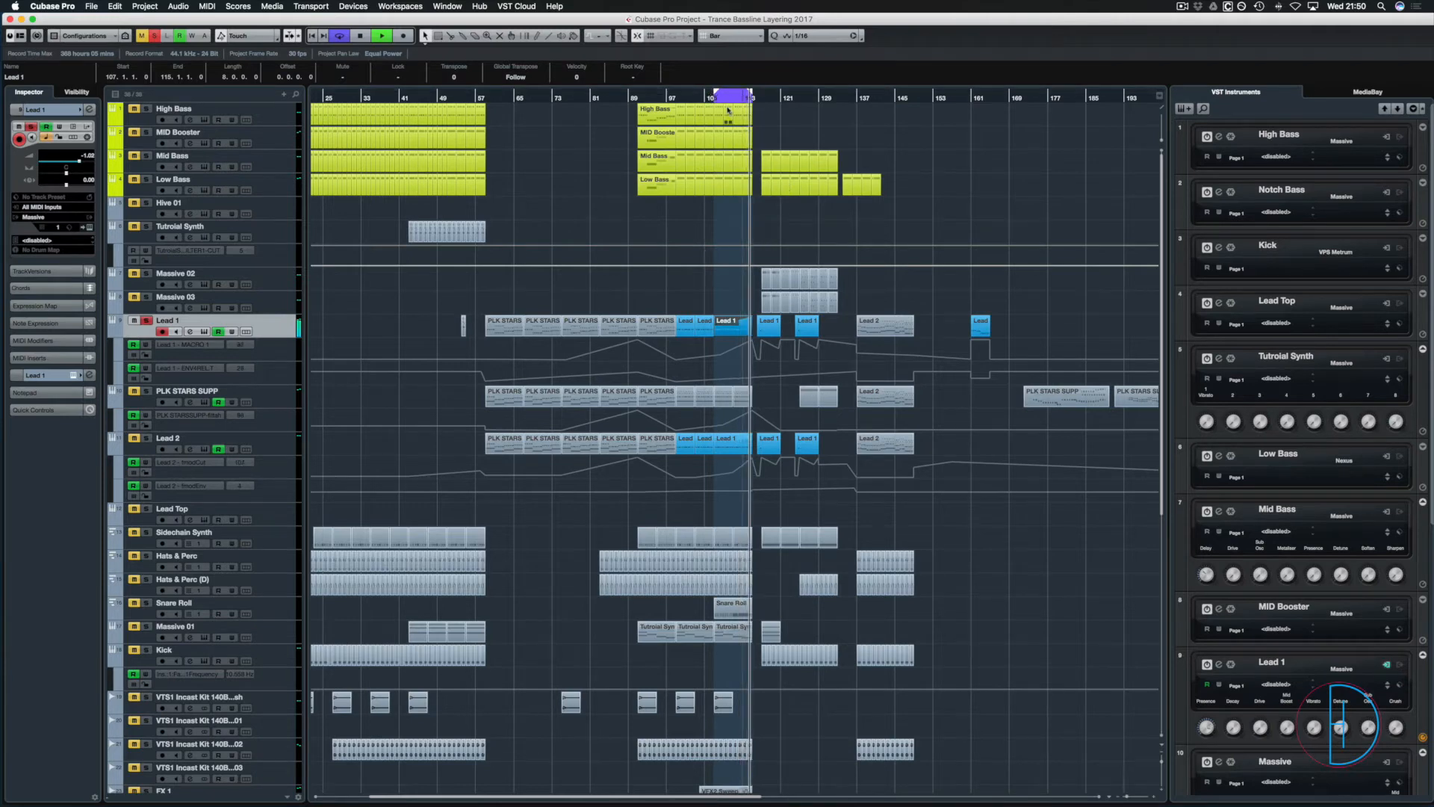
Stop playback, return the playhead to the loop start, and clear the solo on all tracks.
{"action": "key", "text": "space"}
{"action": "key", "text": "KP_1"}
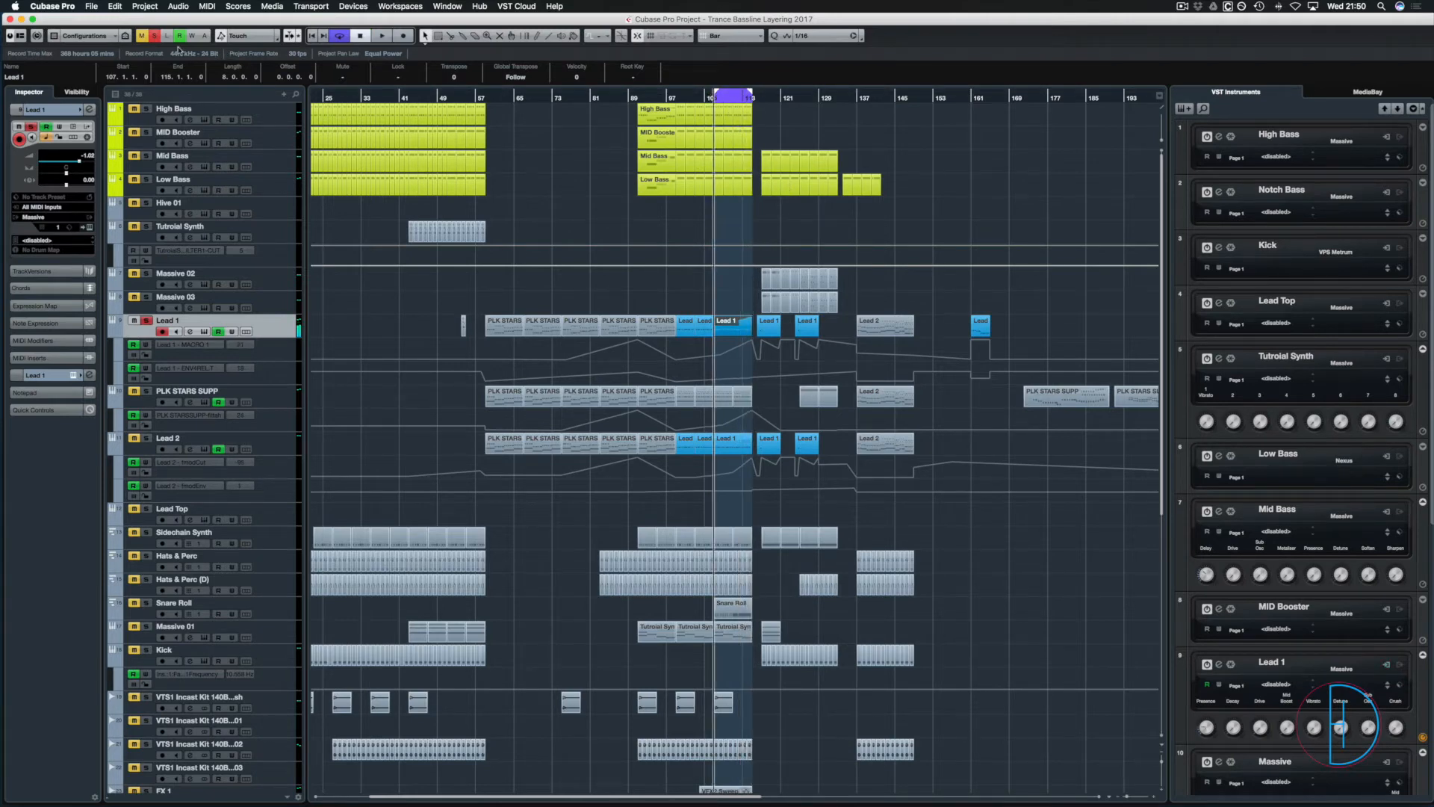
{"action": "left_click", "coordinate": [155, 35]}
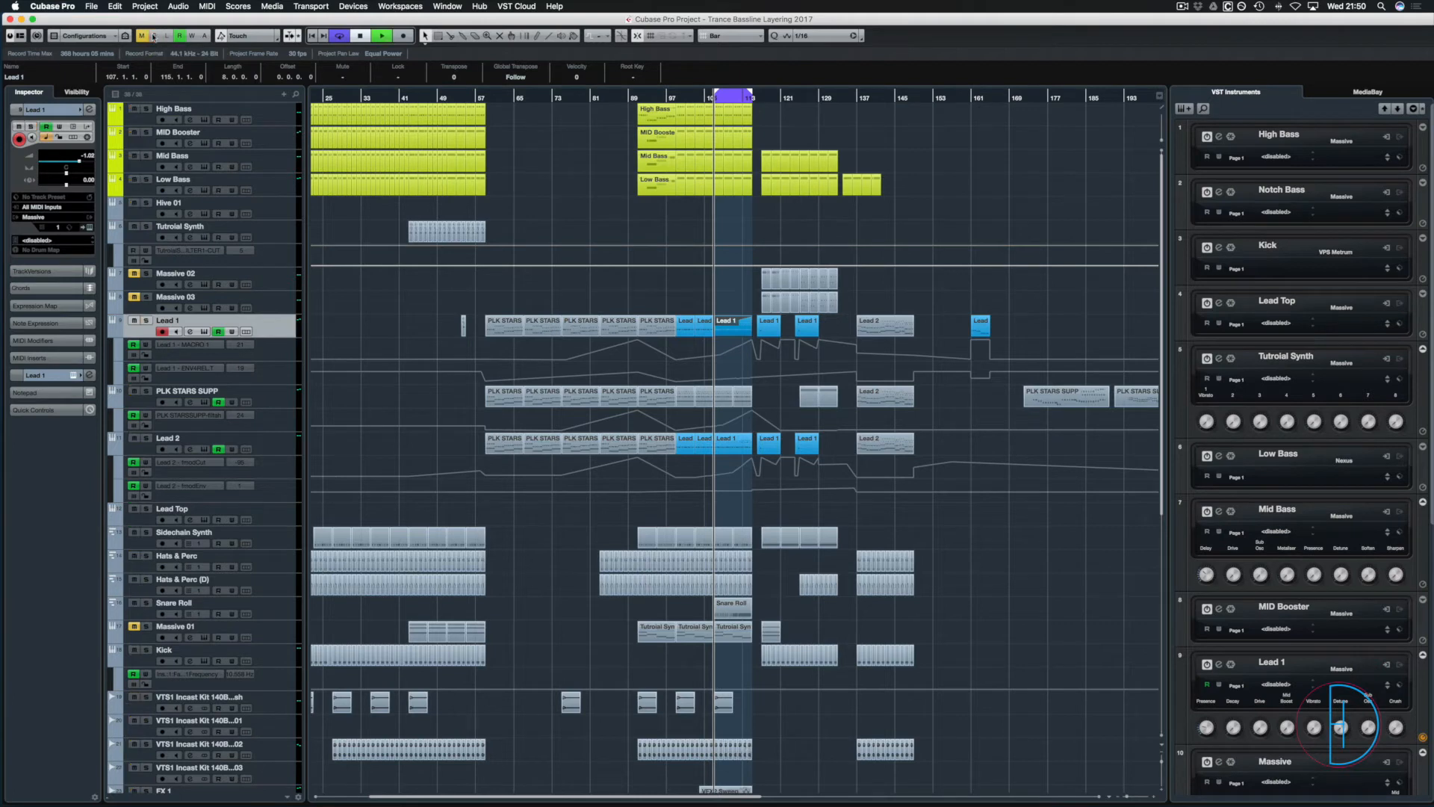
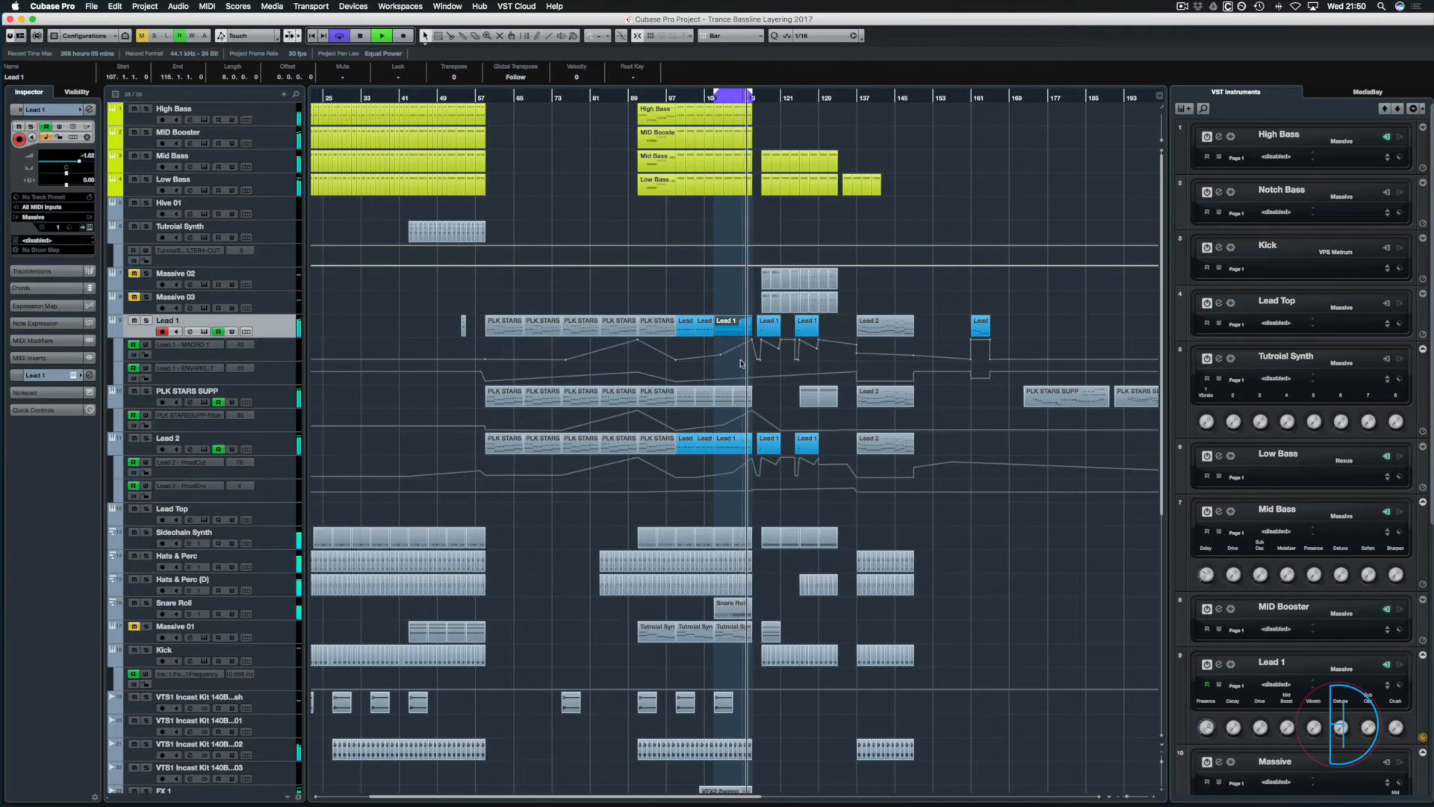
Stop playback, open the Lead 2 track's Nexus instrument, raise both pitchbend range values to maximum in its modulation settings, and close it.
{"action": "key", "text": "space"}
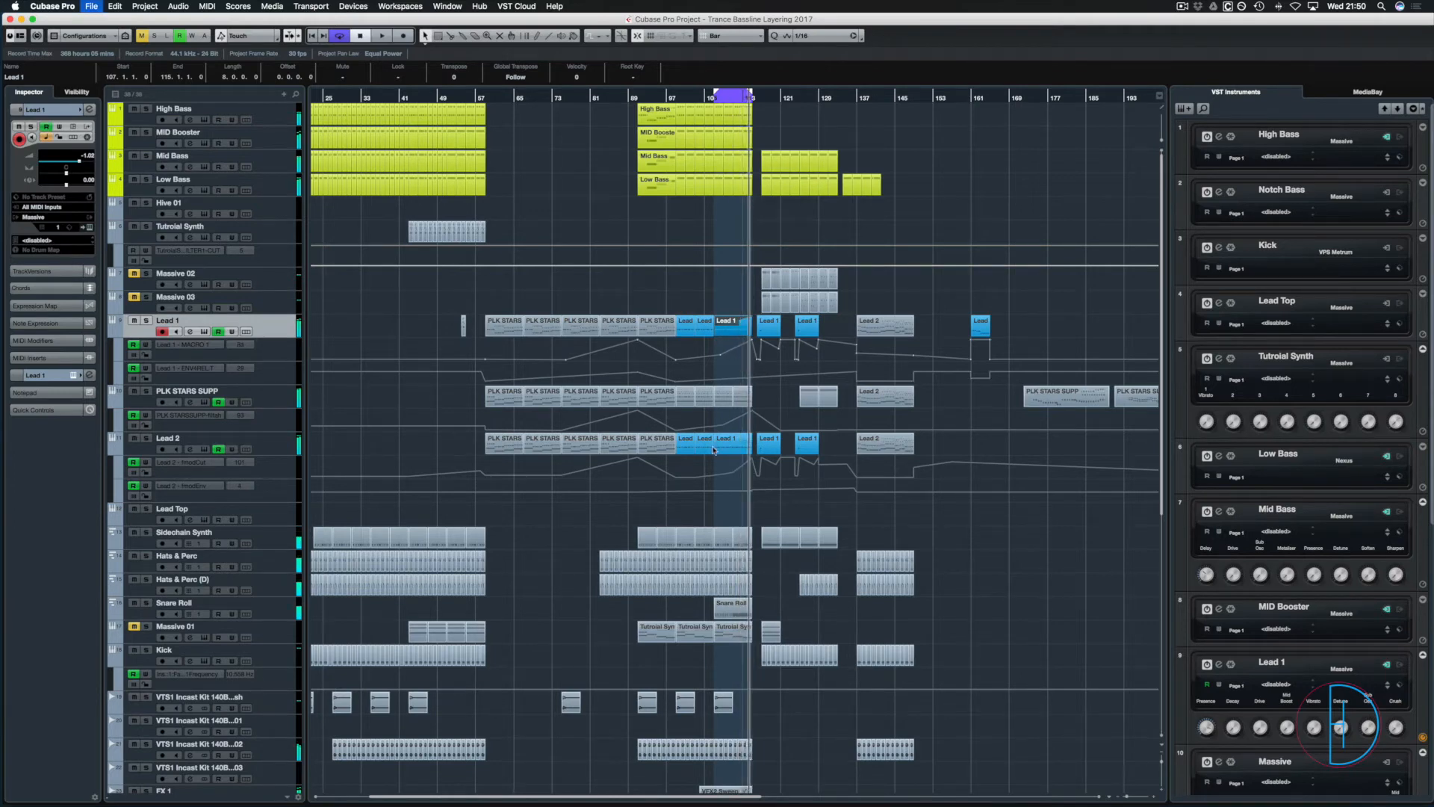
{"action": "left_click", "coordinate": [728, 446]}
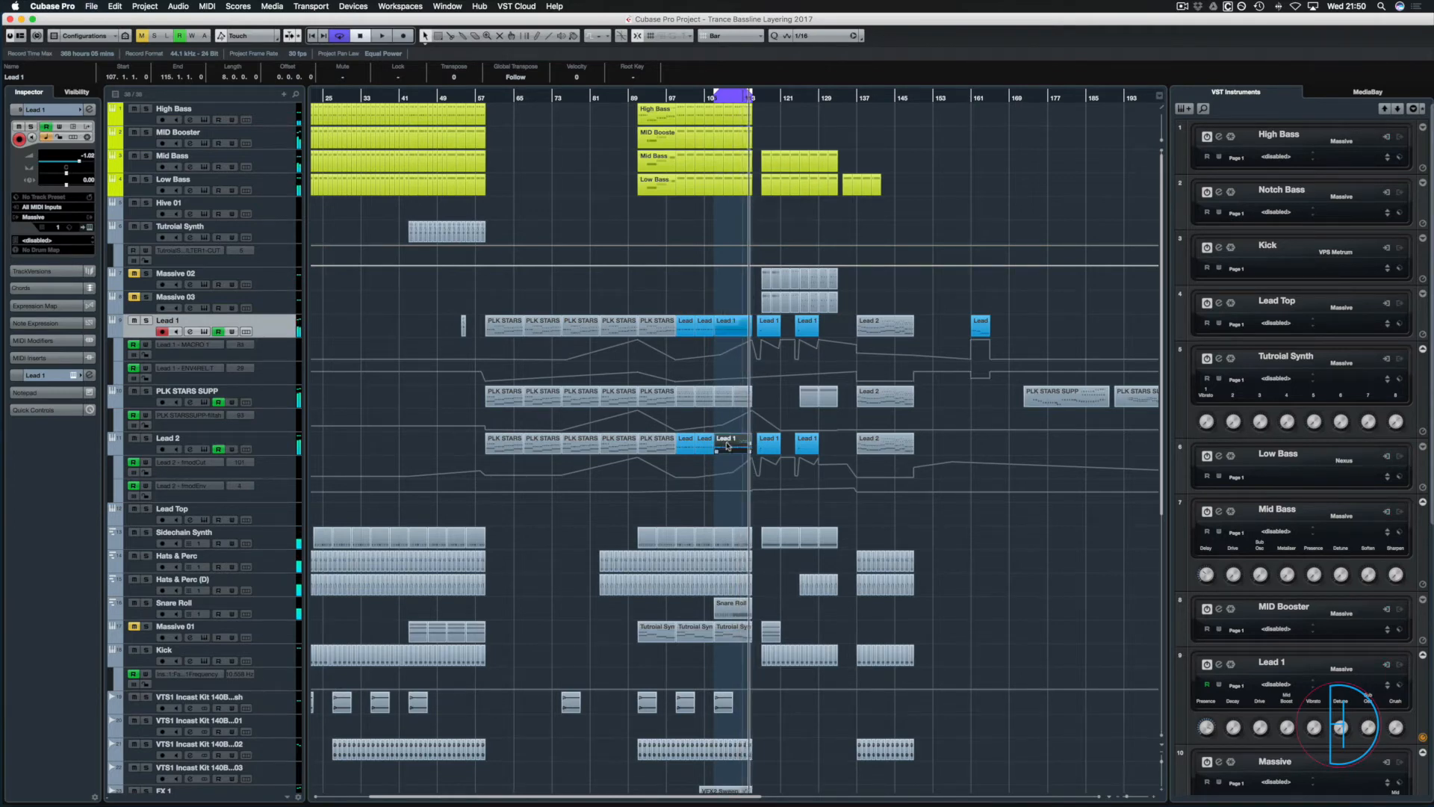
{"action": "left_click", "coordinate": [282, 449]}
{"action": "left_click", "coordinate": [73, 376]}
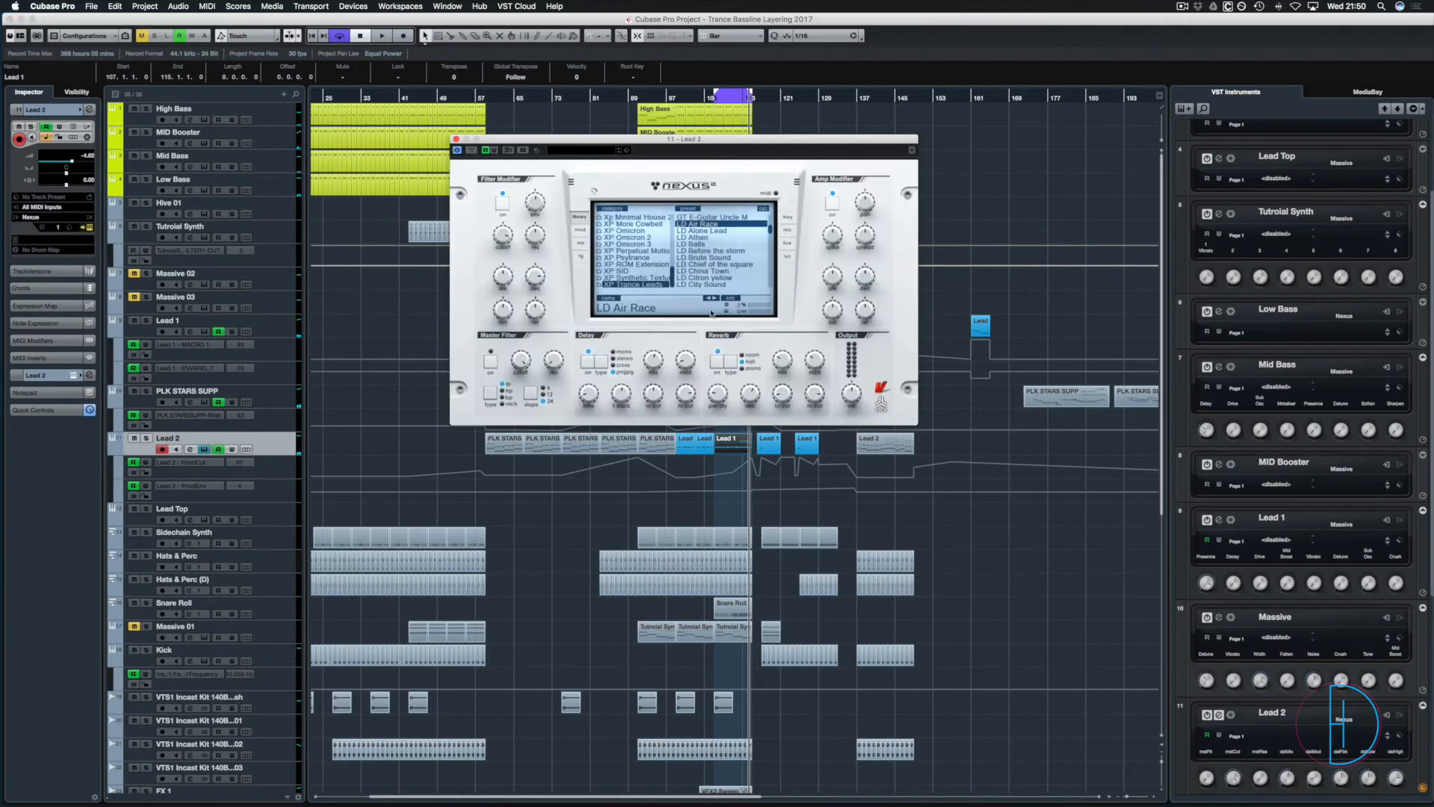
{"action": "left_click", "coordinate": [787, 256]}
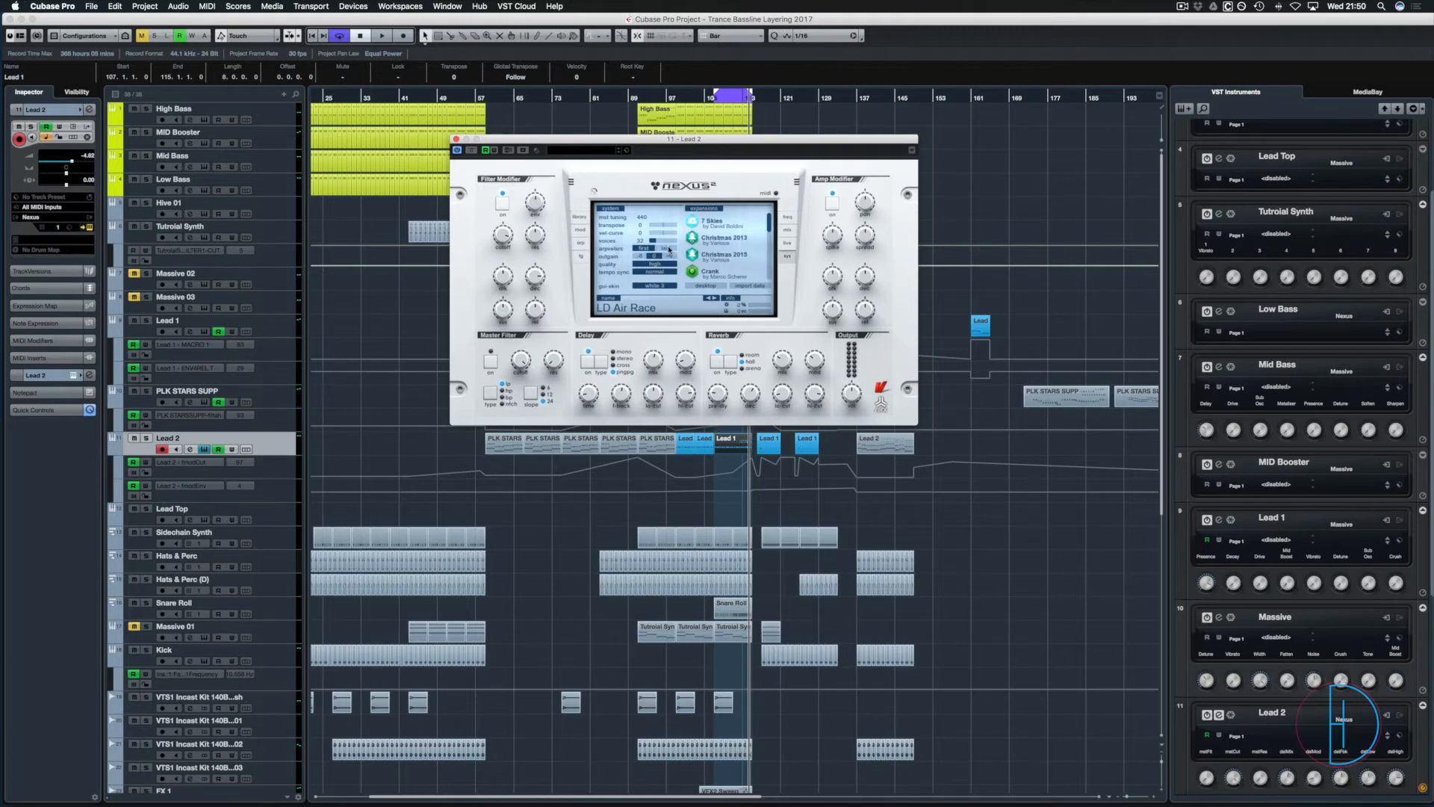
{"action": "left_click", "coordinate": [587, 230]}
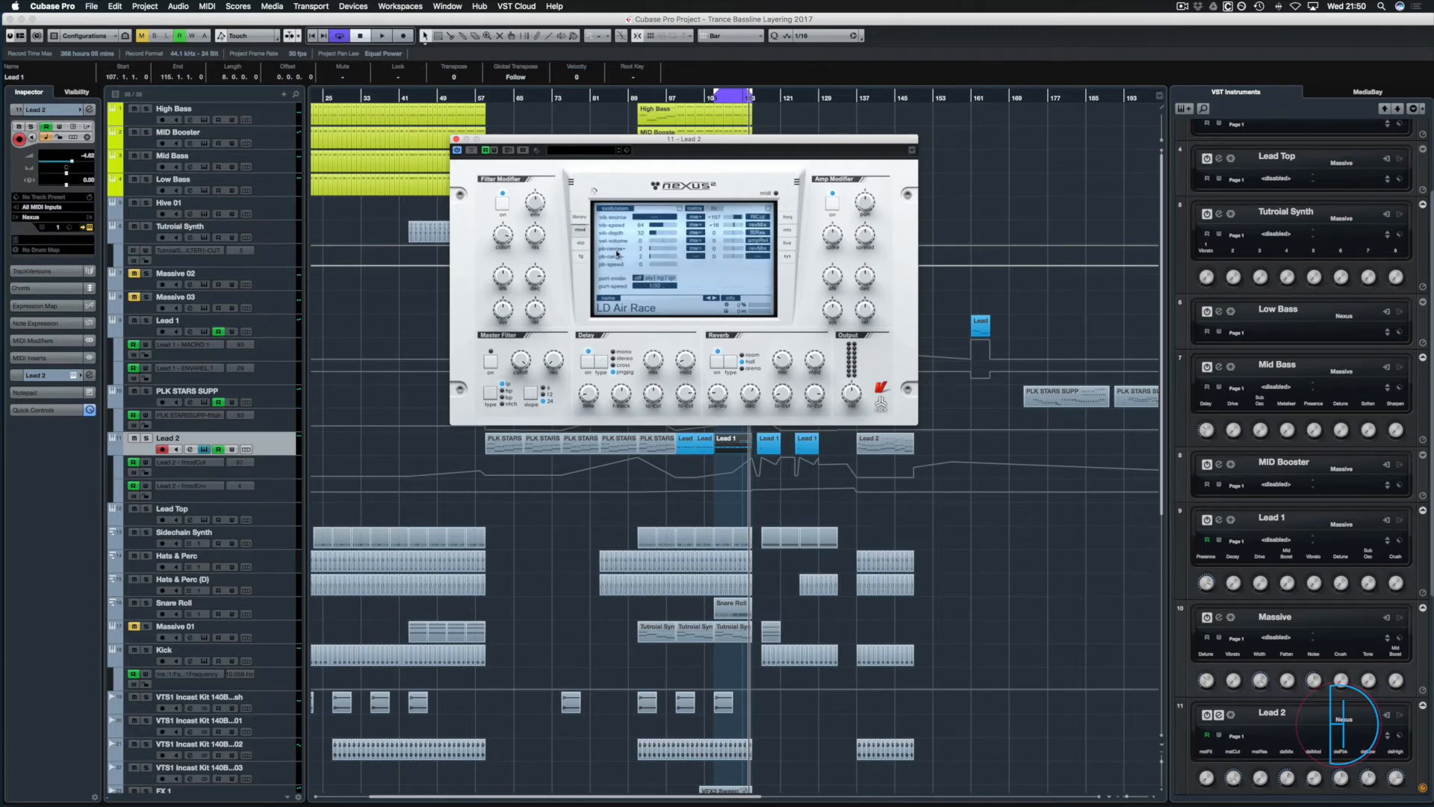
{"action": "left_click_drag", "start_coordinate": [656, 252], "coordinate": [944, 268]}
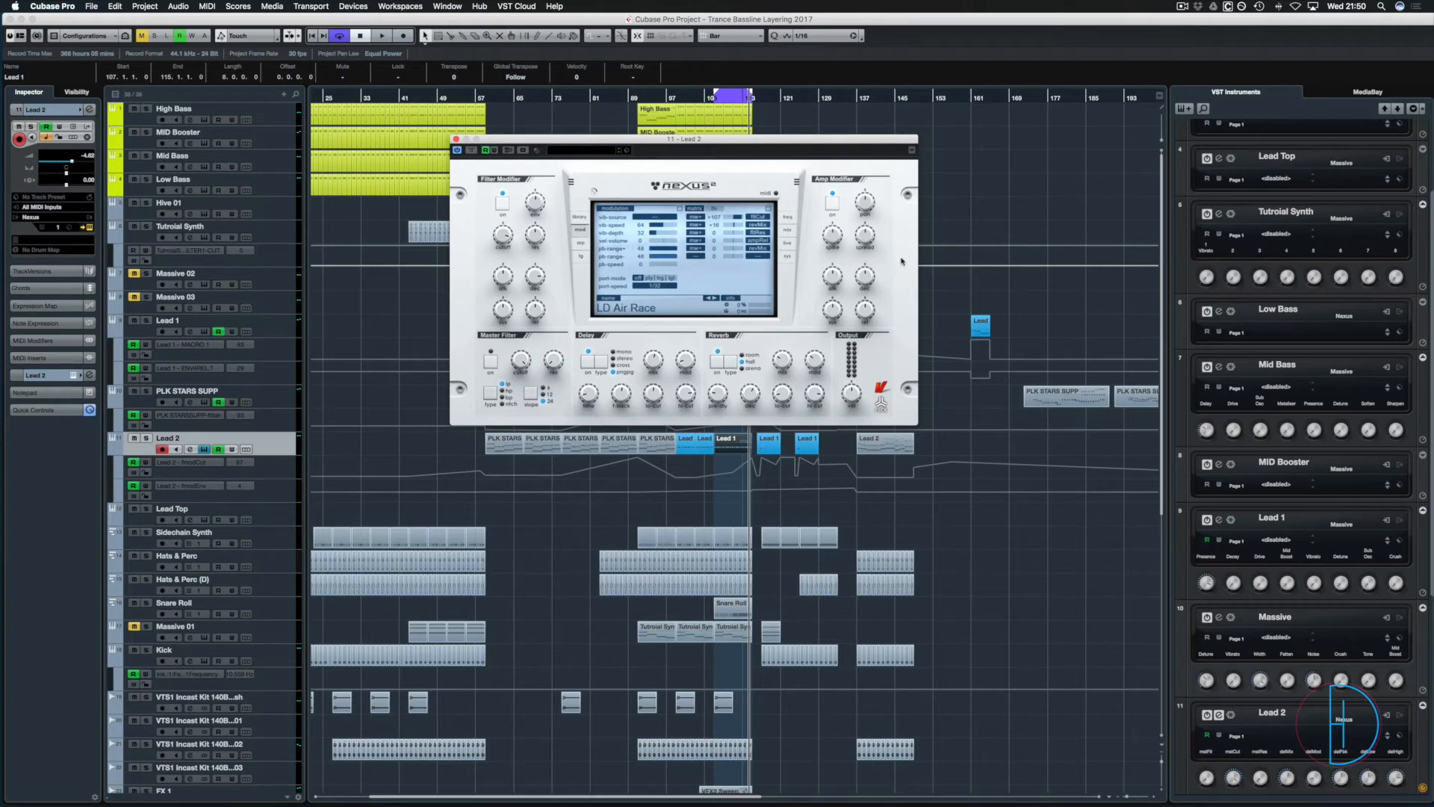
{"action": "left_click", "coordinate": [456, 139]}
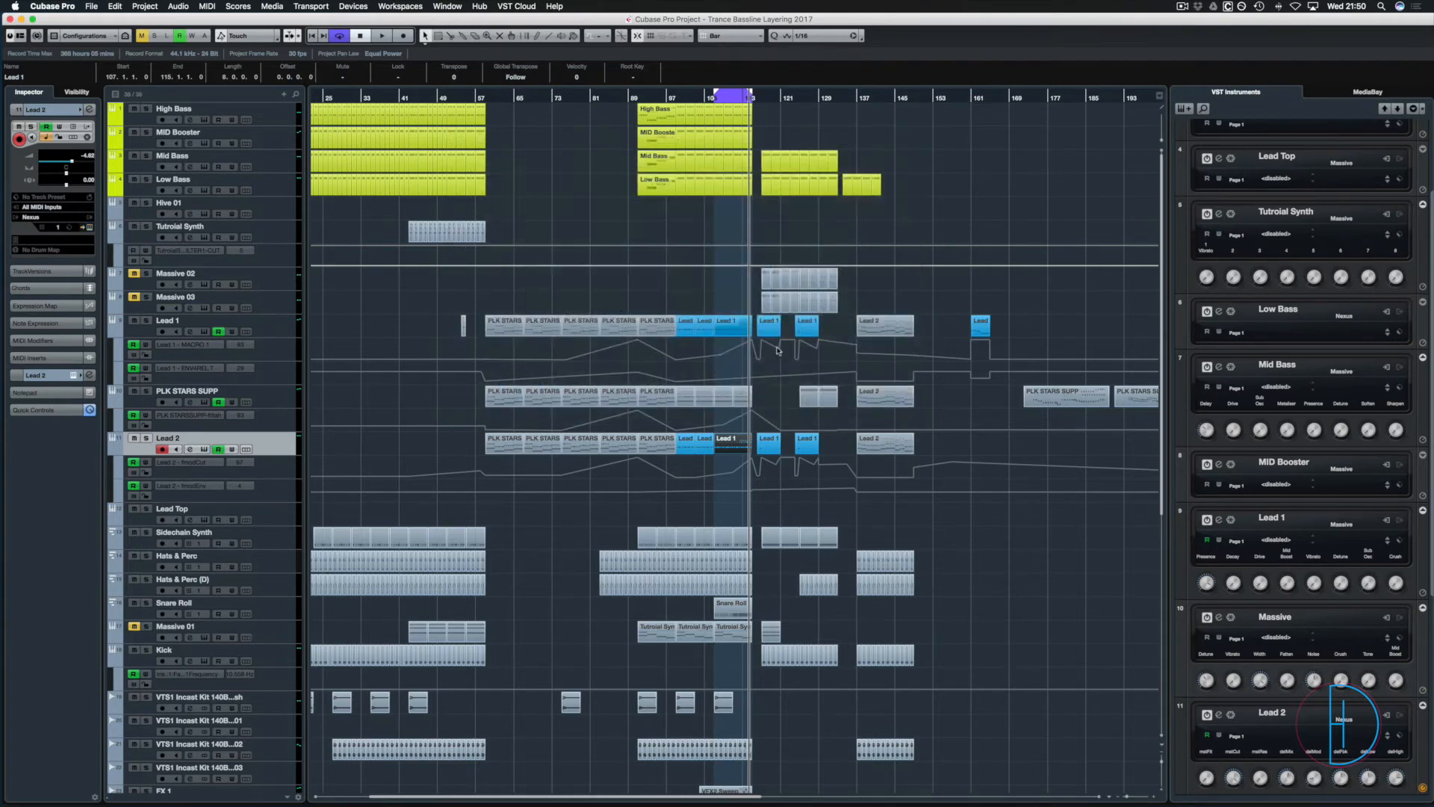
In the Key Editor for the Lead 2 track's build-up part, draw a straight Pitchbend ramp from centre to maximum across its full length.
{"action": "double_click", "coordinate": [728, 448]}
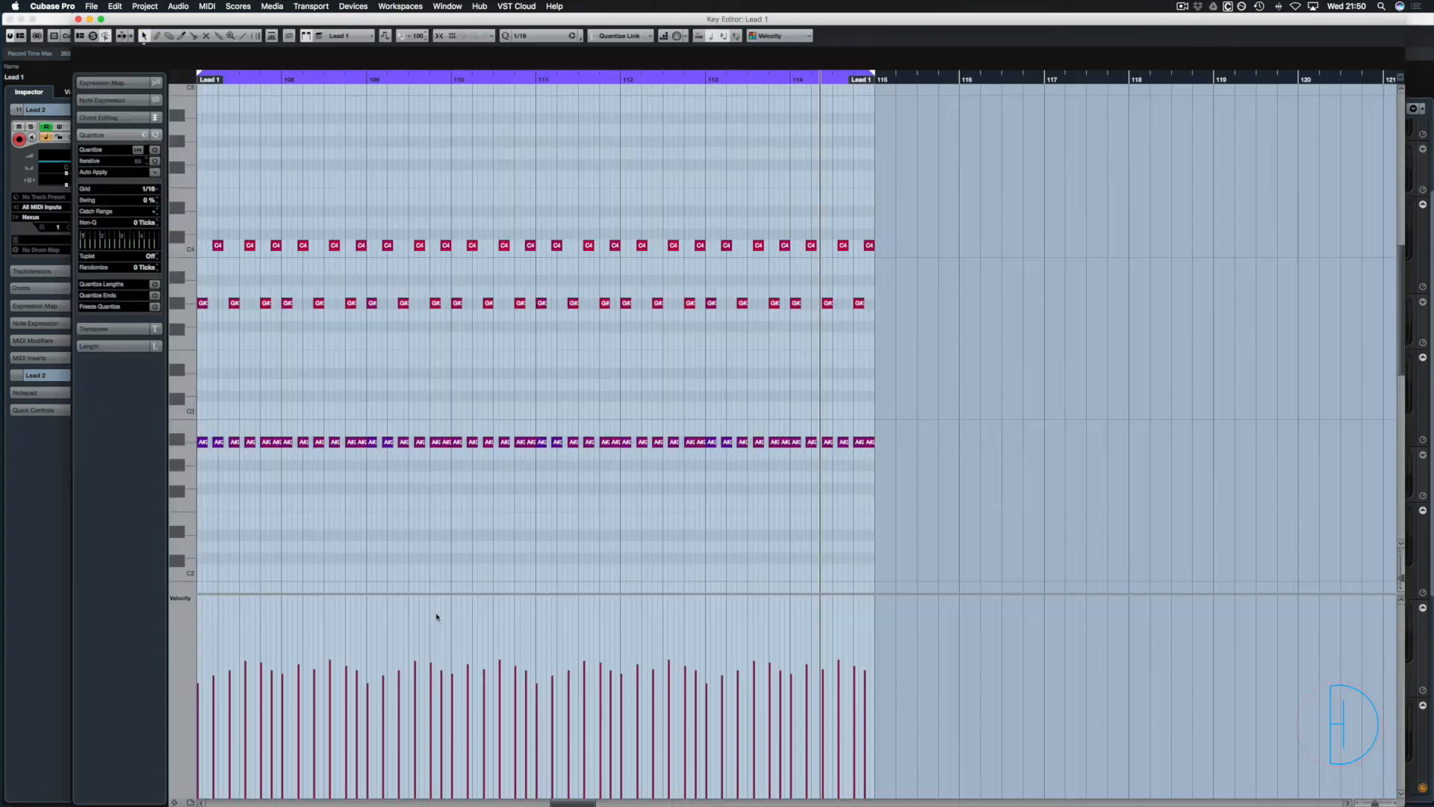
{"action": "left_click", "coordinate": [186, 602]}
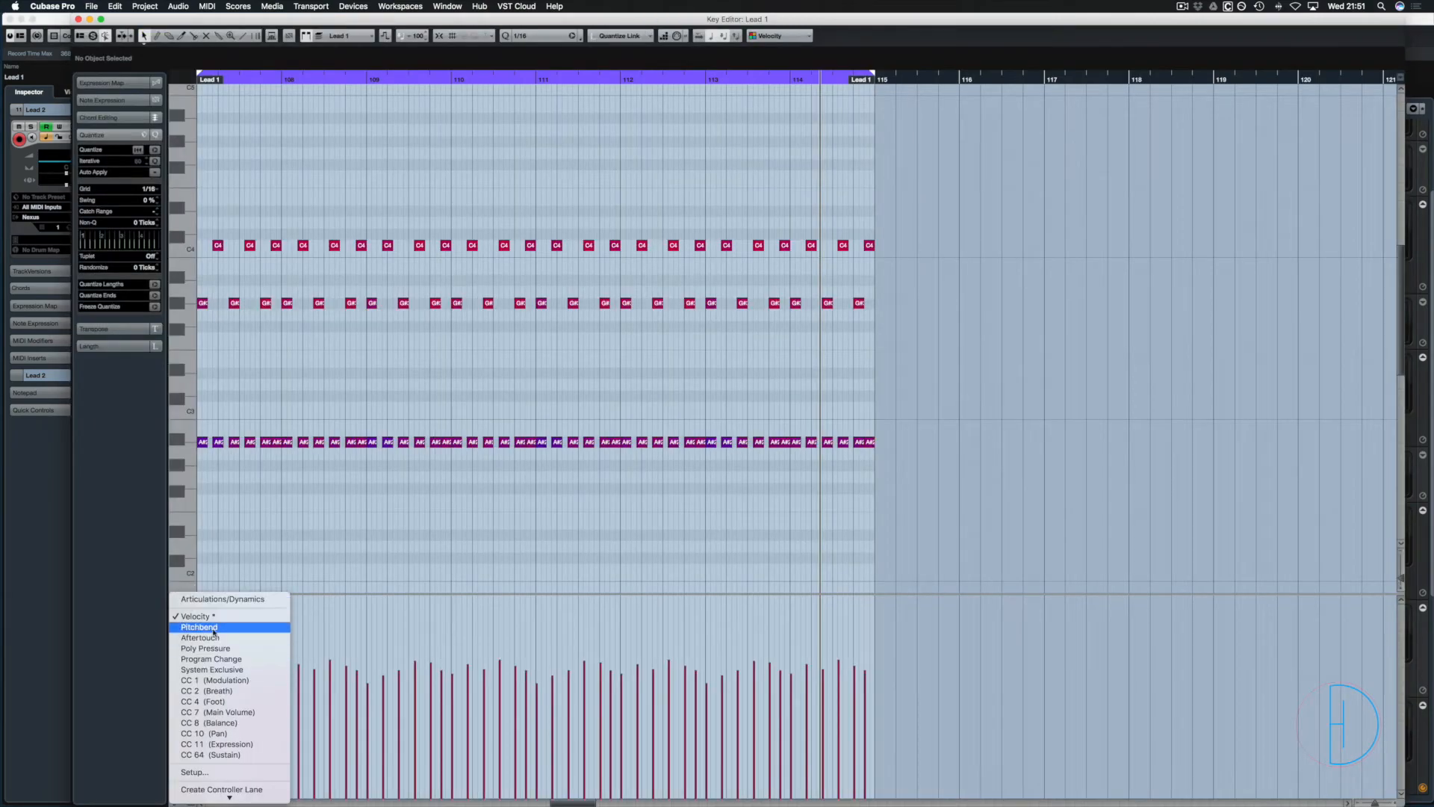
{"action": "left_click", "coordinate": [211, 628]}
{"action": "left_click", "coordinate": [245, 36]}
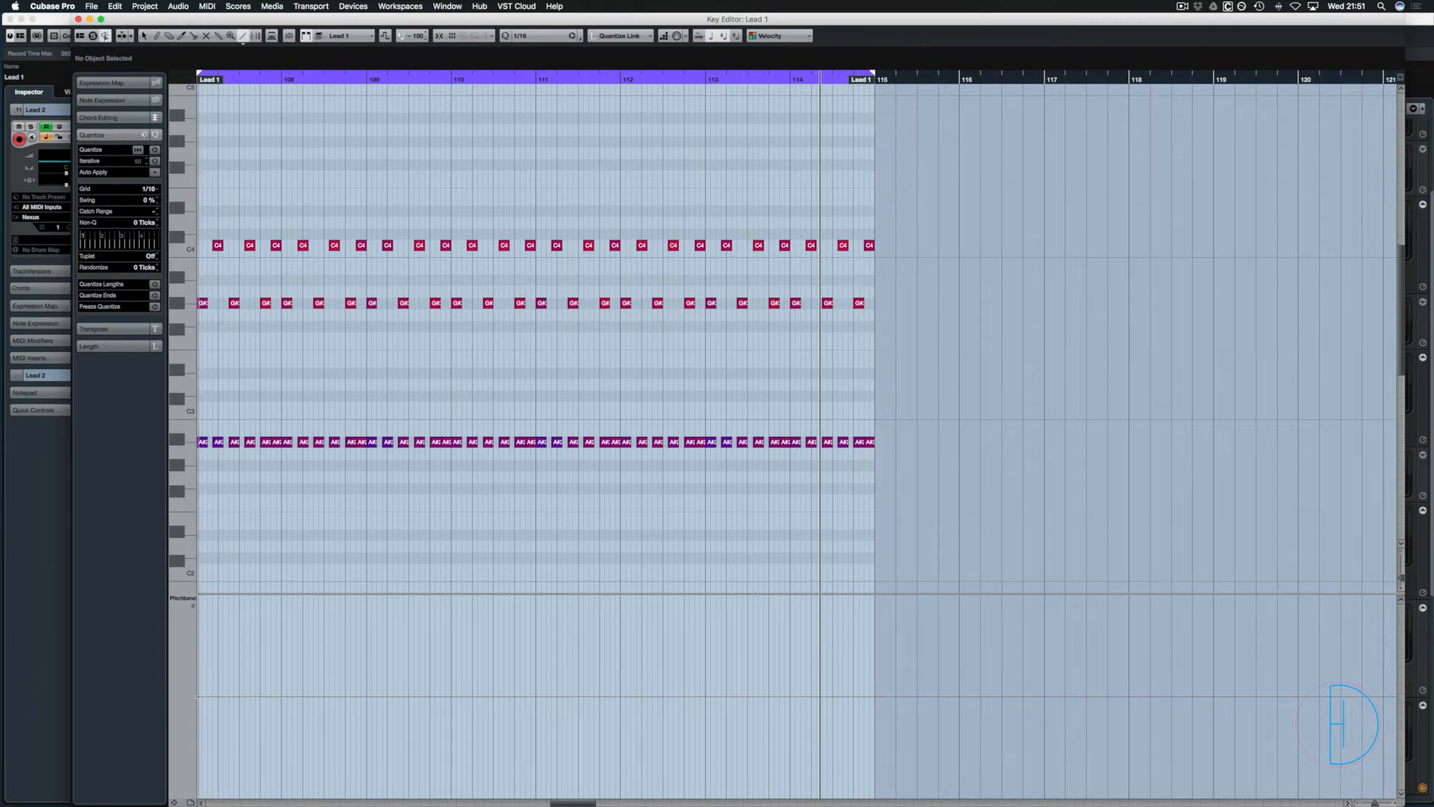
{"action": "mouse_move", "coordinate": [198, 696]}
{"action": "left_mouse_down"}
{"action": "mouse_move", "coordinate": [742, 595]}
{"action": "mouse_move", "coordinate": [871, 596]}
{"action": "left_mouse_up"}
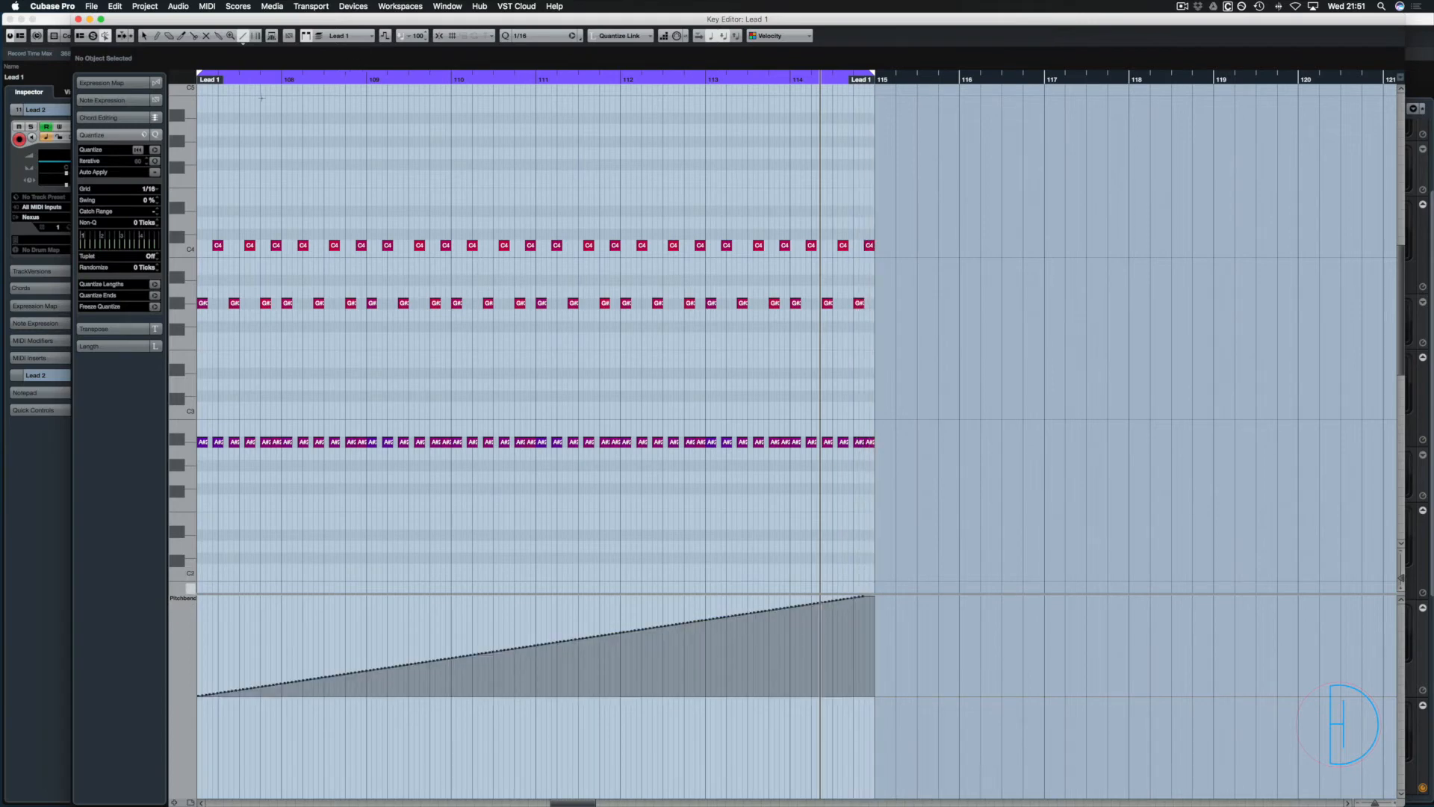
Close the Key Editor, play the Lead 2 track soloed from the loop start to hear its pitchbend rise, and stop playback.
{"action": "left_click", "coordinate": [209, 80]}
{"action": "key", "text": "Return"}
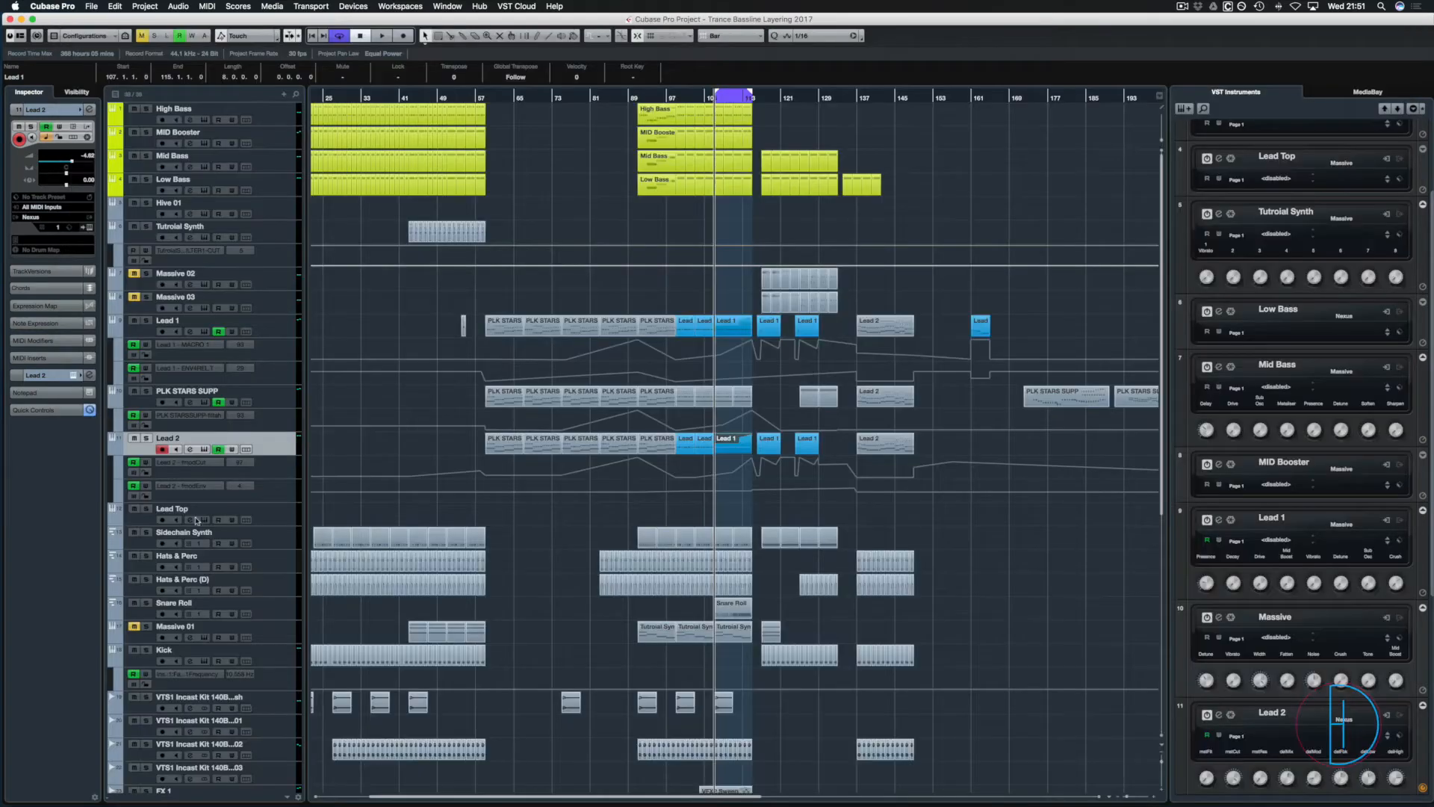
{"action": "key", "text": "space"}
{"action": "left_click", "coordinate": [145, 441]}
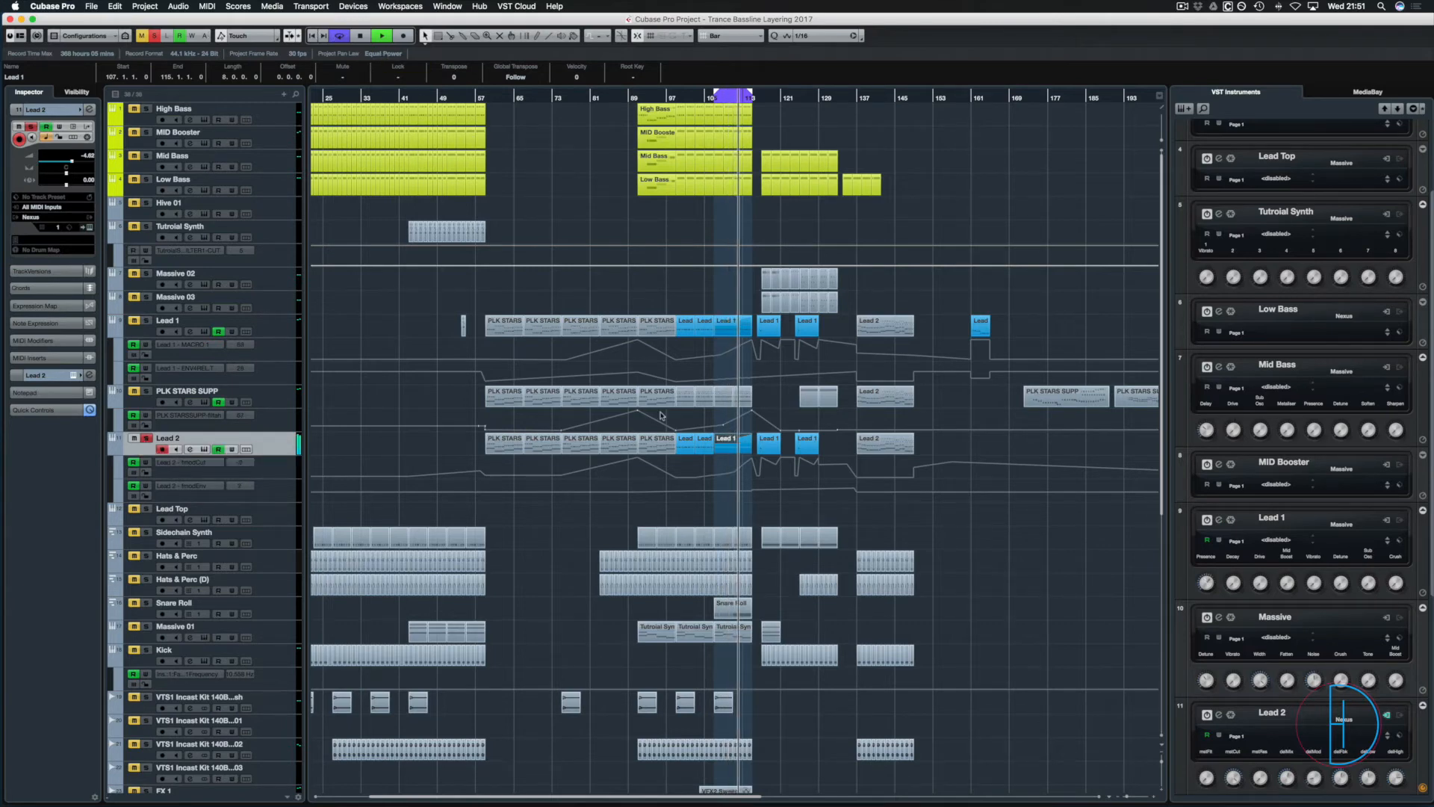
{"action": "left_click", "coordinate": [499, 36]}
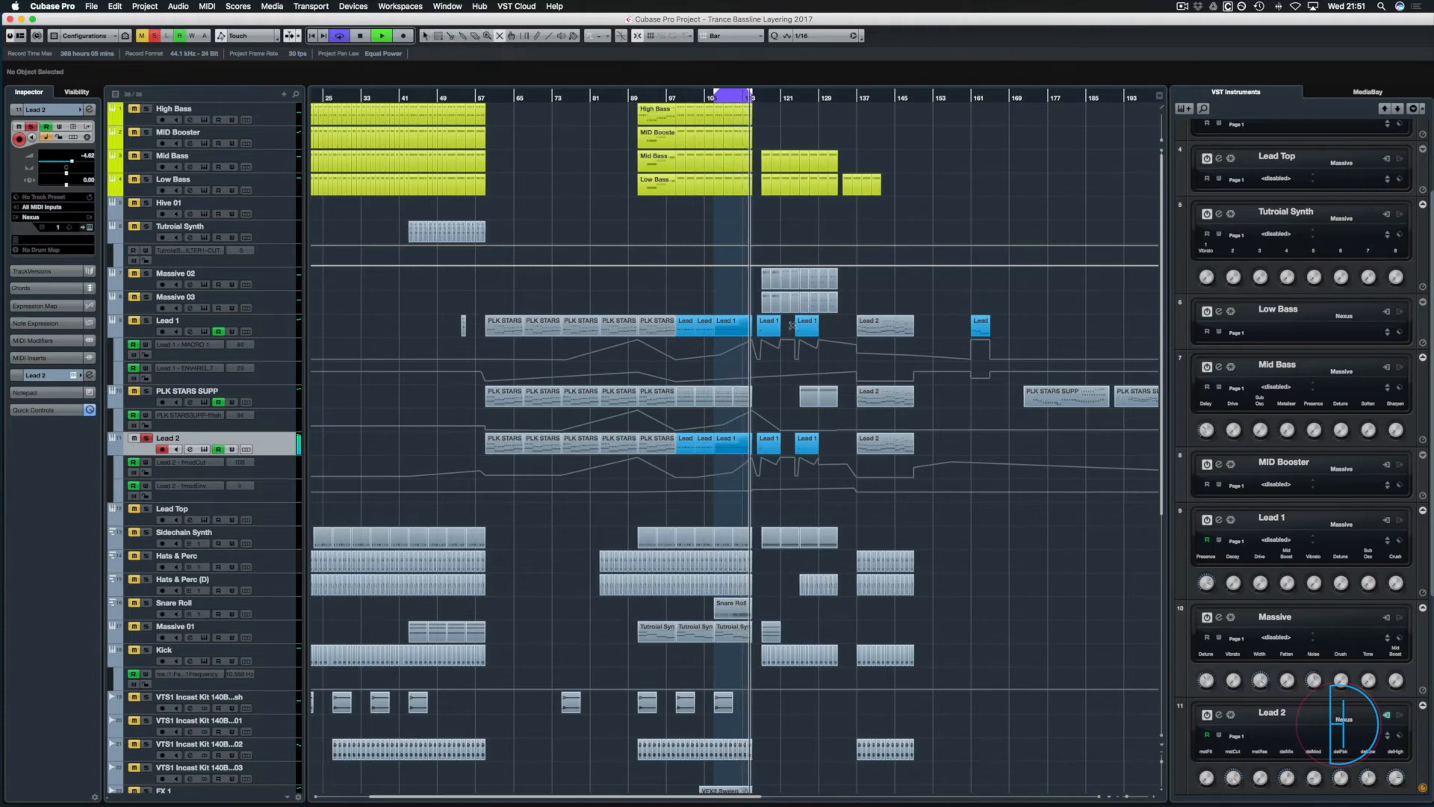
{"action": "key", "text": "space"}
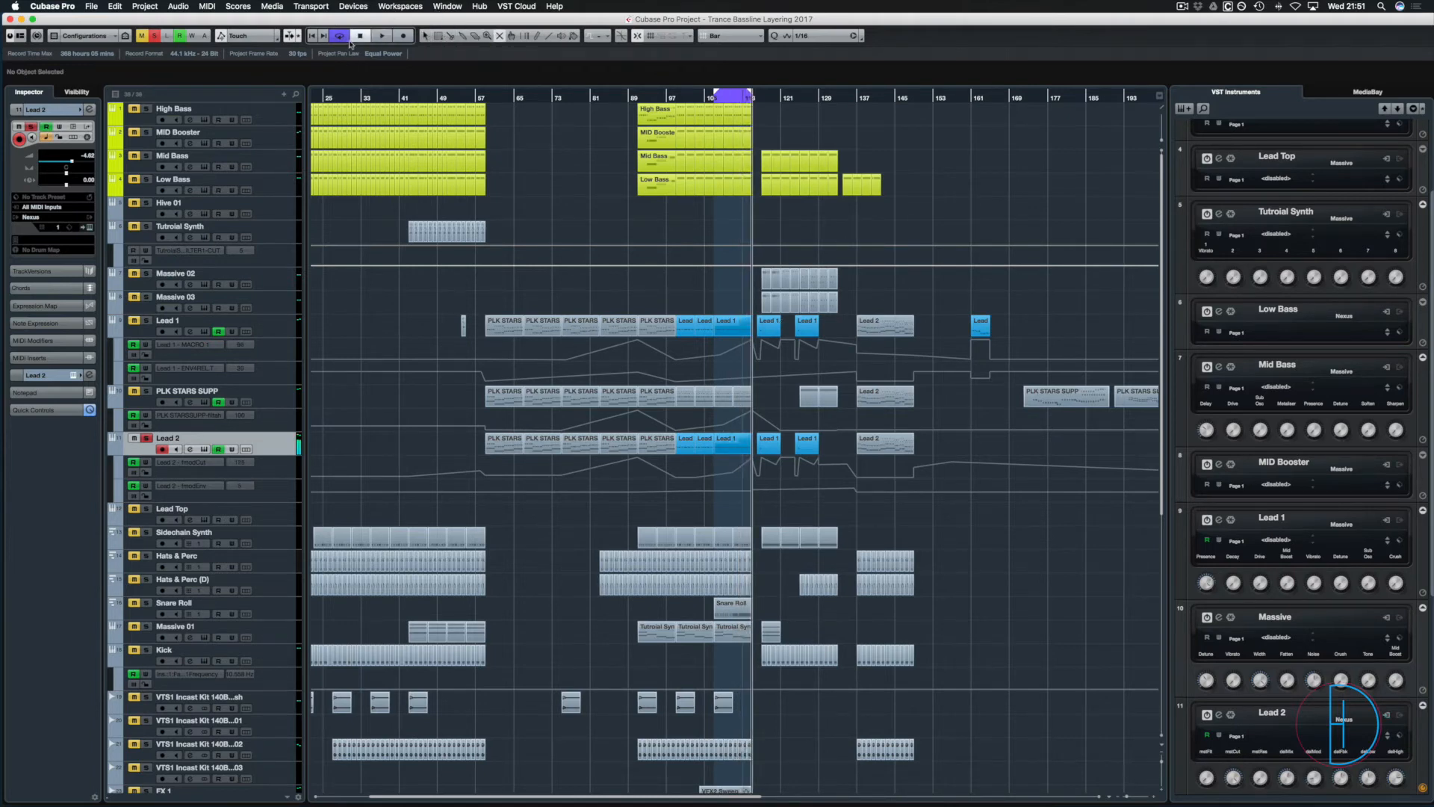
In the Lead 2 track's build-up part, raise all the G#3 notes two semitones to A#3.
{"action": "key", "text": "1"}
{"action": "left_click", "coordinate": [724, 440]}
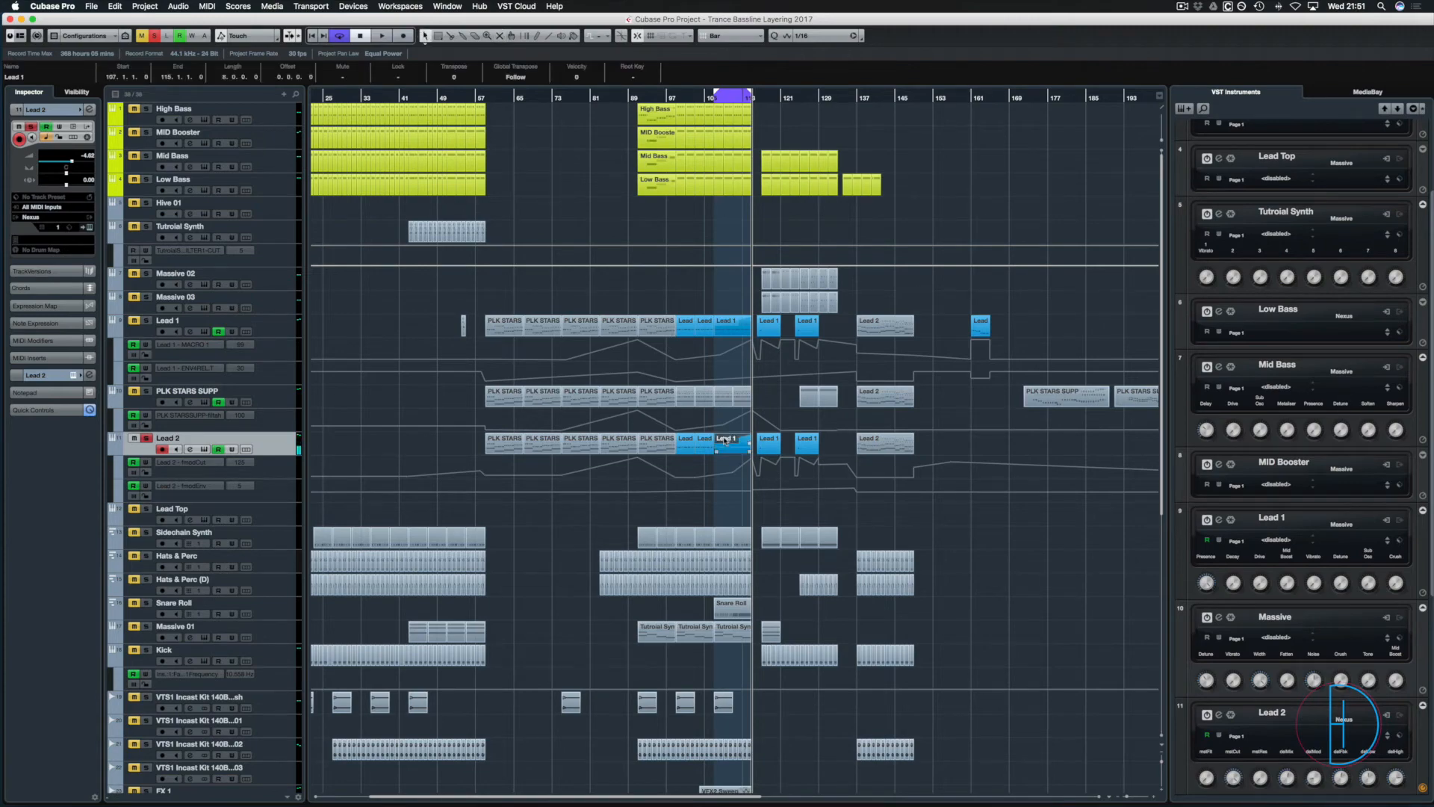
{"action": "double_click", "coordinate": [723, 439]}
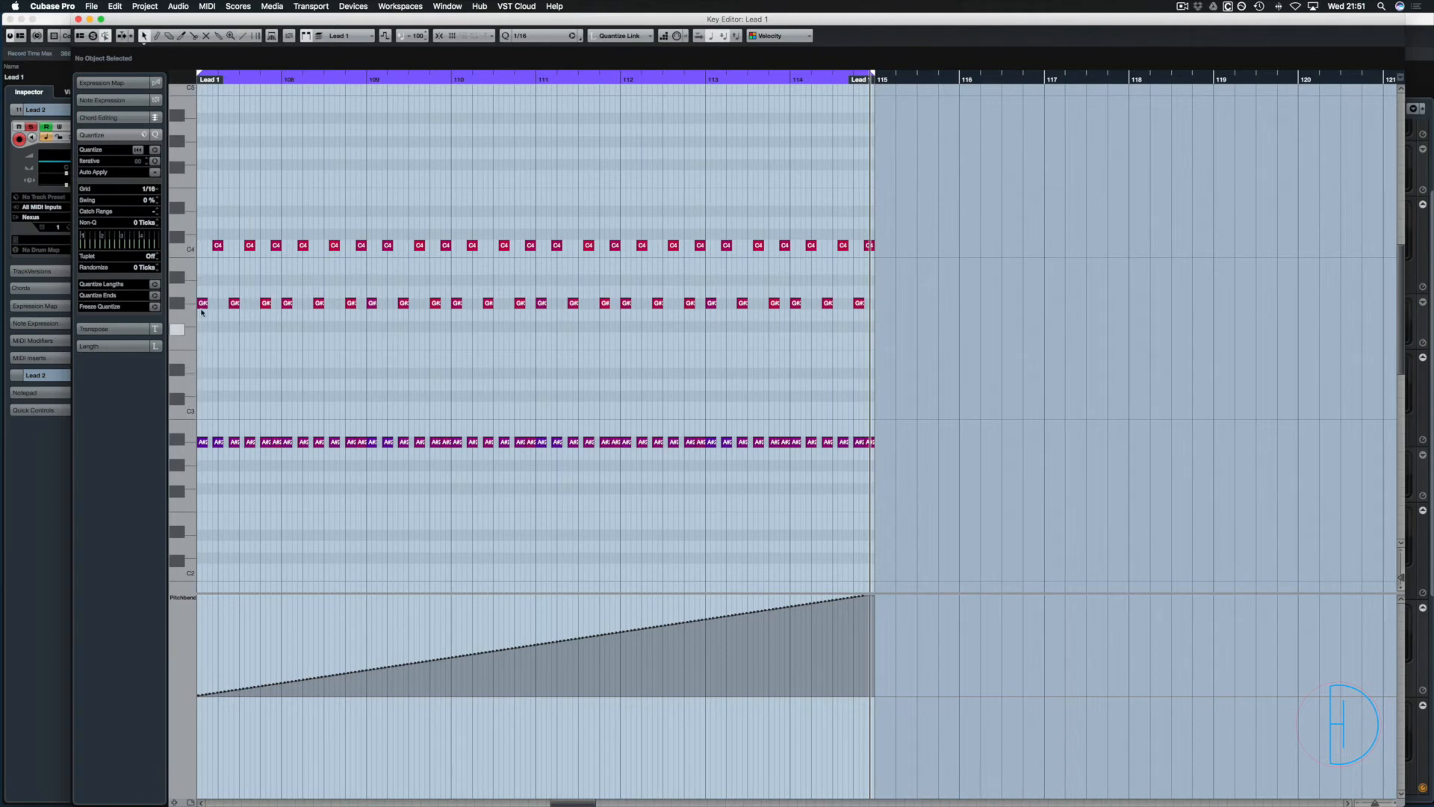
{"action": "left_click_drag", "start_coordinate": [203, 291], "coordinate": [890, 329]}
{"action": "key", "text": "Up"}
{"action": "key", "text": "Up"}
Try the Lead 2 part without its C4 notes by deleting them and playing it, and undo the deletion.
{"action": "left_click_drag", "start_coordinate": [882, 233], "coordinate": [183, 251]}
{"action": "key", "text": "Delete"}
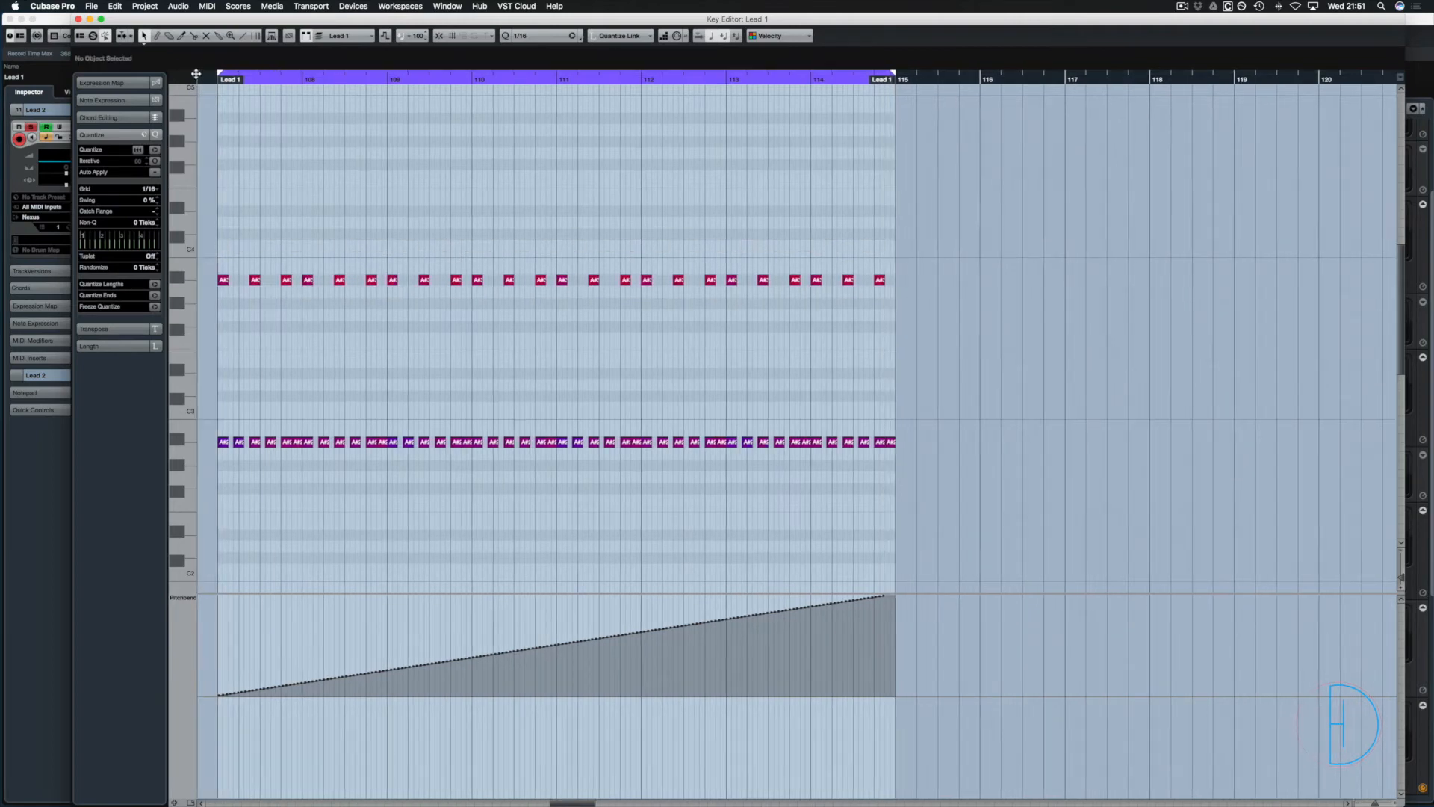
{"action": "left_click", "coordinate": [203, 78]}
{"action": "key", "text": "space"}
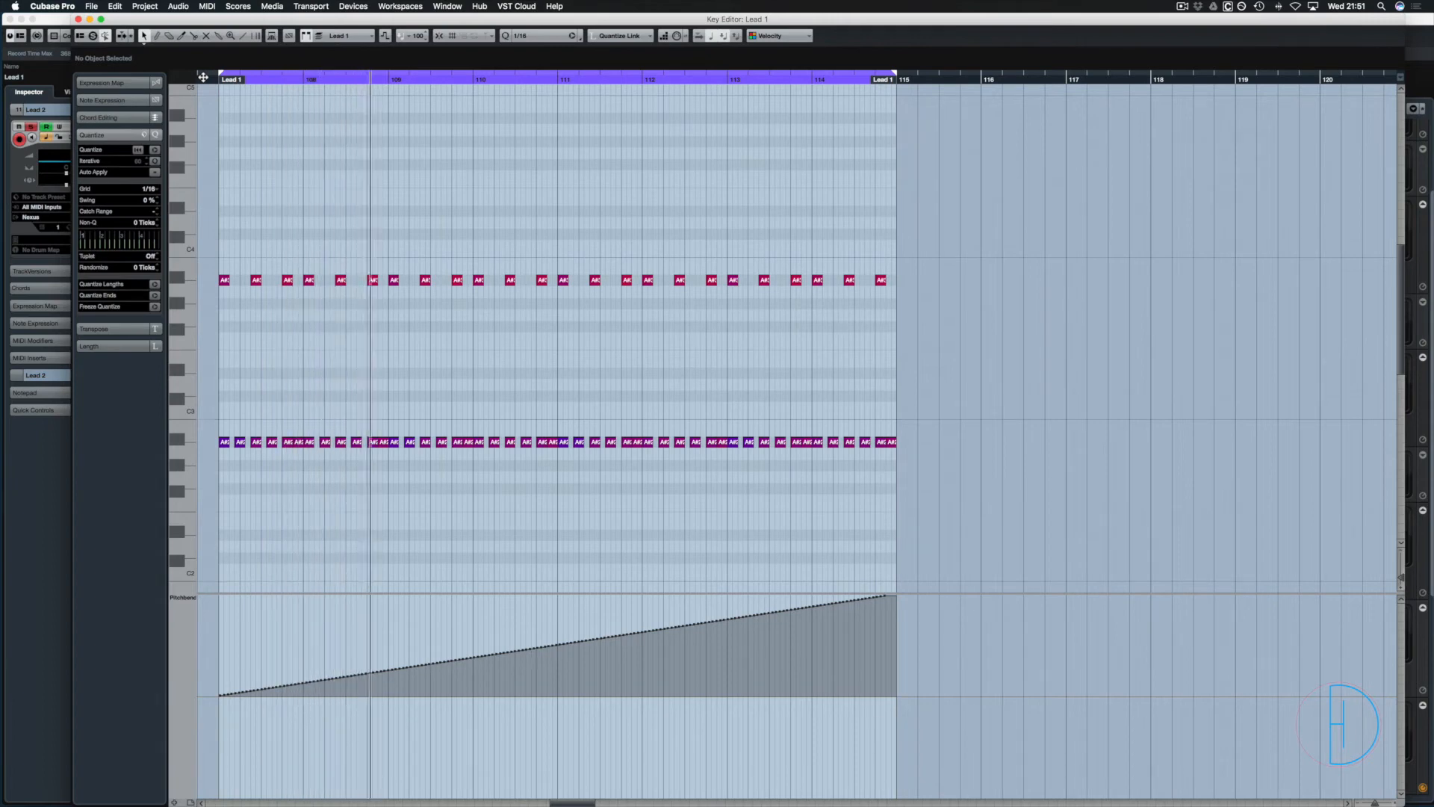
{"action": "key", "text": "super+z"}
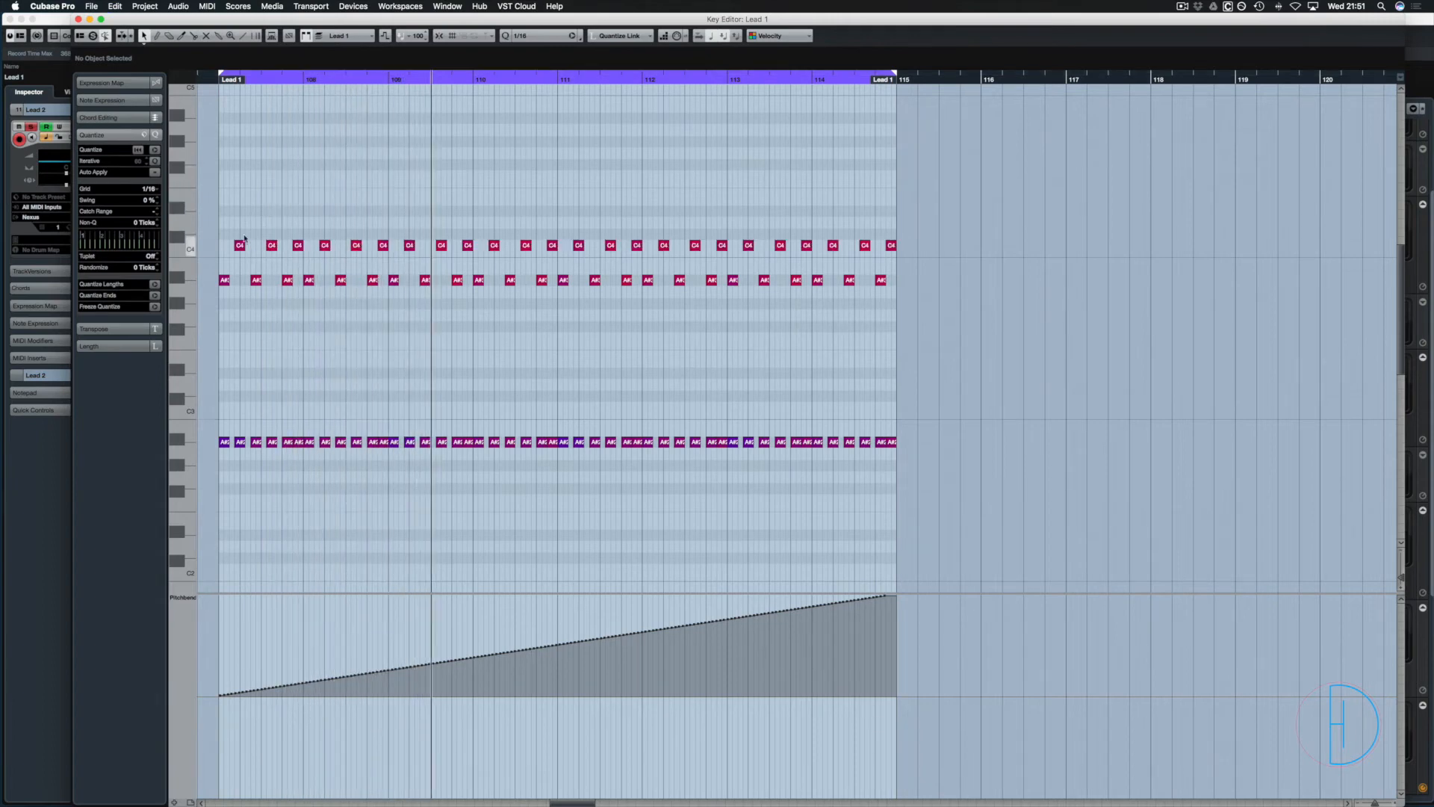
Lower the C4 notes in the Lead 2 part two semitones to A#3, and play the part from its start.
{"action": "left_click_drag", "start_coordinate": [217, 210], "coordinate": [950, 262]}
{"action": "key", "text": "Down"}
{"action": "key", "text": "Down"}
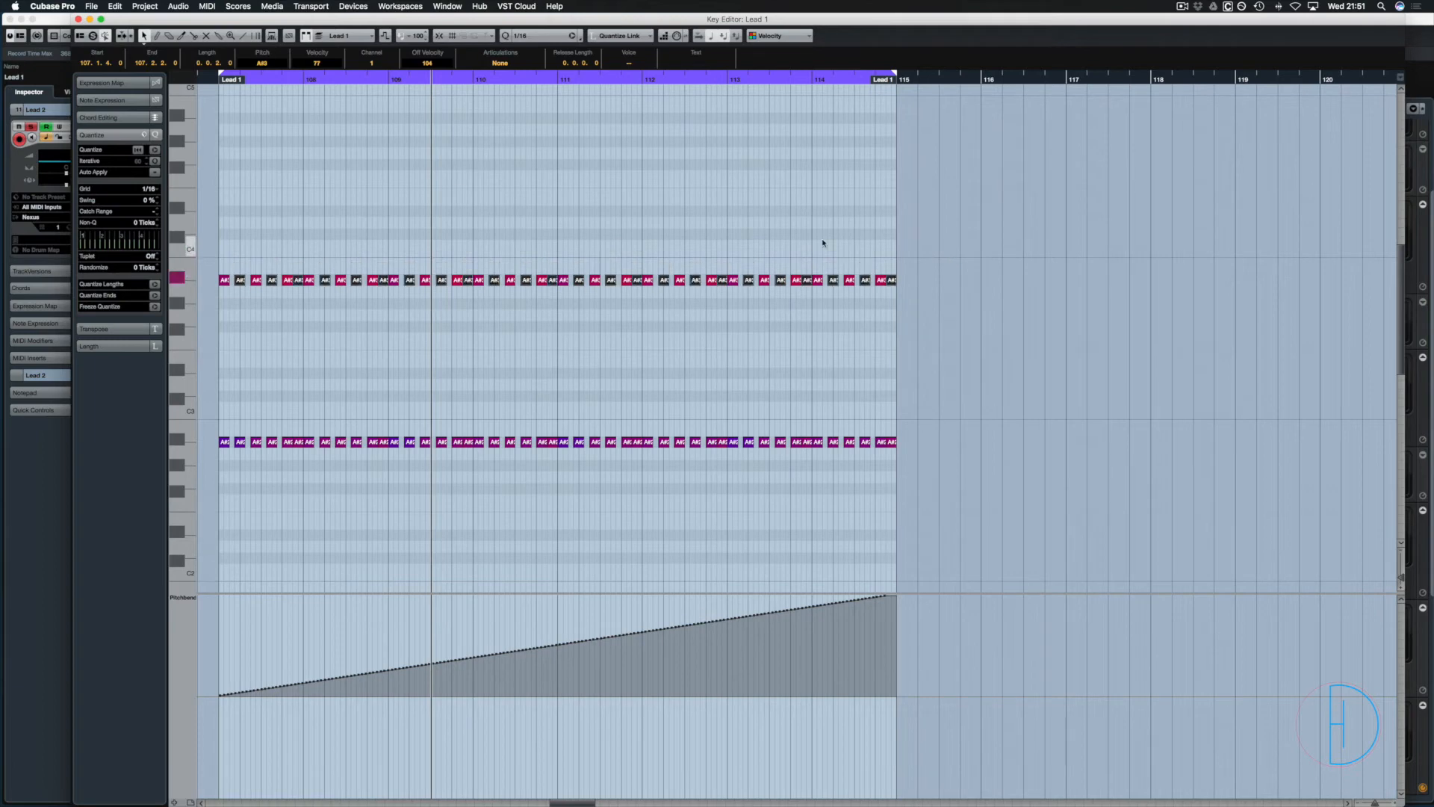
{"action": "left_click_drag", "start_coordinate": [313, 80], "coordinate": [176, 82]}
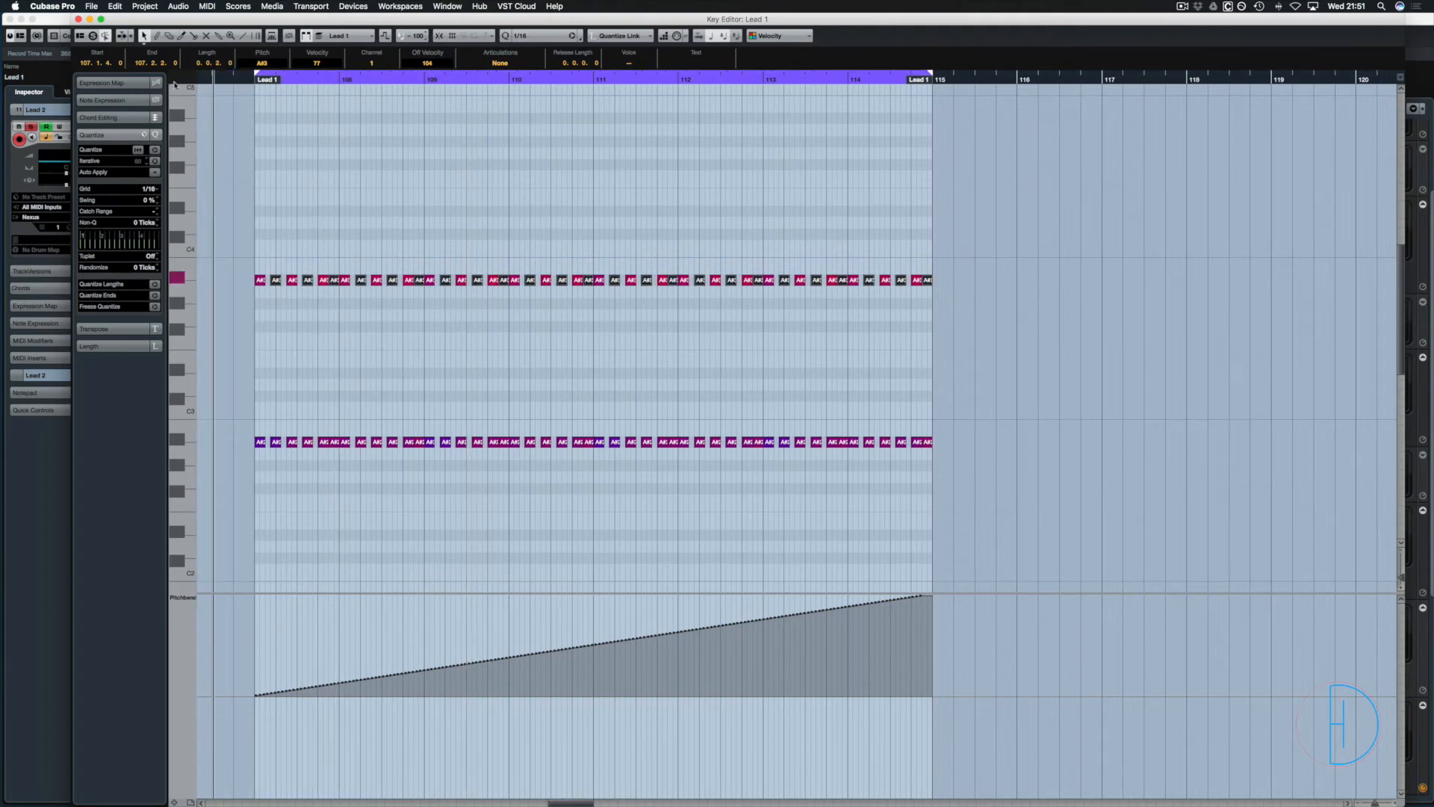
{"action": "key", "text": "space"}
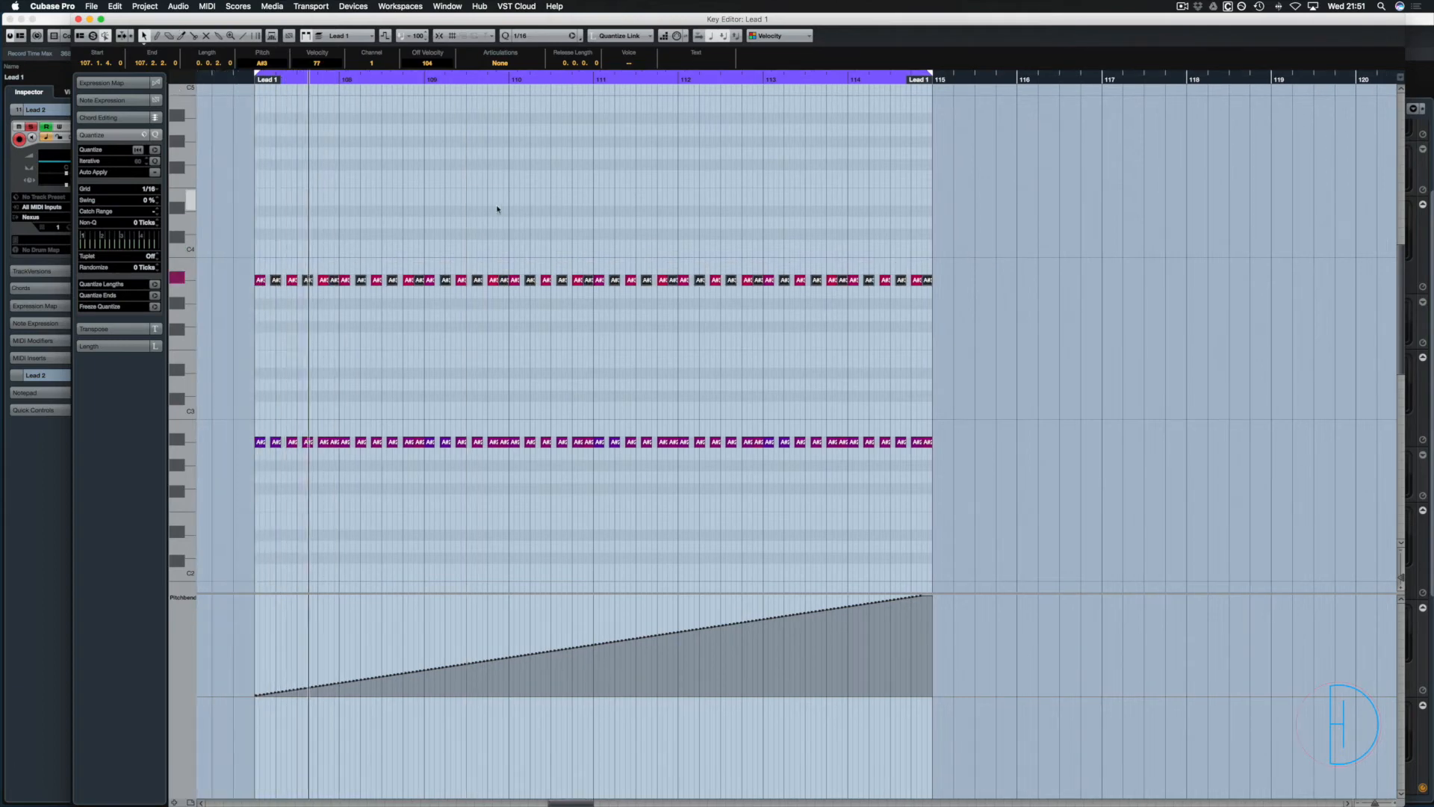
{"action": "key", "text": "Return"}
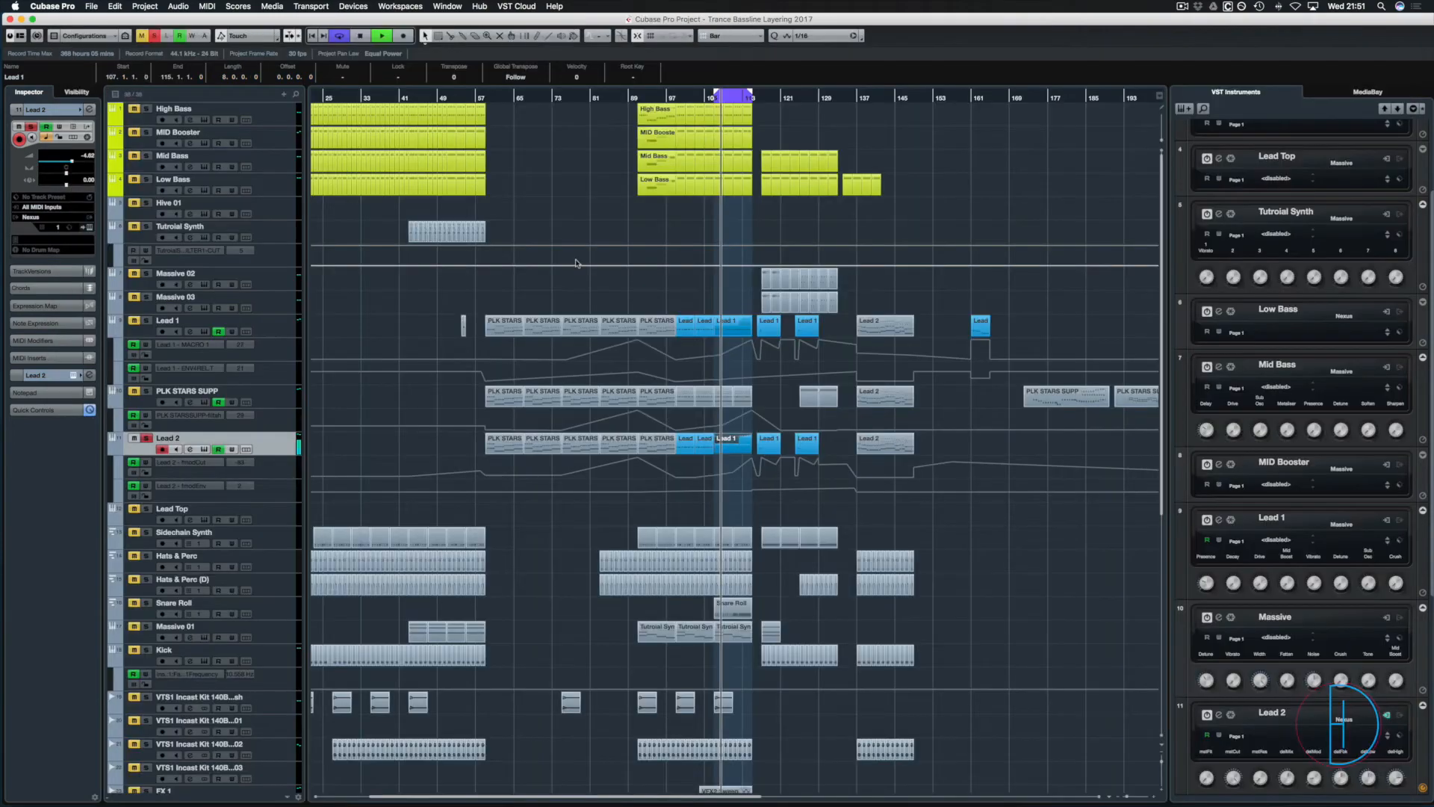
Open the build-up part on the Lead 1 track in the Key Editor, lower all its C4 notes to G#3, and close the editor.
{"action": "left_click", "coordinate": [731, 327]}
{"action": "key", "text": "Return"}
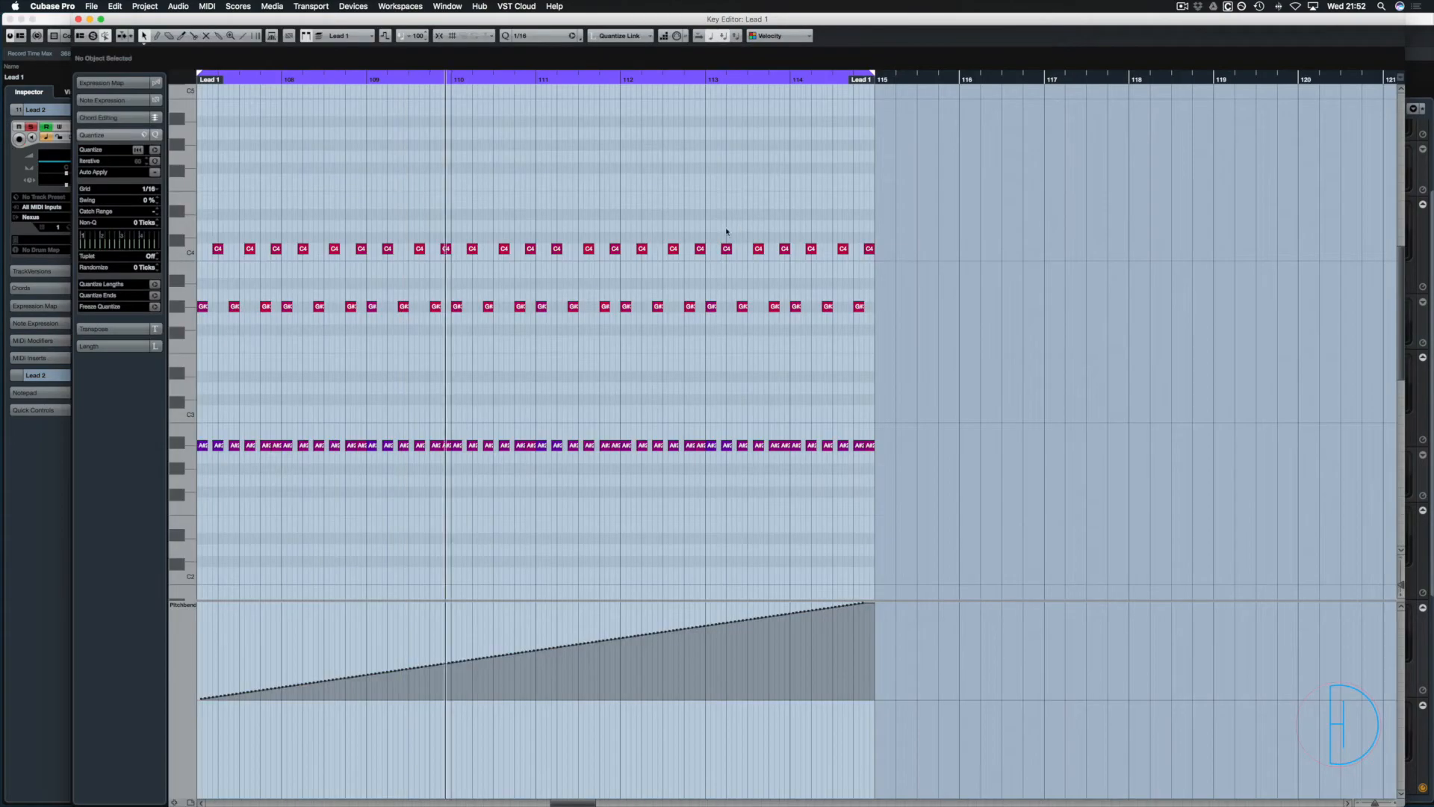
{"action": "left_click_drag", "start_coordinate": [971, 213], "coordinate": [214, 256]}
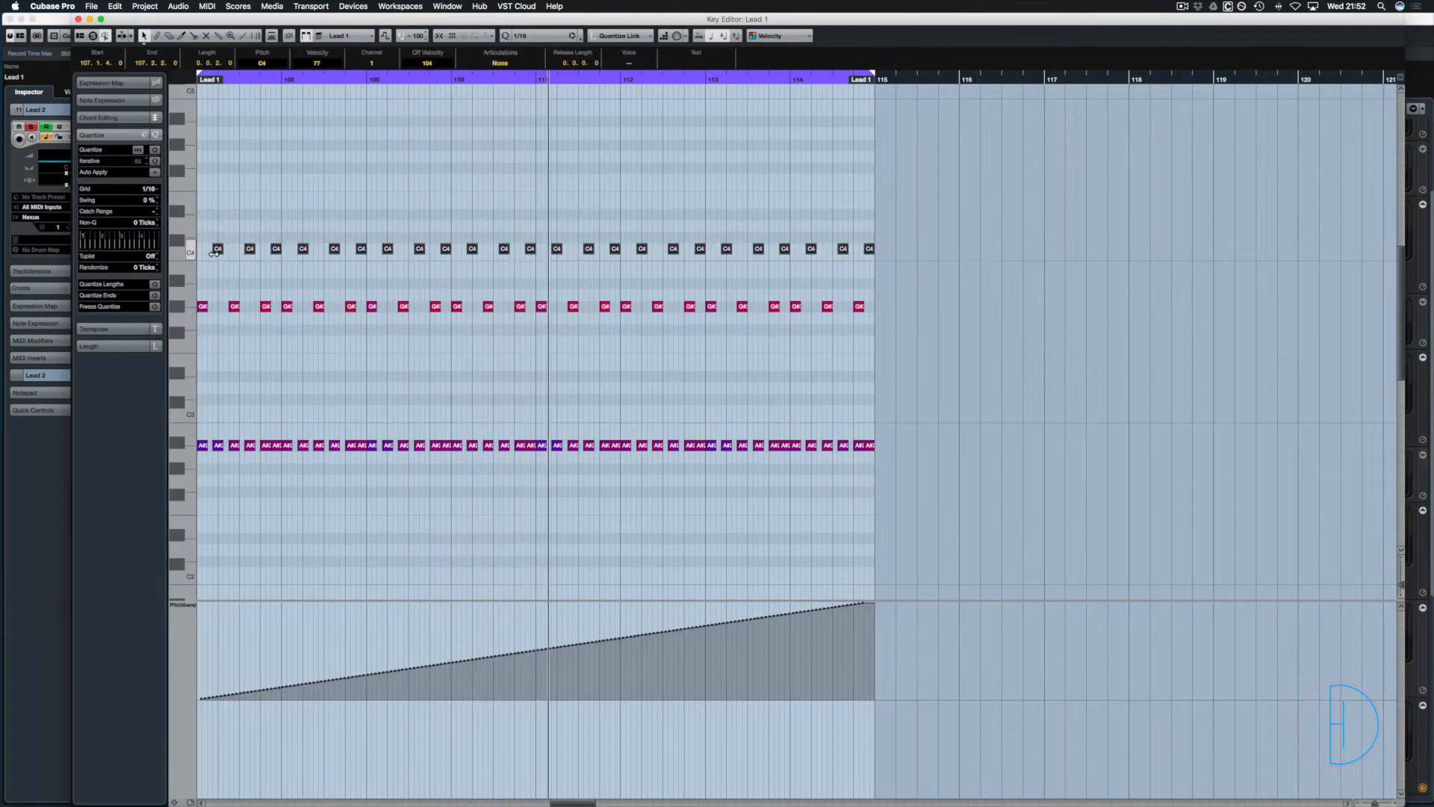
{"action": "key", "text": "Down"}
{"action": "key", "text": "Down"}
{"action": "key", "text": "Down"}
{"action": "key", "text": "Return"}
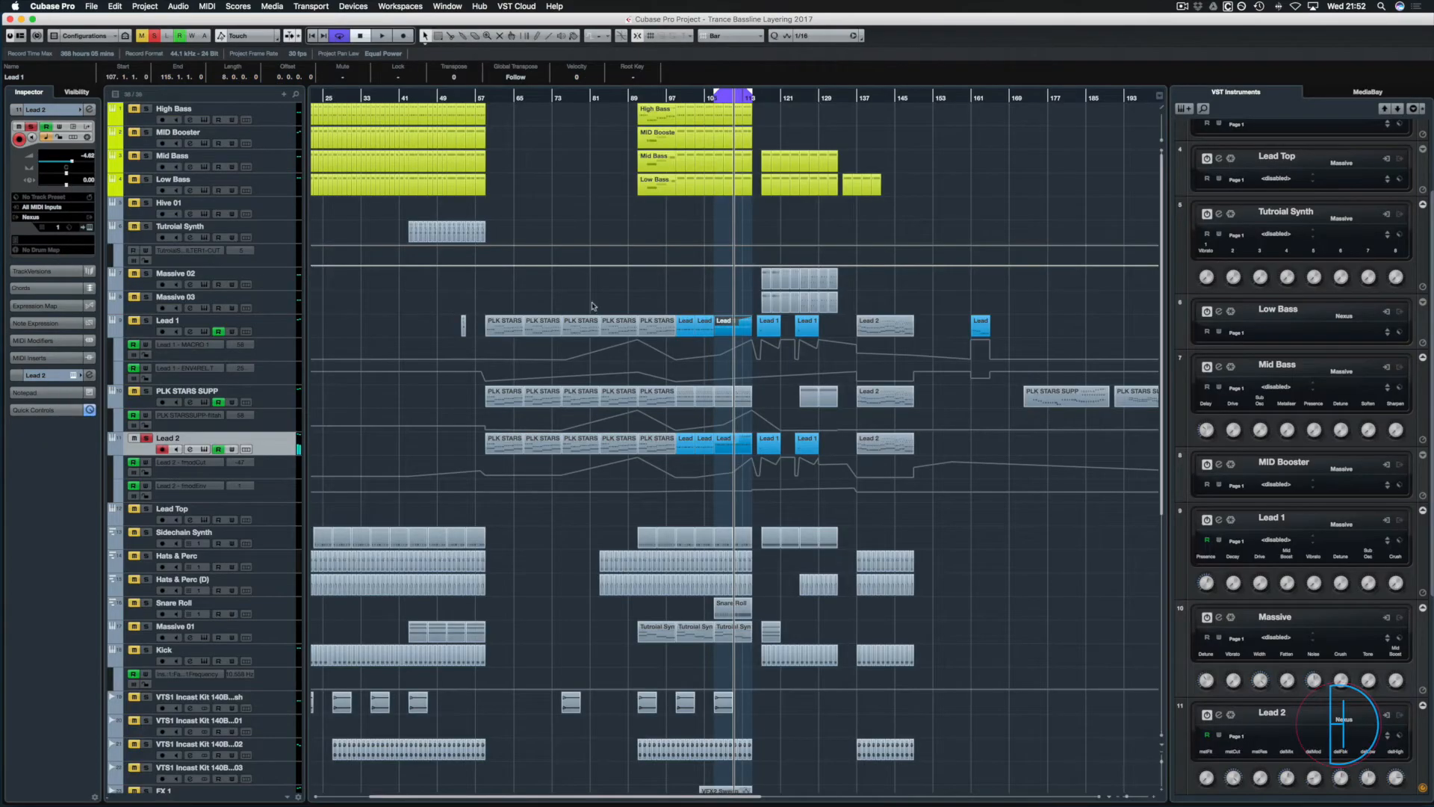
Solo Lead 1 together with Lead 2, play both from the loop start, and stop playback near the end of the loop.
{"action": "left_click", "coordinate": [712, 95]}
{"action": "left_click", "coordinate": [147, 320]}
{"action": "key", "text": "space"}
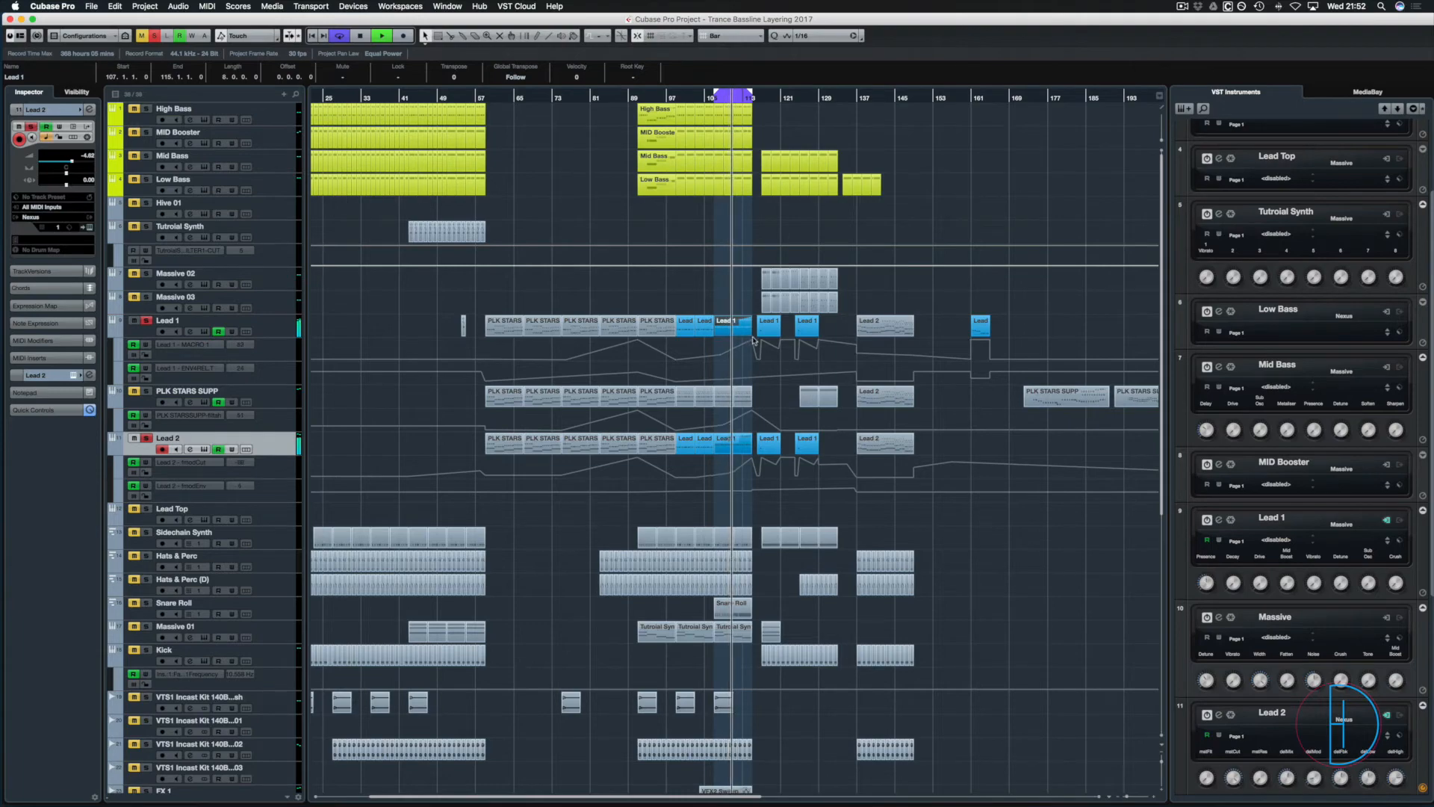
{"action": "key", "text": "h"}
{"action": "key", "text": "h"}
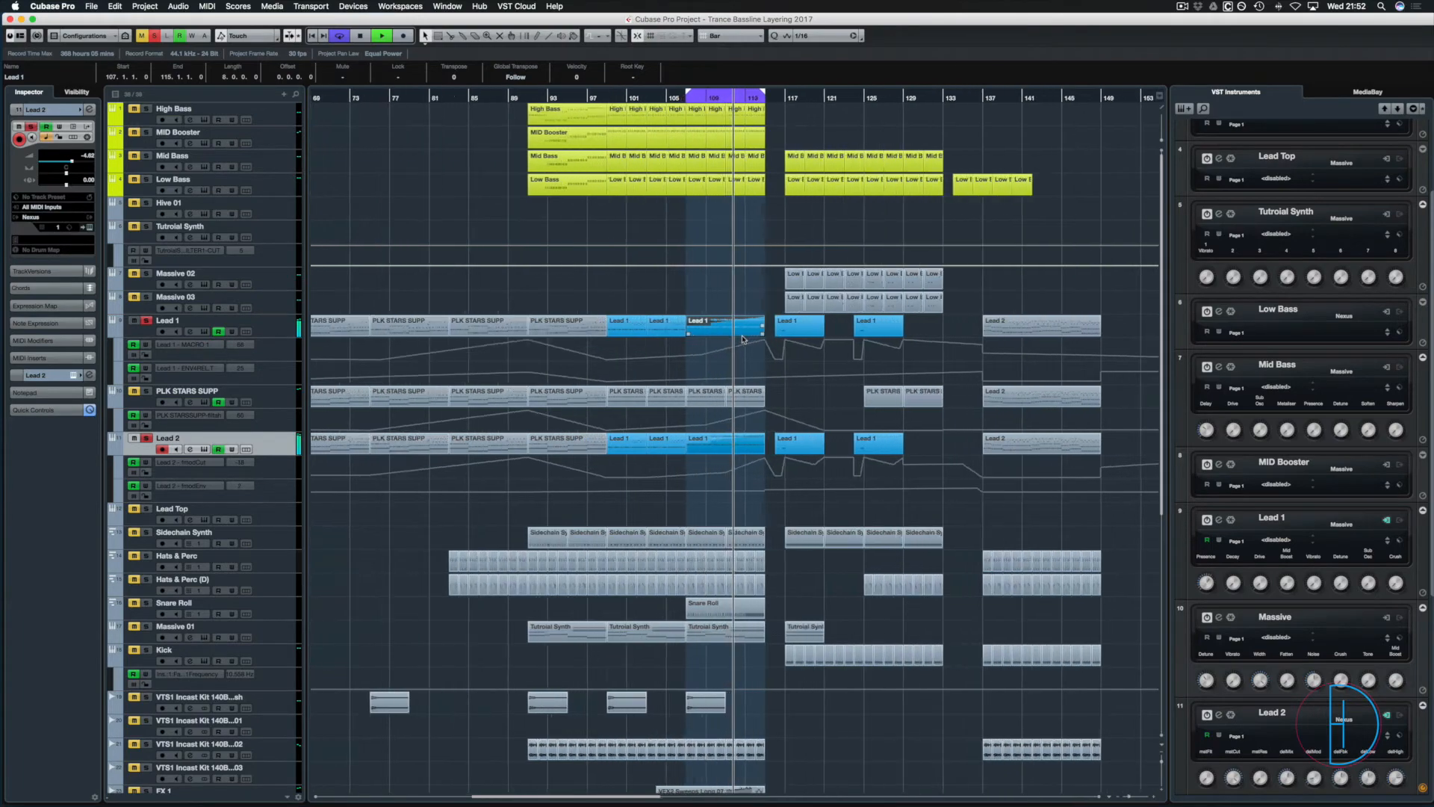
{"action": "key", "text": "h"}
{"action": "key", "text": "h"}
{"action": "key", "text": "space"}
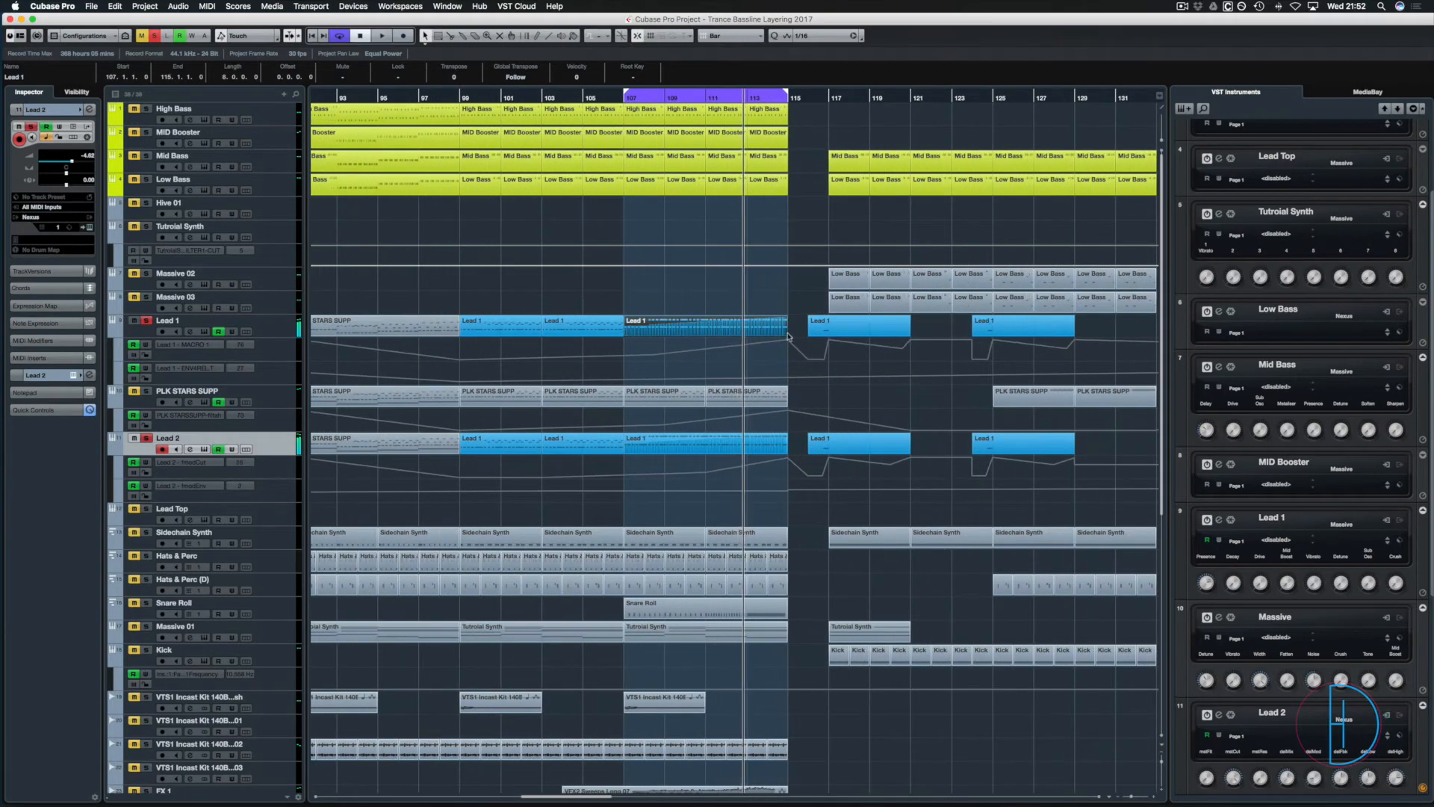
Extend the build-up parts on the Lead 1 and Lead 2 tracks to bar 116.
{"action": "left_click_drag", "start_coordinate": [793, 334], "coordinate": [808, 334]}
{"action": "left_click_drag", "start_coordinate": [800, 449], "coordinate": [809, 450]}
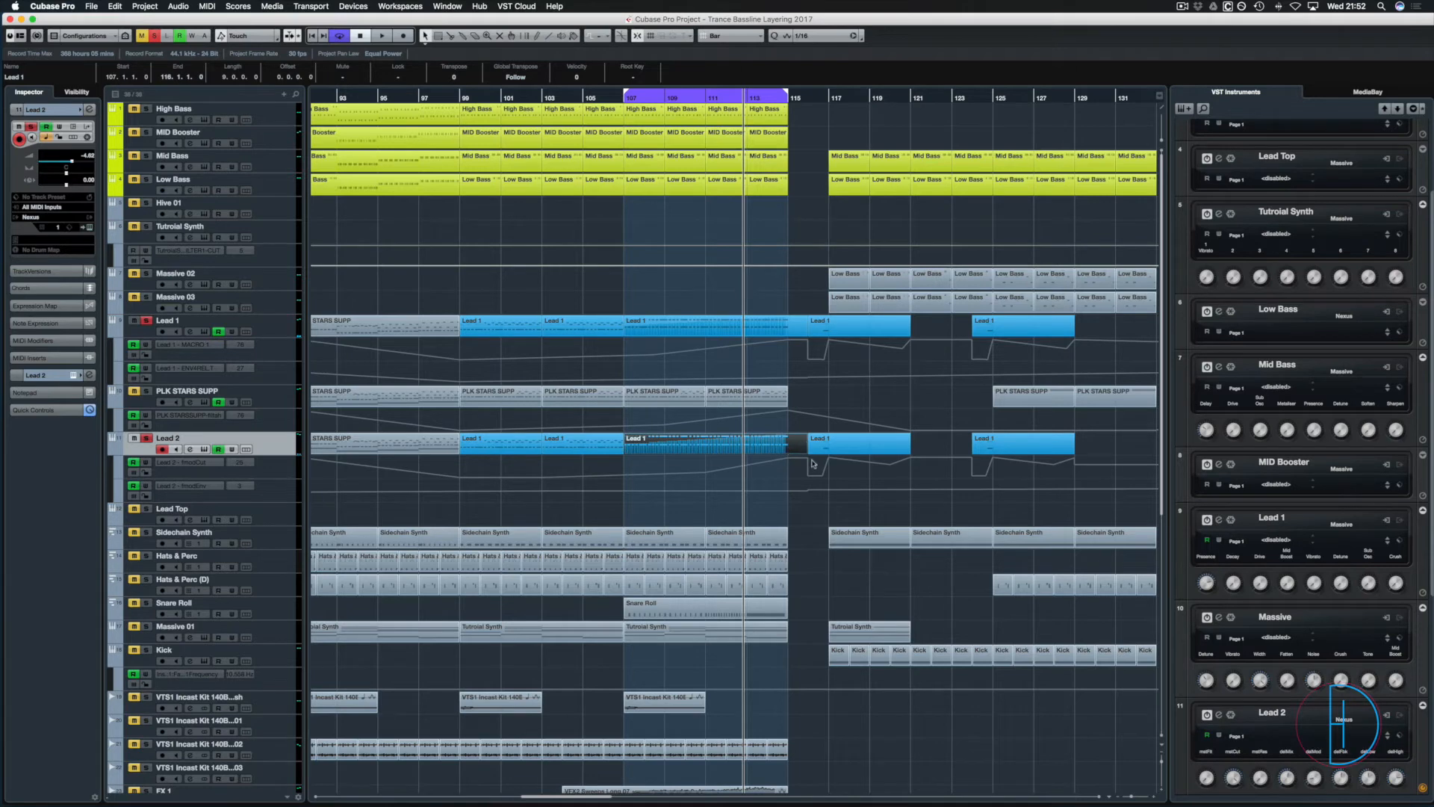
Delete the upper automation point at bar 116 on the Lead 2 ModCut and Lead 1 Macro 1 lanes, and save the project.
{"action": "left_click", "coordinate": [808, 461]}
{"action": "left_click_drag", "start_coordinate": [809, 459], "coordinate": [808, 475]}
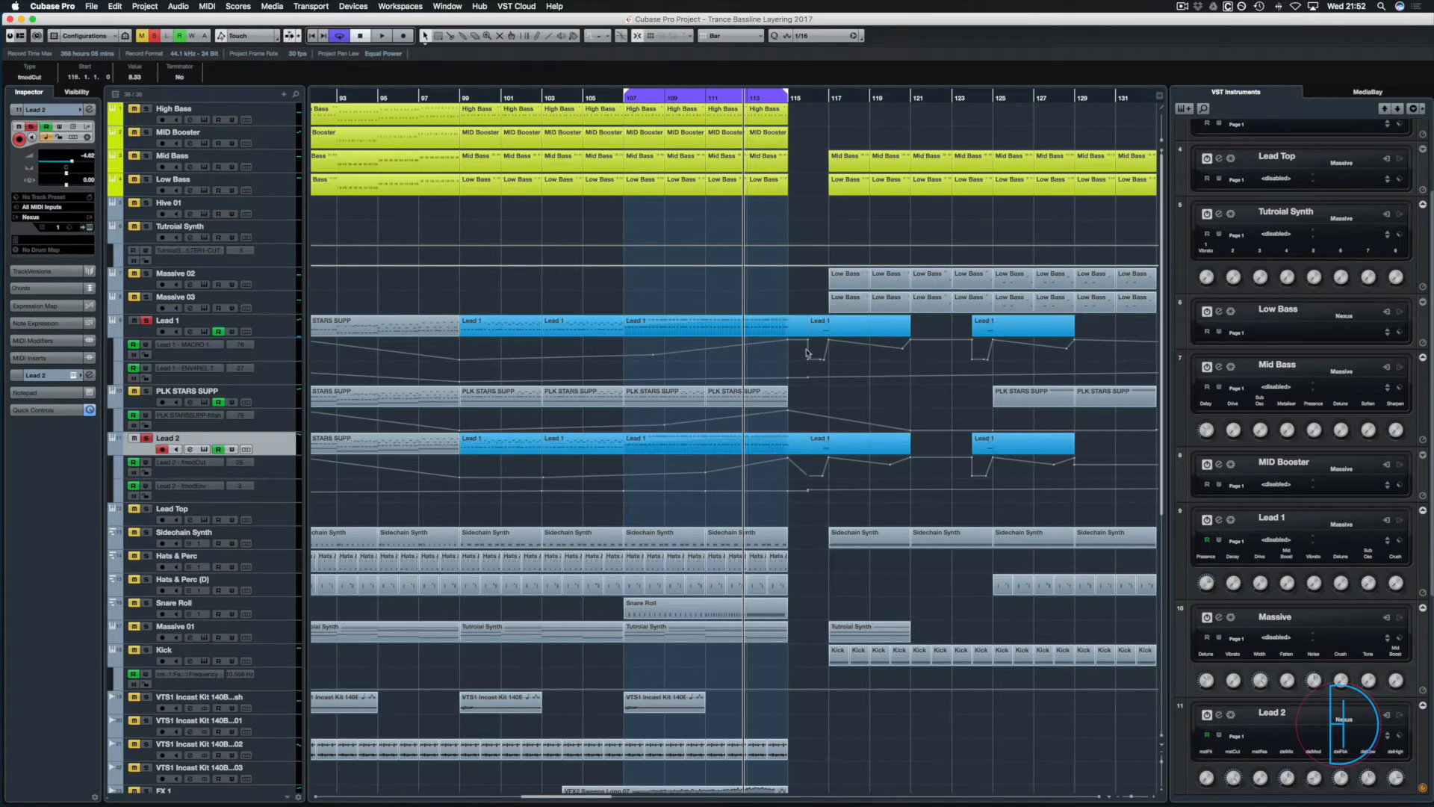
{"action": "left_click", "coordinate": [808, 341]}
{"action": "key", "text": "Delete"}
{"action": "key", "text": "super+s"}
Open the extended build-up part on the Lead 1 track in the Key Editor.
{"action": "left_click", "coordinate": [792, 329]}
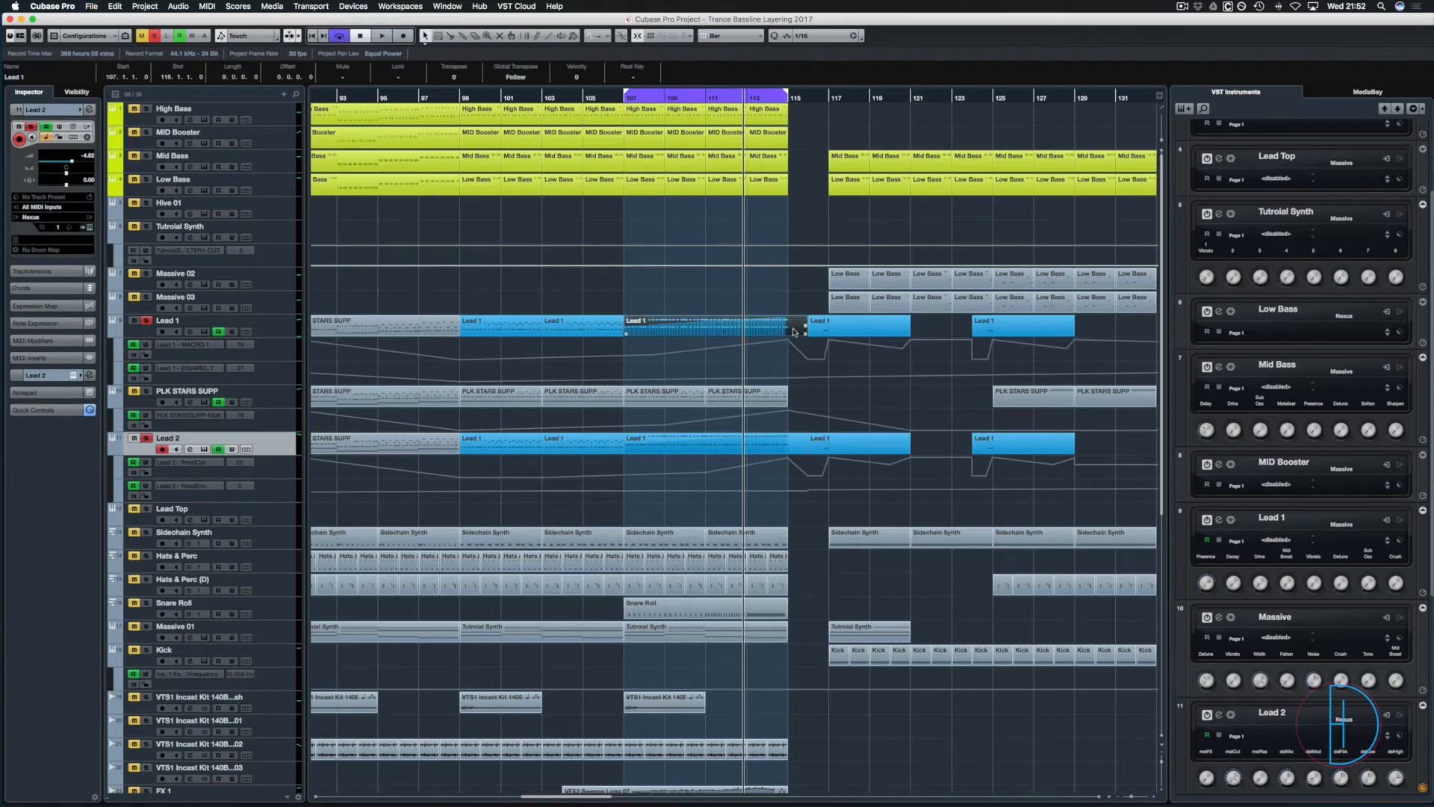
{"action": "double_click", "coordinate": [793, 332]}
{"action": "left_click", "coordinate": [244, 35]}
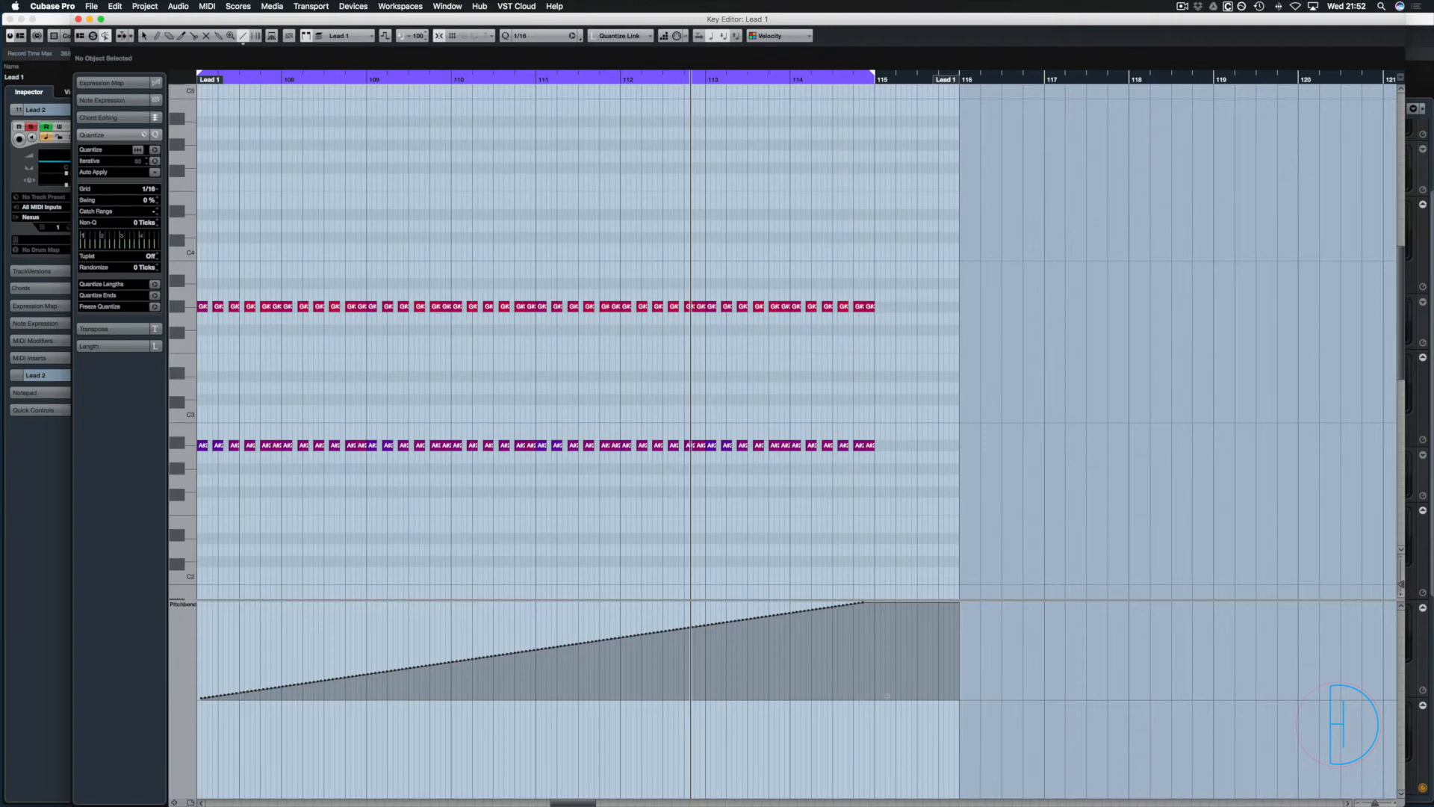
{"action": "left_click", "coordinate": [887, 695]}
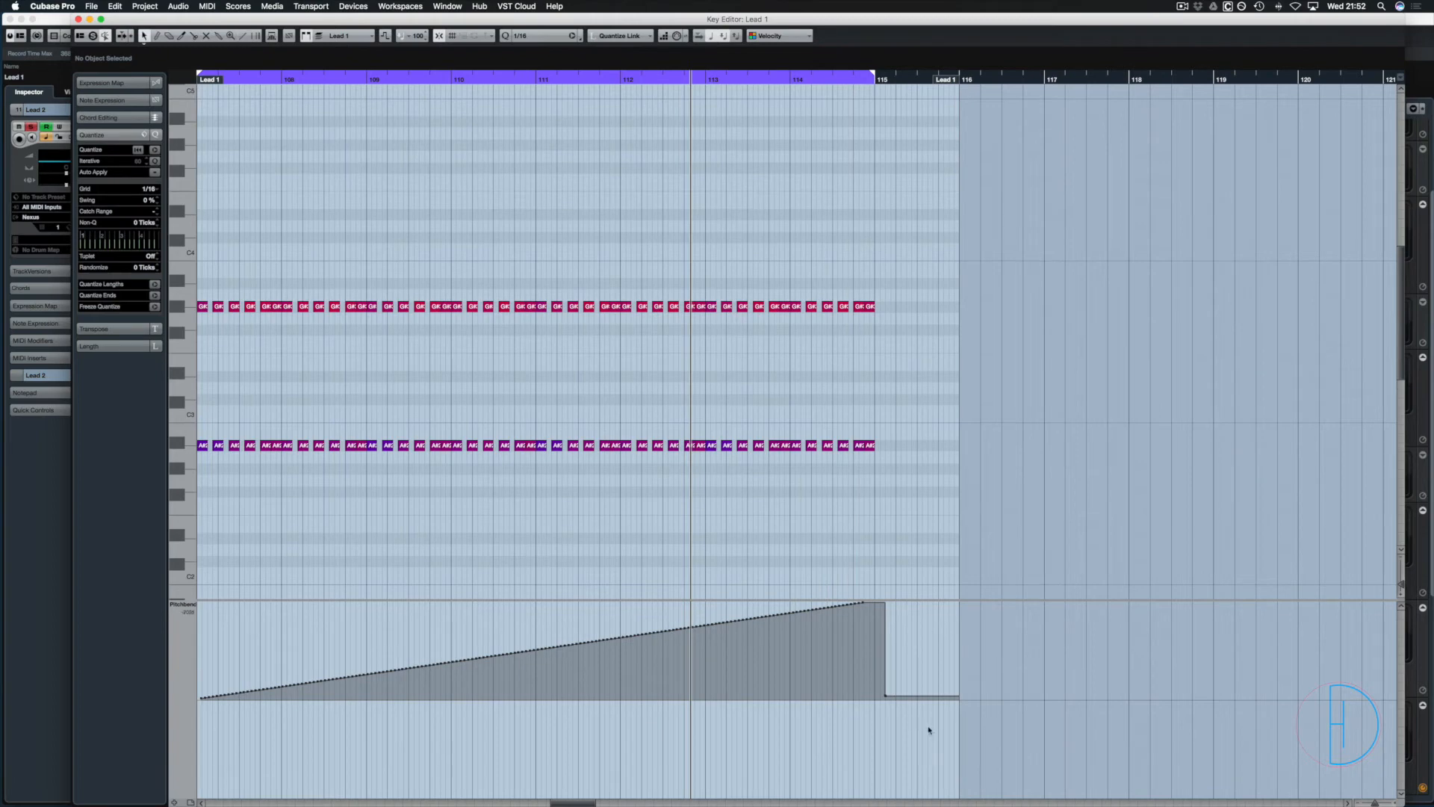
{"action": "left_click_drag", "start_coordinate": [887, 699], "coordinate": [876, 702]}
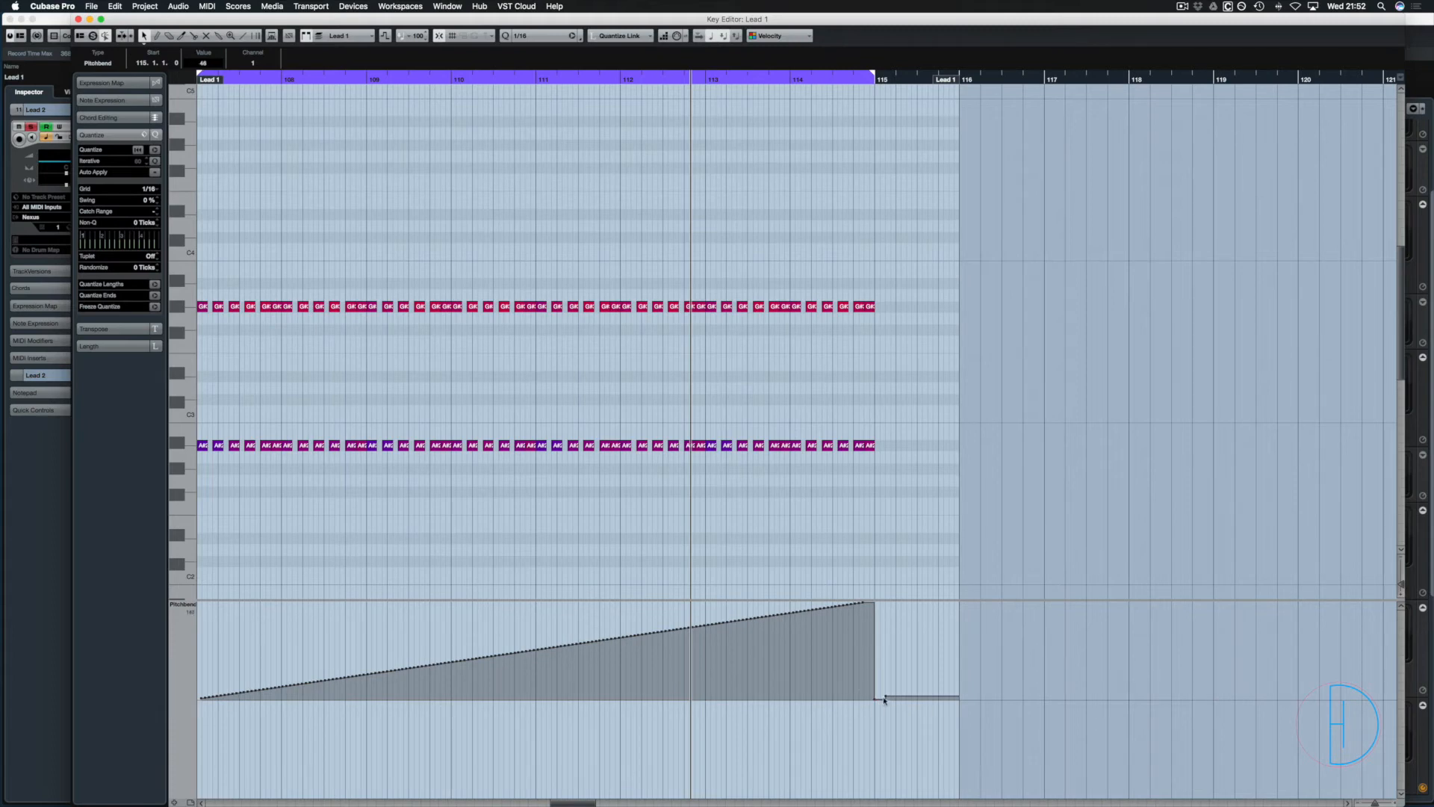
{"action": "left_click", "coordinate": [887, 704]}
{"action": "key", "text": "super+z"}
{"action": "key", "text": "super+z"}
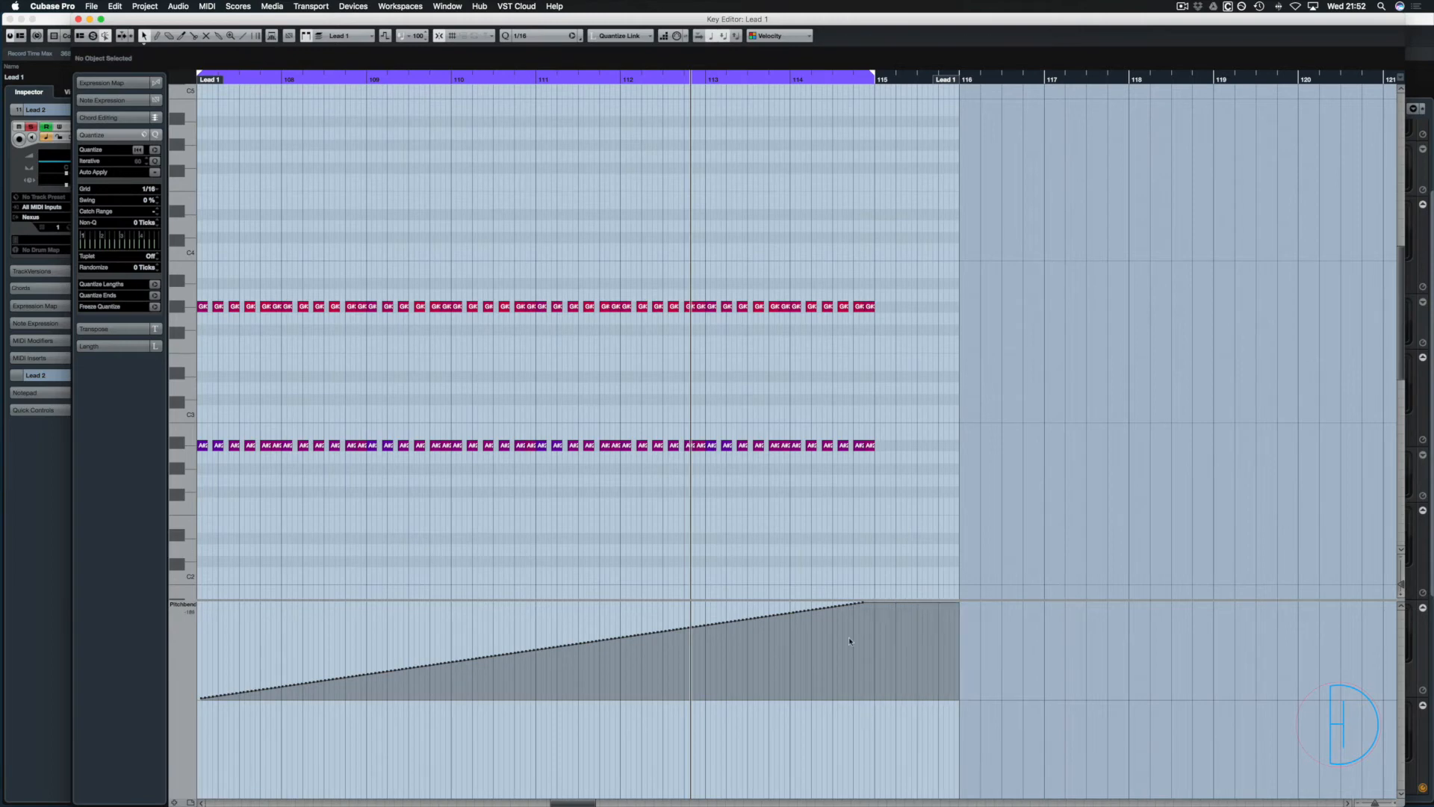
Drop the Lead 1 build-up part's pitchbend to 0 at bar 115 and pull the loop end back to bar 114.
{"action": "left_click", "coordinate": [877, 695]}
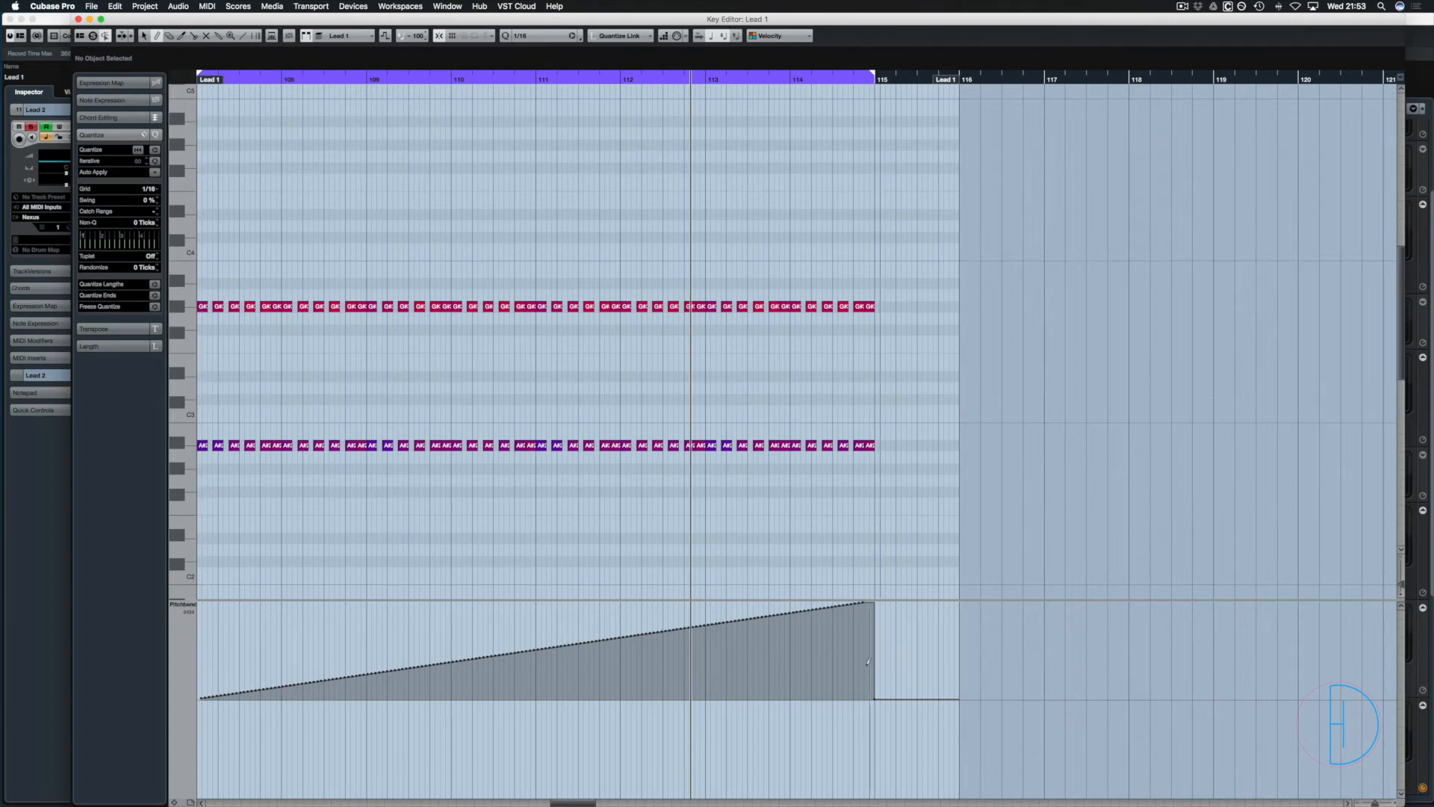
{"action": "left_click", "coordinate": [876, 701]}
{"action": "left_click_drag", "start_coordinate": [759, 76], "coordinate": [746, 76]}
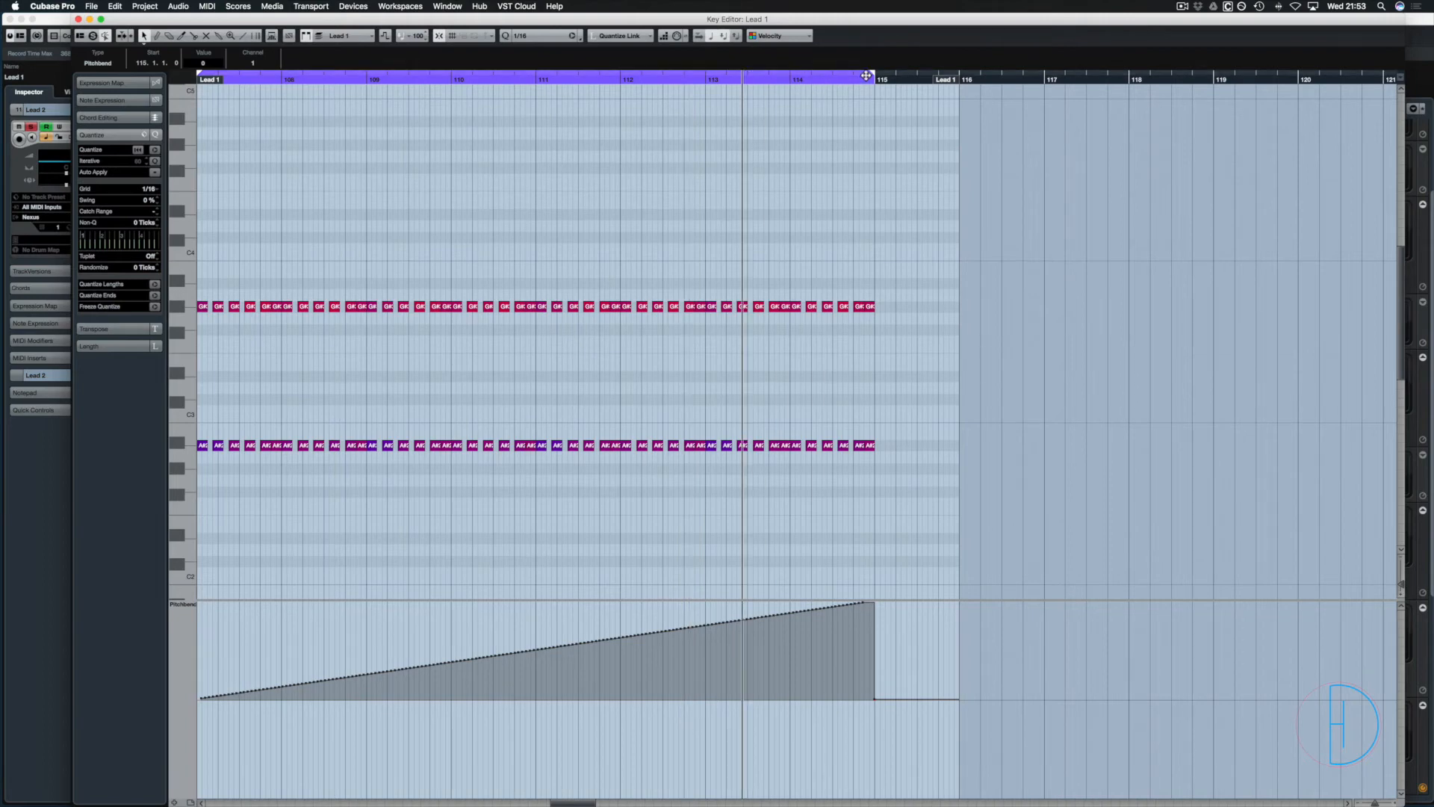
{"action": "left_click_drag", "start_coordinate": [873, 76], "coordinate": [794, 82]}
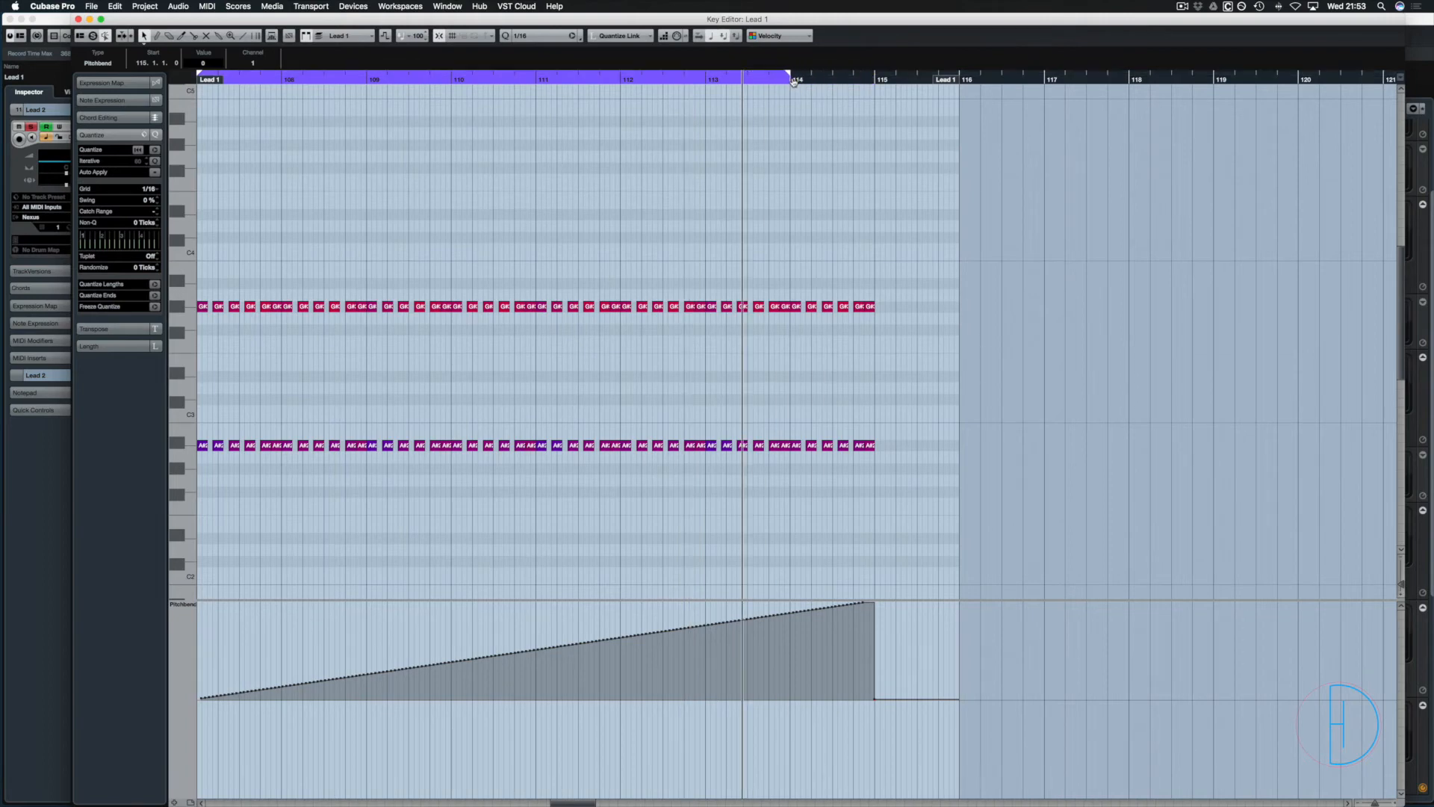
Play the leads from the middle of bar 114, close the Key Editor, and stop playback at the drop.
{"action": "left_click", "coordinate": [833, 77]}
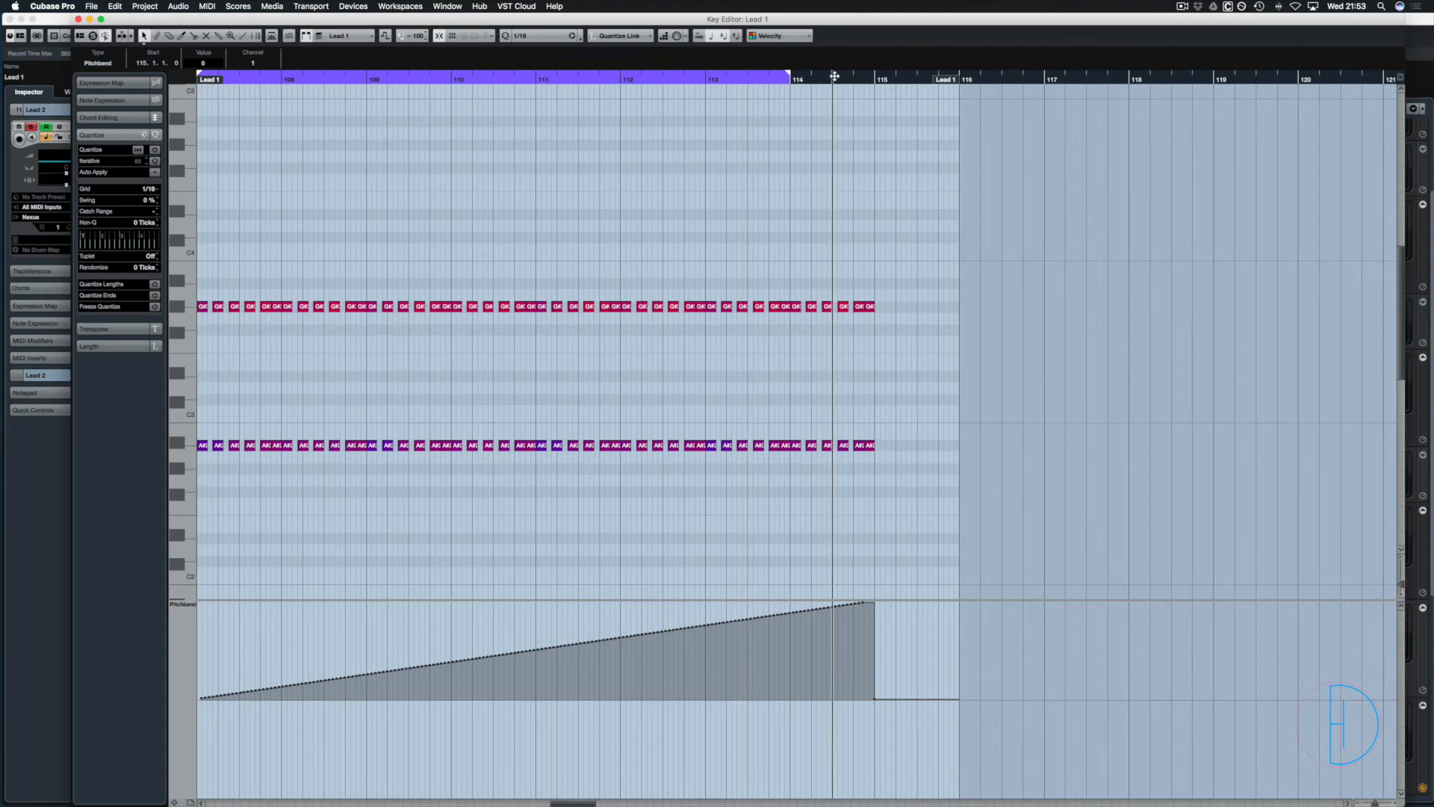
{"action": "key", "text": "space"}
{"action": "key", "text": "Return"}
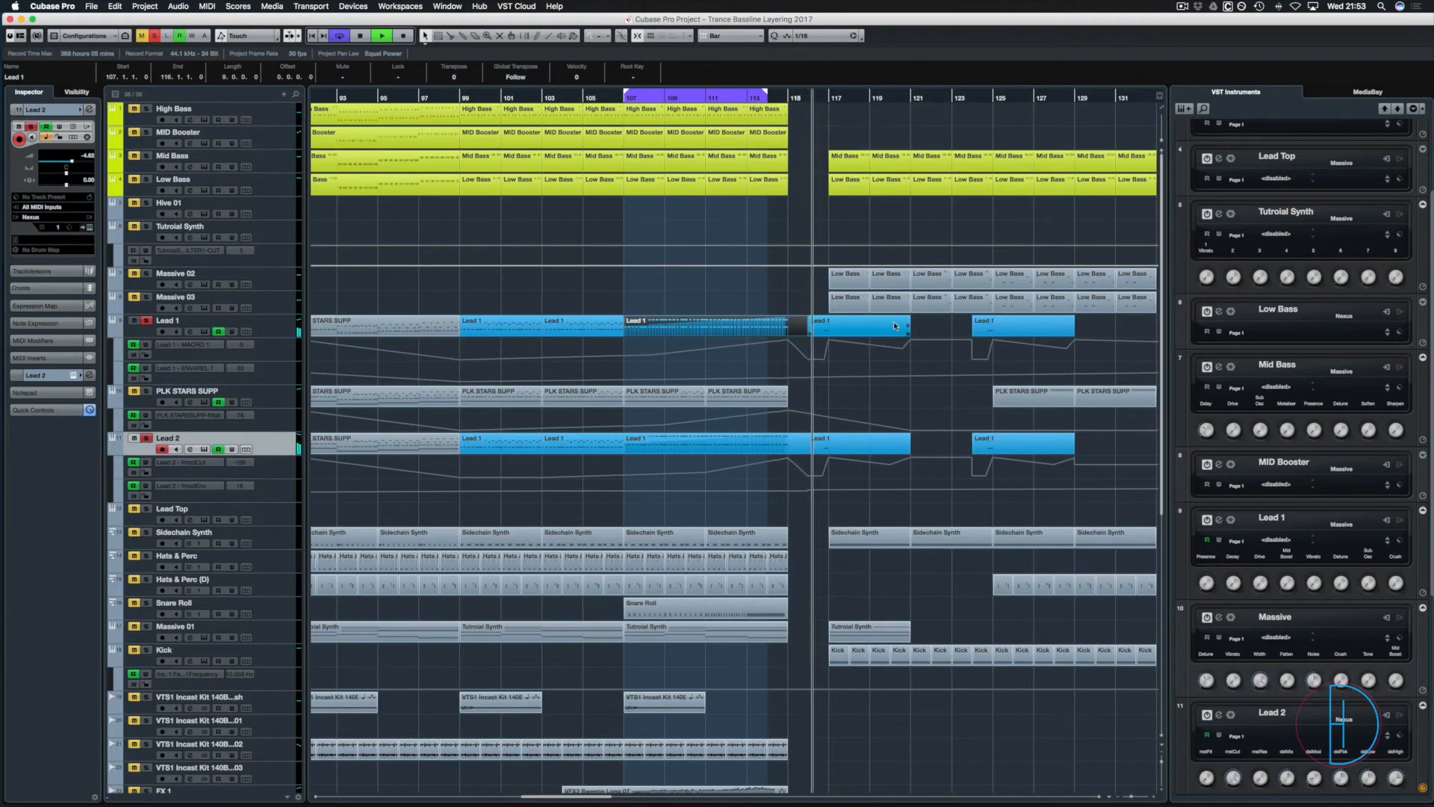
{"action": "key", "text": "space"}
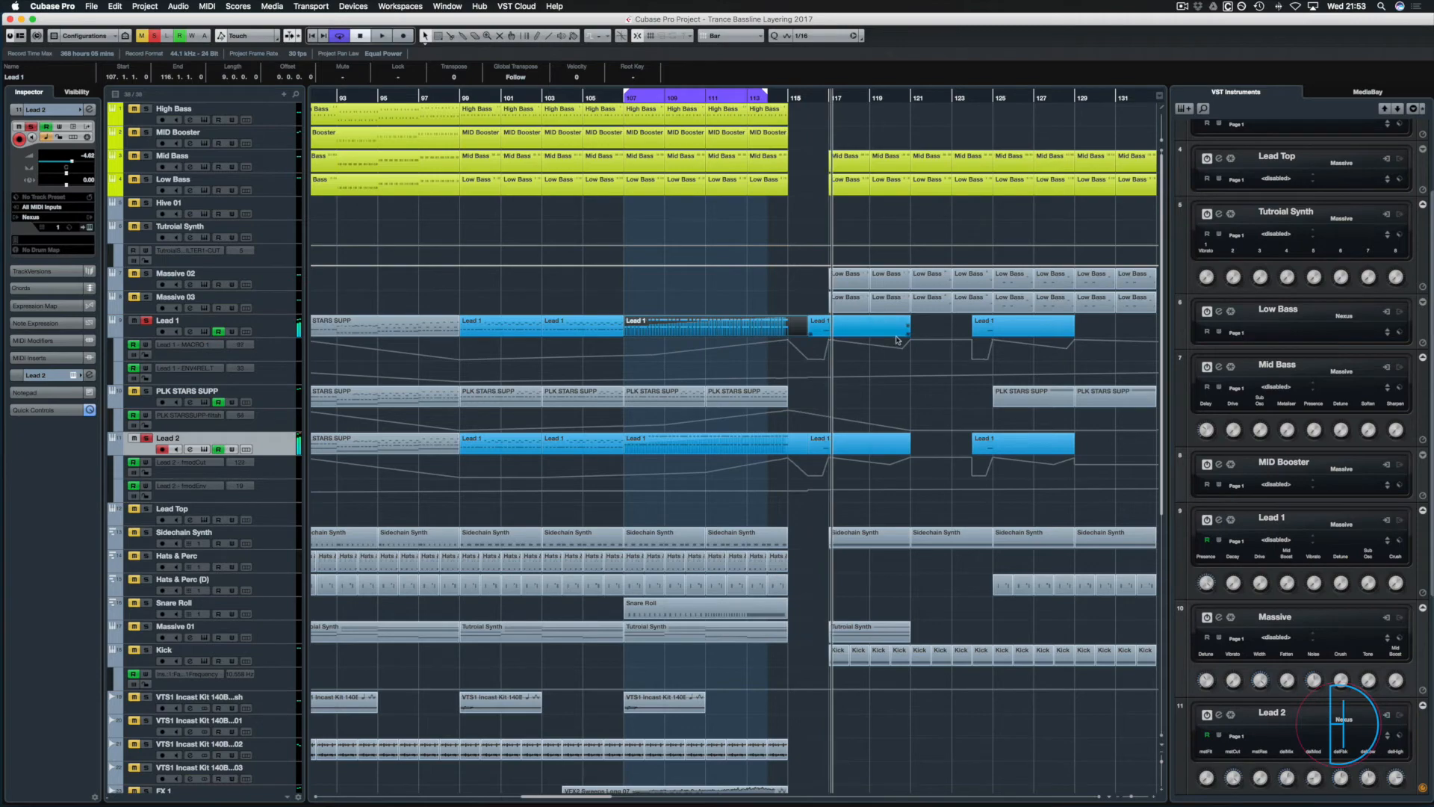
Open the Lead 1 part starting at bar 116, add a zero pitchbend point ahead of its first notes, and close the Key Editor.
{"action": "left_click", "coordinate": [818, 329]}
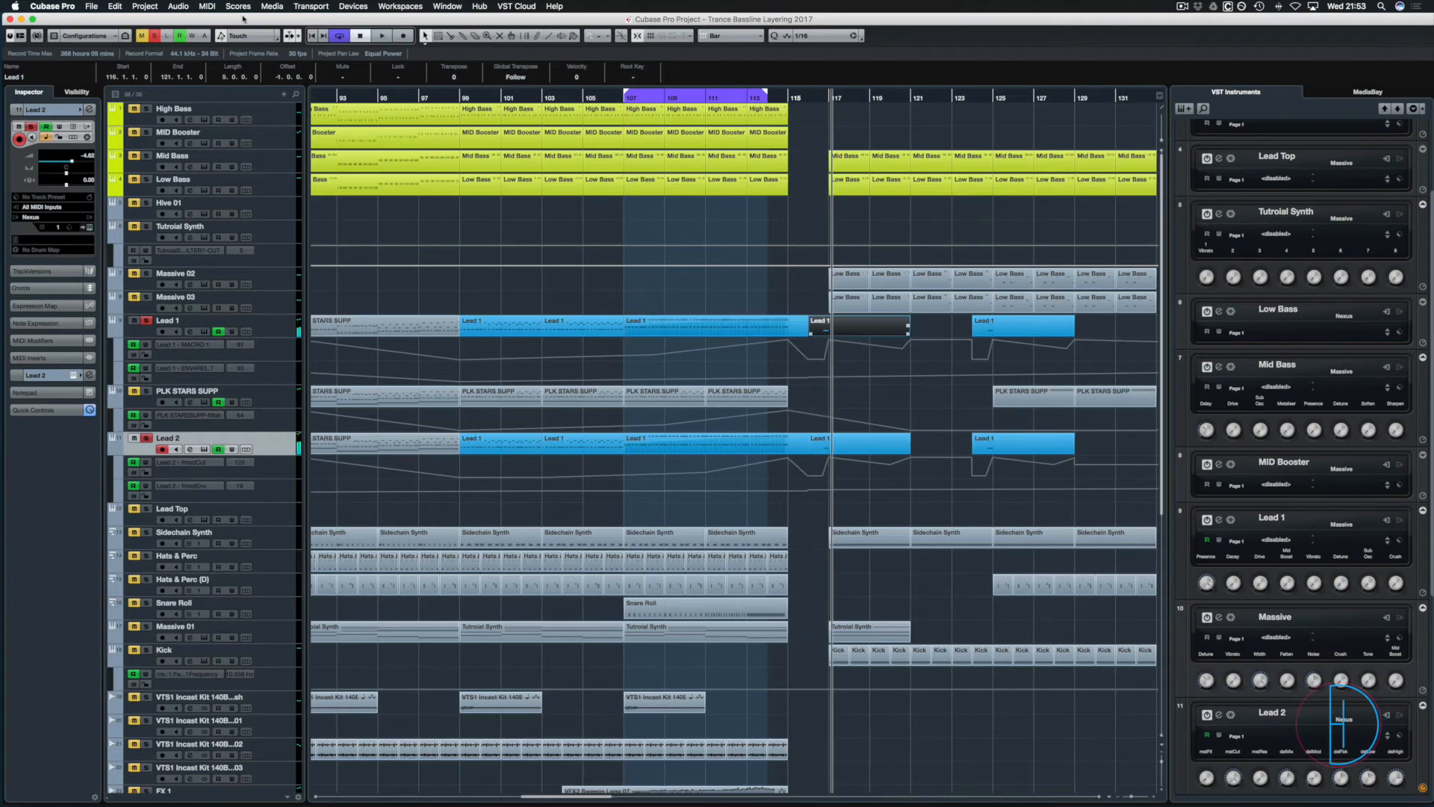
{"action": "double_click", "coordinate": [821, 328]}
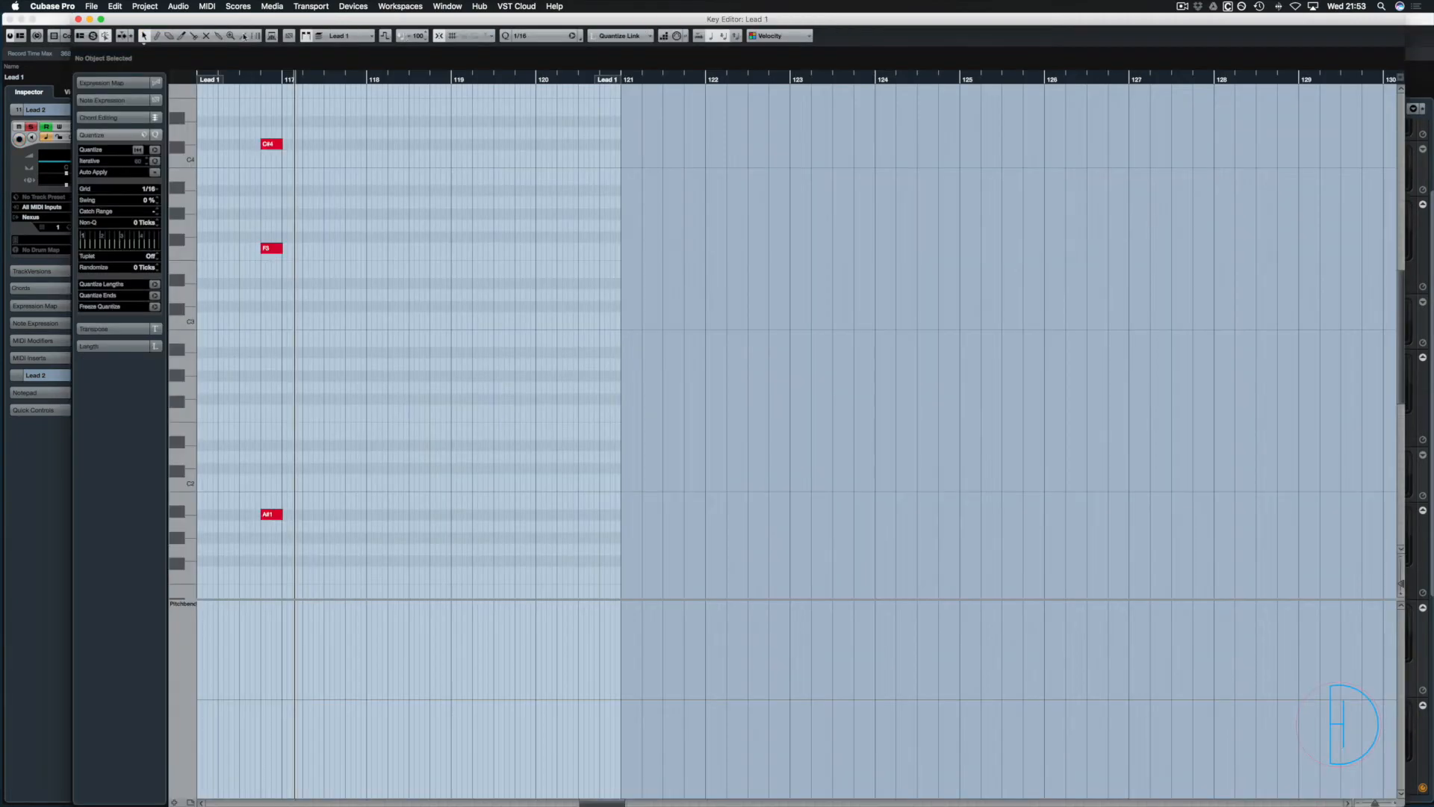
{"action": "left_click", "coordinate": [243, 36]}
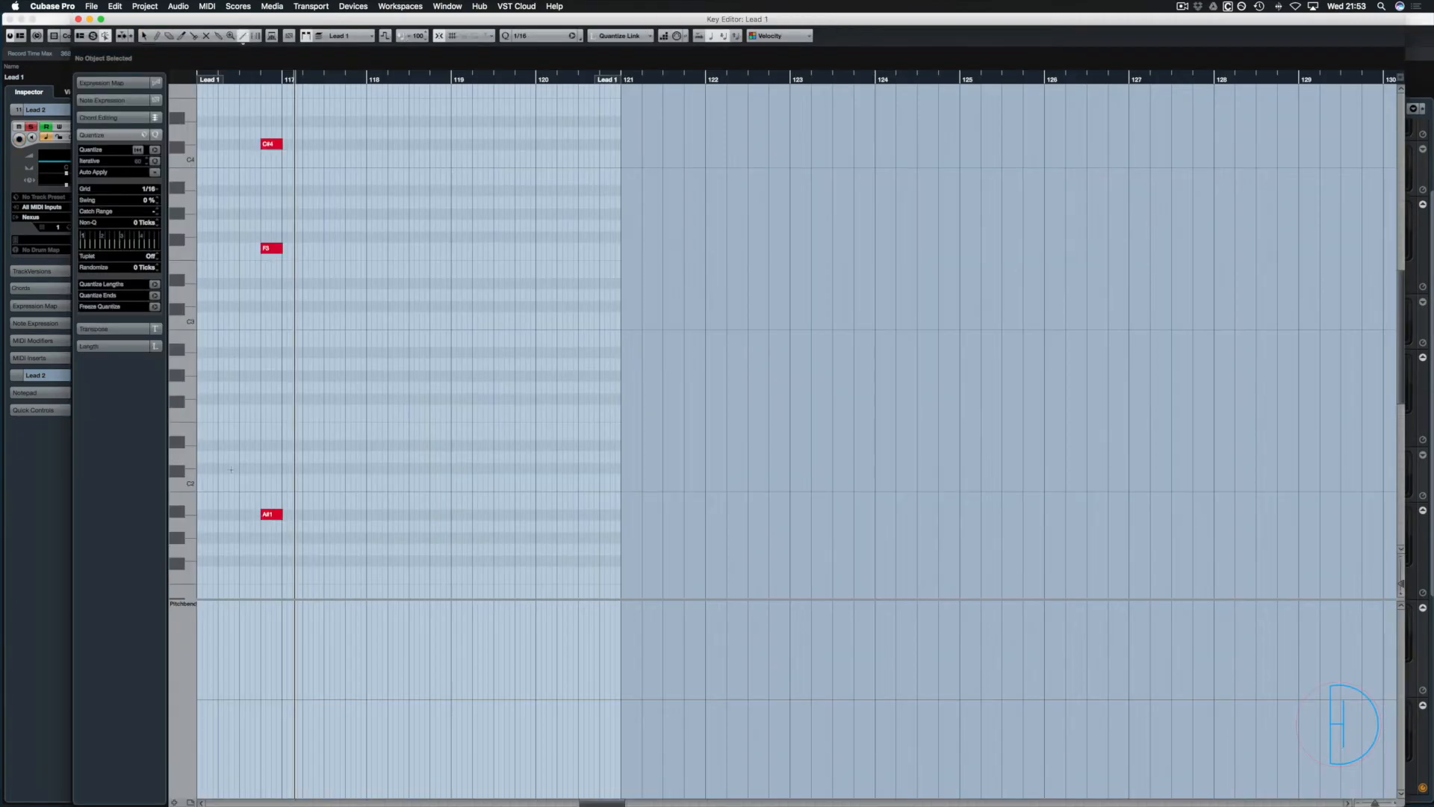
{"action": "left_click", "coordinate": [229, 699]}
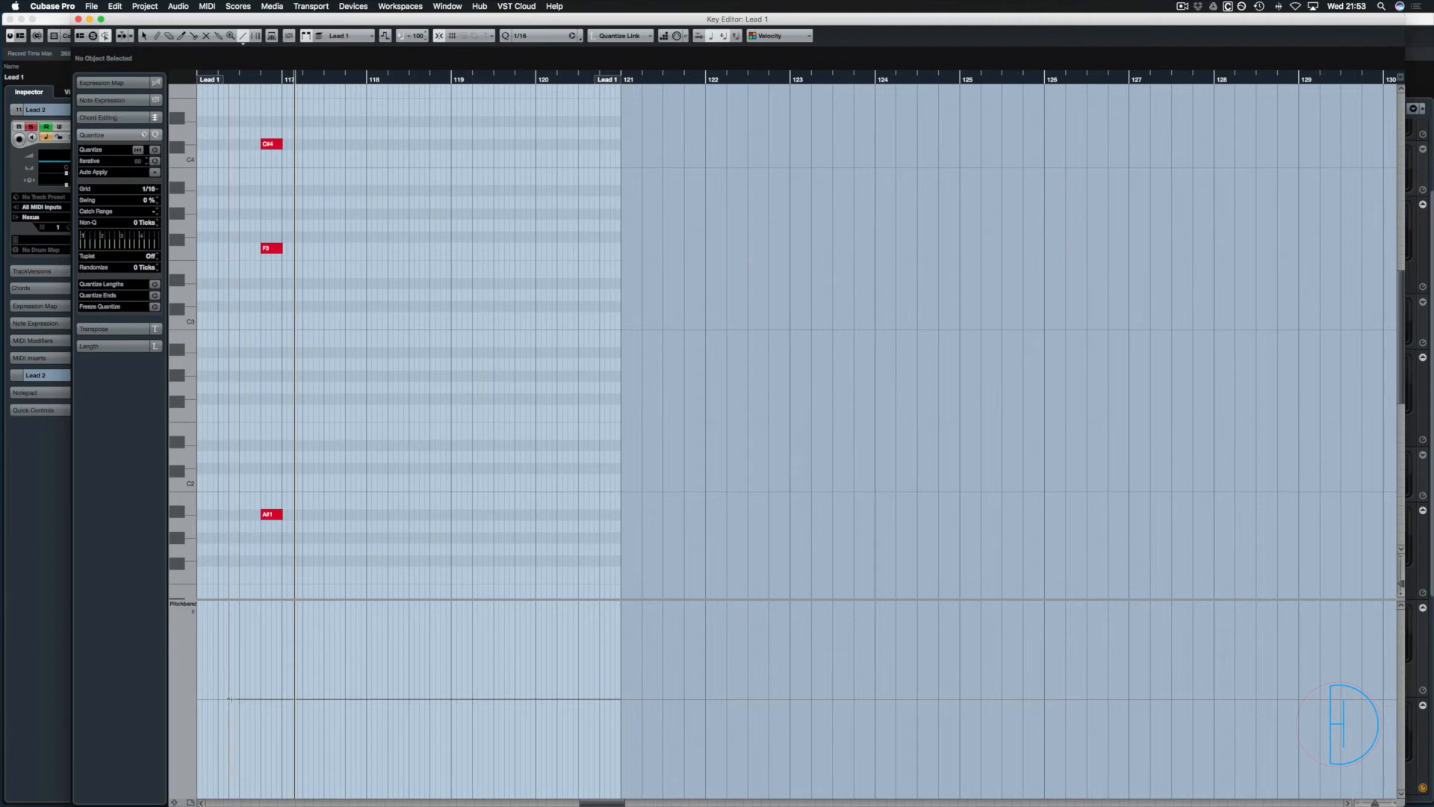
{"action": "left_click", "coordinate": [144, 36]}
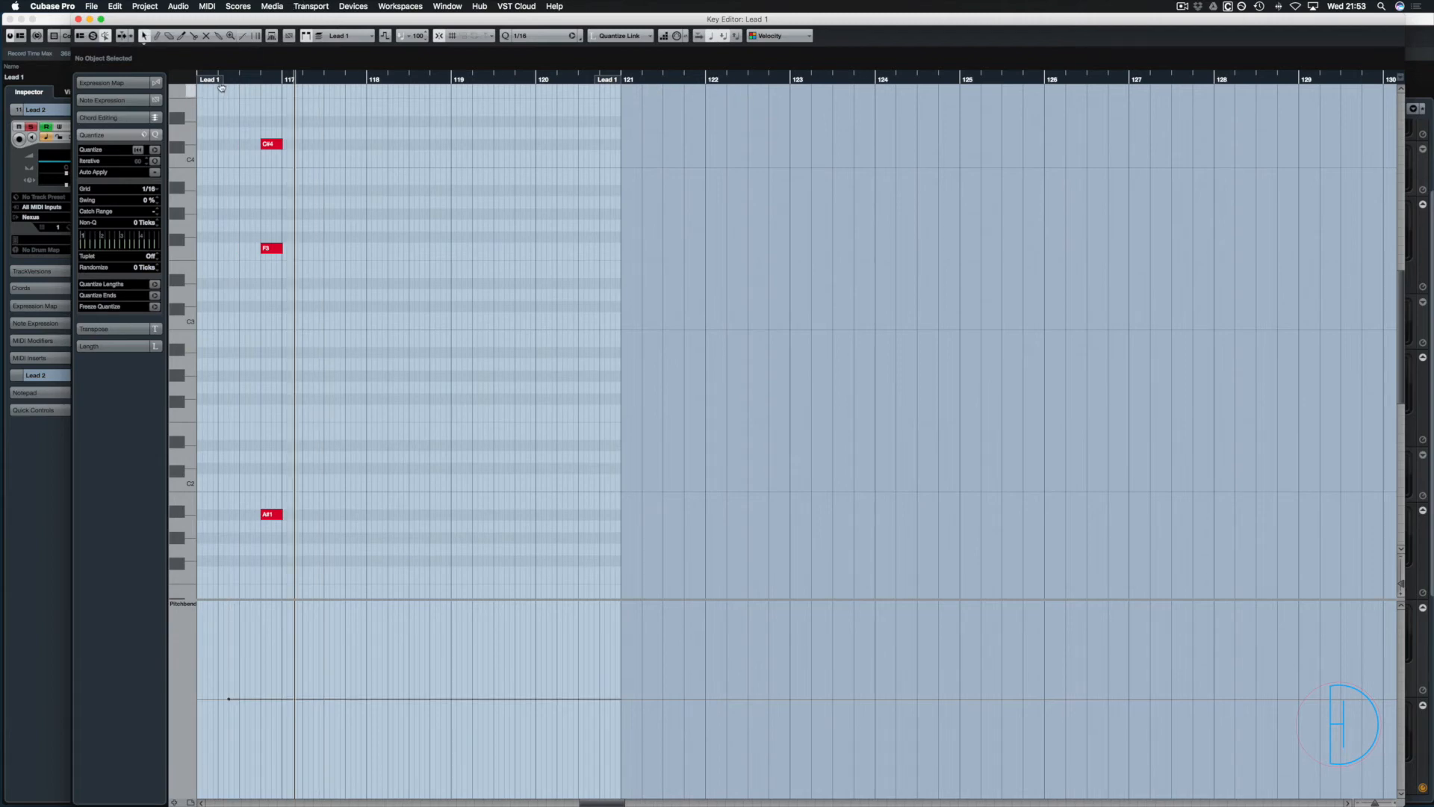
{"action": "left_click_drag", "start_coordinate": [216, 78], "coordinate": [190, 77]}
{"action": "key", "text": "space"}
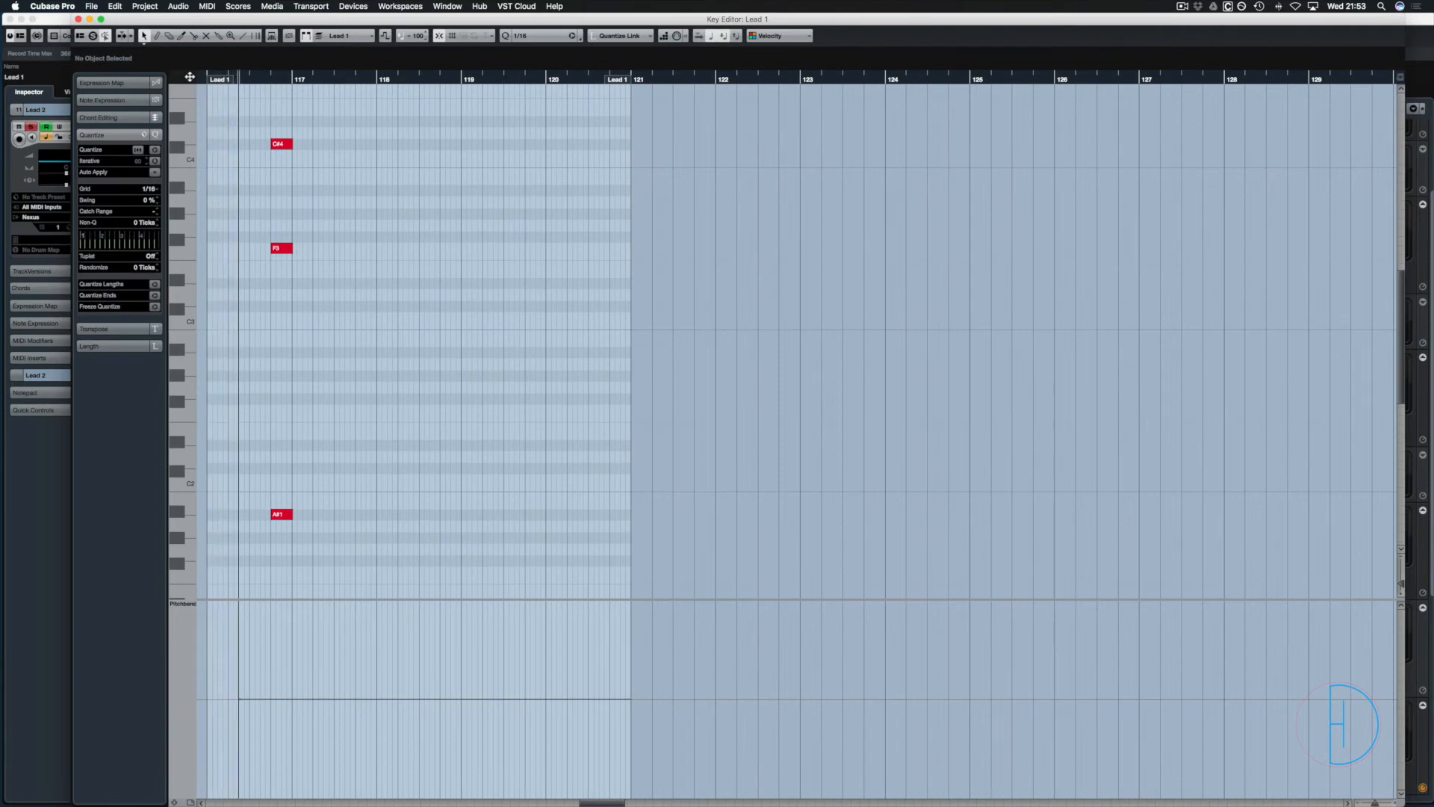
{"action": "key", "text": "Escape"}
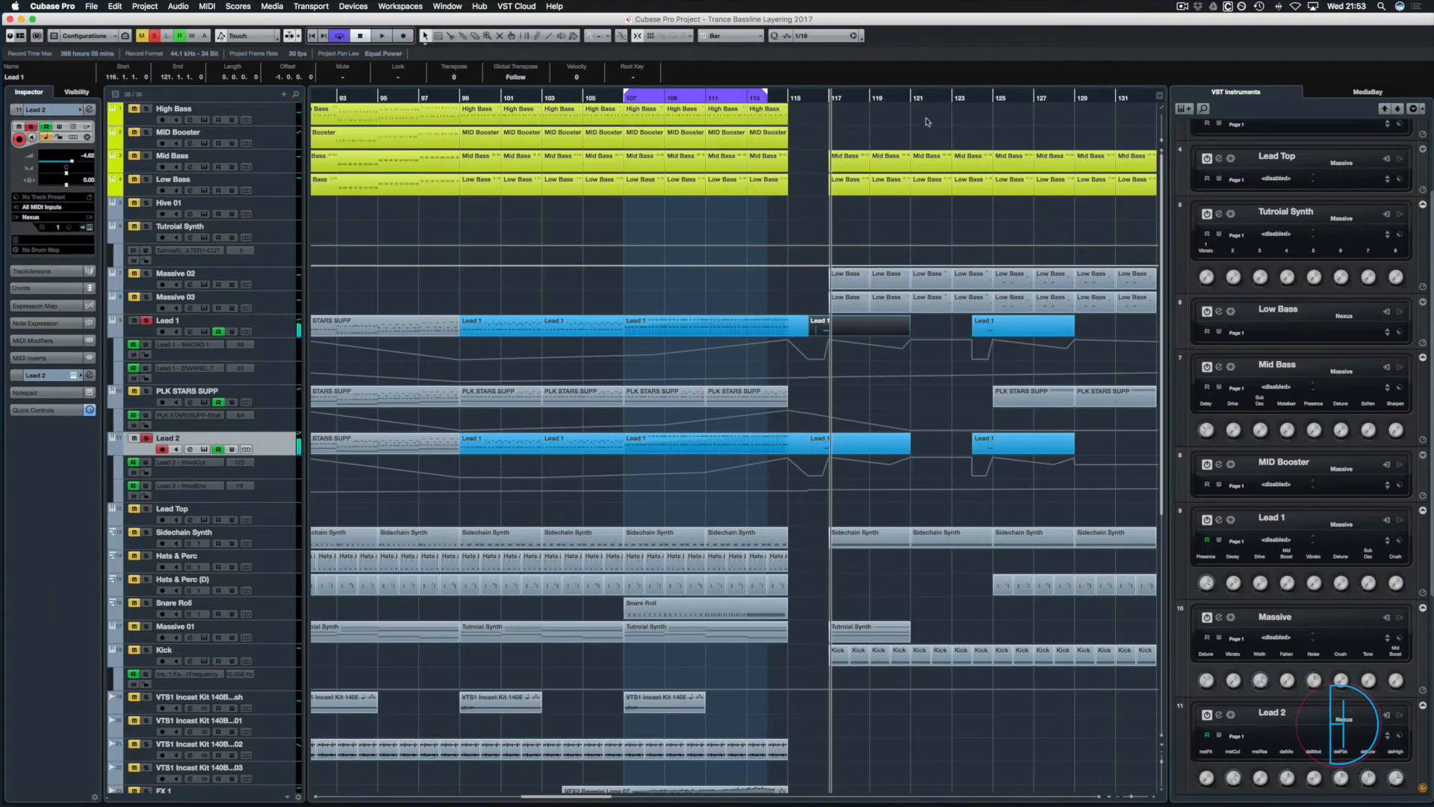
Play the soloed leads from bar 115, jump back to bar 95, and replay the transition from bar 116.
{"action": "left_click", "coordinate": [789, 98]}
{"action": "key", "text": "space"}
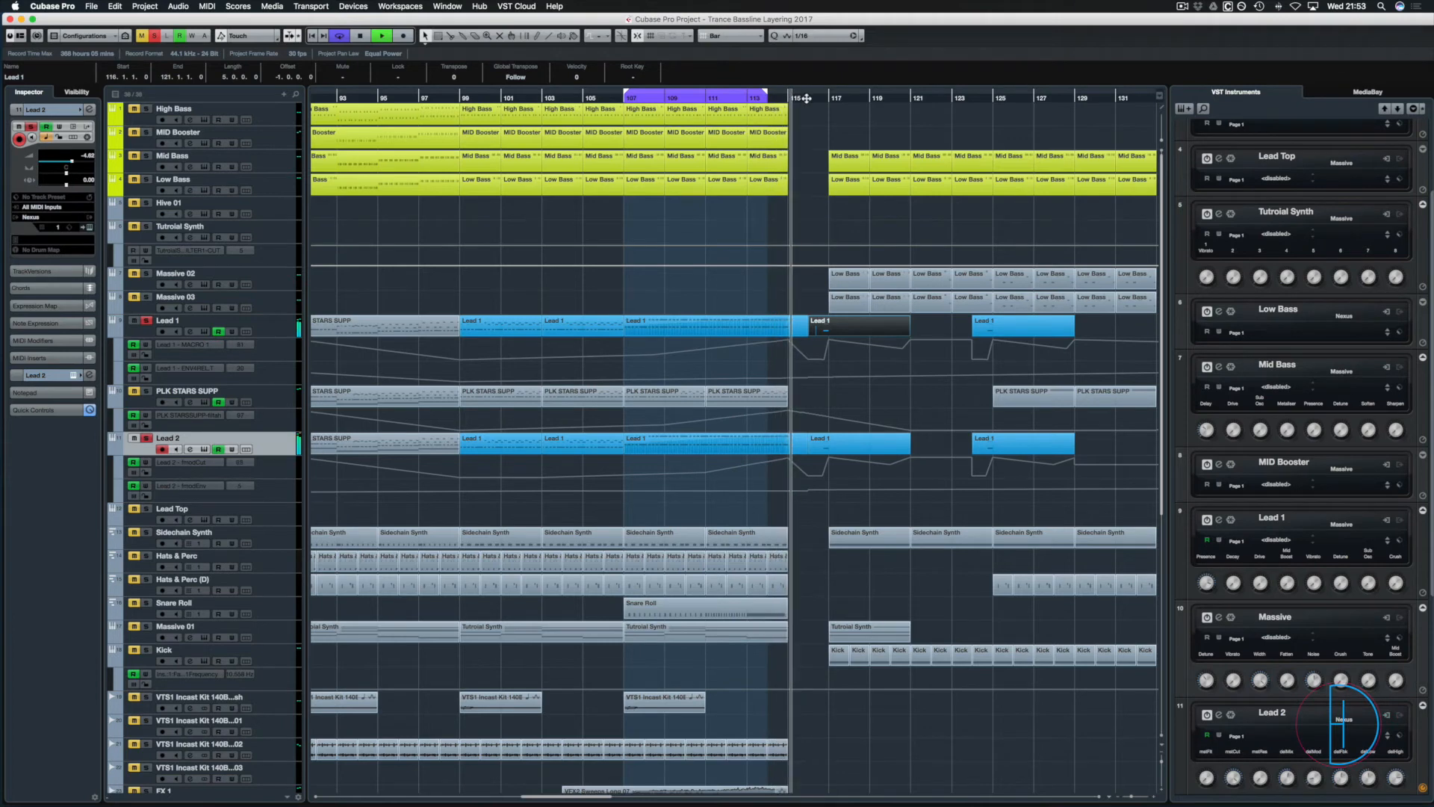
{"action": "left_click", "coordinate": [377, 113]}
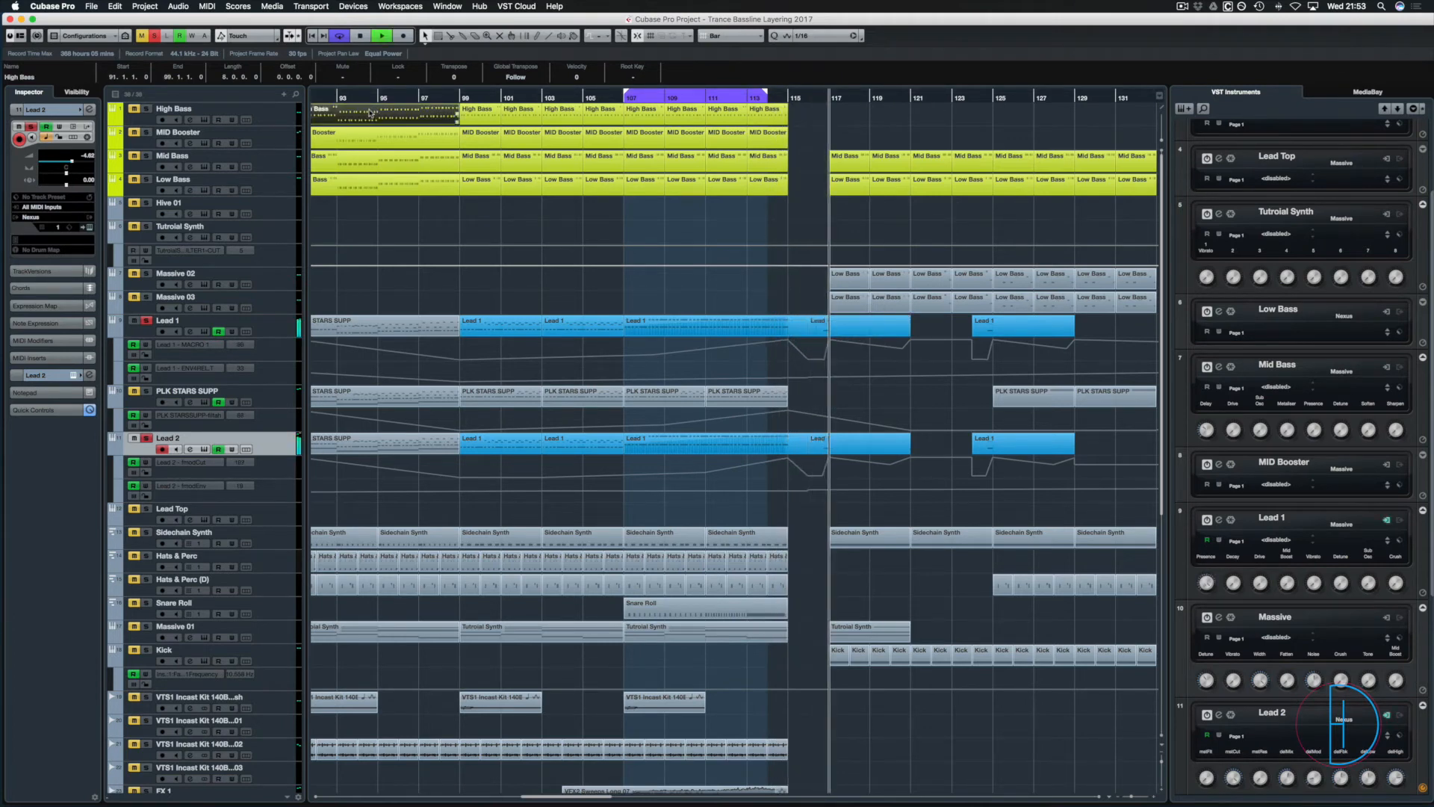
{"action": "left_click", "coordinate": [385, 100]}
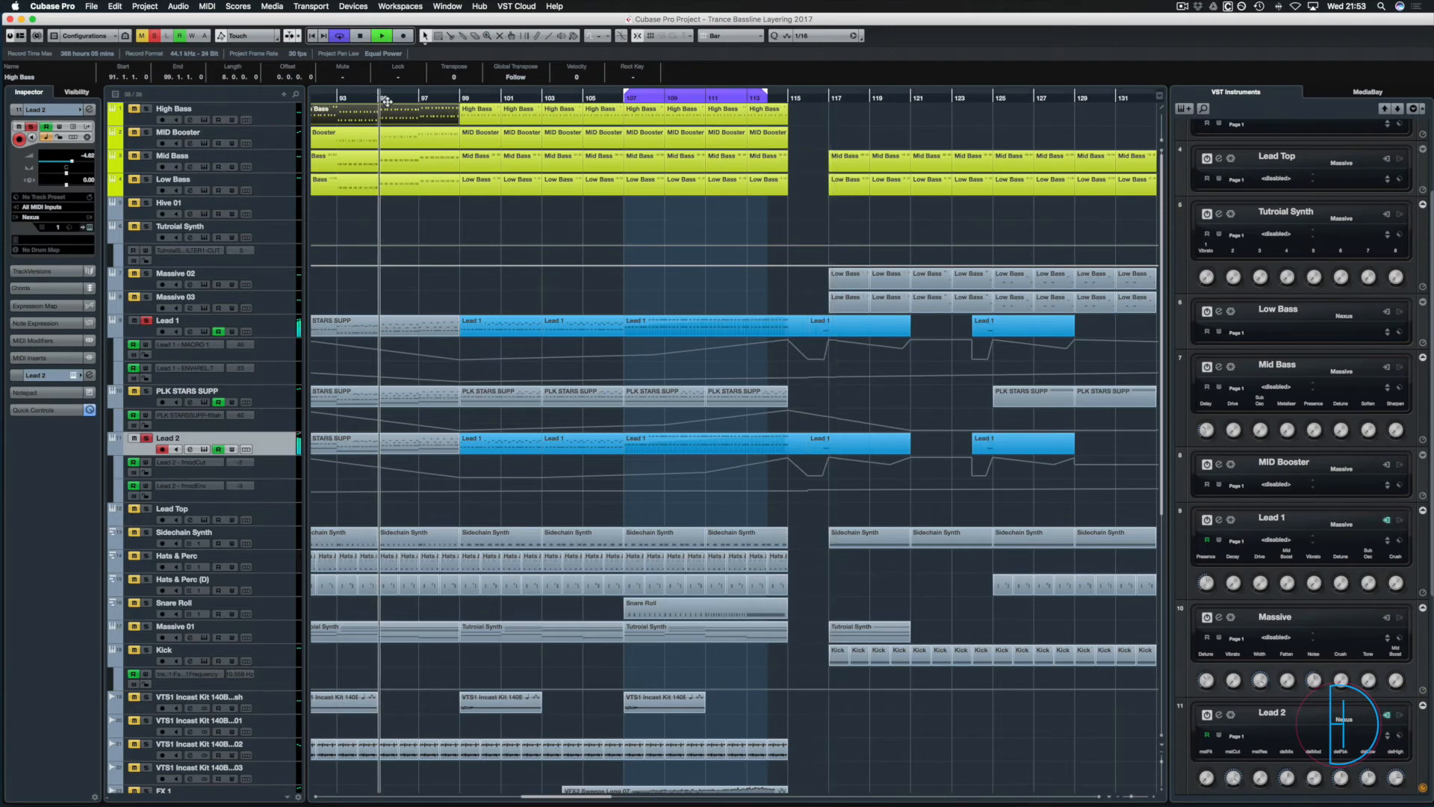
{"action": "left_click", "coordinate": [815, 98]}
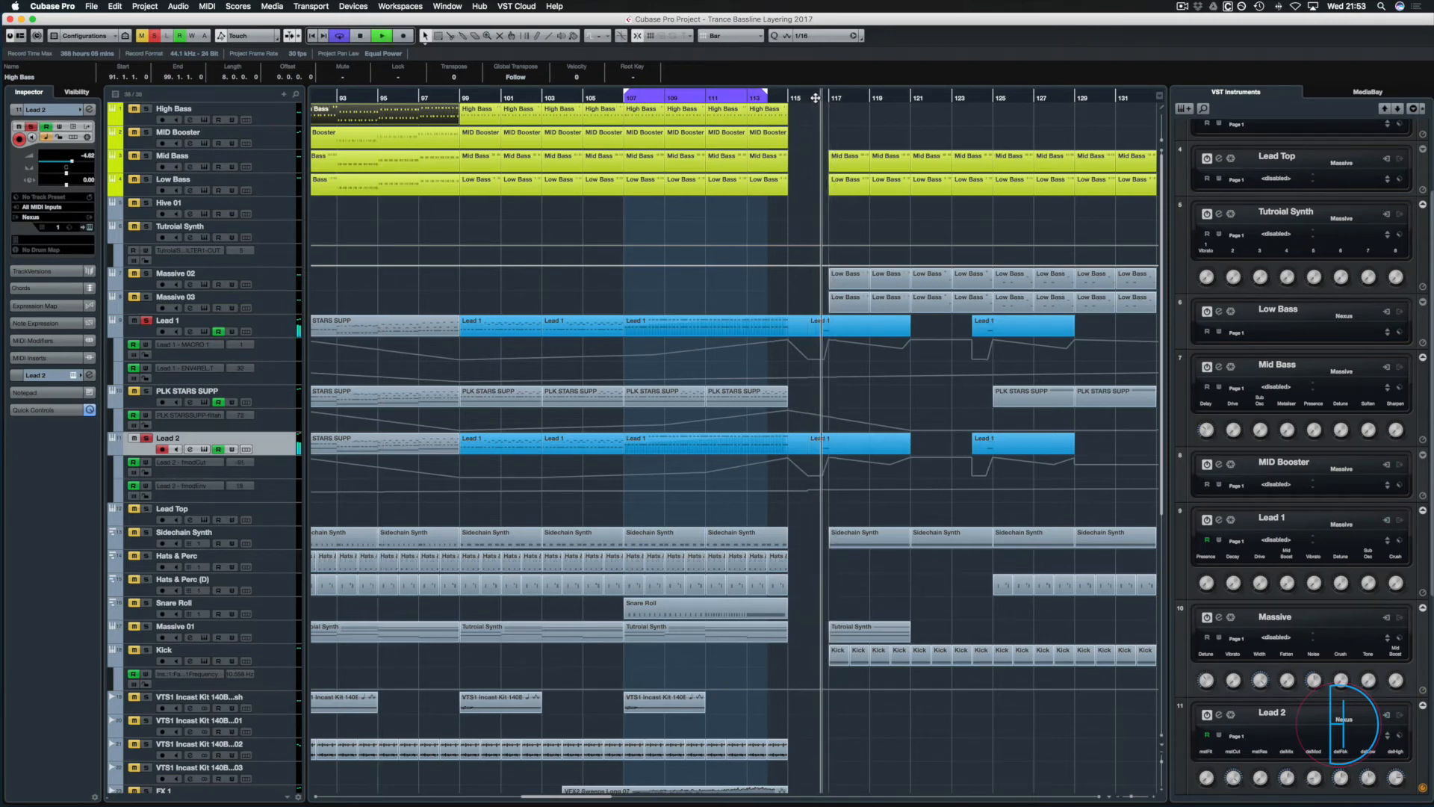
Open the build-up part on the Lead 2 track in the Key Editor and drop its pitchbend to 0 at bar 115.
{"action": "left_click", "coordinate": [820, 325]}
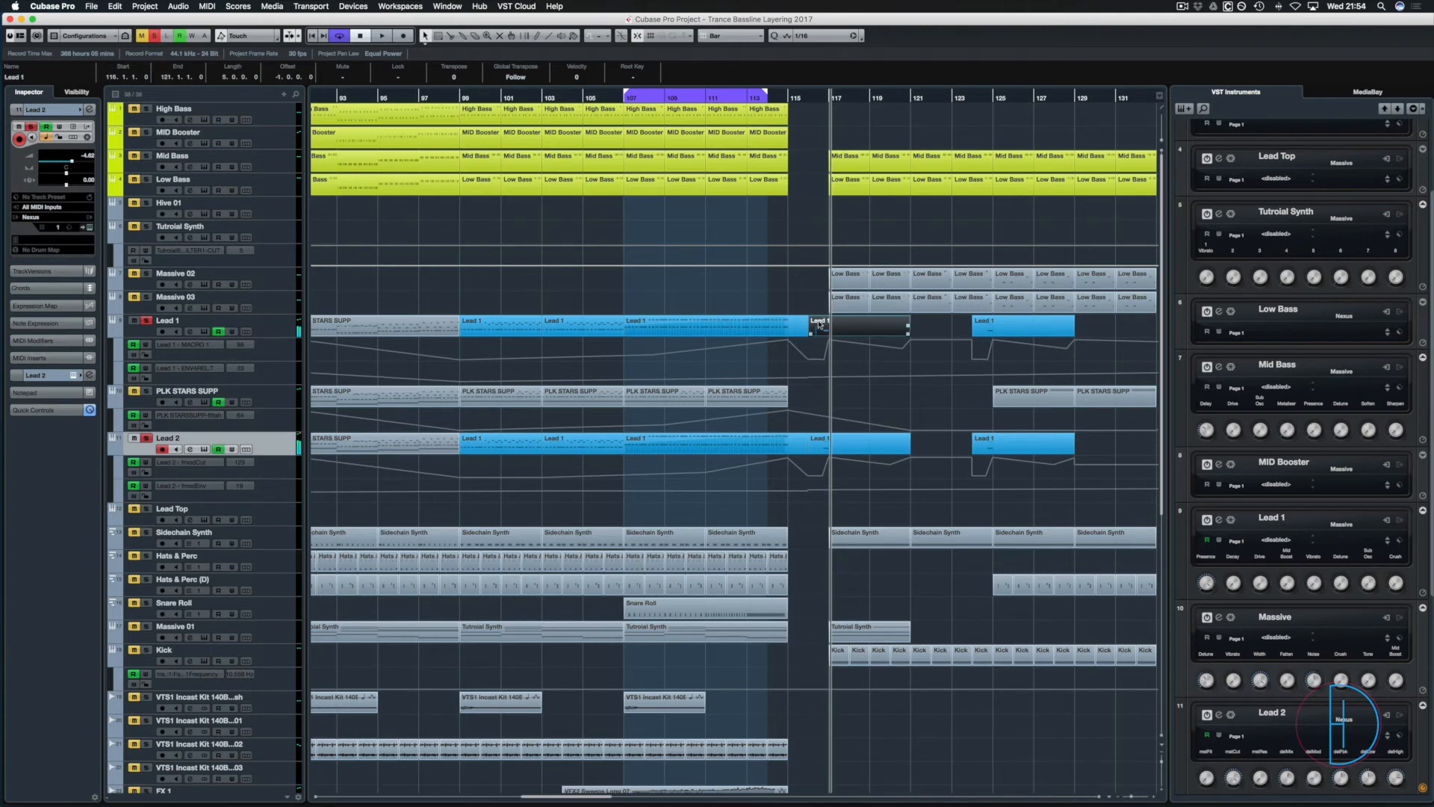
{"action": "left_click", "coordinate": [820, 448]}
{"action": "left_click", "coordinate": [788, 447]}
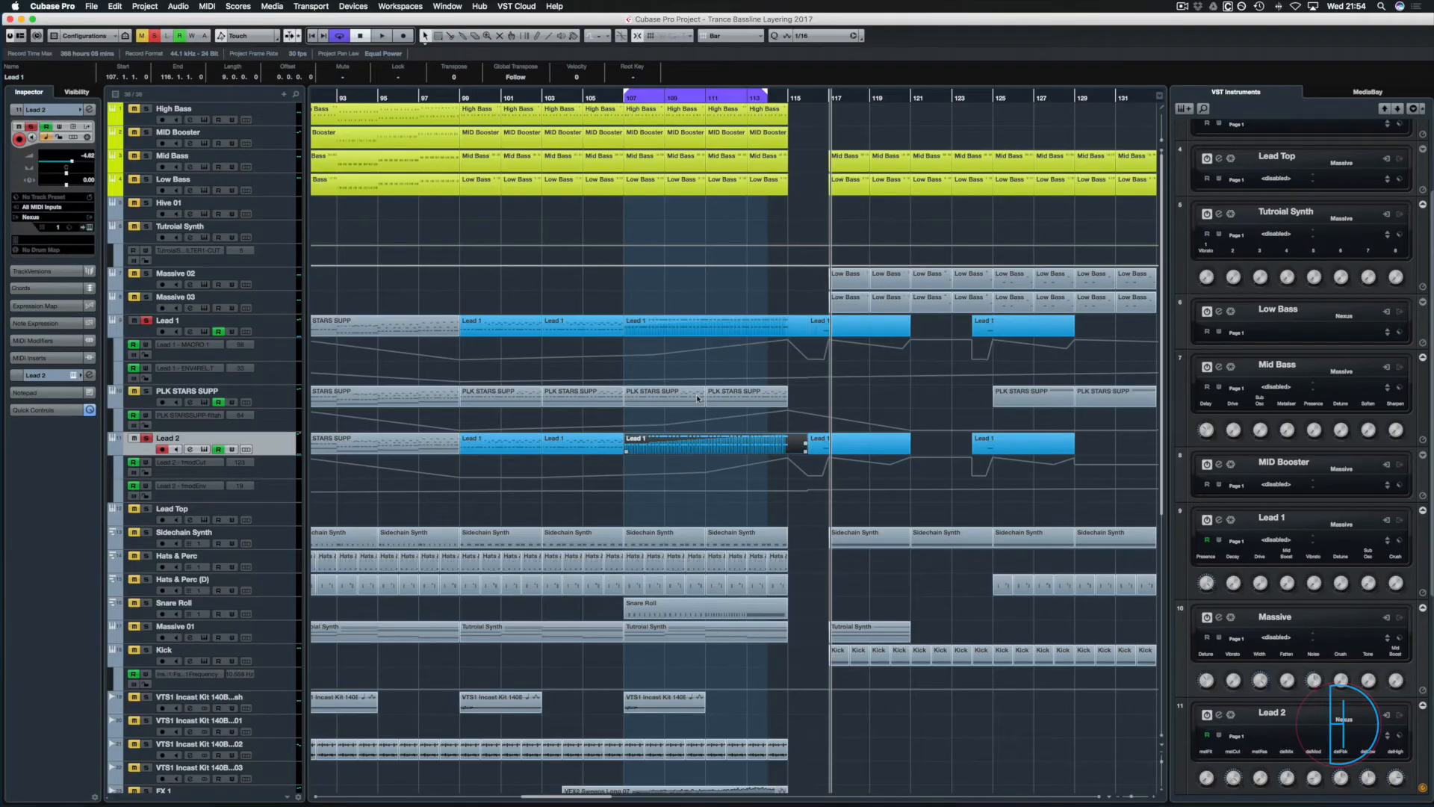
{"action": "key", "text": "Return"}
{"action": "left_click_drag", "start_coordinate": [877, 598], "coordinate": [877, 696]}
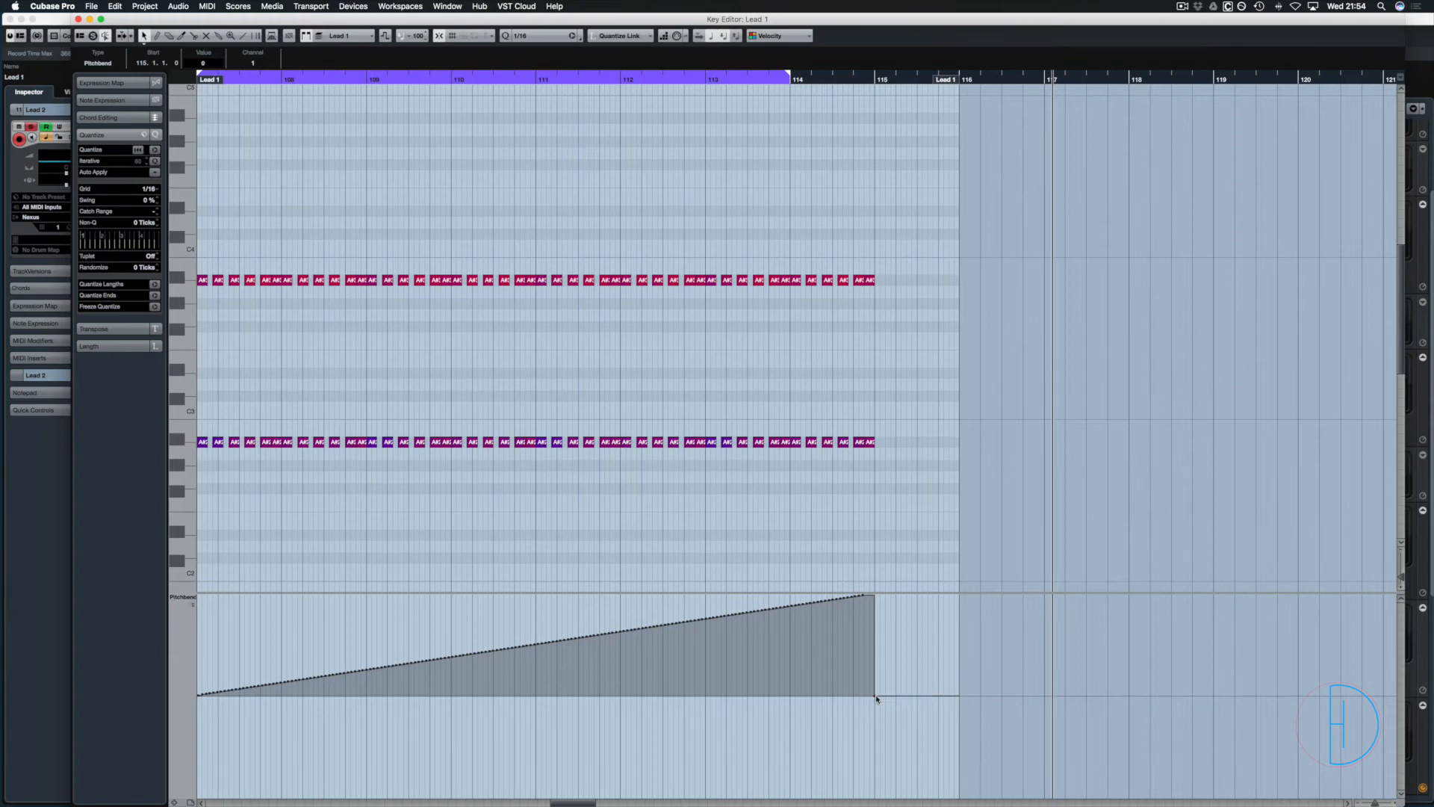
Play both leads from early in bar 114, close the Key Editor, and stop playback just after bar 117.
{"action": "left_click", "coordinate": [811, 77]}
{"action": "key", "text": "space"}
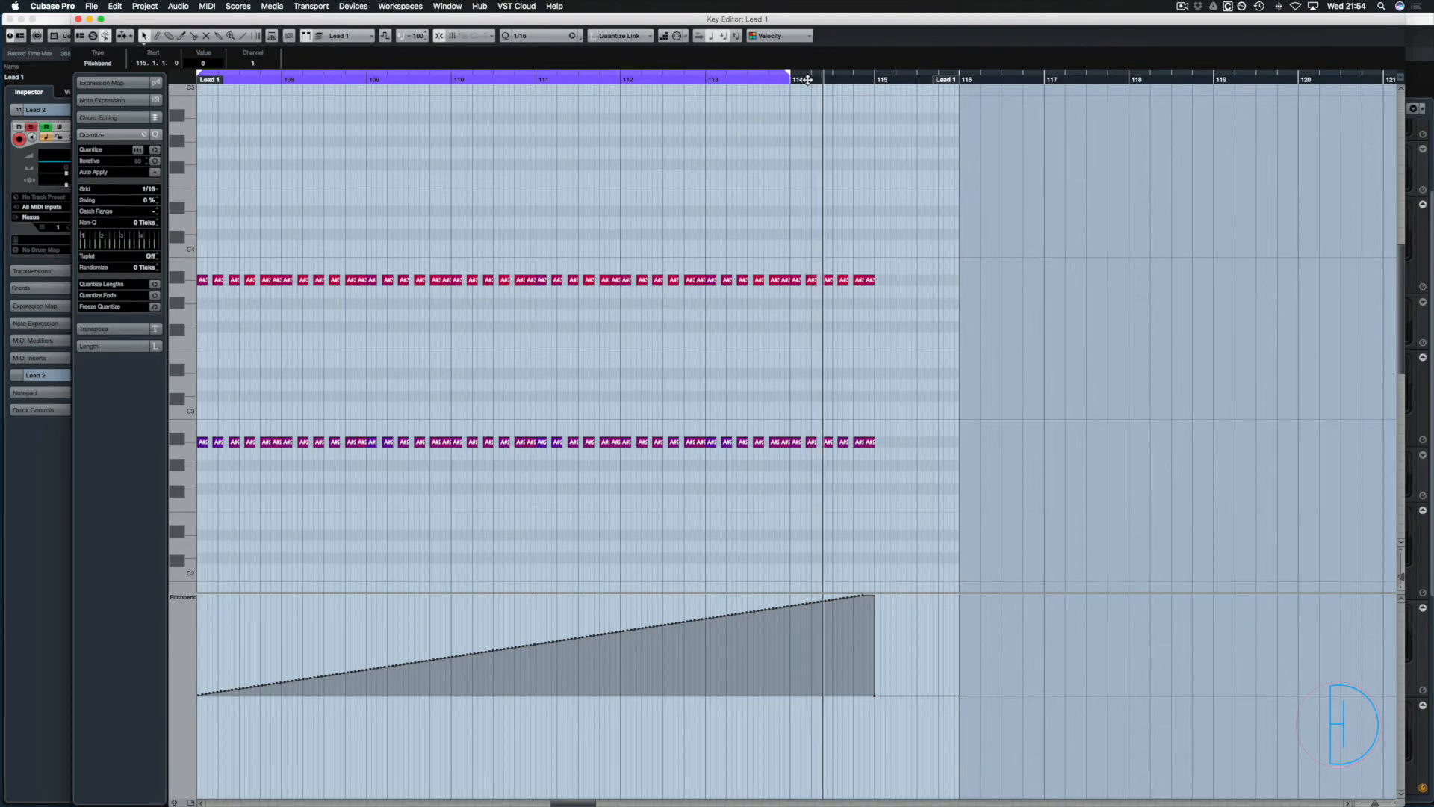
{"action": "key", "text": "Return"}
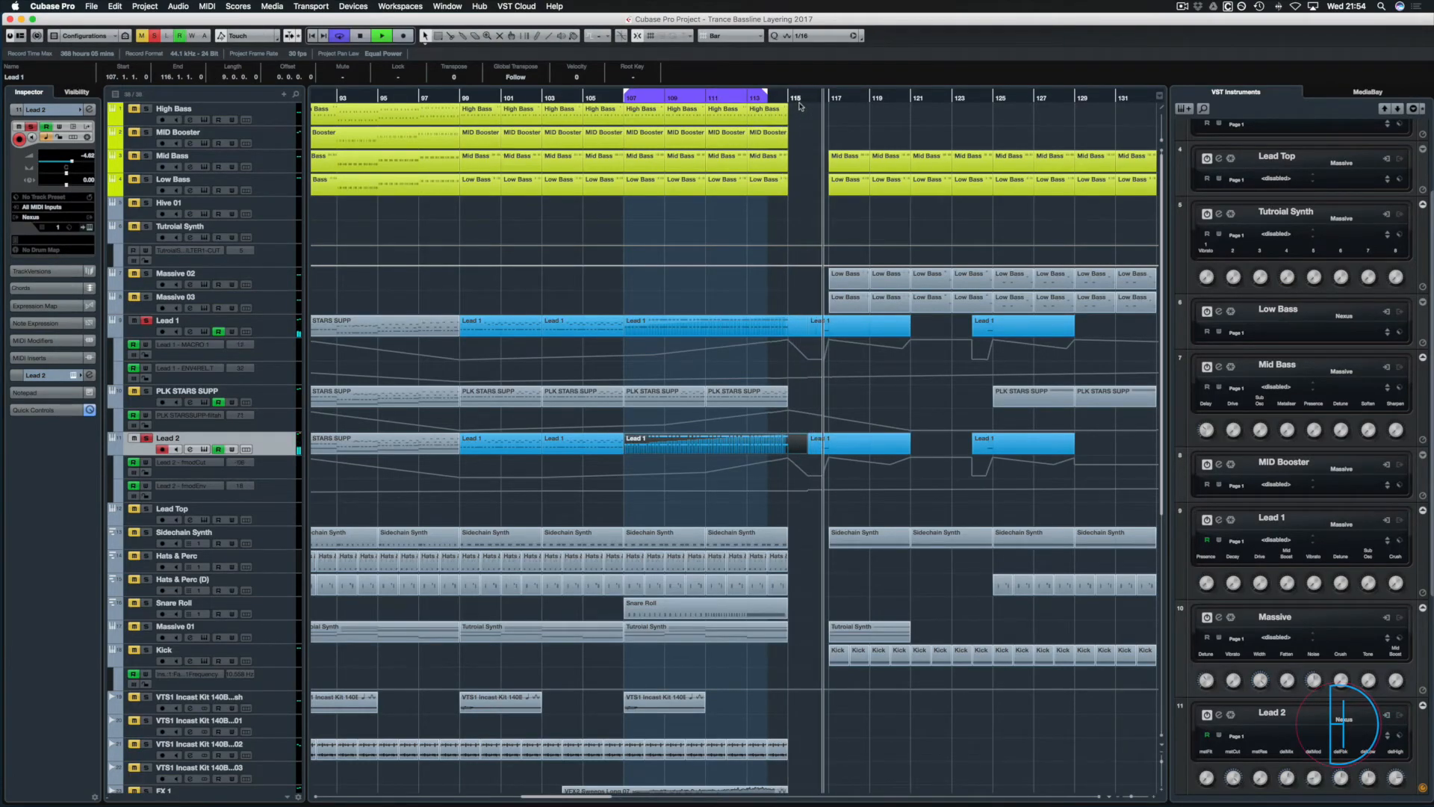
{"action": "key", "text": "space"}
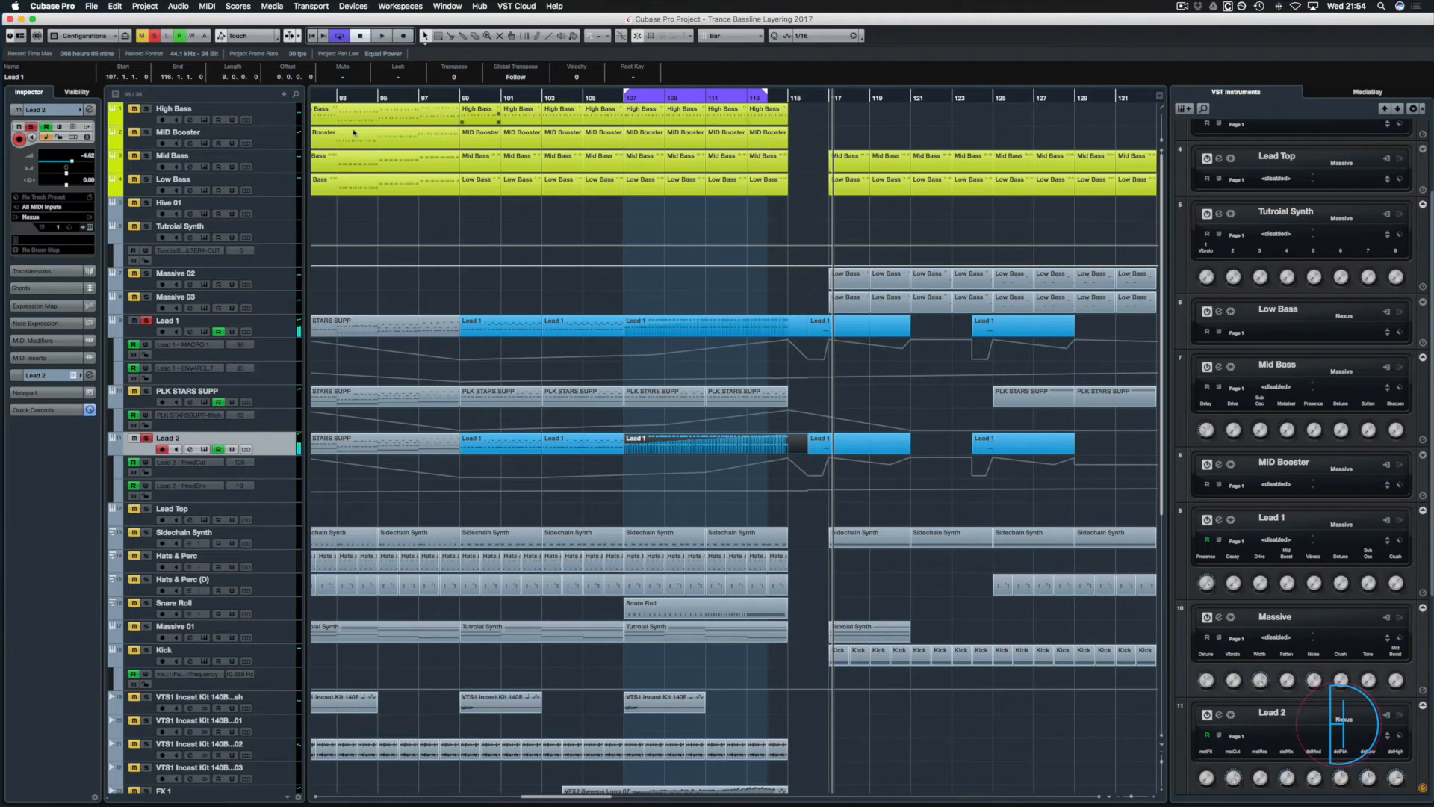
Deactivate solo on all tracks, play the full mix from bar 113 into the drop, and shorten the loop to end at bar 113.
{"action": "left_click", "coordinate": [154, 36]}
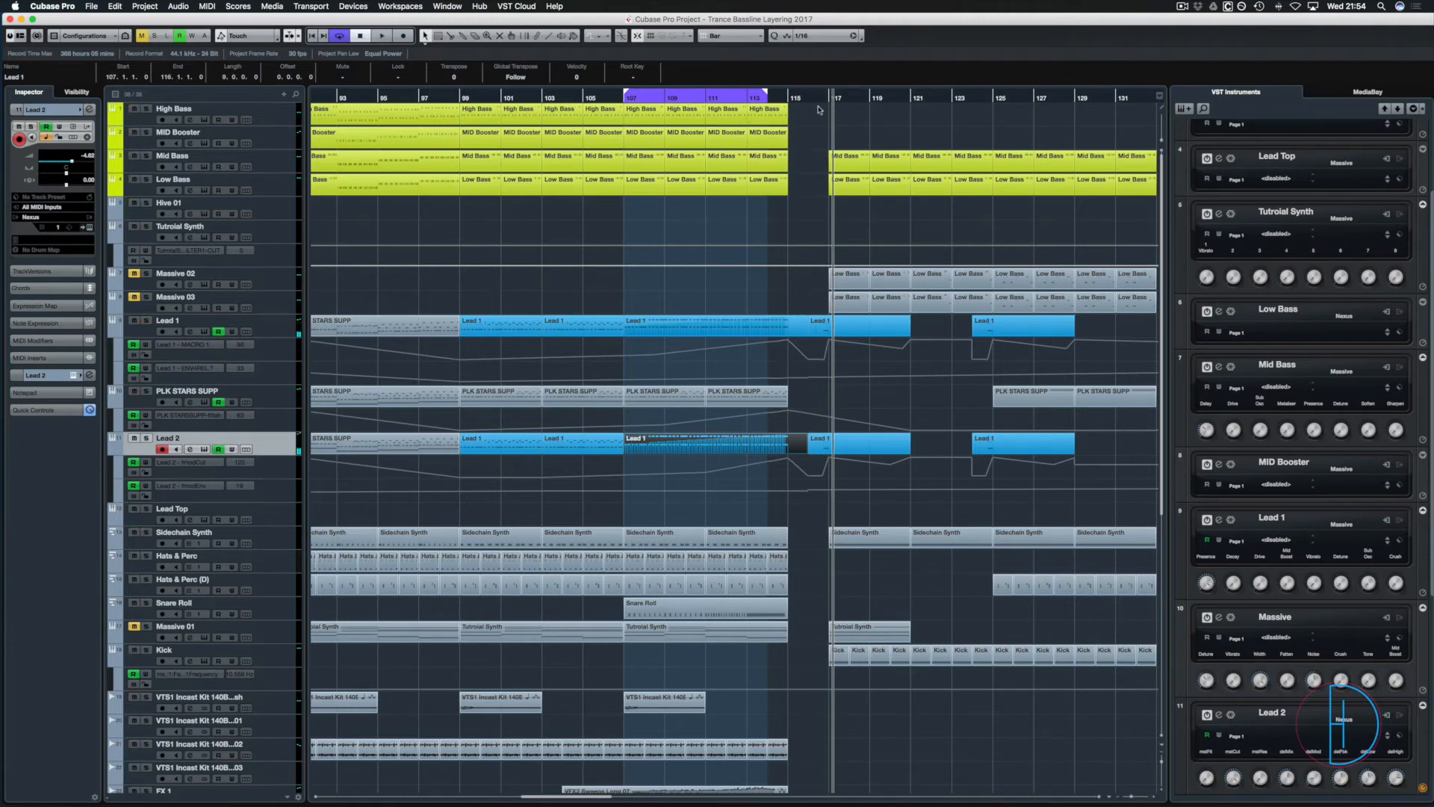
{"action": "left_click", "coordinate": [756, 97]}
{"action": "key", "text": "space"}
{"action": "left_click_drag", "start_coordinate": [767, 92], "coordinate": [750, 94]}
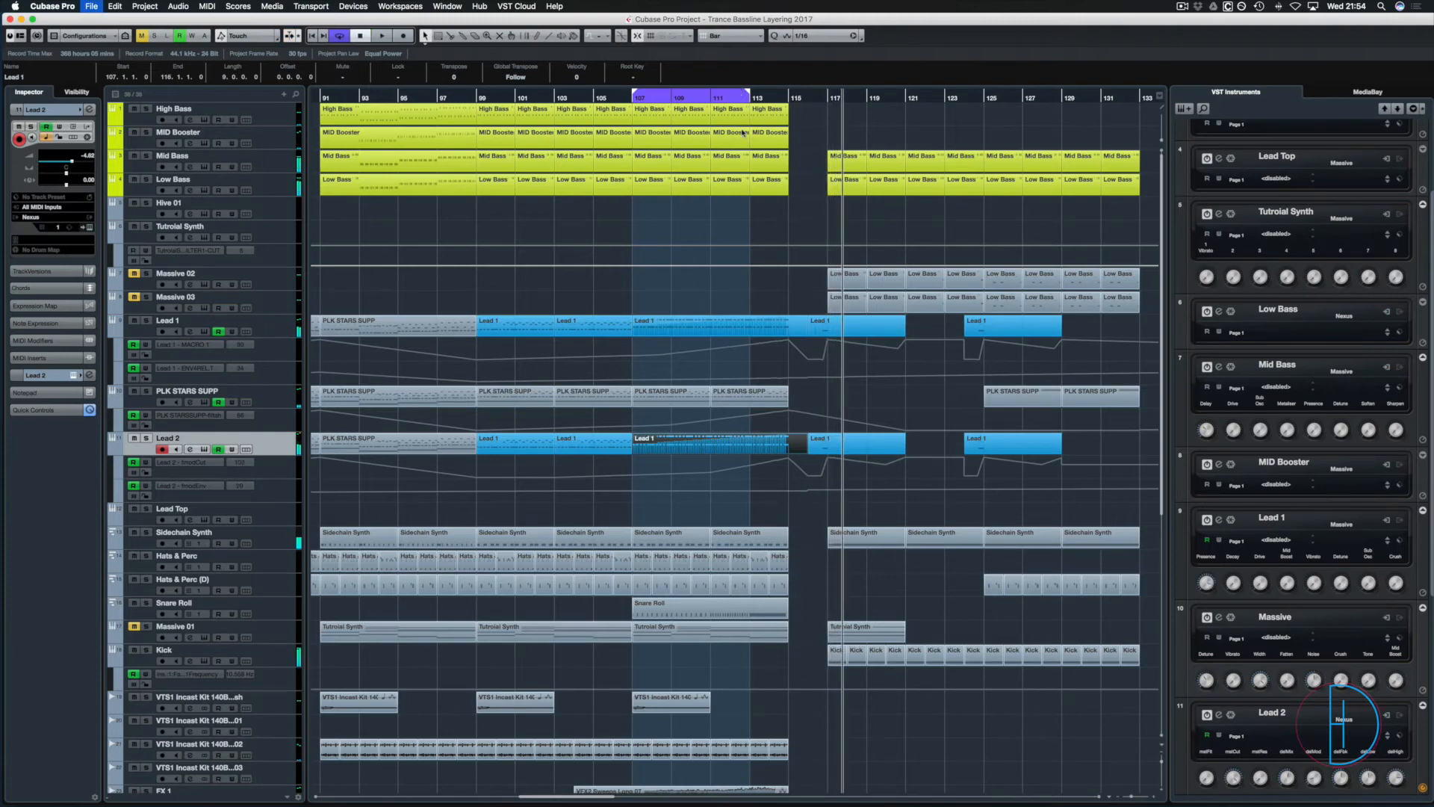
Start playback at bar 59 and set the loop around the PLK STARS SUPP parts on the Lead 1, PLK STARS SUPP and Lead 2 tracks.
{"action": "key", "text": "g"}
{"action": "key", "text": "g"}
{"action": "key", "text": "g"}
{"action": "key", "text": "g"}
{"action": "key", "text": "g"}
{"action": "left_click", "coordinate": [323, 127]}
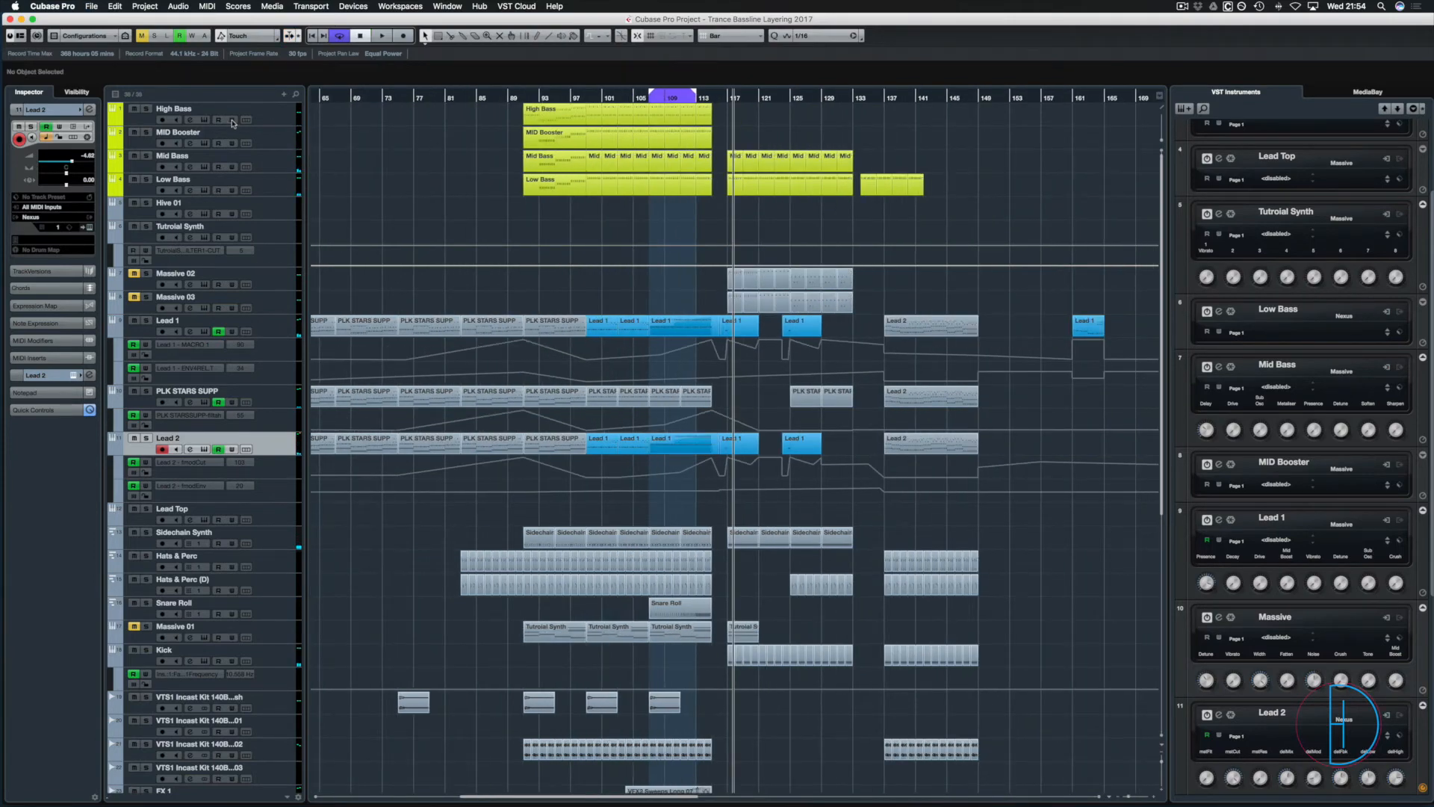
{"action": "left_click_drag", "start_coordinate": [232, 123], "coordinate": [233, 121]}
{"action": "left_click", "coordinate": [589, 95]}
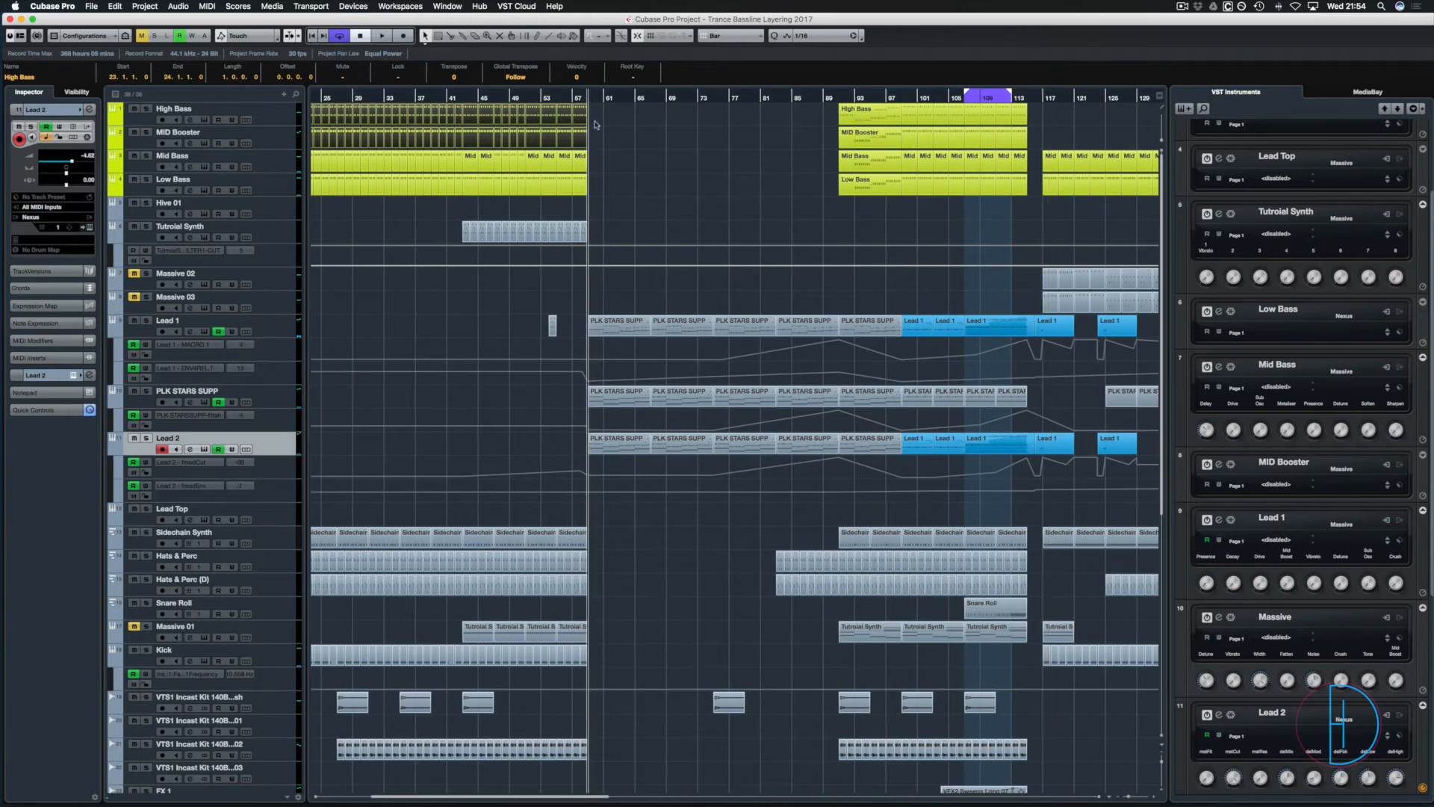
{"action": "left_click", "coordinate": [641, 147]}
{"action": "key", "text": "space"}
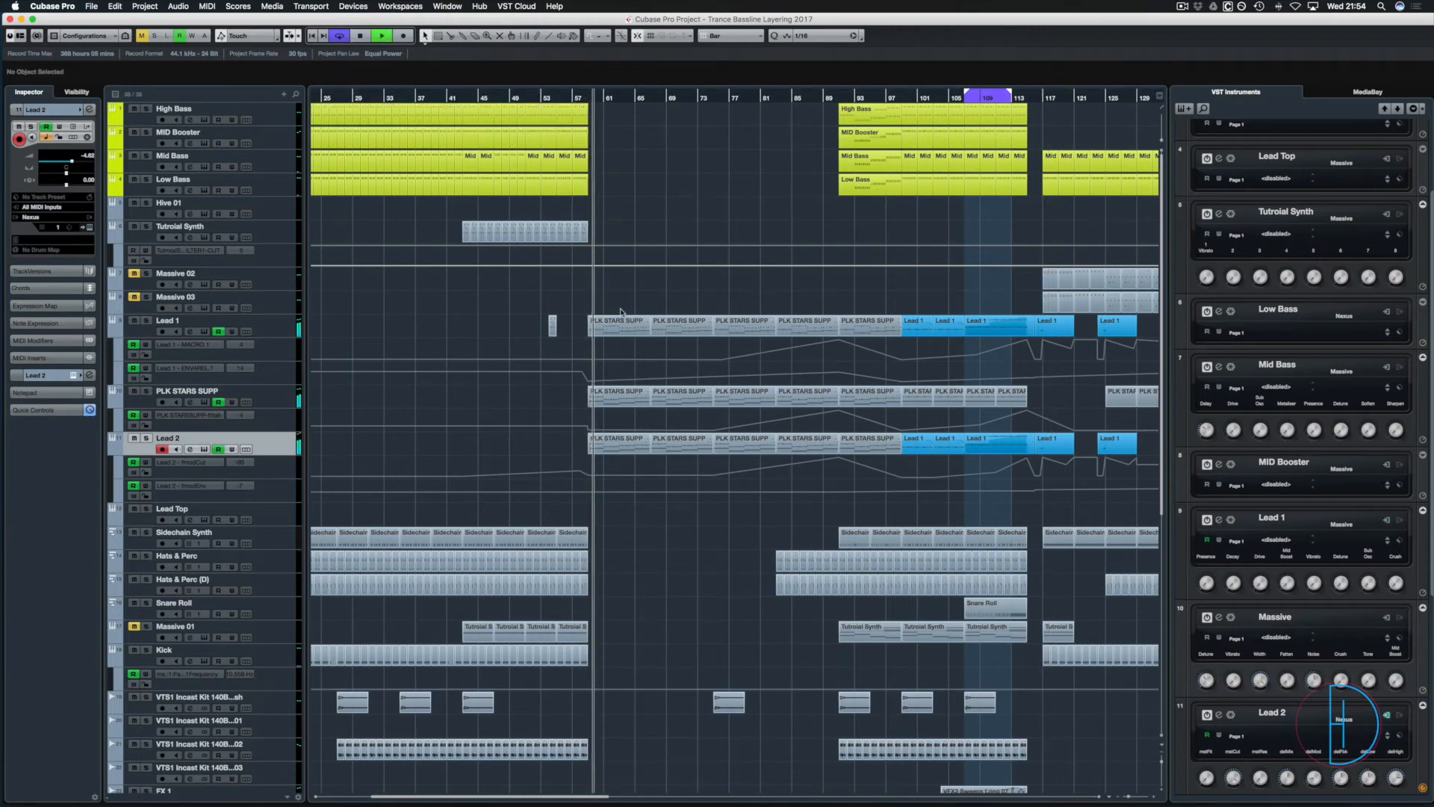
{"action": "left_click_drag", "start_coordinate": [620, 312], "coordinate": [867, 467]}
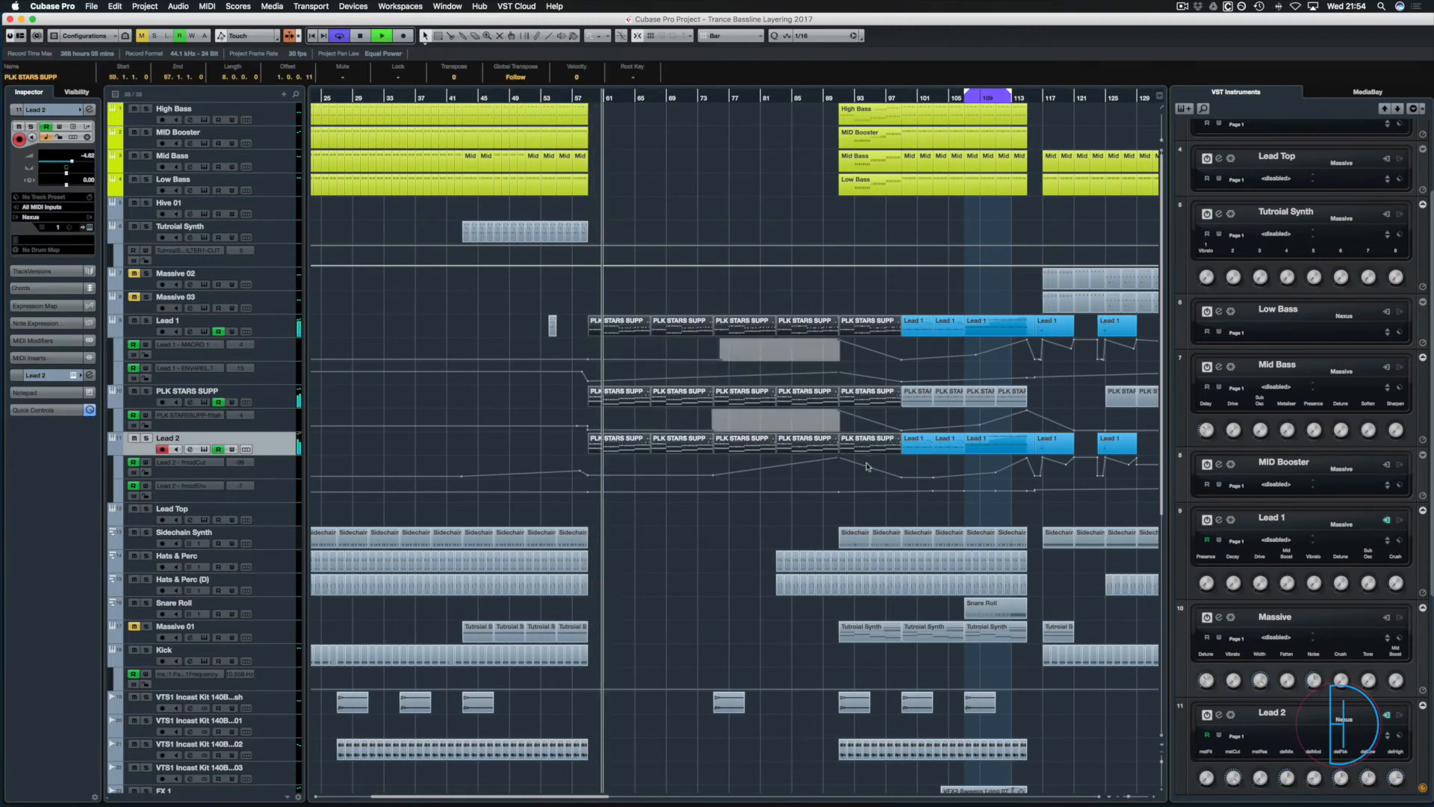
{"action": "key", "text": "p"}
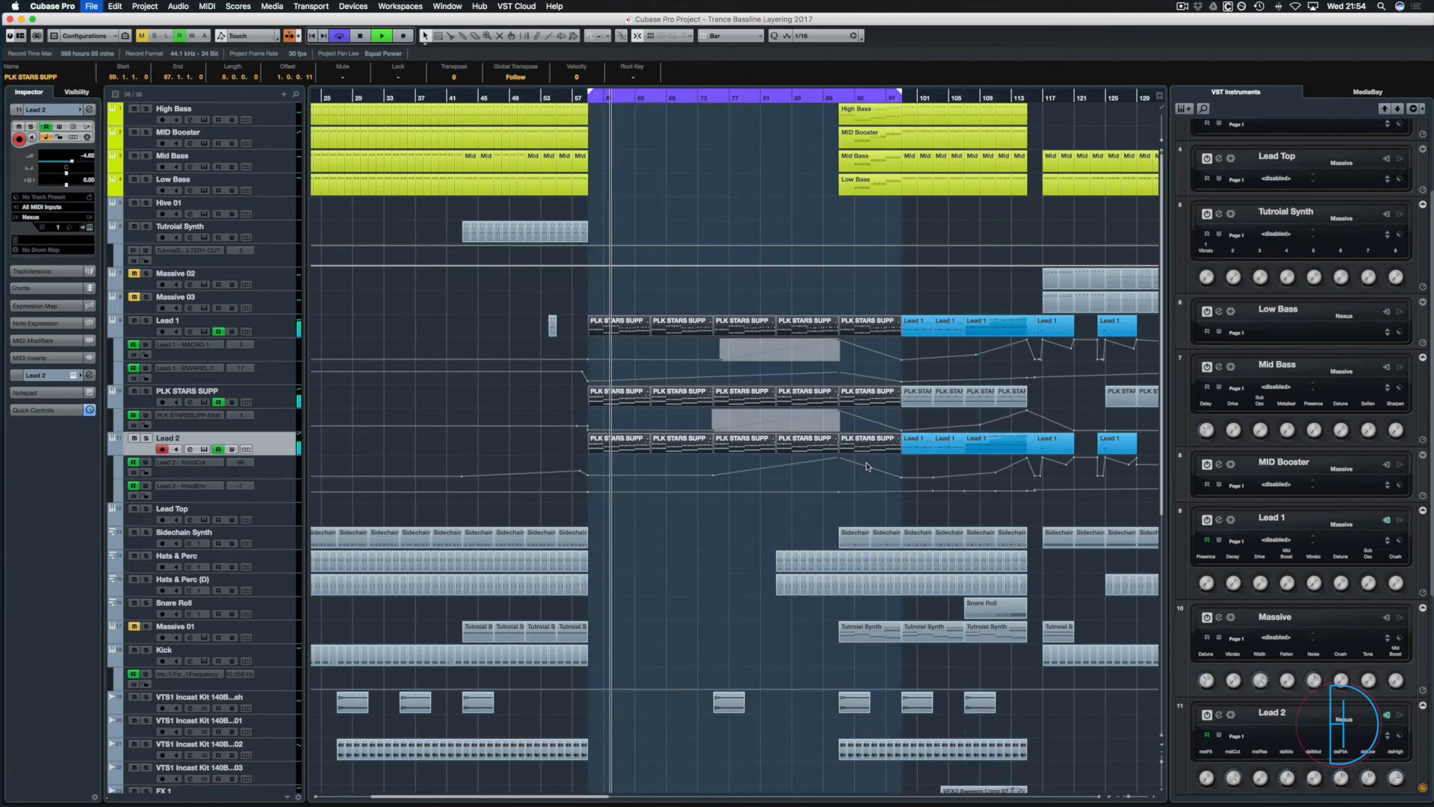
Open the MixConsole, bring the lead channels into view, solo Lead 1 and restart playback.
{"action": "key", "text": "F3"}
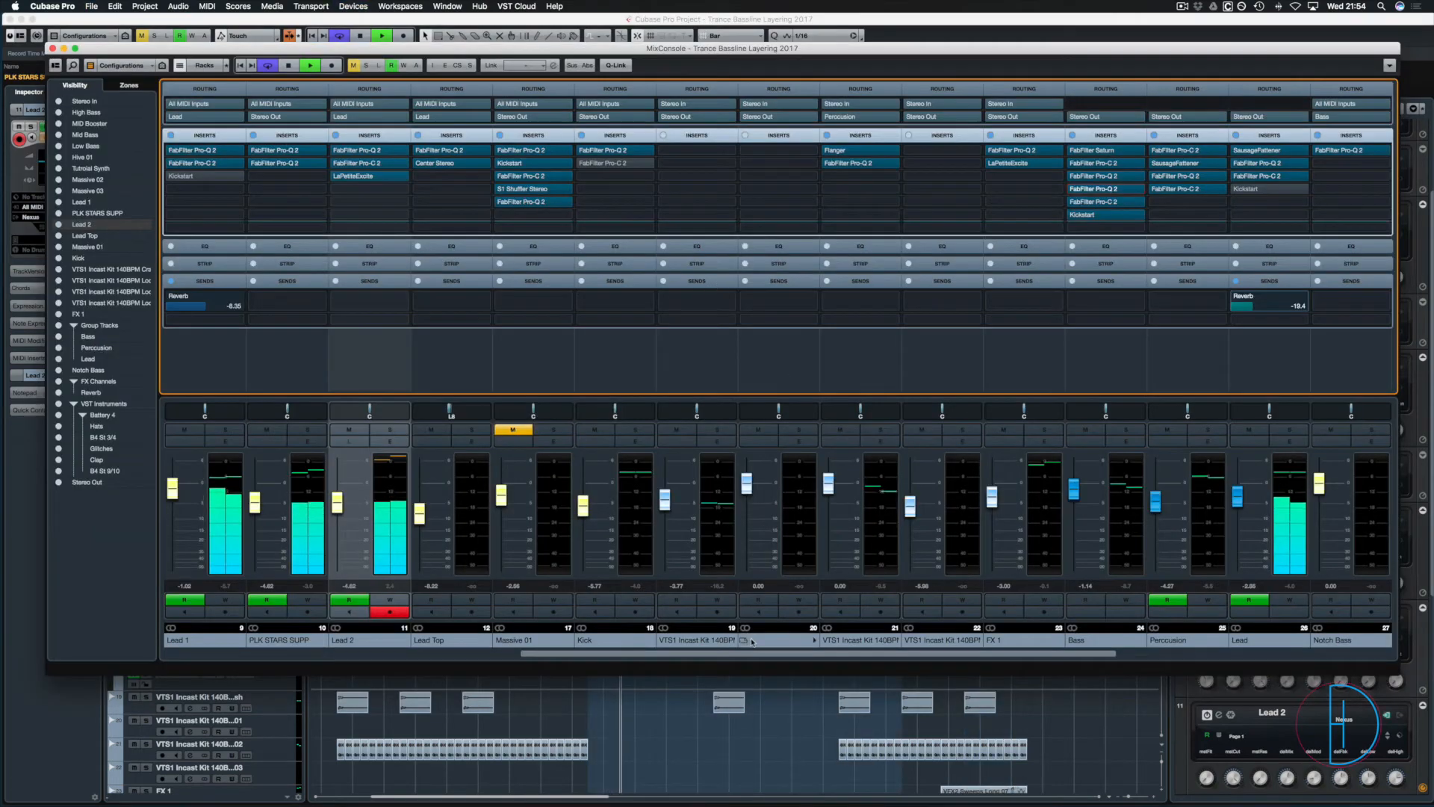
{"action": "left_click_drag", "start_coordinate": [670, 658], "coordinate": [473, 656]}
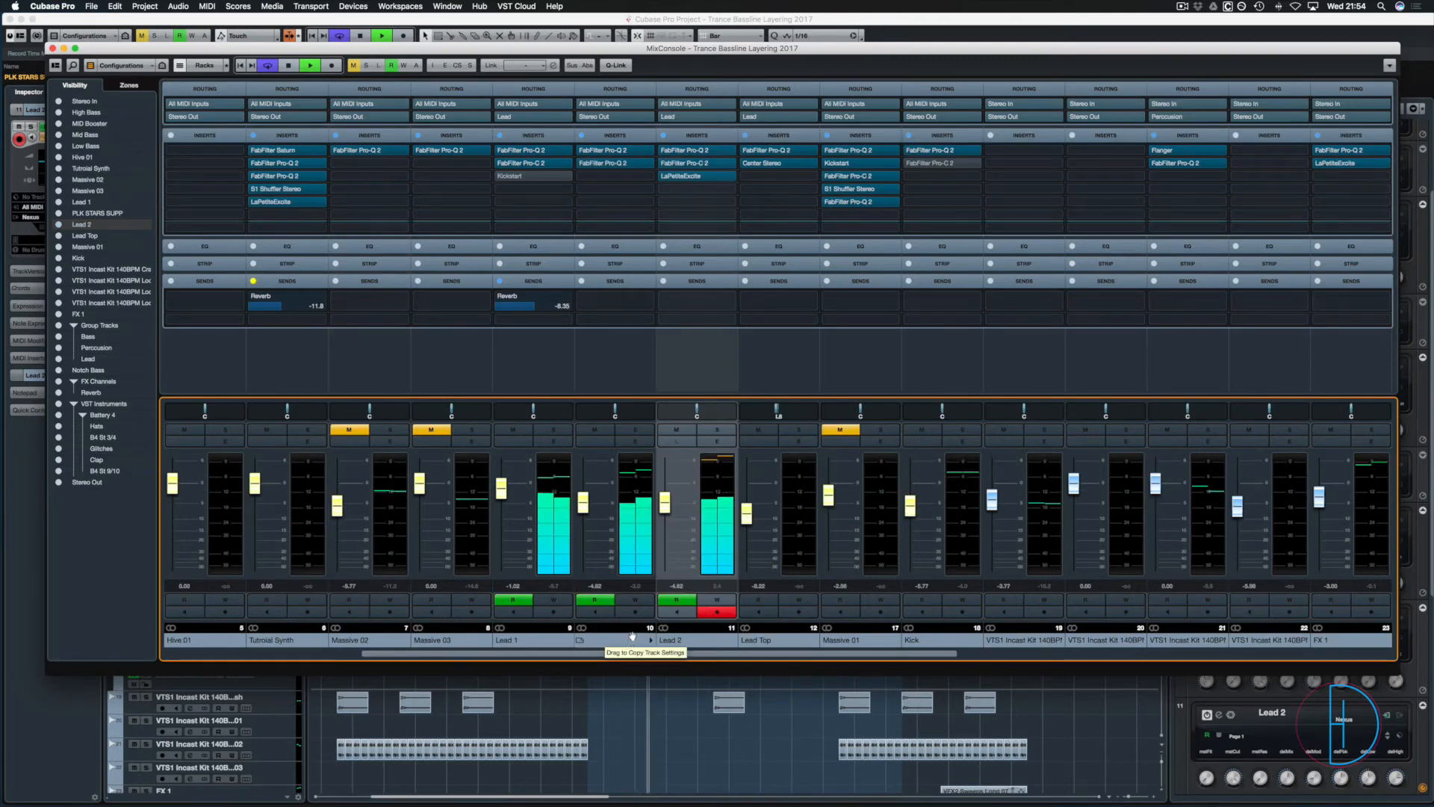
{"action": "key", "text": "space"}
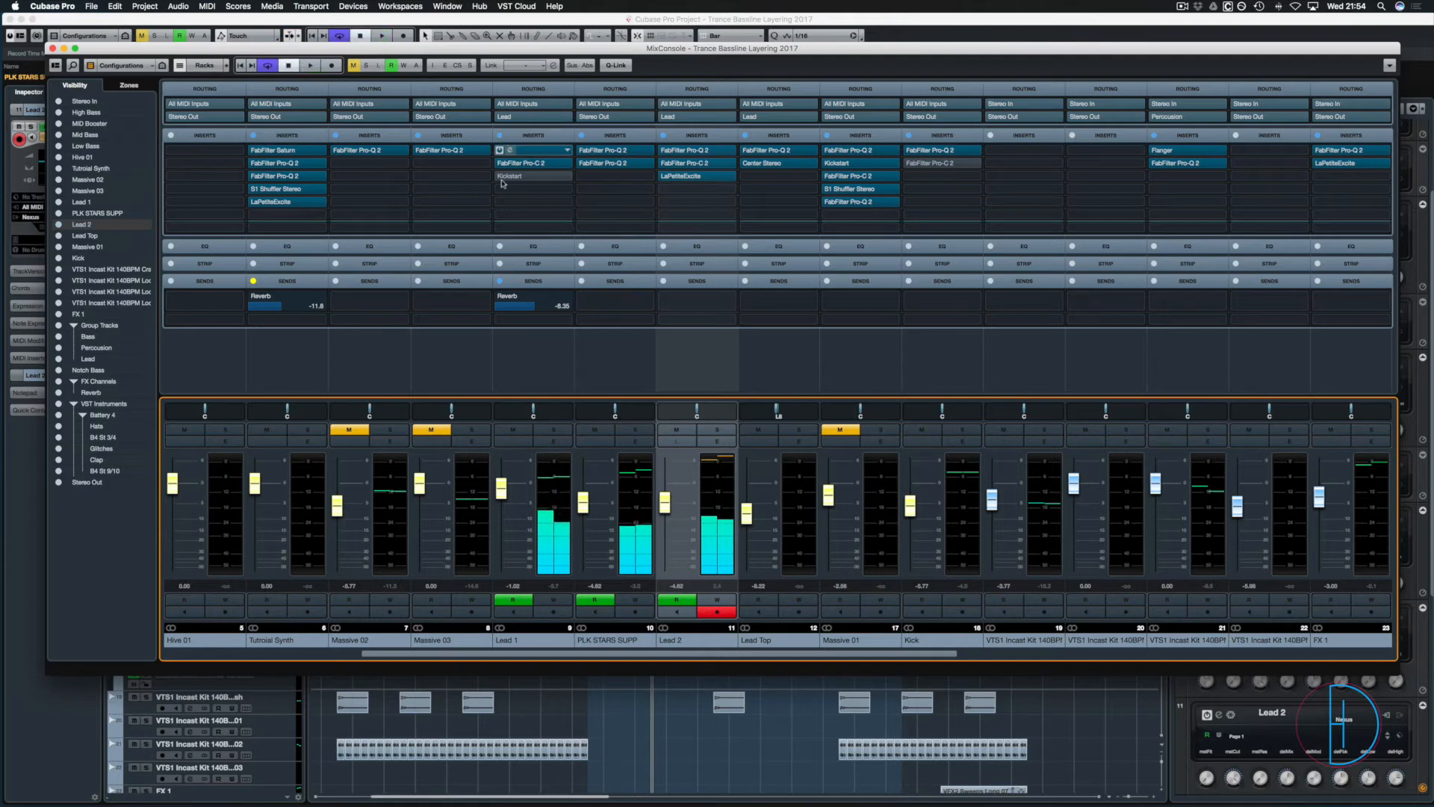
{"action": "left_click", "coordinate": [552, 431]}
{"action": "key", "text": "space"}
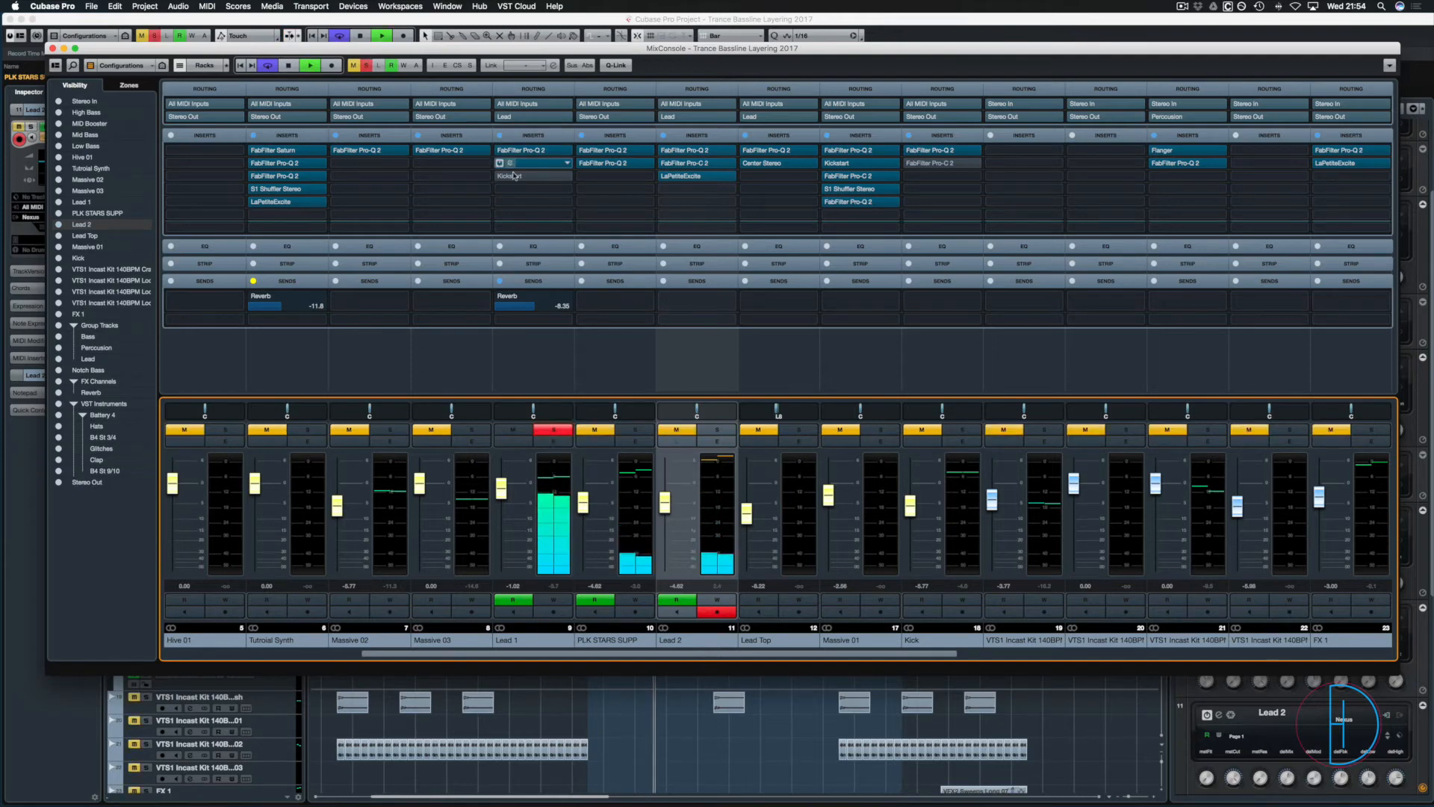
Open the FabFilter Pro-Q 2 on Lead 1, examine its mid cuts and high boost during playback, and close it.
{"action": "left_click", "coordinate": [512, 153]}
{"action": "left_click", "coordinate": [512, 152]}
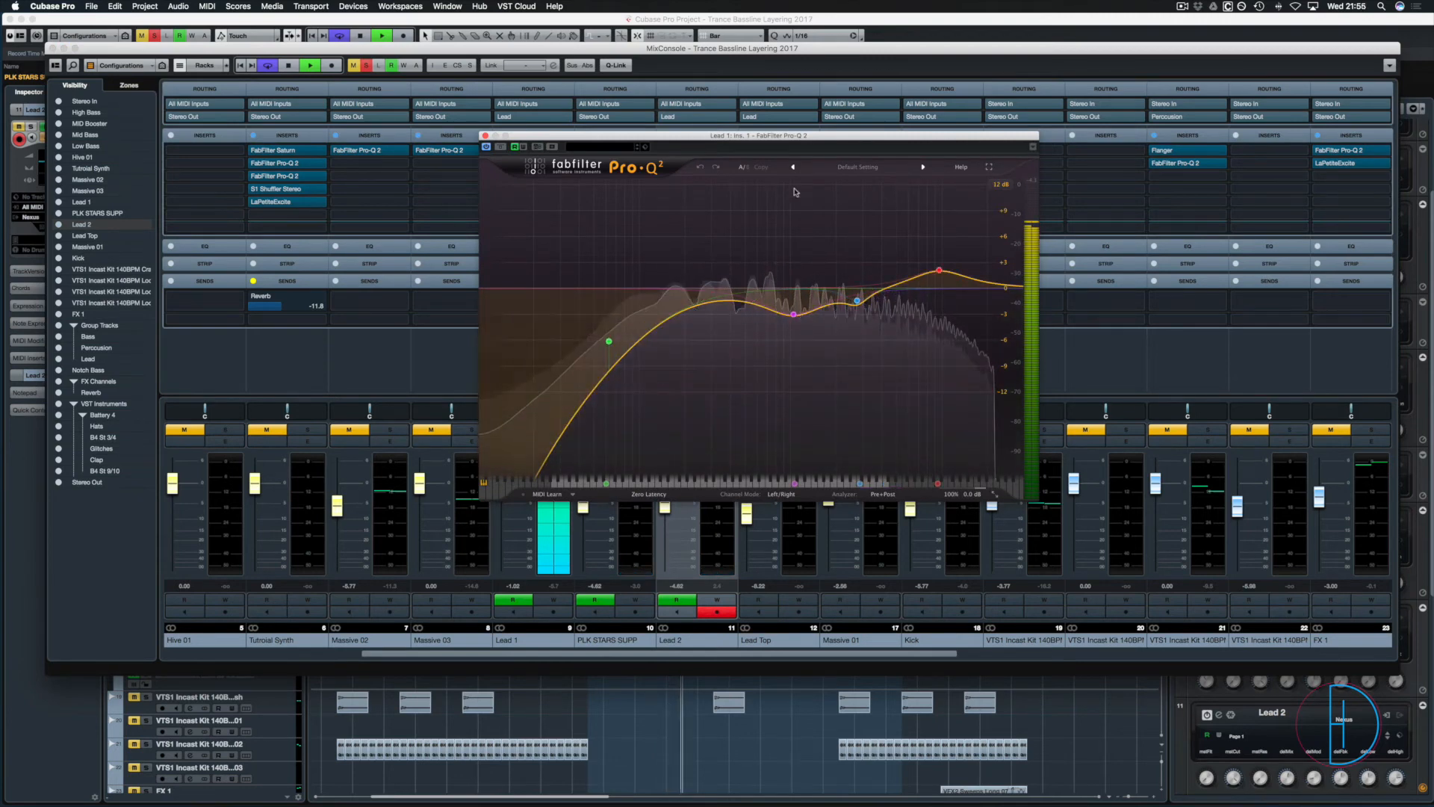
{"action": "mouse_move", "coordinate": [793, 317]}
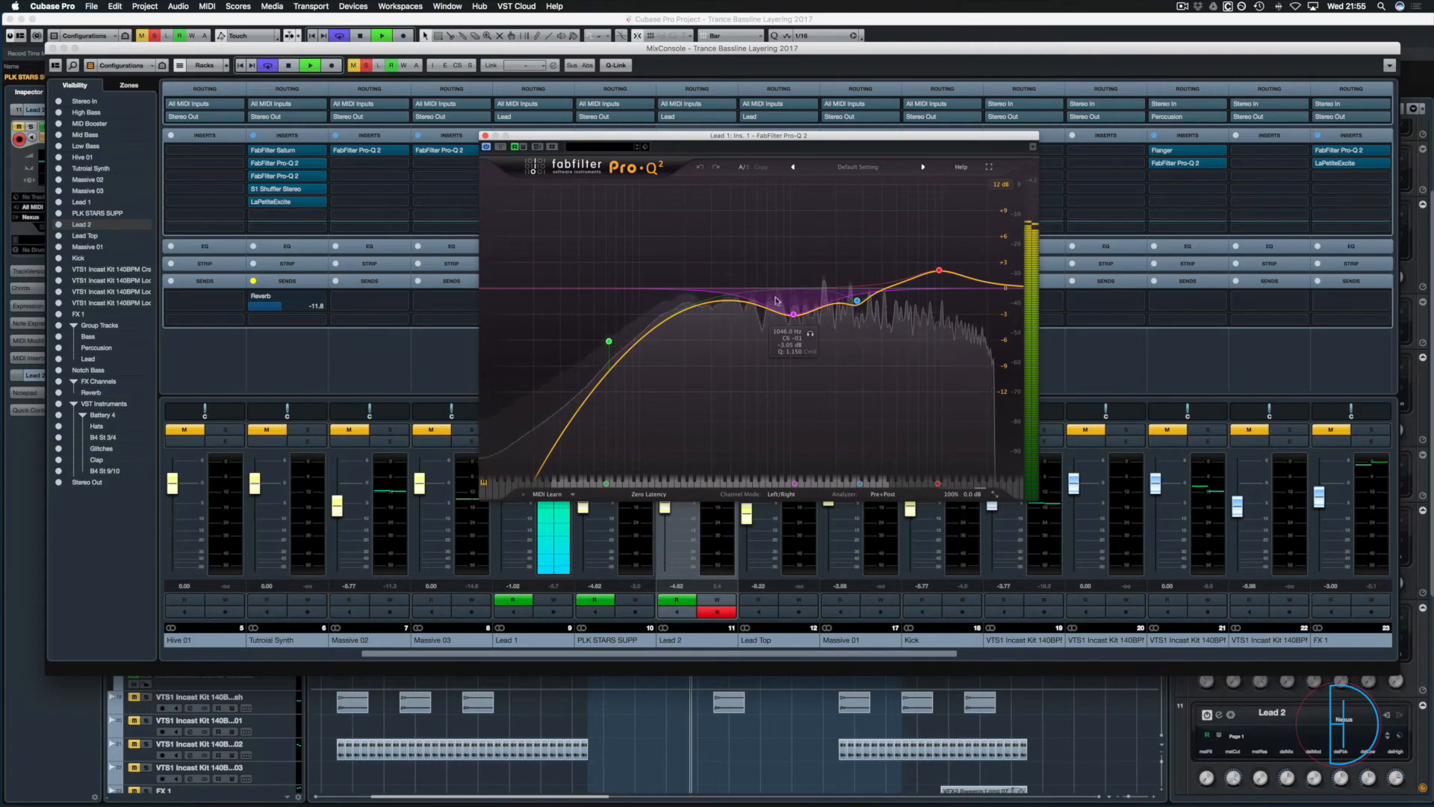
{"action": "mouse_move", "coordinate": [858, 301]}
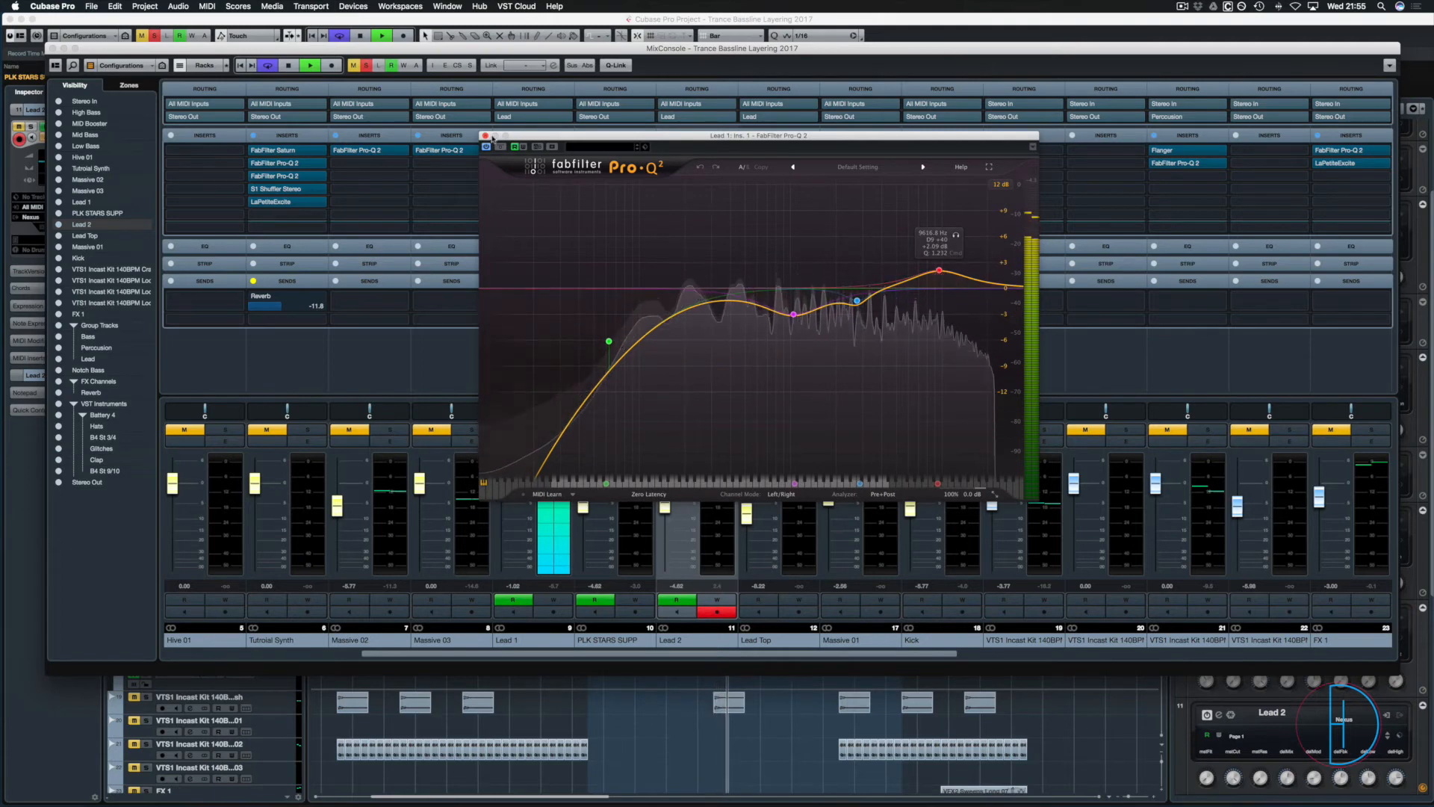
{"action": "left_click", "coordinate": [485, 136]}
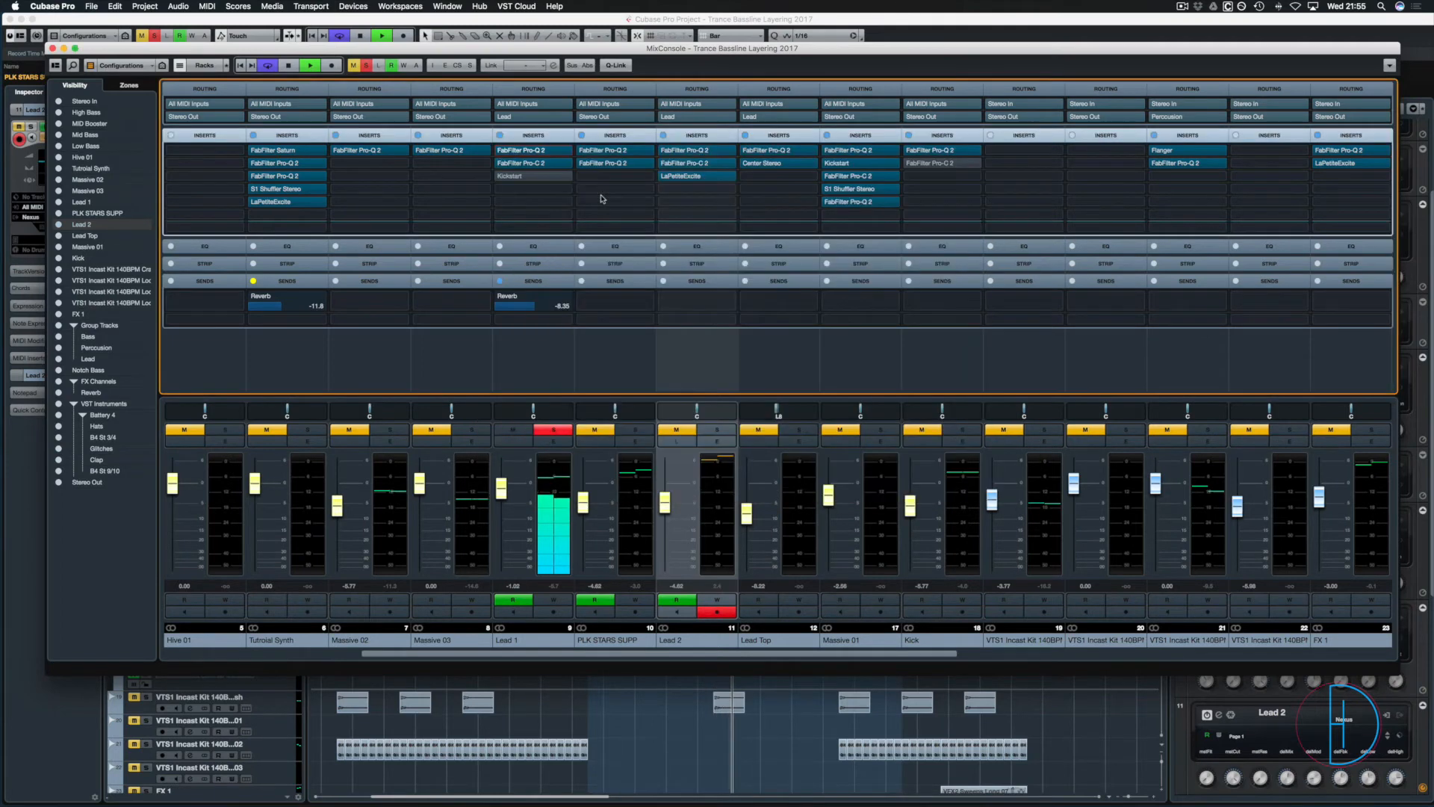
Open the FabFilter Pro-C 2 on Lead 1, stop playback, and check its threshold, ratio, attack and release settings.
{"action": "left_click", "coordinate": [509, 163]}
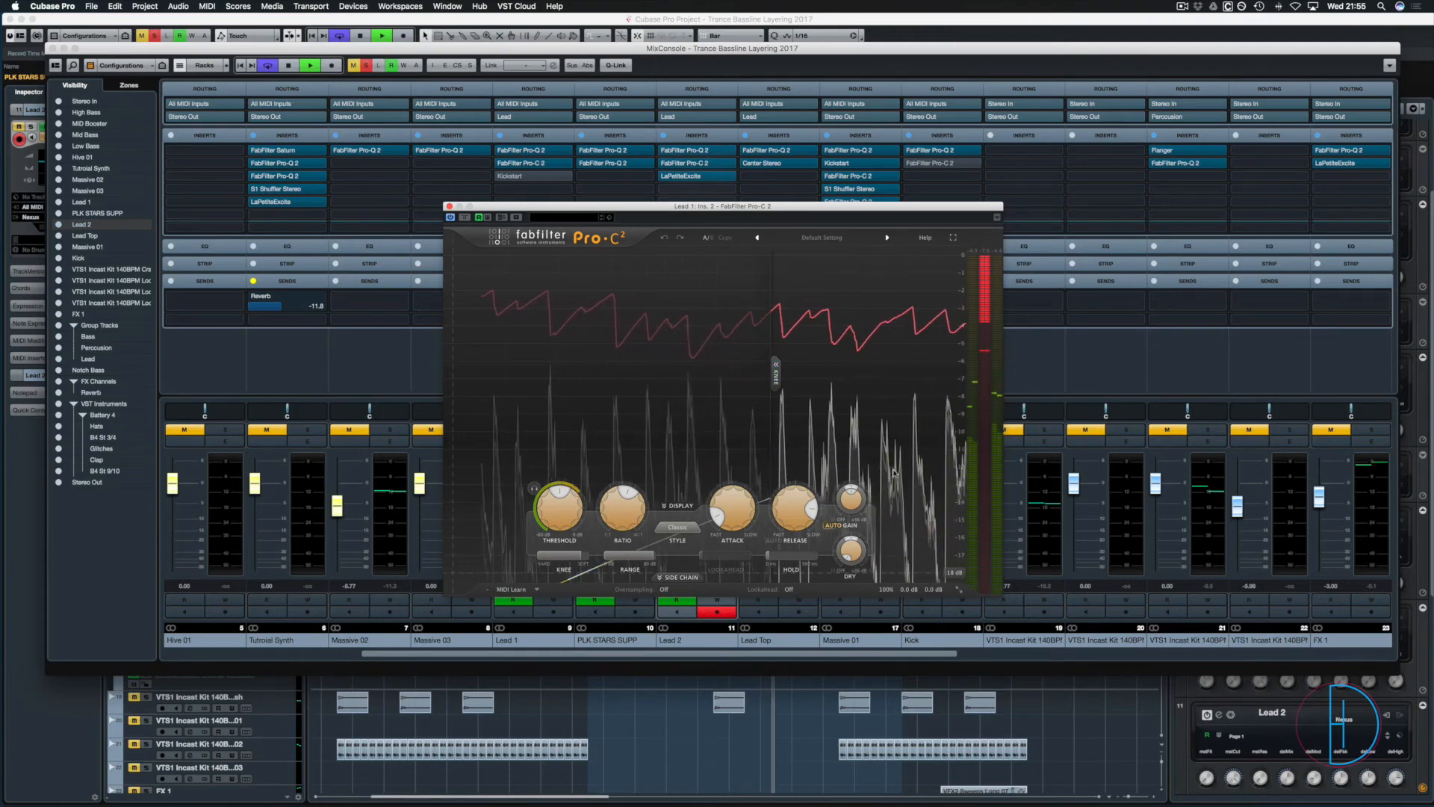
{"action": "key", "text": "space"}
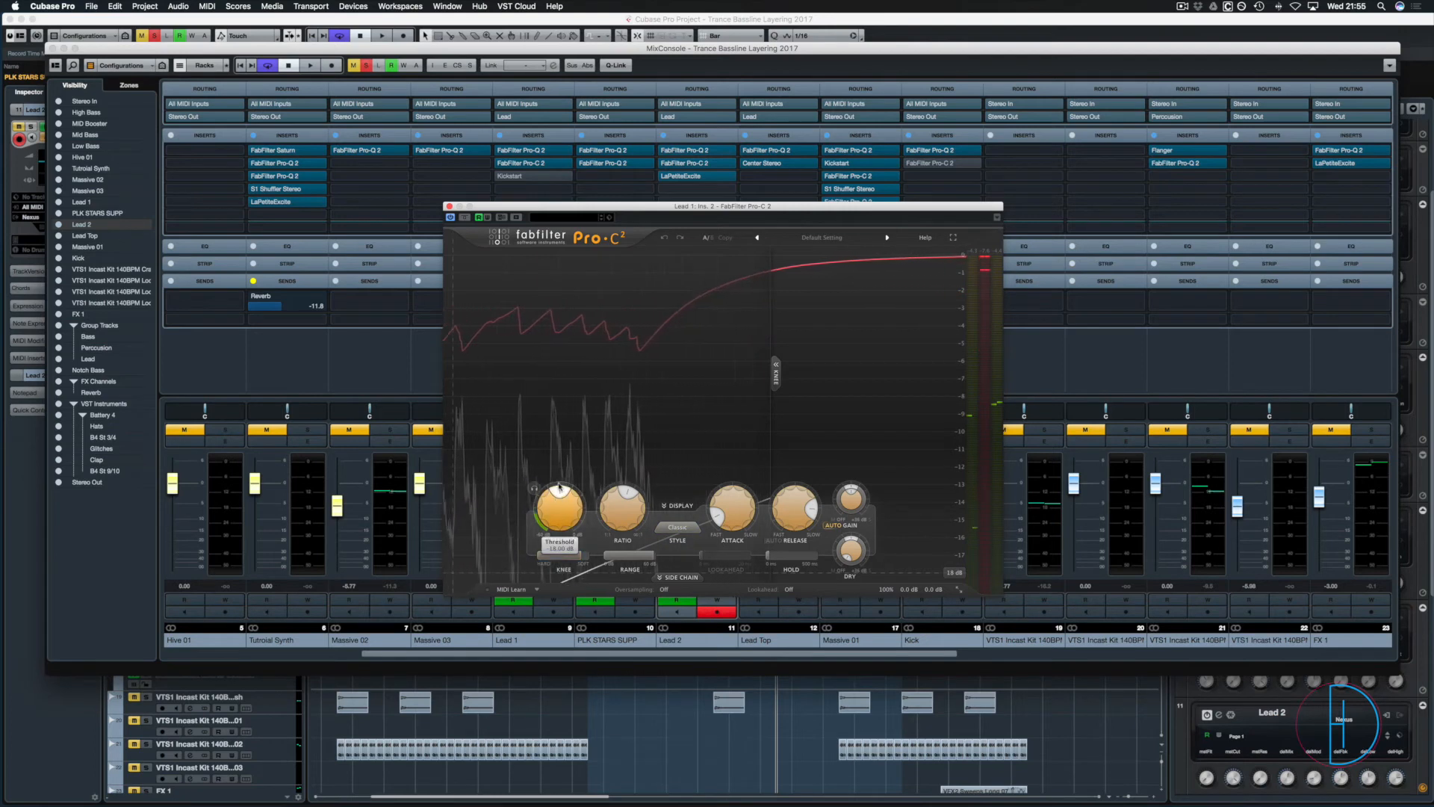
{"action": "mouse_move", "coordinate": [629, 512]}
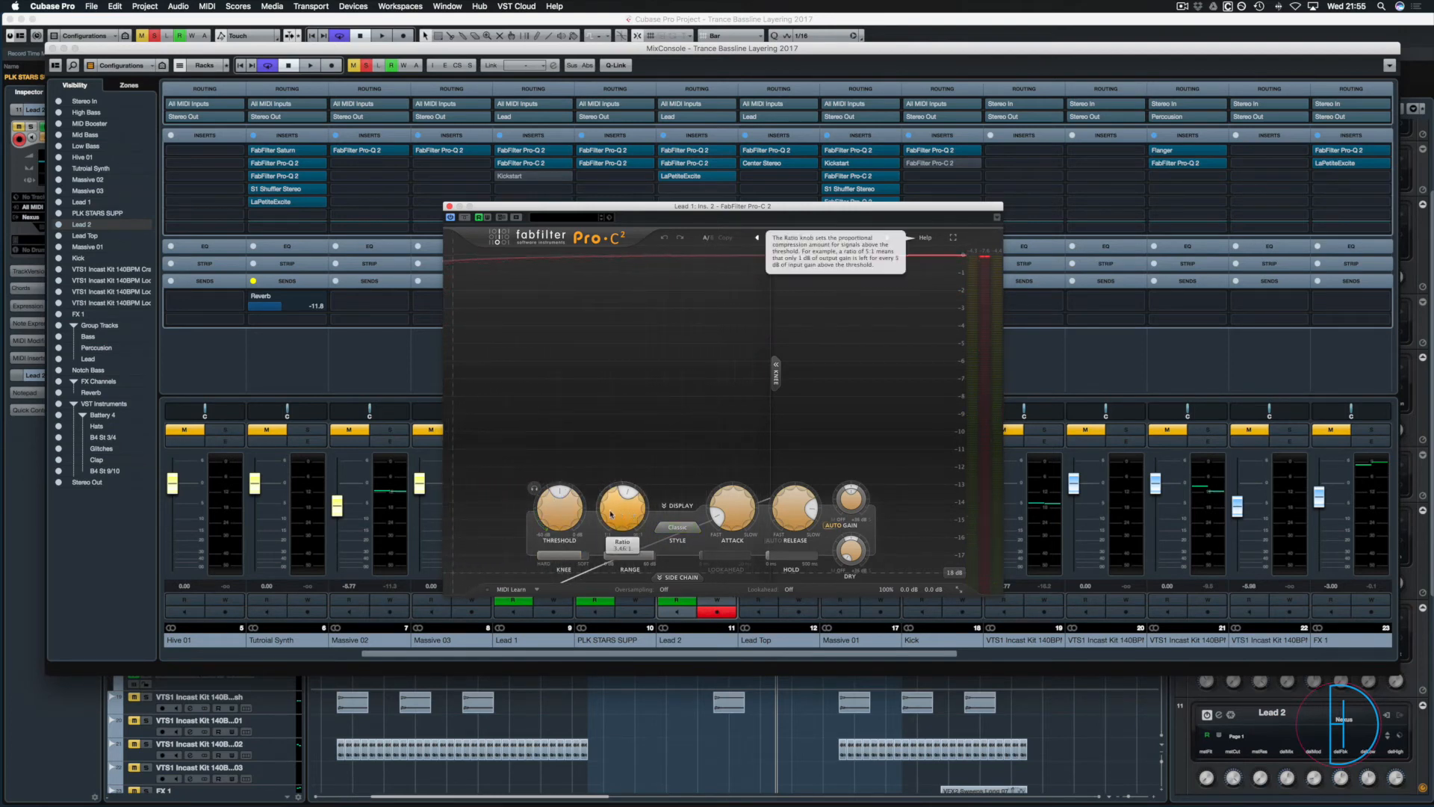
{"action": "mouse_move", "coordinate": [560, 508]}
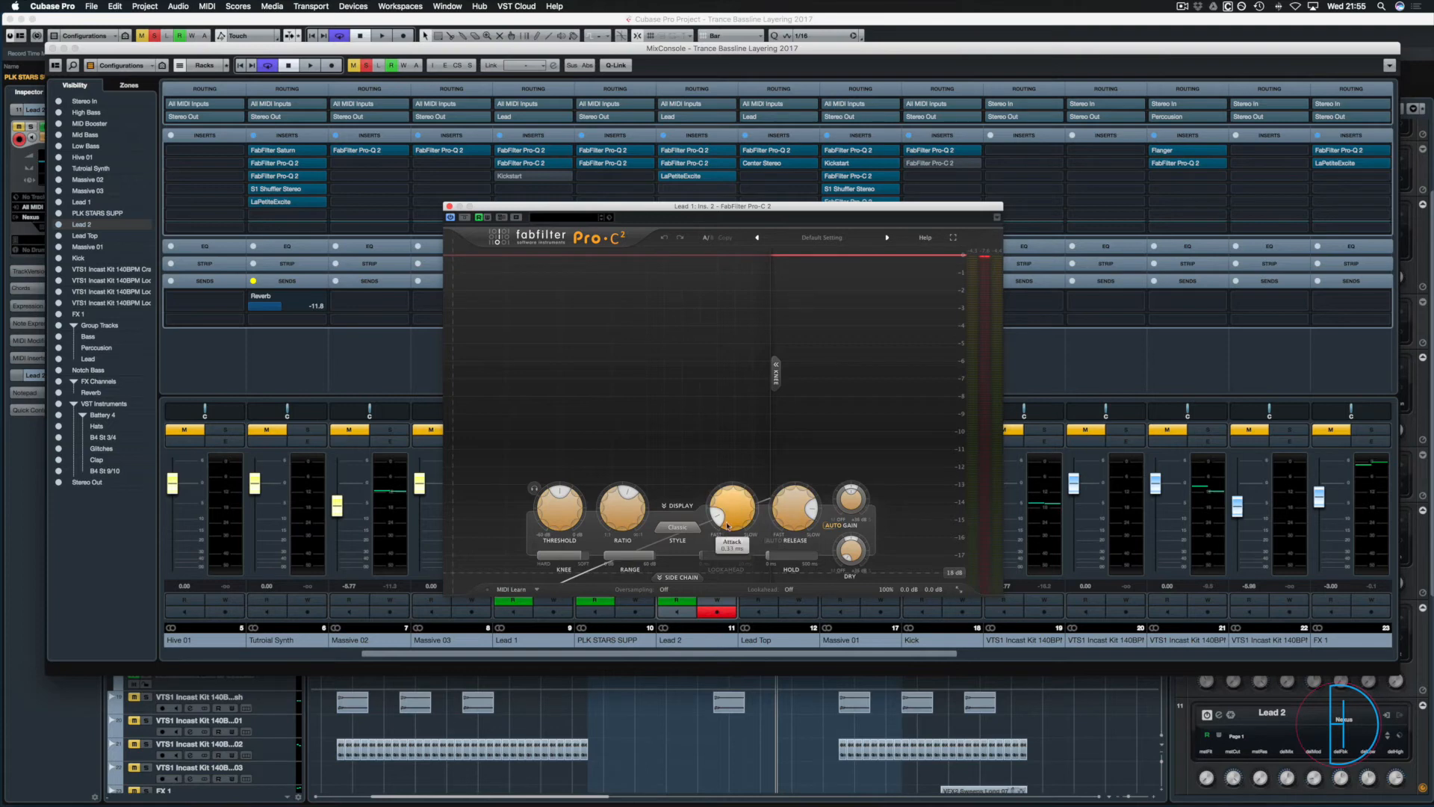
{"action": "mouse_move", "coordinate": [815, 511]}
{"action": "mouse_move", "coordinate": [752, 523]}
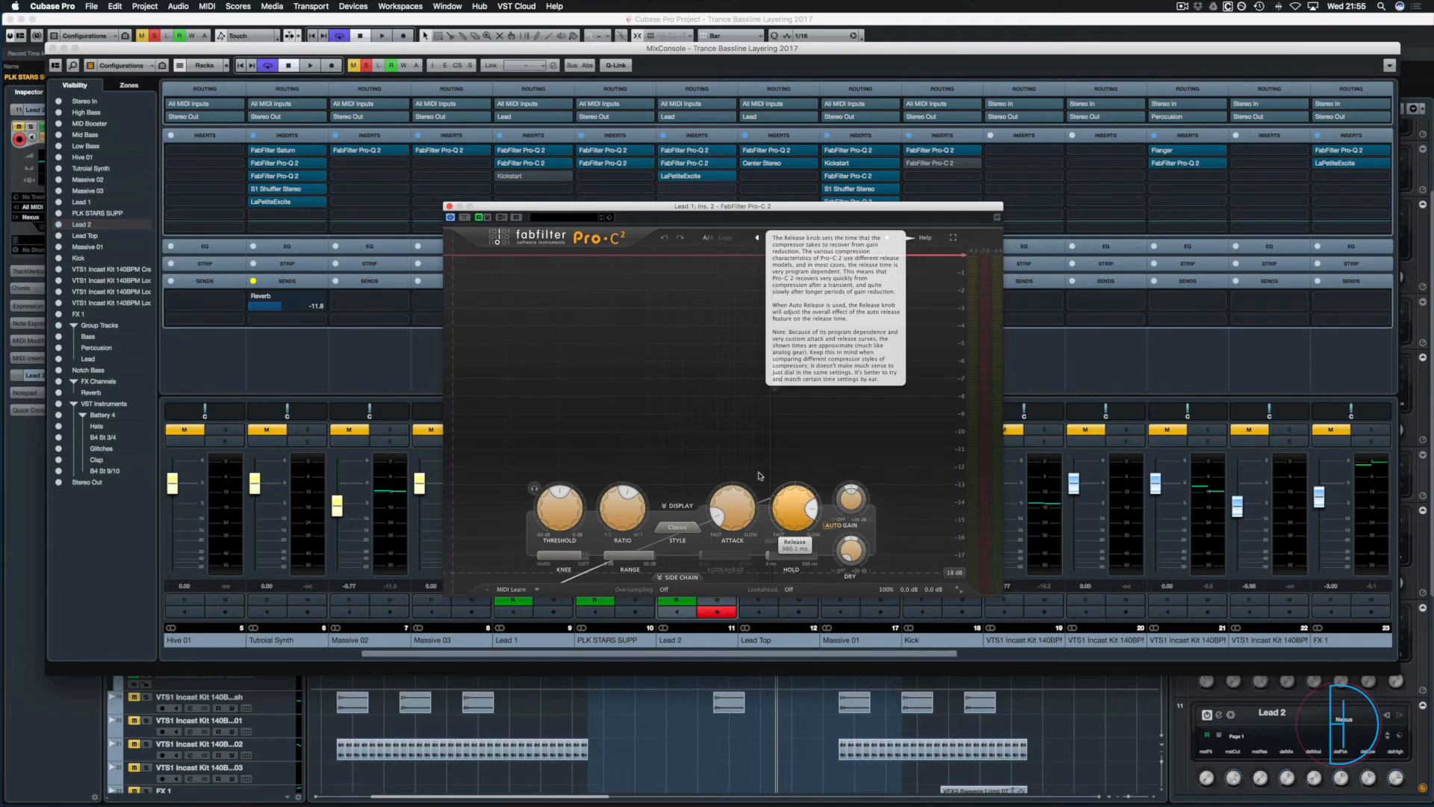
Try a very short release on Lead 1's Pro-C 2, starting and stopping playback to hear it.
{"action": "key", "text": "space"}
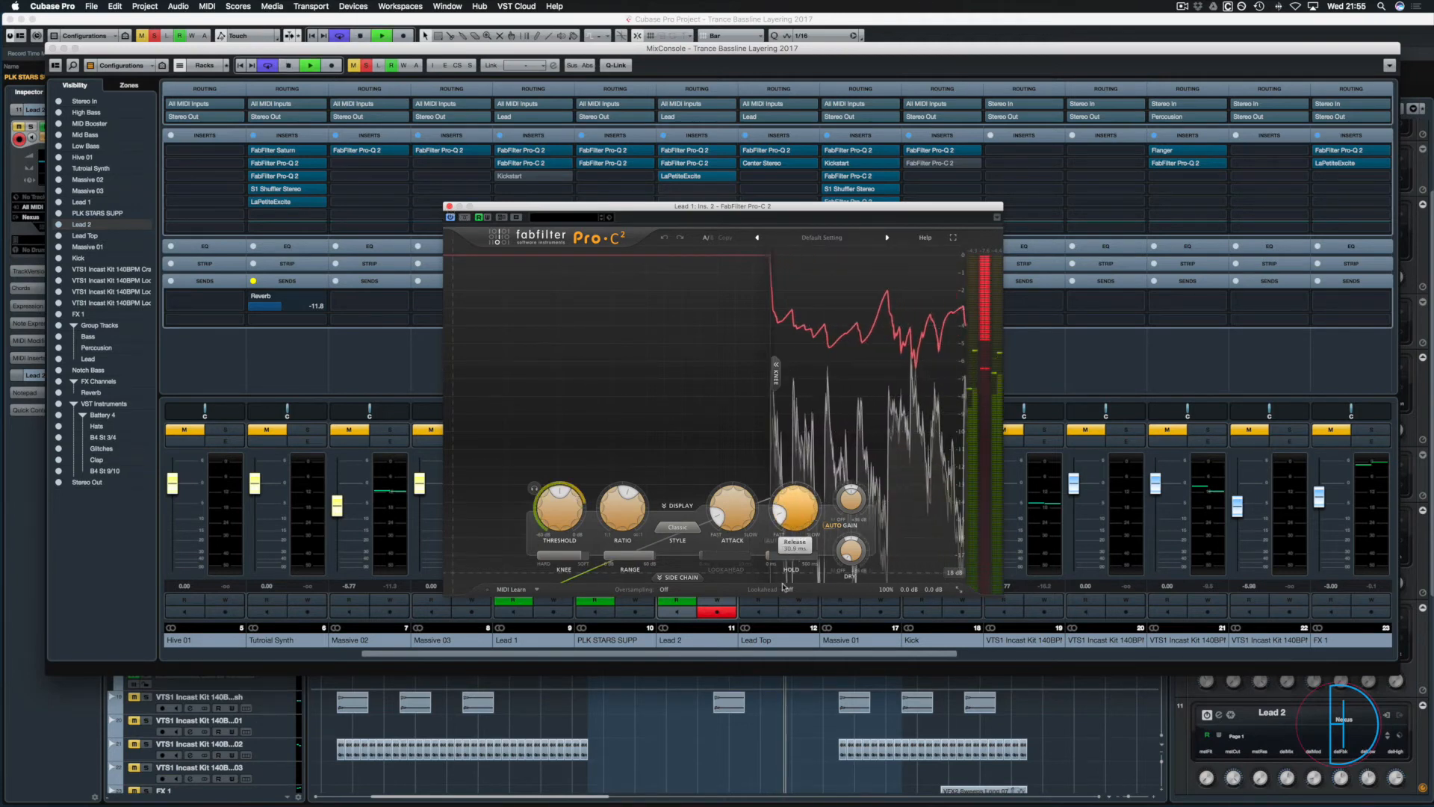
{"action": "key", "text": "space"}
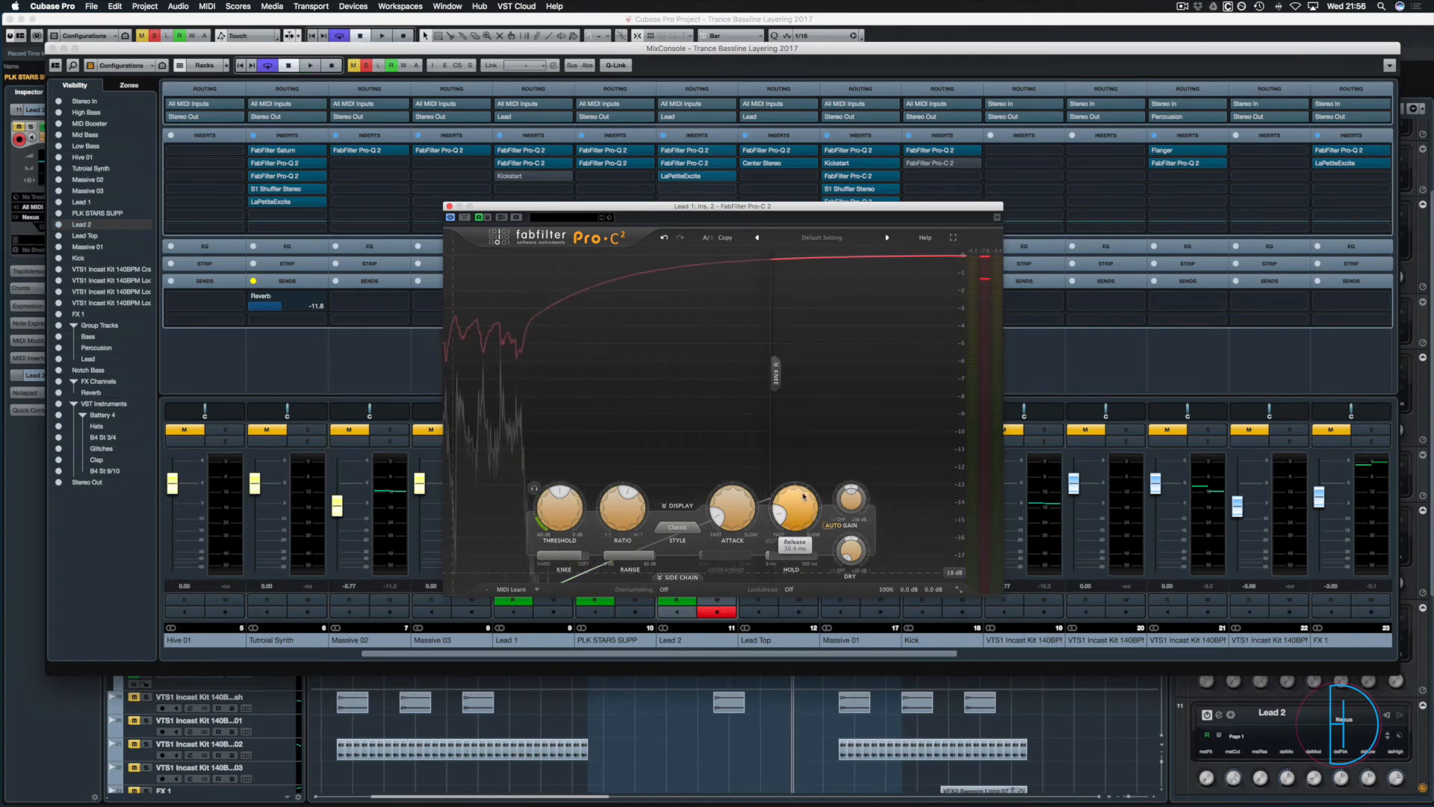
{"action": "mouse_move", "coordinate": [797, 564]}
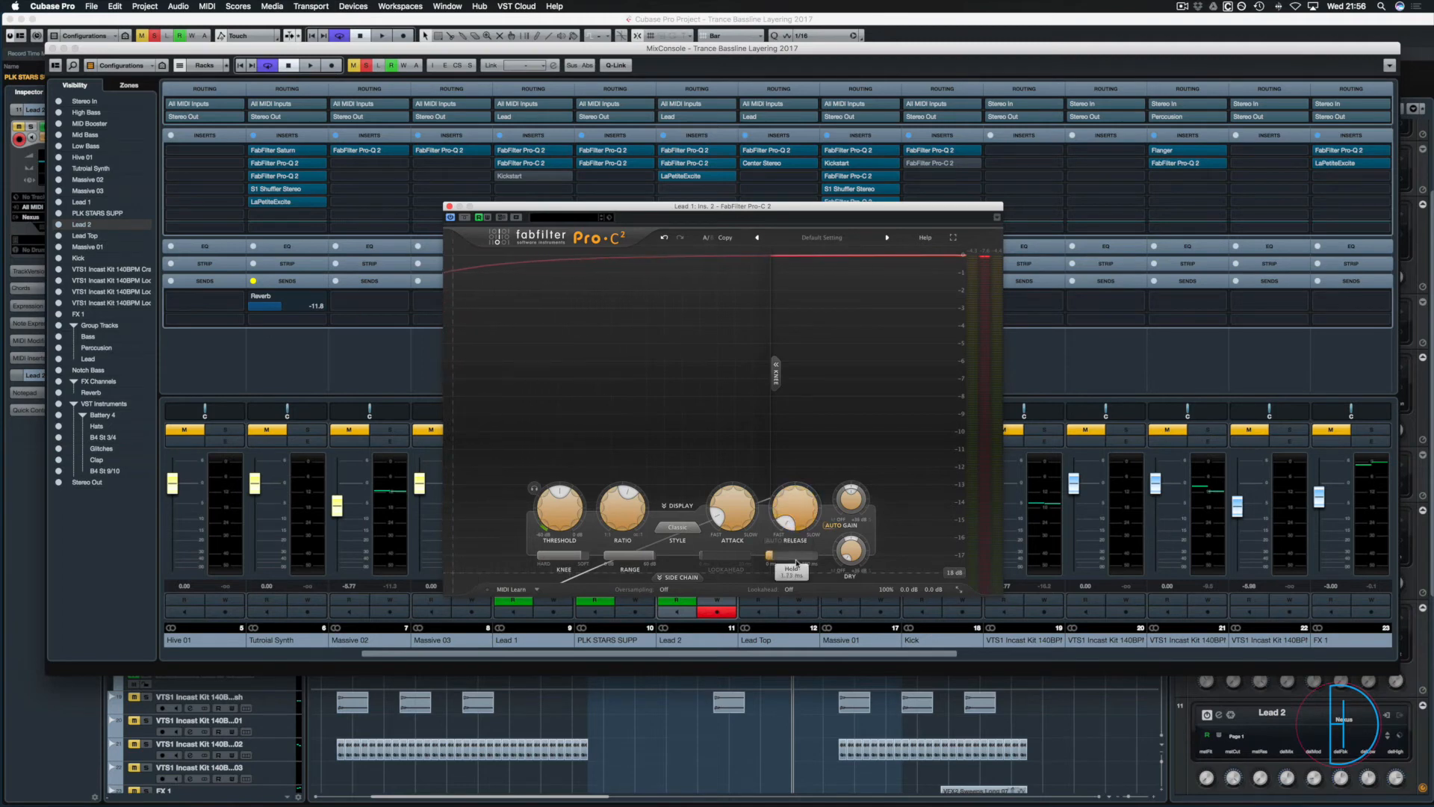
{"action": "key", "text": "space"}
{"action": "key", "text": "space"}
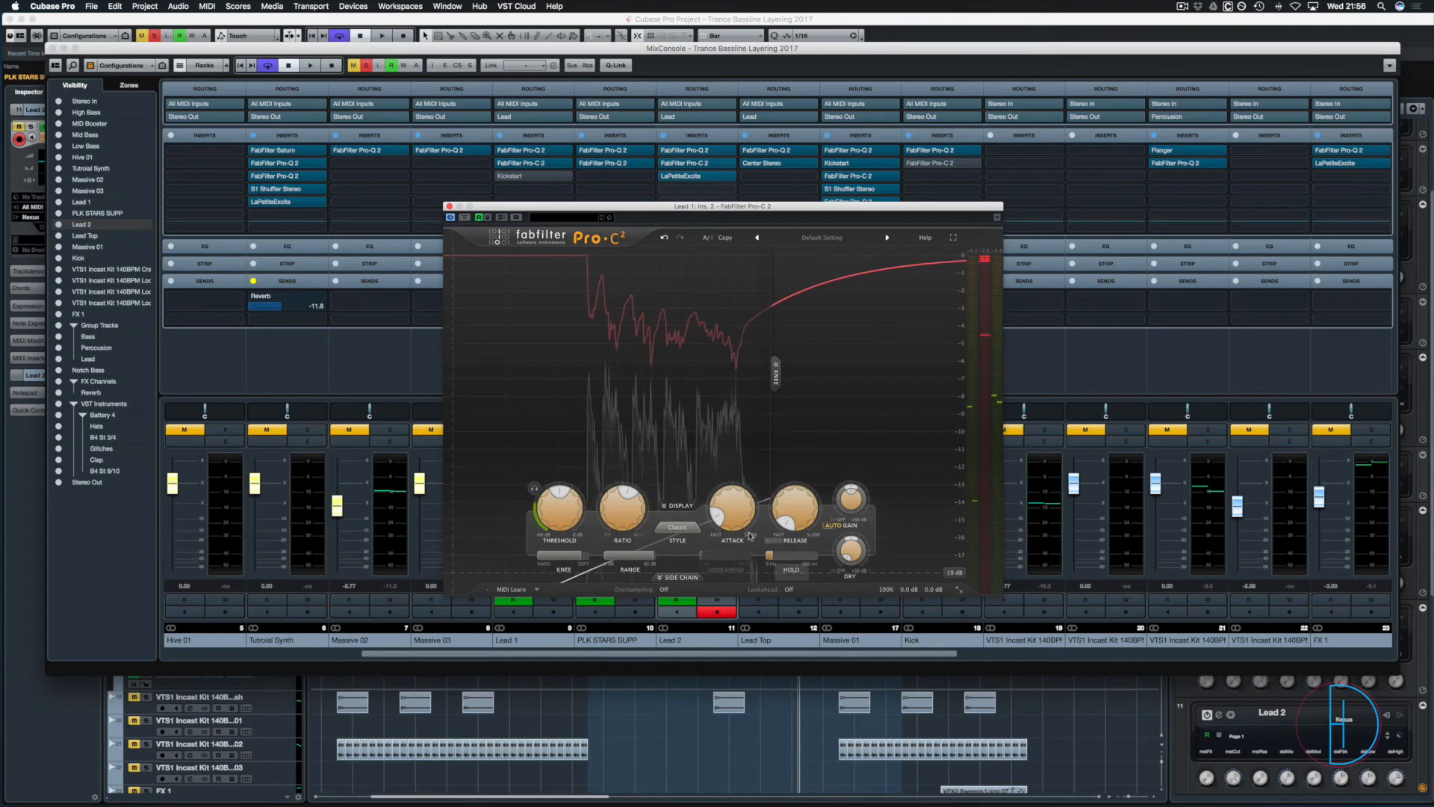
Raise the release on Lead 1's Pro-C 2 to about 490 ms during playback, stop, and close the compressor.
{"action": "key", "text": "space"}
{"action": "left_click_drag", "start_coordinate": [794, 511], "coordinate": [793, 422]}
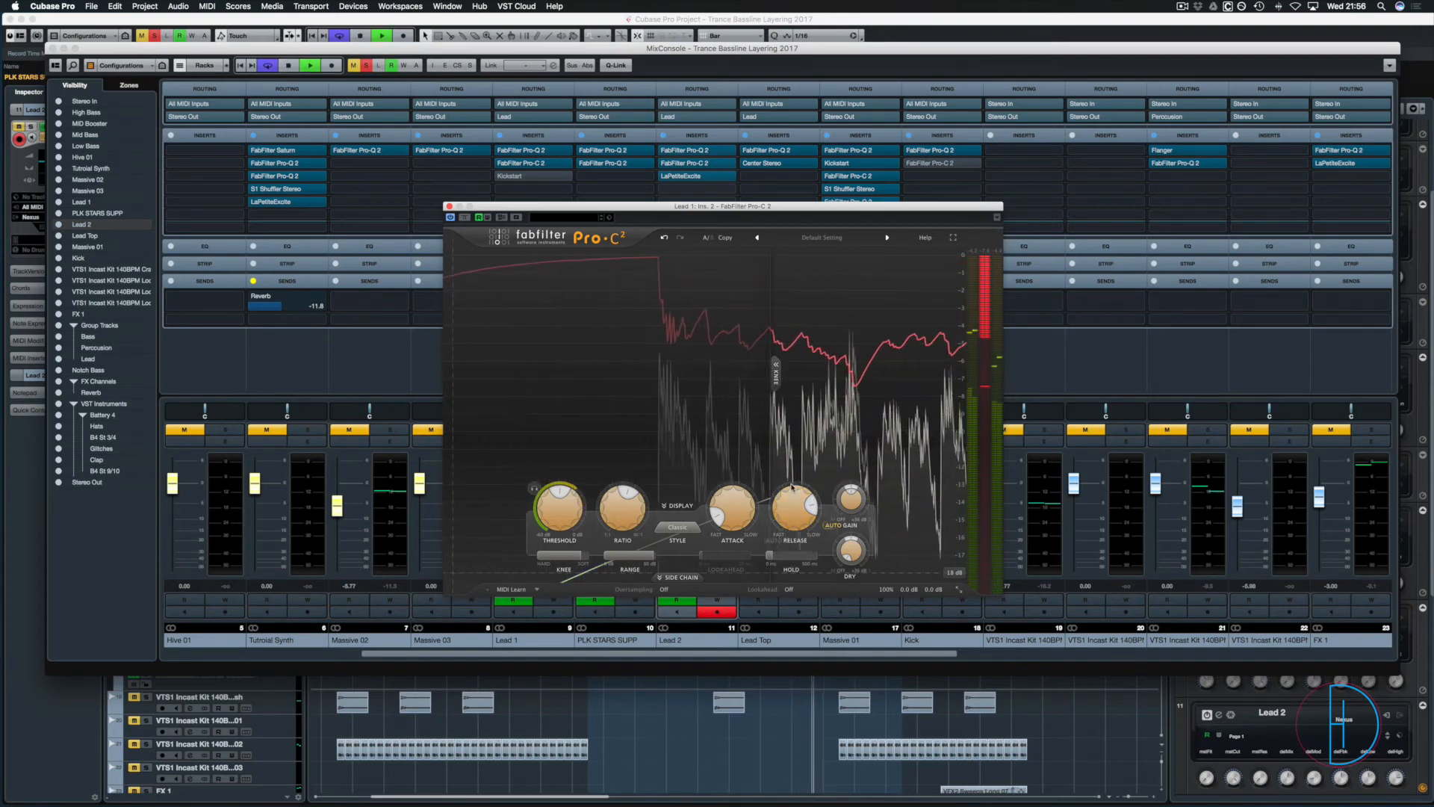
{"action": "mouse_move", "coordinate": [785, 507]}
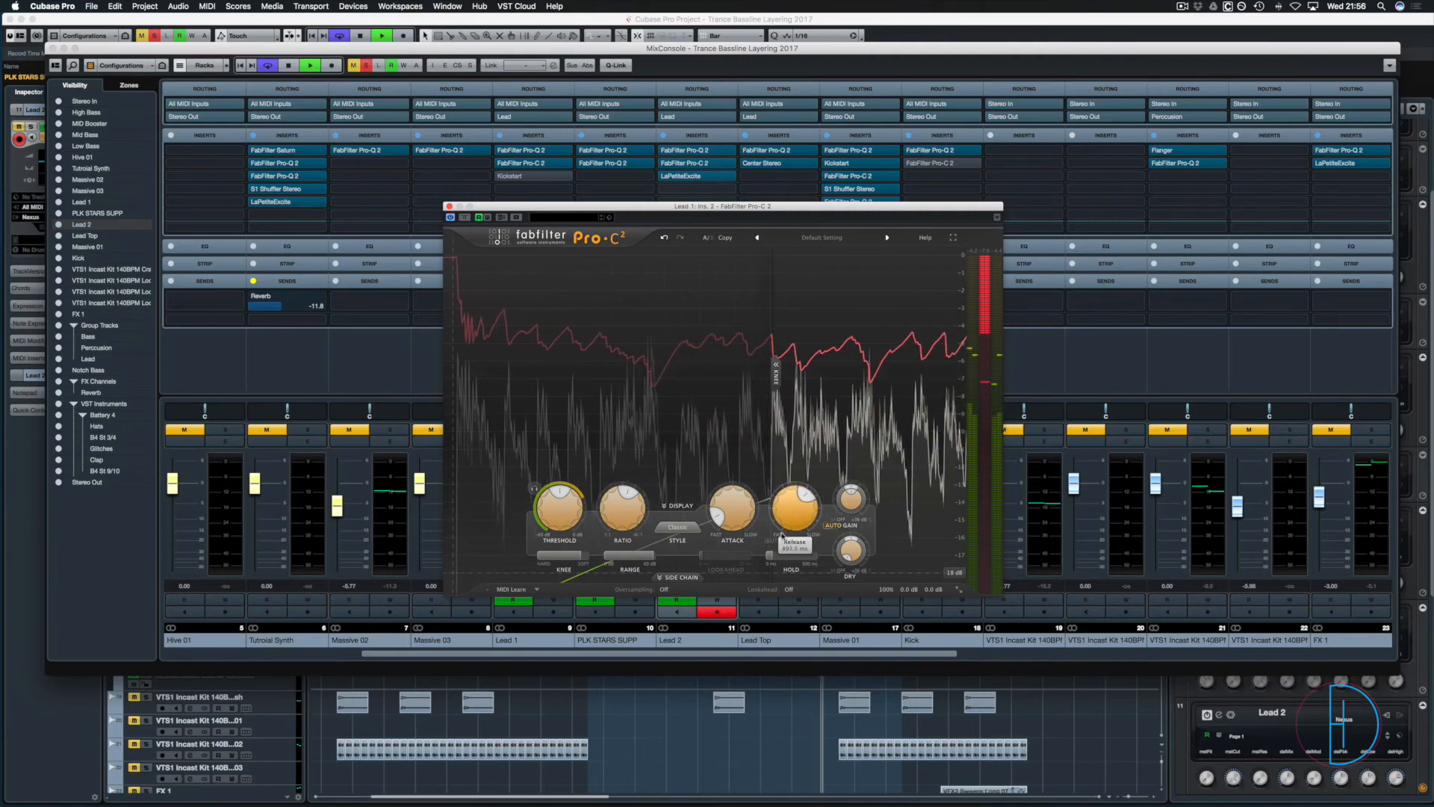
{"action": "left_click_drag", "start_coordinate": [781, 535], "coordinate": [793, 573]}
{"action": "key", "text": "space"}
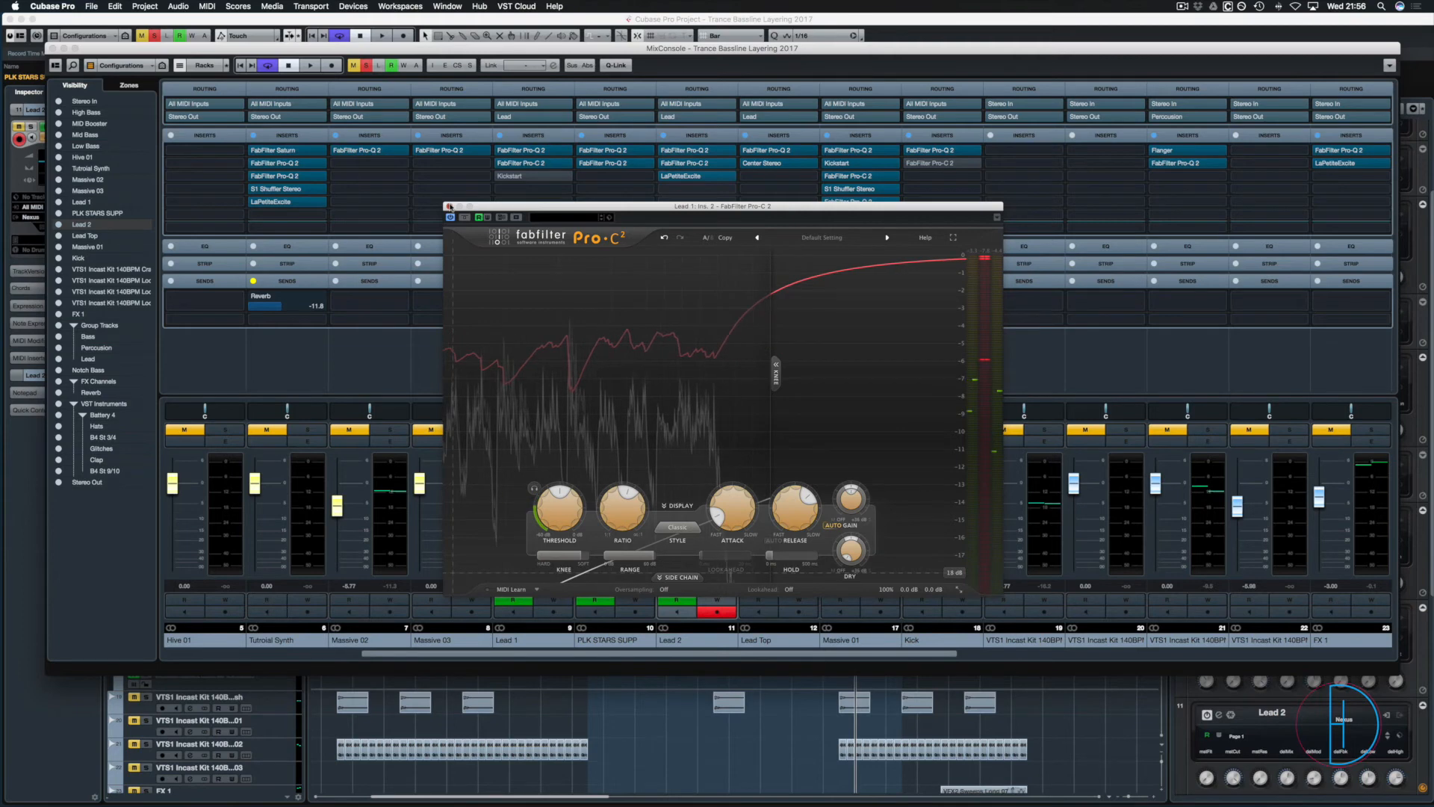
{"action": "left_click", "coordinate": [449, 206]}
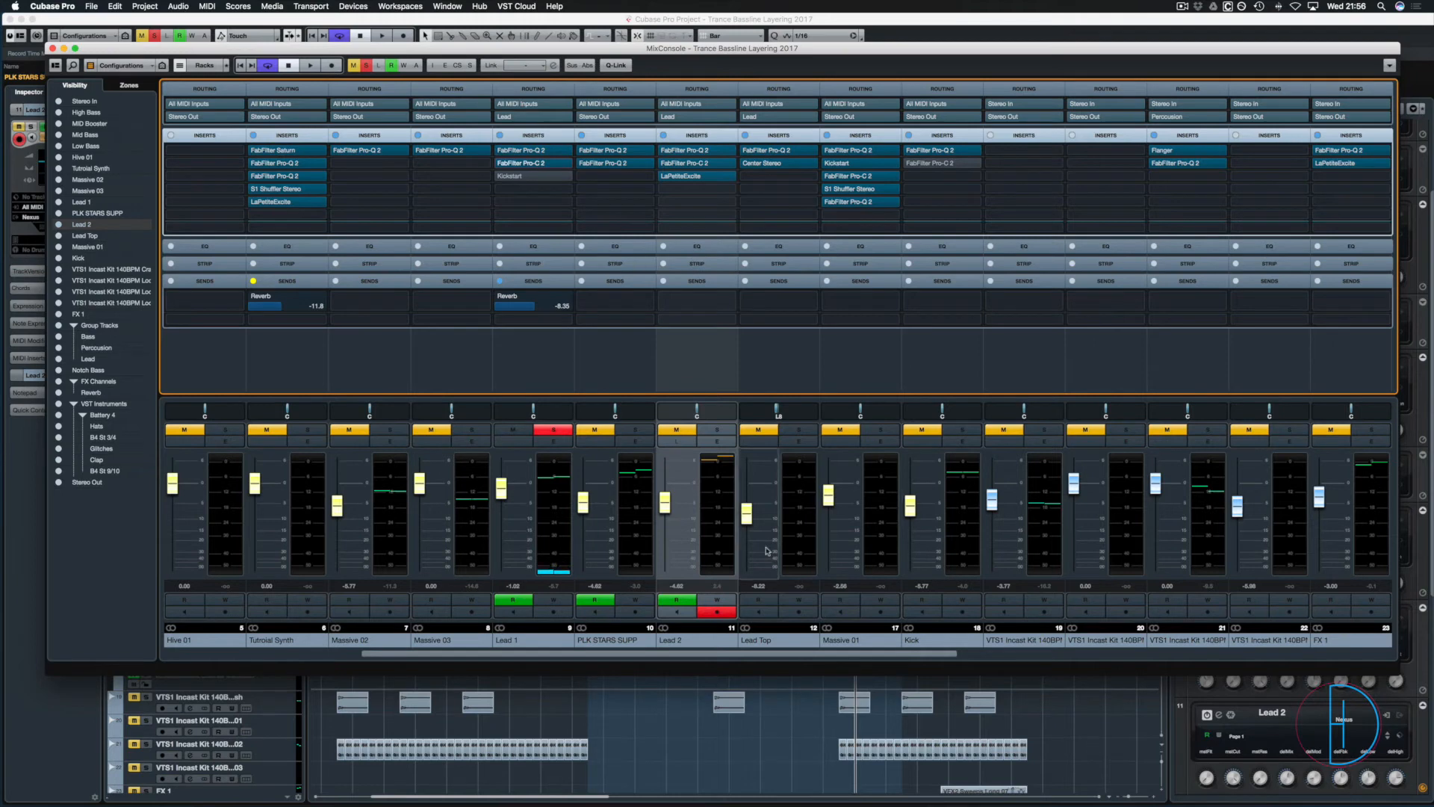
Move the solo from Lead 1 to the Lead 2 channel only.
{"action": "left_click", "coordinate": [633, 431]}
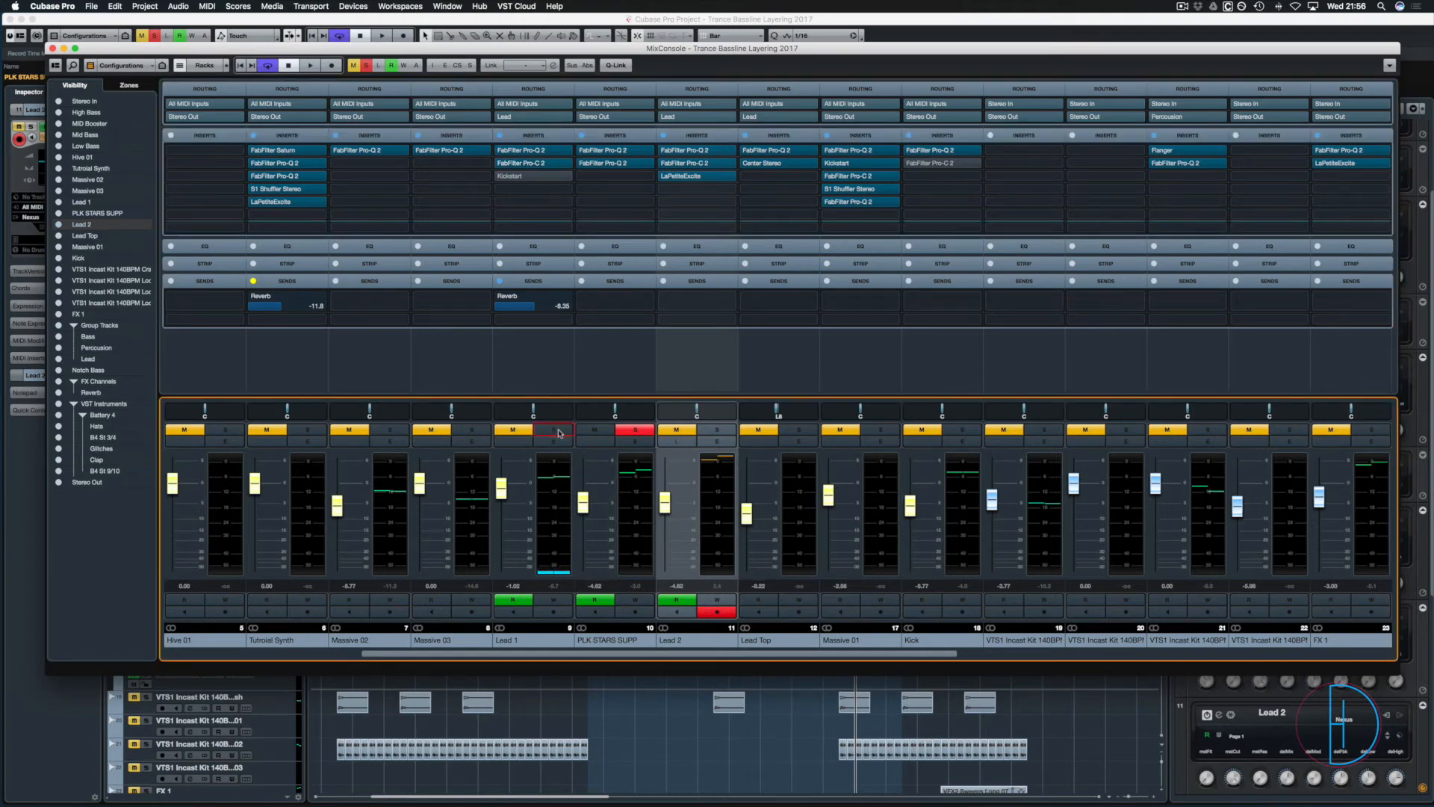
{"action": "left_click", "coordinate": [635, 430]}
{"action": "left_click", "coordinate": [707, 432]}
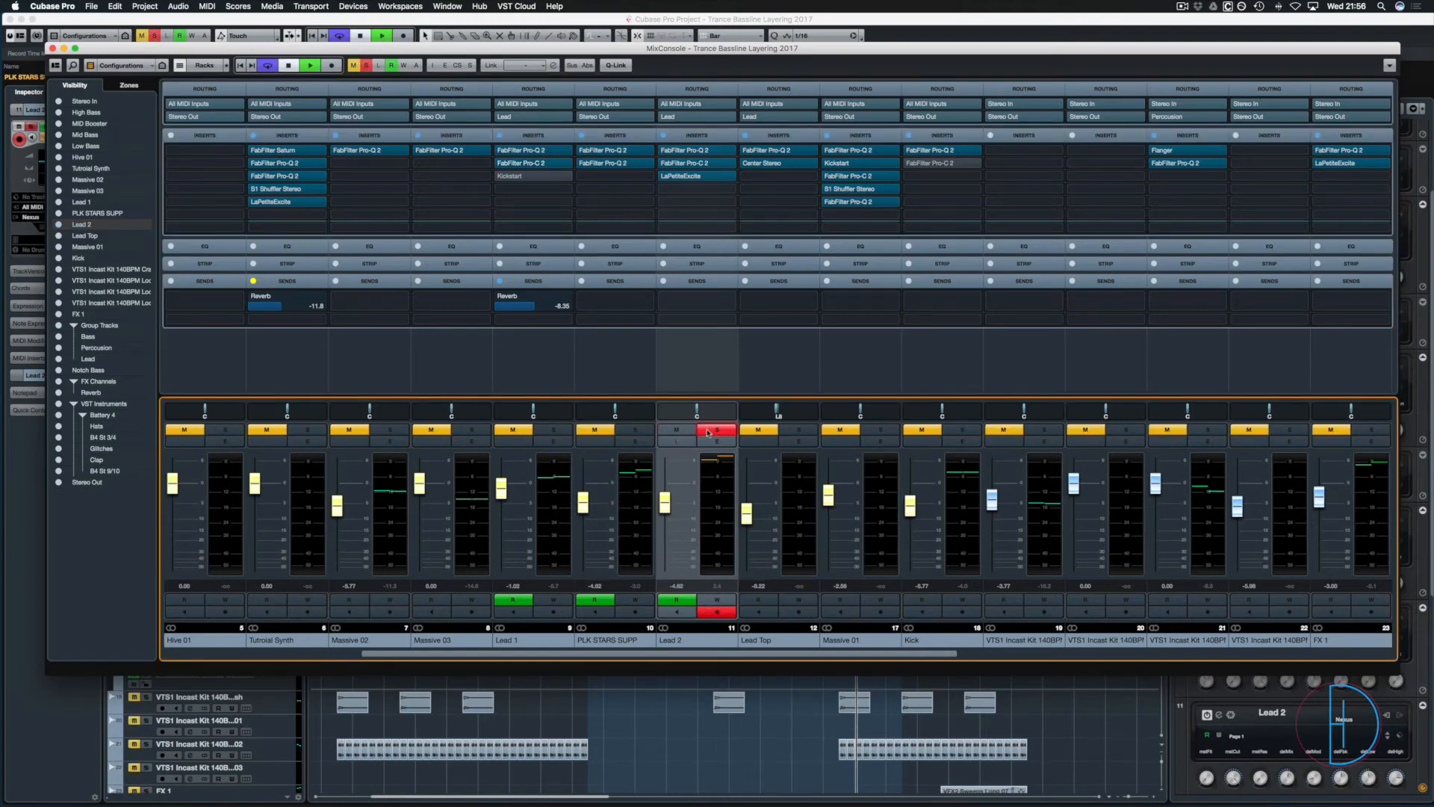
Open Lead 2's Pro-Q 2, audition its low-mid cut on its own during playback, check the high boosts, and close it.
{"action": "left_click", "coordinate": [673, 153]}
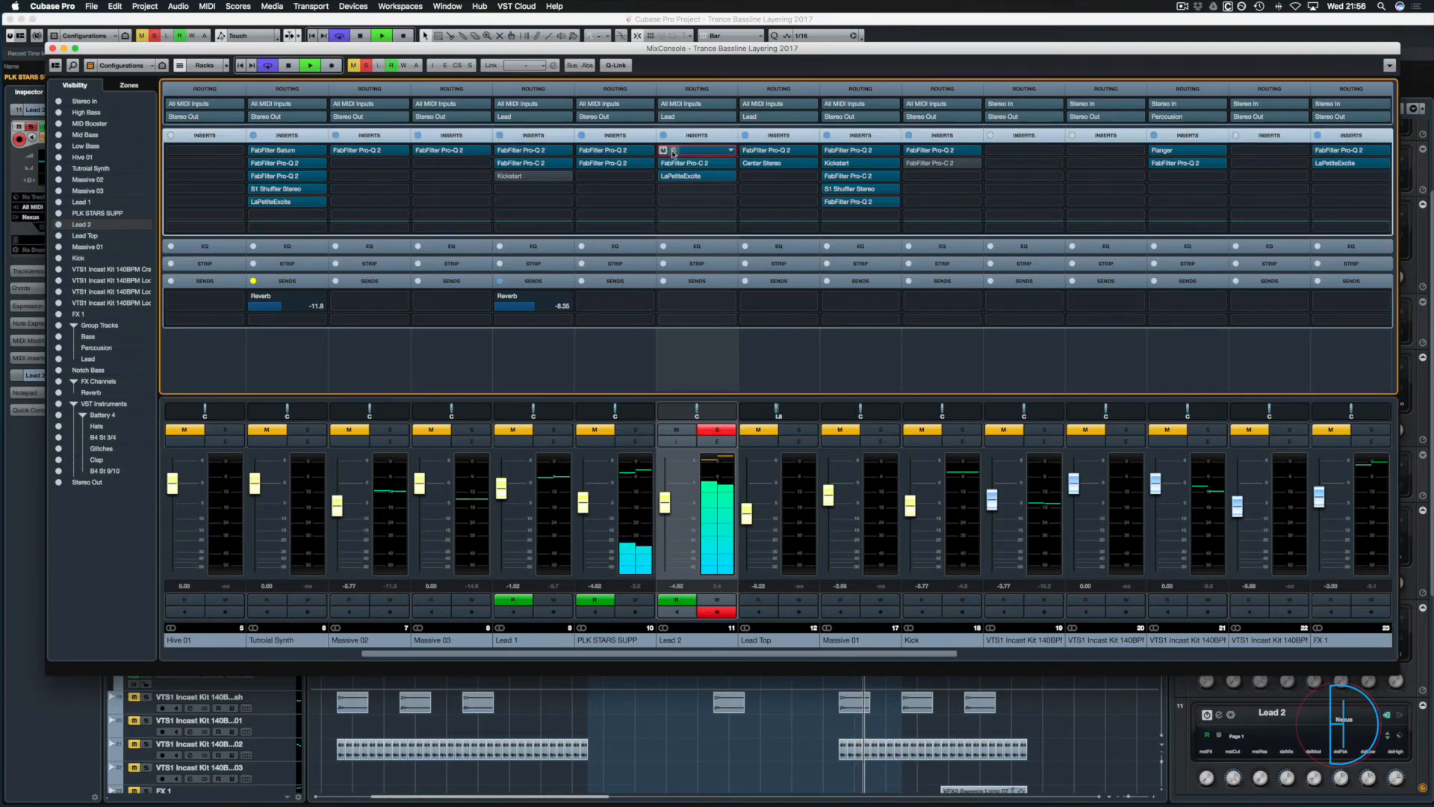
{"action": "left_click", "coordinate": [673, 153]}
{"action": "key", "text": "space"}
{"action": "mouse_move", "coordinate": [692, 323]}
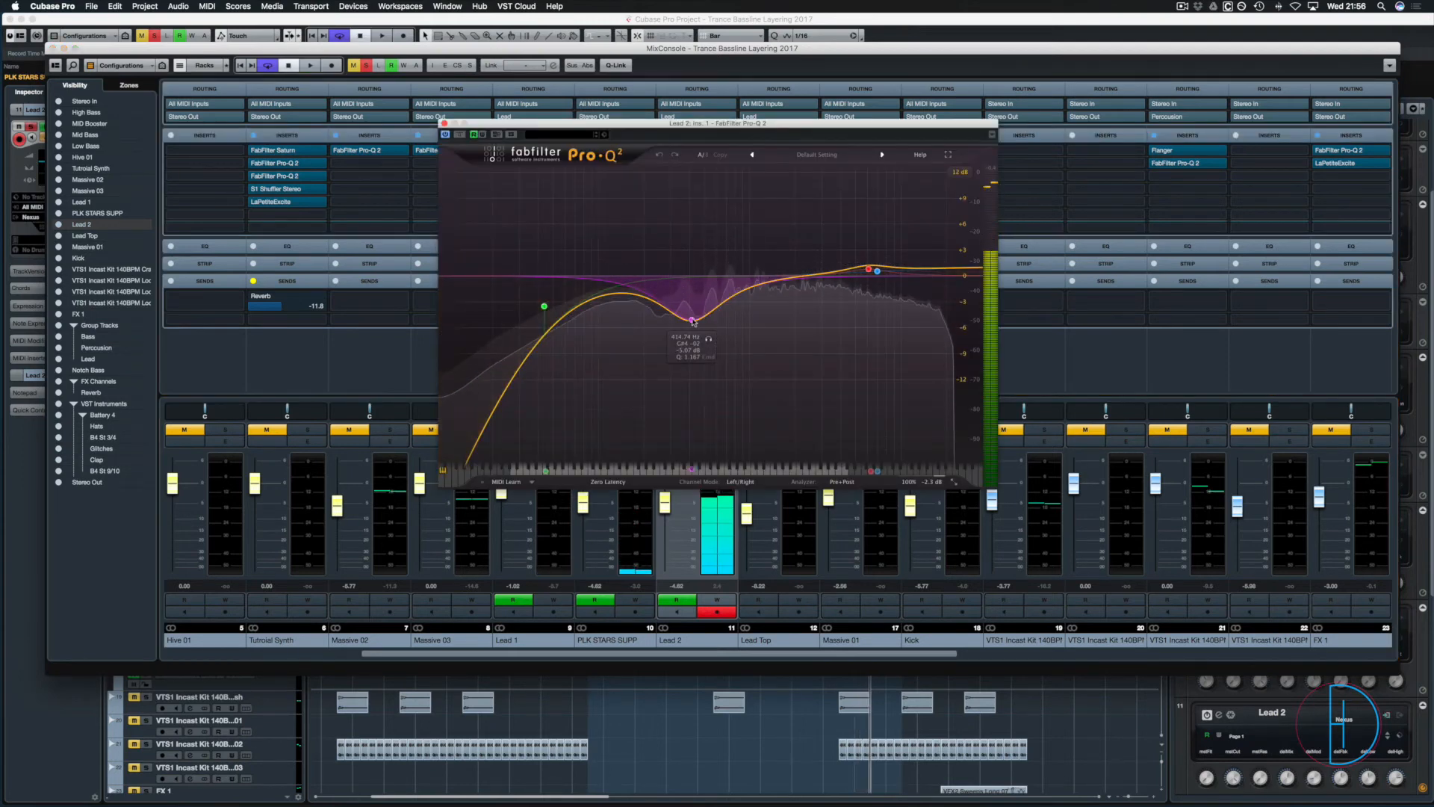
{"action": "key", "text": "space"}
{"action": "left_click", "coordinate": [709, 340]}
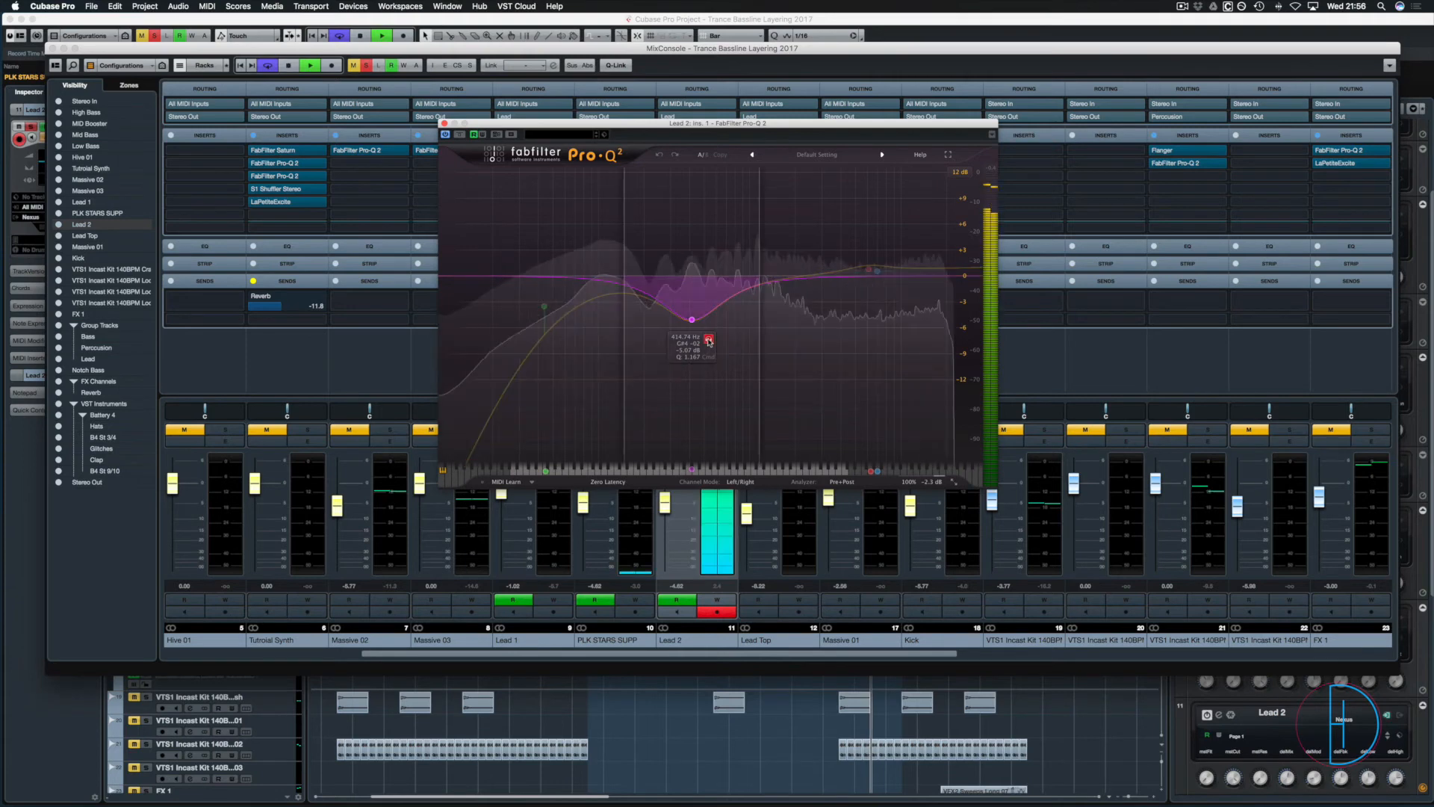
{"action": "key", "text": "space"}
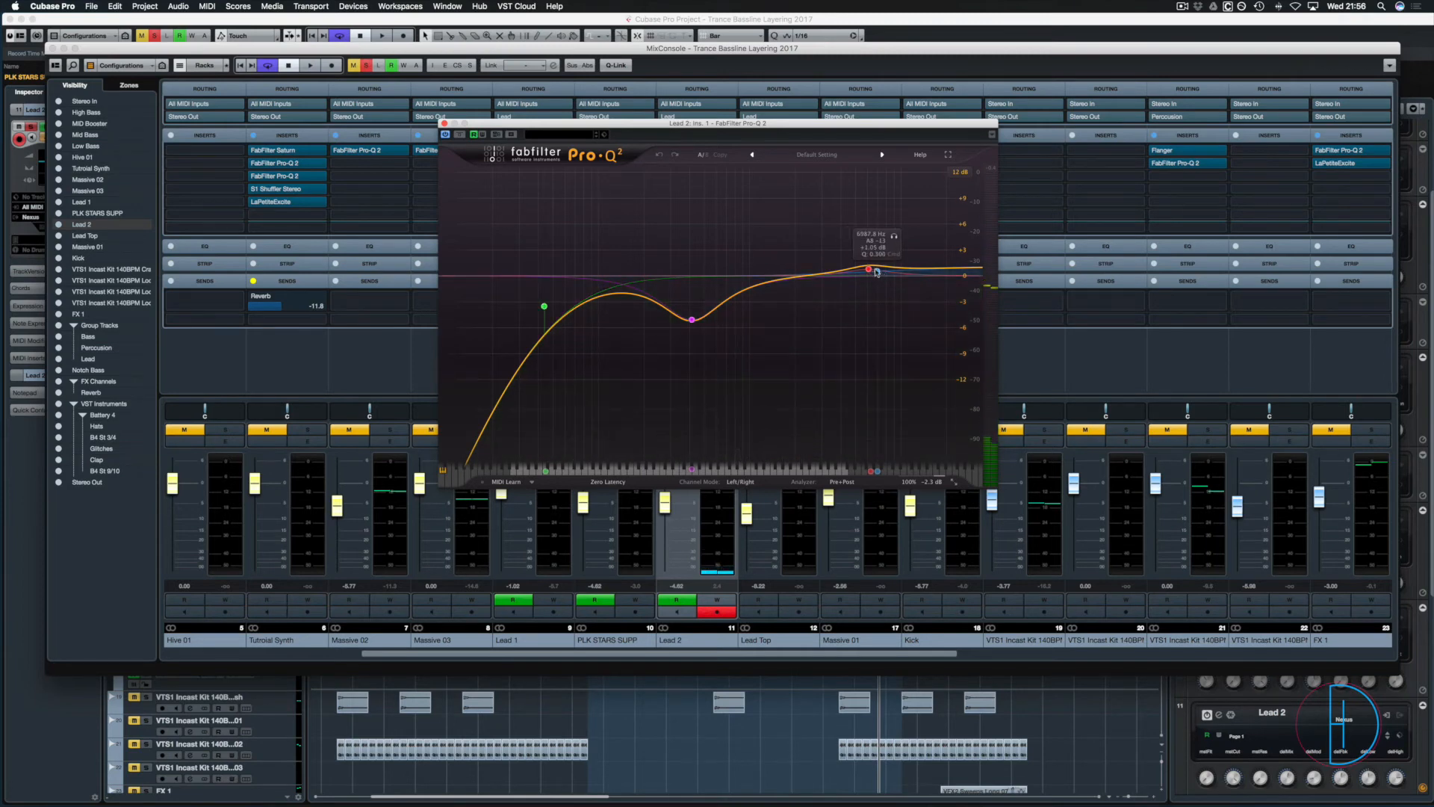
{"action": "left_click", "coordinate": [445, 124]}
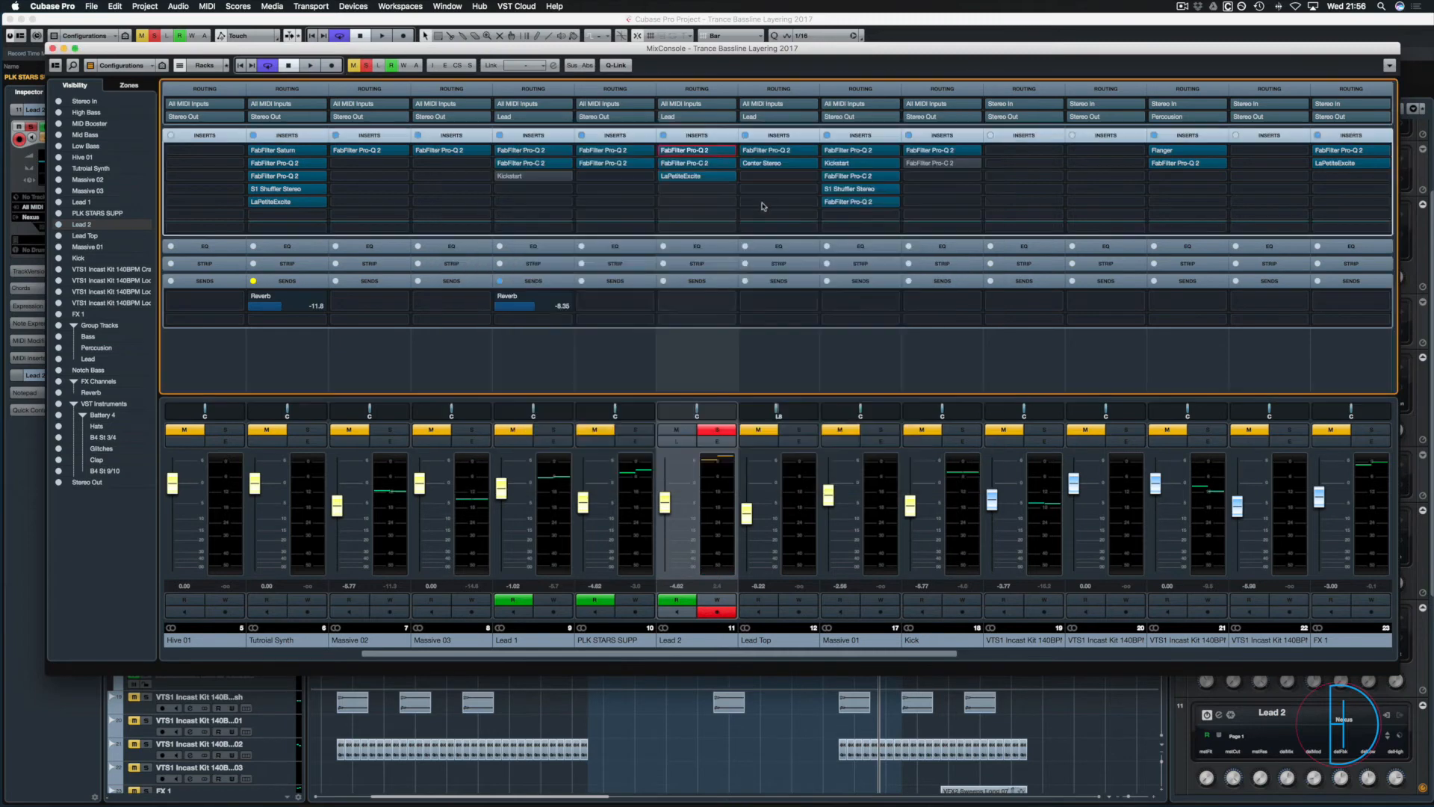
Open the Pro-C 2 on Lead 2, examine its knee and gain reduction during playback, and close it.
{"action": "left_click", "coordinate": [675, 164]}
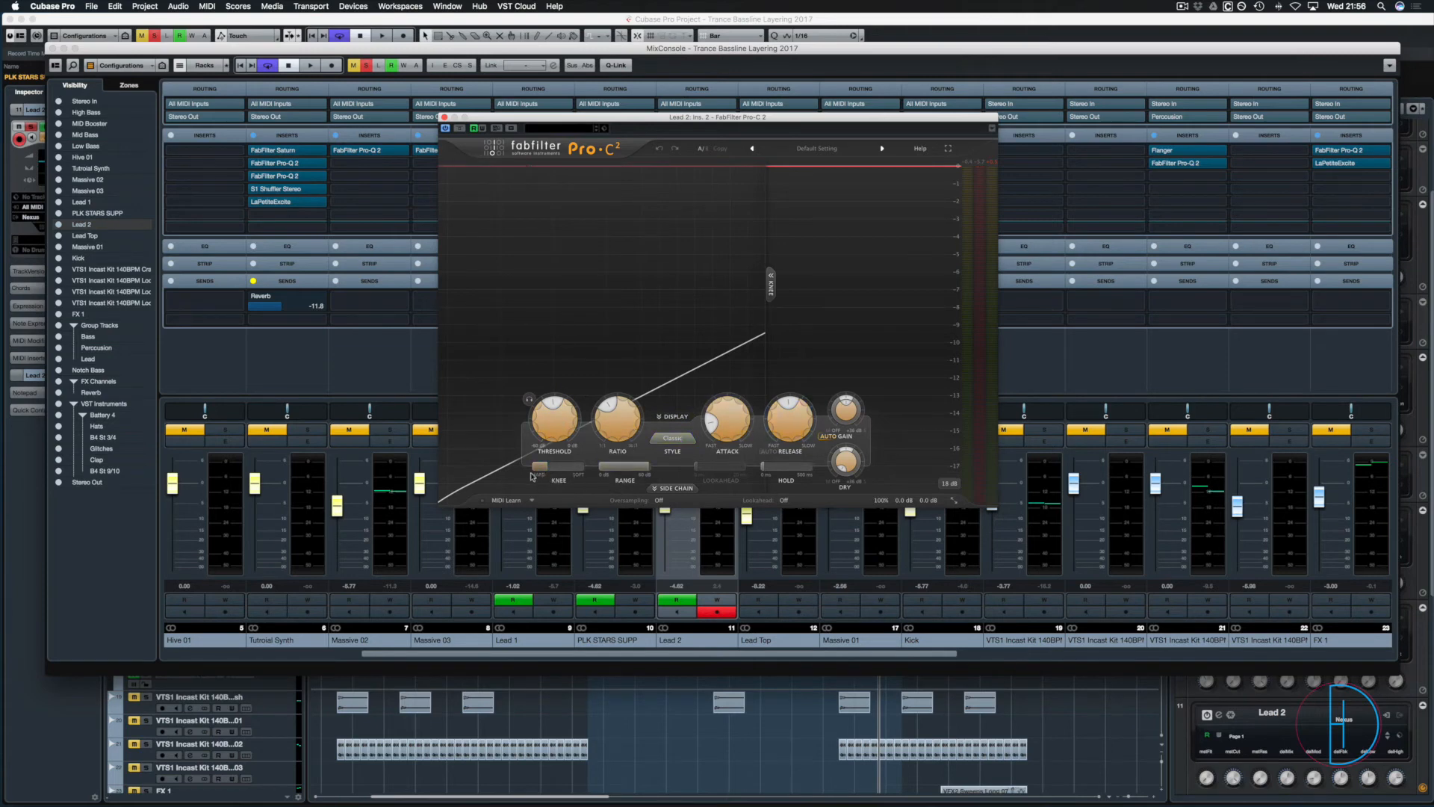
{"action": "mouse_move", "coordinate": [552, 469]}
{"action": "key", "text": "space"}
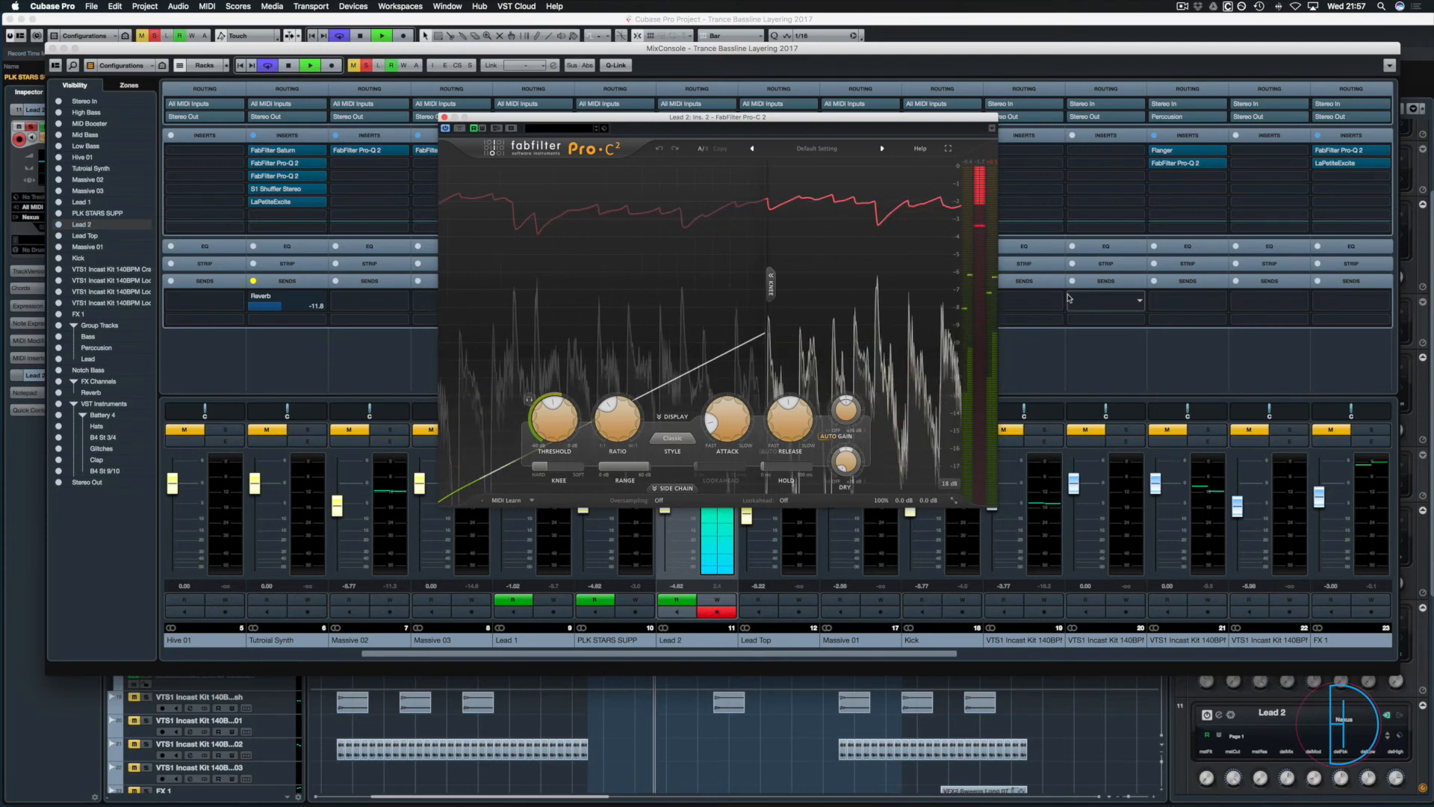
{"action": "key", "text": "space"}
{"action": "left_click", "coordinate": [444, 118]}
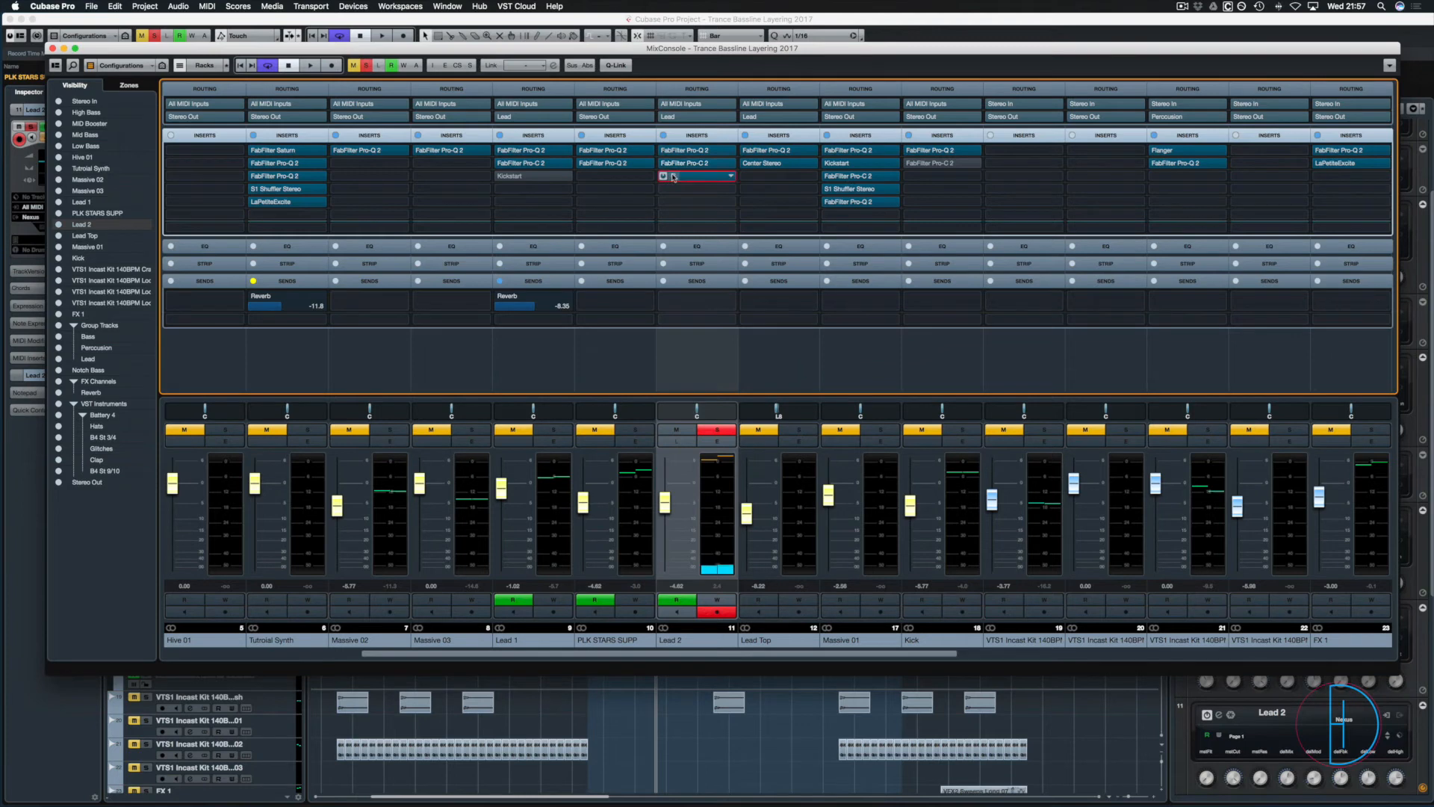
Open La Petite Excite on Lead 2, listen to its high-frequency excitement during playback, and close it.
{"action": "left_click", "coordinate": [673, 177]}
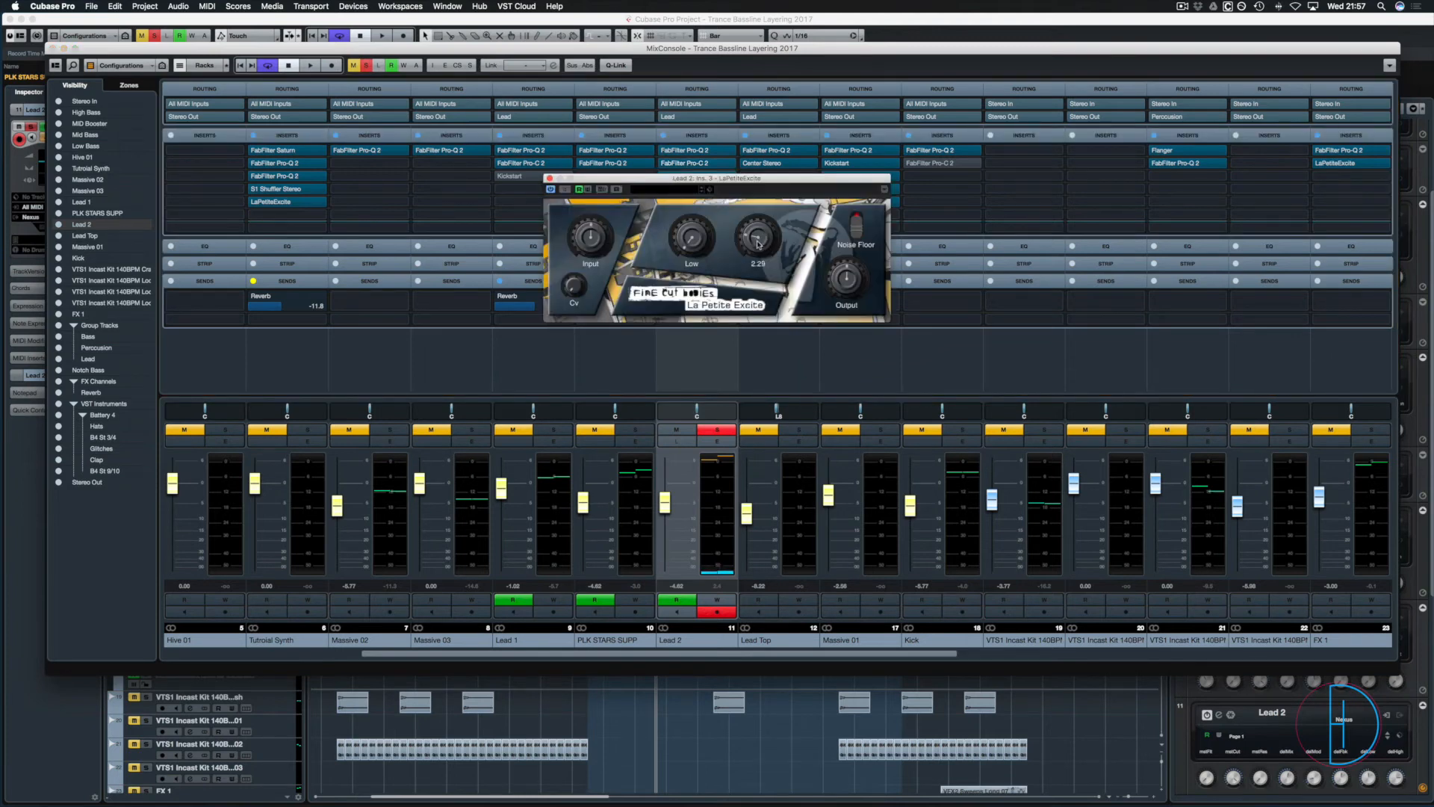
{"action": "key", "text": "space"}
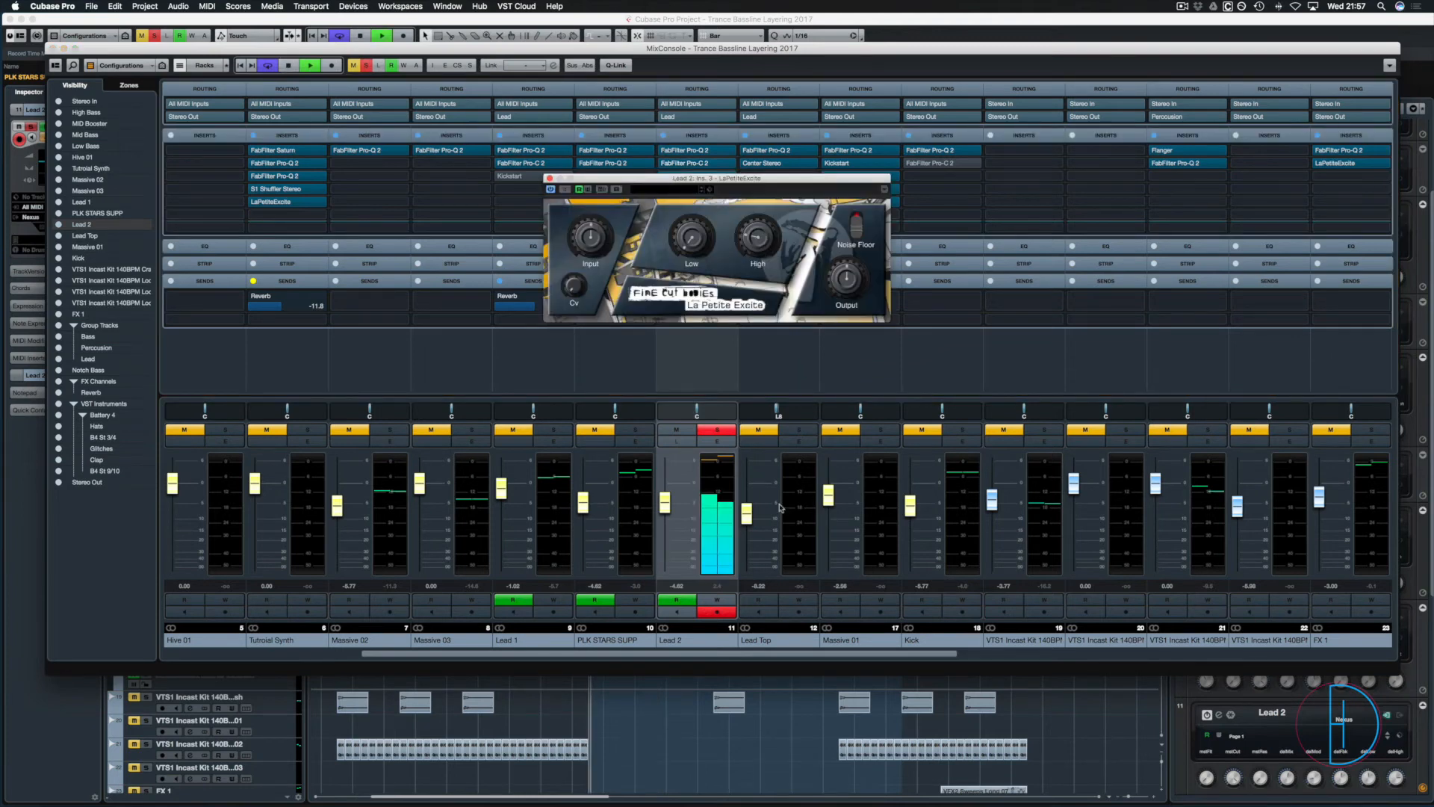
{"action": "left_click", "coordinate": [567, 190]}
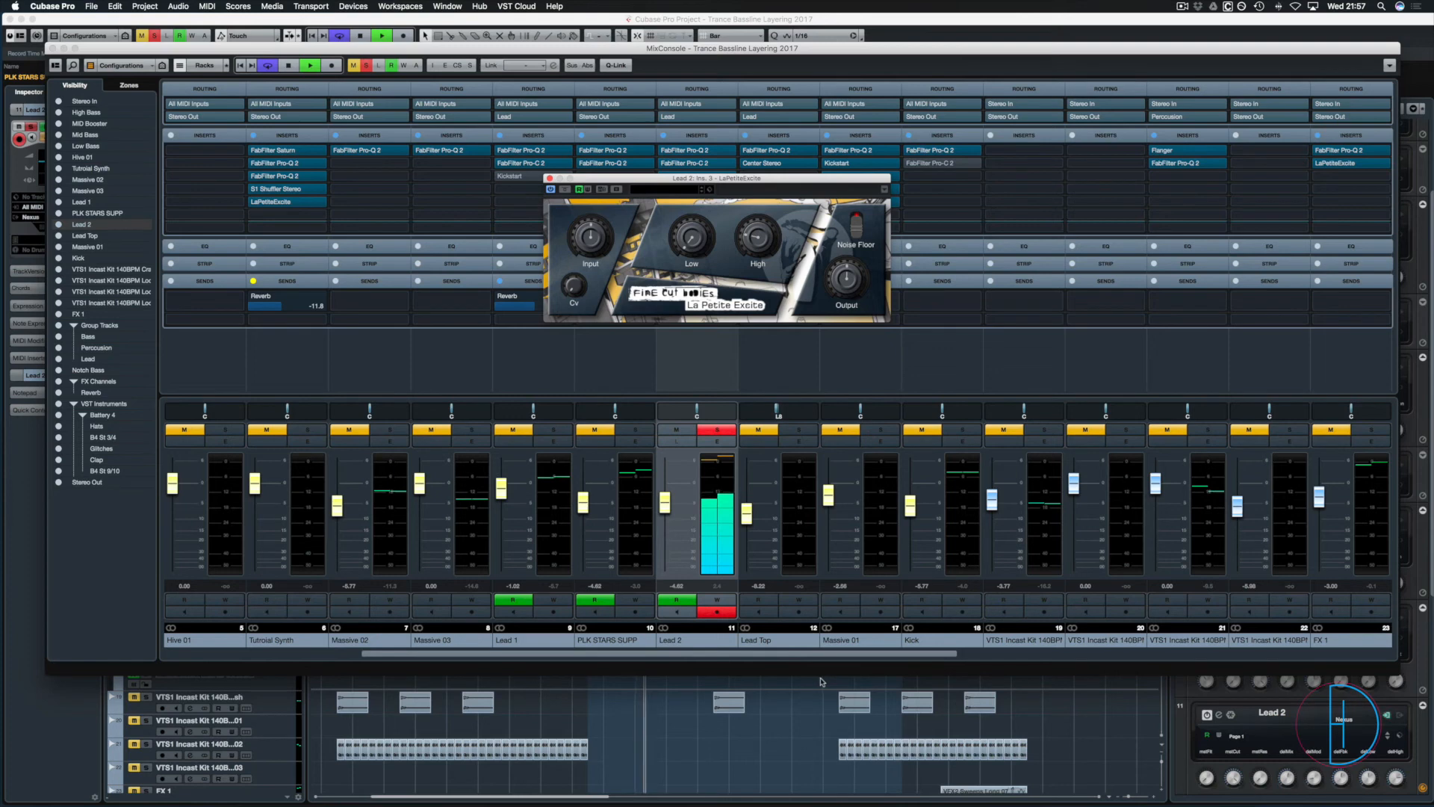
{"action": "left_click", "coordinate": [784, 345]}
{"action": "left_click", "coordinate": [549, 178]}
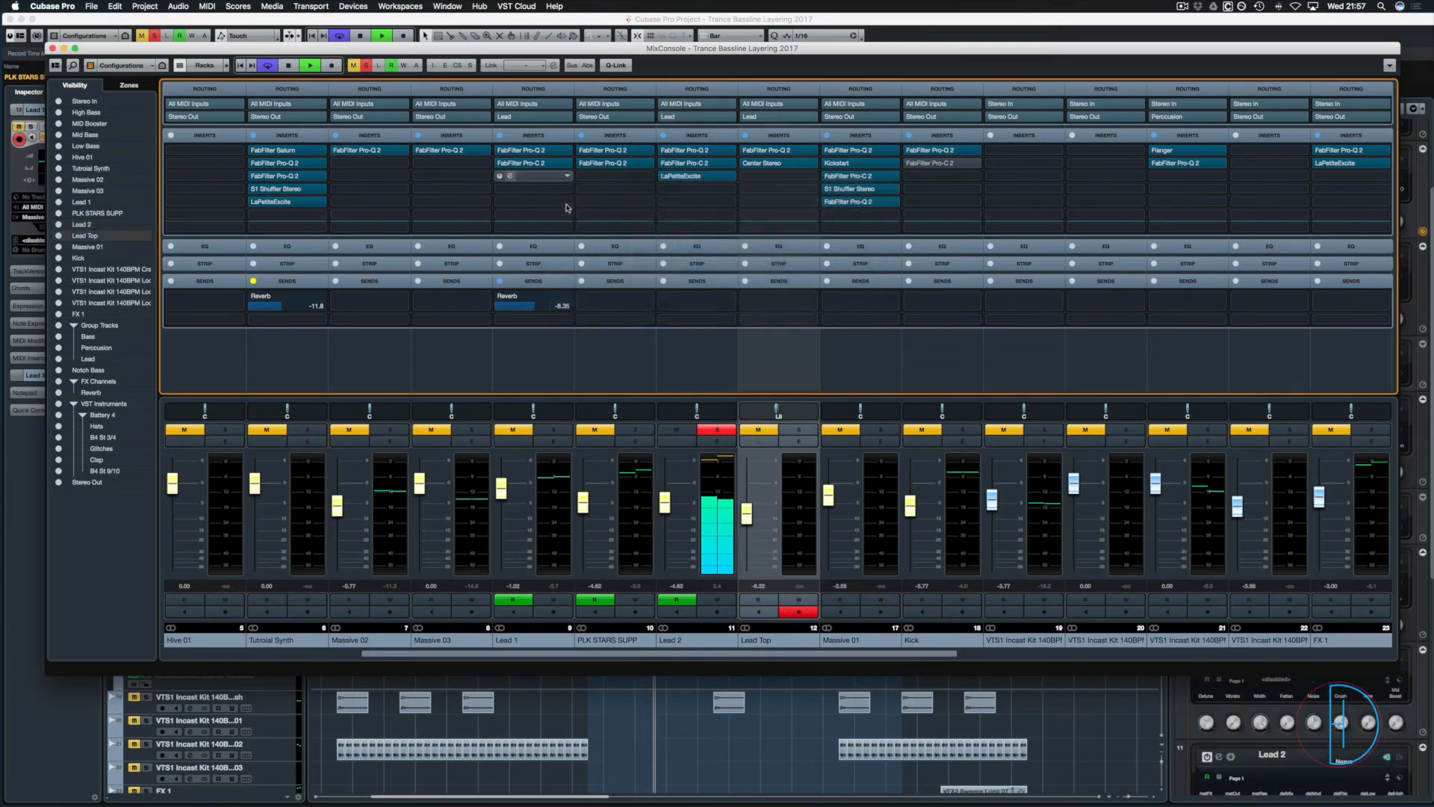
Move the solo from Lead 2 to the PLK STARS SUPP channel and start playback.
{"action": "key", "text": "space"}
{"action": "left_click", "coordinate": [636, 430]}
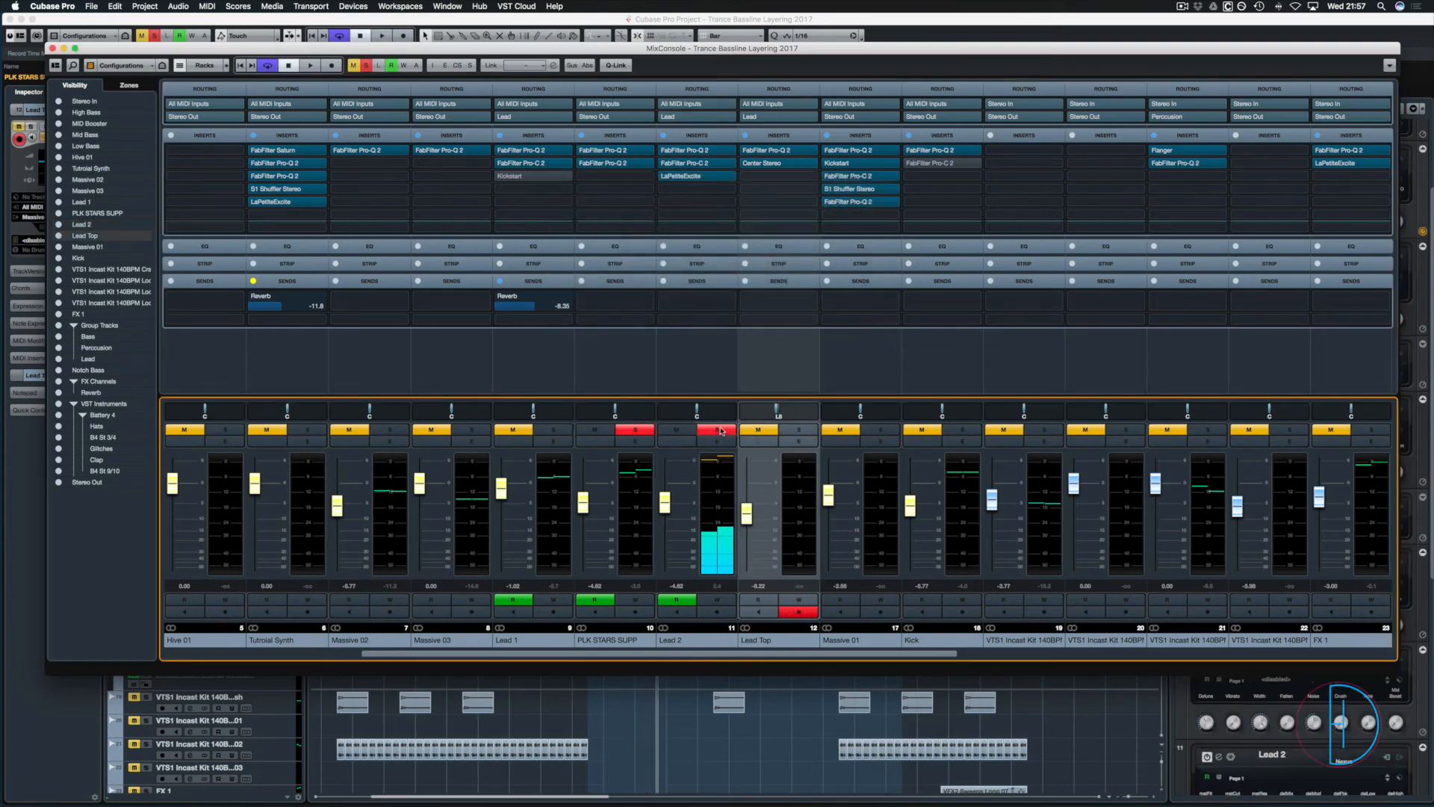
{"action": "left_click", "coordinate": [717, 429]}
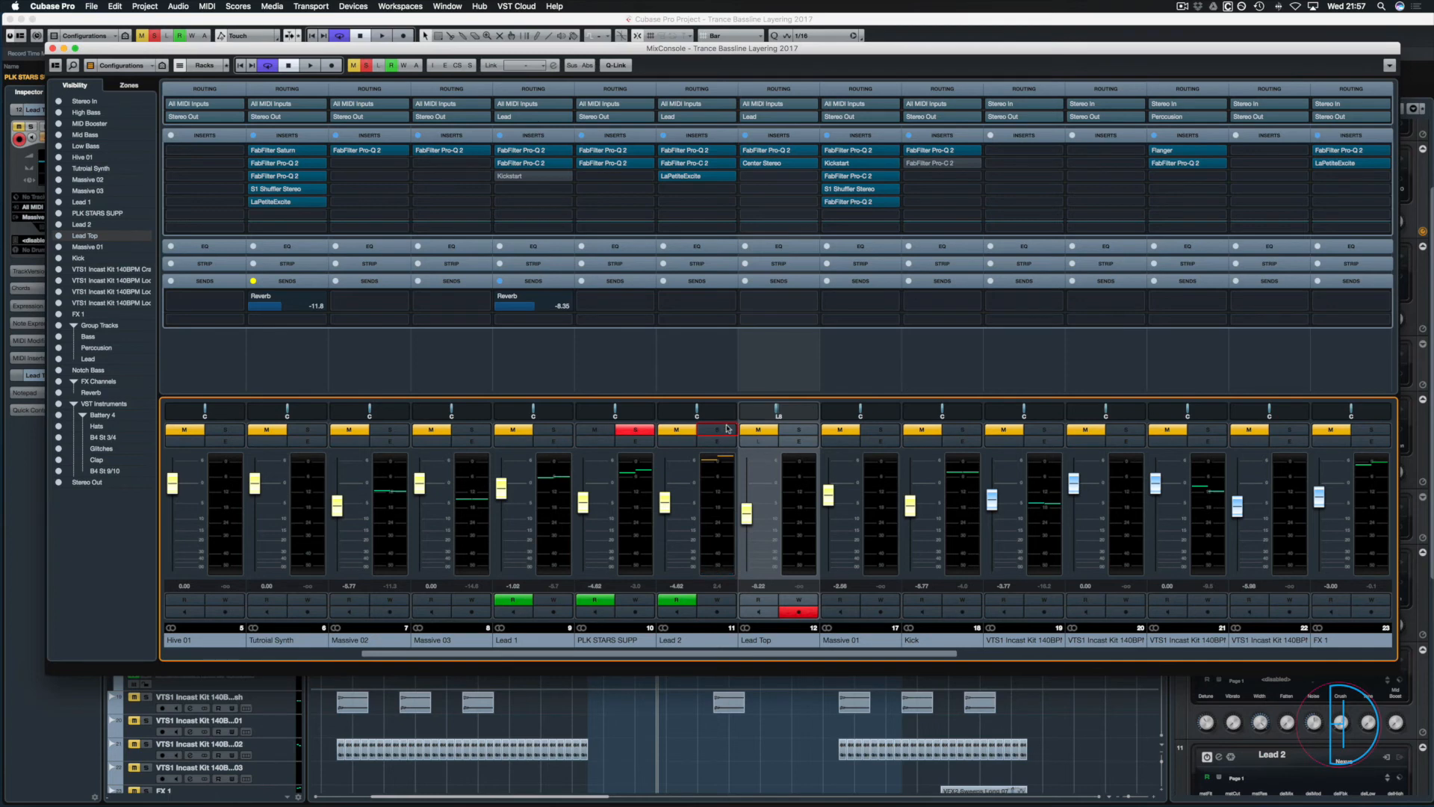
{"action": "key", "text": "space"}
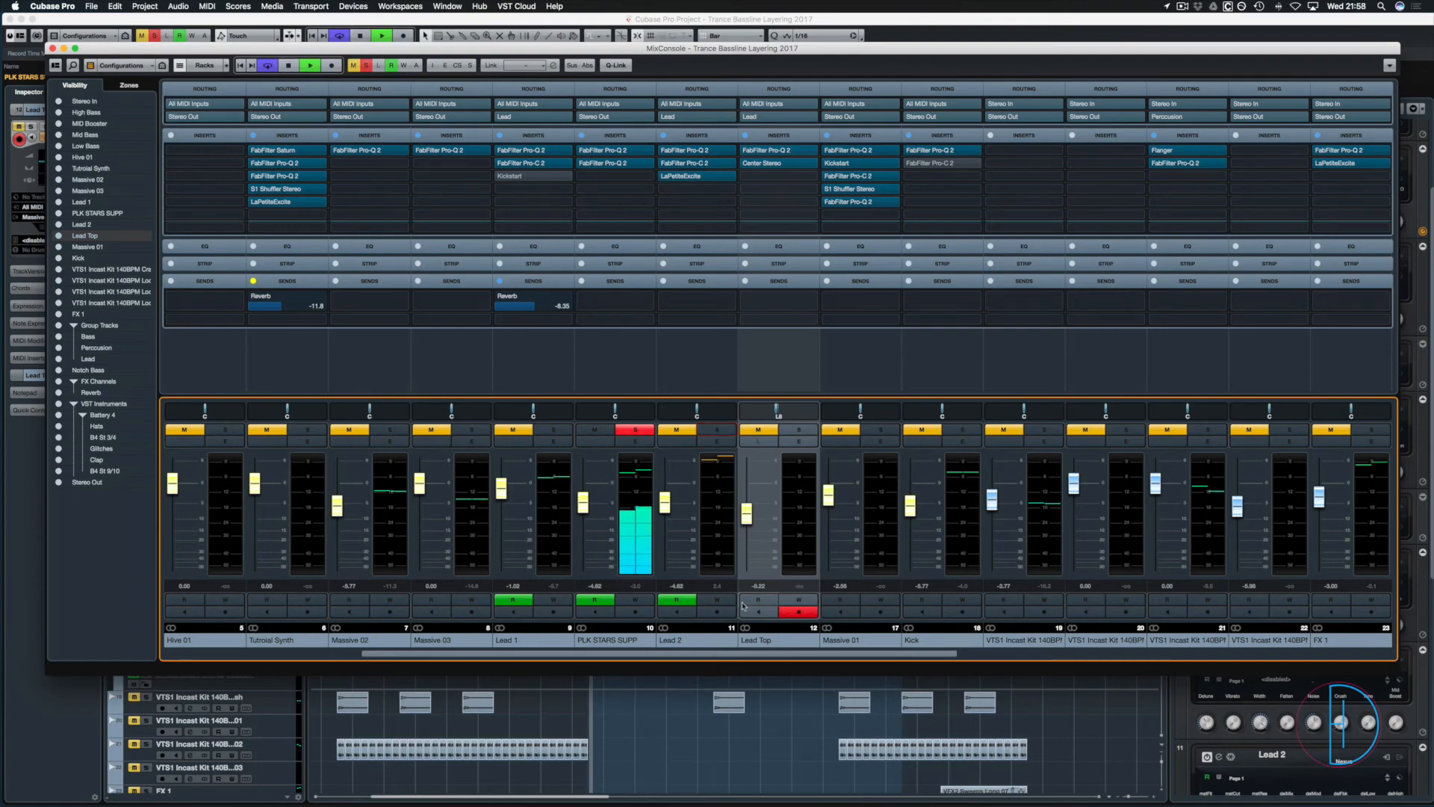
Return to the arrangement and listen to the soloed PLK STARS SUPP lead at different points of the breakdown.
{"action": "key", "text": "F3"}
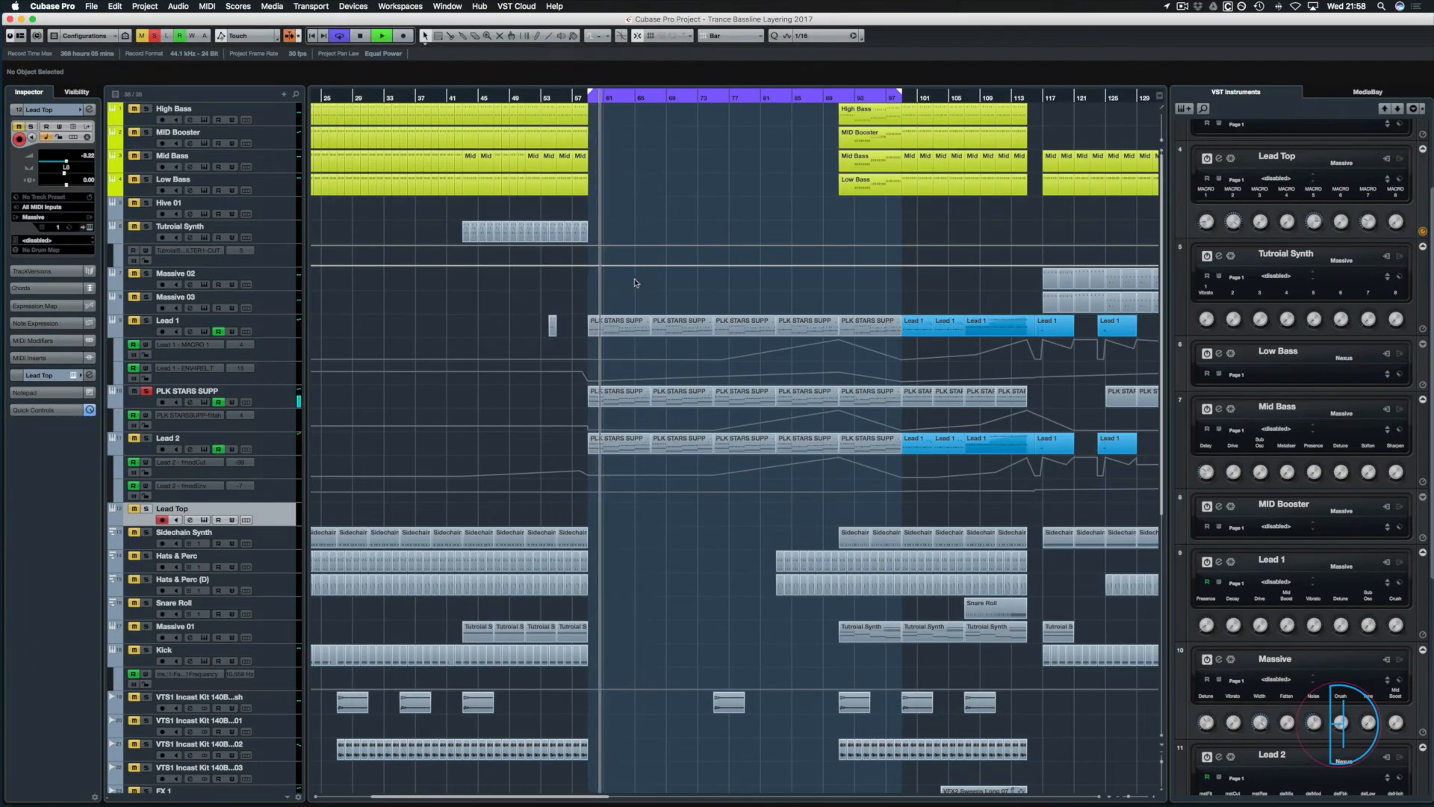
{"action": "key", "text": "space"}
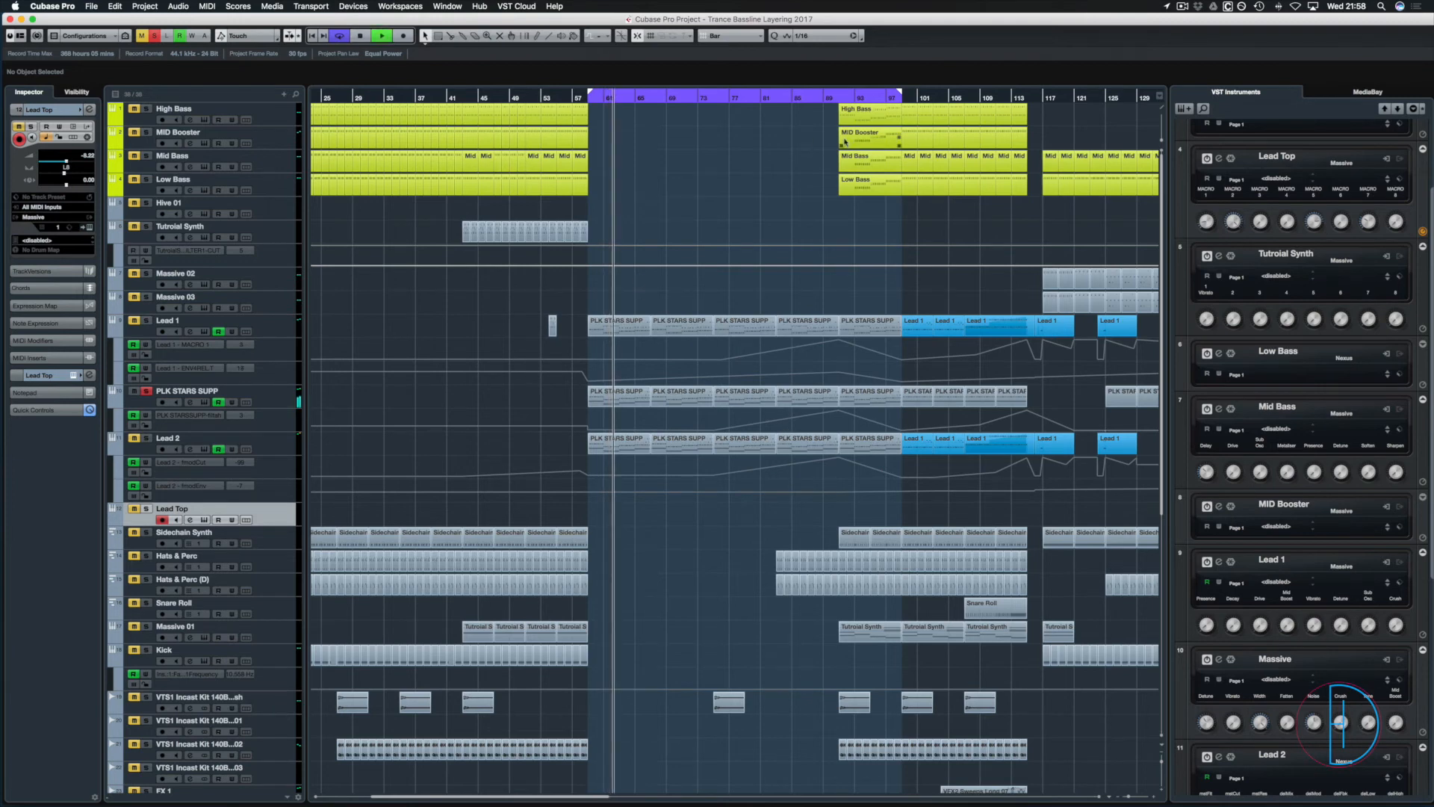
{"action": "left_click", "coordinate": [775, 98]}
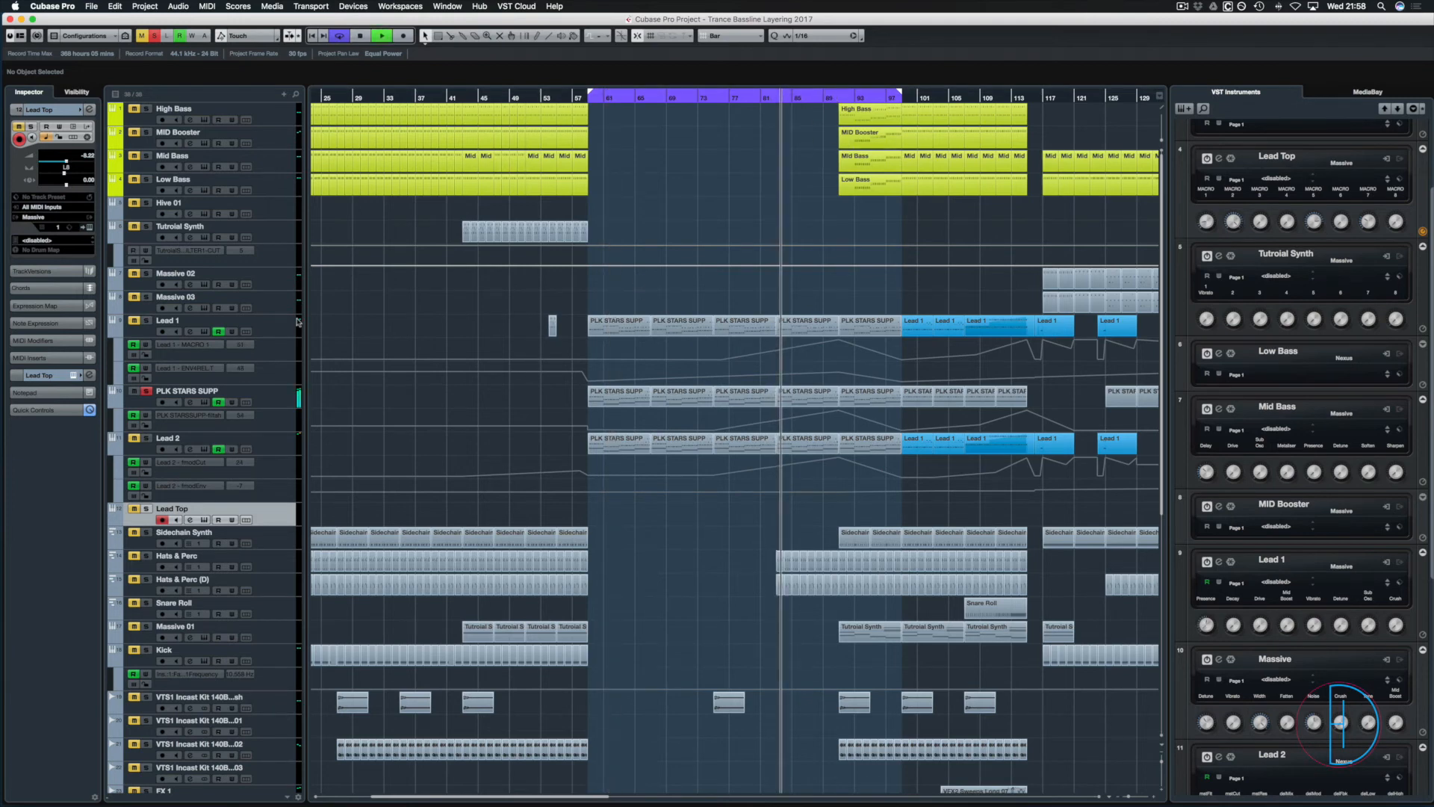
{"action": "key", "text": "space"}
{"action": "left_click", "coordinate": [690, 98]}
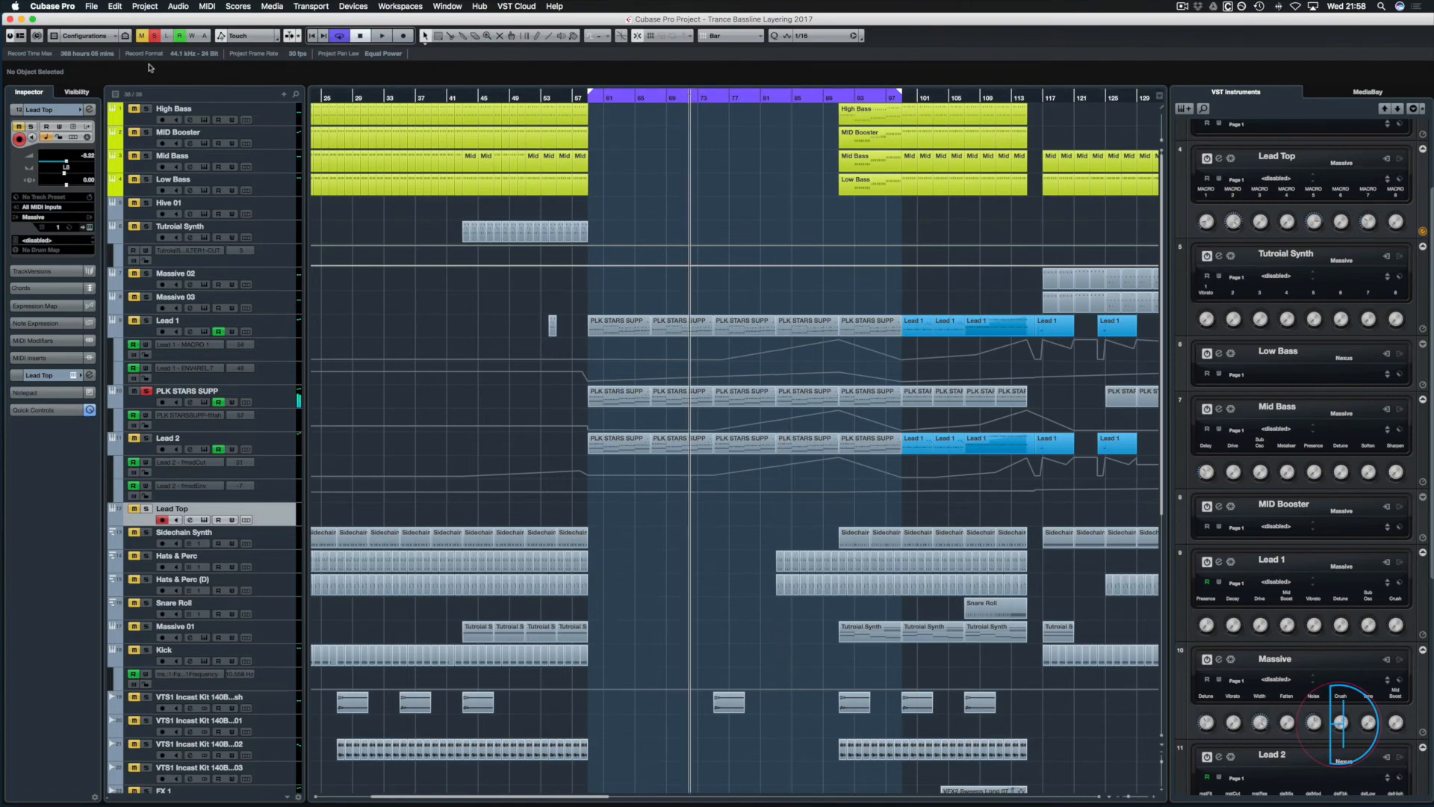
Clear all solos and play the breakdown from the start of the cycle range.
{"action": "left_click", "coordinate": [152, 38]}
{"action": "key", "text": "KP_1"}
{"action": "key", "text": "space"}
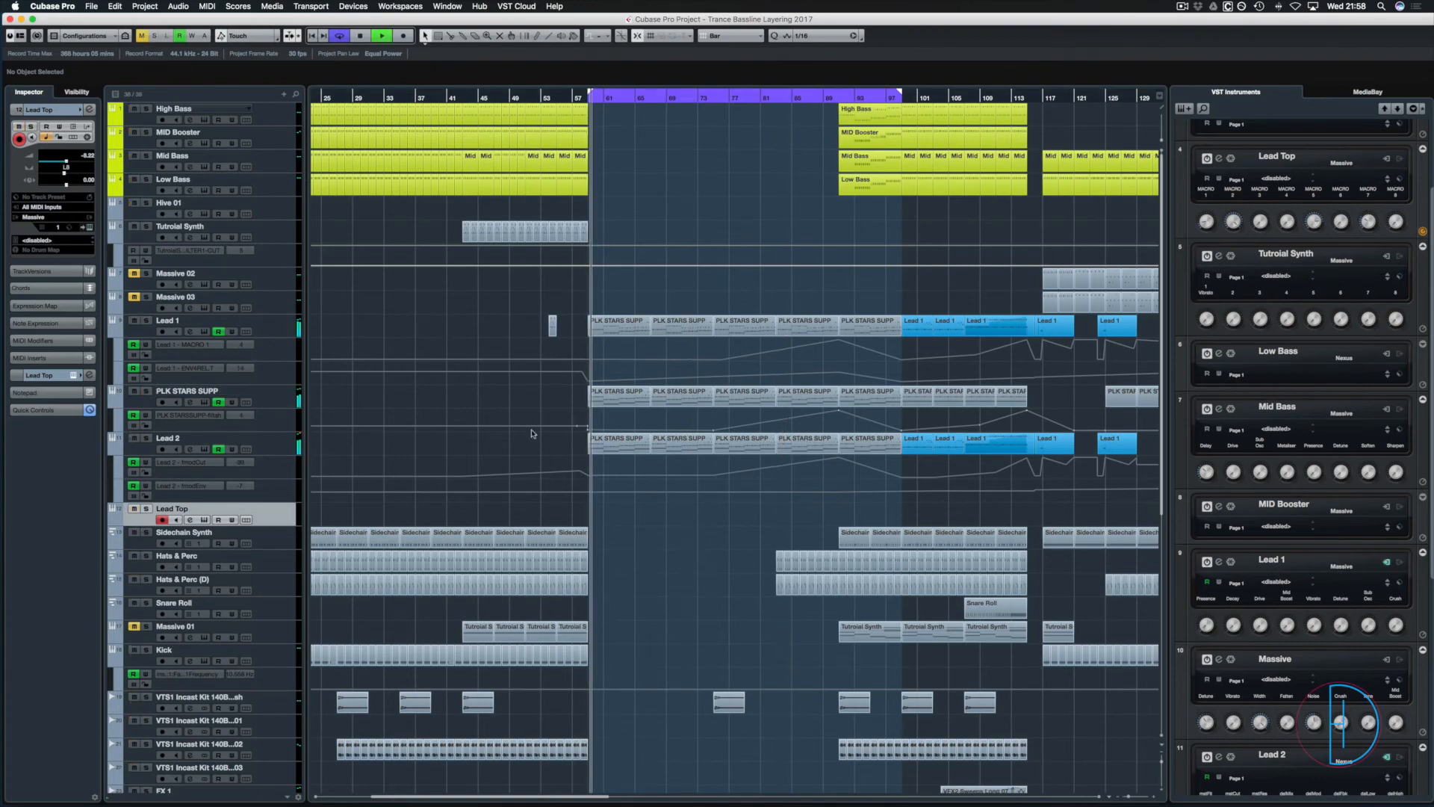
Compare Lead 1, PLK STARS SUPP and Lead 2 during playback by bypassing their inserts in the MixConsole and re-enabling them.
{"action": "key", "text": "F3"}
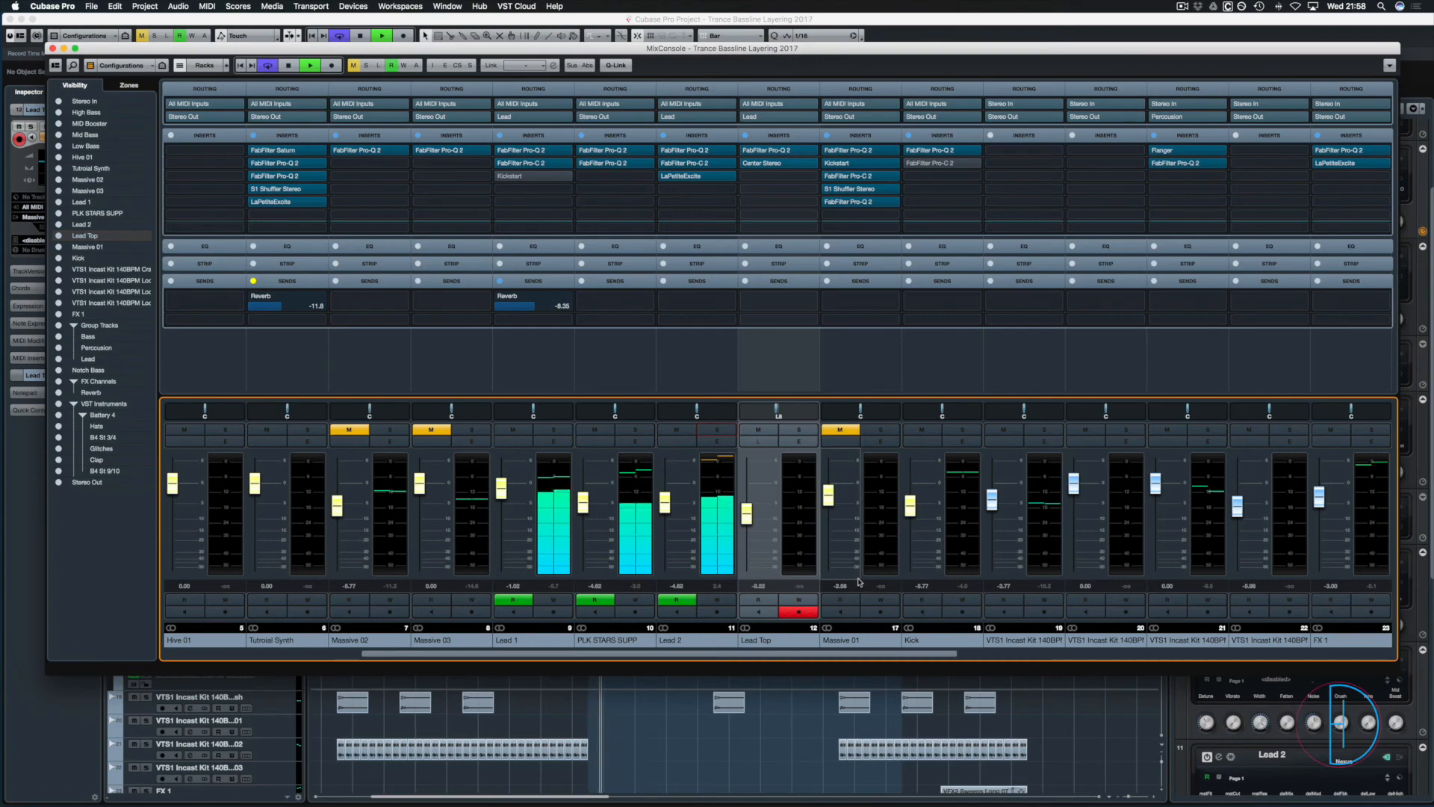
{"action": "left_click_drag", "start_coordinate": [859, 654], "coordinate": [697, 655]}
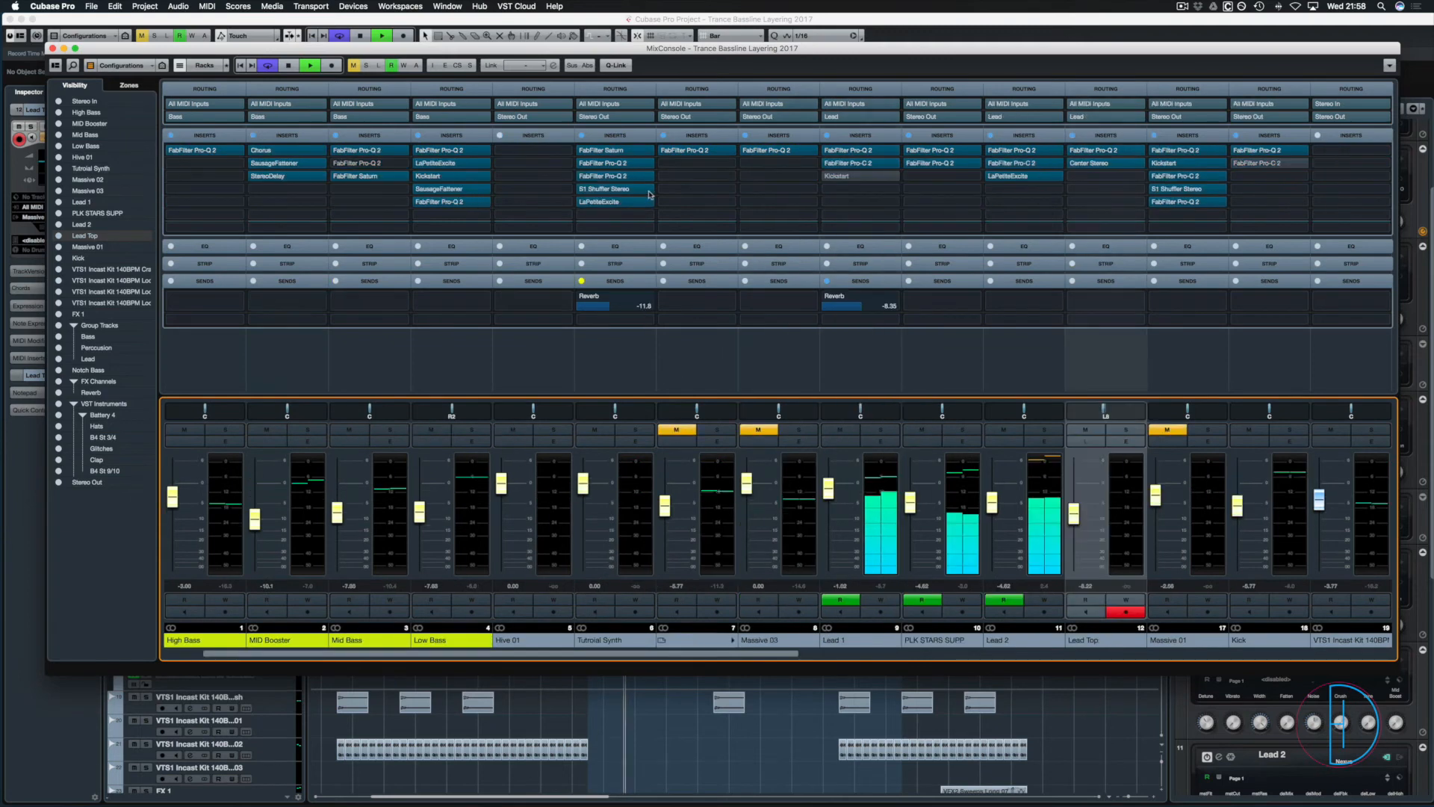
{"action": "left_click", "coordinate": [827, 135]}
{"action": "left_click", "coordinate": [908, 135]}
{"action": "left_click", "coordinate": [990, 135]}
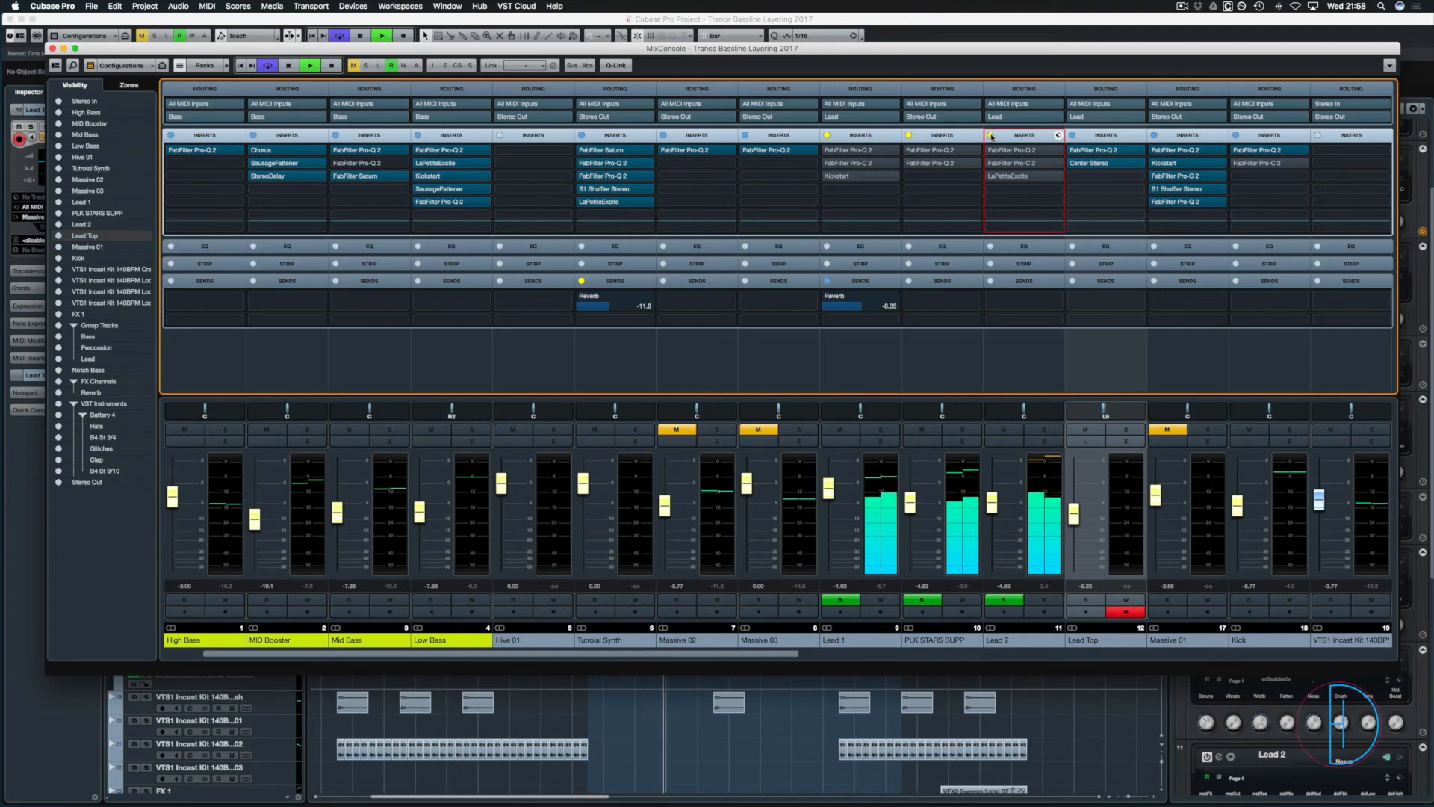
{"action": "left_click", "coordinate": [991, 136]}
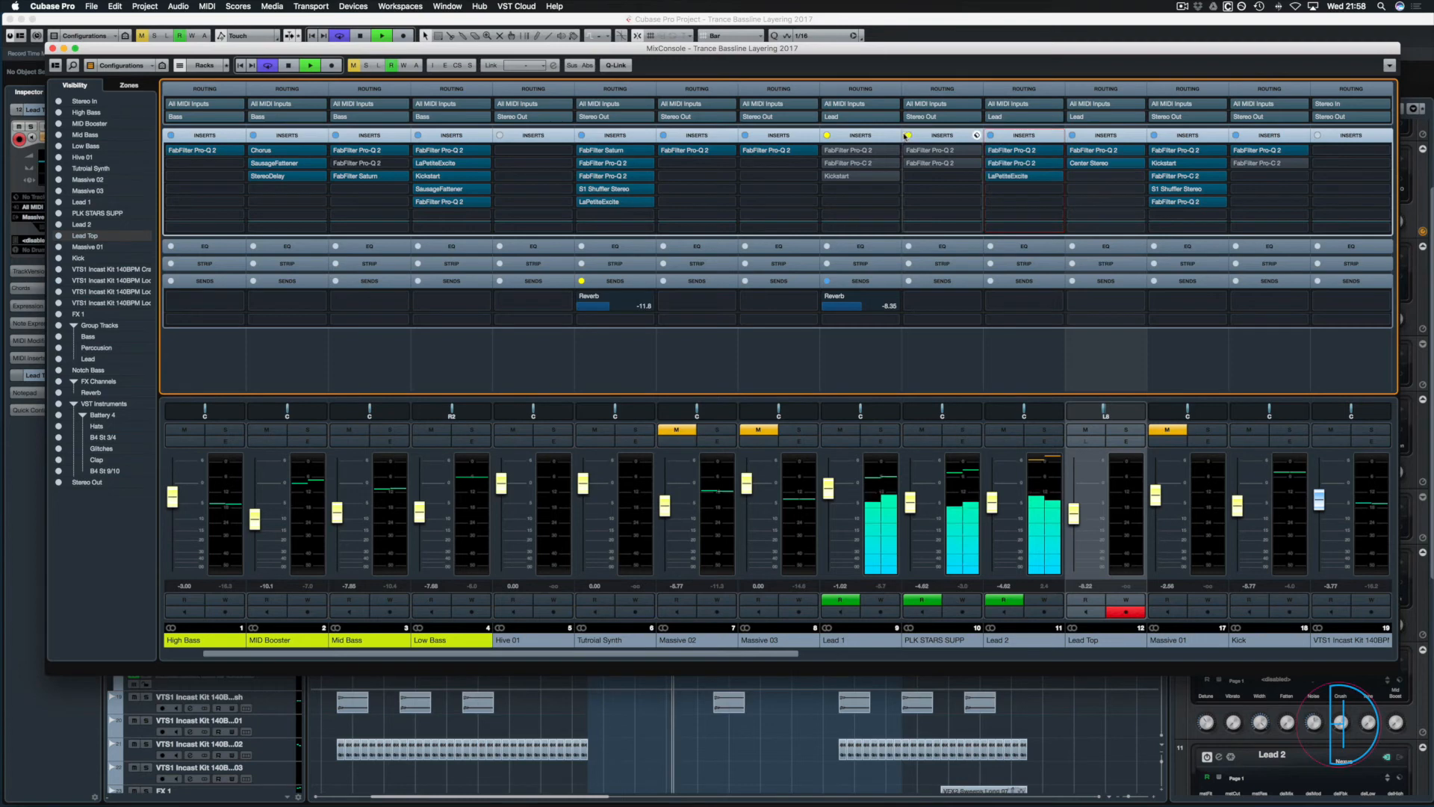
{"action": "left_click", "coordinate": [906, 135]}
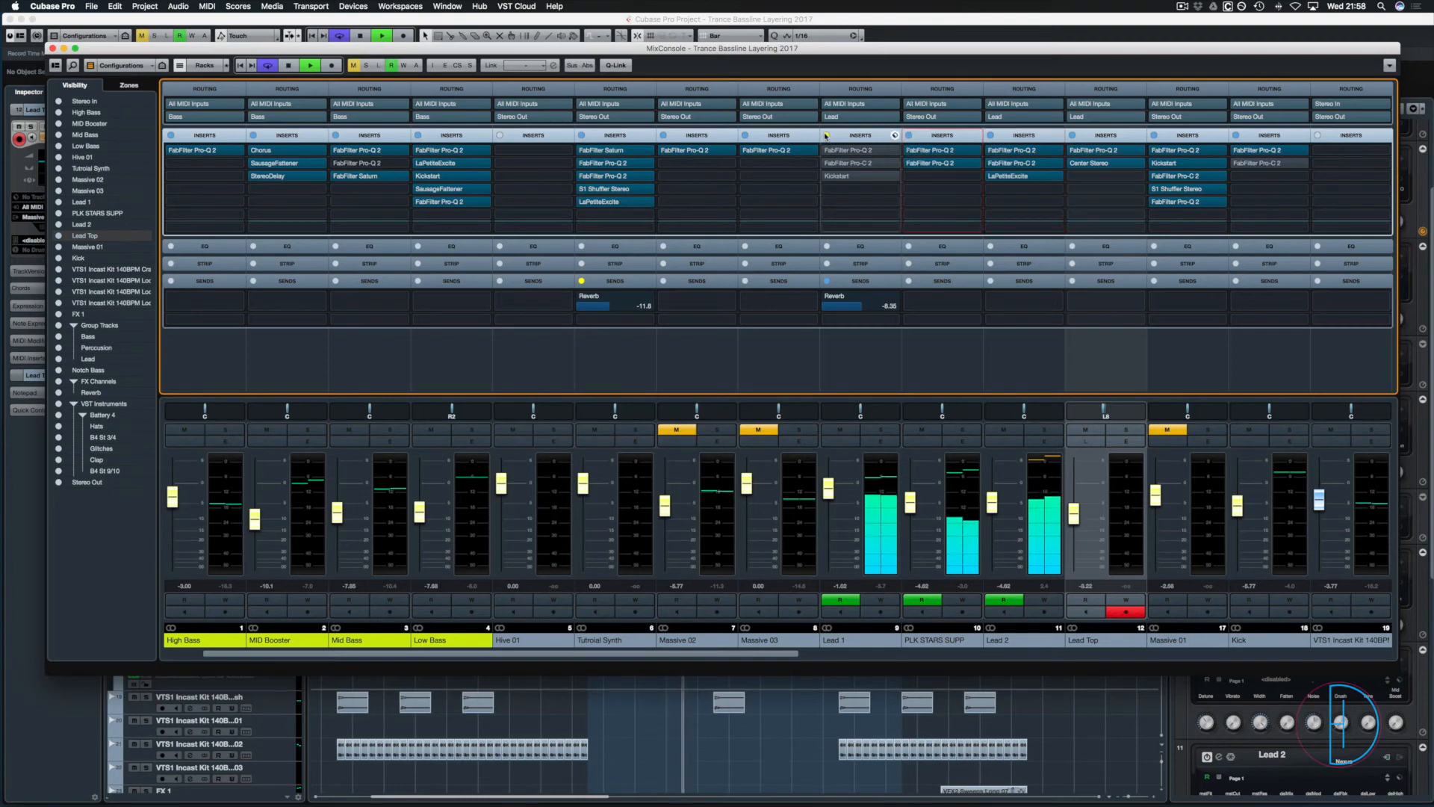
{"action": "left_click", "coordinate": [826, 135]}
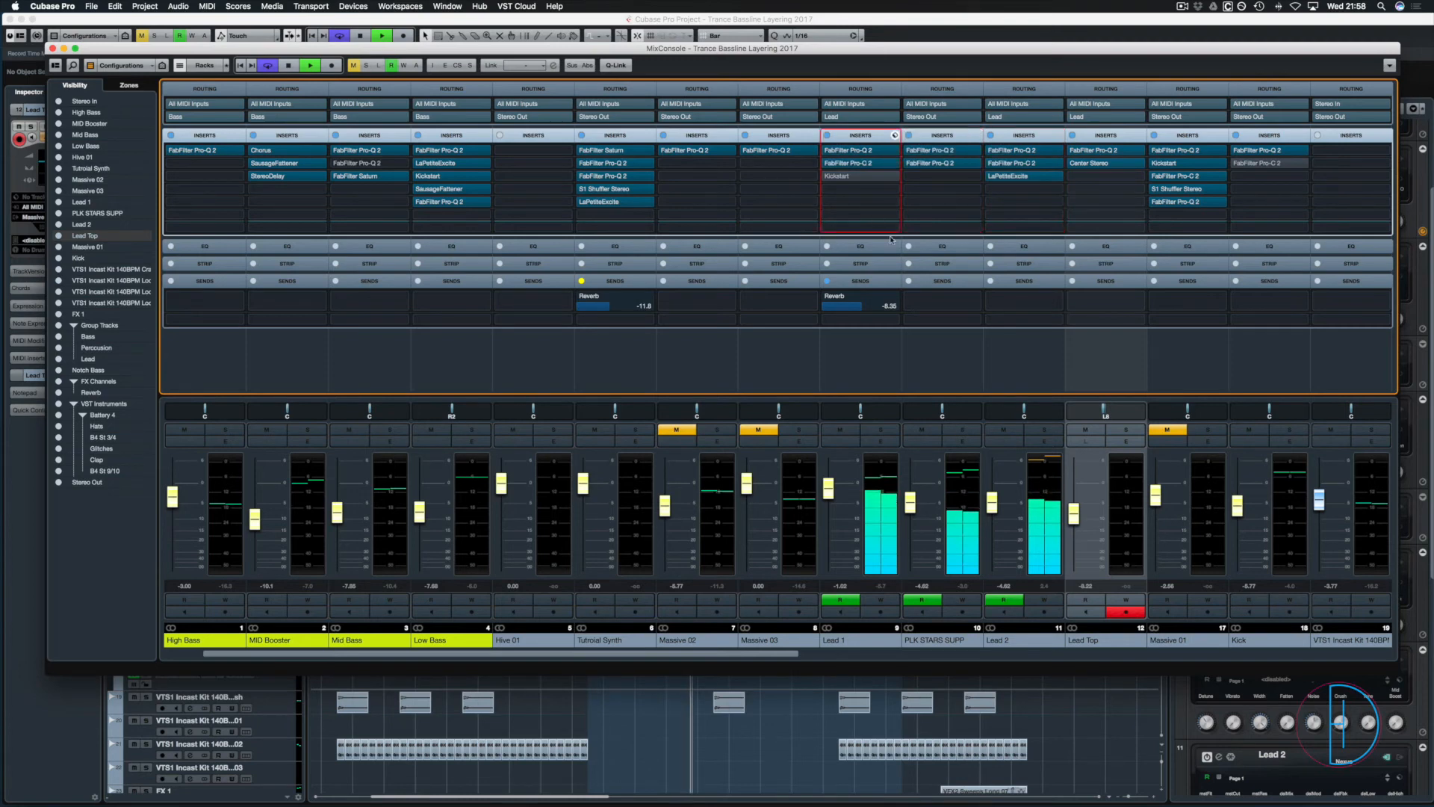
Solo the Lead group channel in the MixConsole and play it.
{"action": "key", "text": "space"}
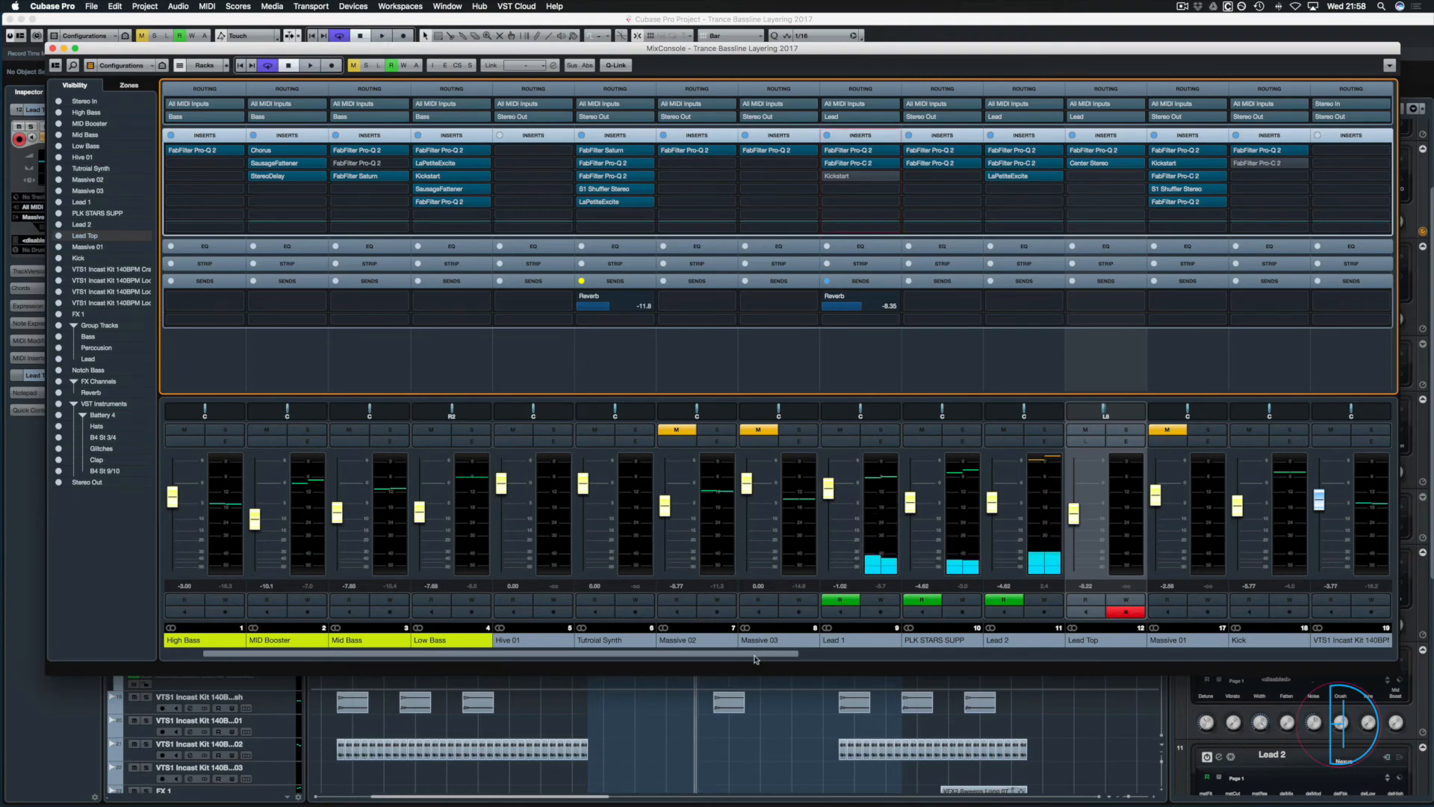
{"action": "left_click_drag", "start_coordinate": [756, 659], "coordinate": [1162, 664]}
{"action": "key", "text": "space"}
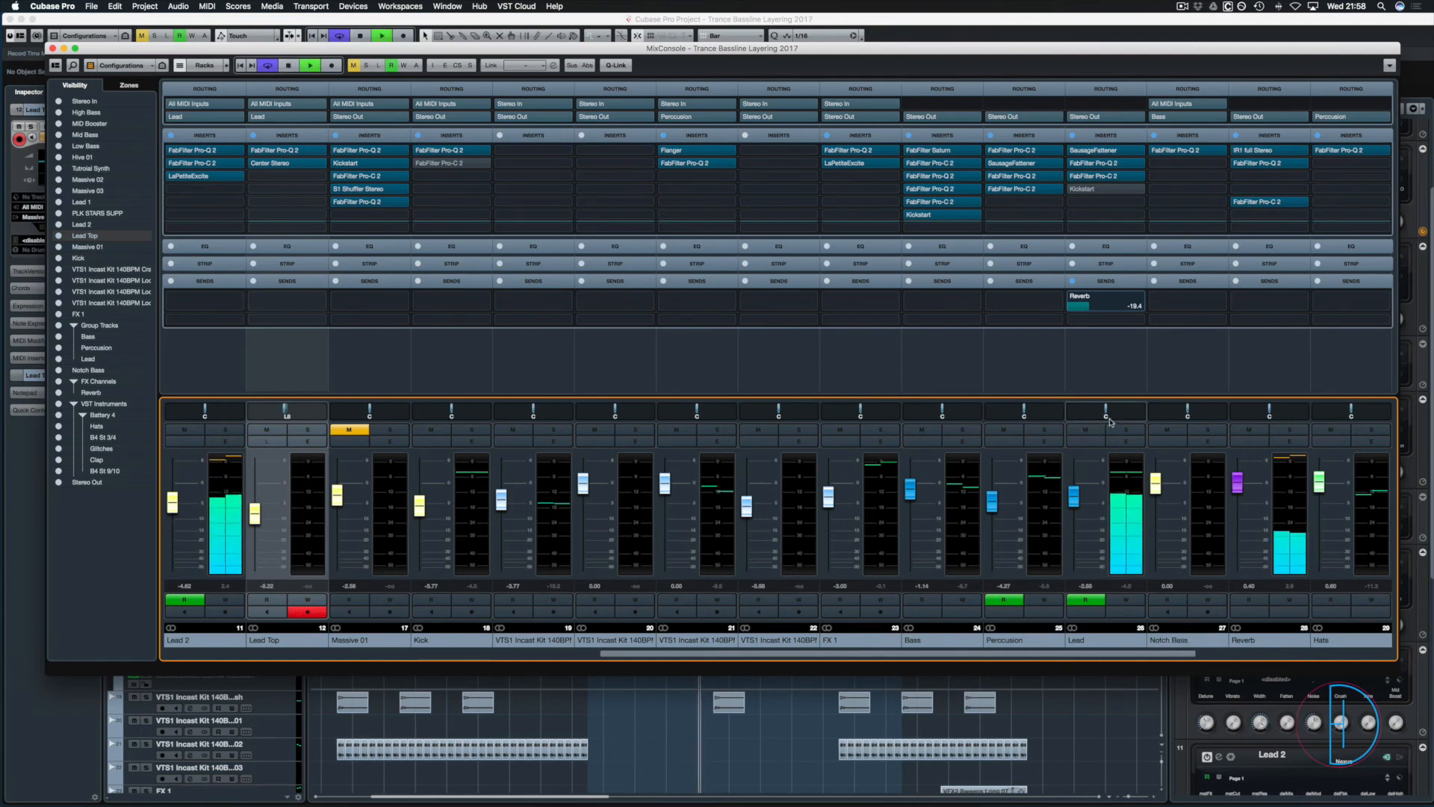
{"action": "key", "text": "space"}
{"action": "left_click", "coordinate": [1118, 431]}
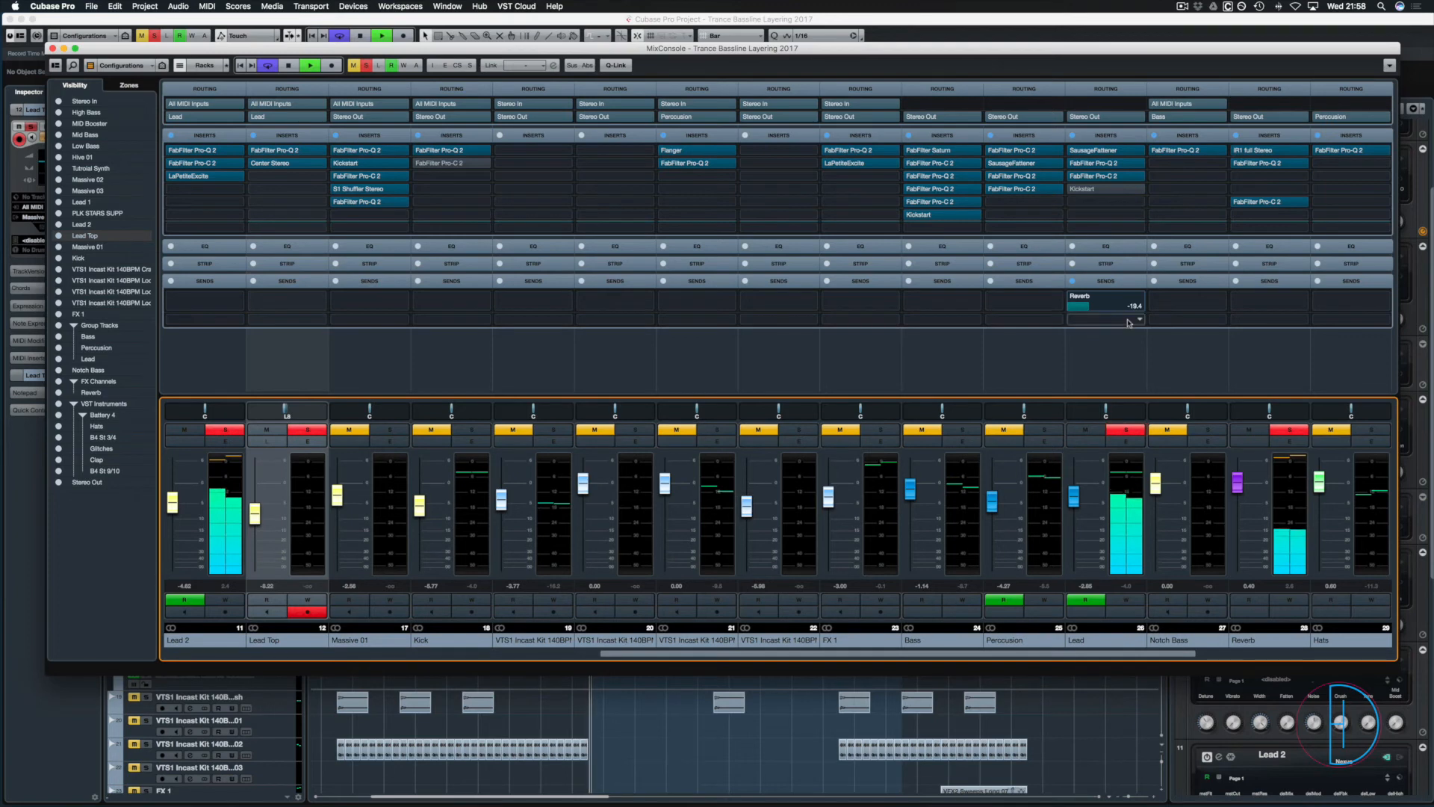
Open Sausage Fattener on the Lead group, nudge its Fatness while listening, stop playback, and close it.
{"action": "left_click", "coordinate": [1084, 145]}
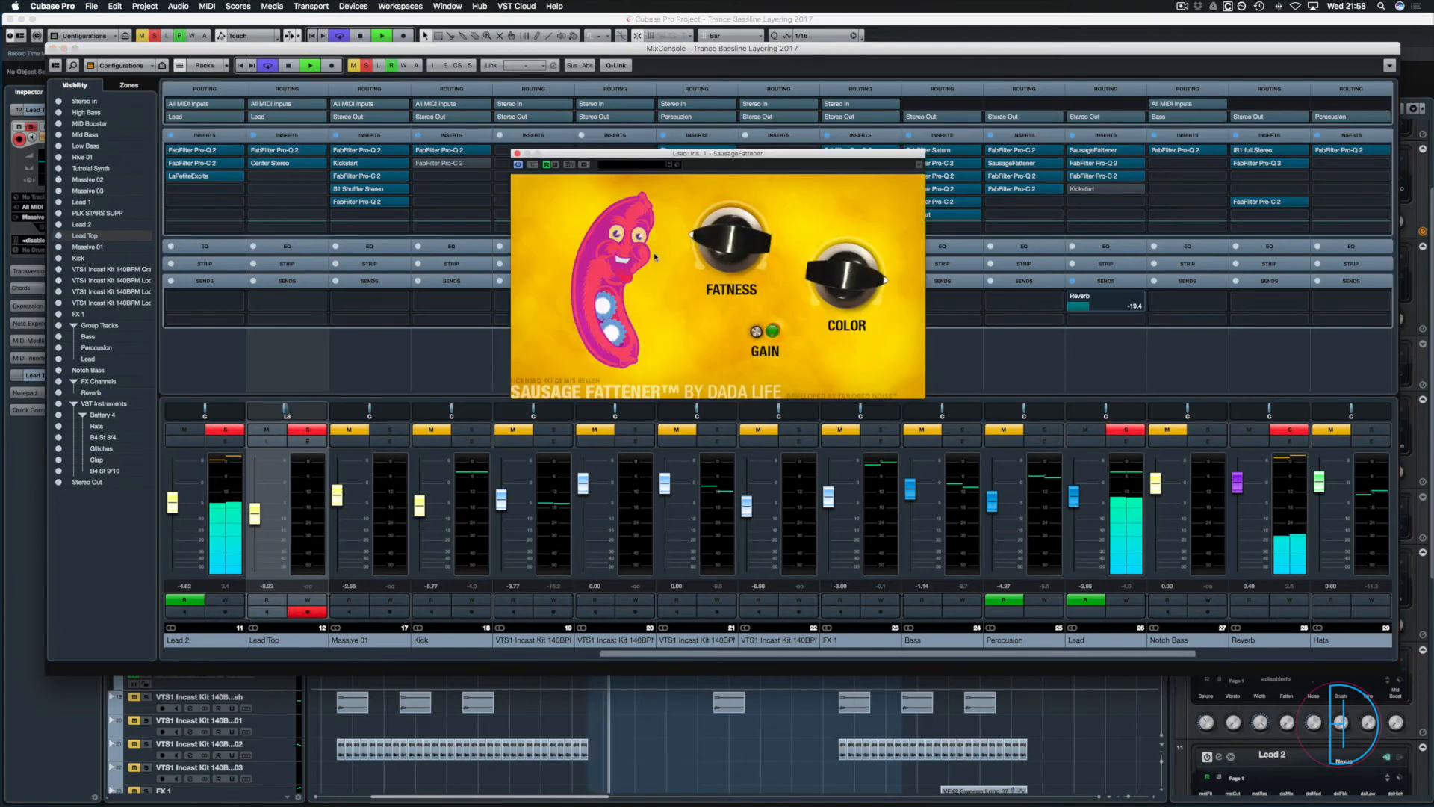
{"action": "left_click_drag", "start_coordinate": [710, 239], "coordinate": [702, 237]}
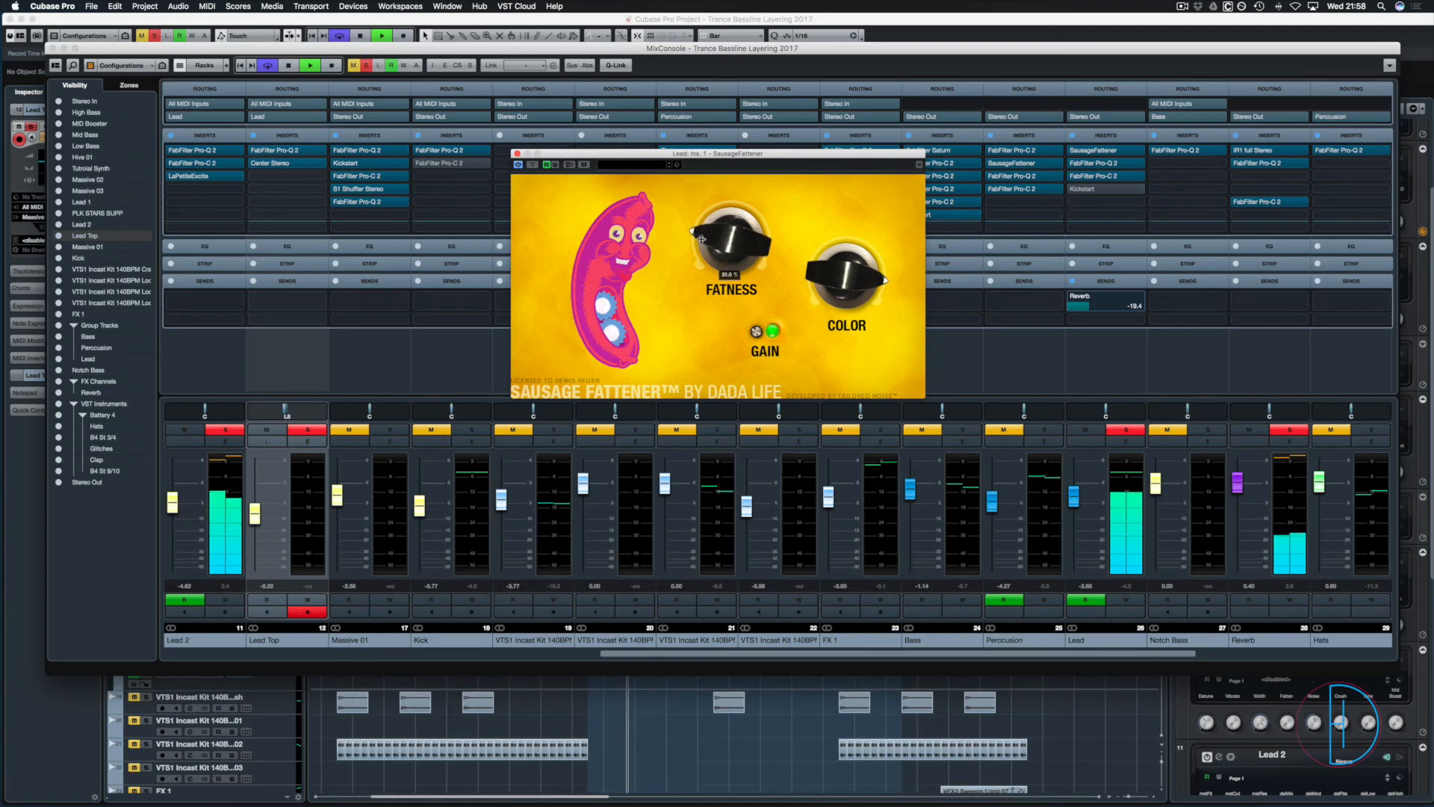
{"action": "left_click_drag", "start_coordinate": [701, 241], "coordinate": [700, 244]}
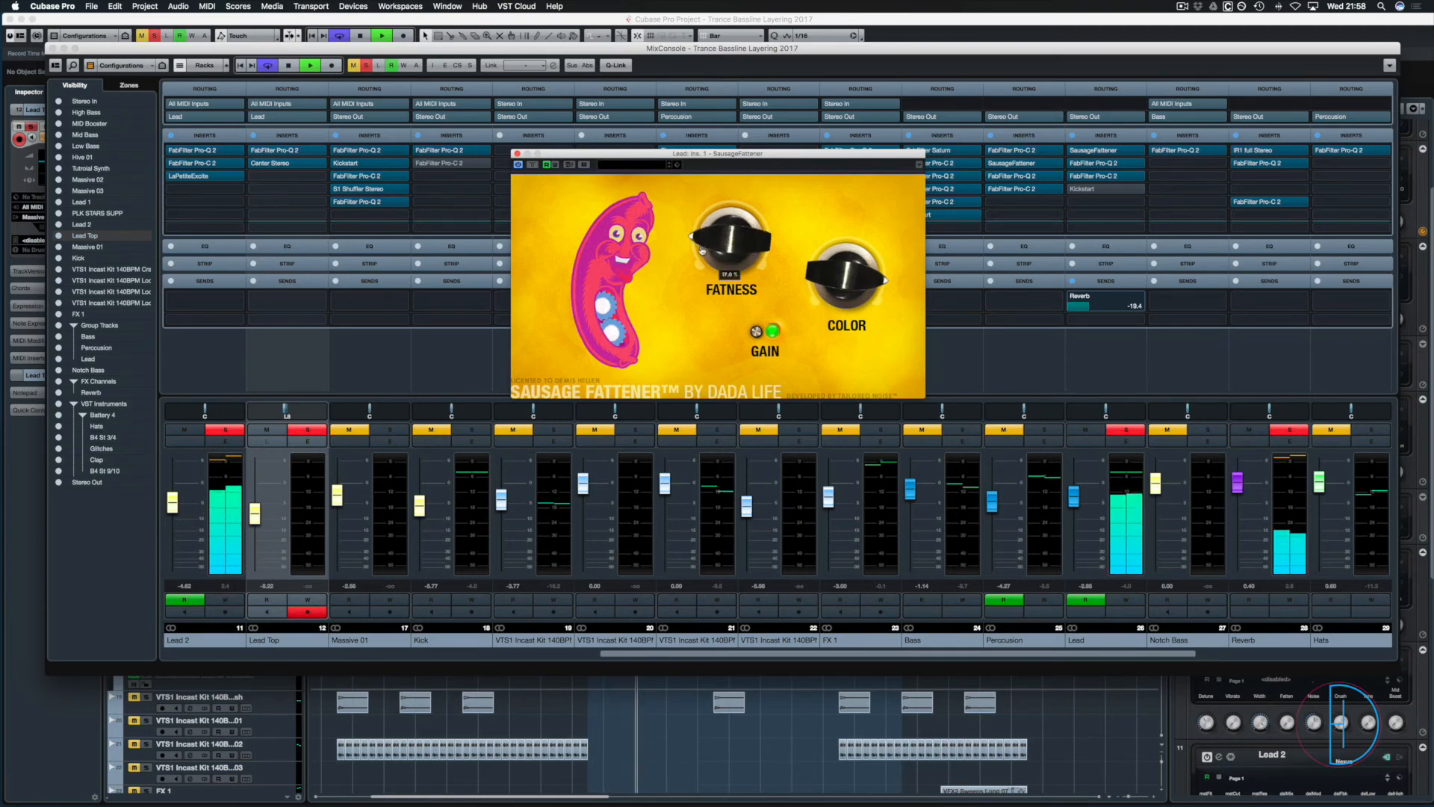
{"action": "key", "text": "space"}
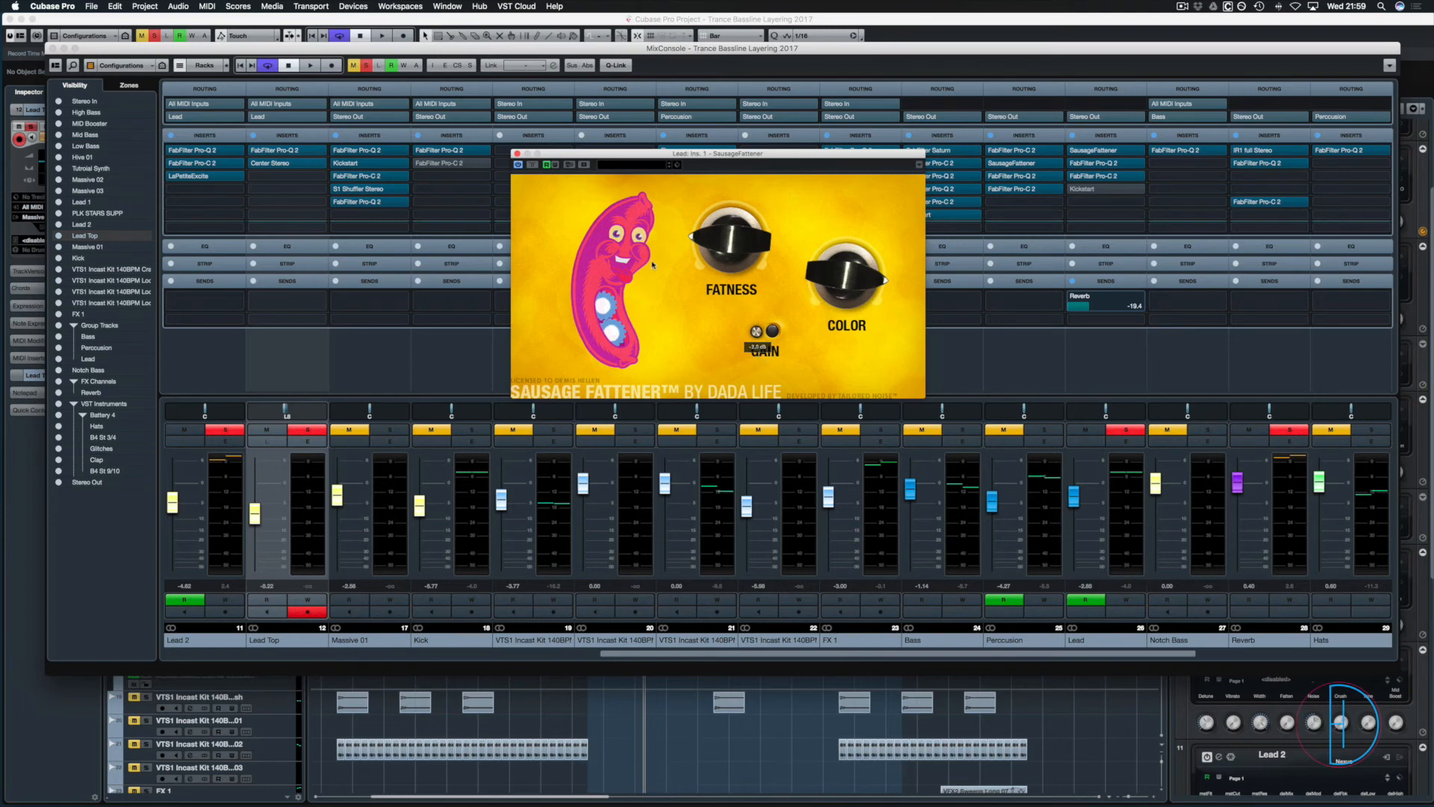
{"action": "left_click", "coordinate": [517, 153]}
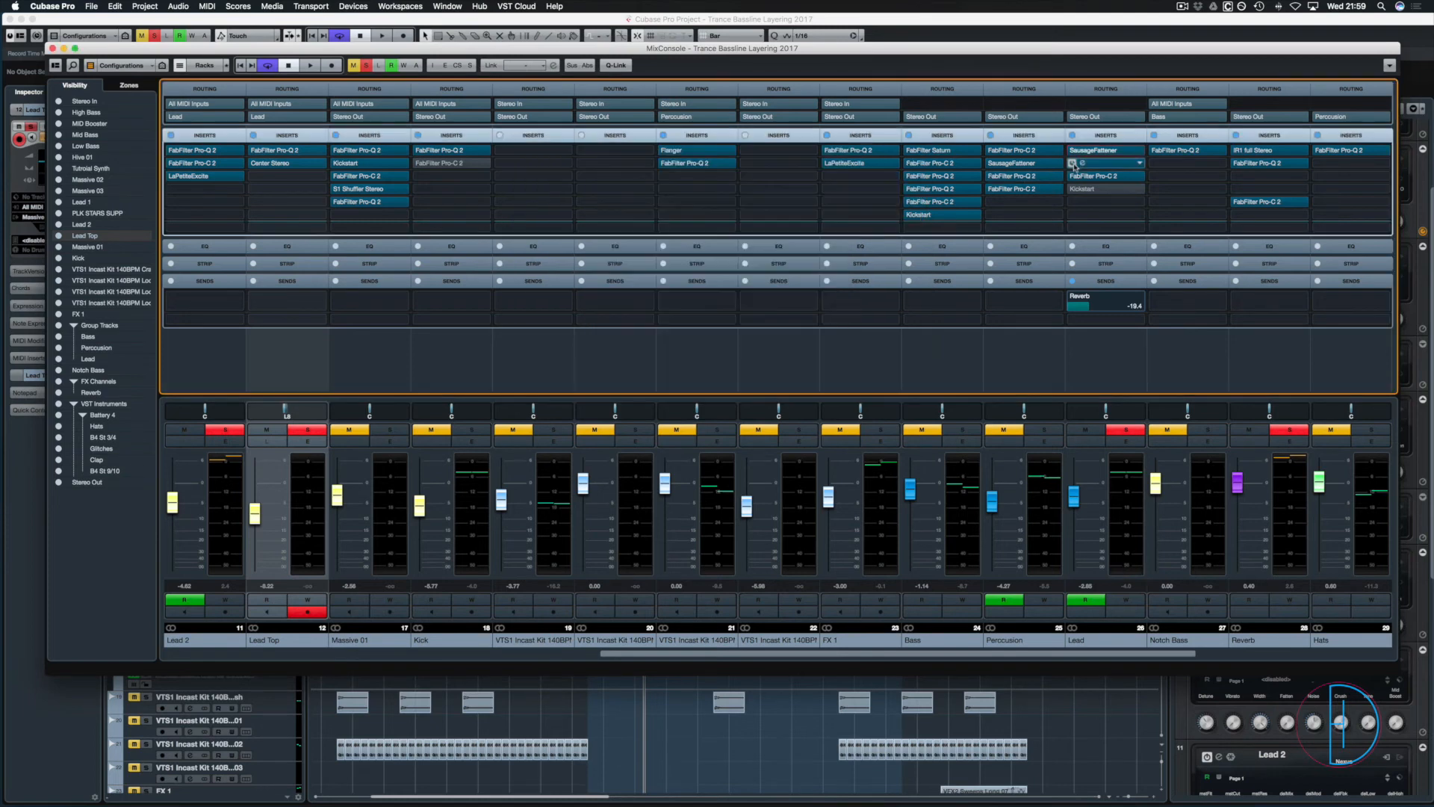
Open the Lead group's Pro-Q 2, audition its narrow and wide cut bands during playback, check the low cut, and close it.
{"action": "left_click", "coordinate": [1083, 166]}
{"action": "key", "text": "space"}
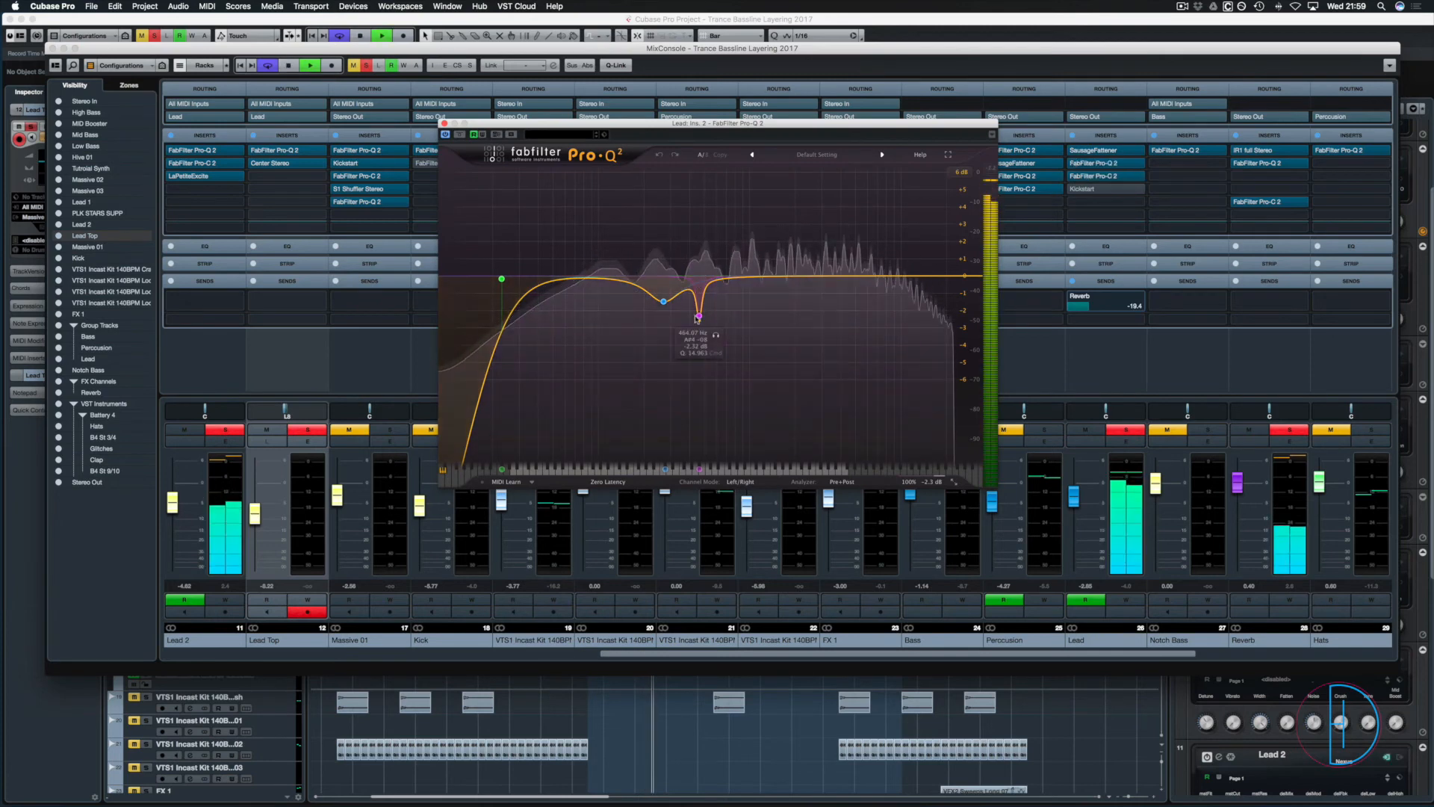
{"action": "left_click", "coordinate": [715, 336]}
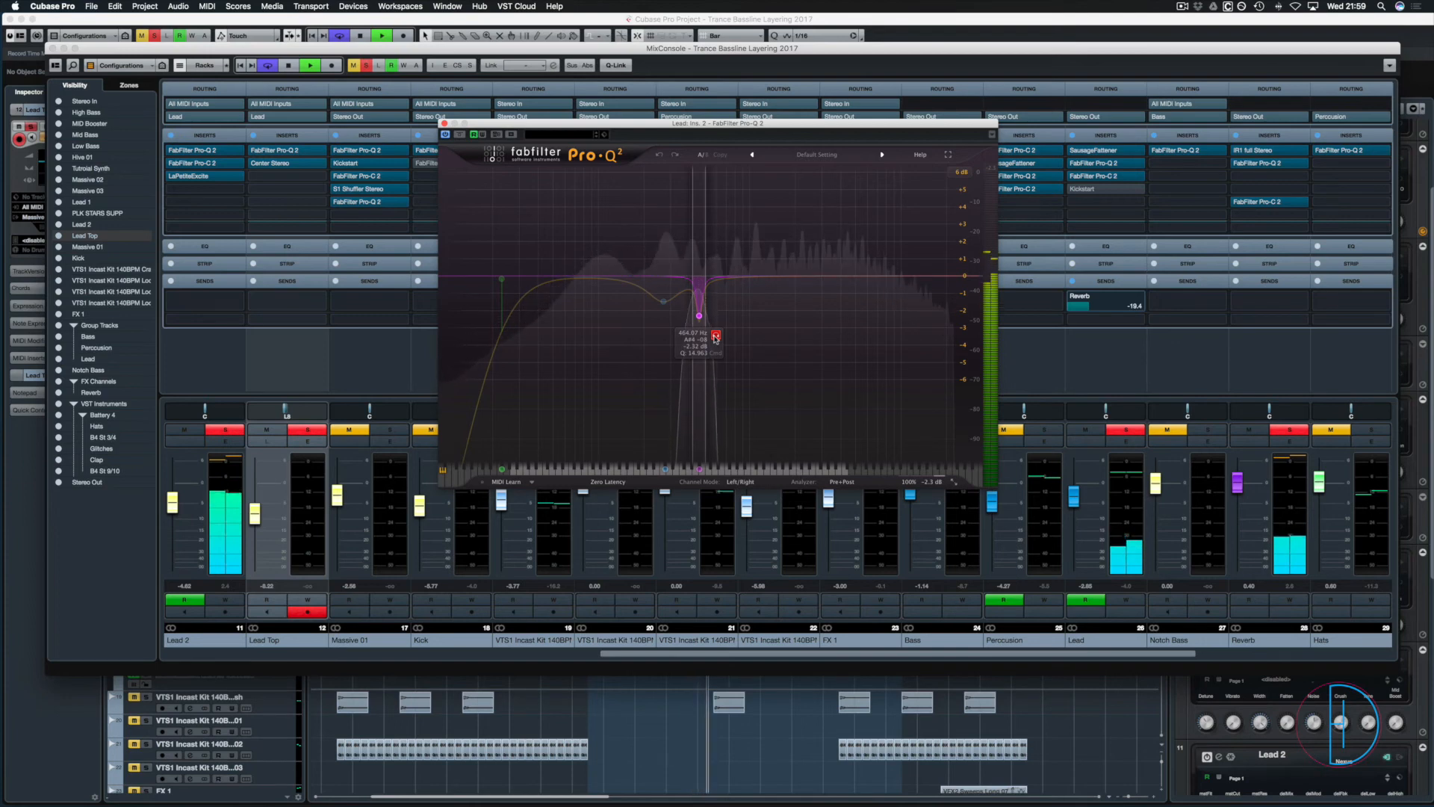
{"action": "left_click", "coordinate": [715, 336]}
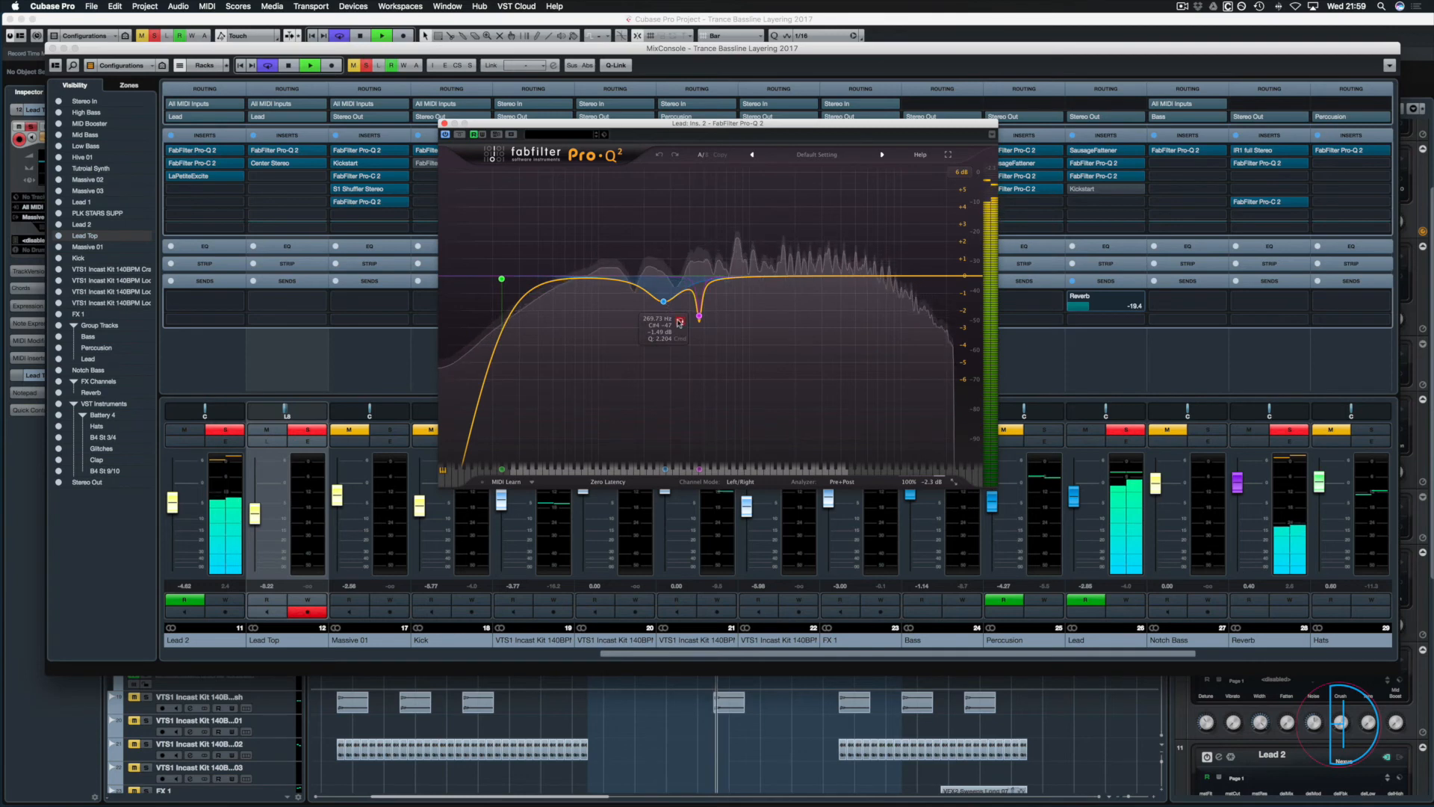
{"action": "left_click", "coordinate": [680, 322]}
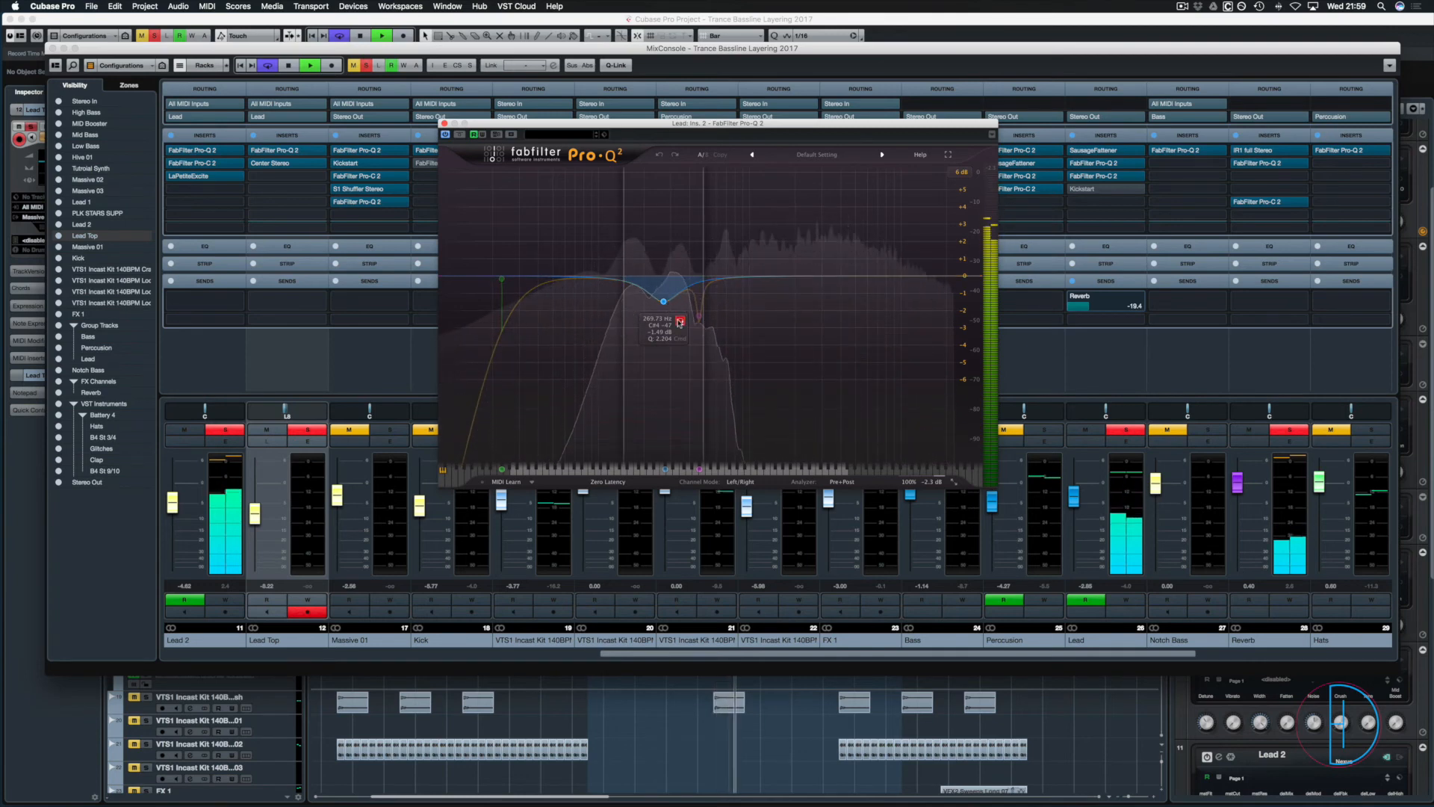
{"action": "left_click", "coordinate": [680, 322]}
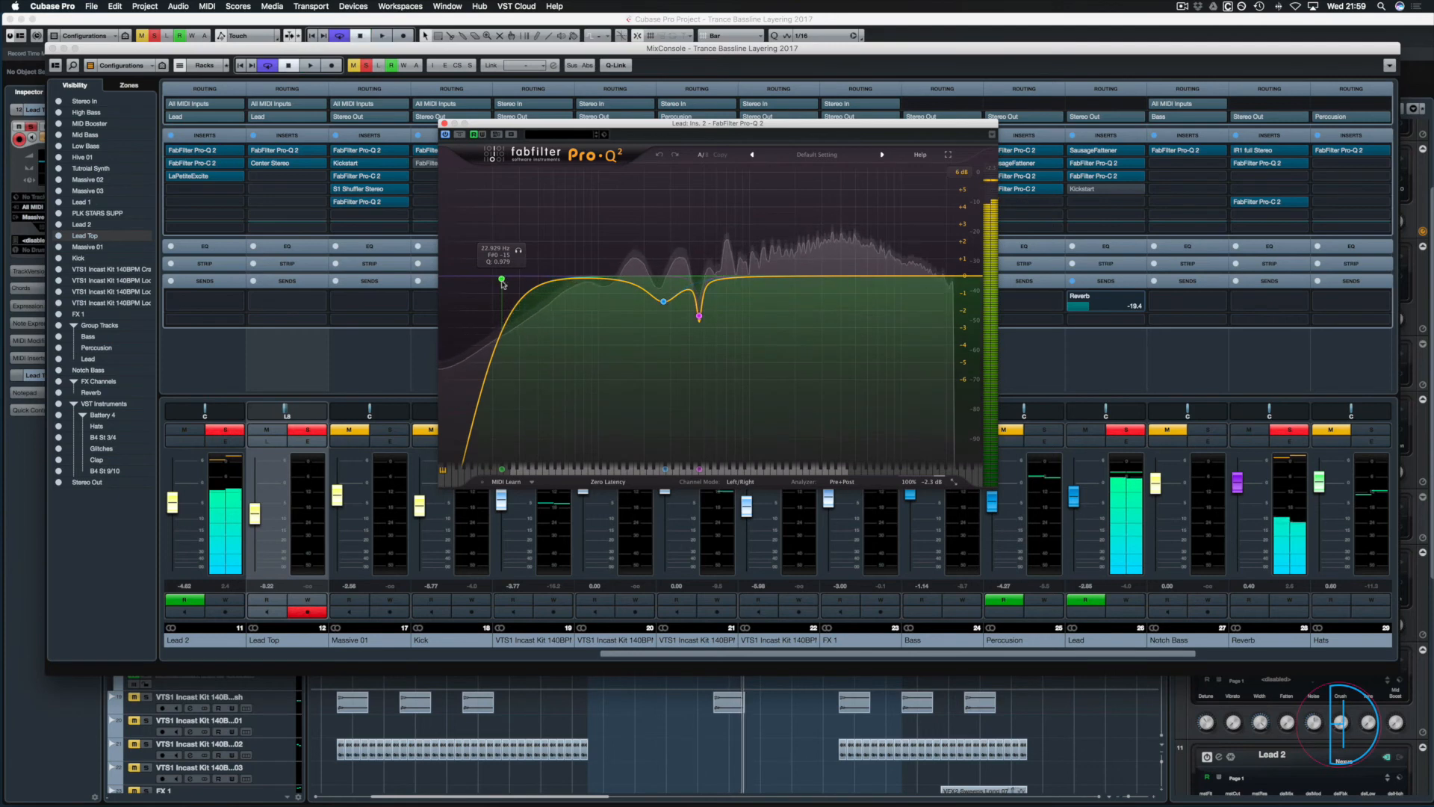
{"action": "left_click", "coordinate": [446, 123]}
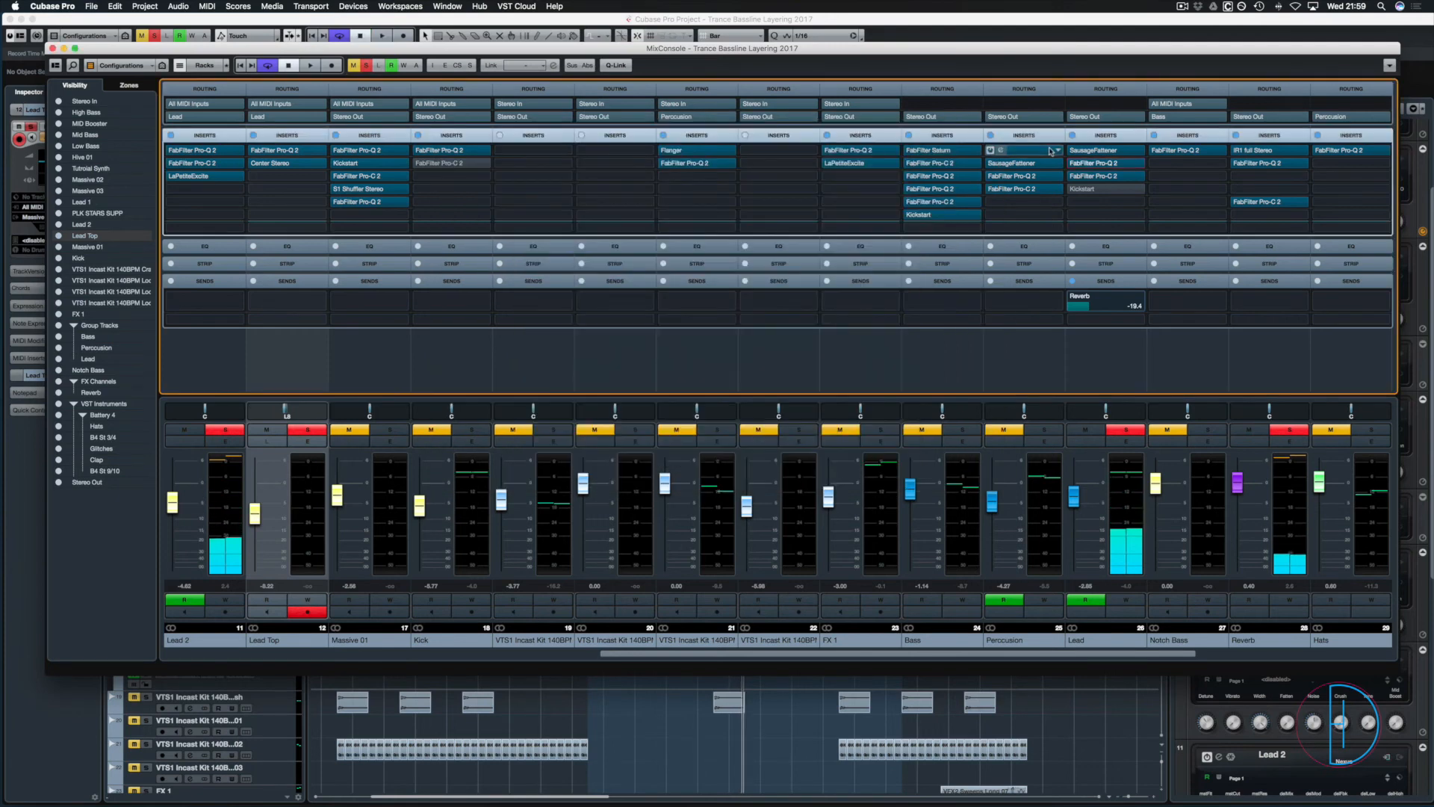
Open the Lead group's Pro-C 2, examine its knee, attack and release, and compare bypassed and active compression during playback.
{"action": "double_click", "coordinate": [1085, 178]}
{"action": "key", "text": "space"}
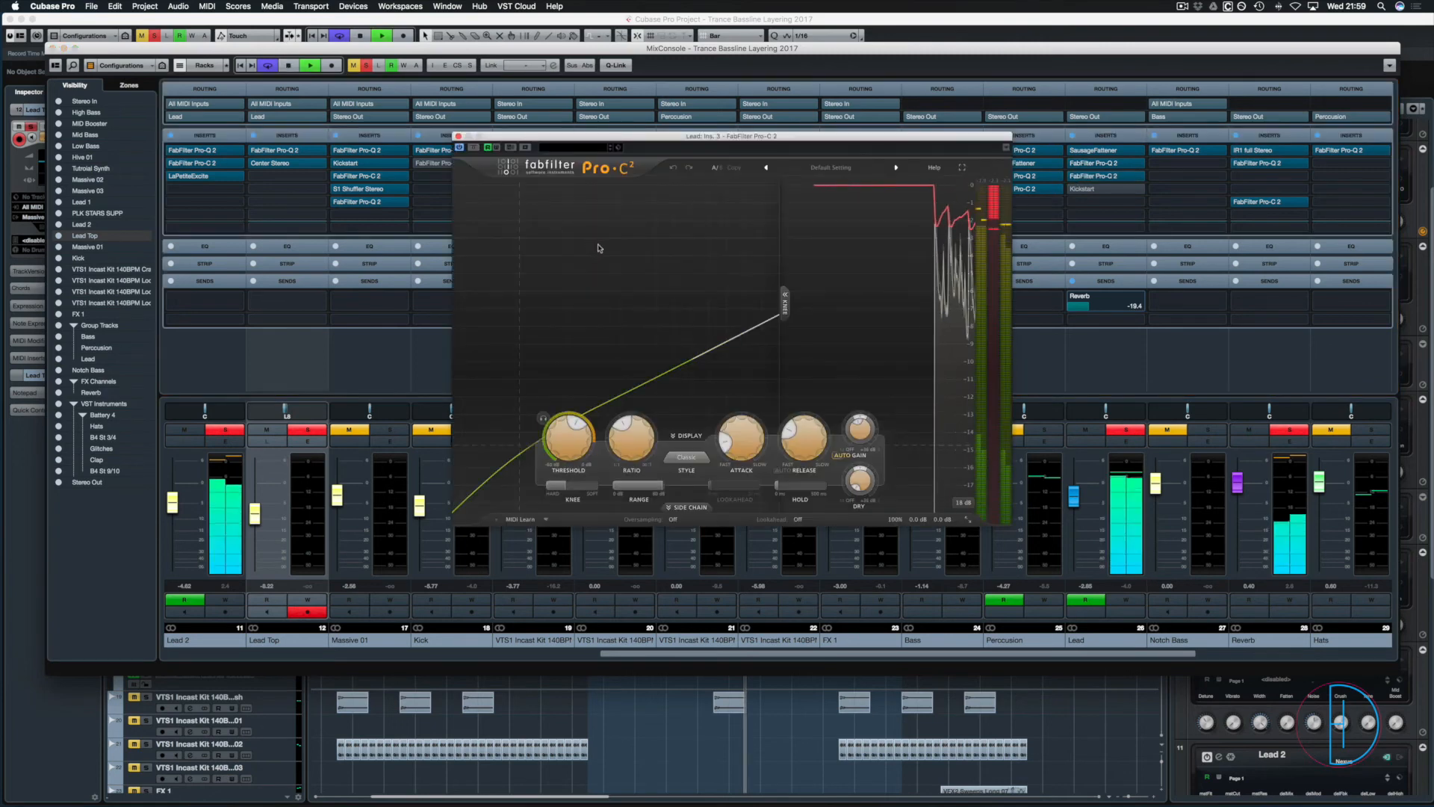
{"action": "key", "text": "space"}
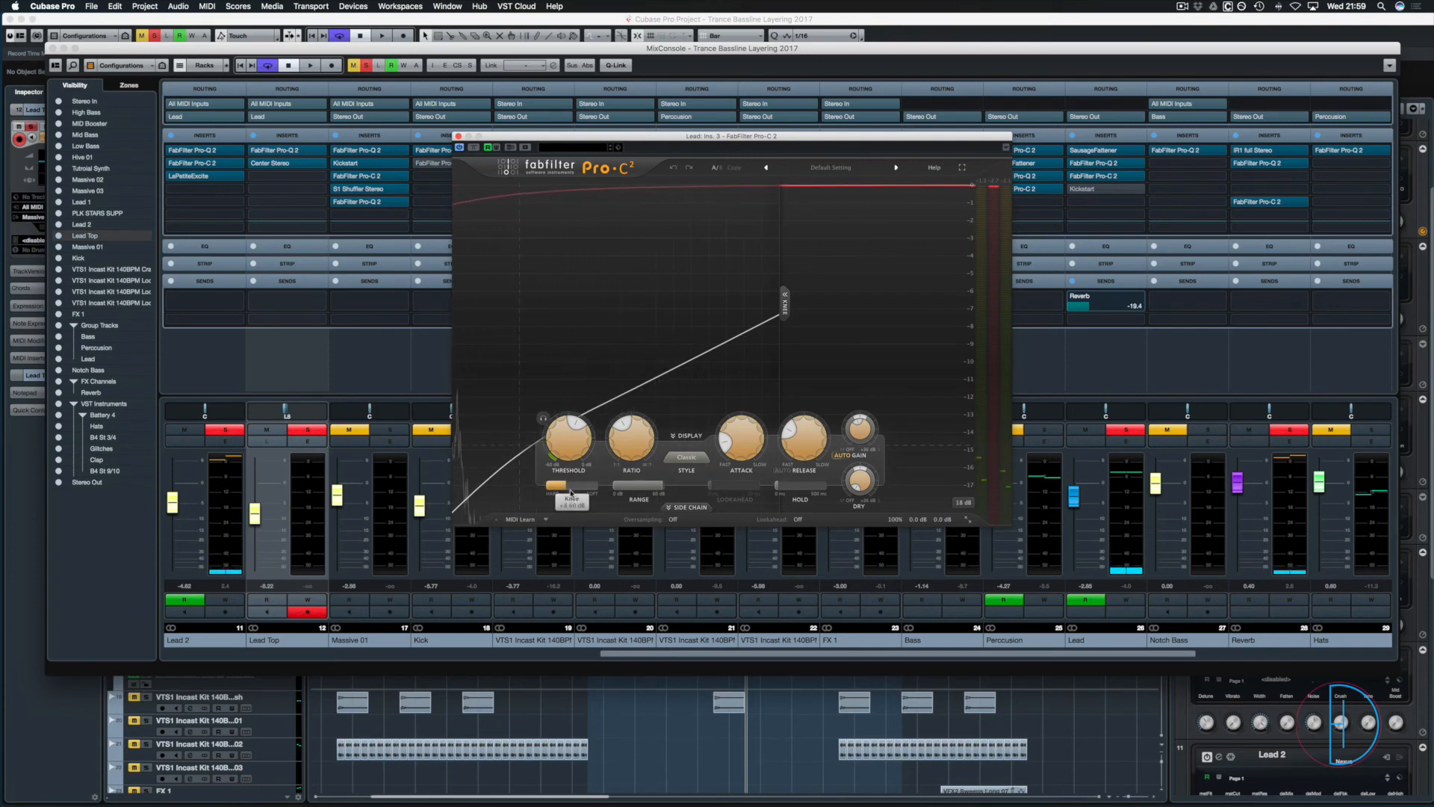
{"action": "mouse_move", "coordinate": [623, 441]}
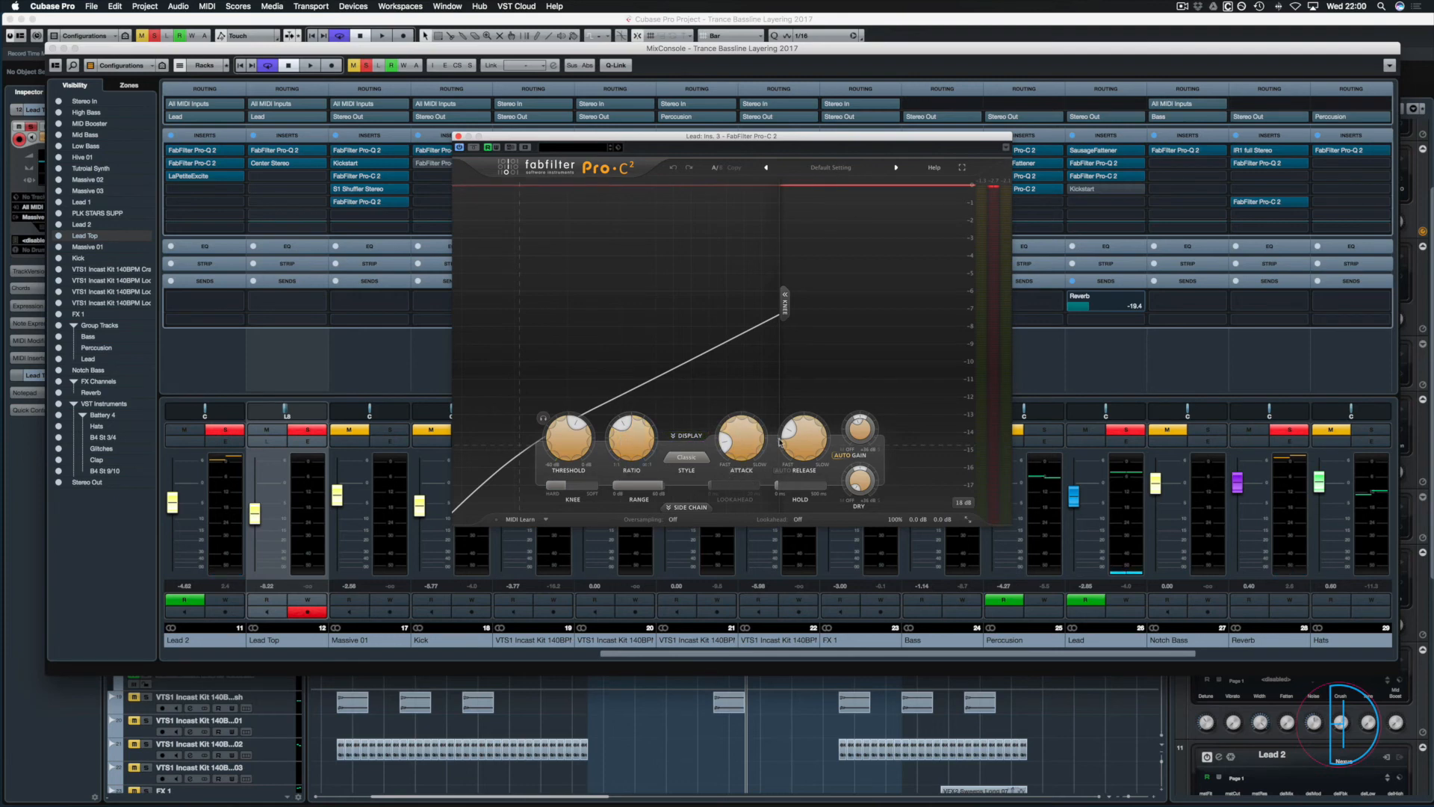
{"action": "mouse_move", "coordinate": [571, 469]}
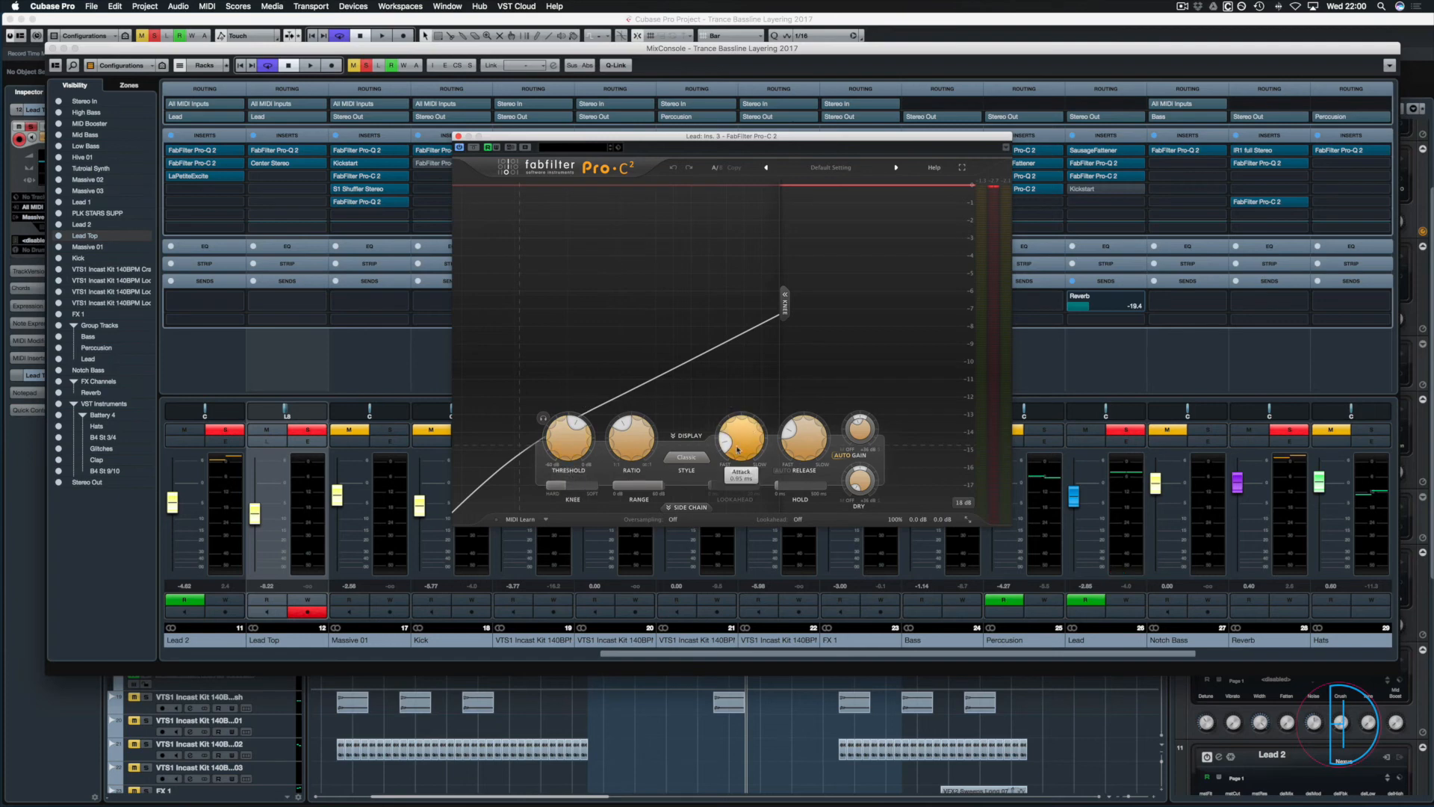
{"action": "mouse_move", "coordinate": [785, 444]}
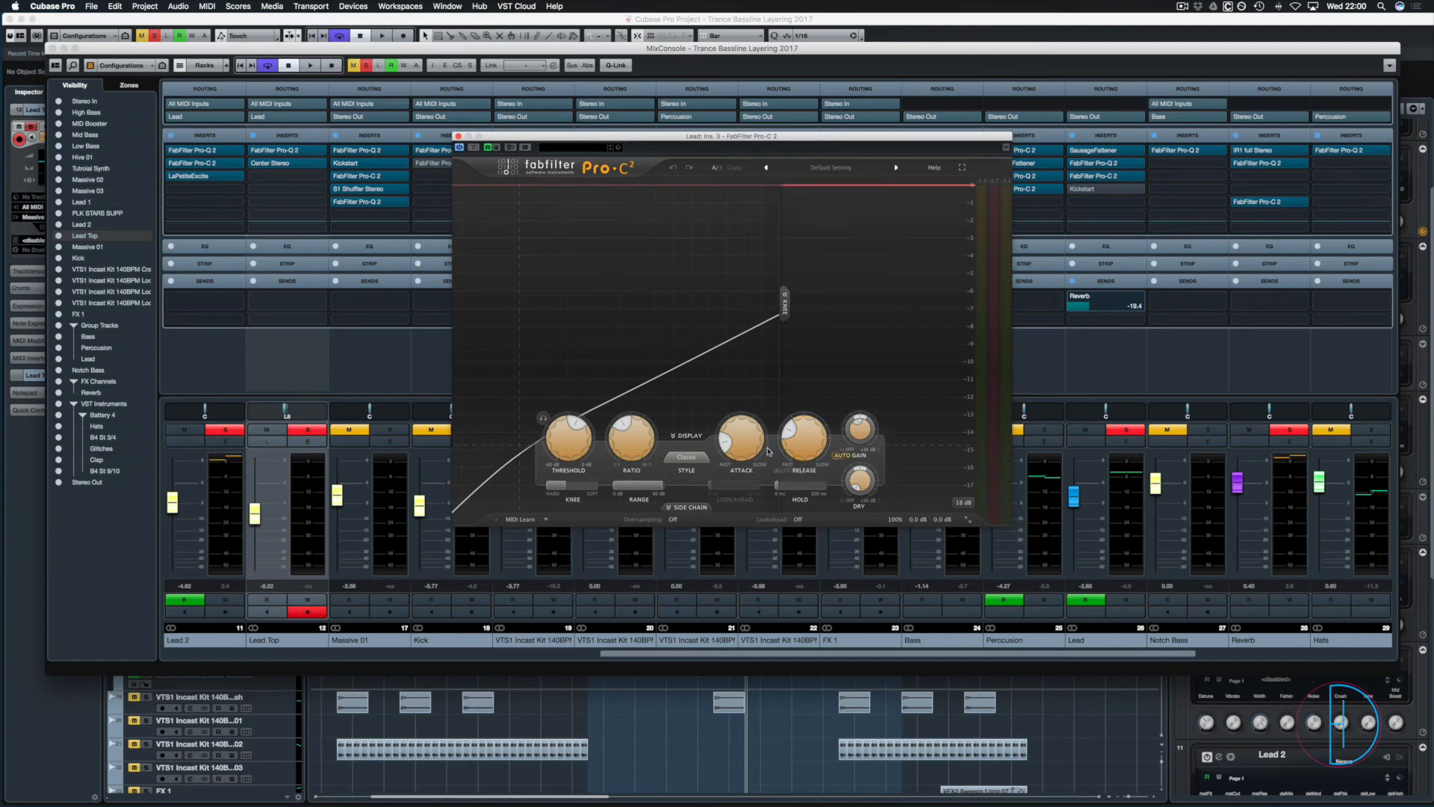
{"action": "key", "text": "space"}
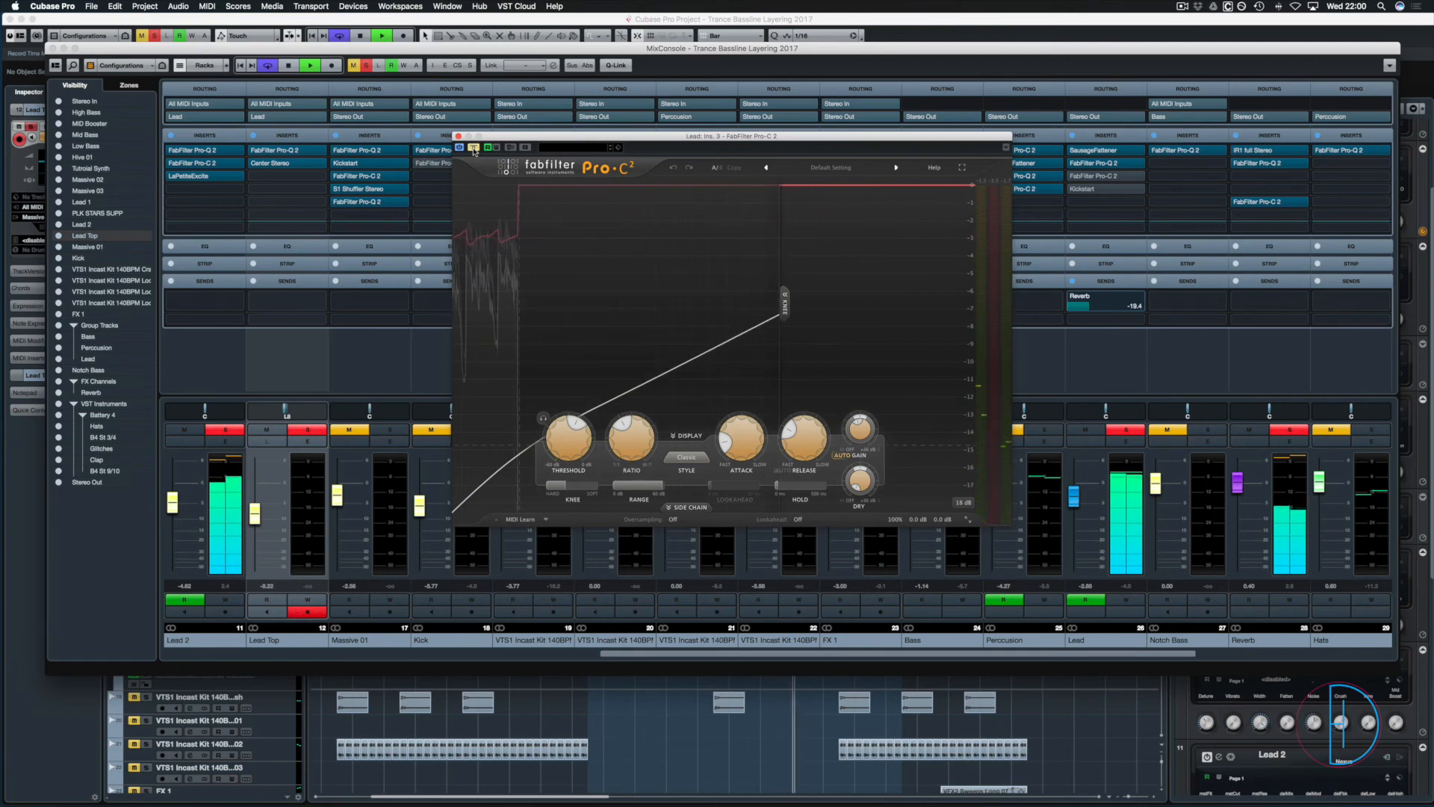
{"action": "left_click", "coordinate": [473, 149]}
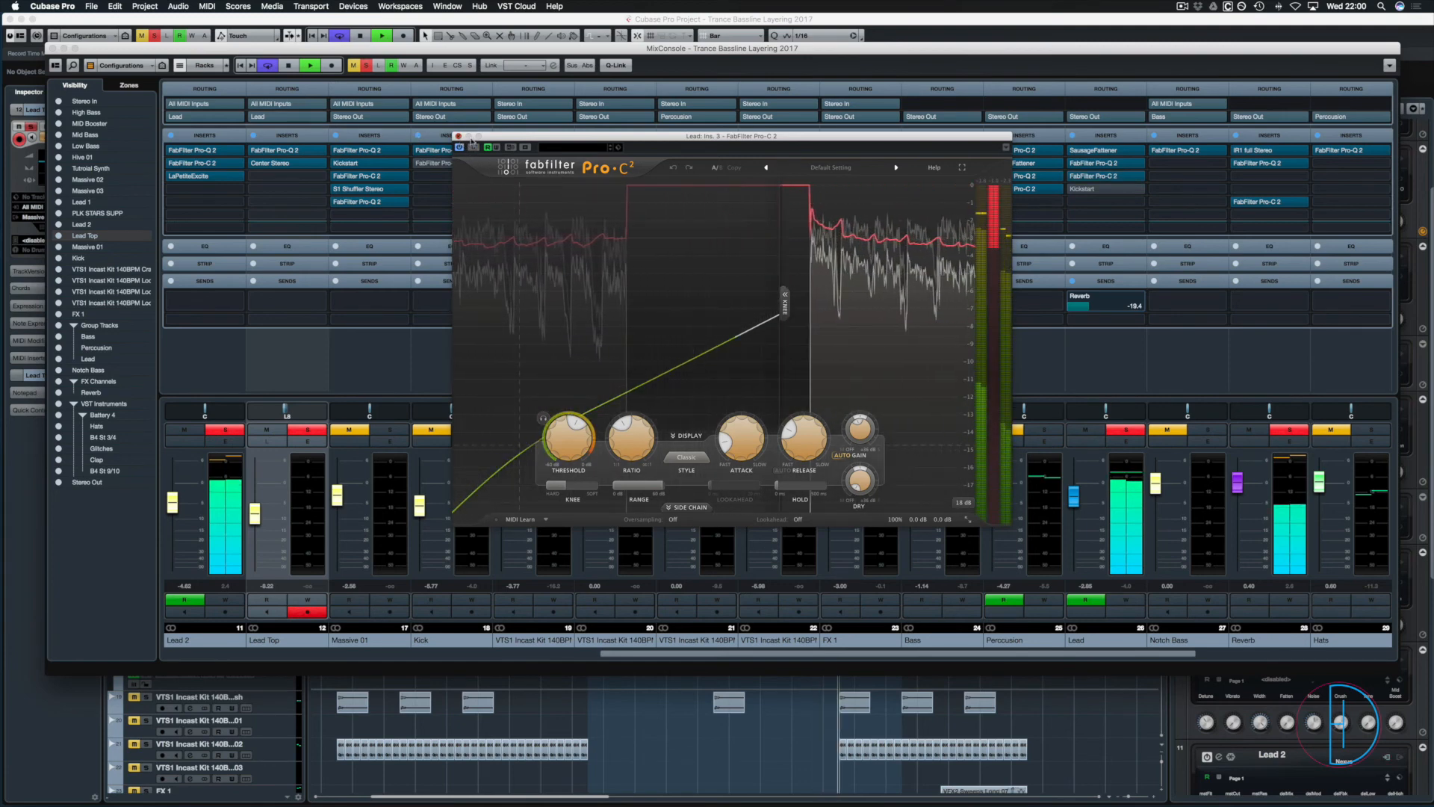
Close the Lead group's Pro-C 2 and compare the group with all its inserts bypassed and active during playback.
{"action": "left_click", "coordinate": [458, 136]}
{"action": "key", "text": "space"}
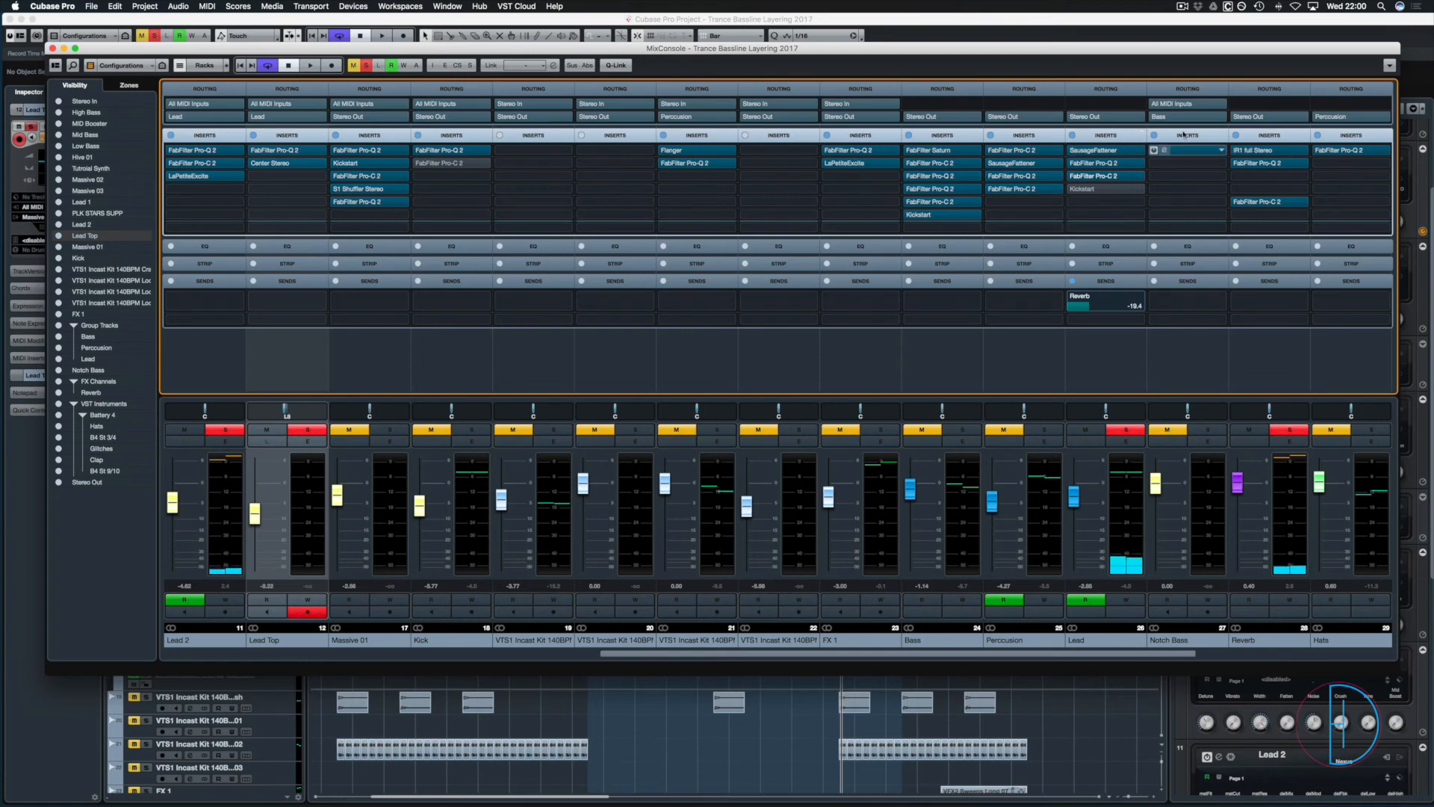
{"action": "key", "text": "space"}
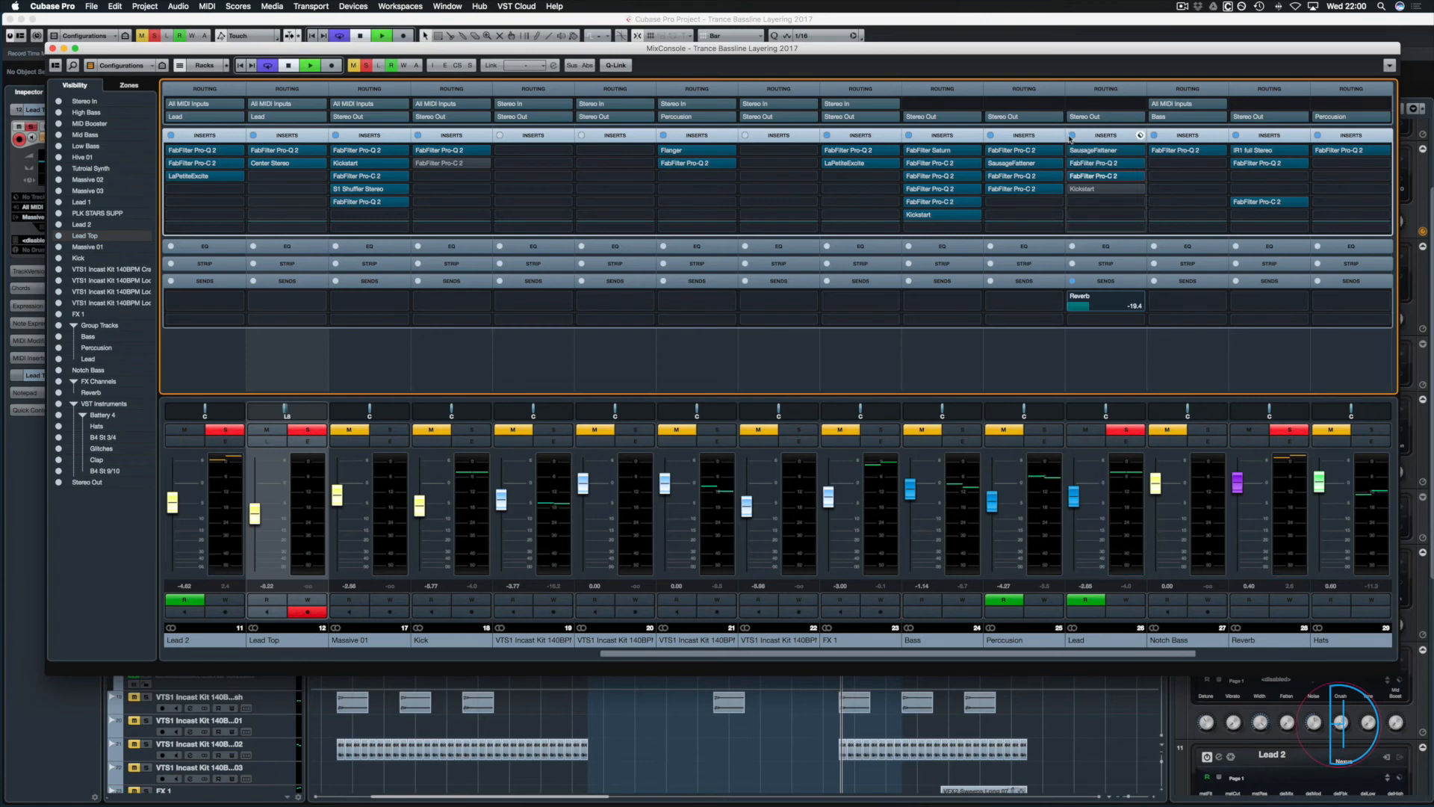
{"action": "key", "text": "space"}
{"action": "key", "text": "space"}
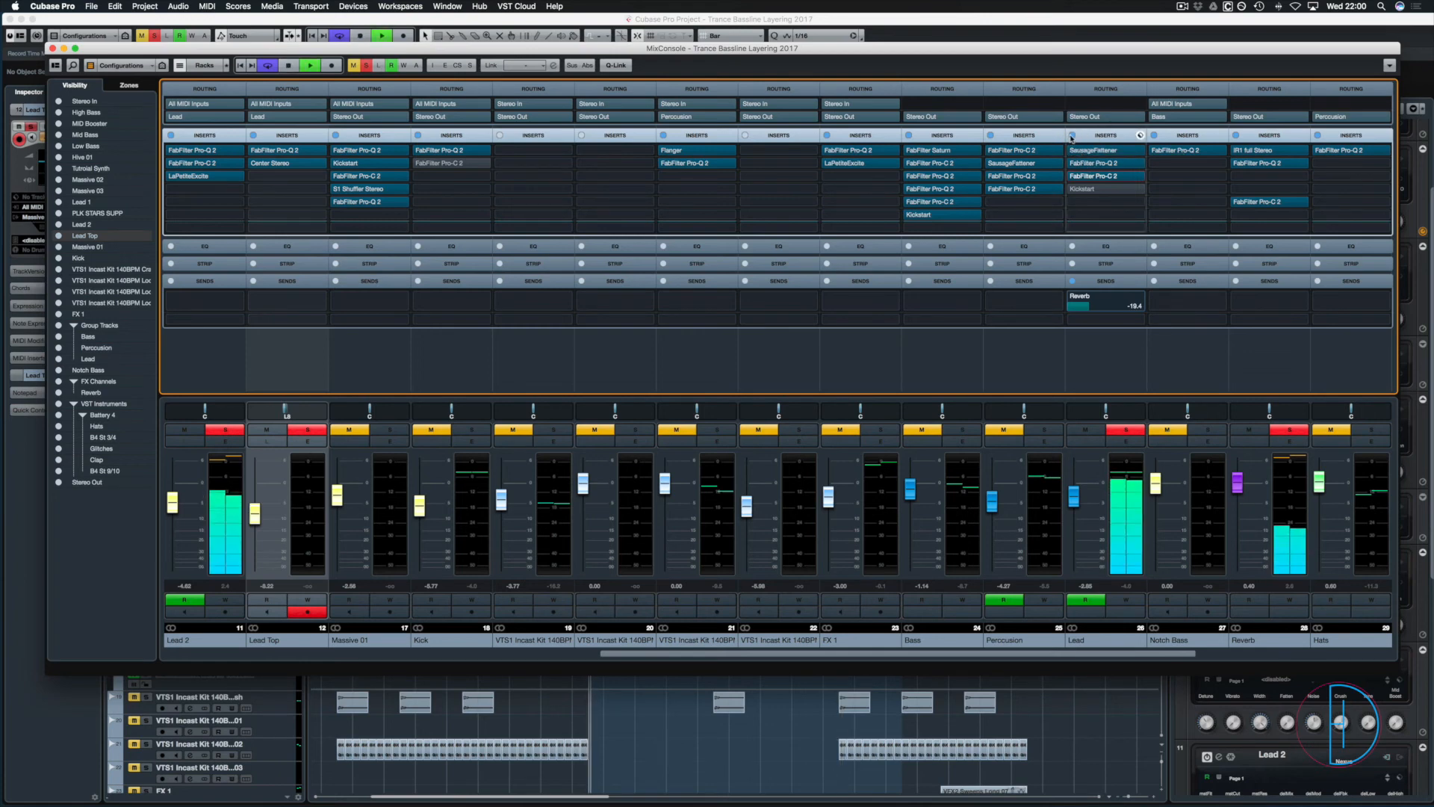
{"action": "left_click", "coordinate": [1072, 136]}
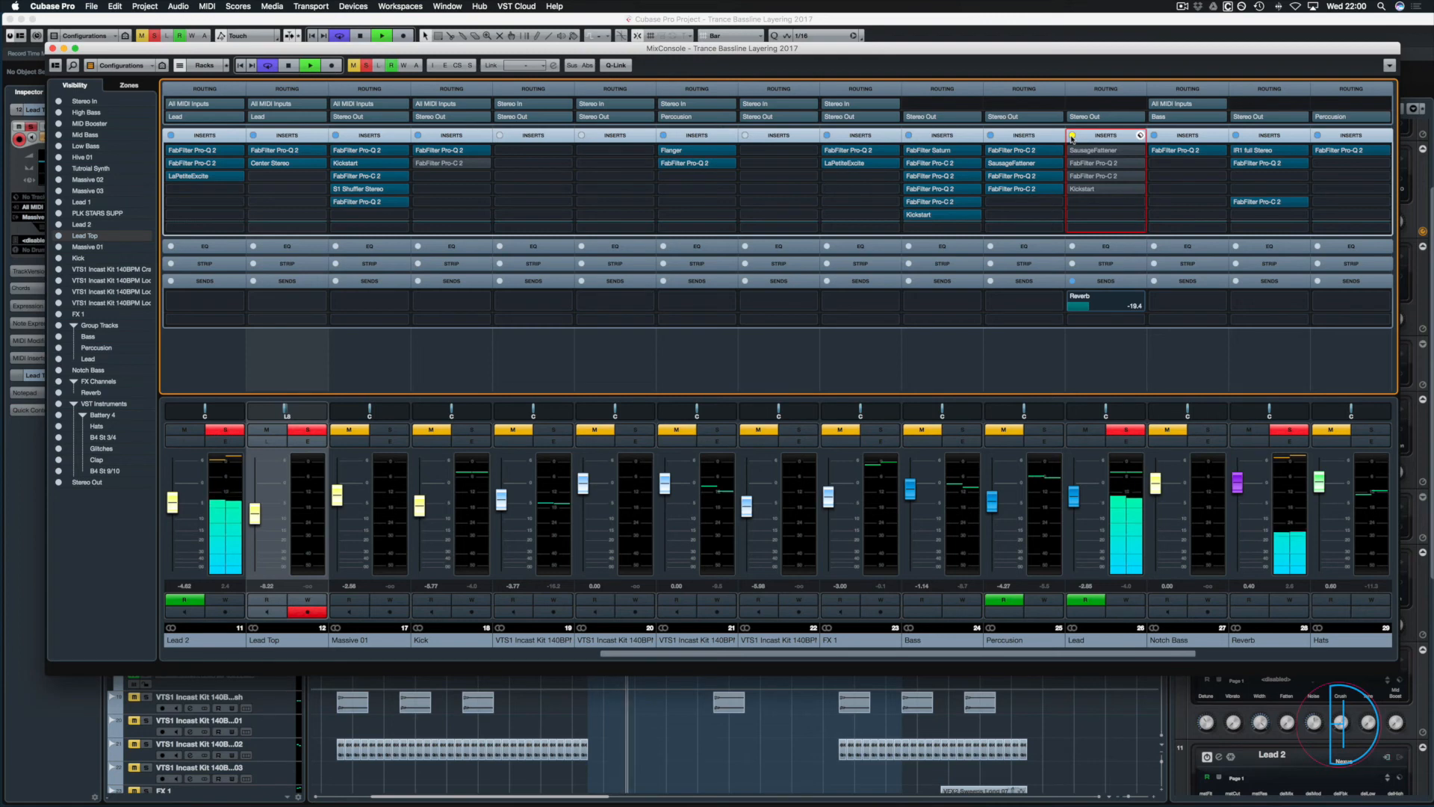
{"action": "left_click", "coordinate": [1072, 136]}
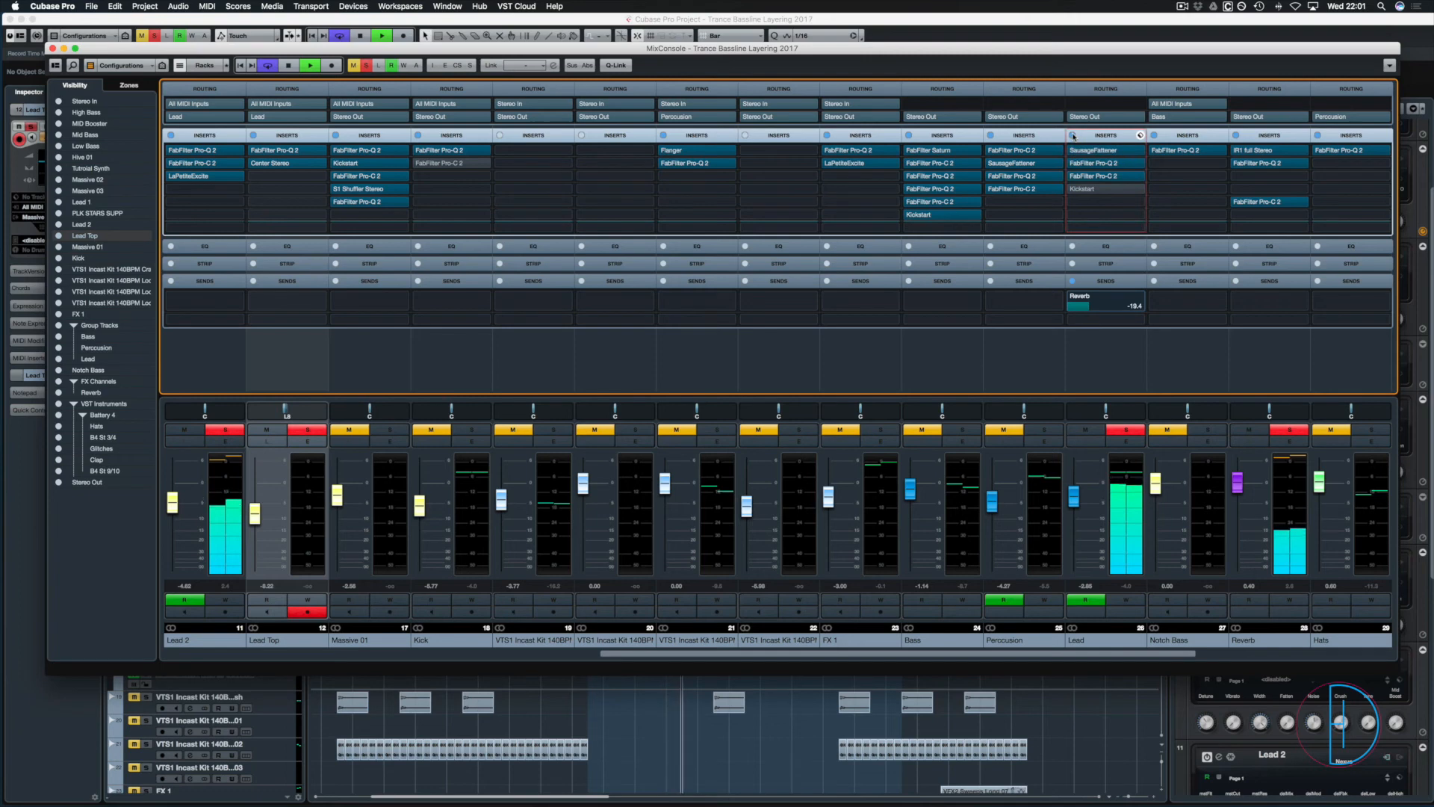
{"action": "key", "text": "space"}
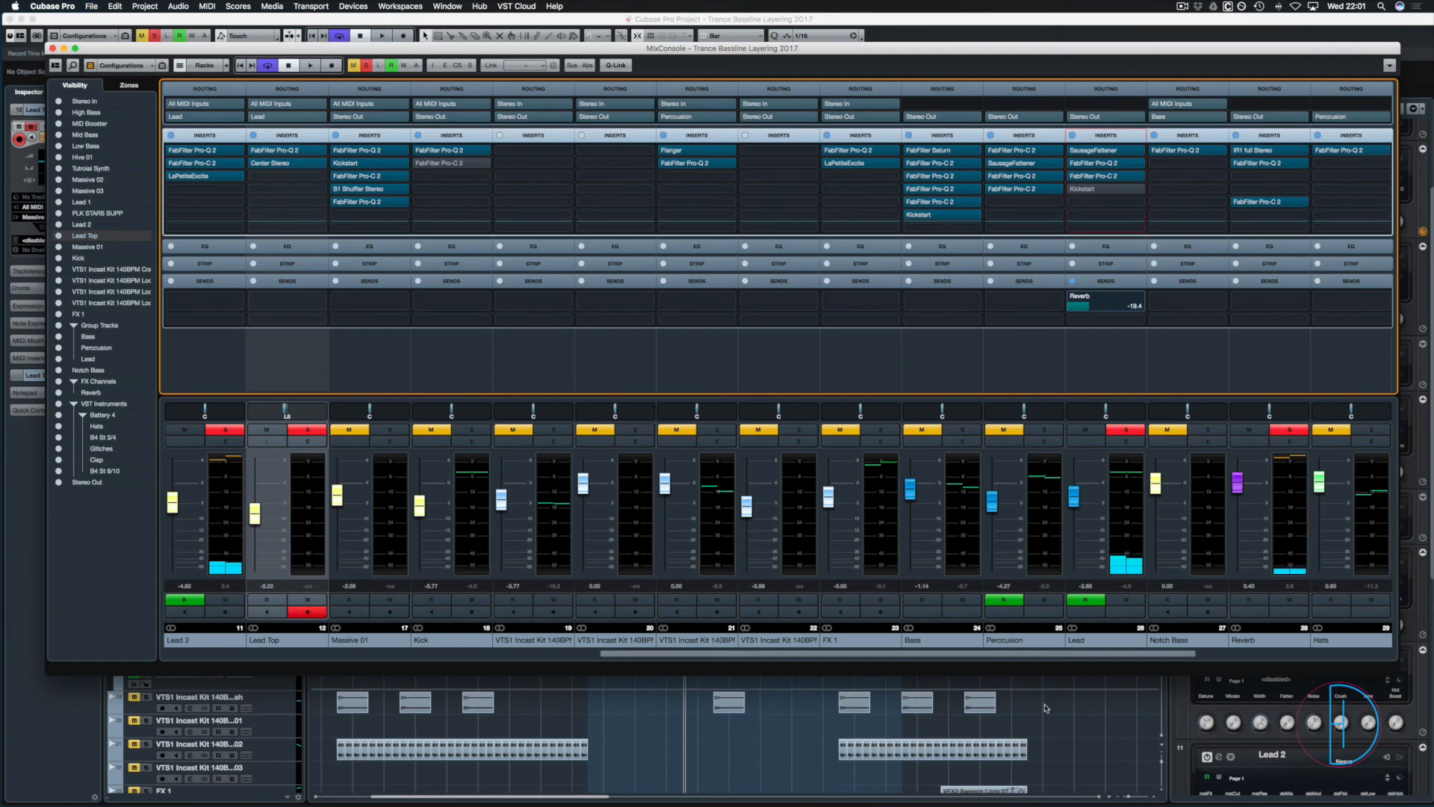
Close the MixConsole, deactivate all solos, and play the full mix from just before bar 89.
{"action": "key", "text": "F3"}
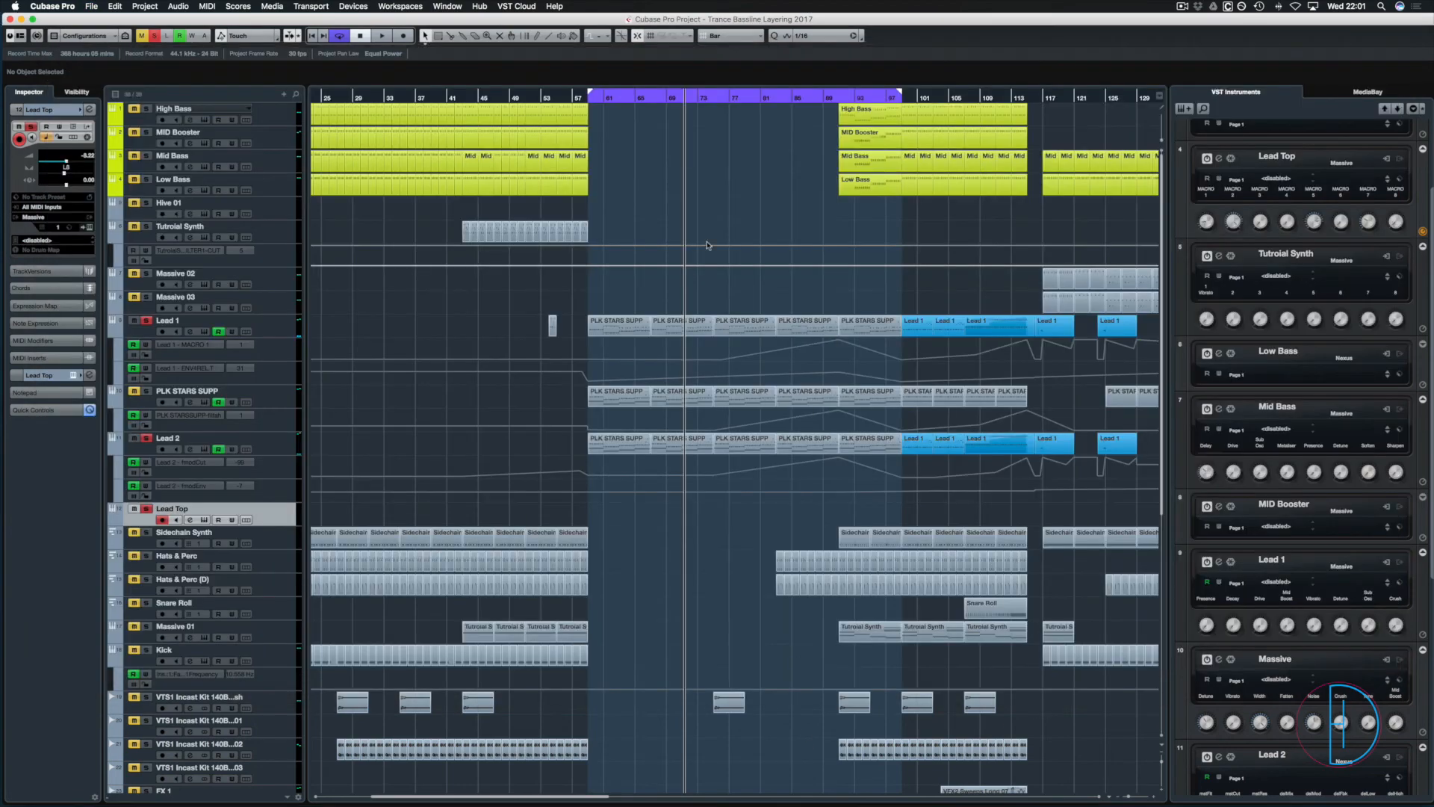
{"action": "key", "text": "g"}
{"action": "key", "text": "g"}
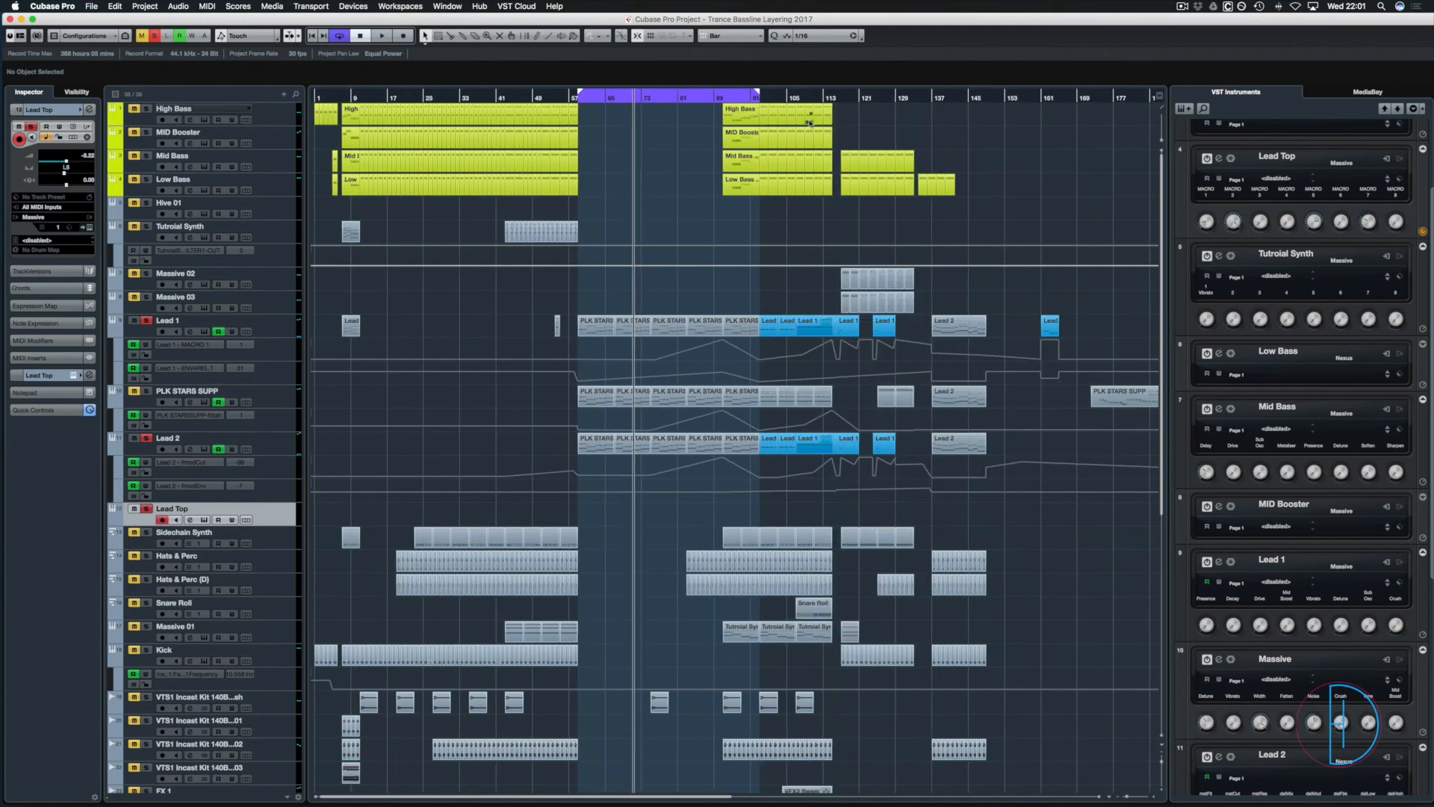
{"action": "left_click", "coordinate": [718, 98]}
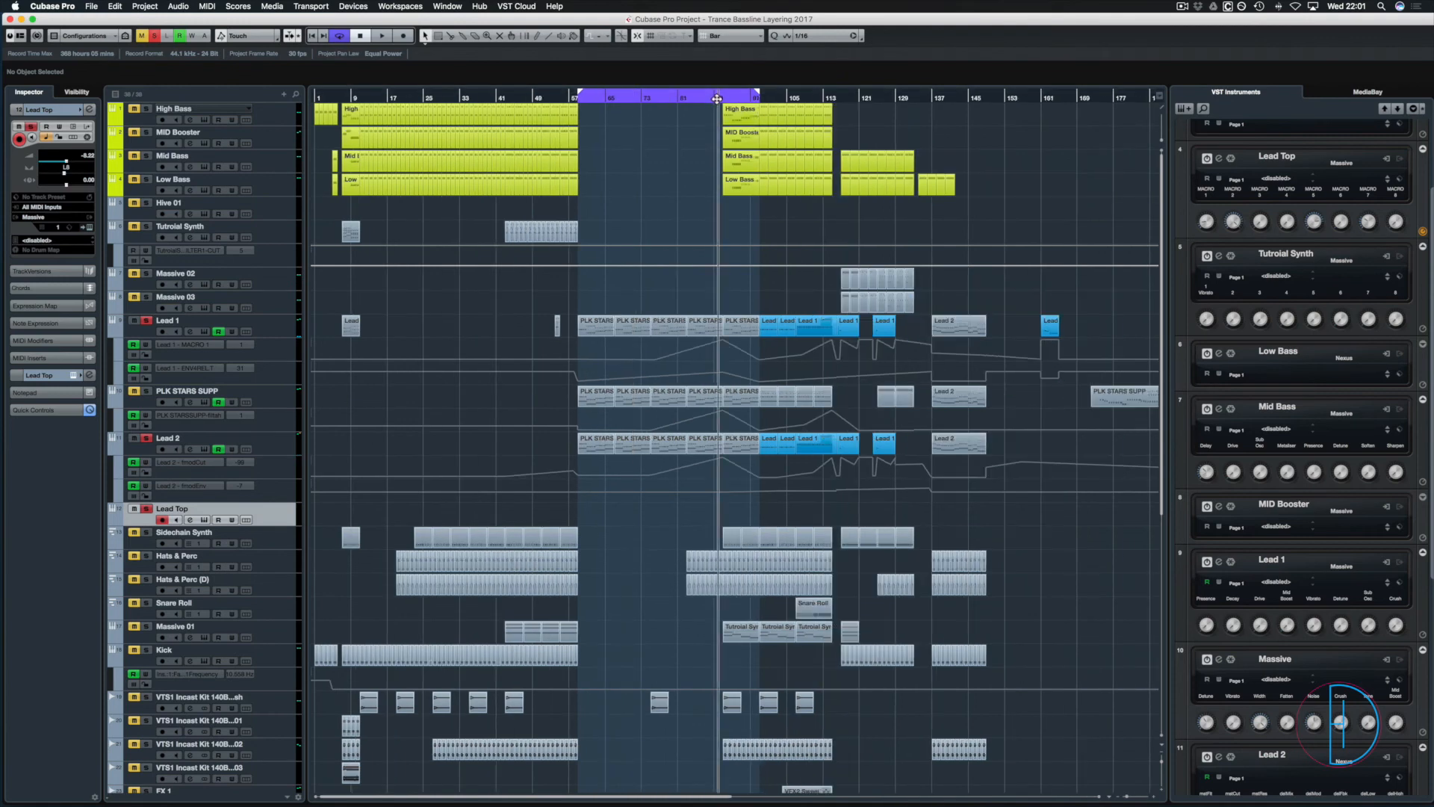
{"action": "left_click", "coordinate": [153, 35]}
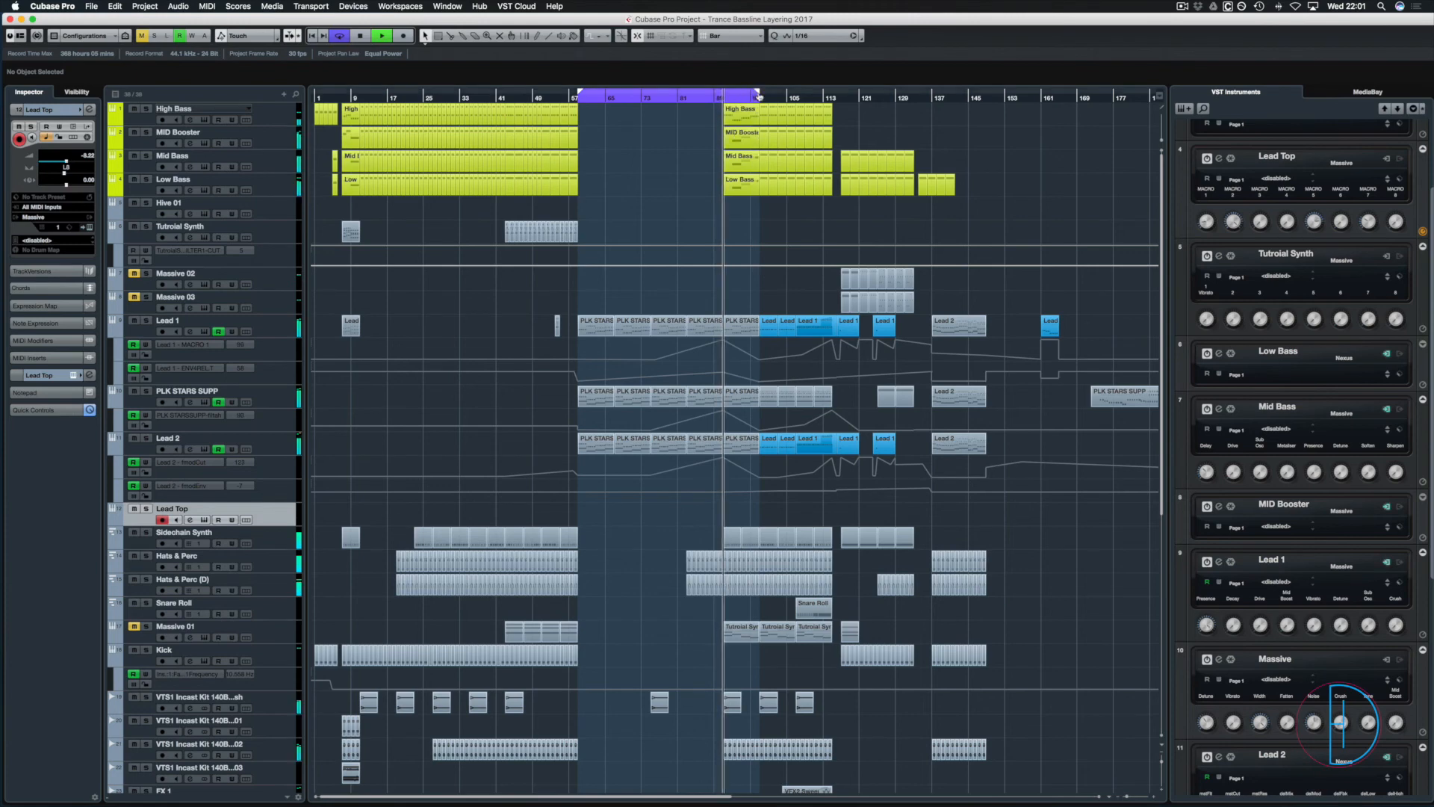
Move the cycle range's end back to about bar 87 and raise the system volume while listening on.
{"action": "left_click_drag", "start_coordinate": [760, 97], "coordinate": [713, 105]}
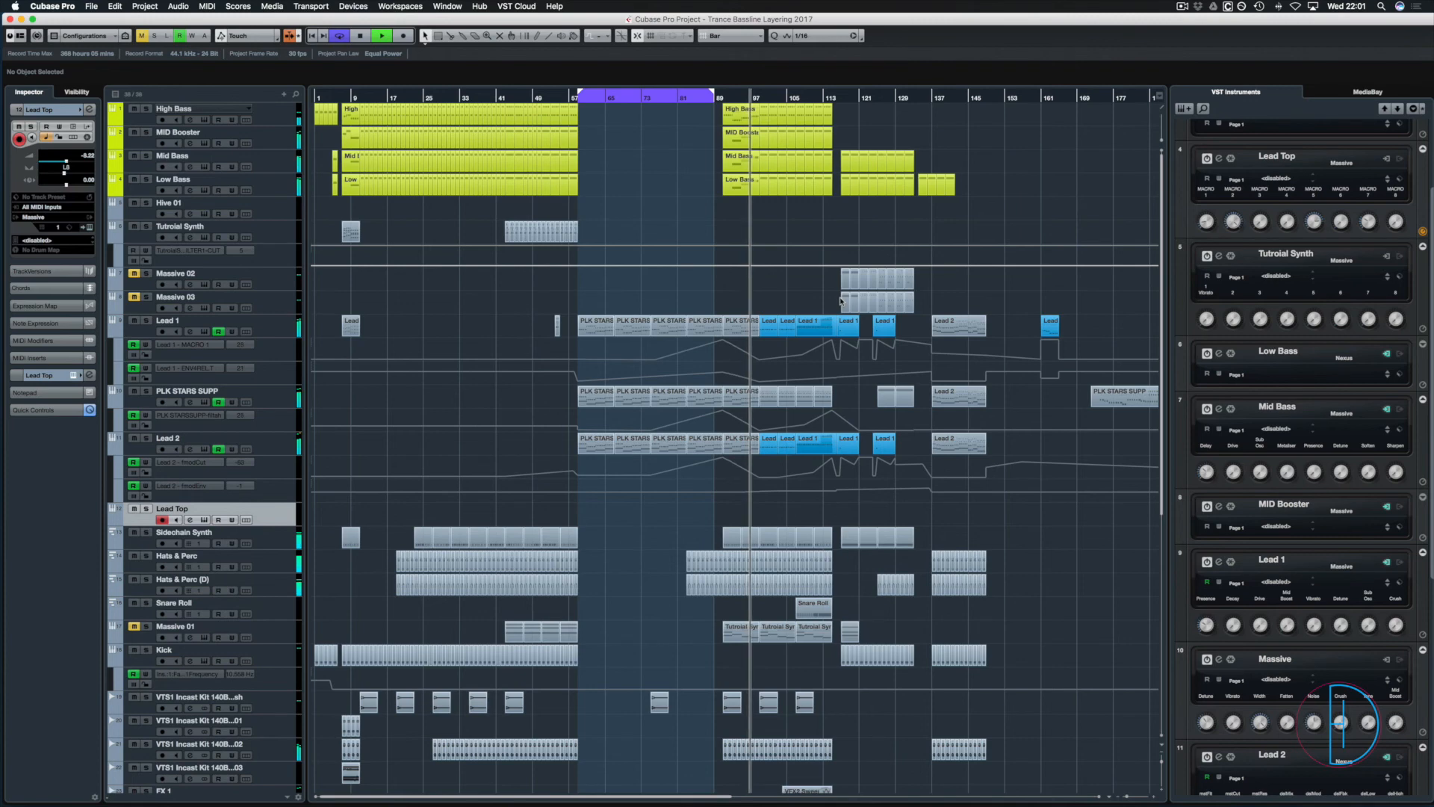
{"action": "key", "text": "XF86AudioRaiseVolume"}
{"action": "key", "text": "XF86AudioRaiseVolume"}
{"action": "key", "text": "XF86AudioRaiseVolume"}
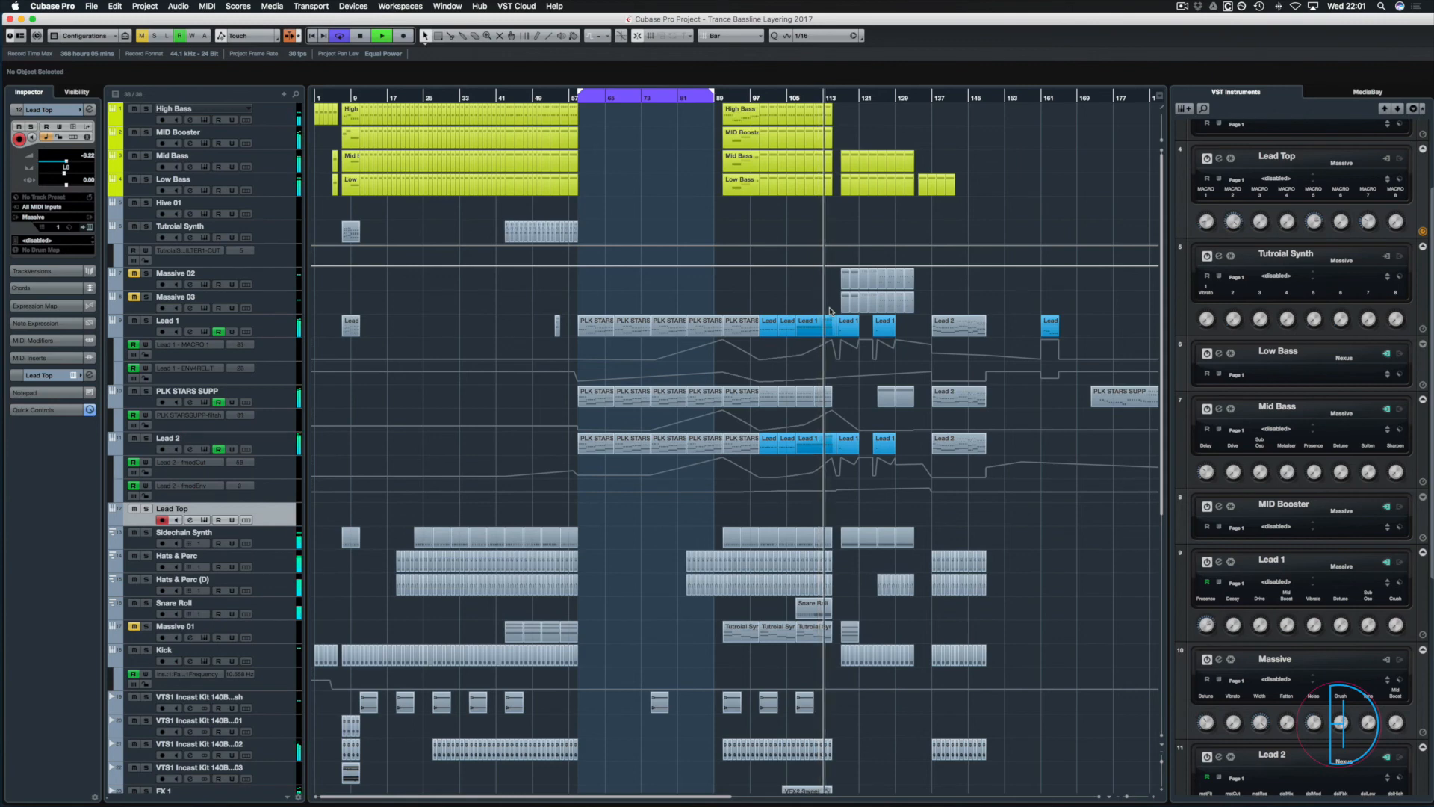
{"action": "key", "text": "XF86AudioRaiseVolume"}
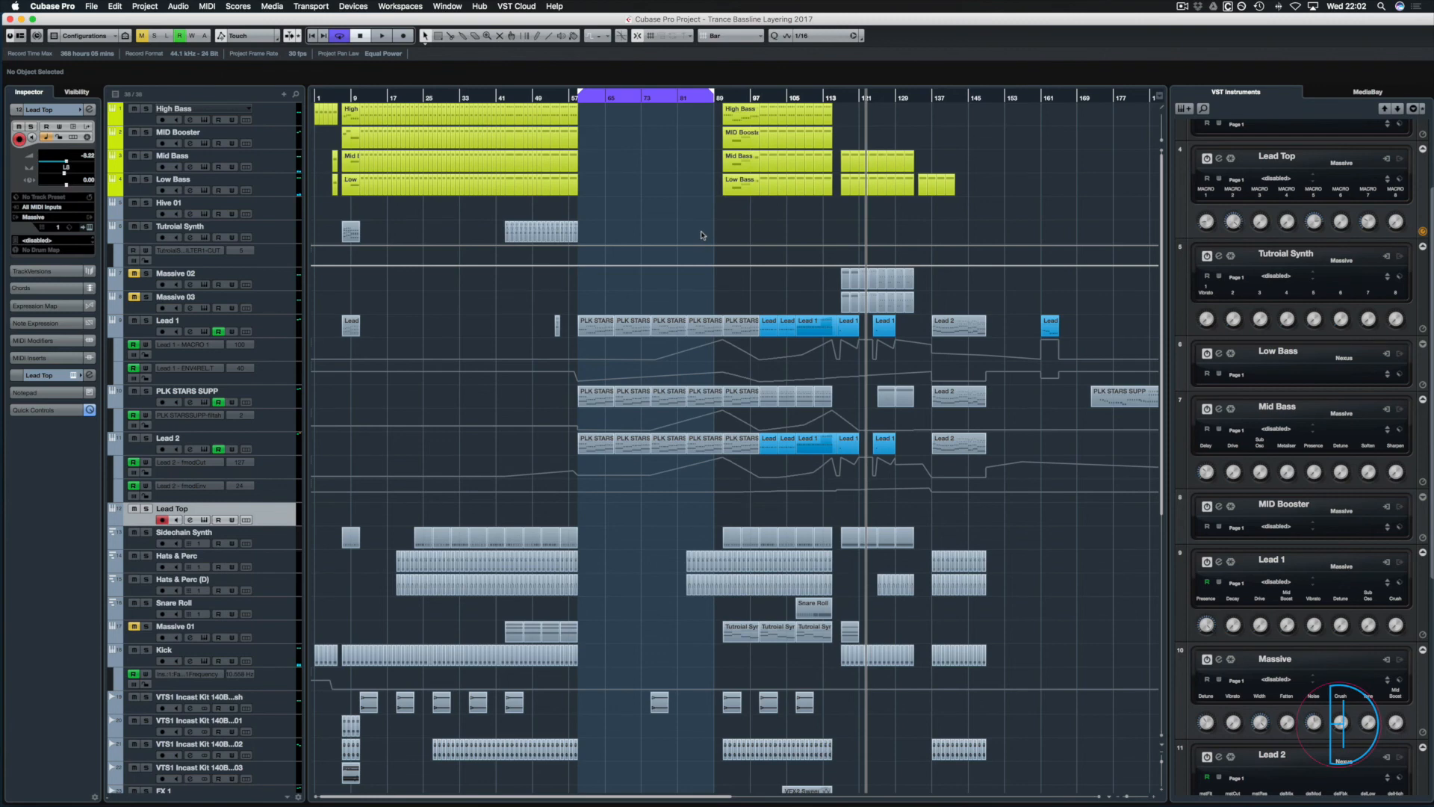
Survey the overall arrangement, from the intro through the sections after the breakdown.
{"action": "key", "text": "g"}
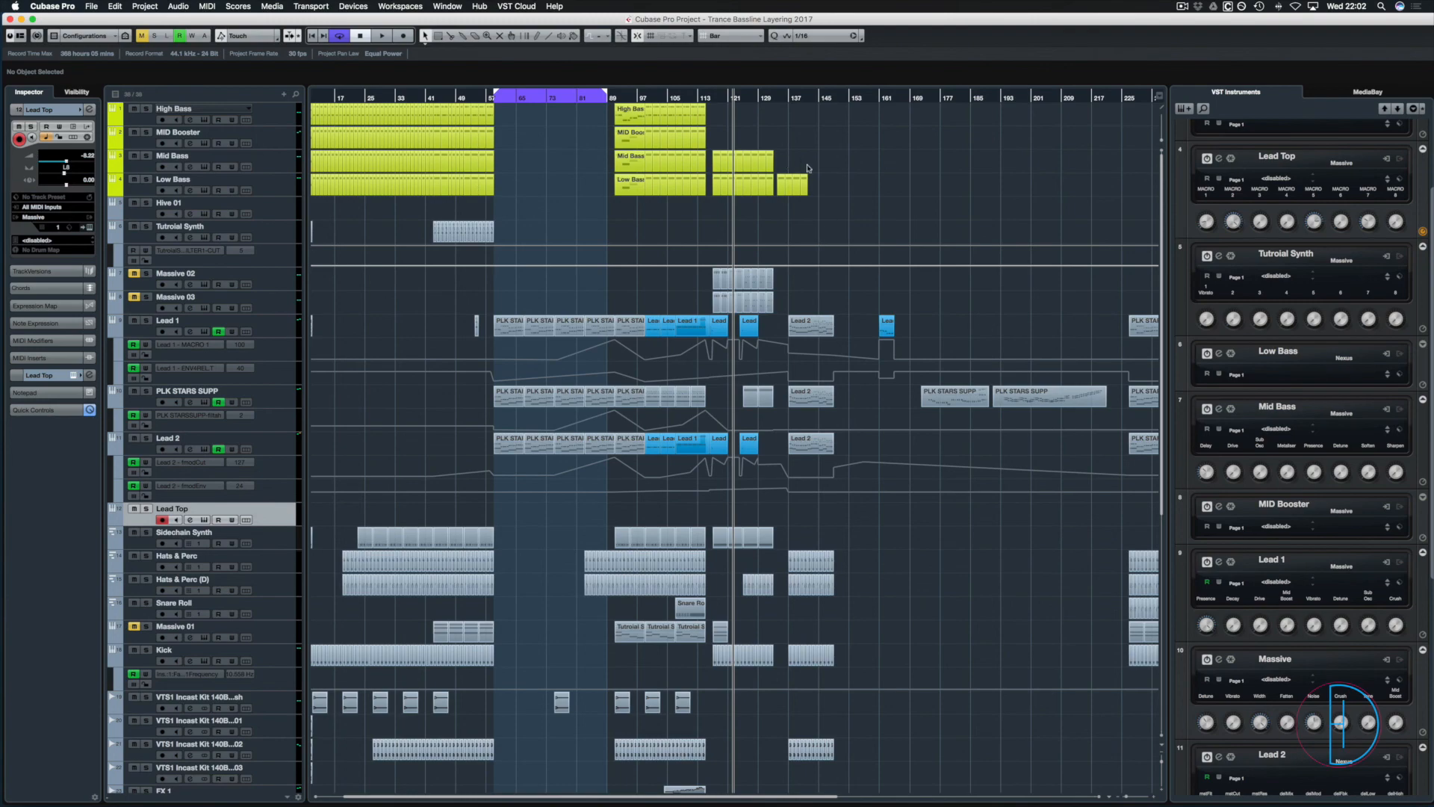
{"action": "key", "text": "g"}
{"action": "key", "text": "g"}
{"action": "key", "text": "h"}
{"action": "key", "text": "h"}
{"action": "key", "text": "h"}
{"action": "key", "text": "h"}
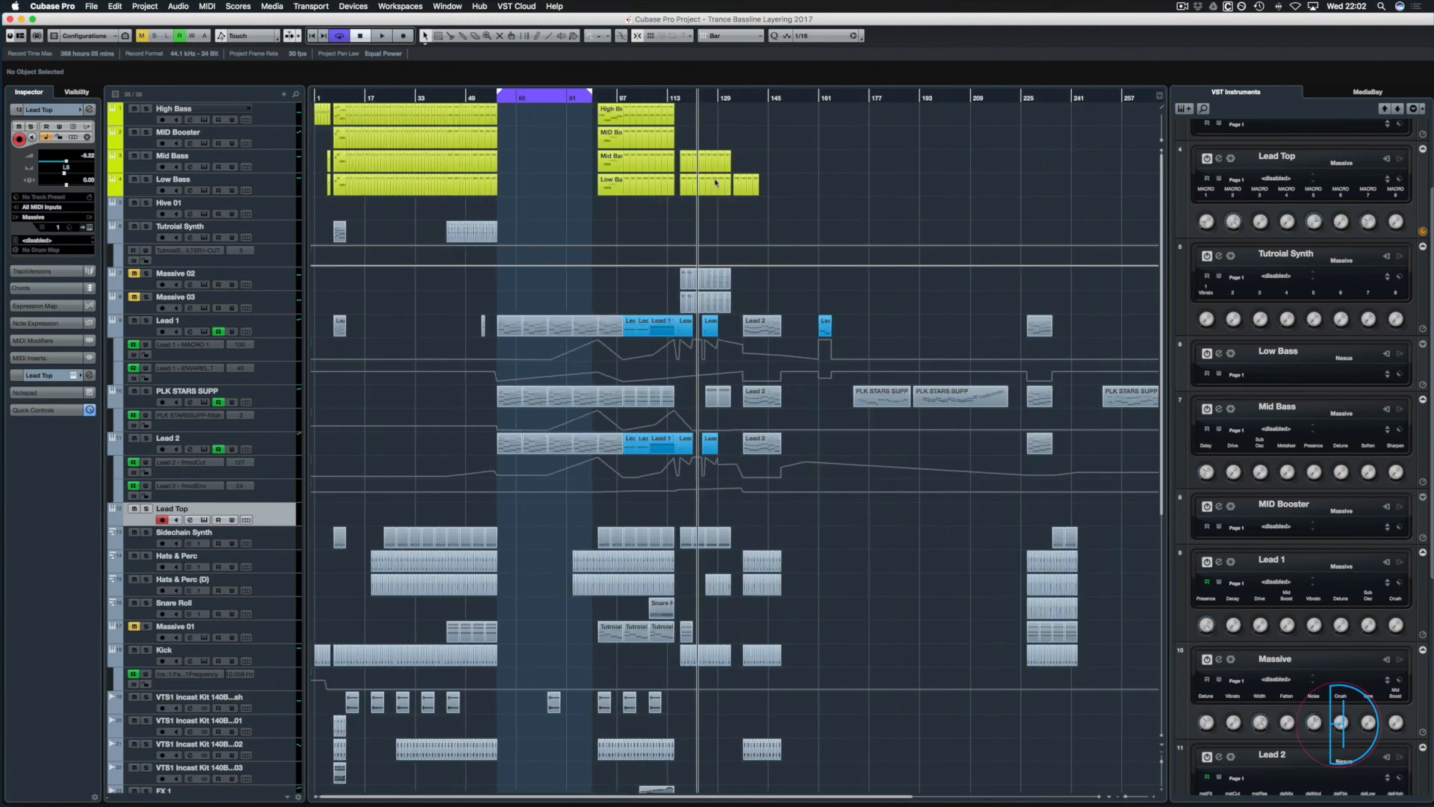
{"action": "scroll", "coordinate": [682, 222], "scroll_direction": "right", "scroll_amount": 10}
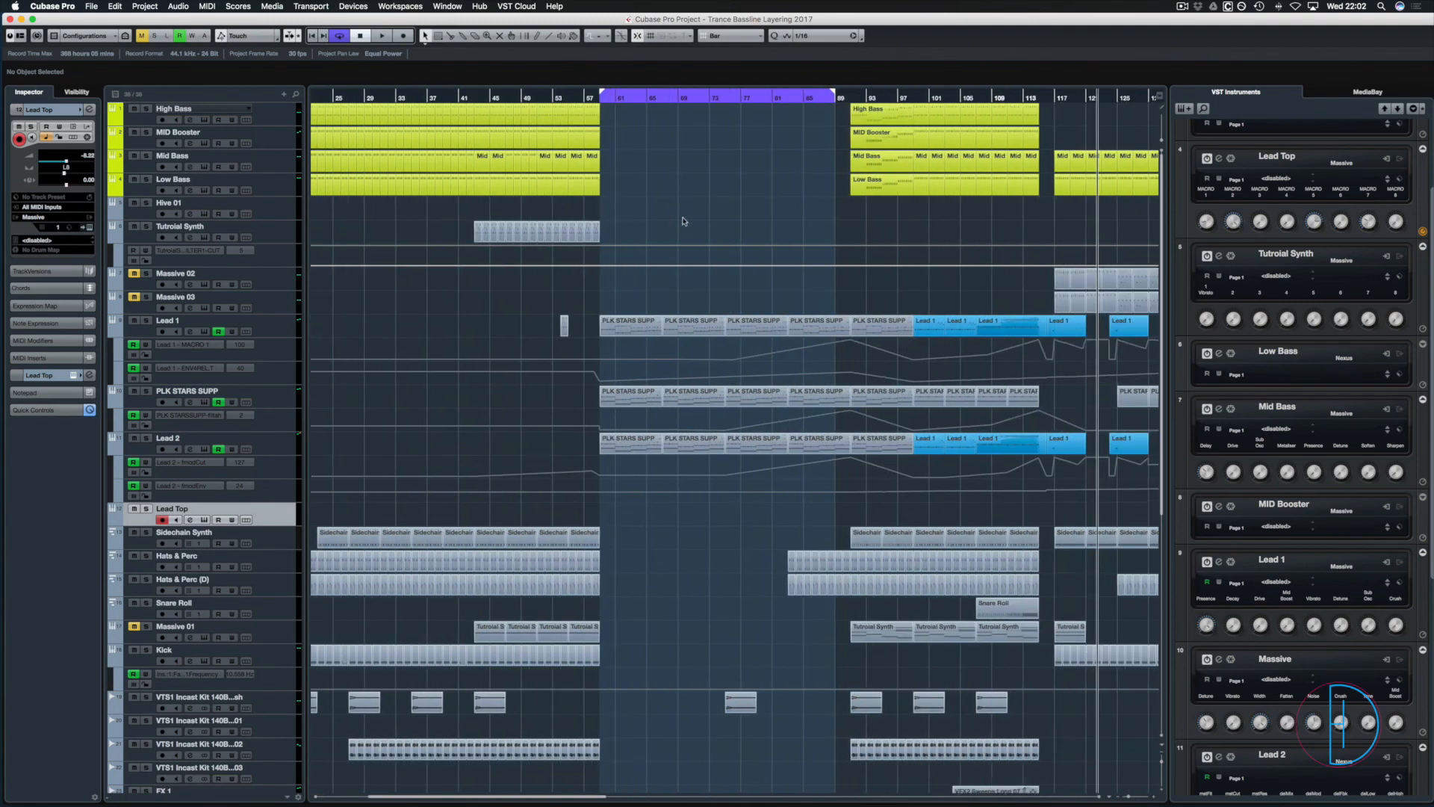
{"action": "scroll", "coordinate": [682, 221], "scroll_direction": "left", "scroll_amount": 12}
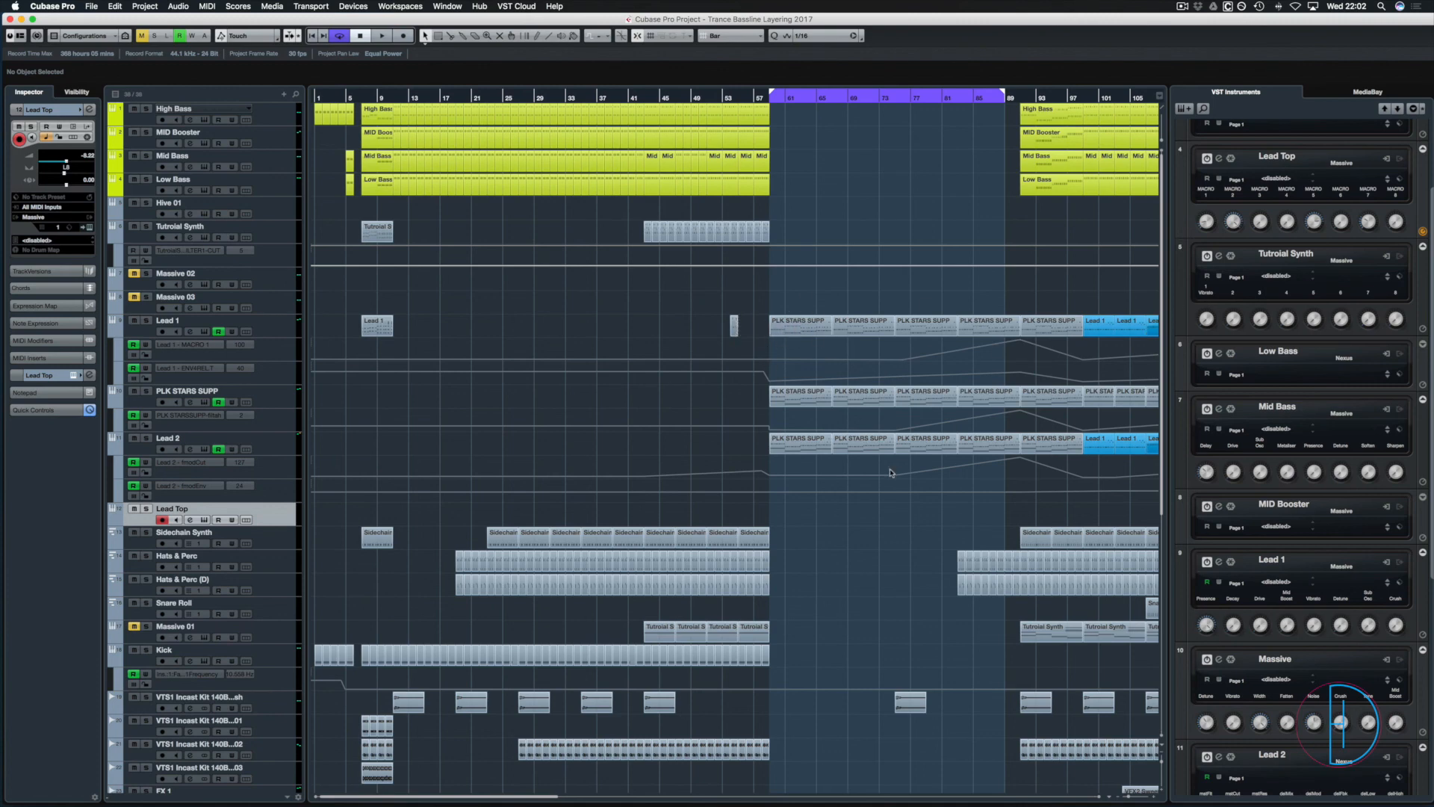
Delete the short stray Lead 1 clip just before the breakdown.
{"action": "left_click_drag", "start_coordinate": [890, 472], "coordinate": [777, 325]}
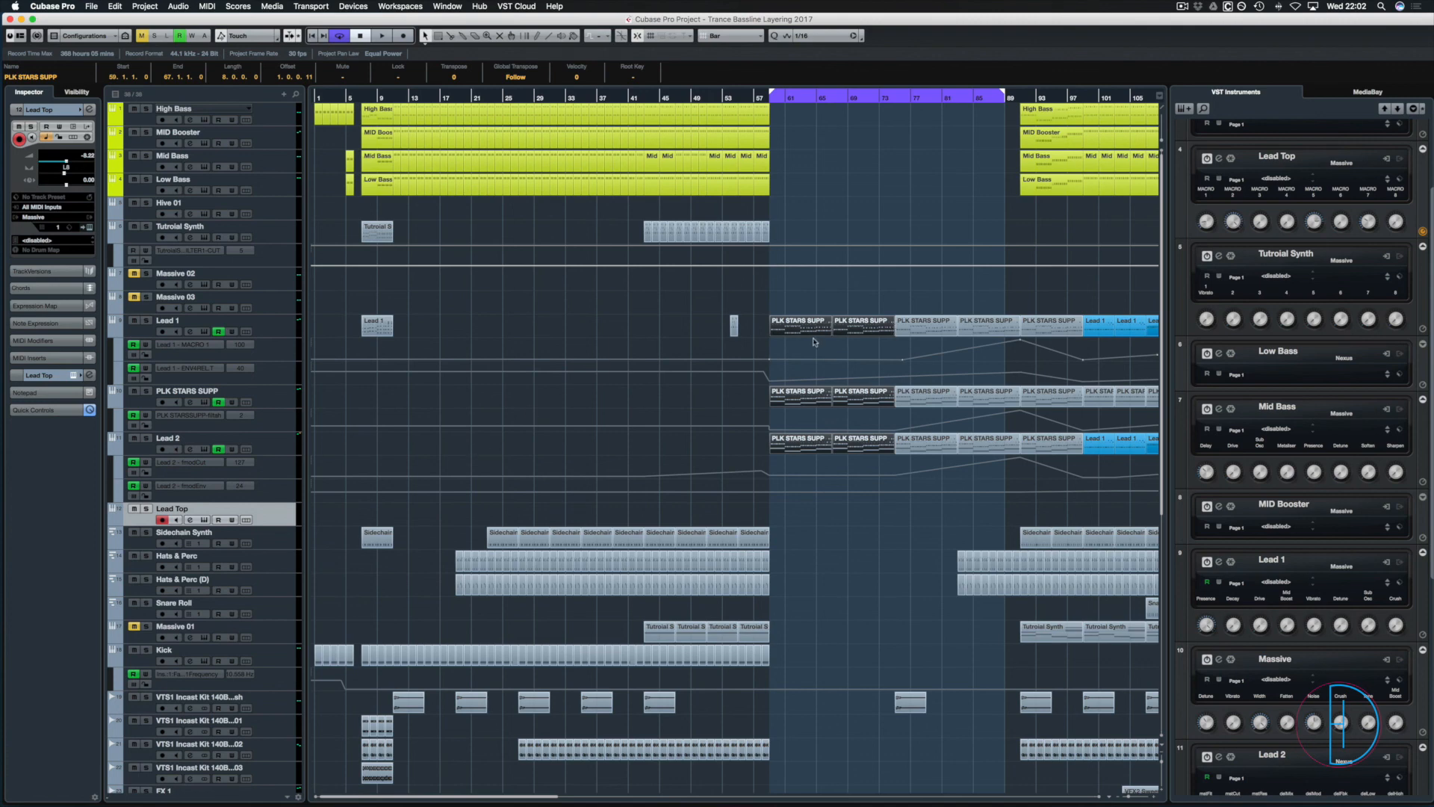
{"action": "left_click", "coordinate": [751, 316]}
{"action": "key", "text": "Delete"}
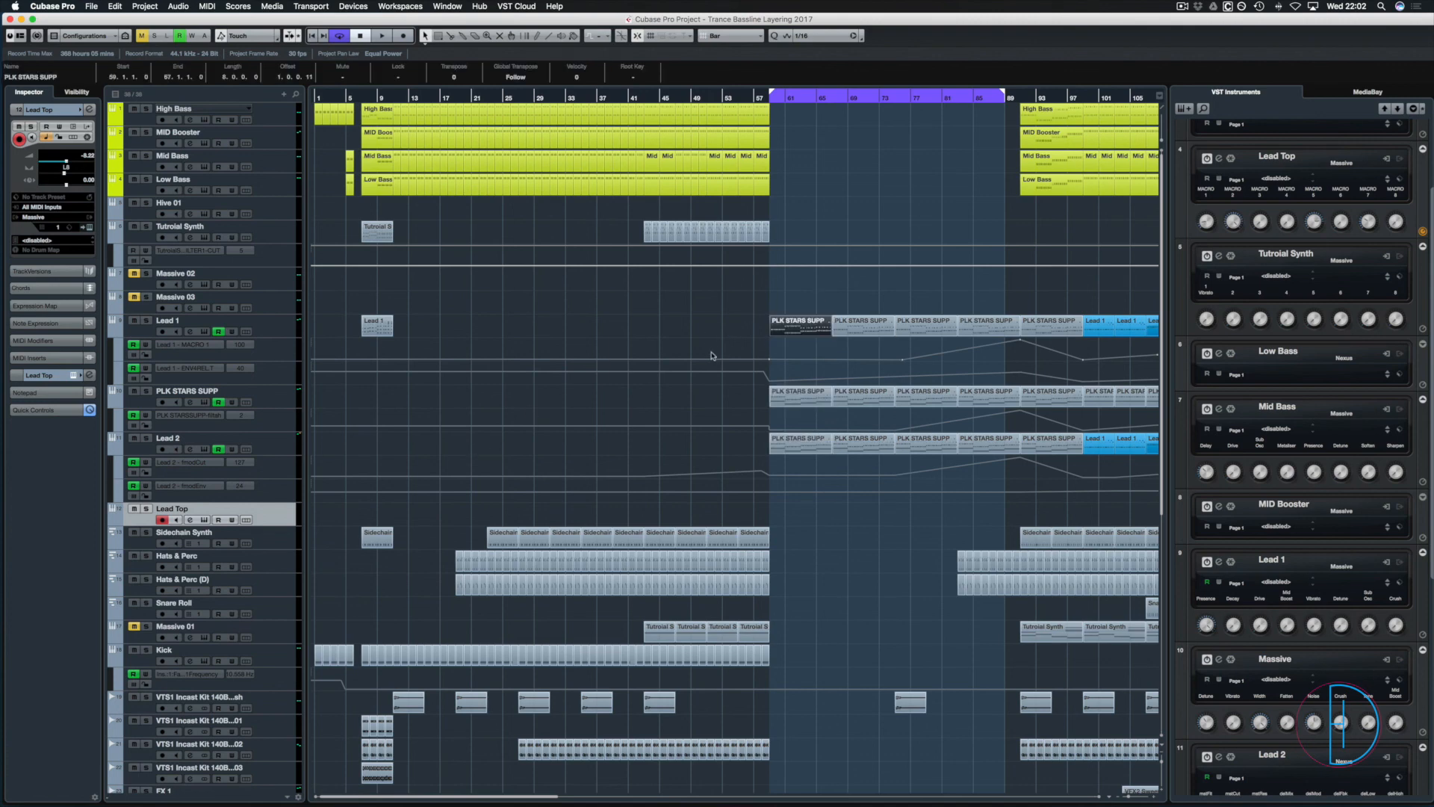
Solo the Tutroial Synth track, play it from about bar 42, and check its notes in the Key Editor.
{"action": "left_click", "coordinate": [792, 227]}
{"action": "left_click_drag", "start_coordinate": [721, 234], "coordinate": [717, 235]}
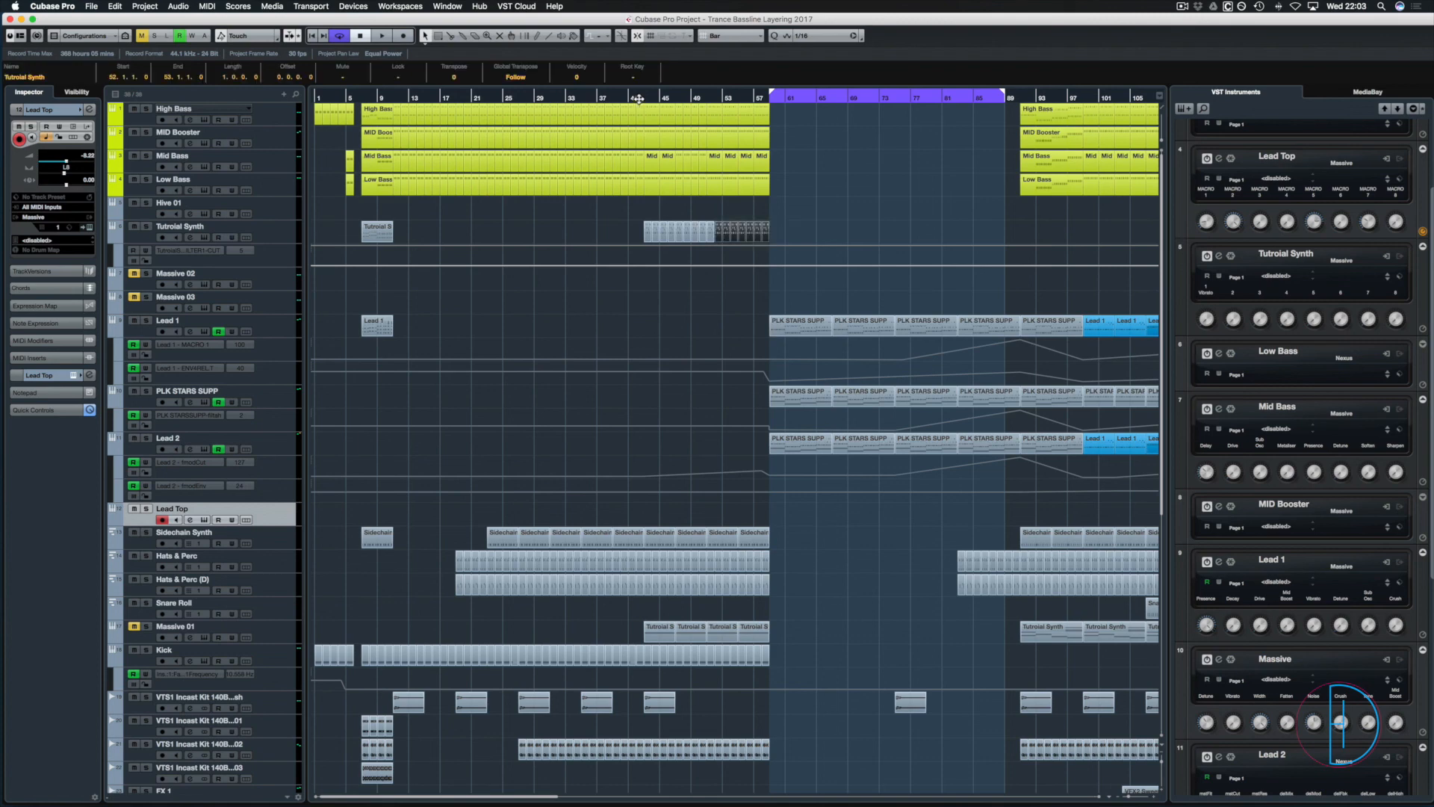
{"action": "left_click", "coordinate": [636, 98]}
{"action": "left_click", "coordinate": [146, 226]}
{"action": "key", "text": "space"}
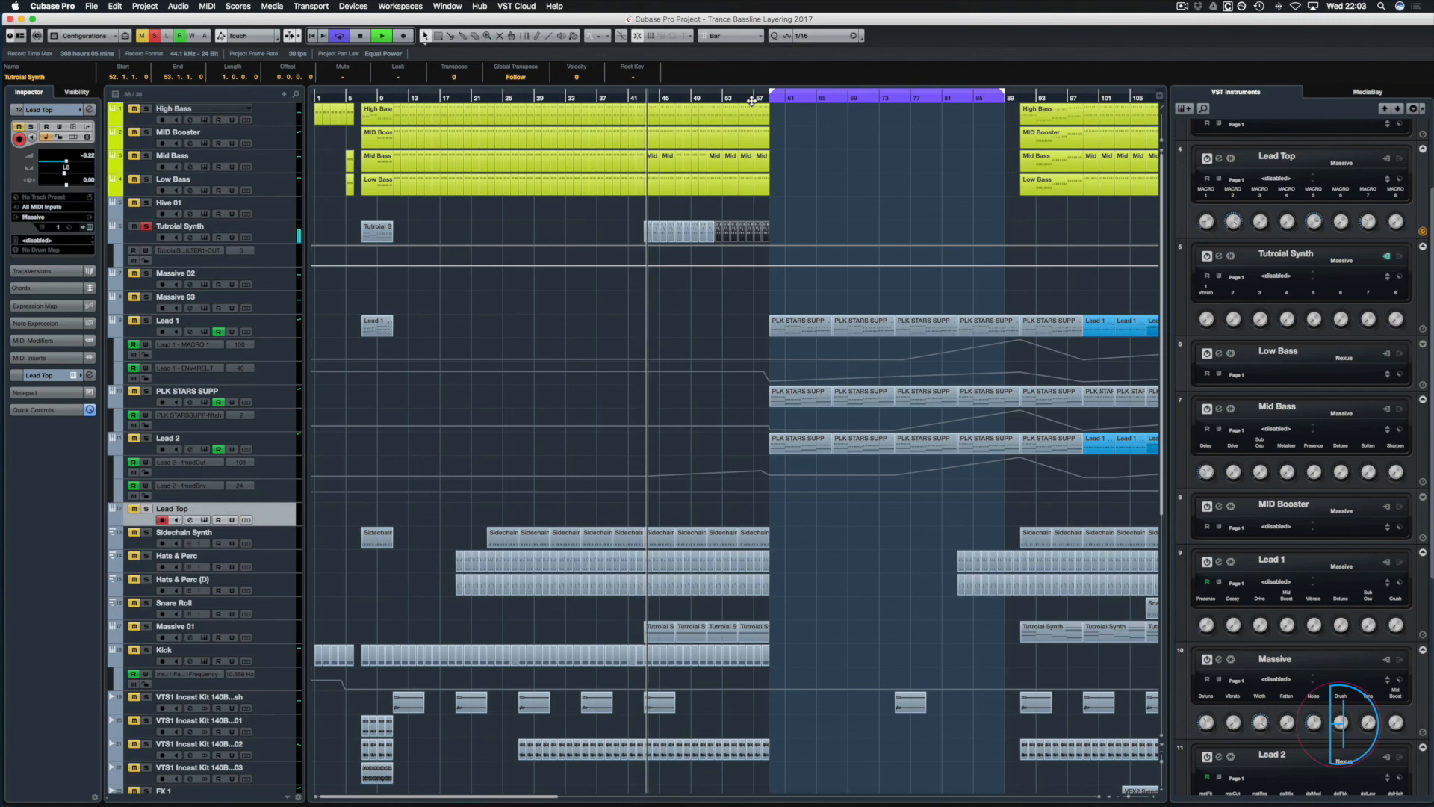
{"action": "key", "text": "space"}
{"action": "key", "text": "XF86AudioRaiseVolume"}
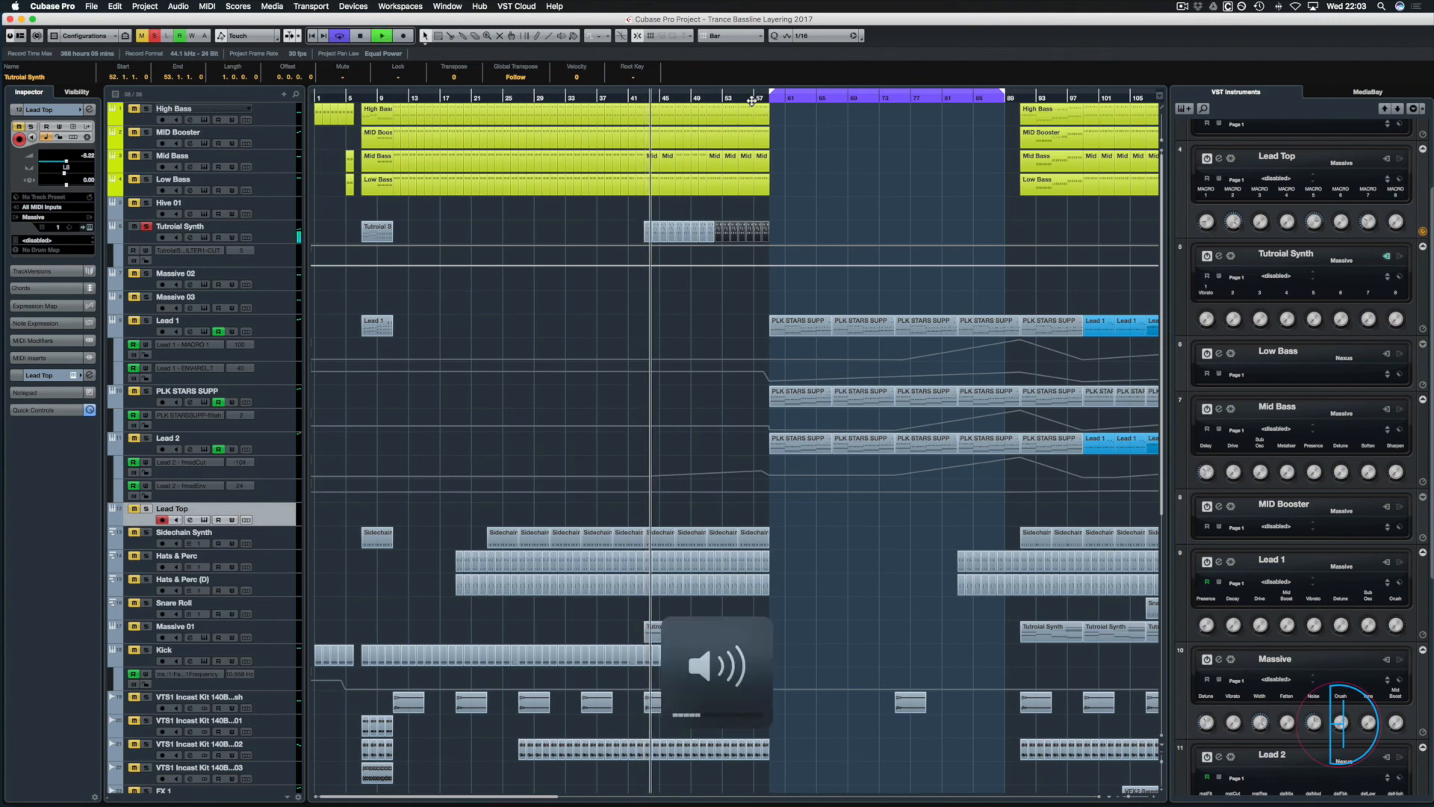
{"action": "double_click", "coordinate": [718, 240]}
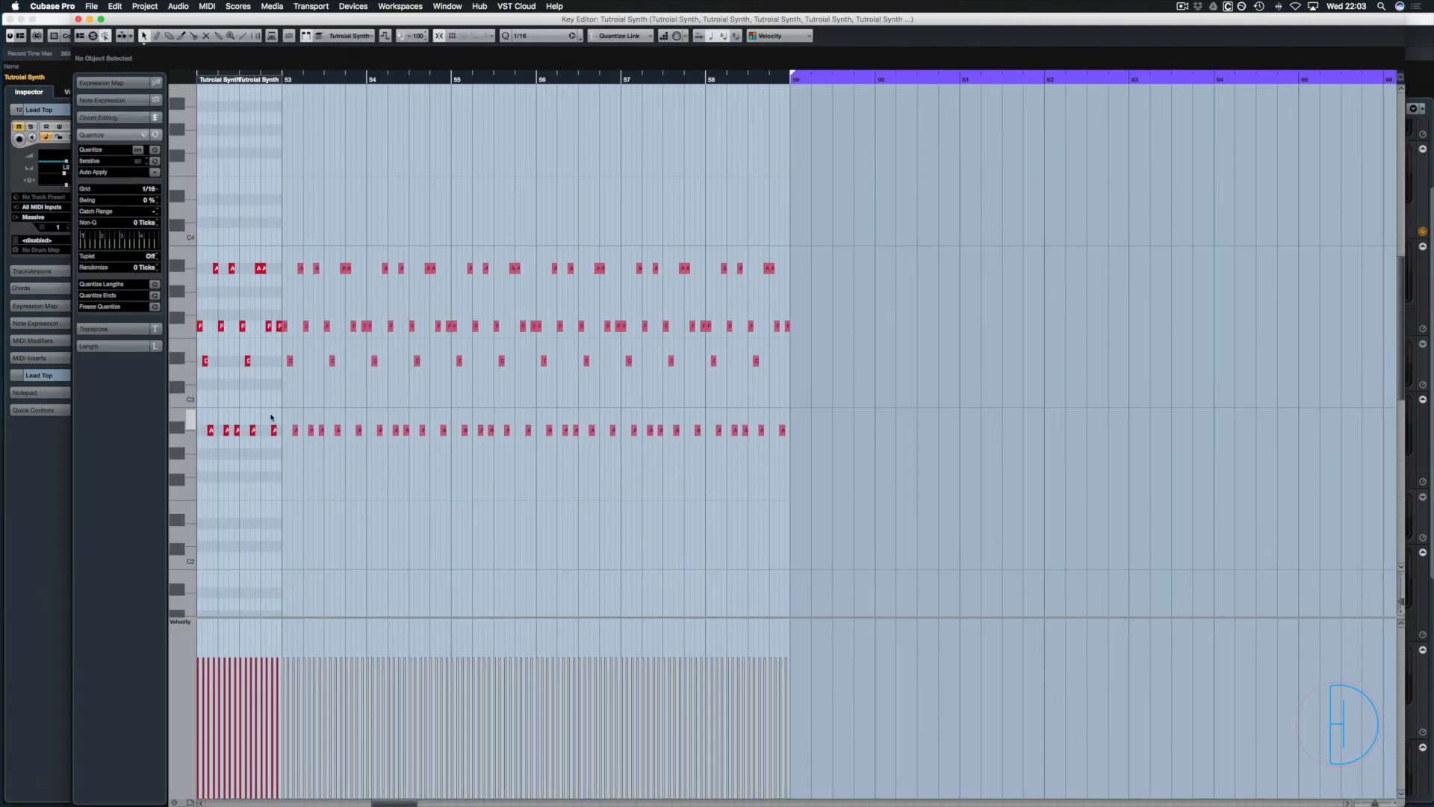
{"action": "key", "text": "Return"}
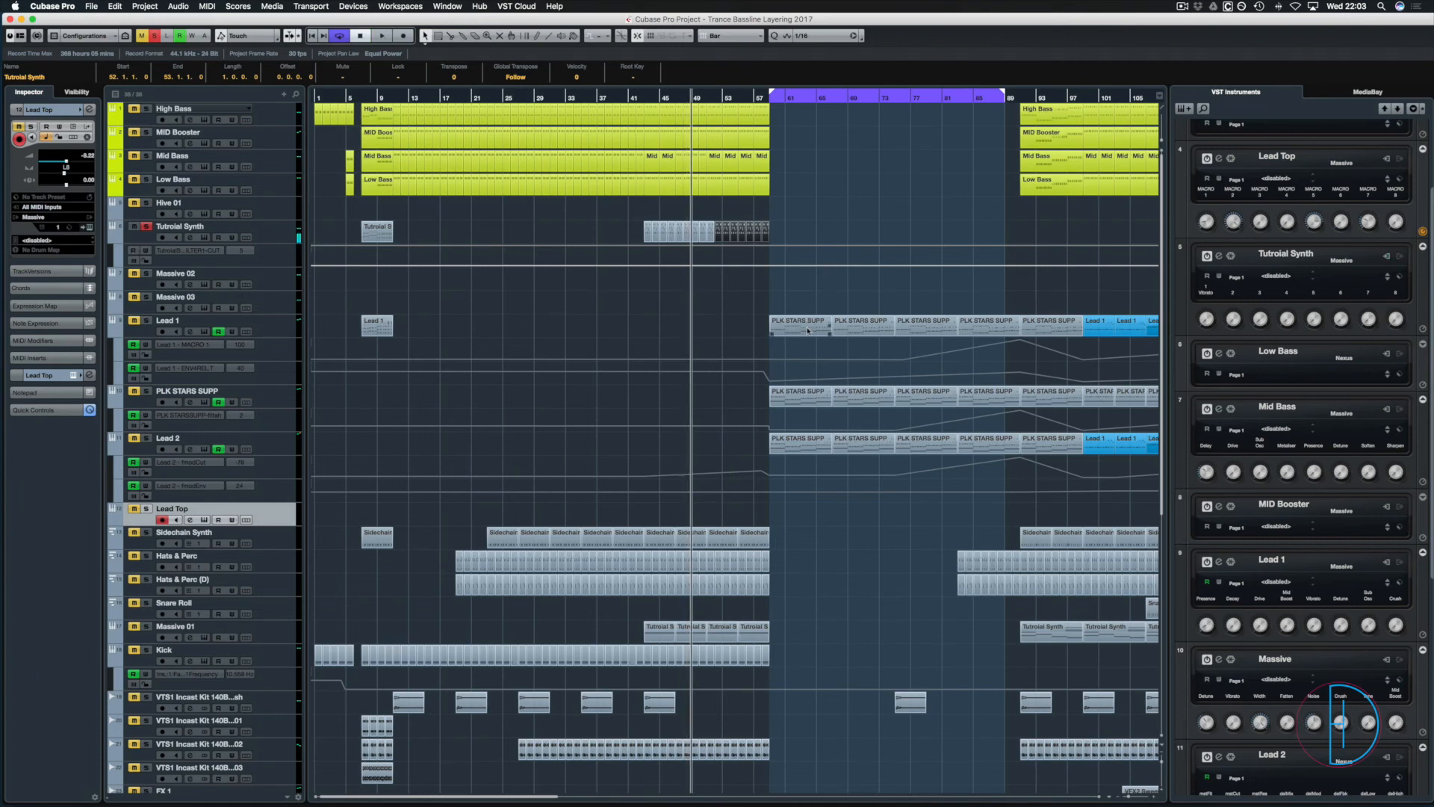
Copy the breakdown's first PLK STARS SUPP part to bar 43, solo its track, and open the copy in the Key Editor.
{"action": "left_click_drag", "start_coordinate": [802, 402], "coordinate": [676, 404]}
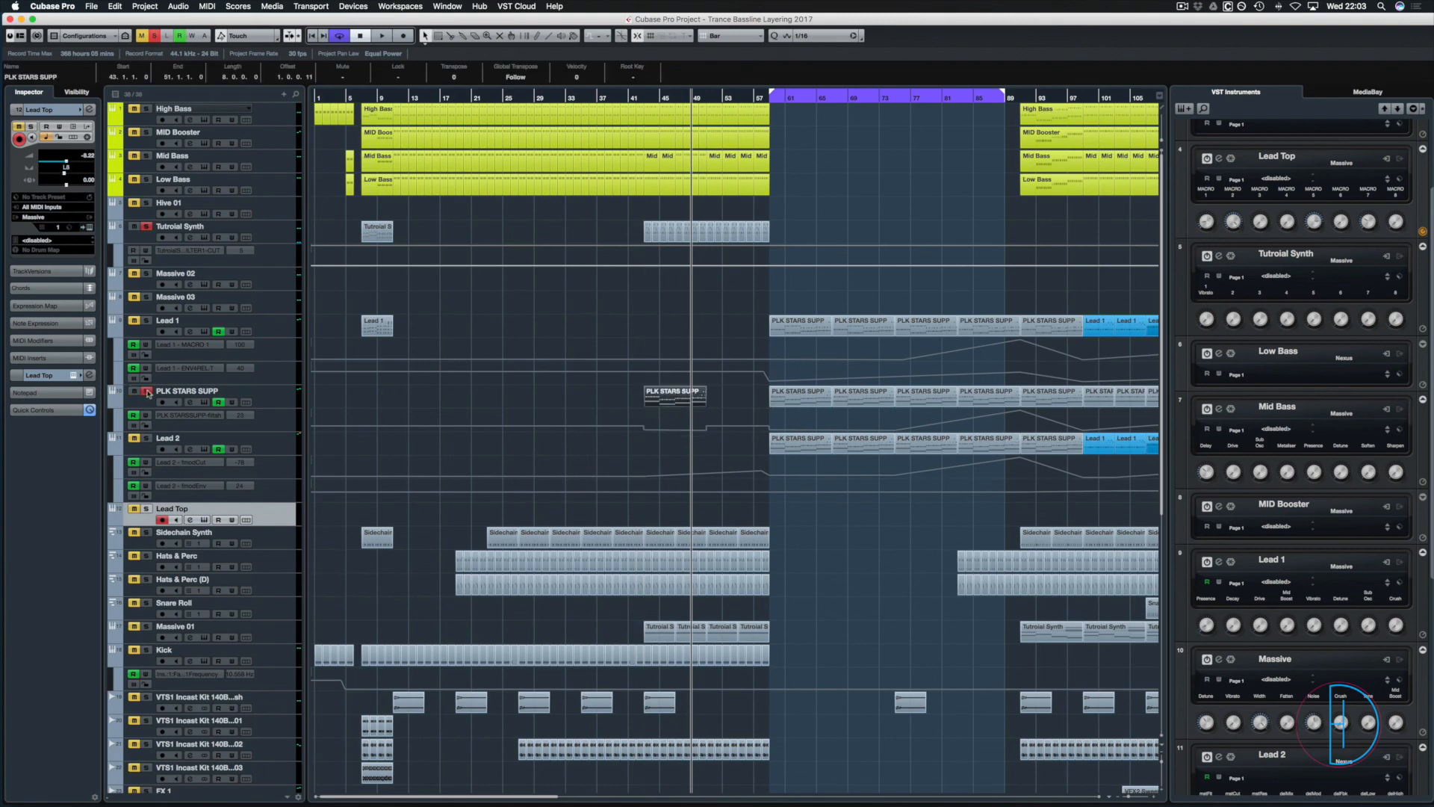
{"action": "left_click", "coordinate": [646, 100]}
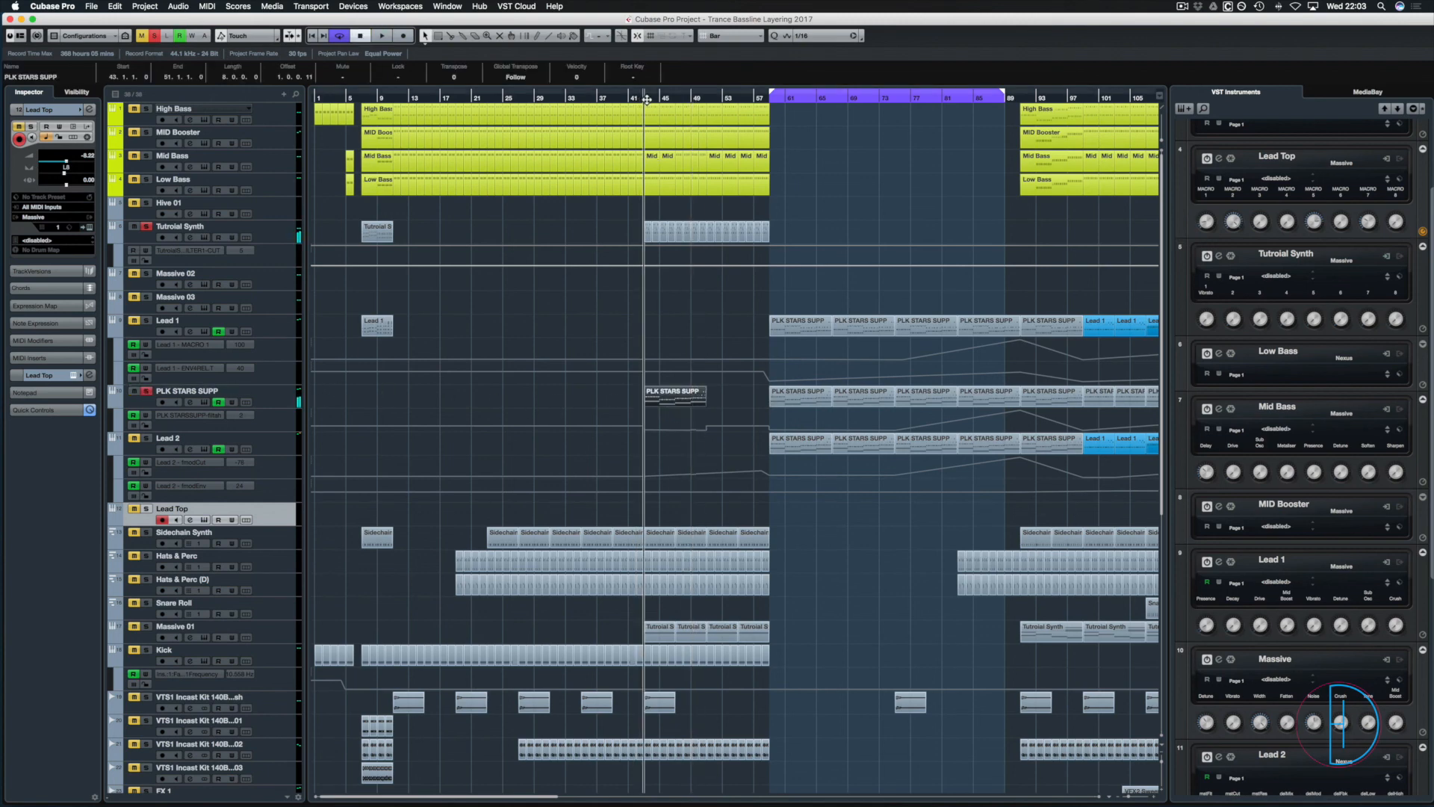
{"action": "double_click", "coordinate": [681, 397]}
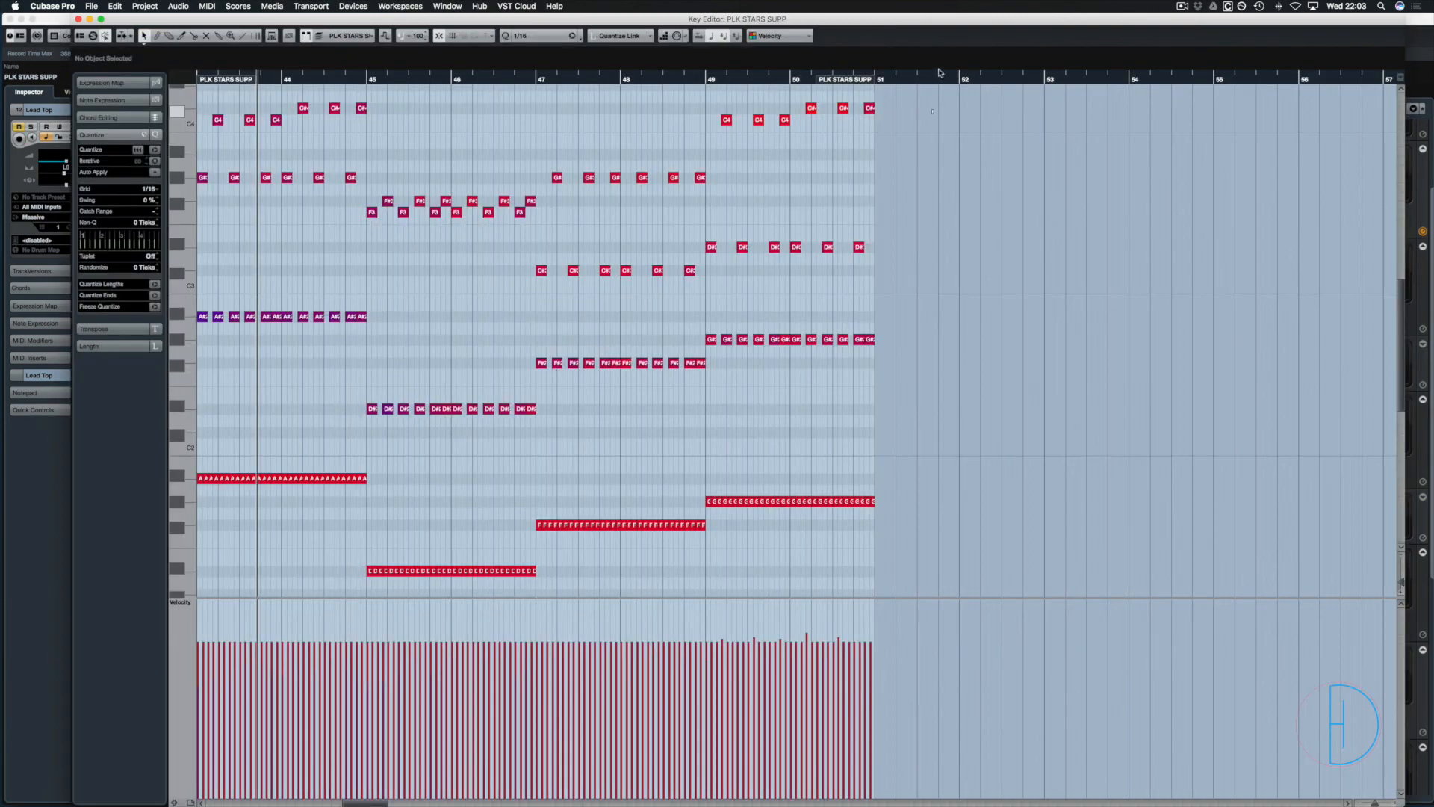
Delete all notes after the copied part's first two bars and duplicate those two bars three times to fill it.
{"action": "scroll", "coordinate": [827, 196], "scroll_direction": "up", "scroll_amount": 2}
{"action": "left_click_drag", "start_coordinate": [917, 109], "coordinate": [369, 544]}
{"action": "key", "text": "Delete"}
{"action": "left_click_drag", "start_coordinate": [387, 480], "coordinate": [197, 56]}
{"action": "key", "text": "super+d"}
{"action": "key", "text": "super+d"}
{"action": "key", "text": "super+d"}
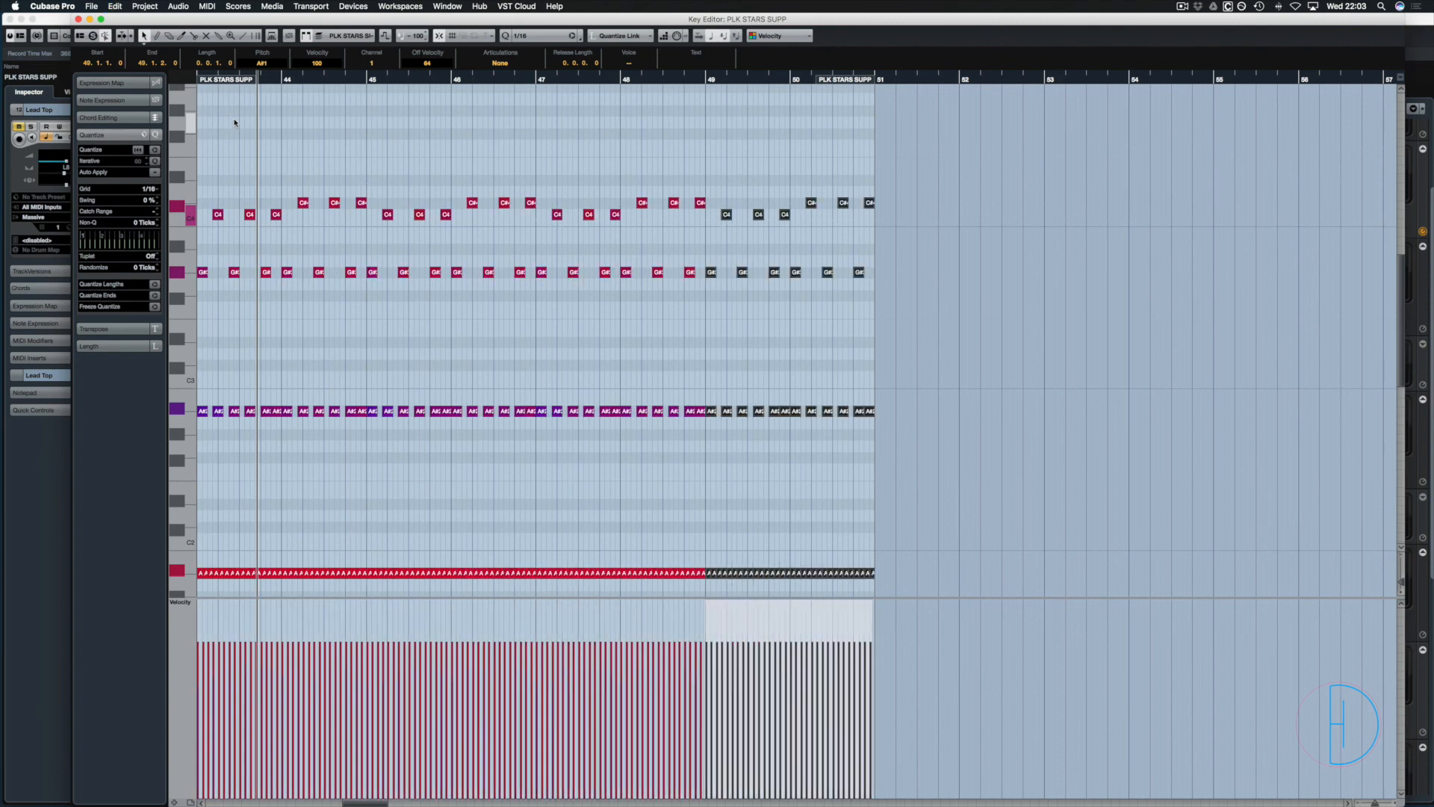
Lower the C#4 notes to C4 in the first and third two-bar repeats and close the Key Editor.
{"action": "left_click_drag", "start_coordinate": [974, 186], "coordinate": [378, 220]}
{"action": "key", "text": "Down"}
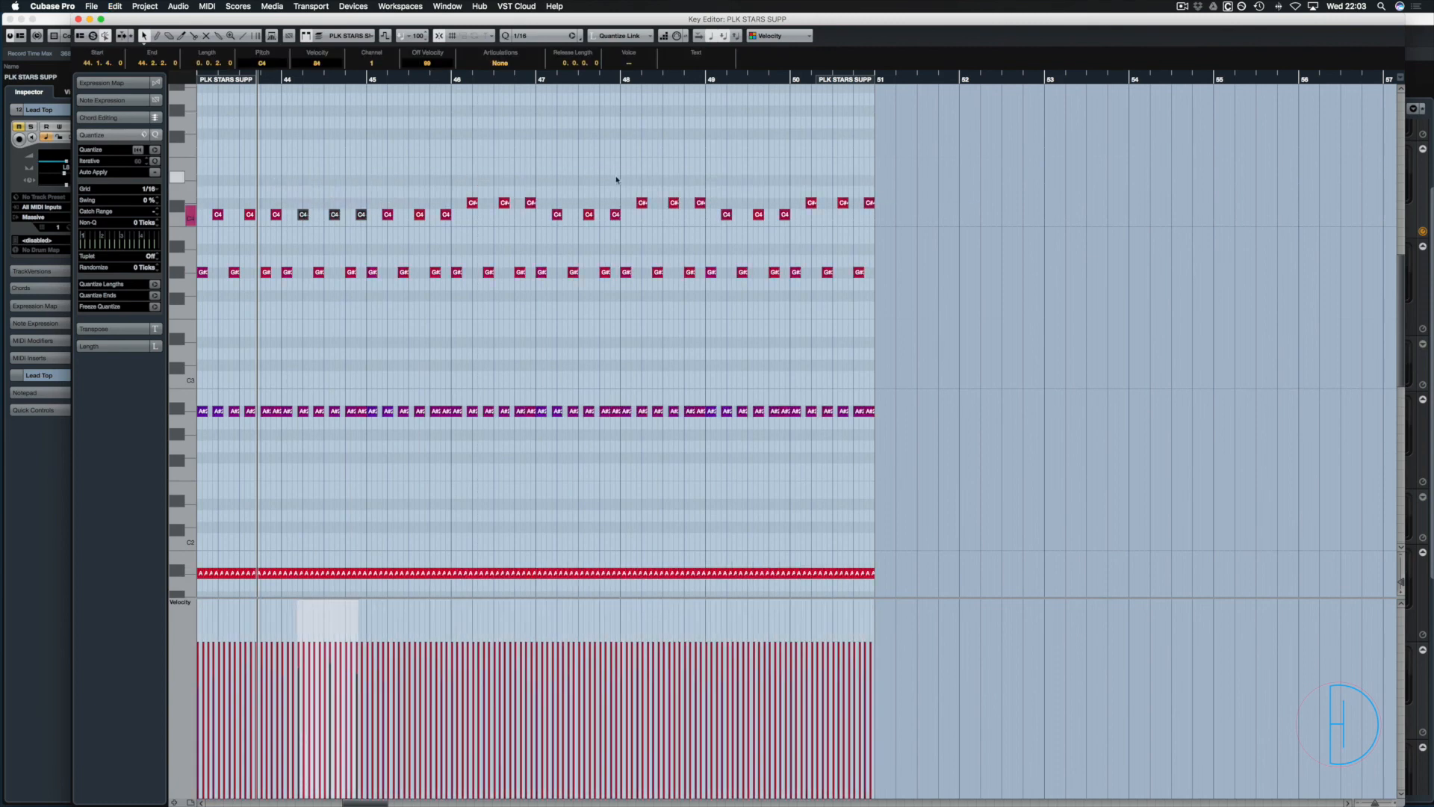
{"action": "left_click_drag", "start_coordinate": [616, 179], "coordinate": [704, 198]}
{"action": "key", "text": "Down"}
{"action": "key", "text": "Return"}
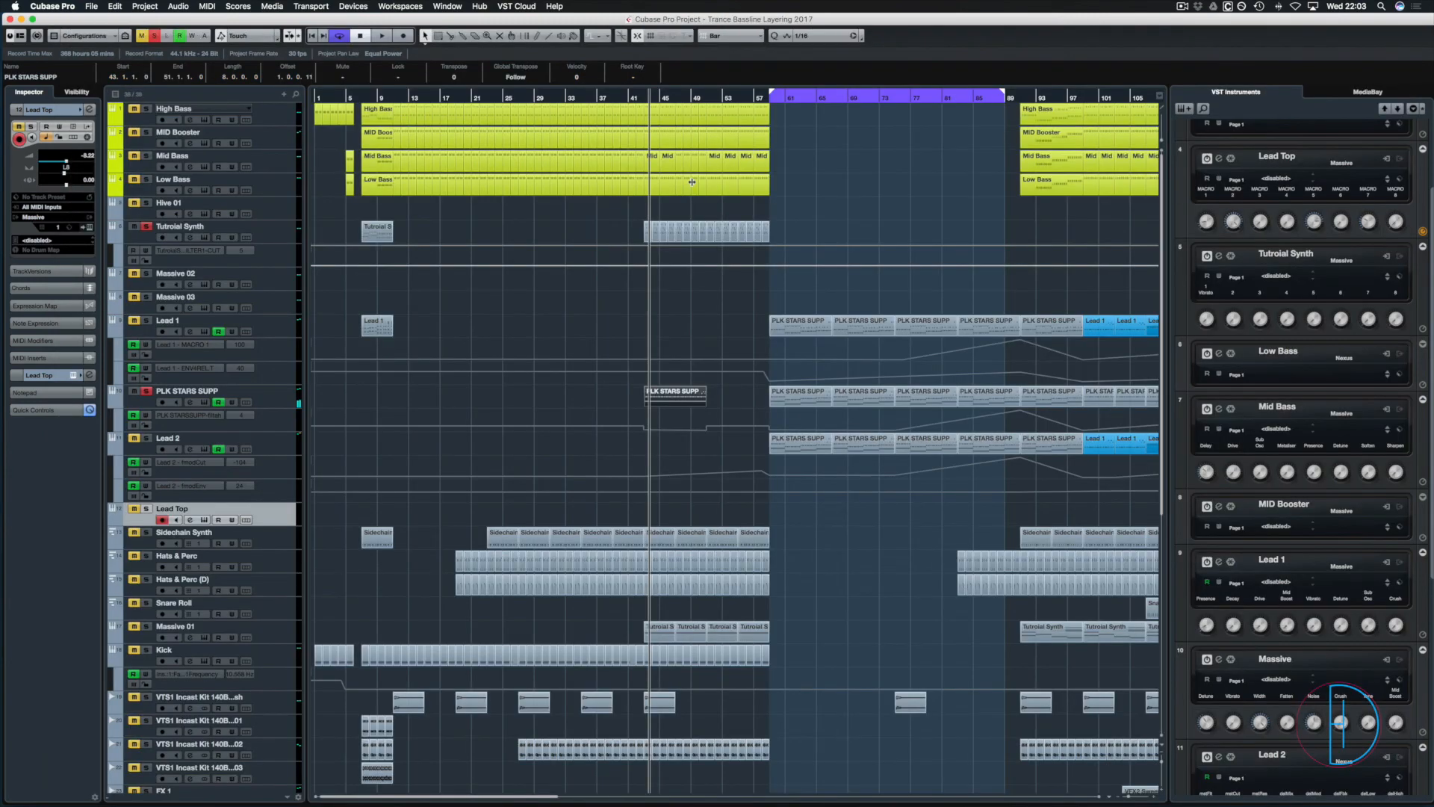
Deactivate all solos, play the copied part in the full mix from bar 43, and recheck its C#4 notes in the Key Editor.
{"action": "left_click", "coordinate": [154, 36]}
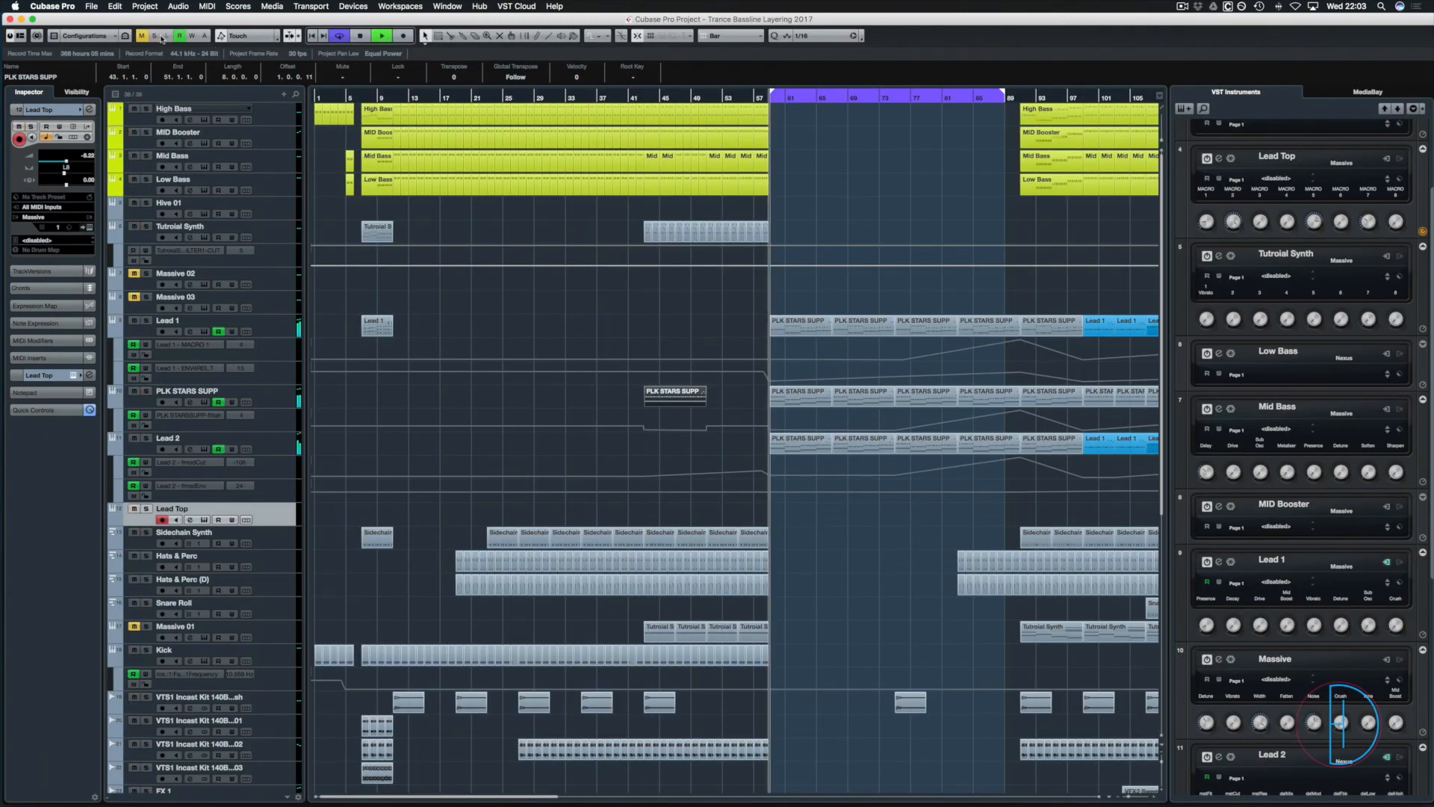
{"action": "double_click", "coordinate": [641, 100]}
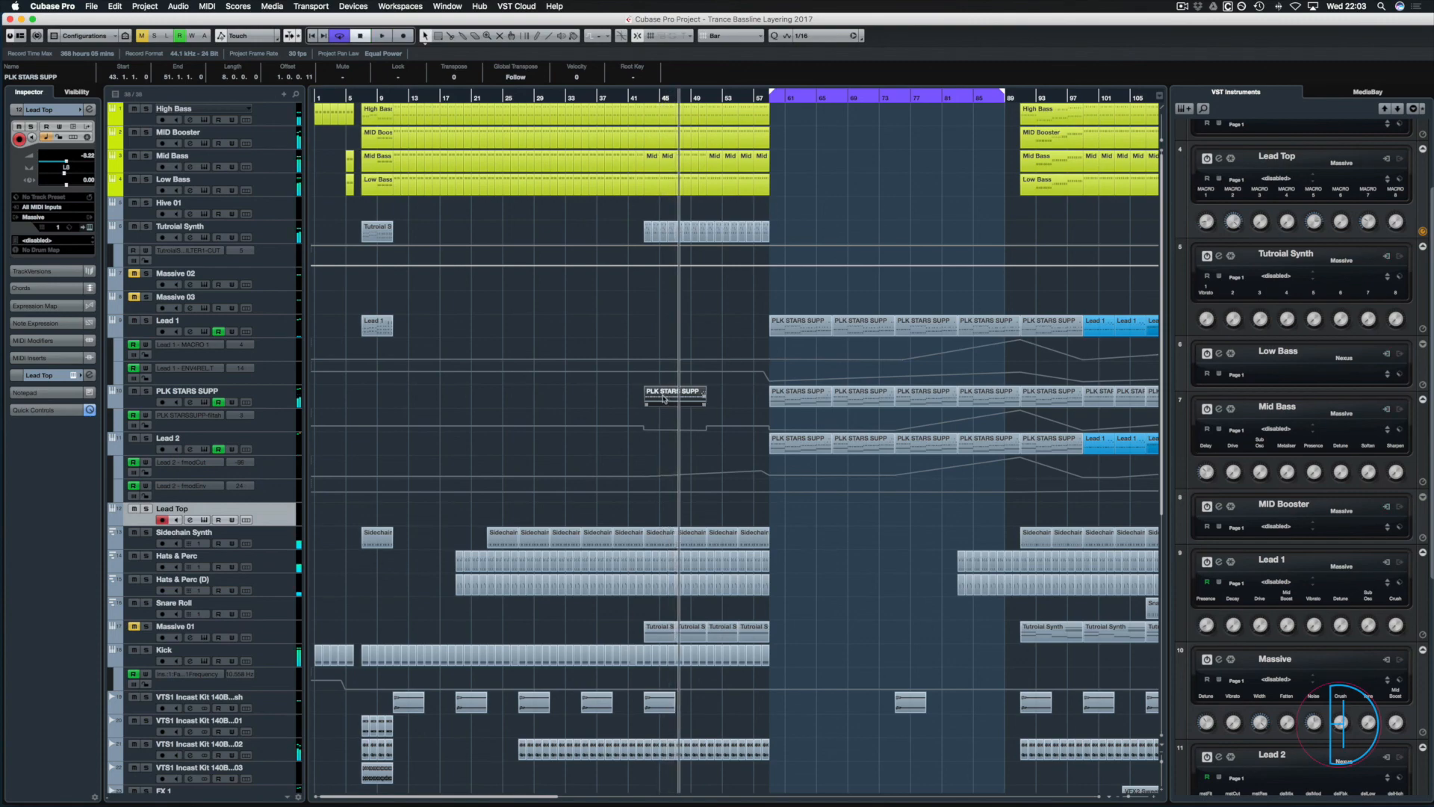
{"action": "key", "text": "Return"}
{"action": "left_click_drag", "start_coordinate": [596, 181], "coordinate": [444, 206]}
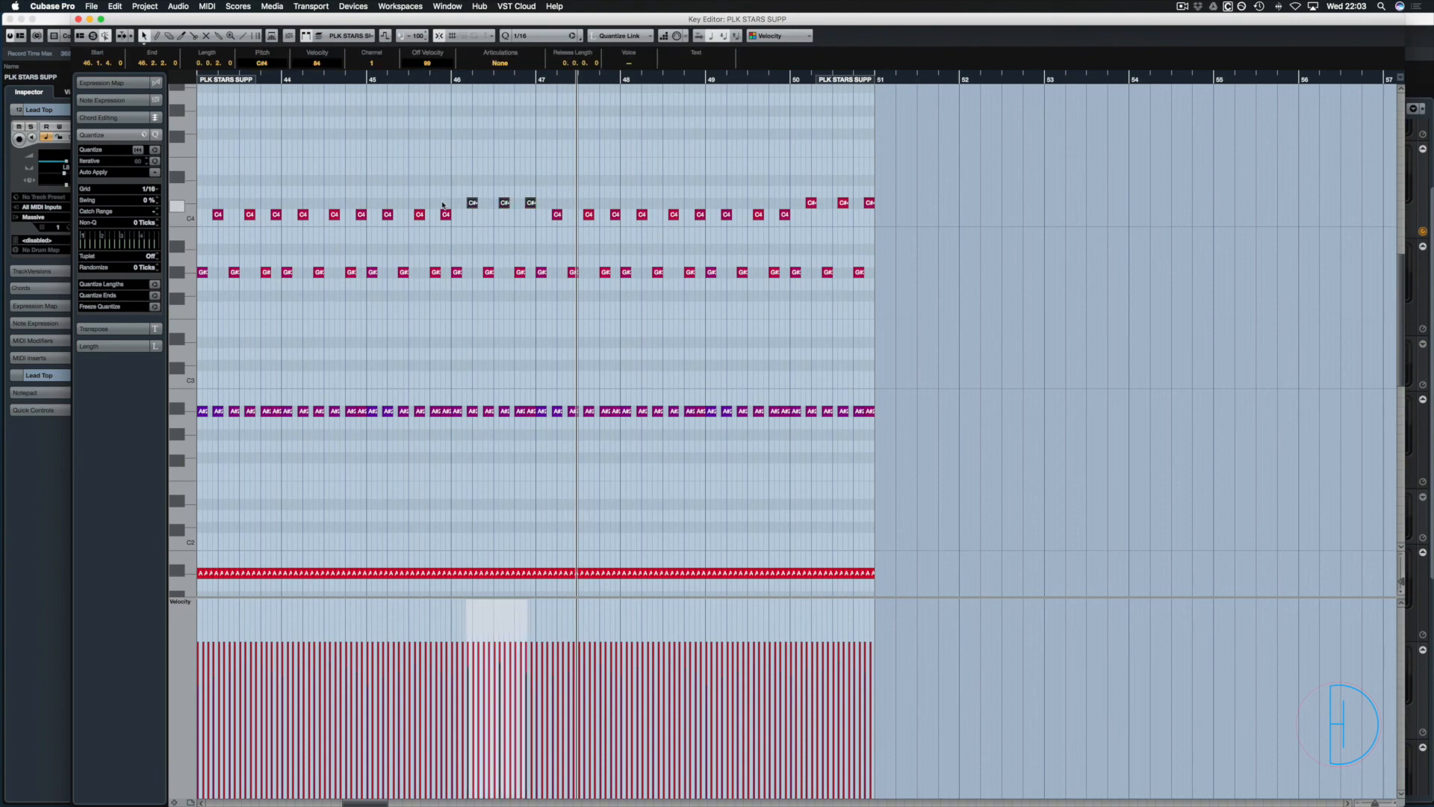
{"action": "key", "text": "Return"}
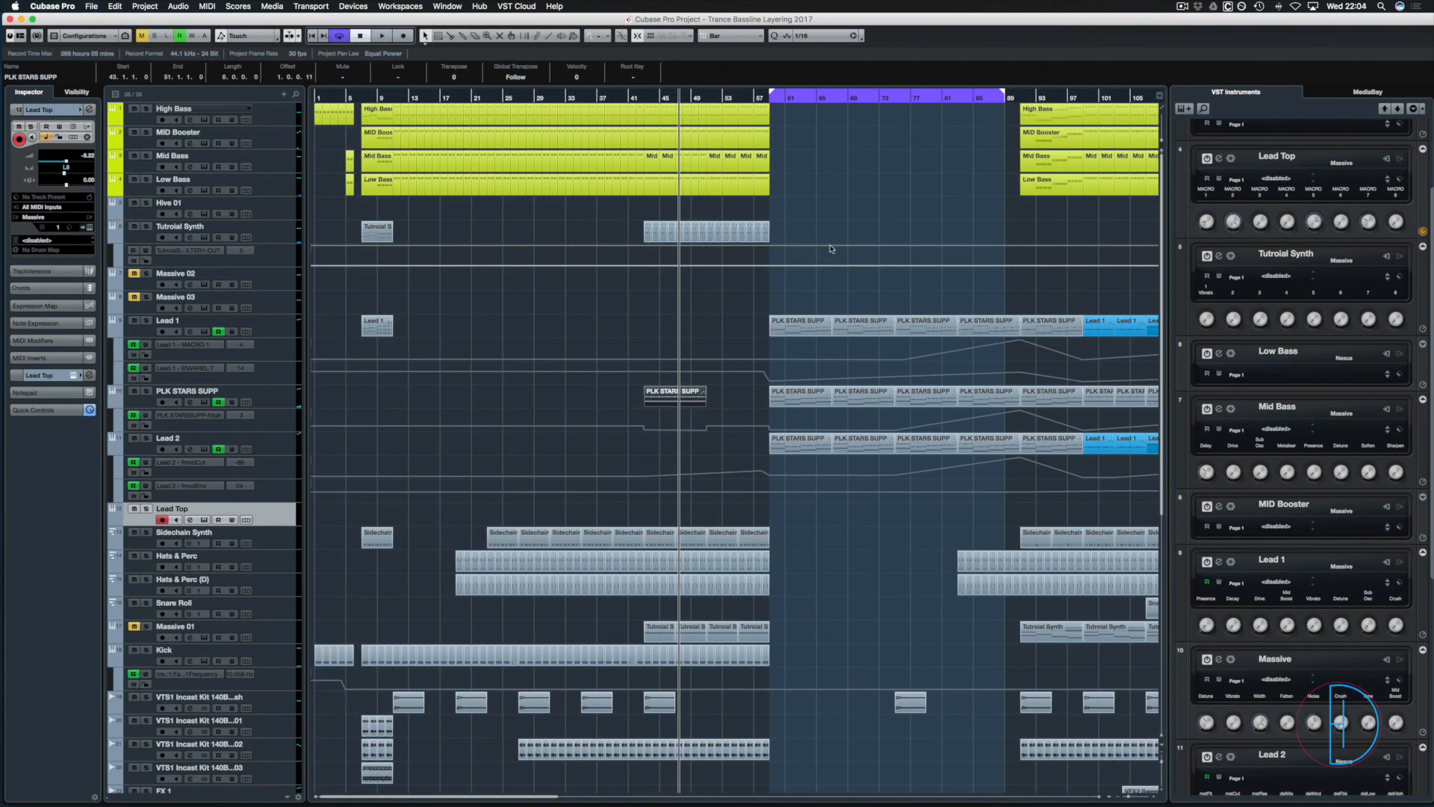
Select the Massive 01 track and save the project.
{"action": "key", "text": "g"}
{"action": "key", "text": "g"}
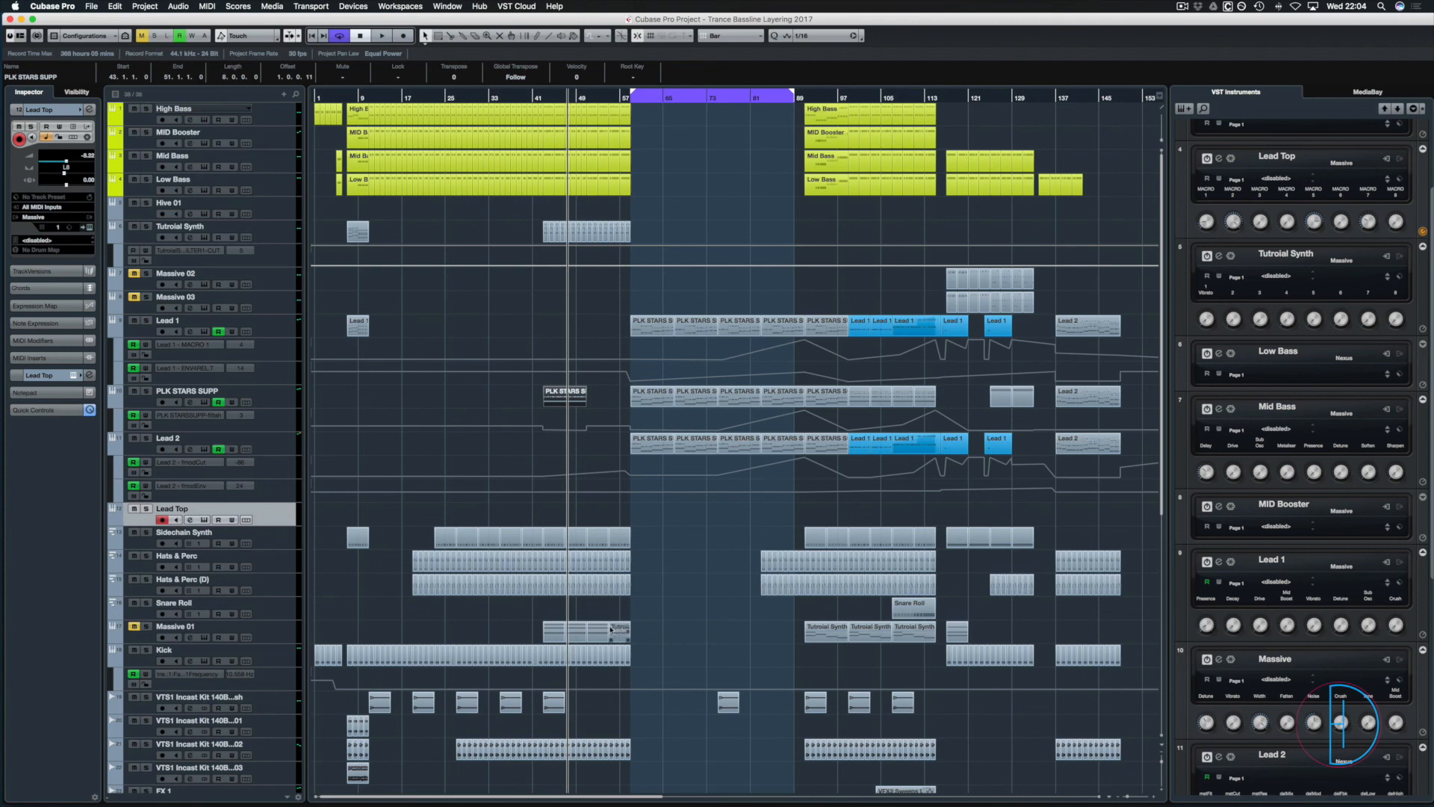
{"action": "key", "text": "g"}
{"action": "left_click", "coordinate": [269, 634]}
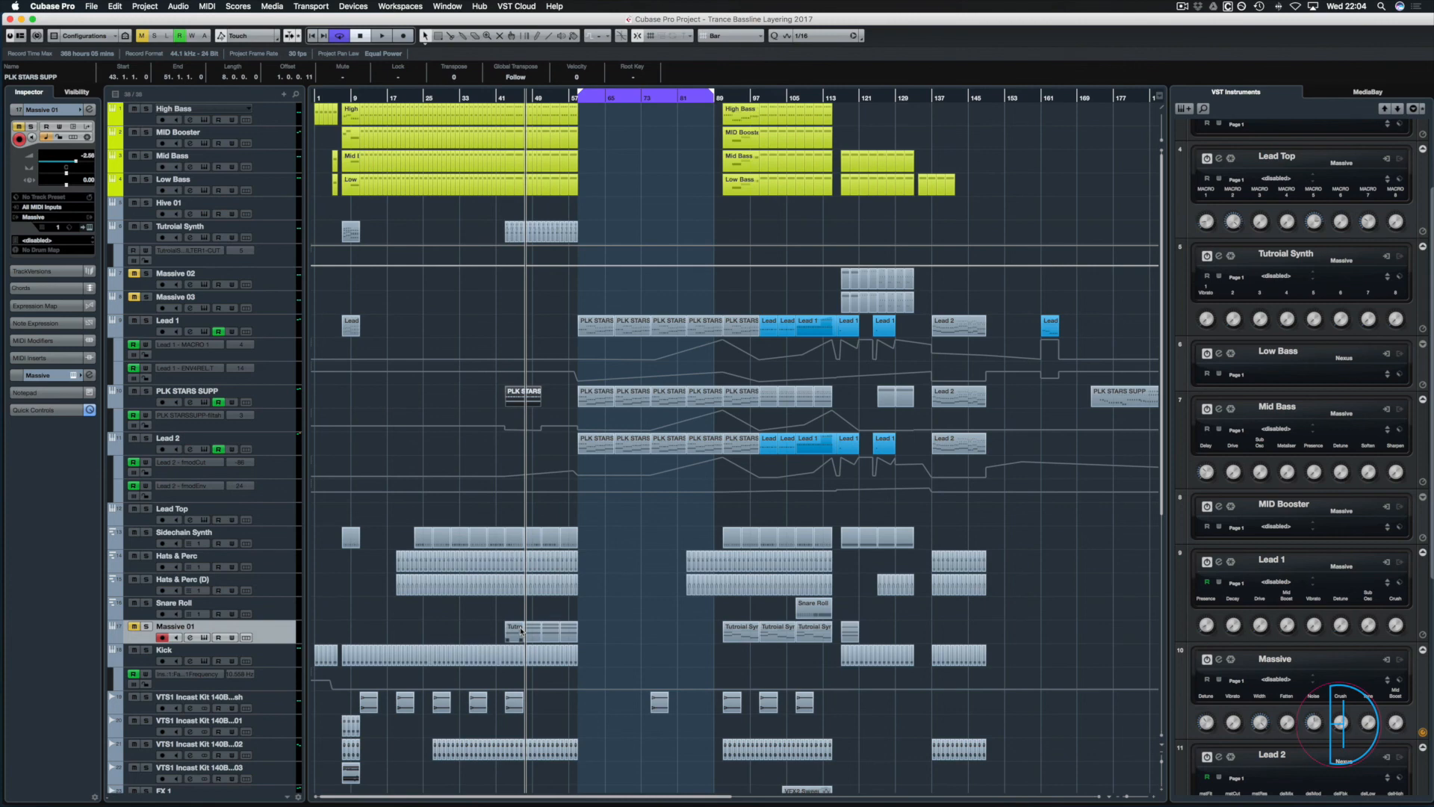
{"action": "key", "text": "super+s"}
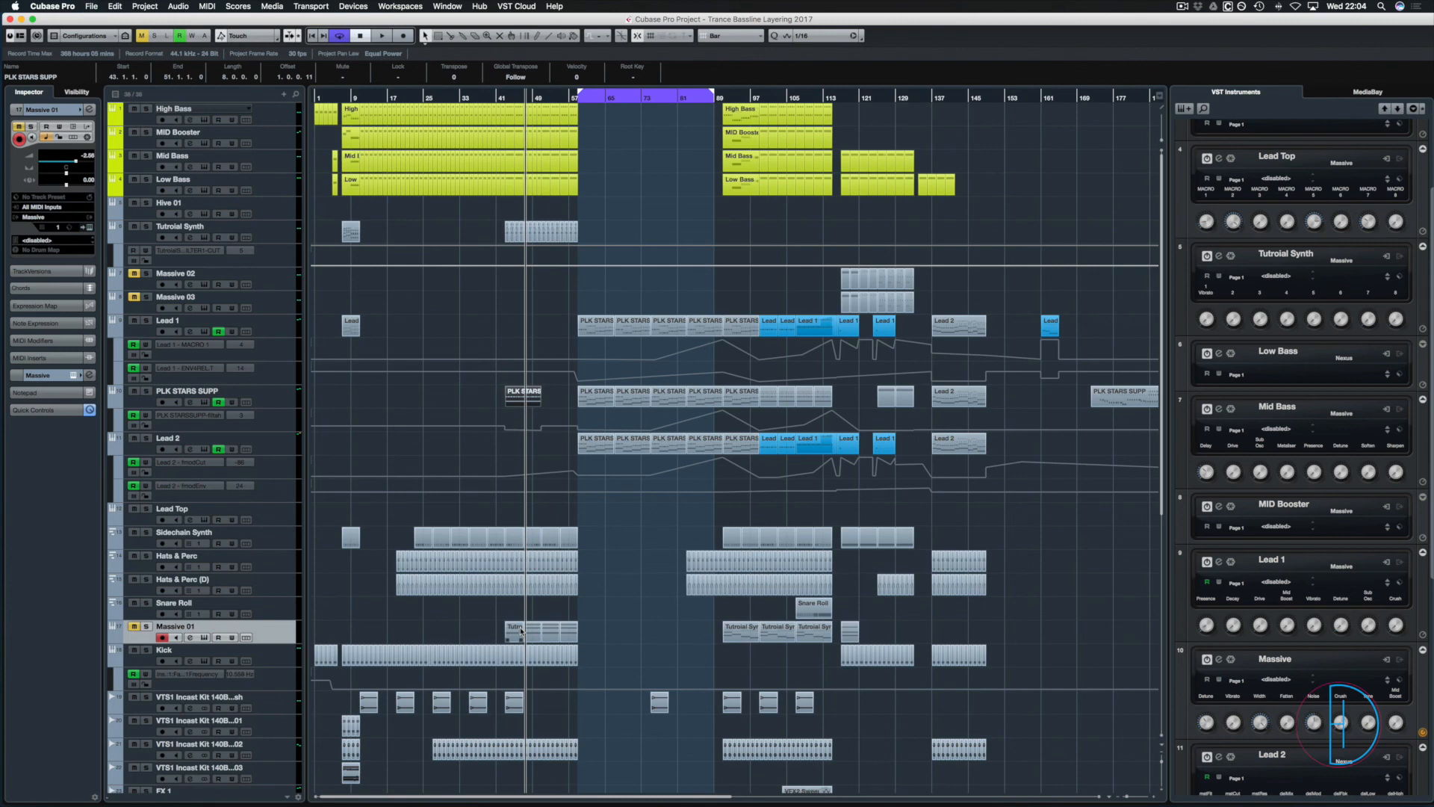